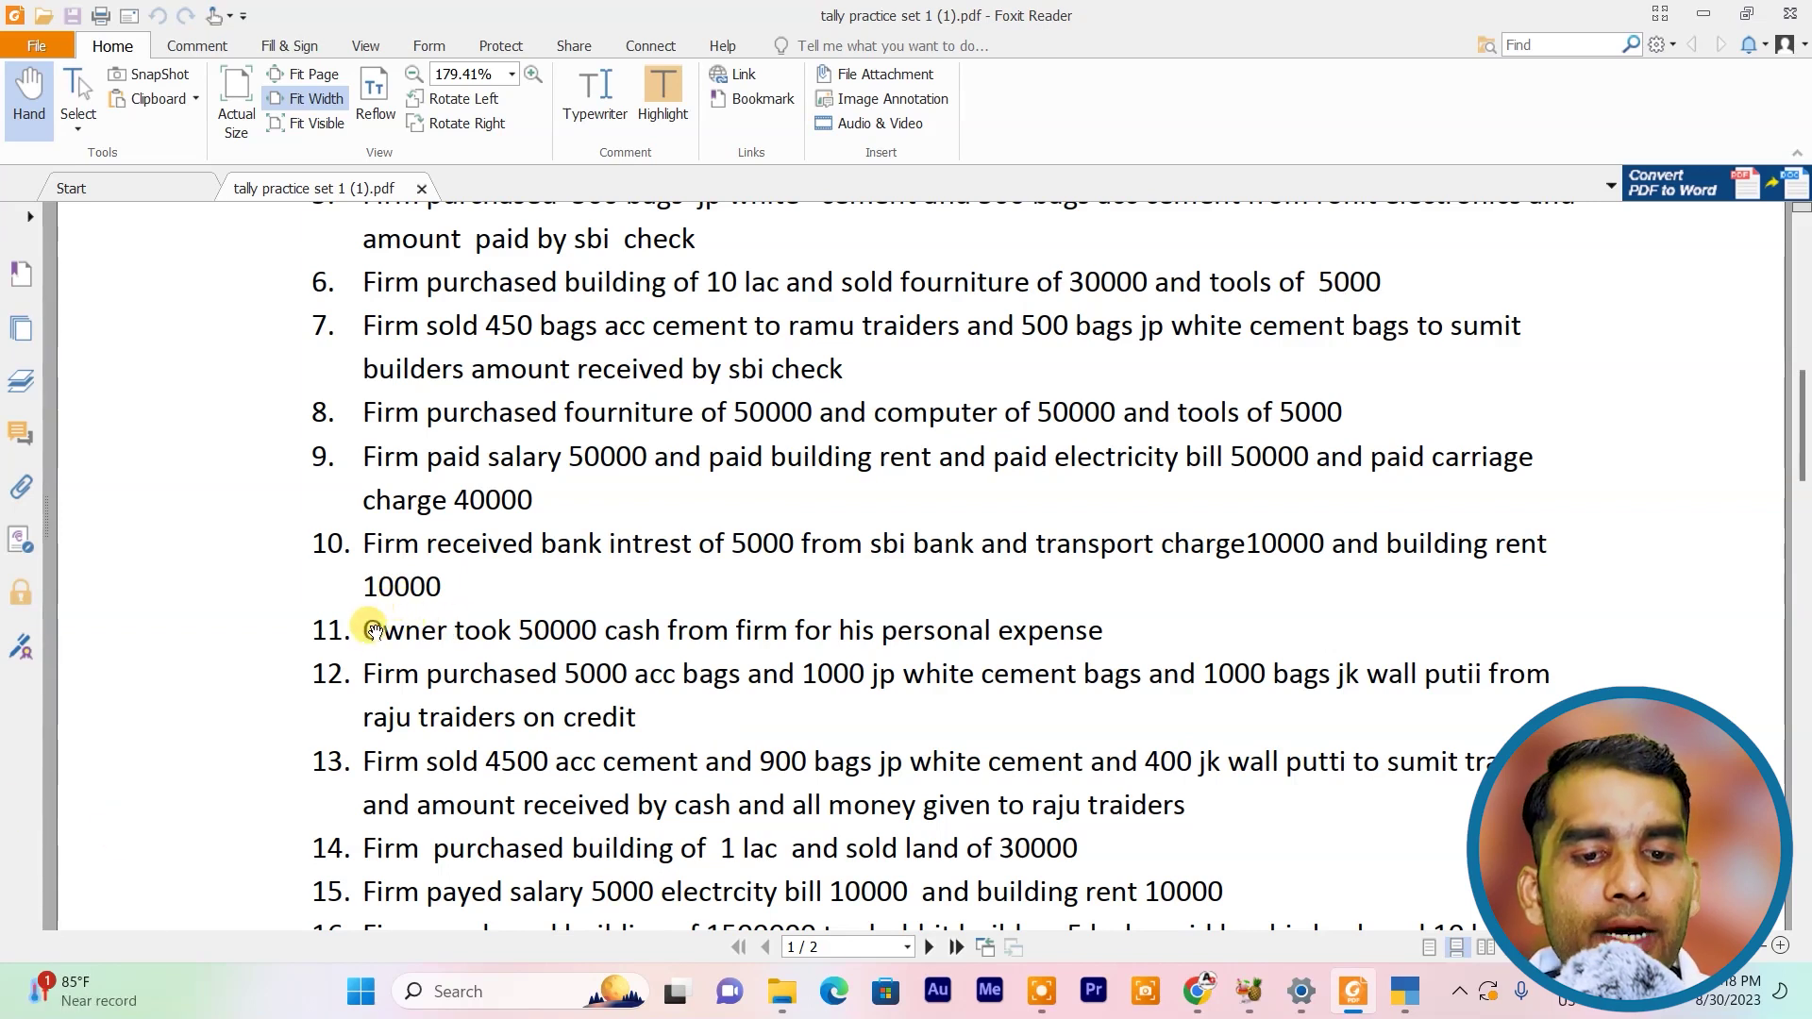
# Read transaction 11 about the owner's cash withdrawal in the practice PDF and switch to TallyPrime
pyautogui.moveTo(371, 630); pyautogui.dragTo(1197, 607)
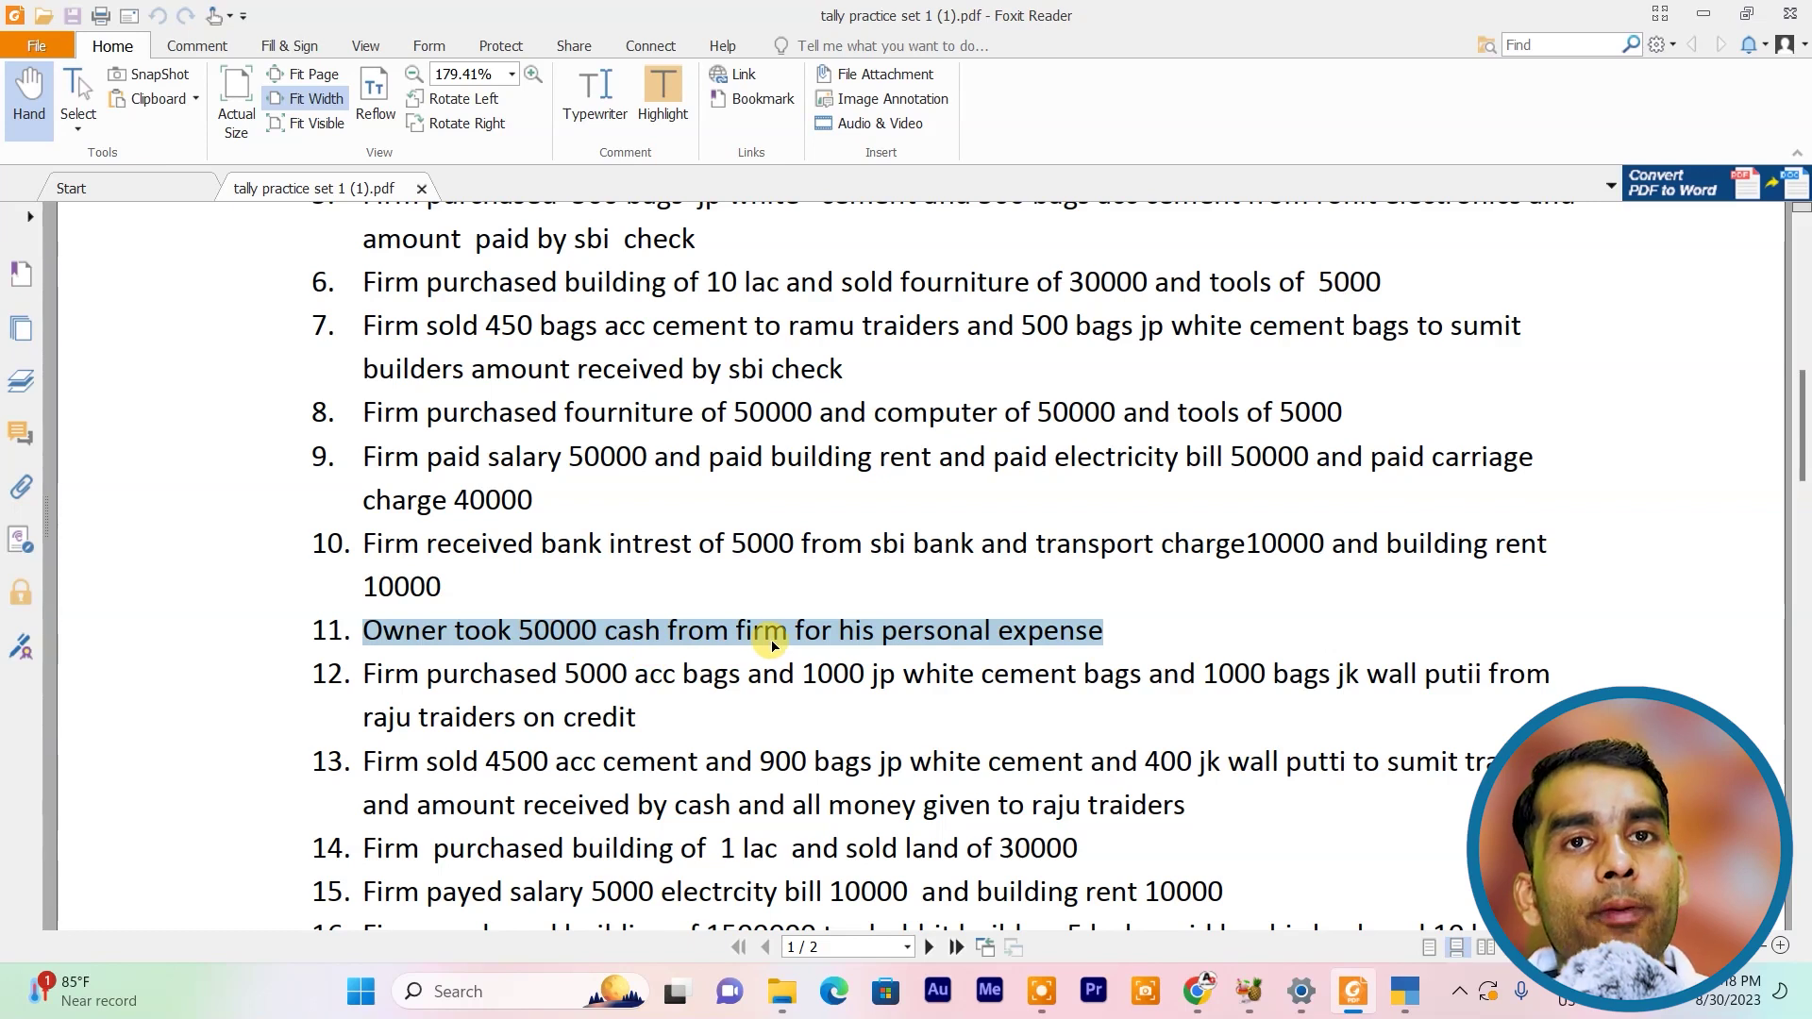
pyautogui.click(674, 676)
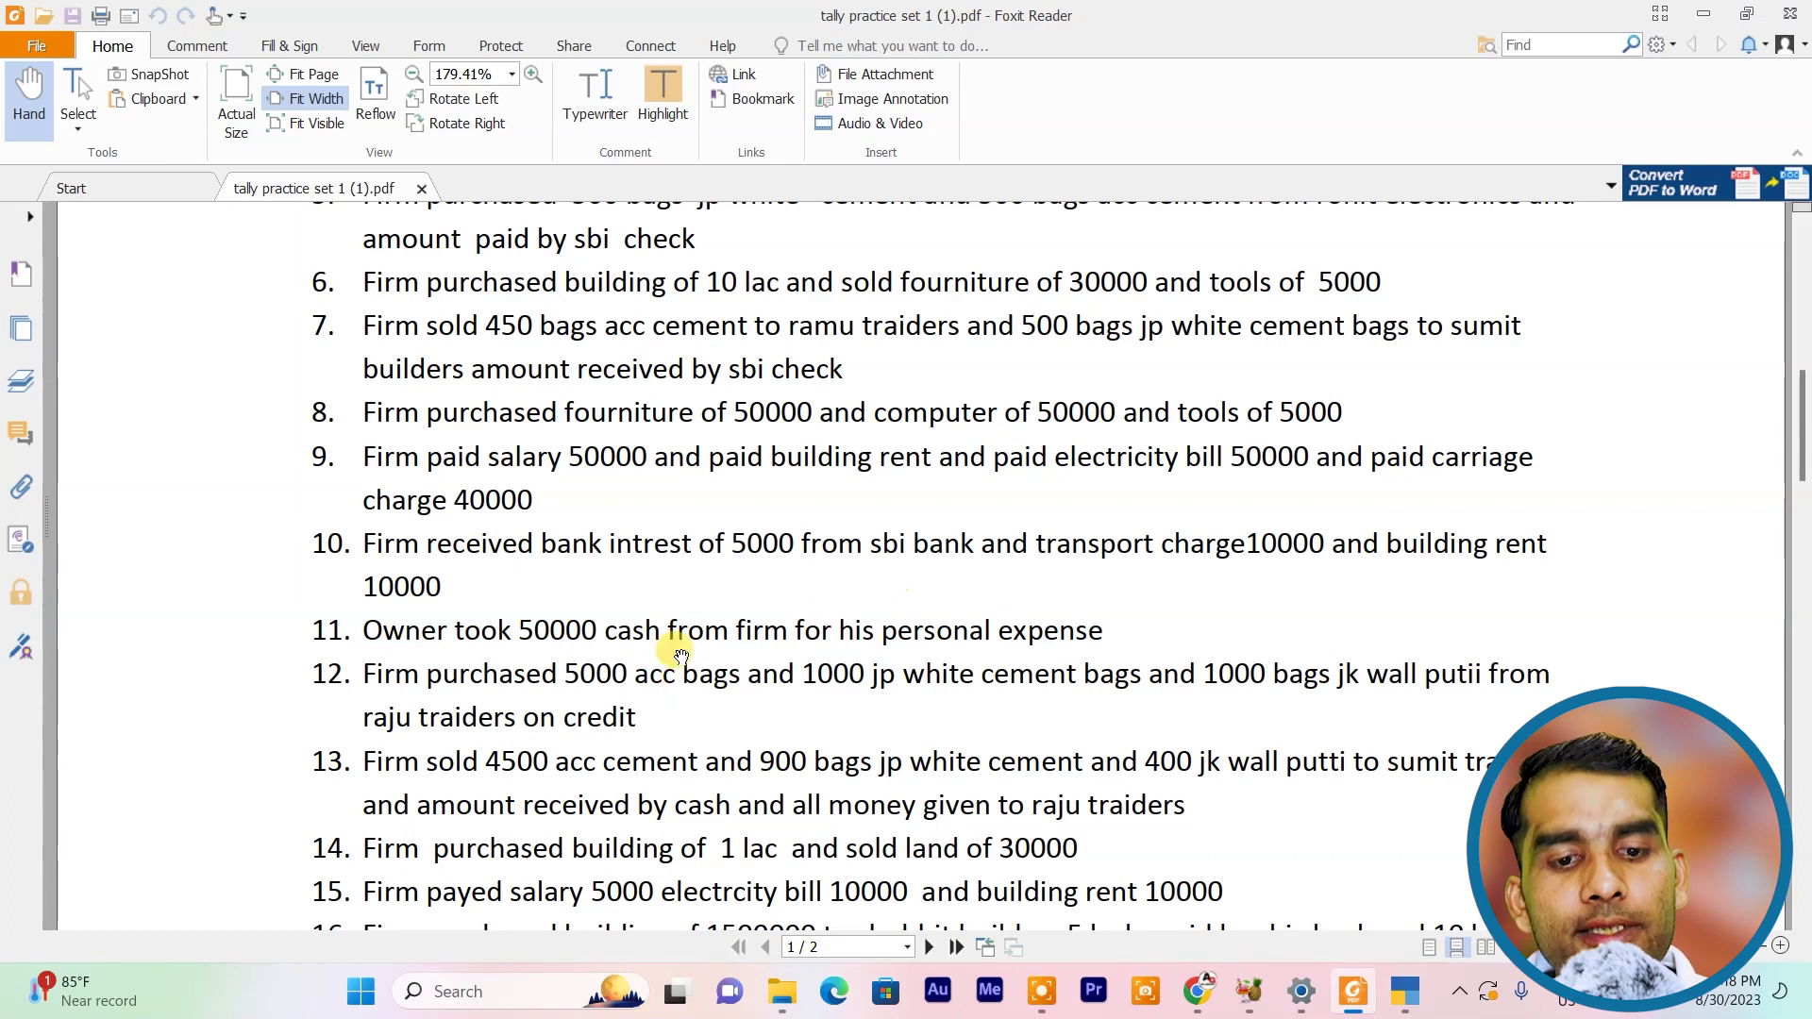
pyautogui.click(1400, 992)
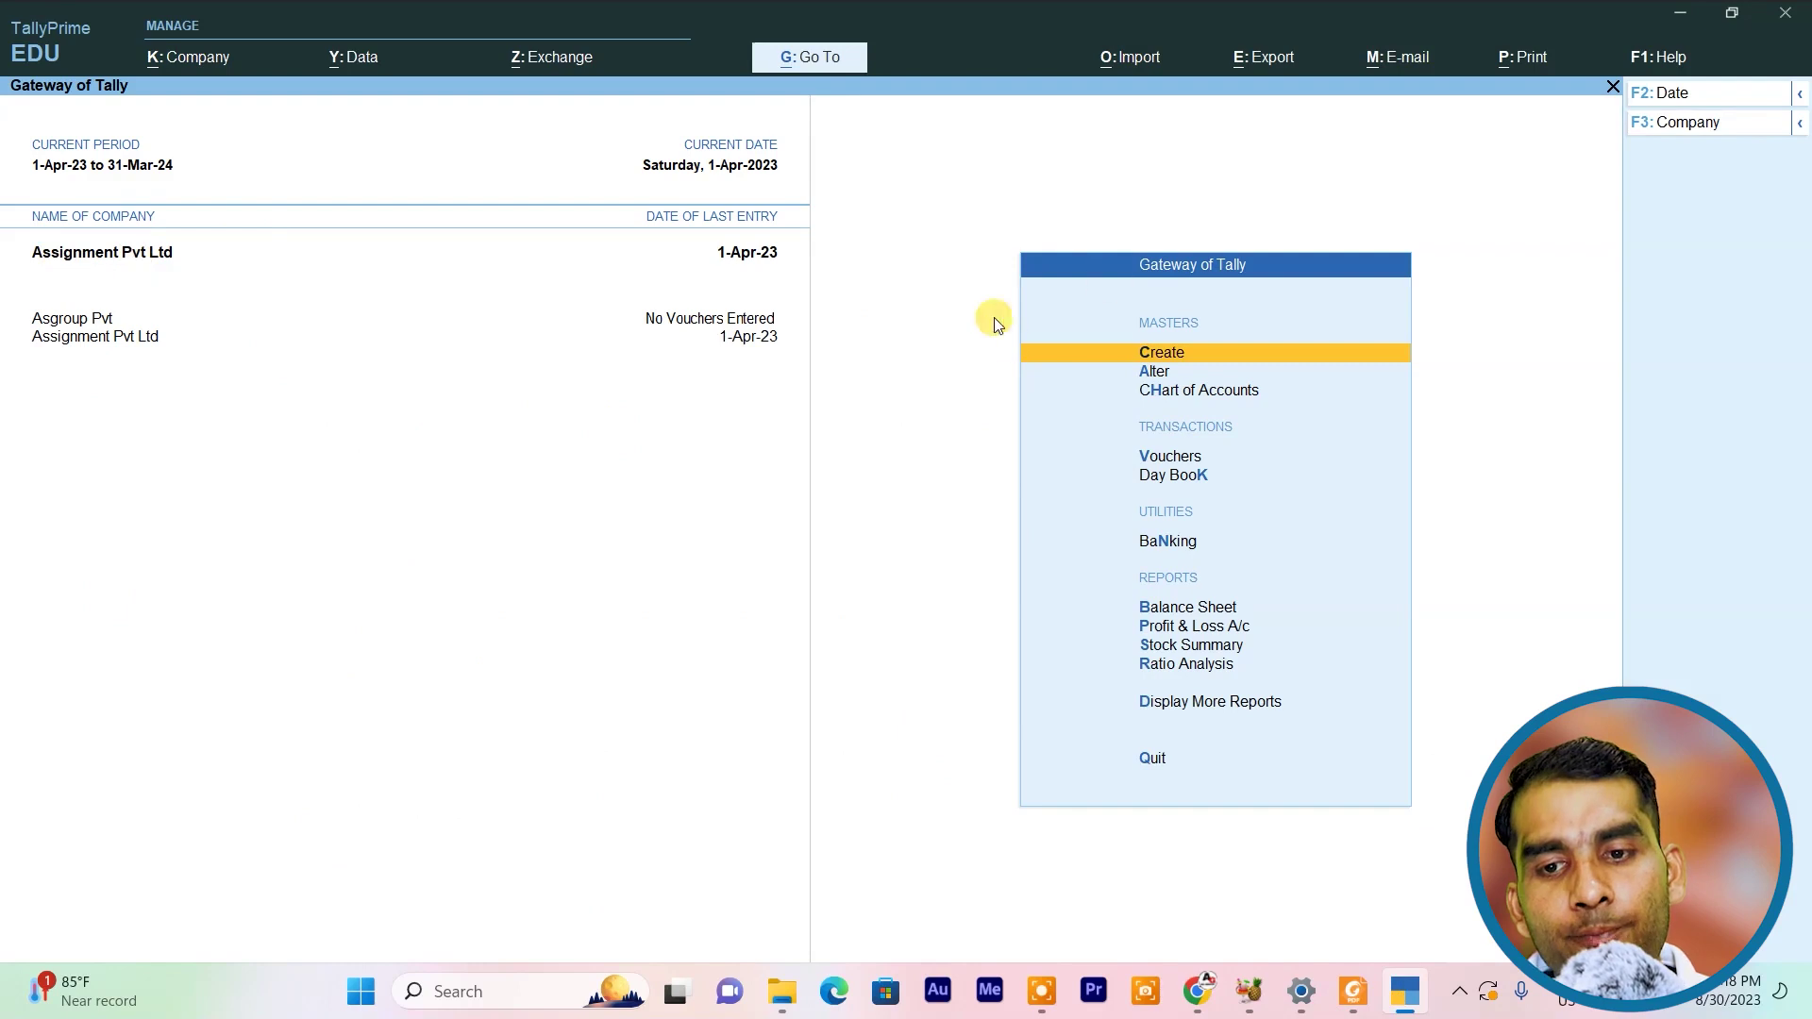
# Start a new payment voucher and change its entry mode to double entry with debit and credit columns
pyautogui.click(1158, 468)
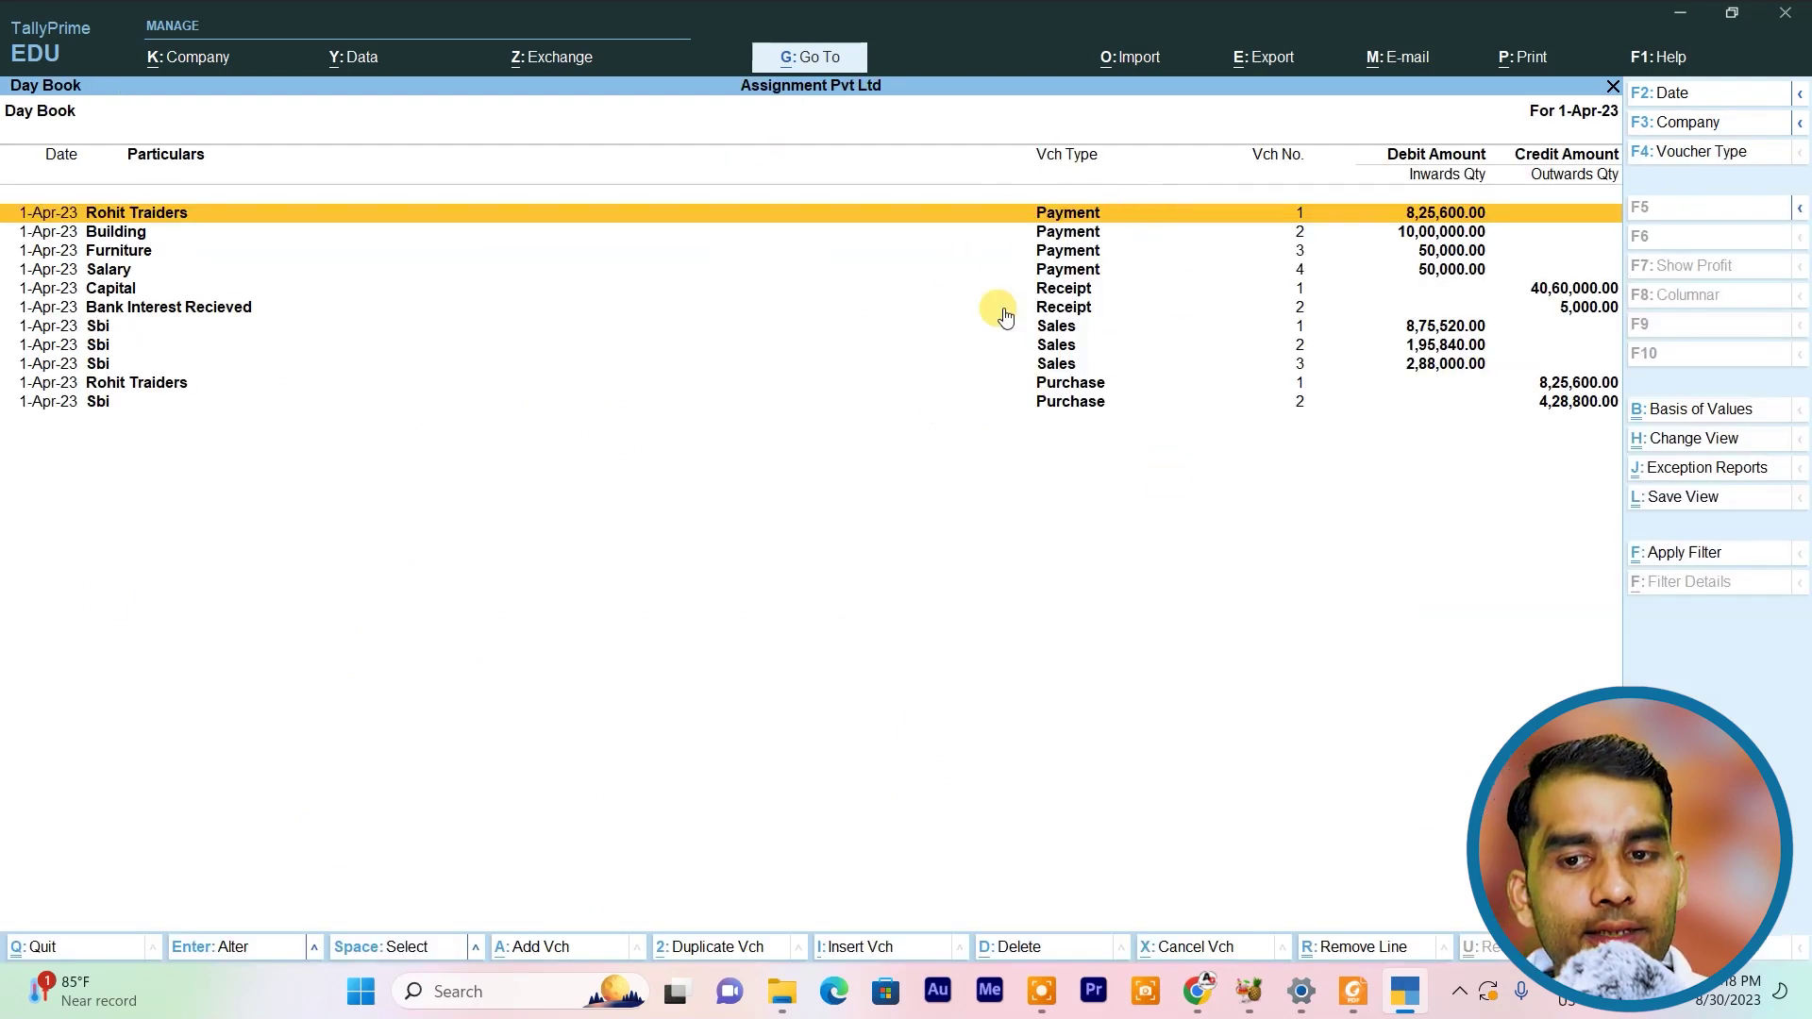
pyautogui.press('Escape')
pyautogui.press('Up')
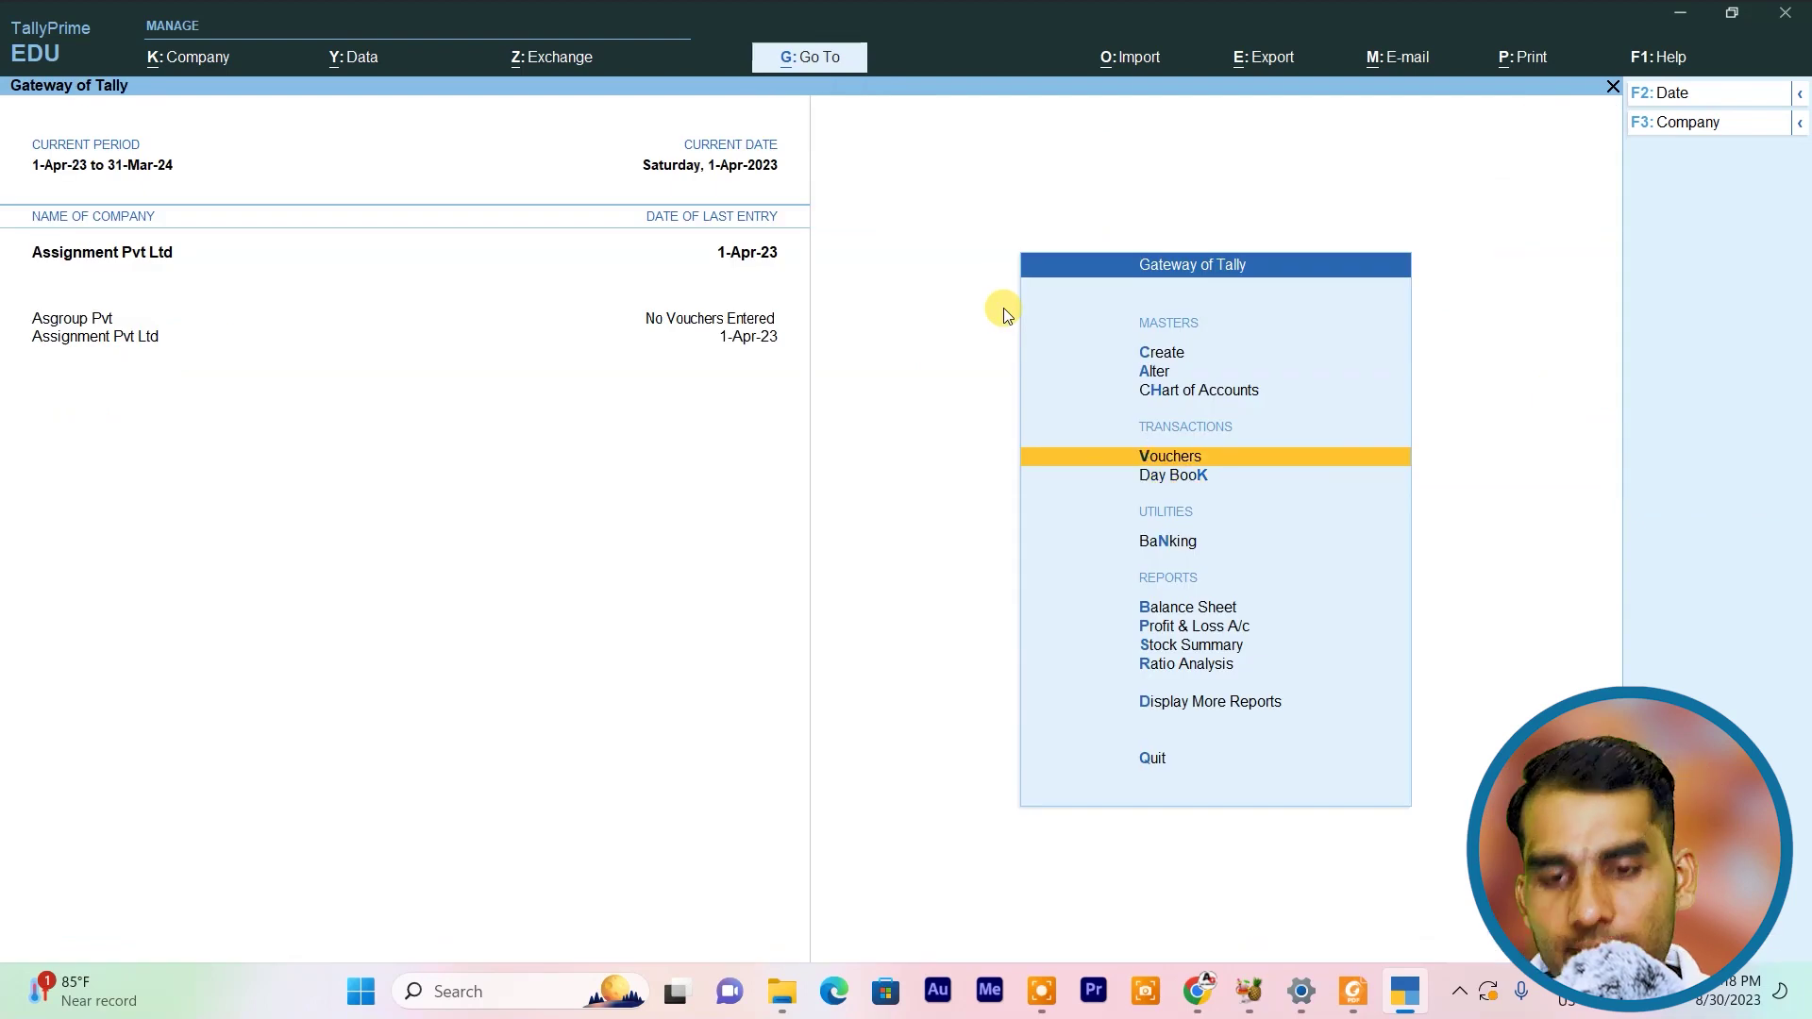
pyautogui.press('Return')
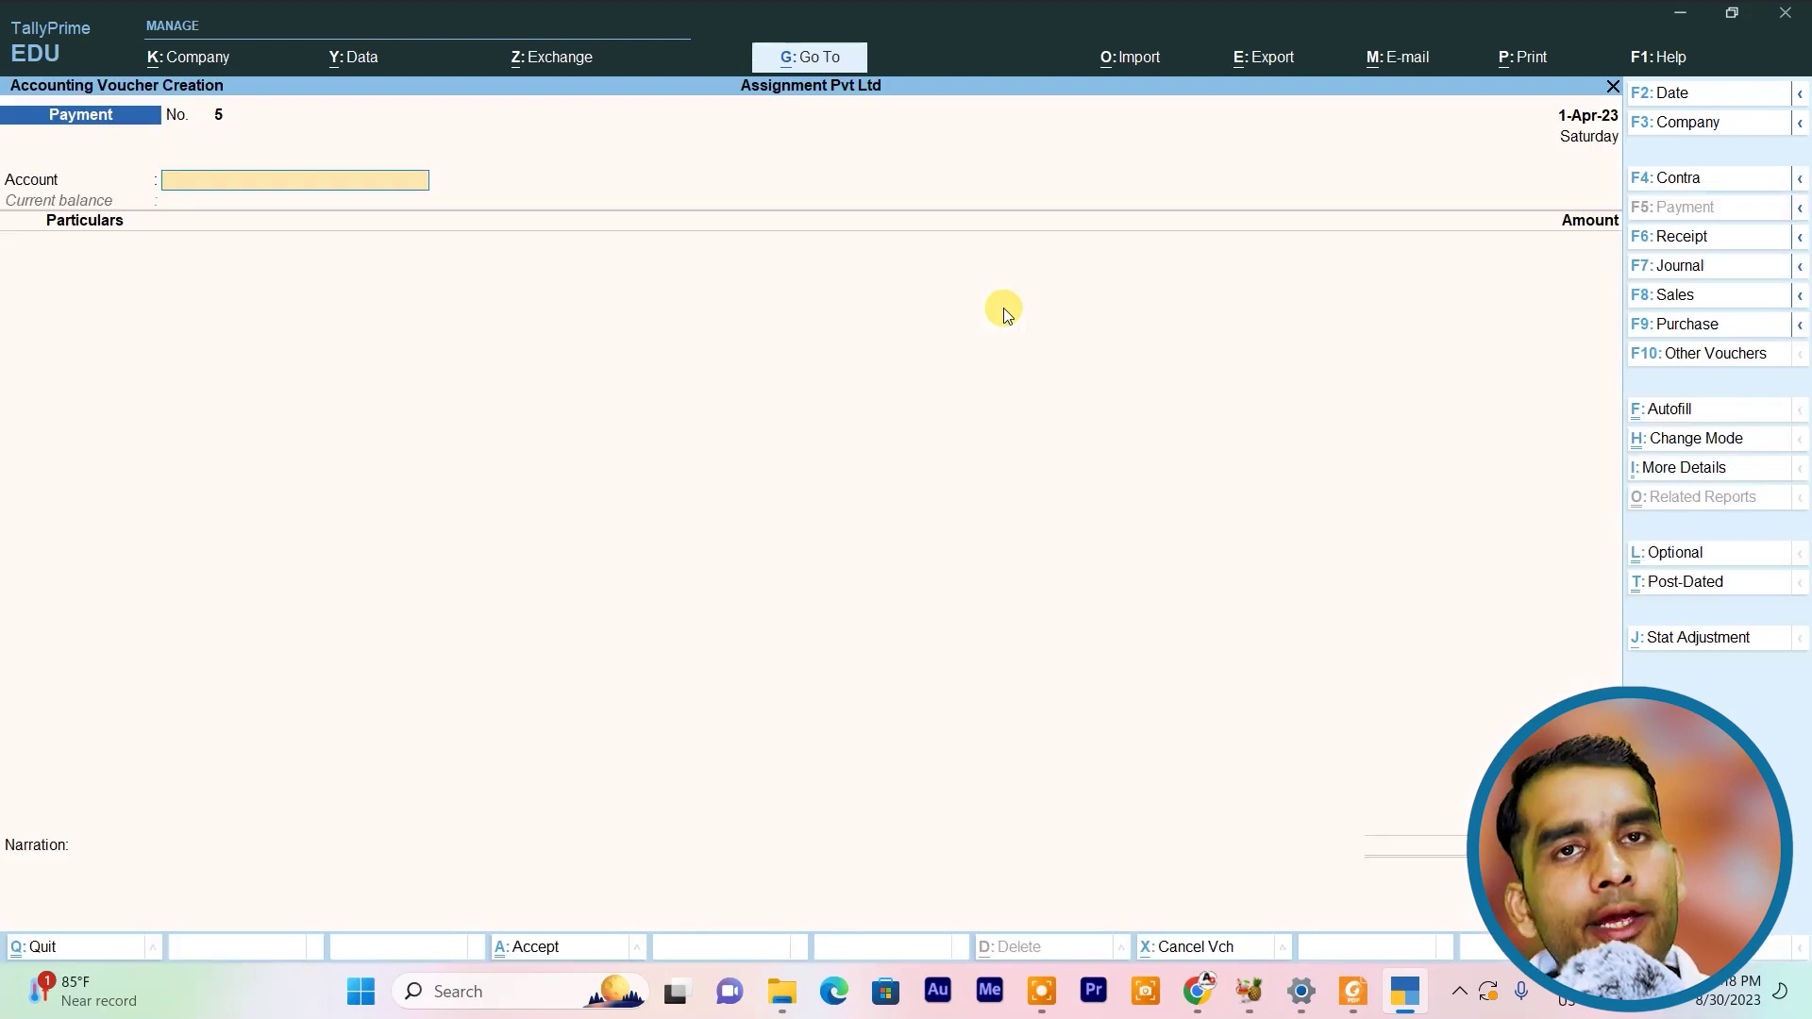
pyautogui.click(1681, 443)
pyautogui.click(672, 212)
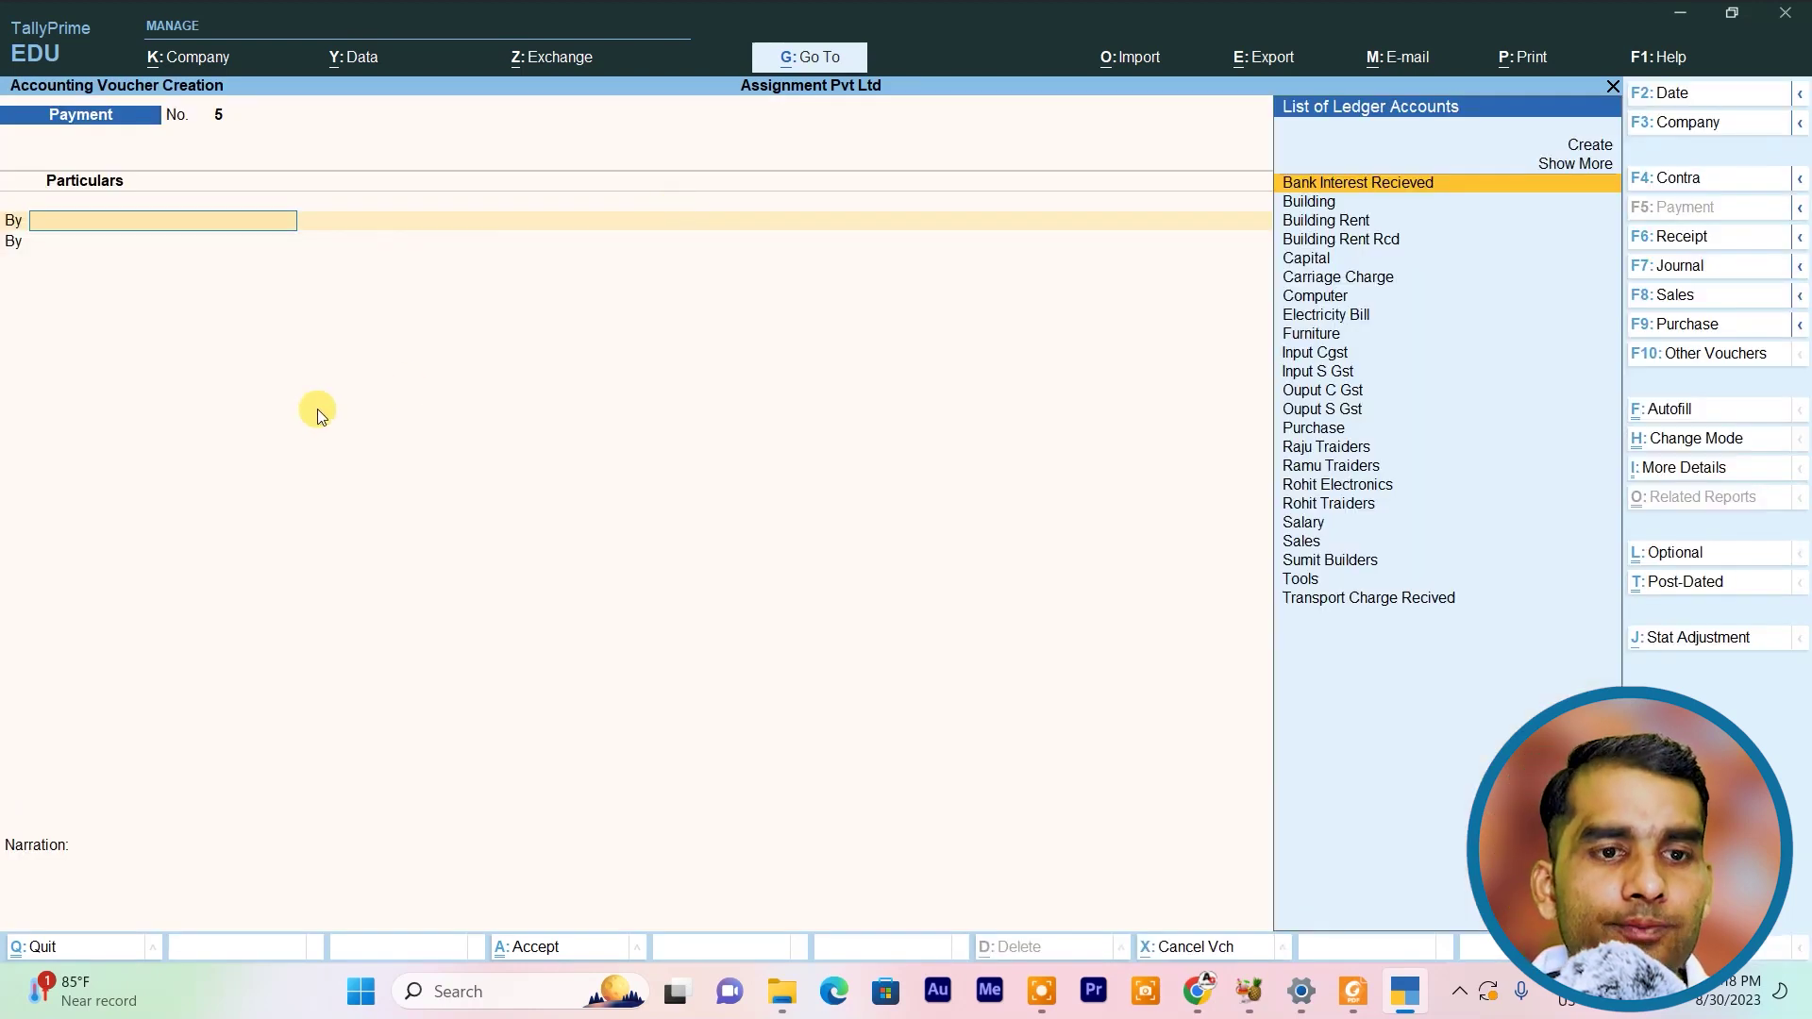
# Create a ledger named Drawing under Capital Account and use it as the voucher's debit account
pyautogui.press('Up')
pyautogui.press('Up')
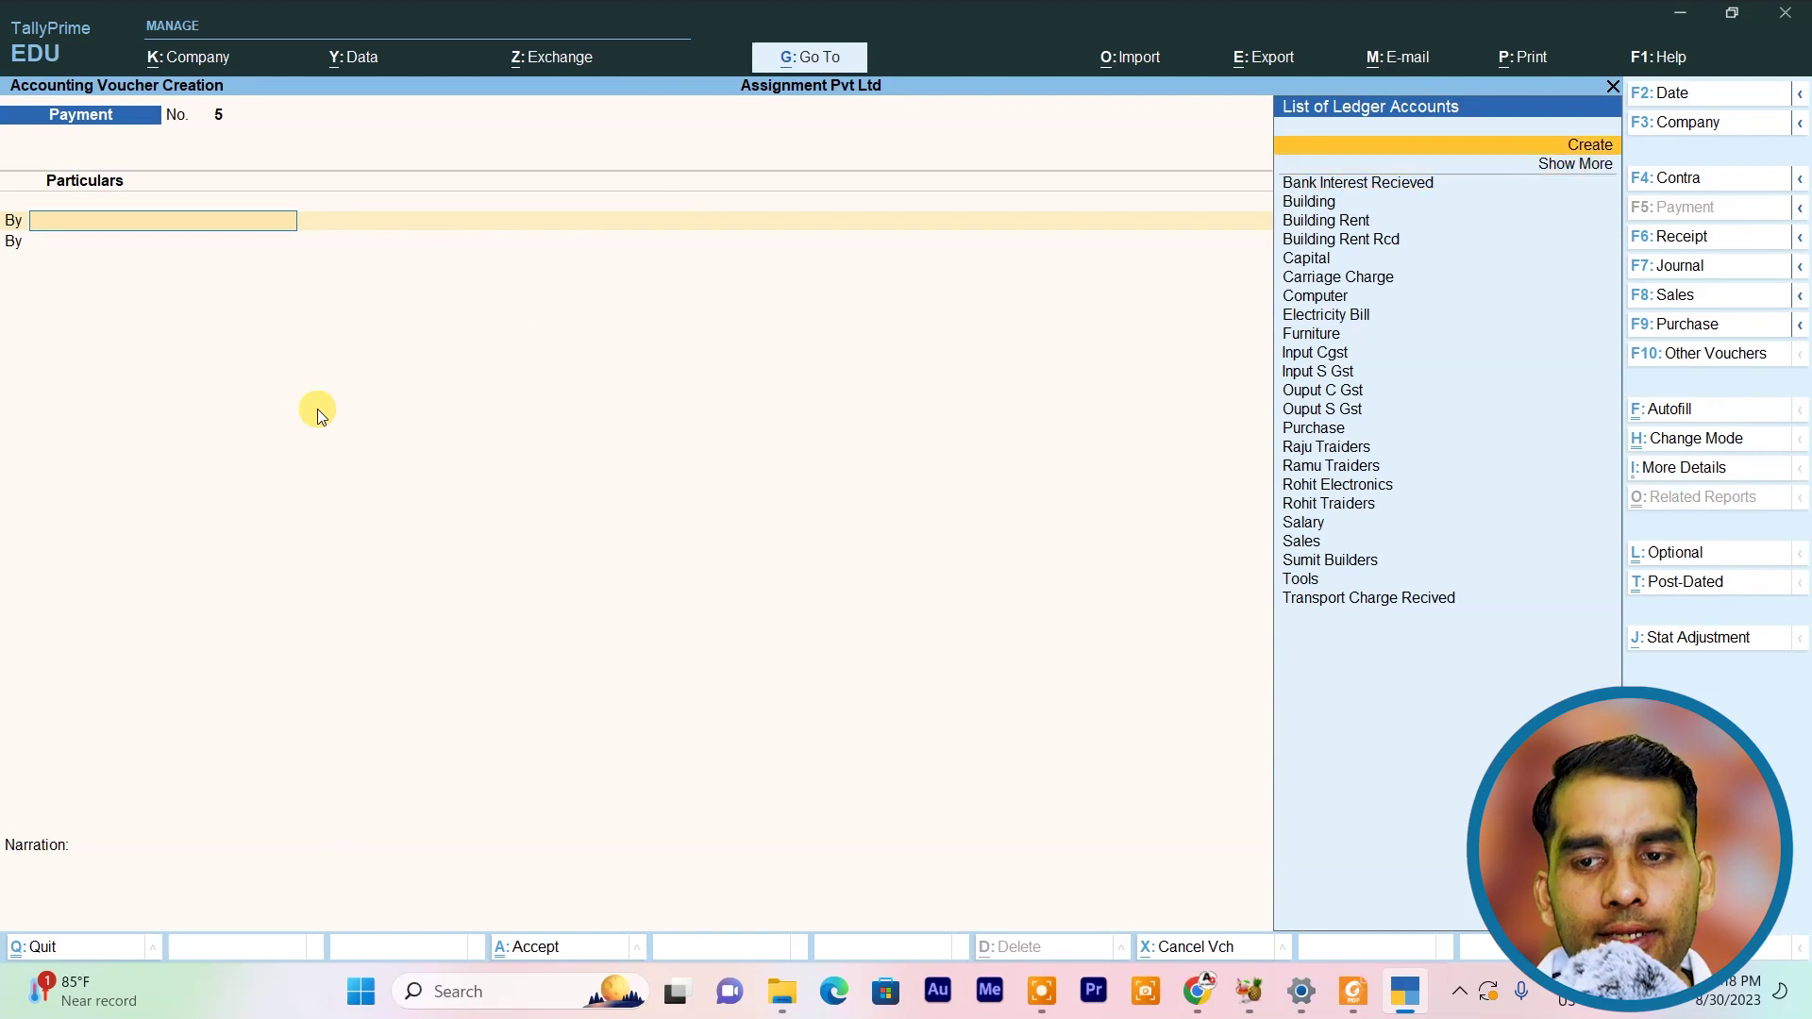
pyautogui.press('Return')
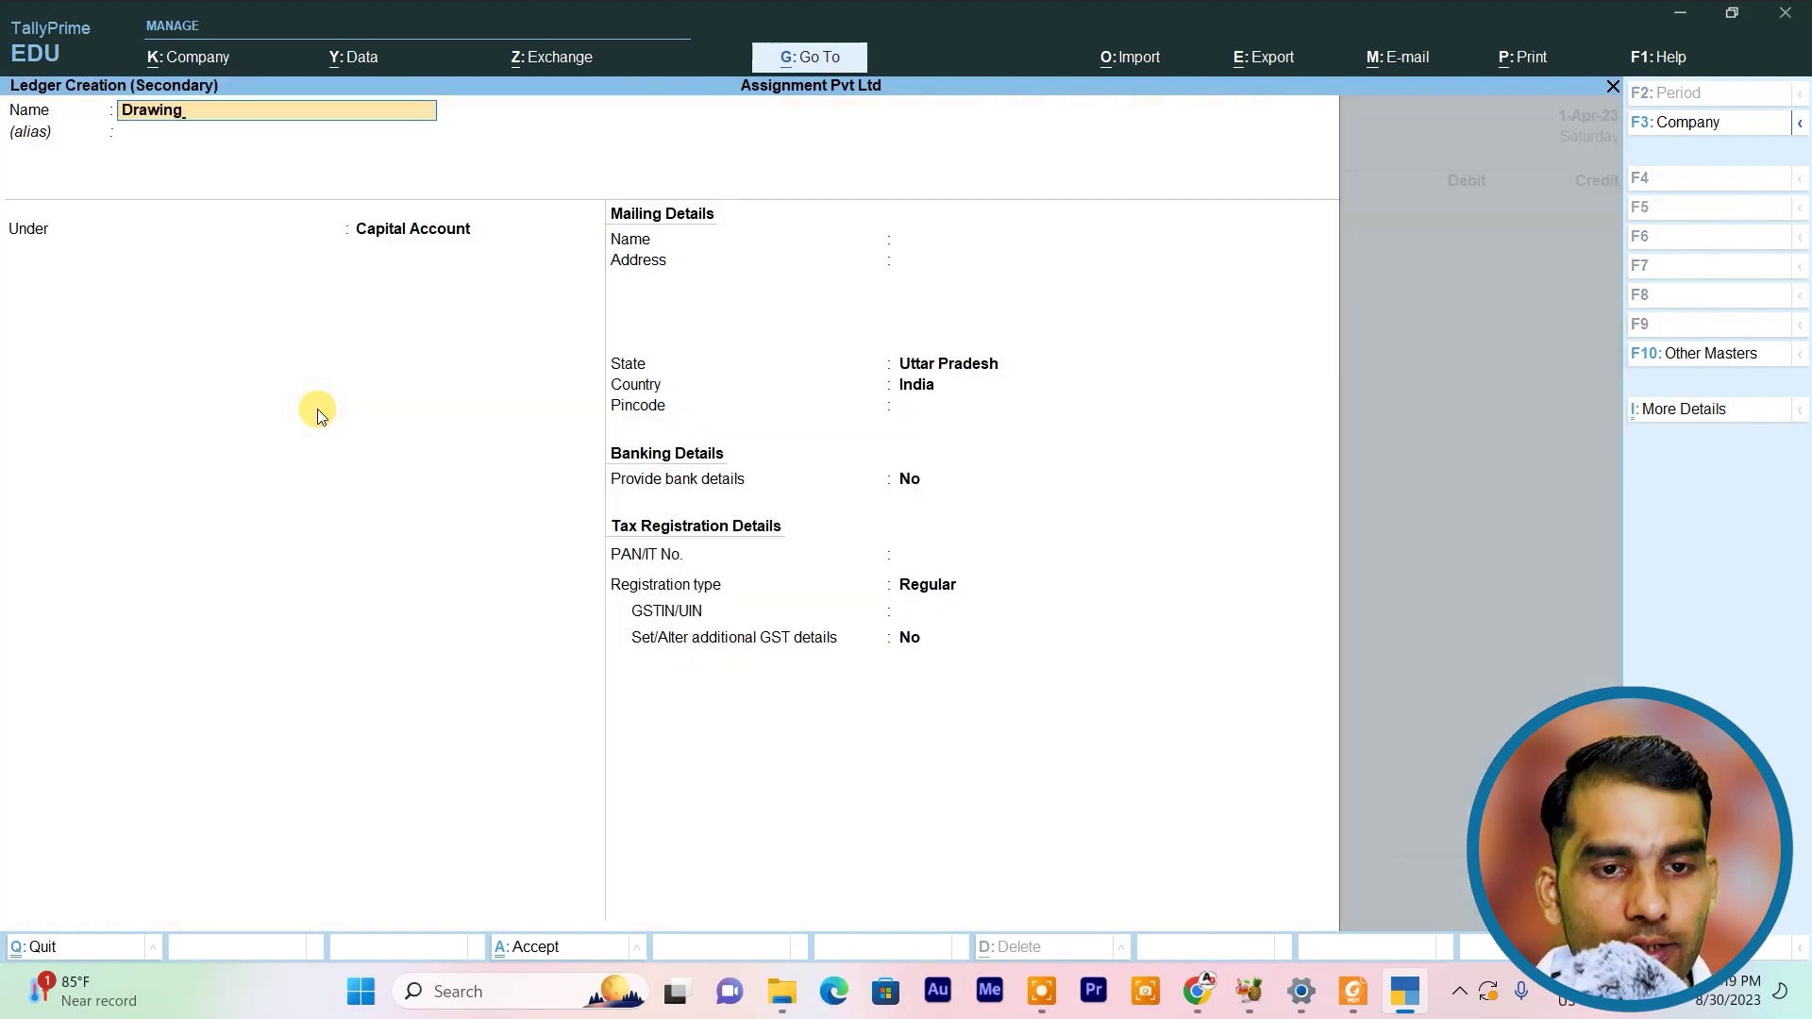
pyautogui.press('Return')
pyautogui.hotkey('ctrl', 'a')
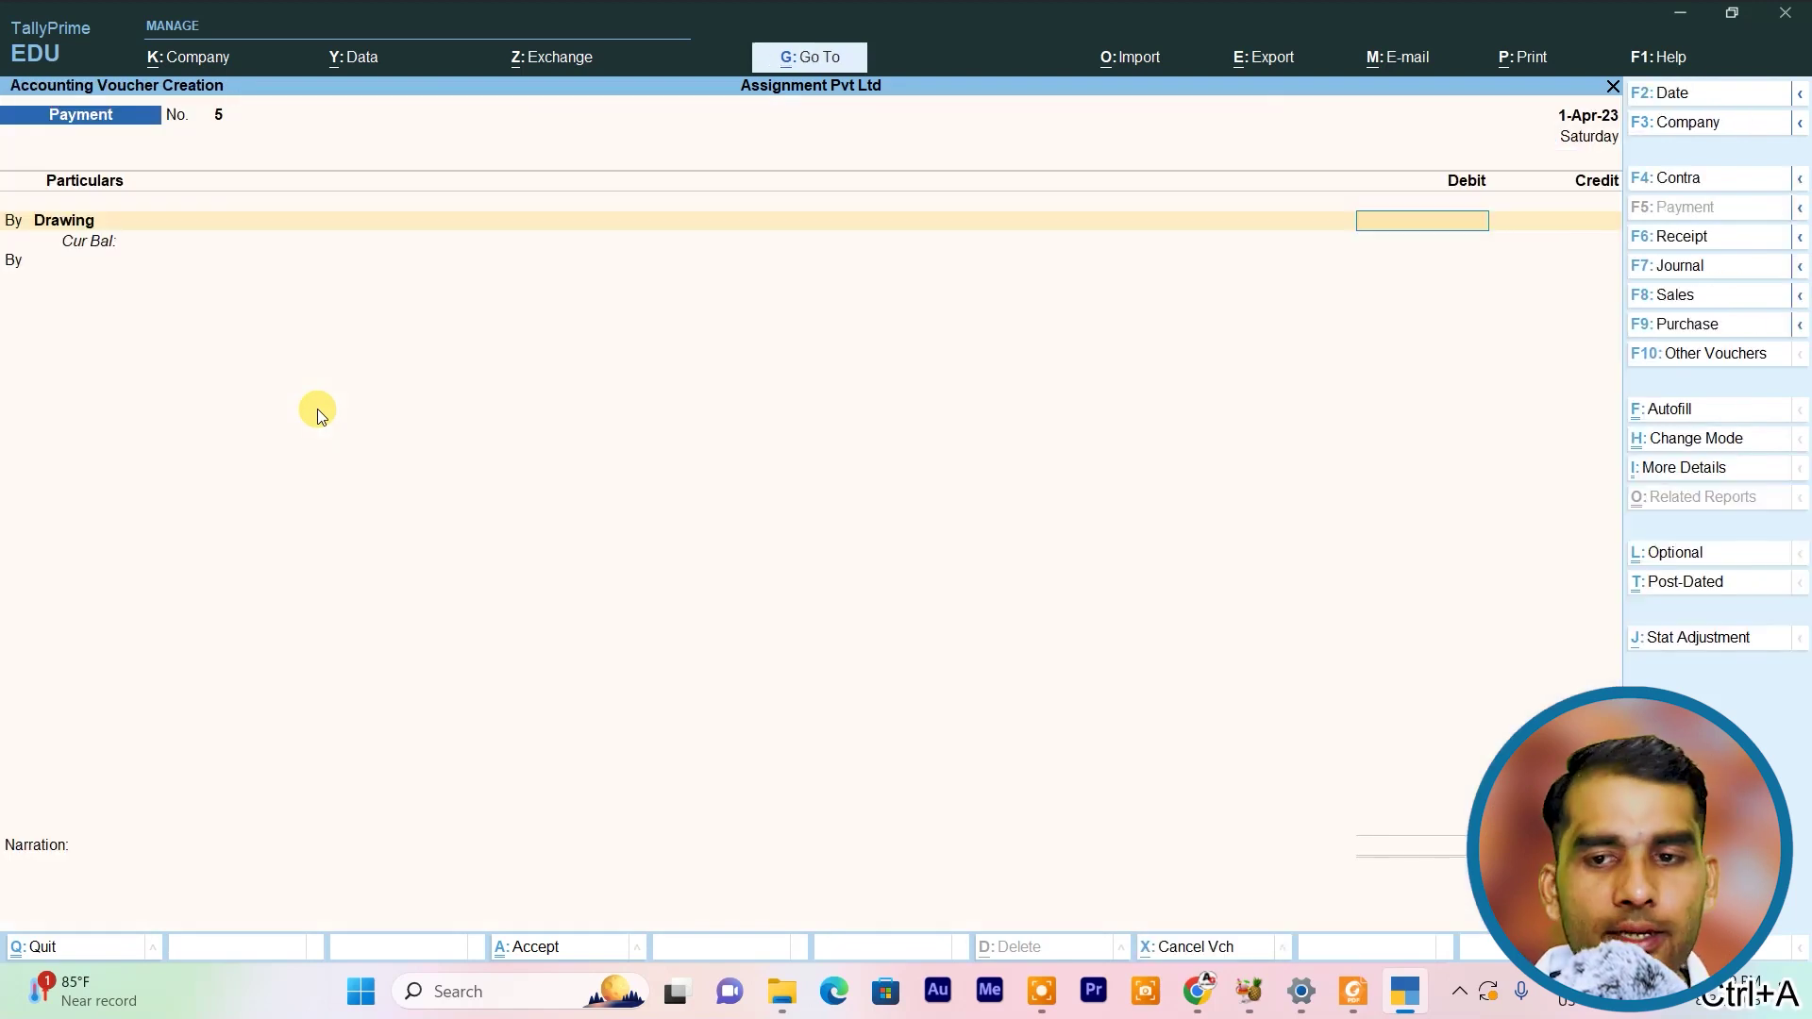
# Debit Drawing with 50000, credit Cash for the same amount, and save the payment voucher
pyautogui.write('50000')
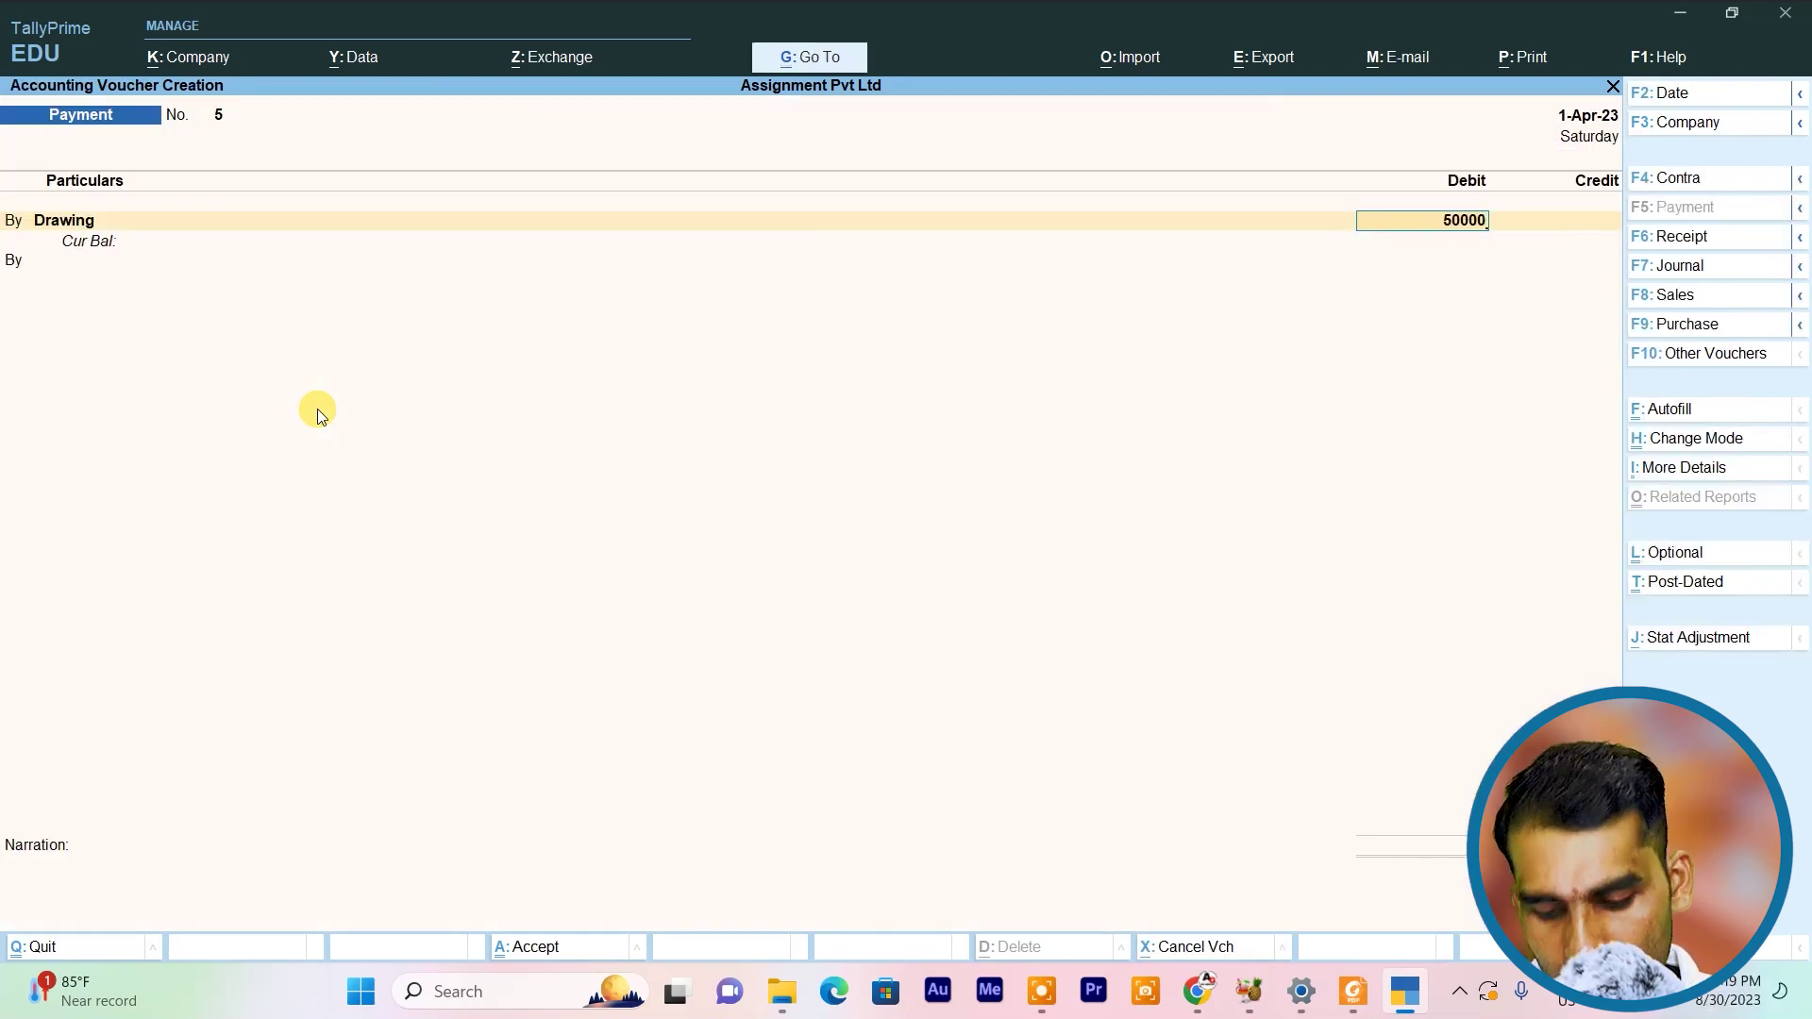
pyautogui.press('Return')
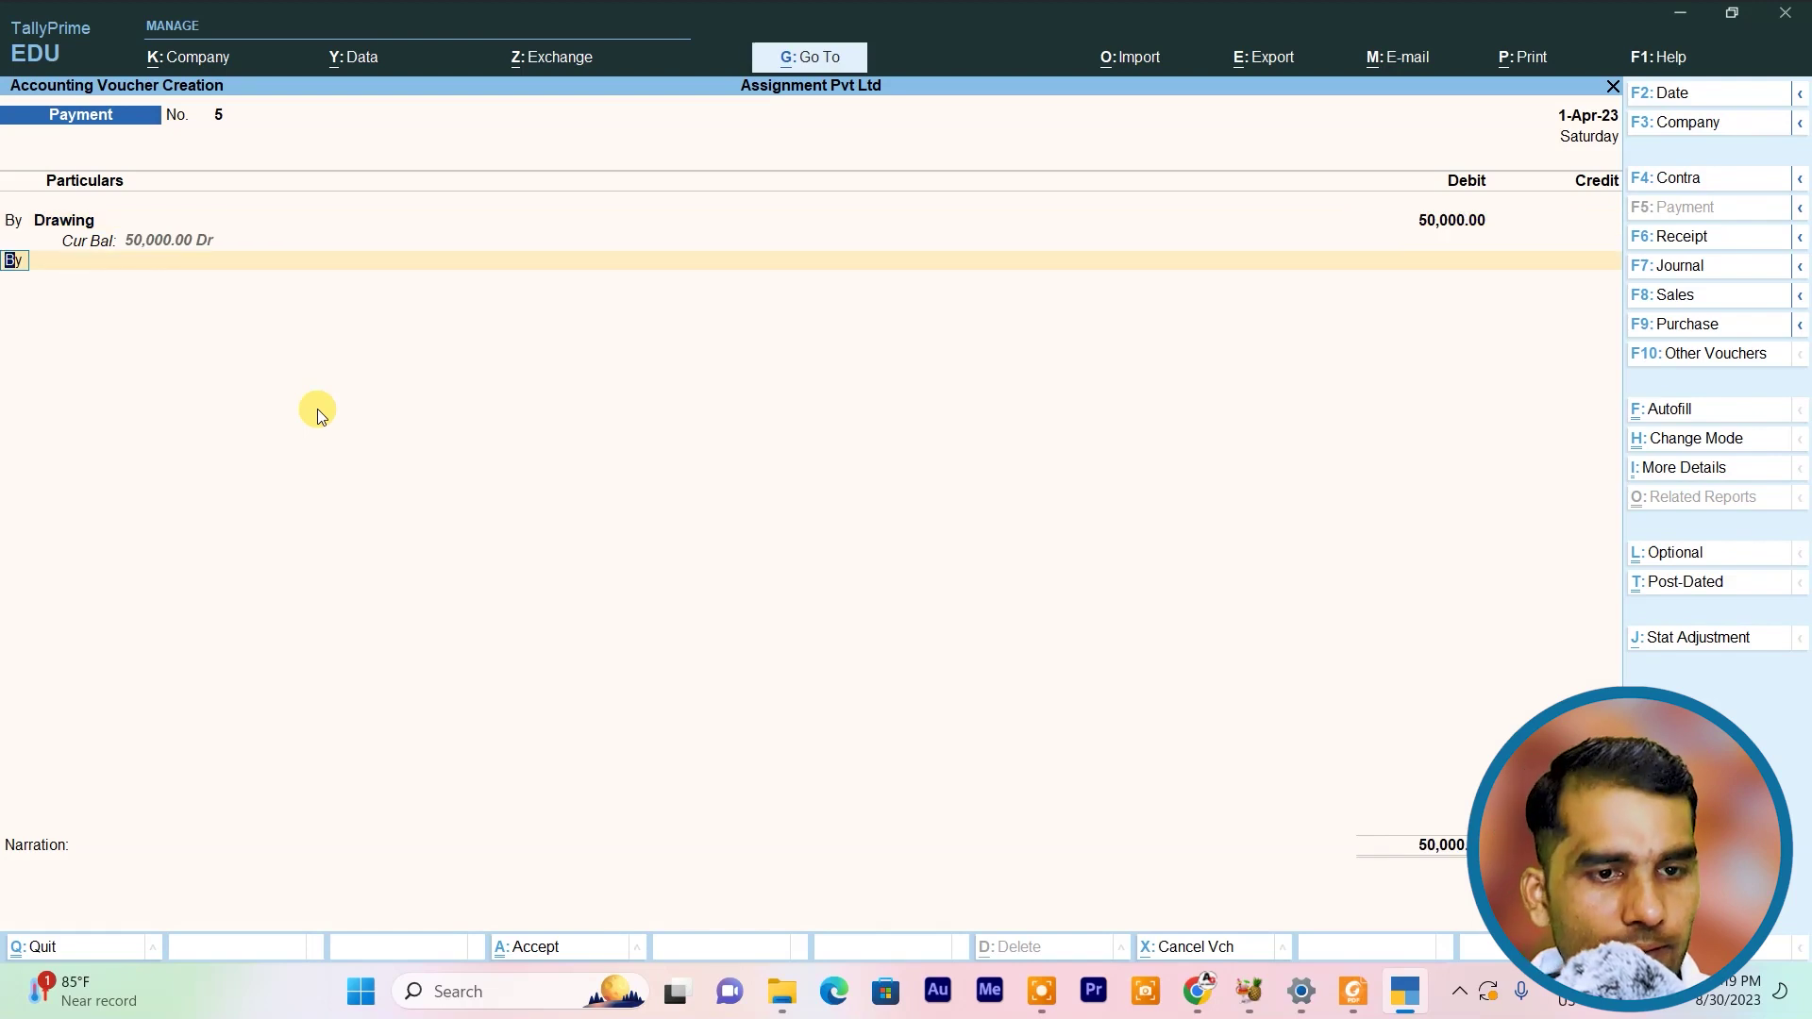
pyautogui.write('t')
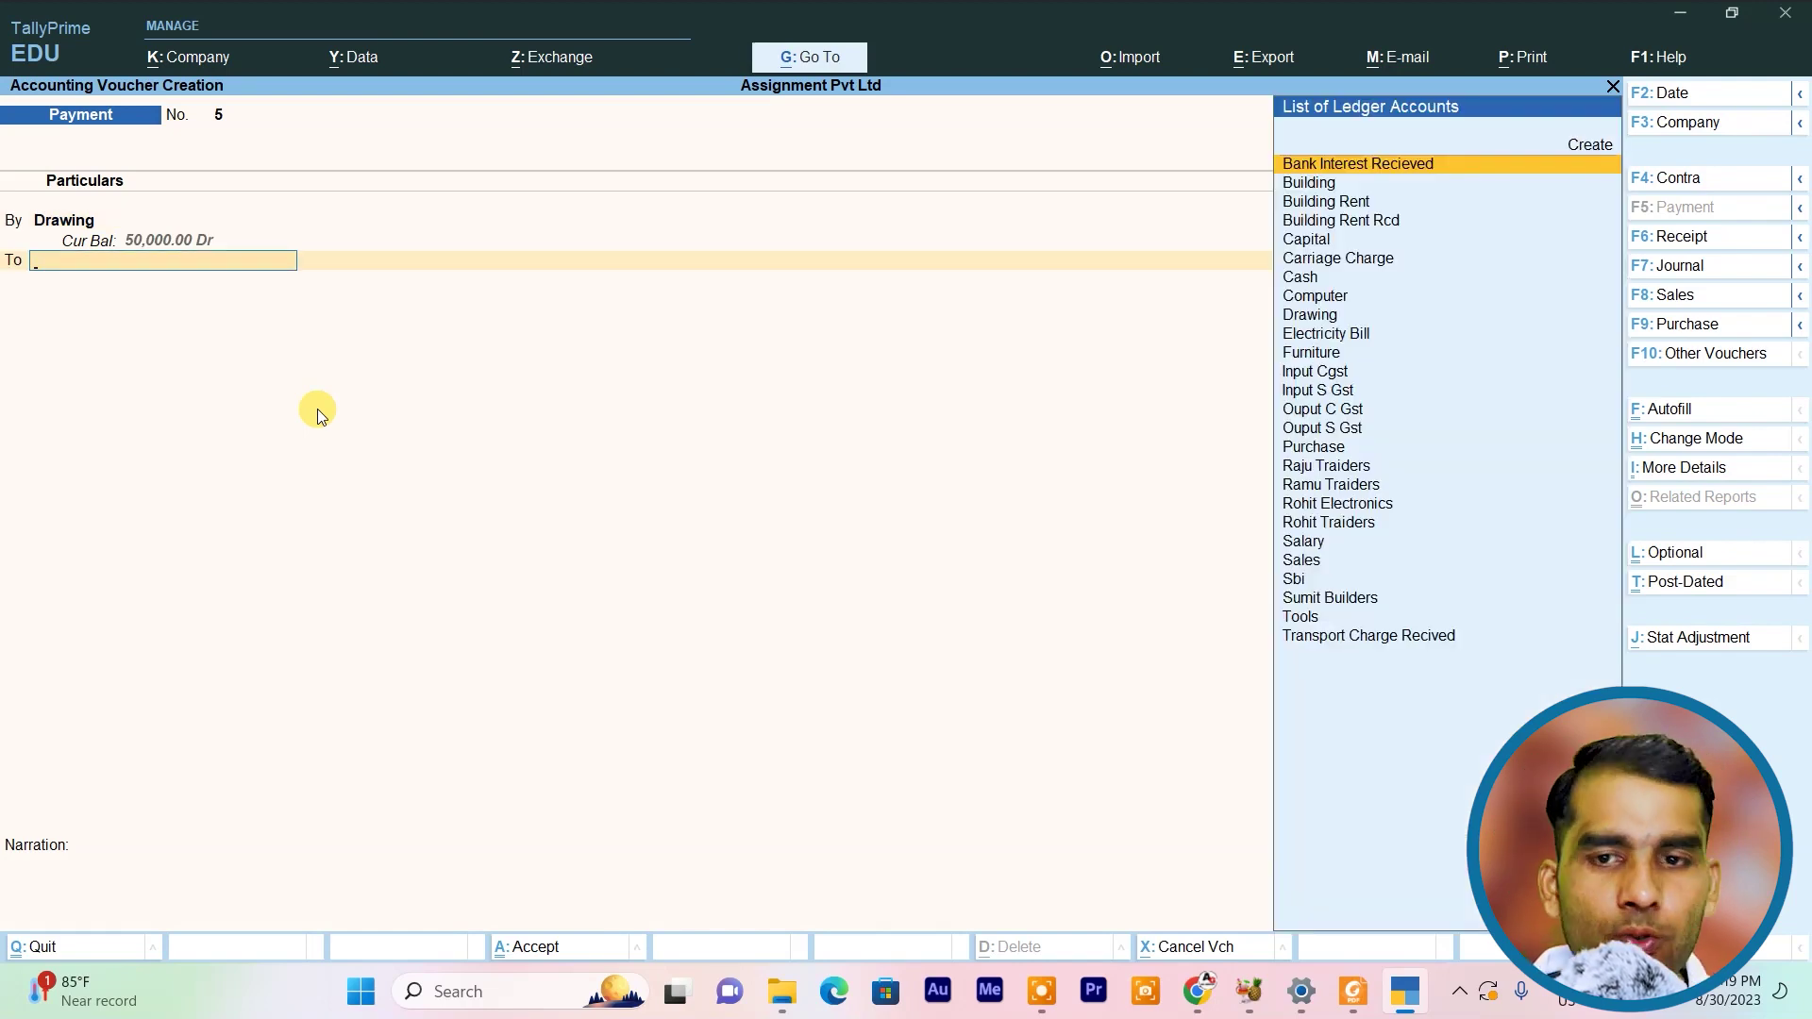
pyautogui.write('cash')
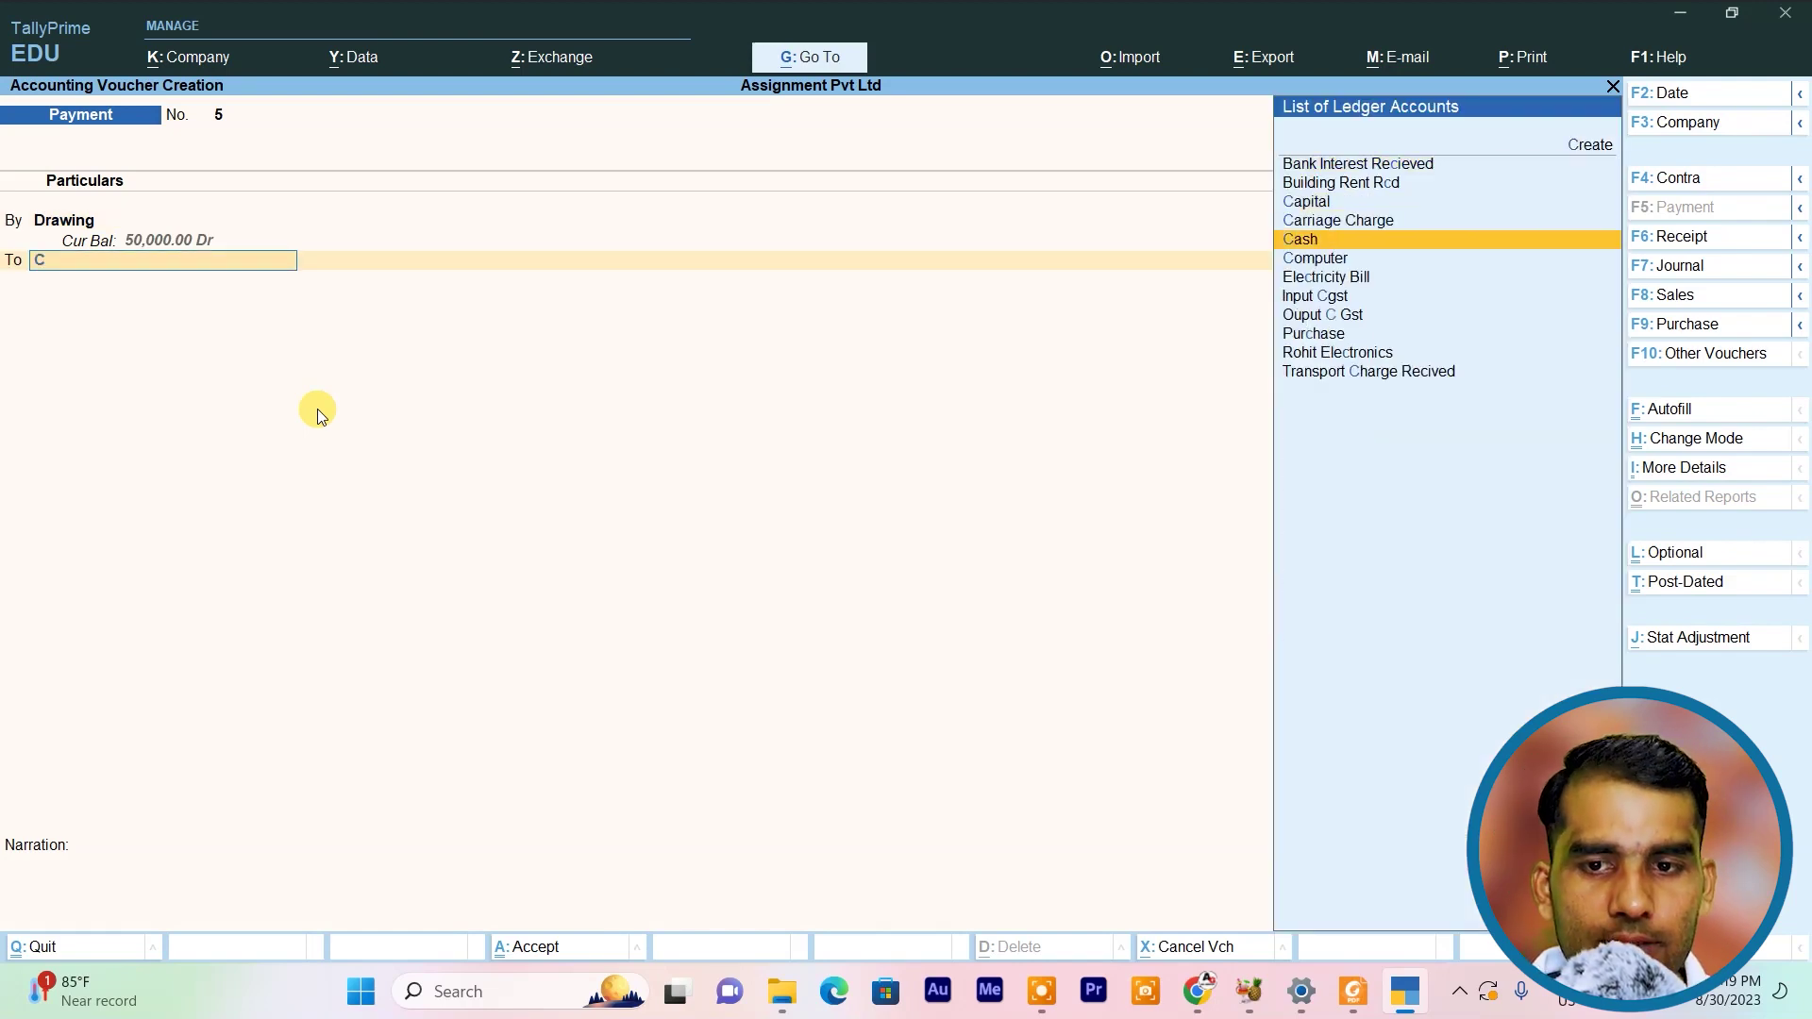
pyautogui.press('Return')
pyautogui.hotkey('ctrl', 'a')
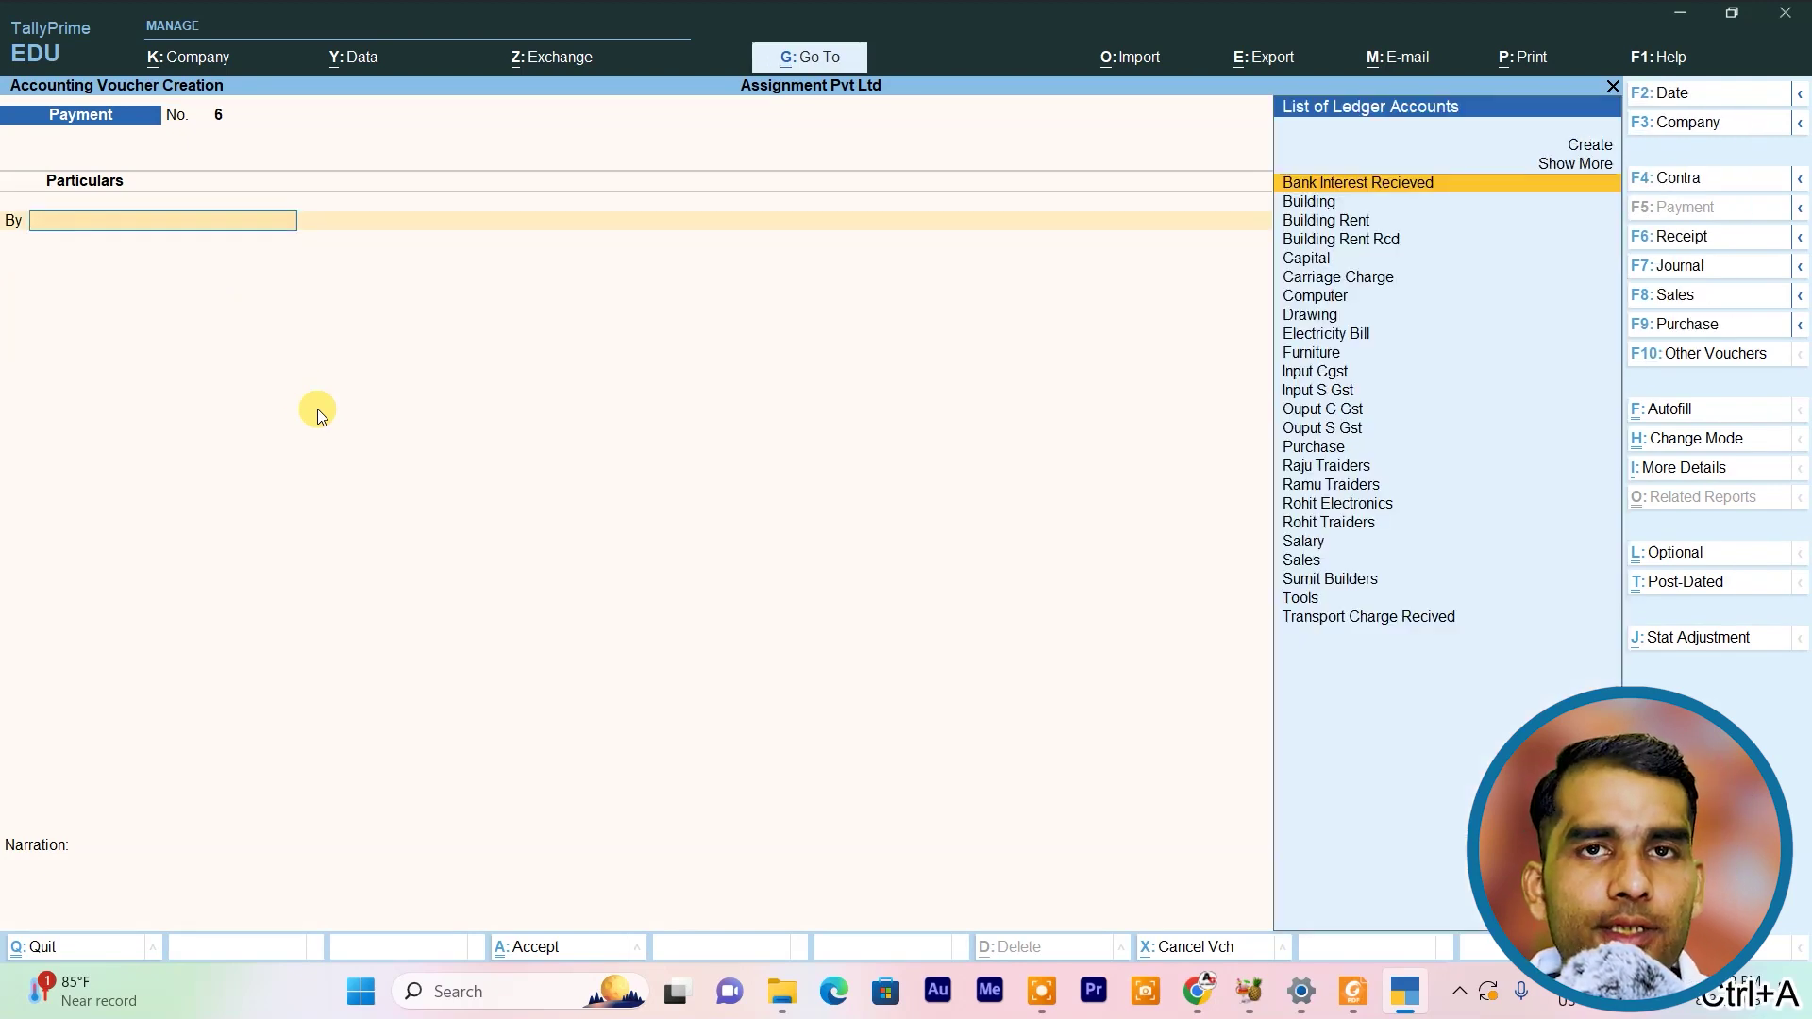
# Switch to the practice PDF and read transaction 12 about the credit purchase from Raju Traiders
pyautogui.hotkey('alt', 'Tab')
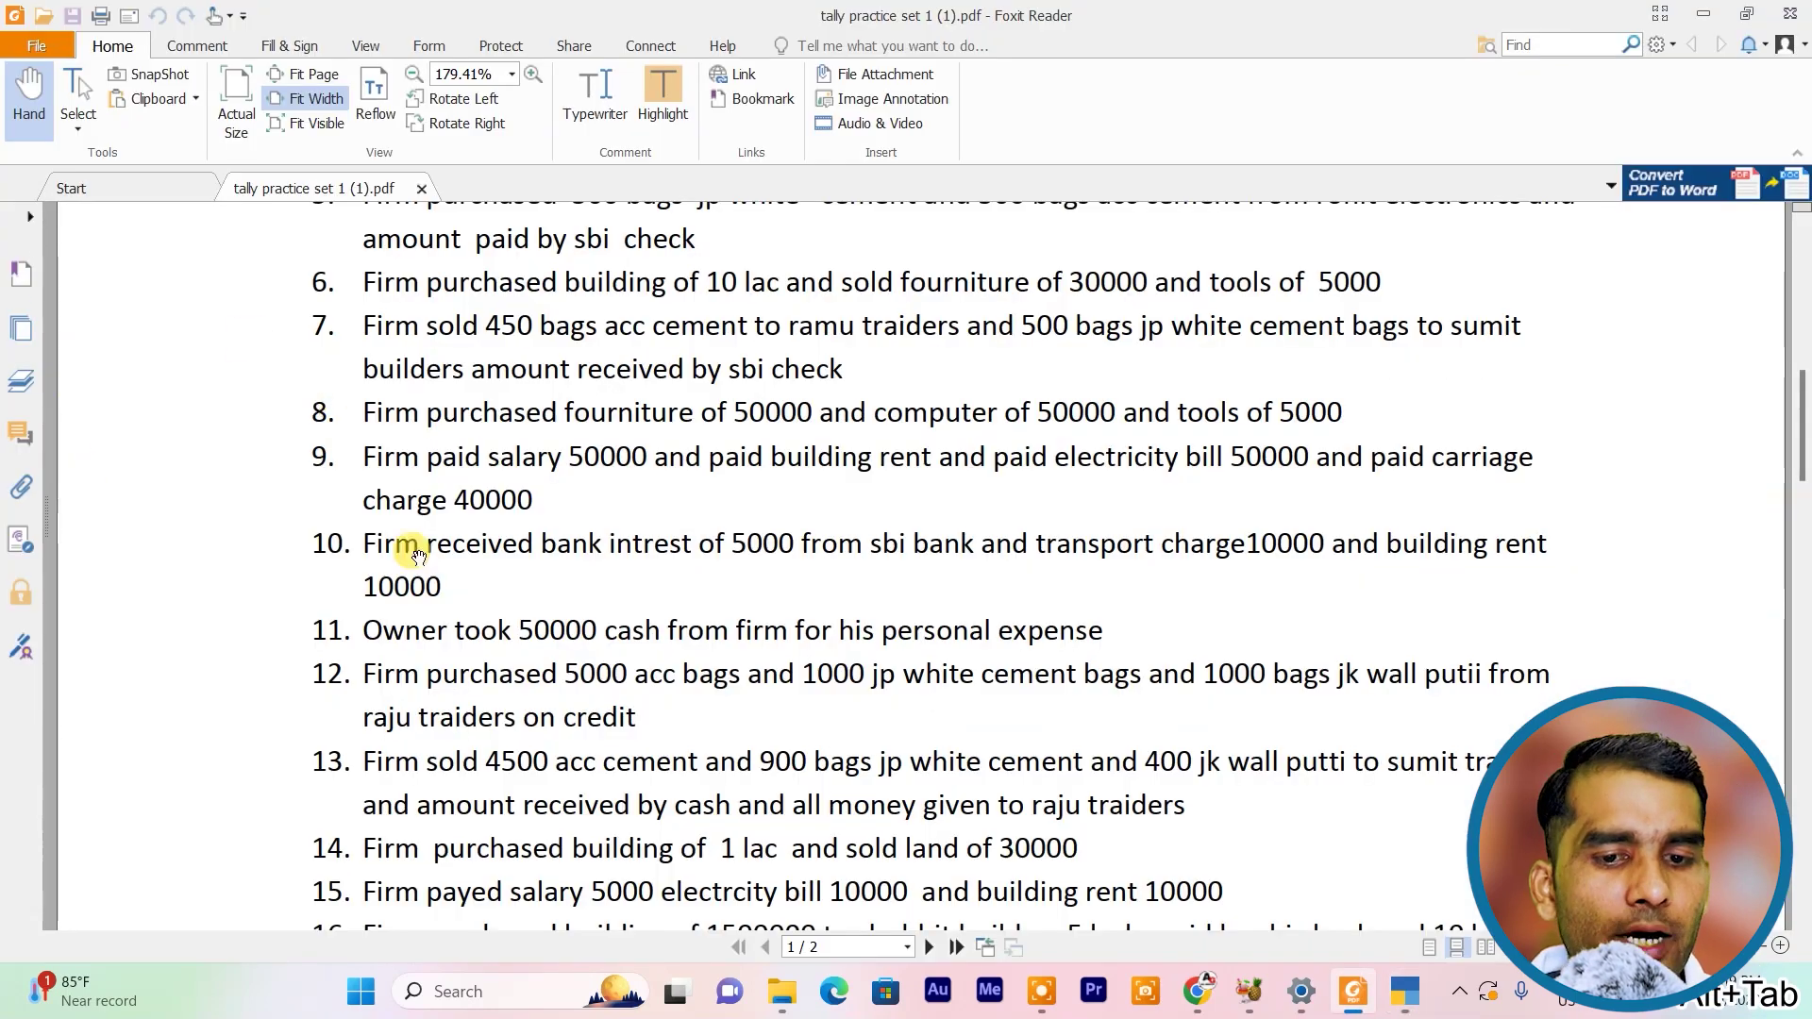
pyautogui.scroll(-1, 443, 590)
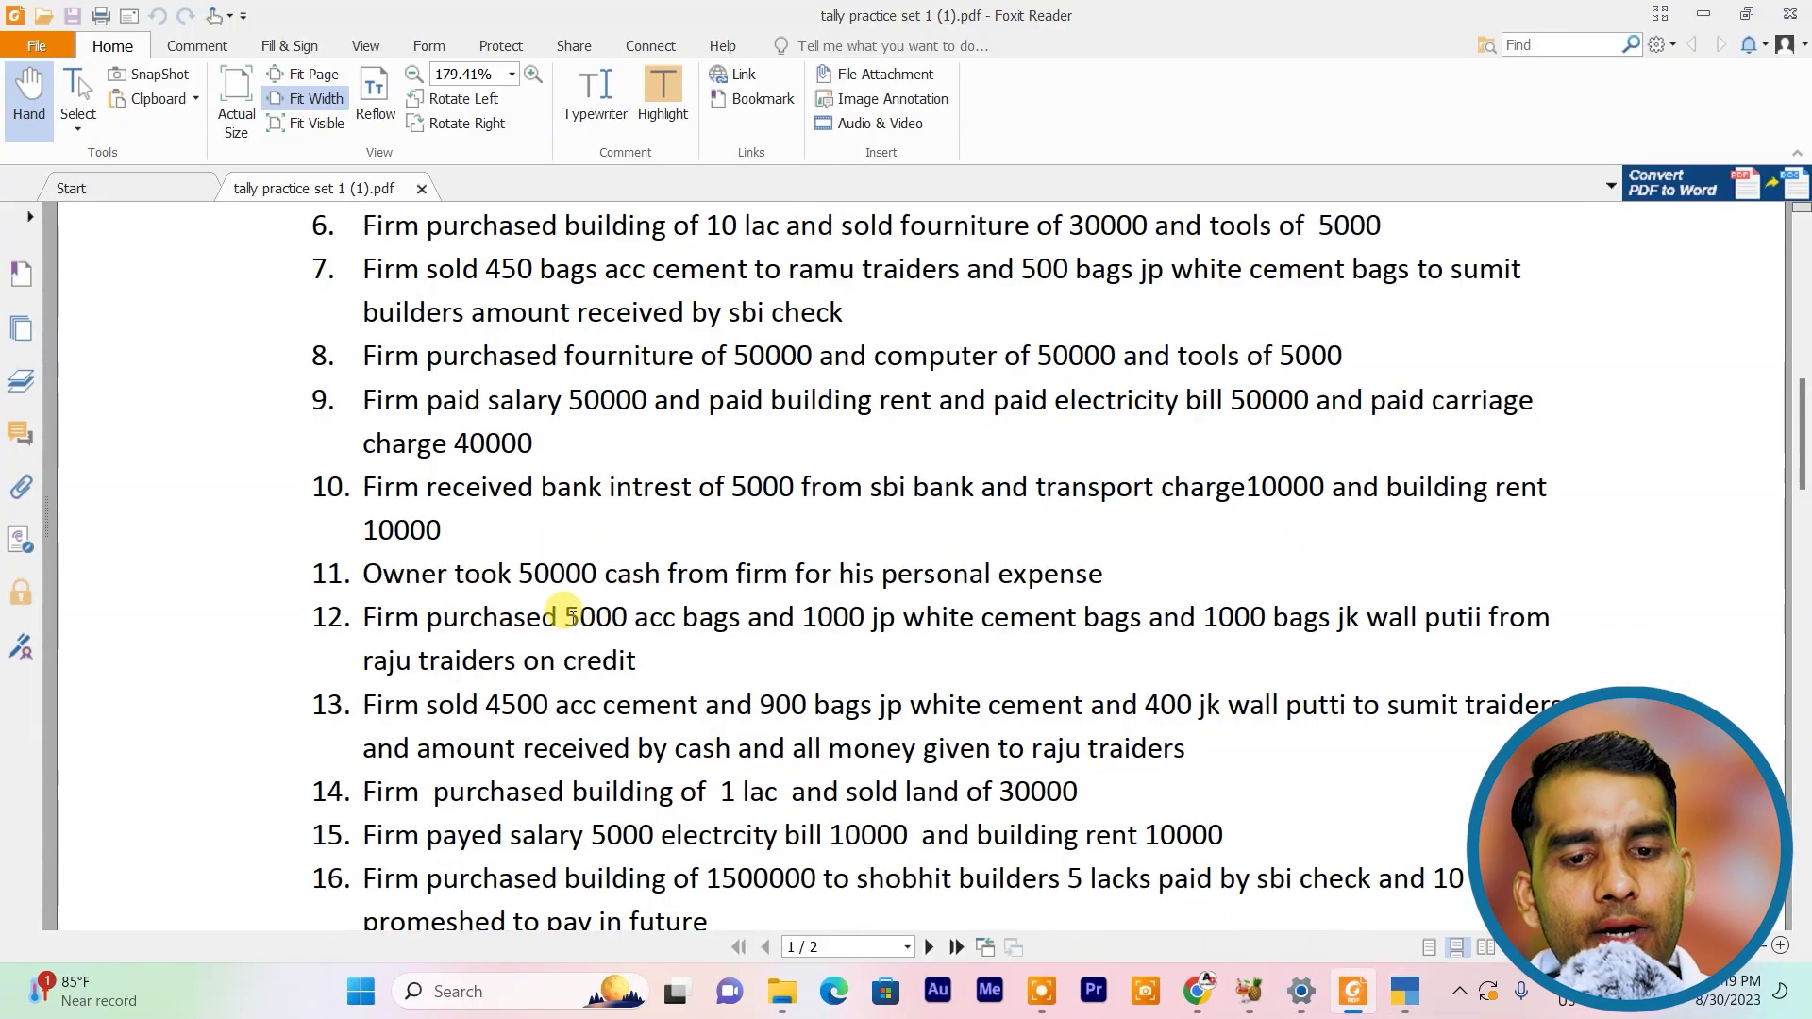
pyautogui.moveTo(564, 618); pyautogui.dragTo(1505, 618)
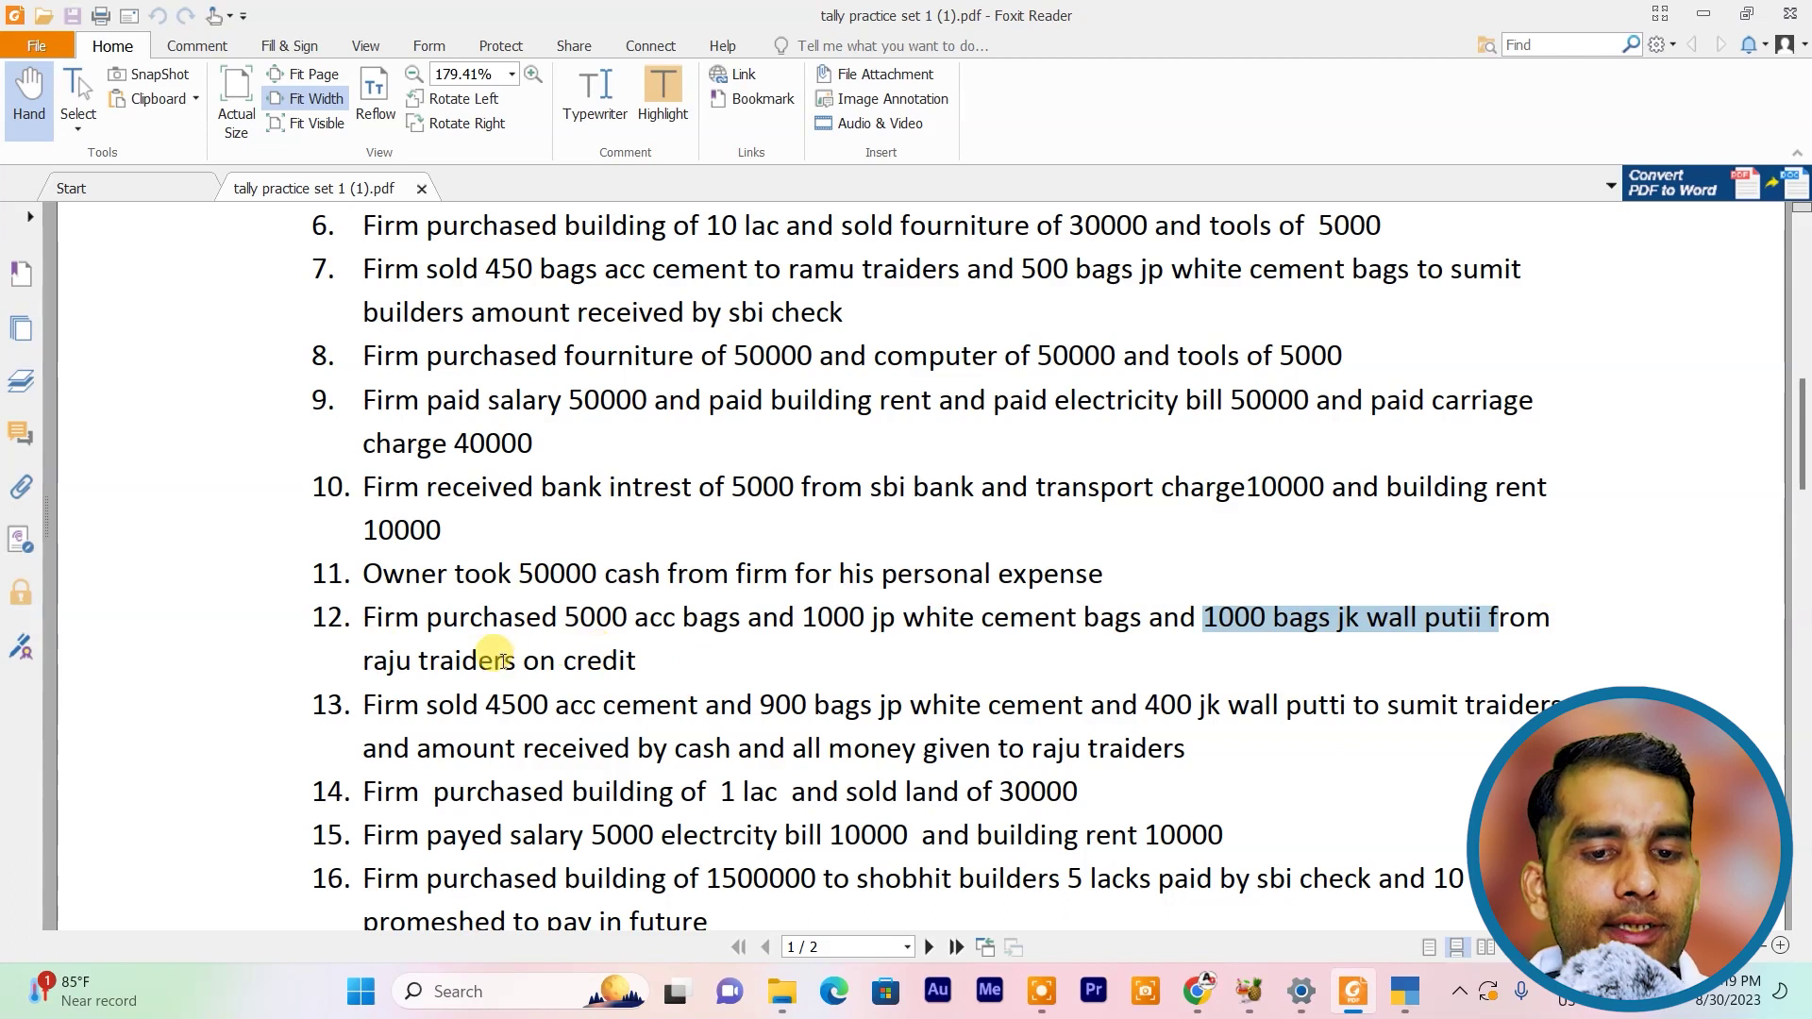
pyautogui.moveTo(517, 661); pyautogui.dragTo(442, 618)
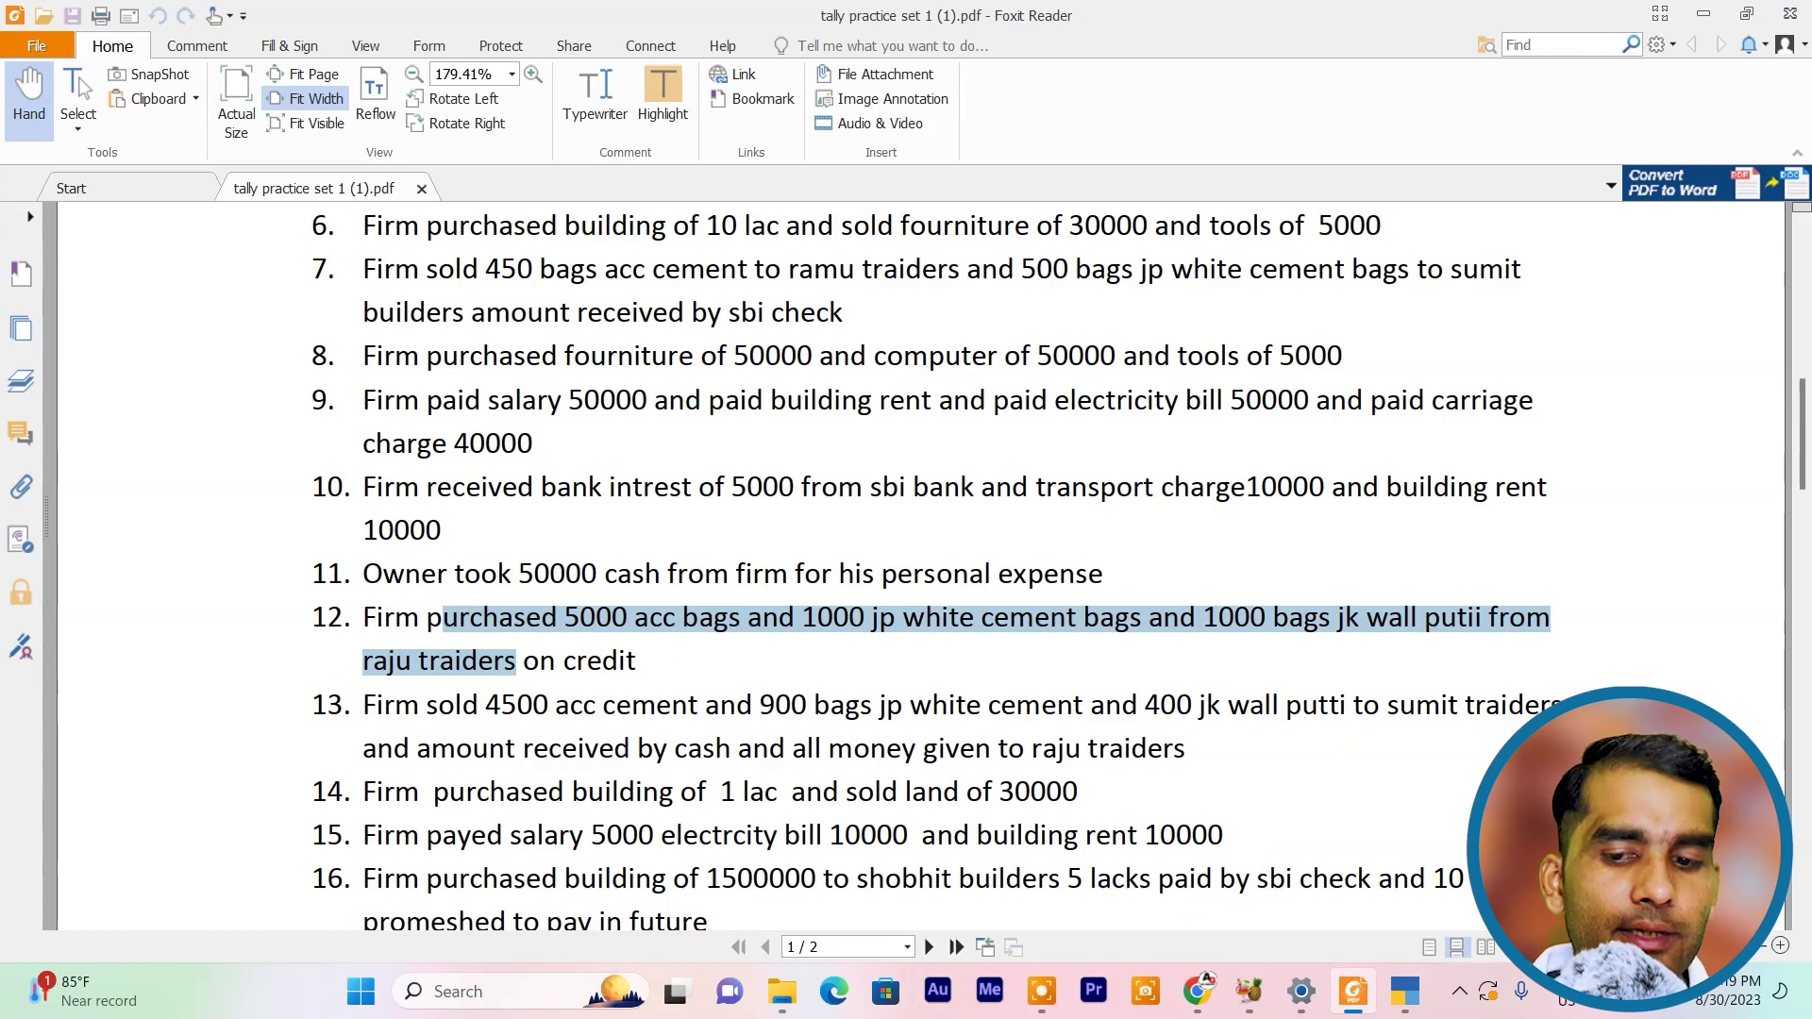
# Switch to TallyPrime and start a purchase voucher with supplier invoice number 103 dated 1-Apr-23
pyautogui.click(1405, 990)
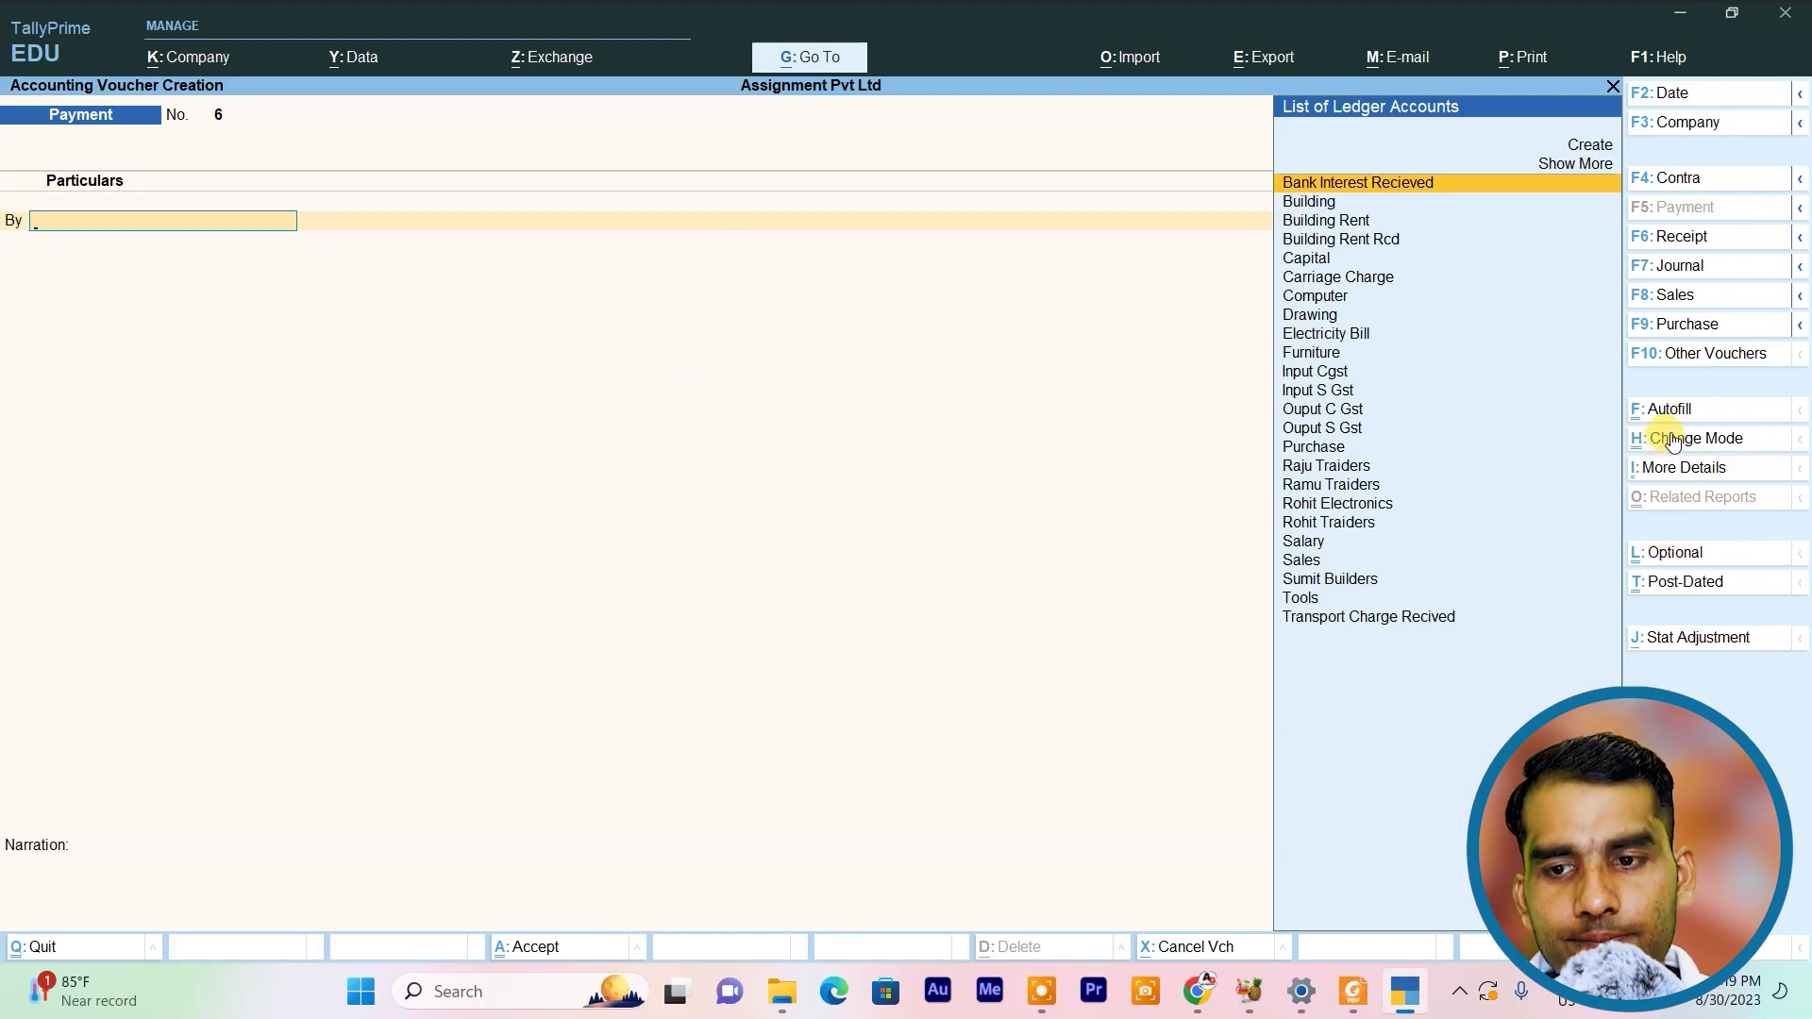
pyautogui.click(1685, 325)
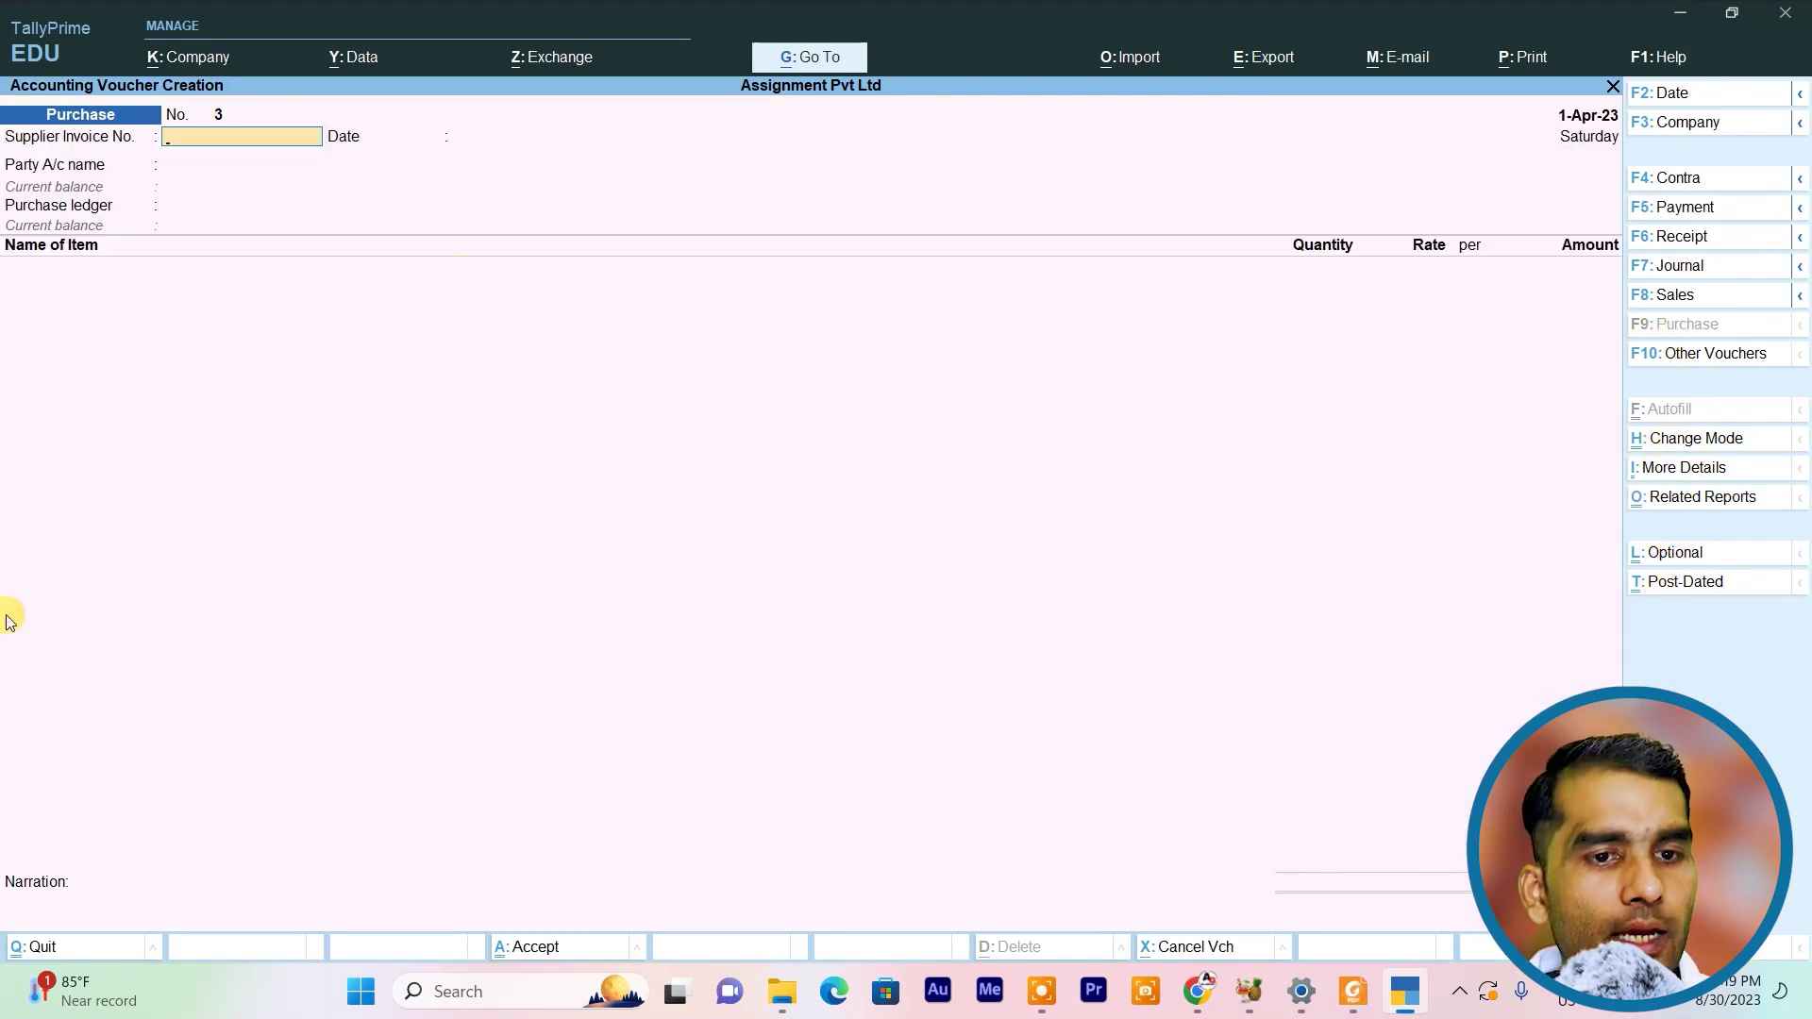
pyautogui.press('Return')
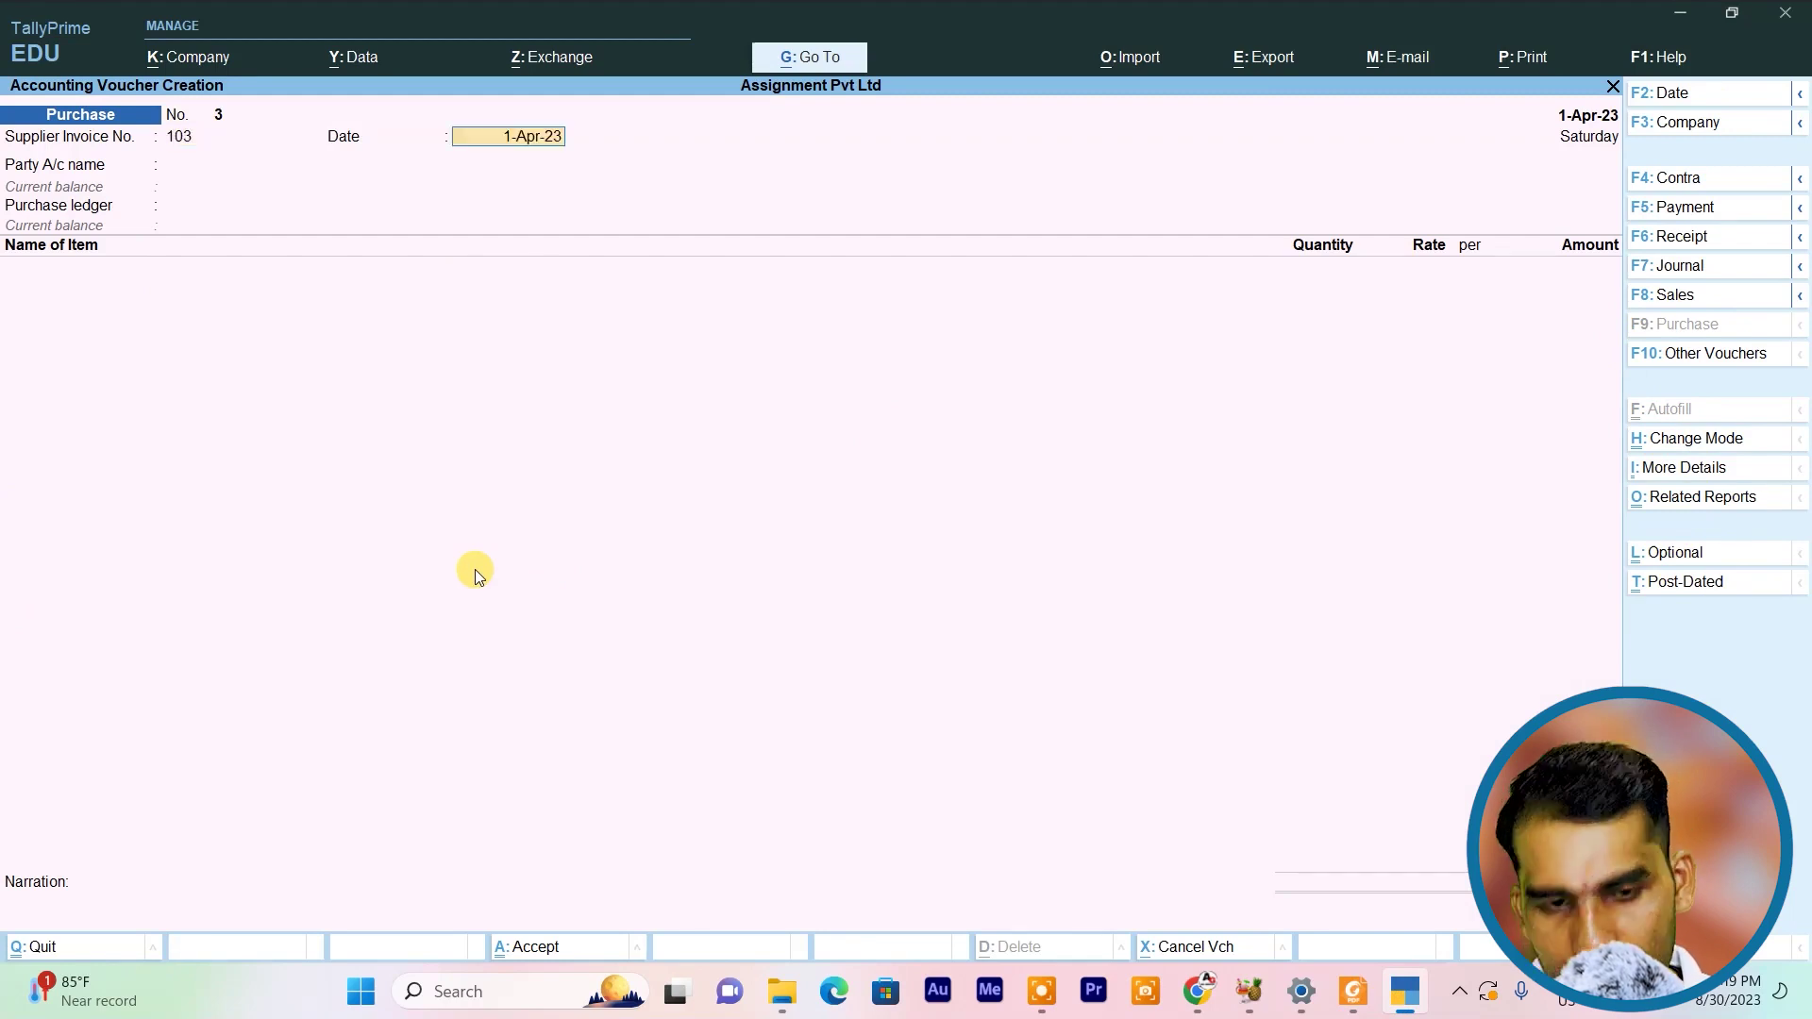
pyautogui.press('Return')
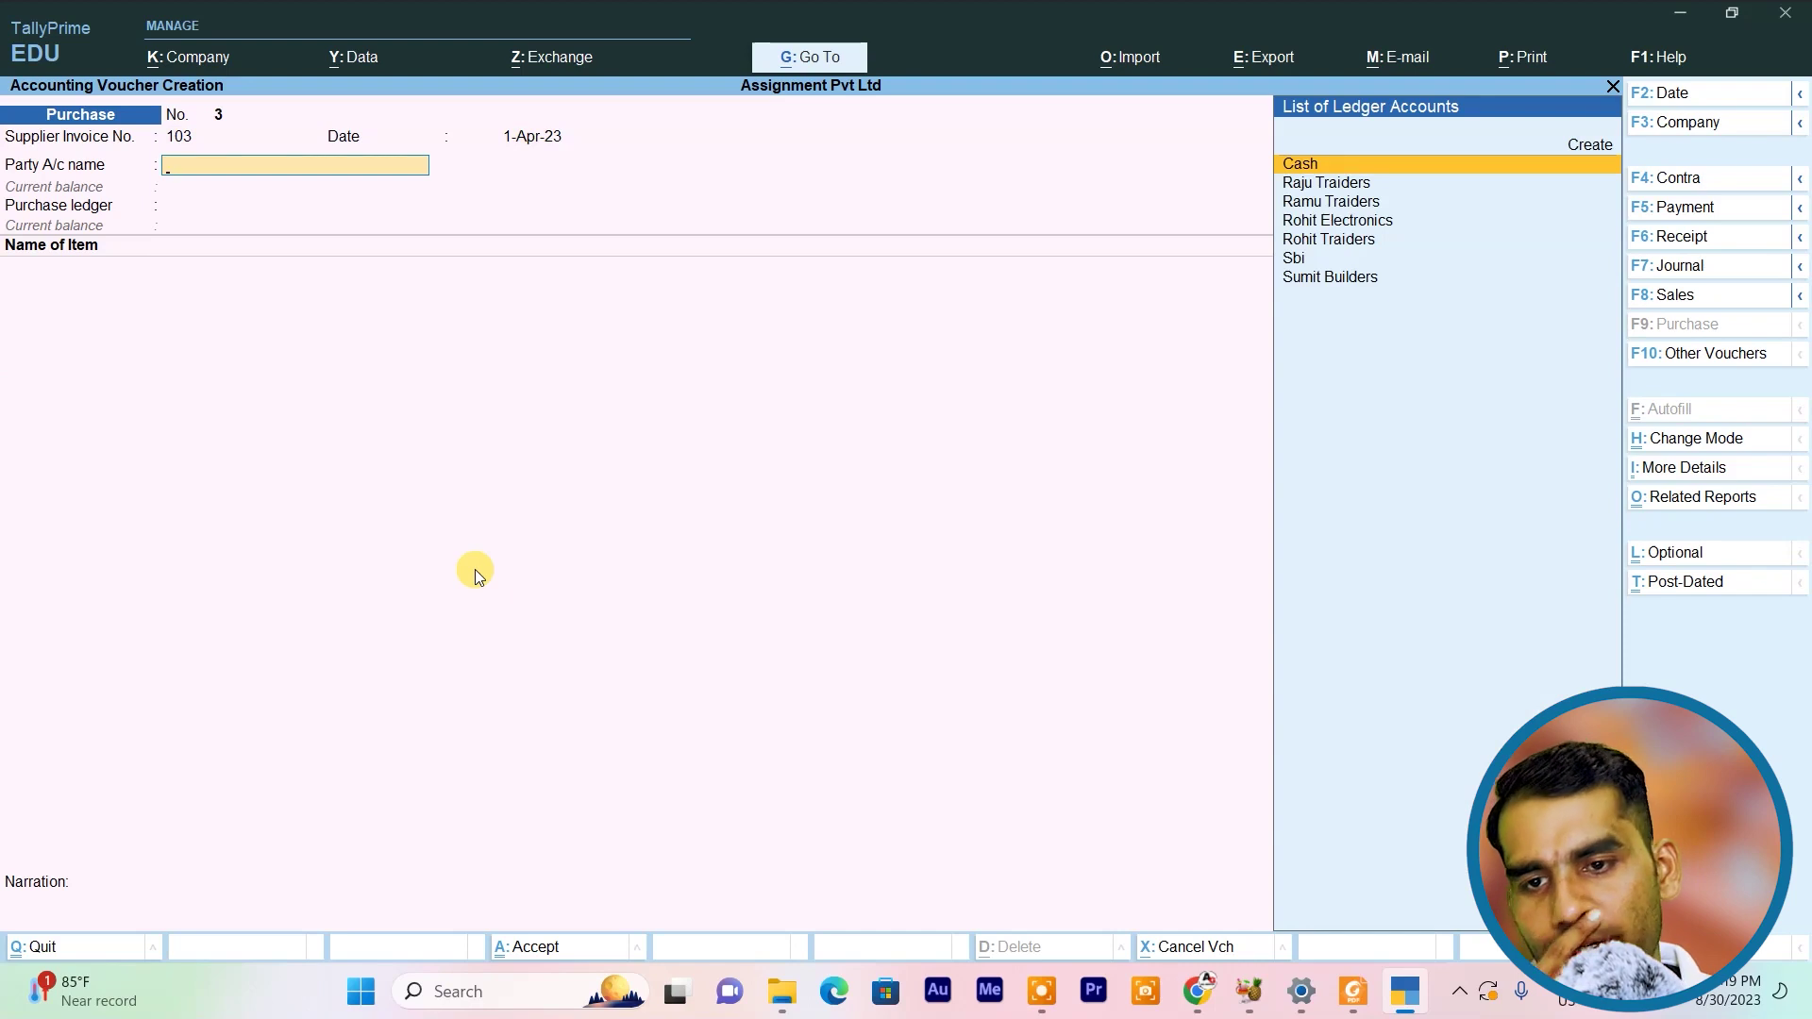
# Set the party account to Raju Traiders, leaving the receipt details blank and accepting the party details
pyautogui.press('Down')
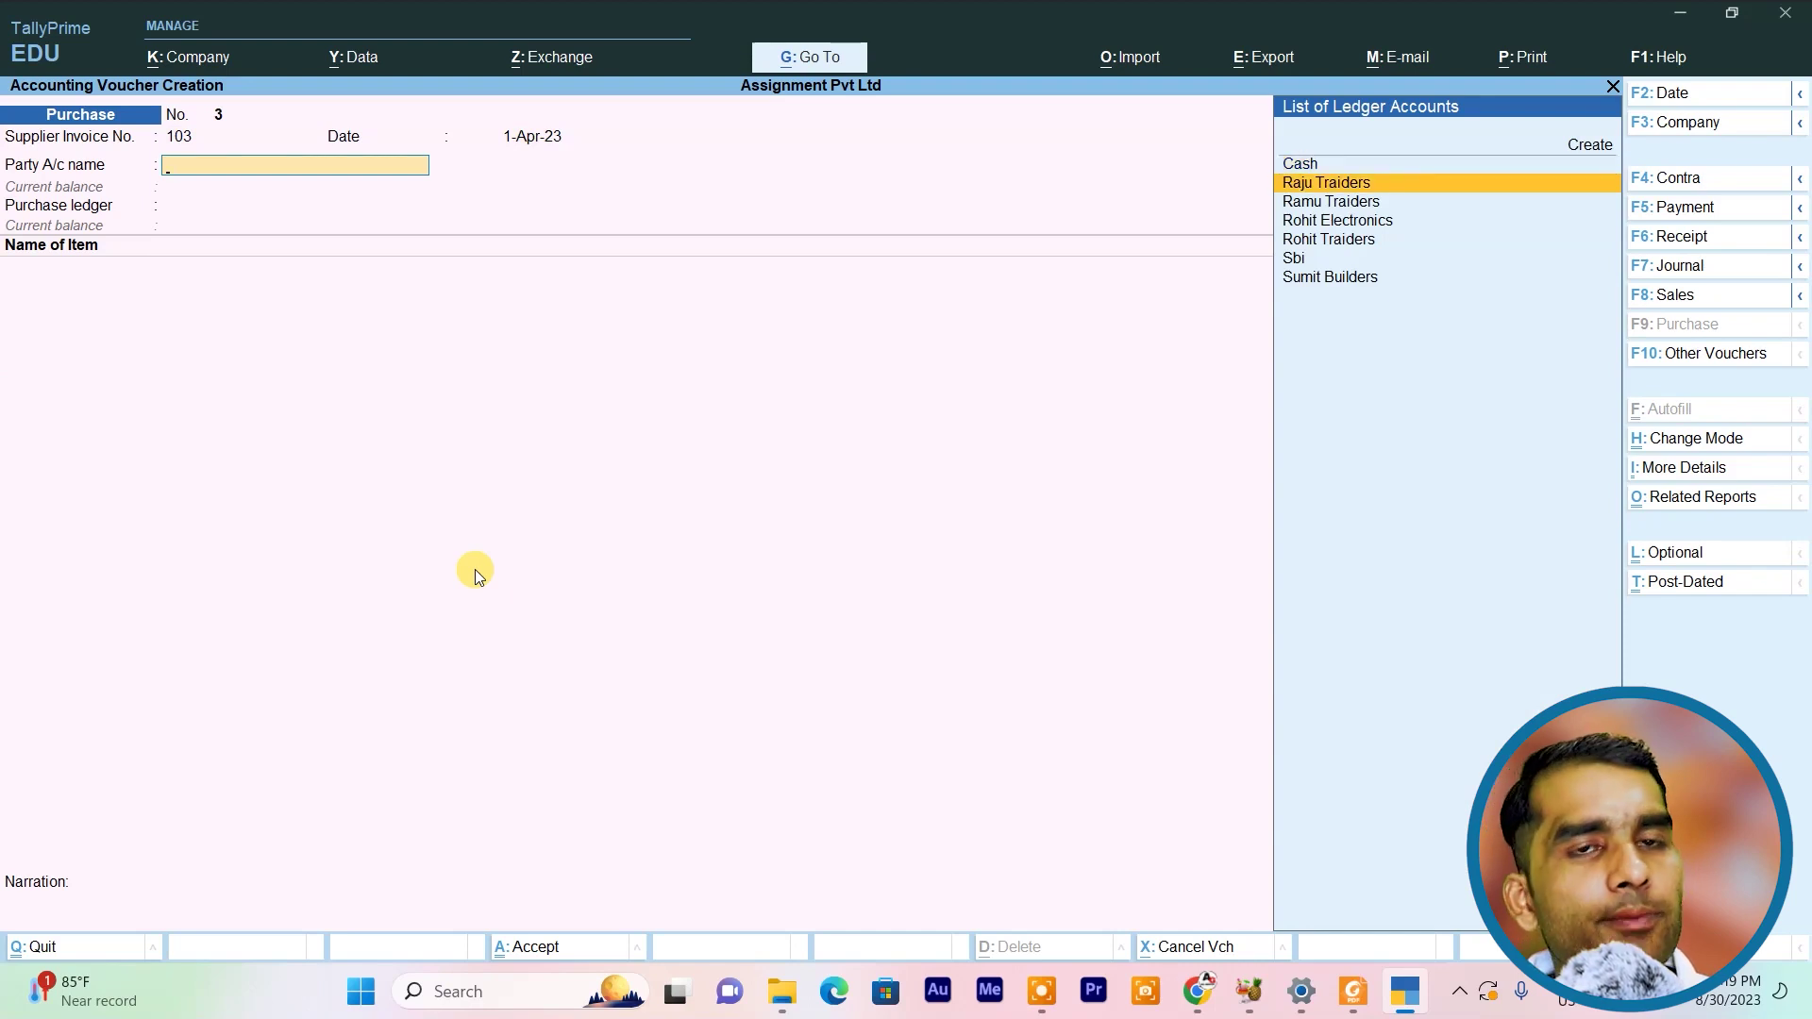
pyautogui.press('Up')
pyautogui.press('Up')
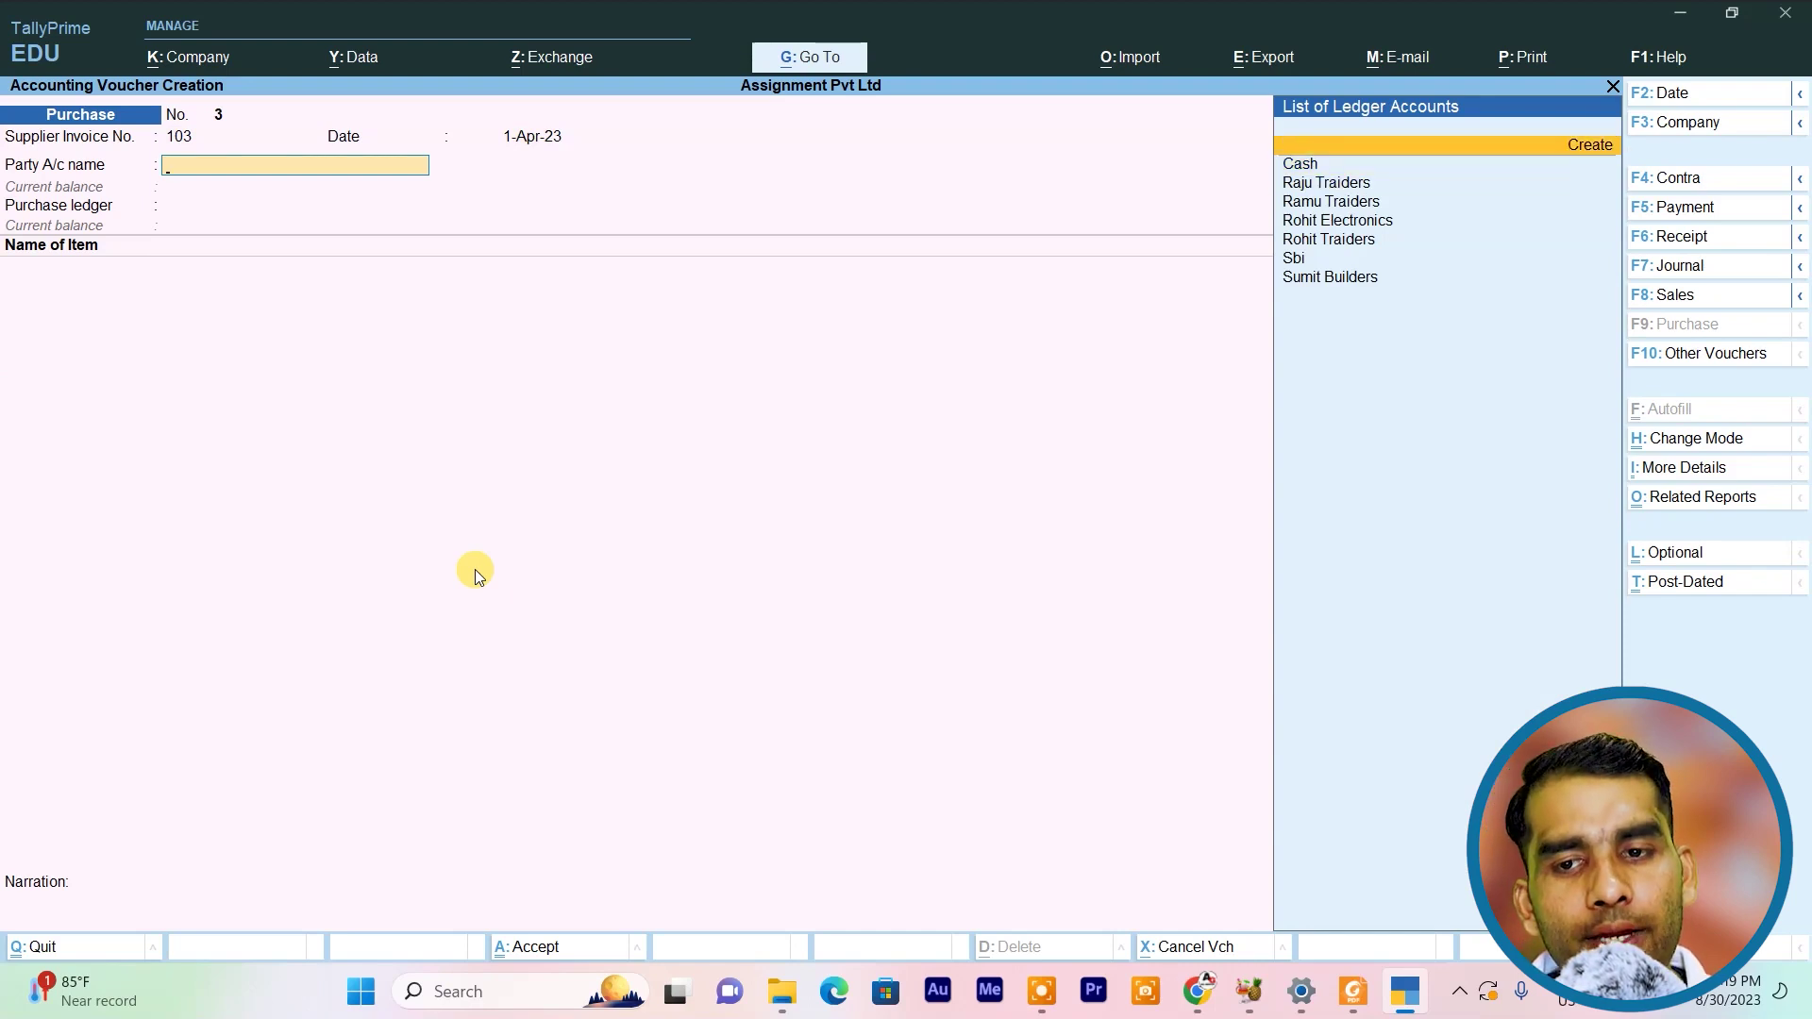
pyautogui.press('Down')
pyautogui.press('Down')
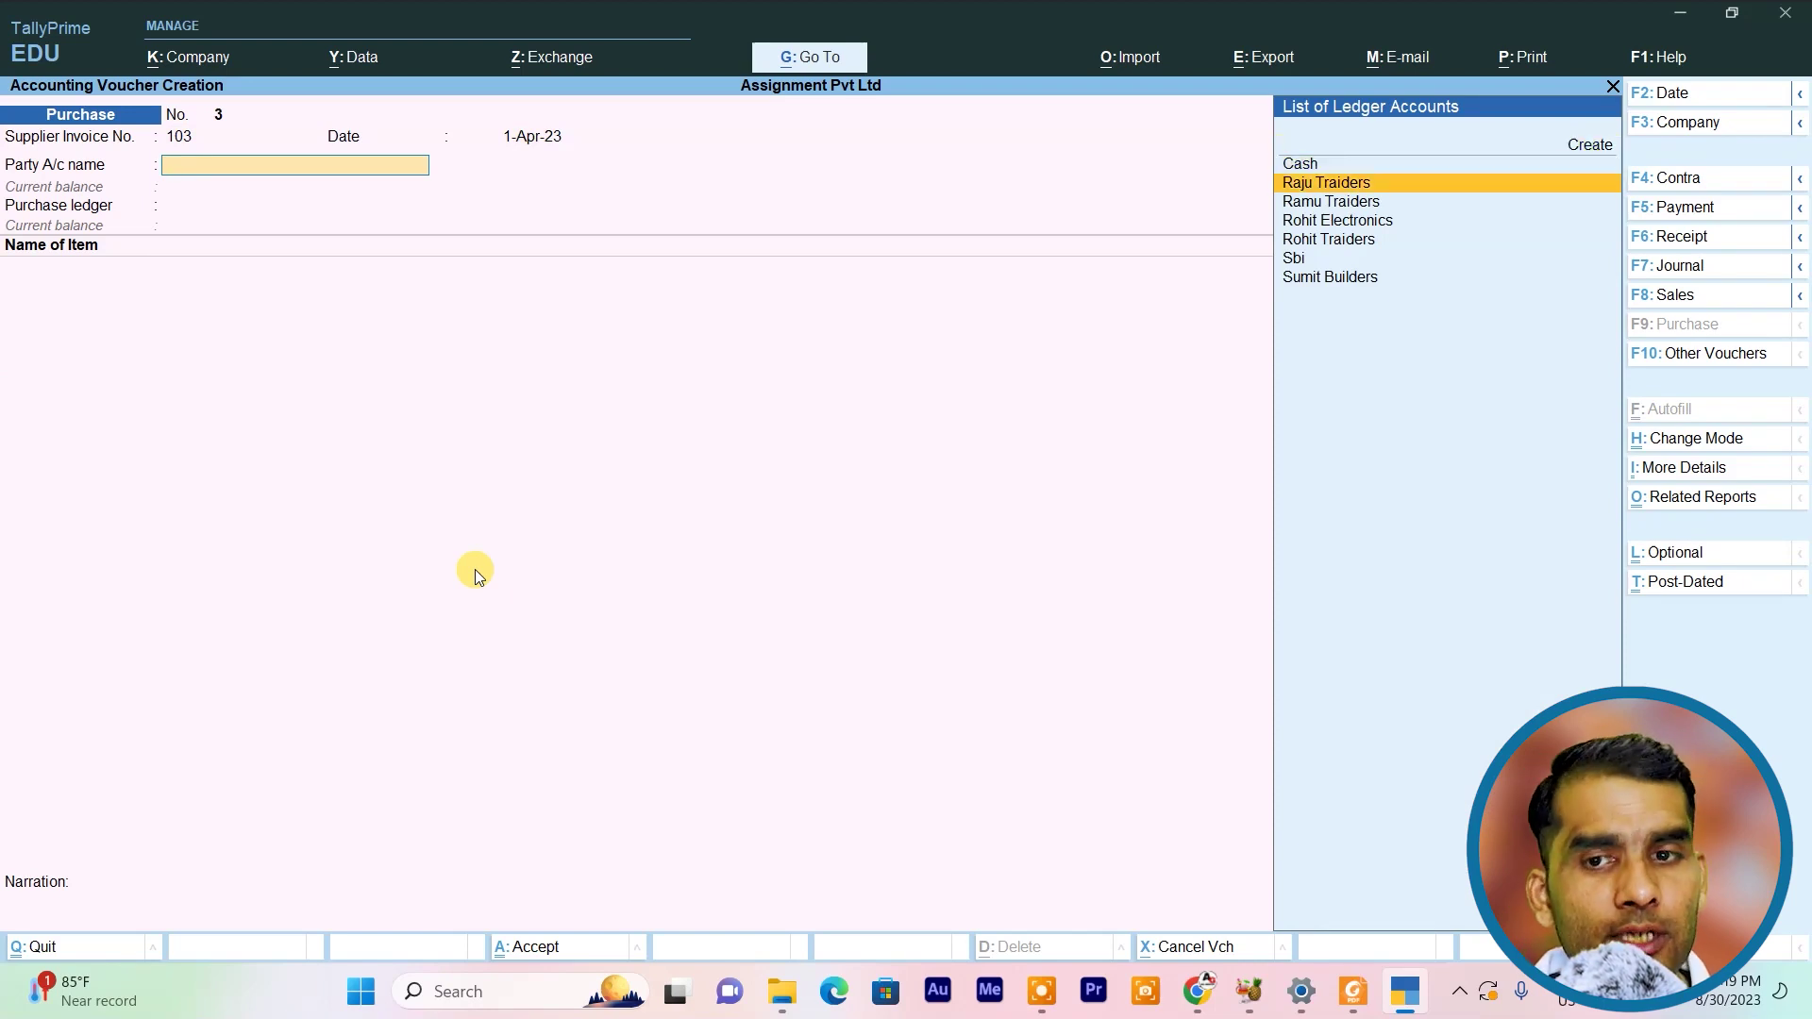
pyautogui.press('Return')
pyautogui.press('Return')
pyautogui.press('Return')
pyautogui.press('Return')
pyautogui.press('Return')
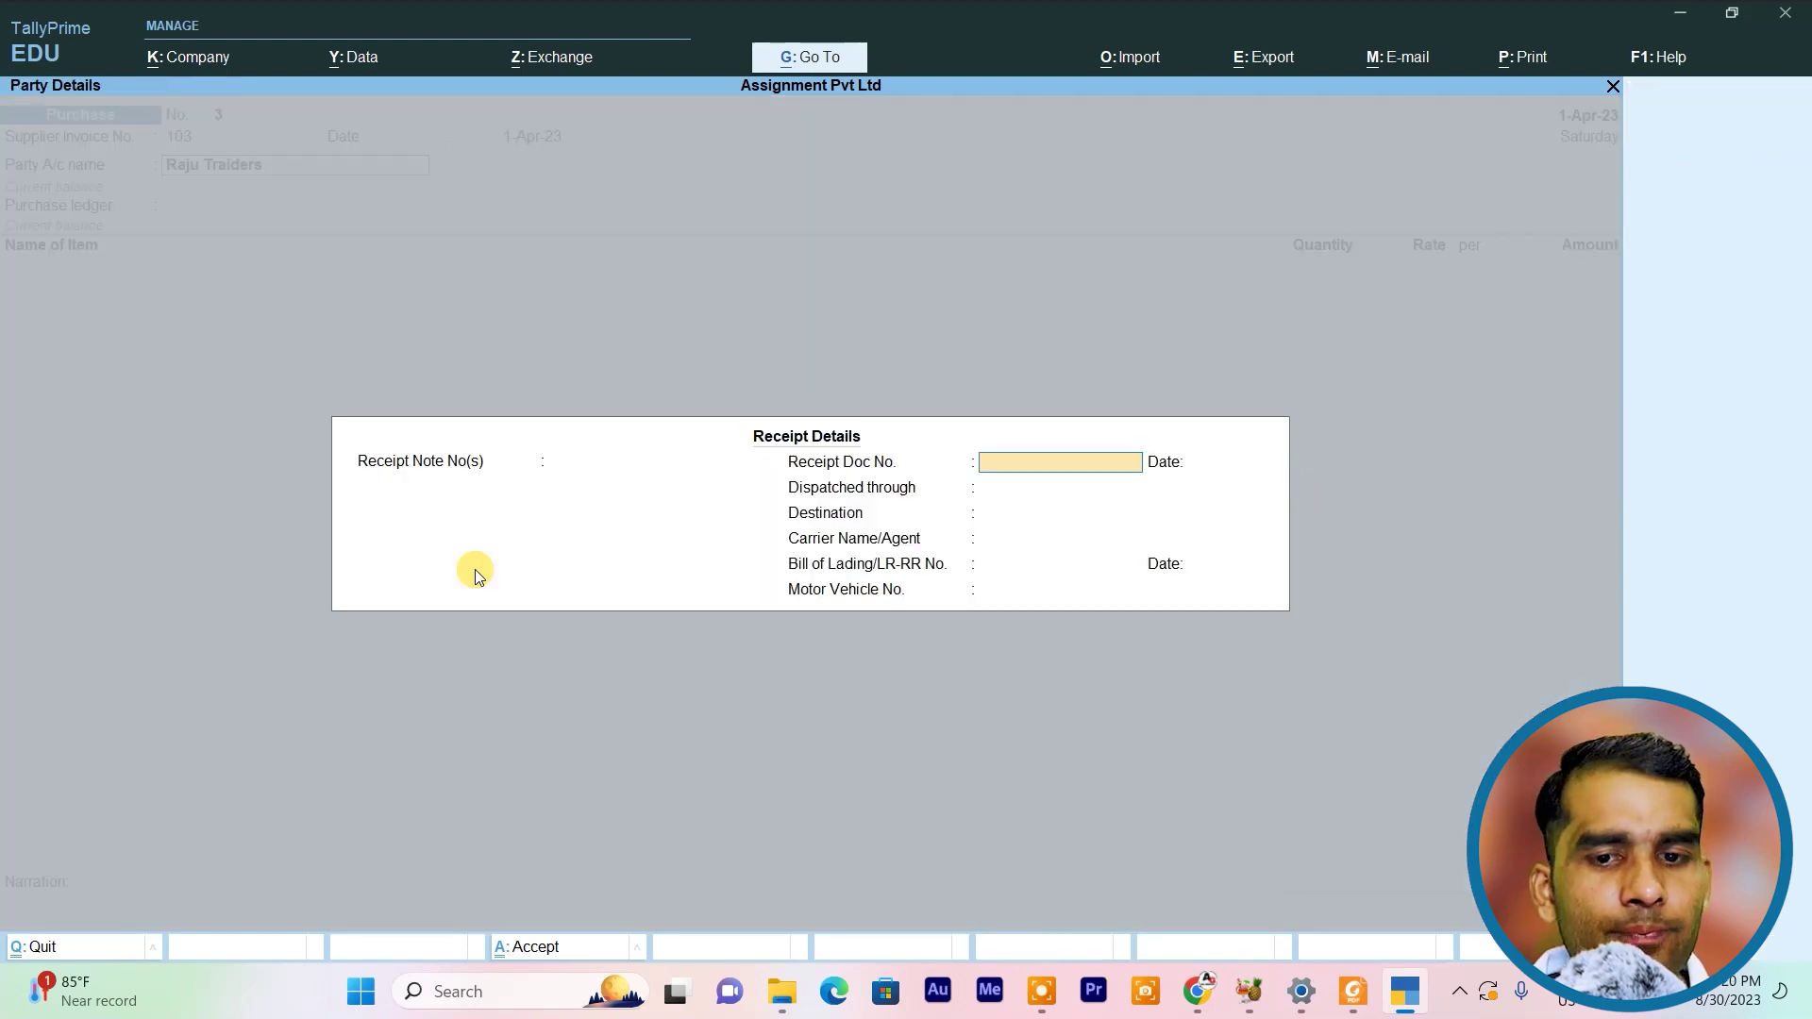
pyautogui.press('Return')
pyautogui.press('Return')
pyautogui.press('Return')
pyautogui.press('Return')
pyautogui.press('Return')
pyautogui.press('Return')
pyautogui.press('Return')
pyautogui.press('Return')
pyautogui.press('Return')
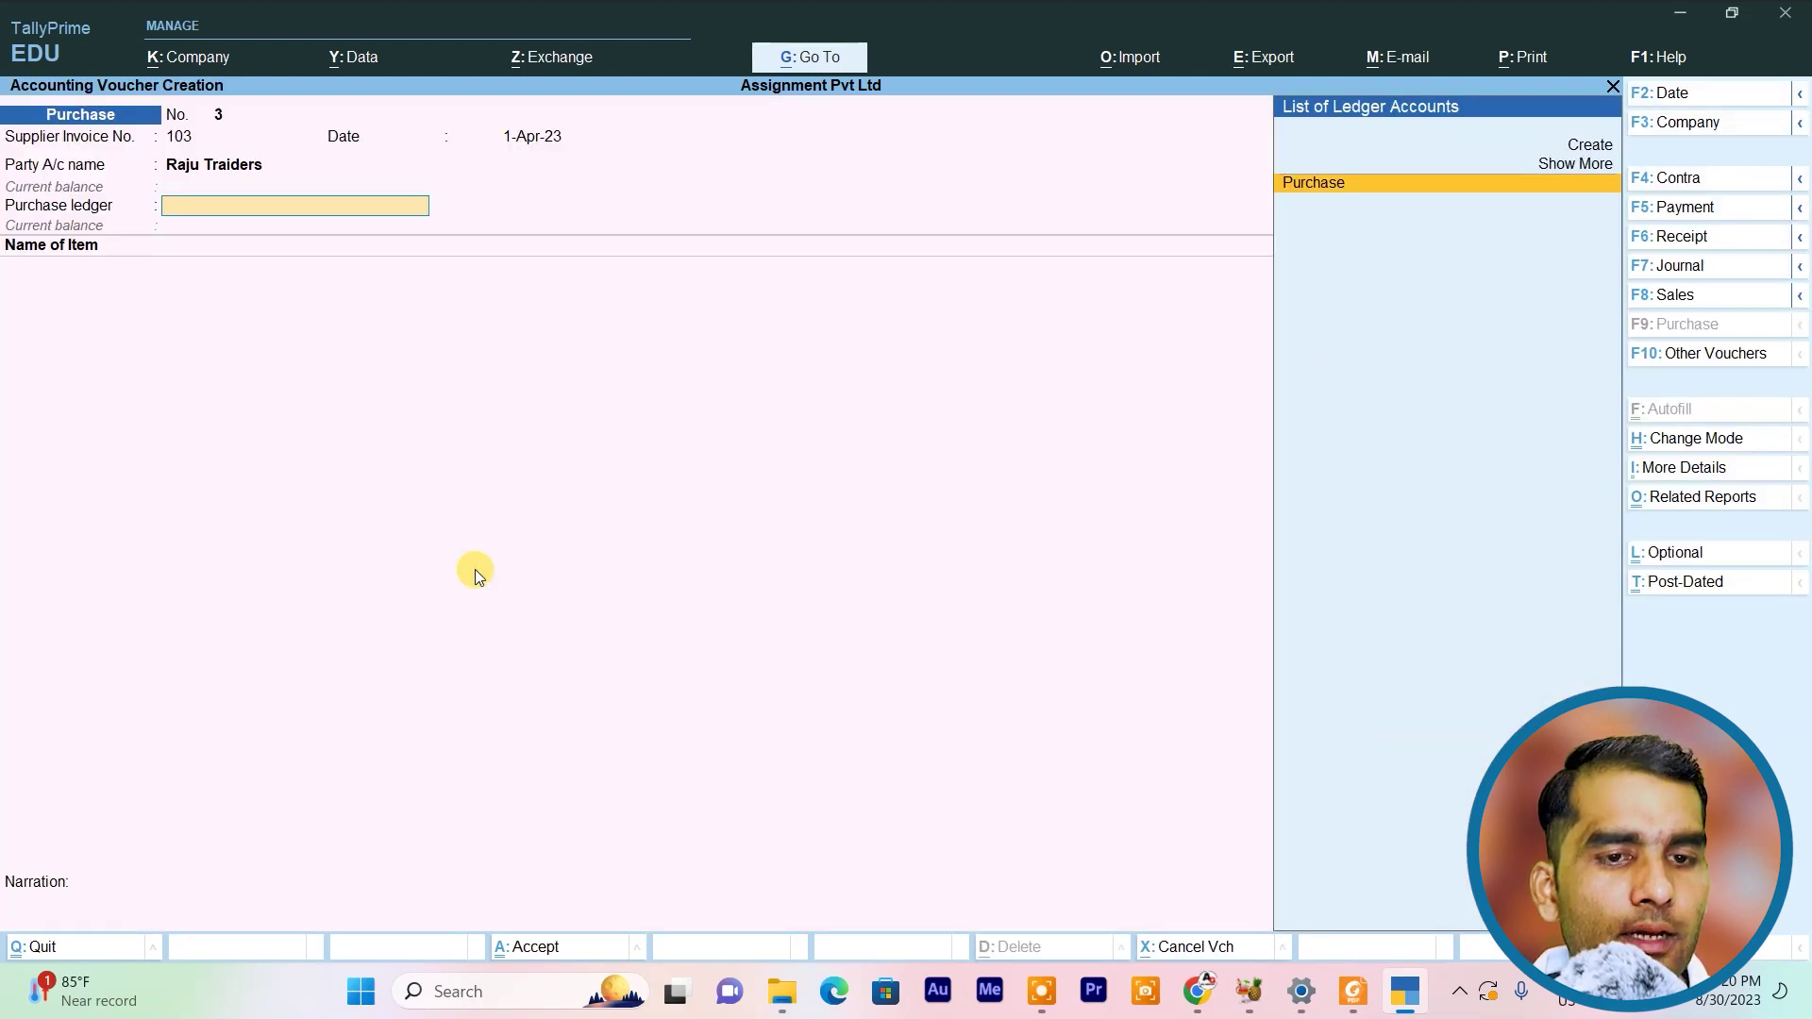
# Select the Purchase ledger and add 5000 bags of Acc Cement at the rate of 270.00
pyautogui.press('Return')
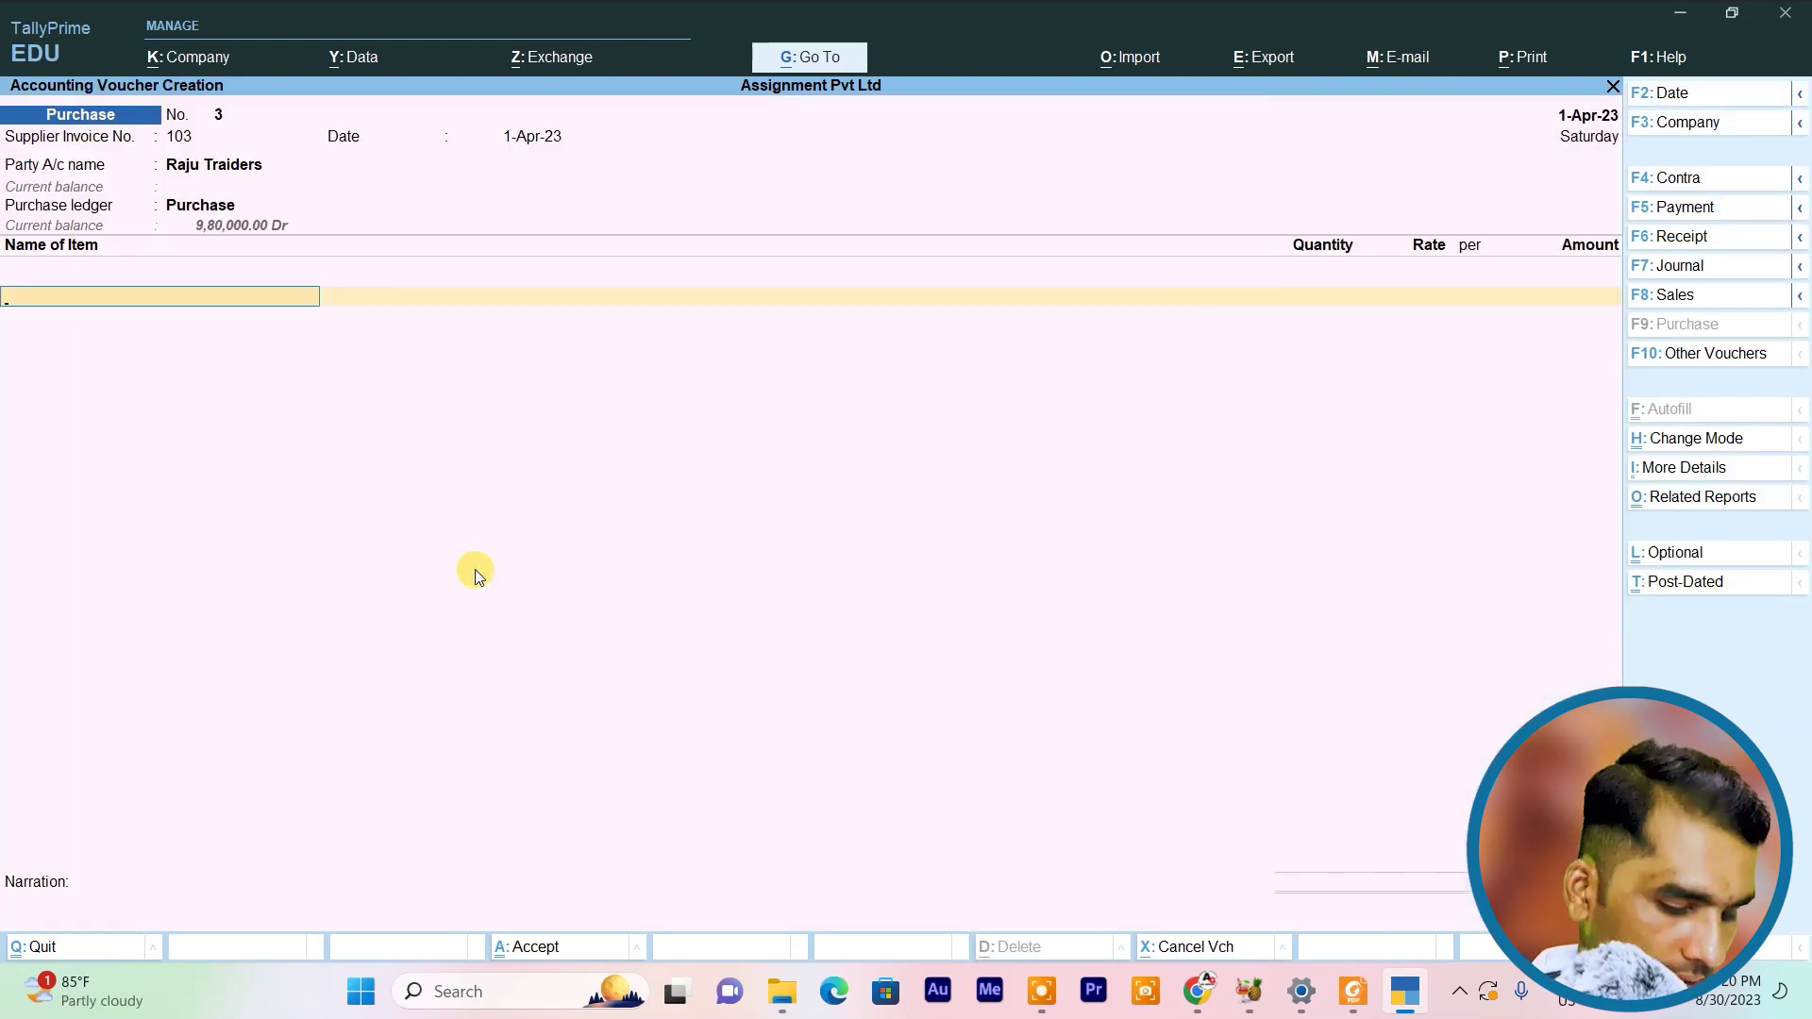
pyautogui.write('A')
pyautogui.press('Return')
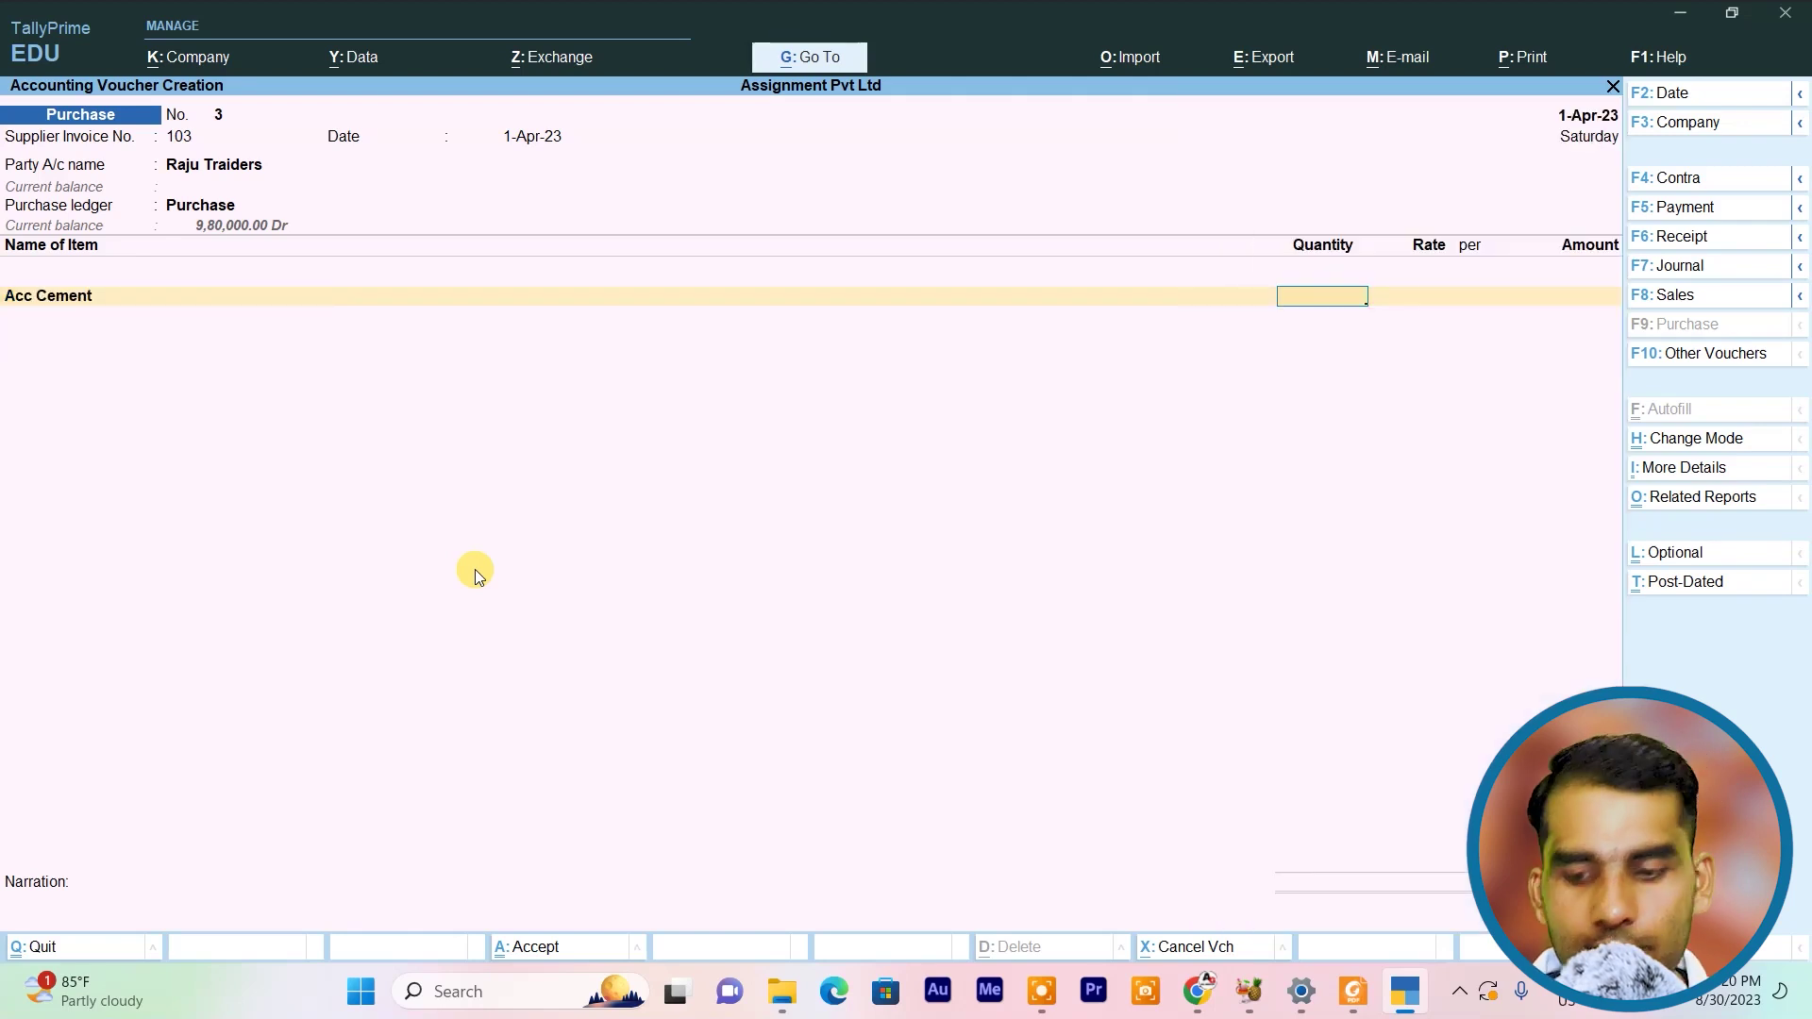
pyautogui.write('5000')
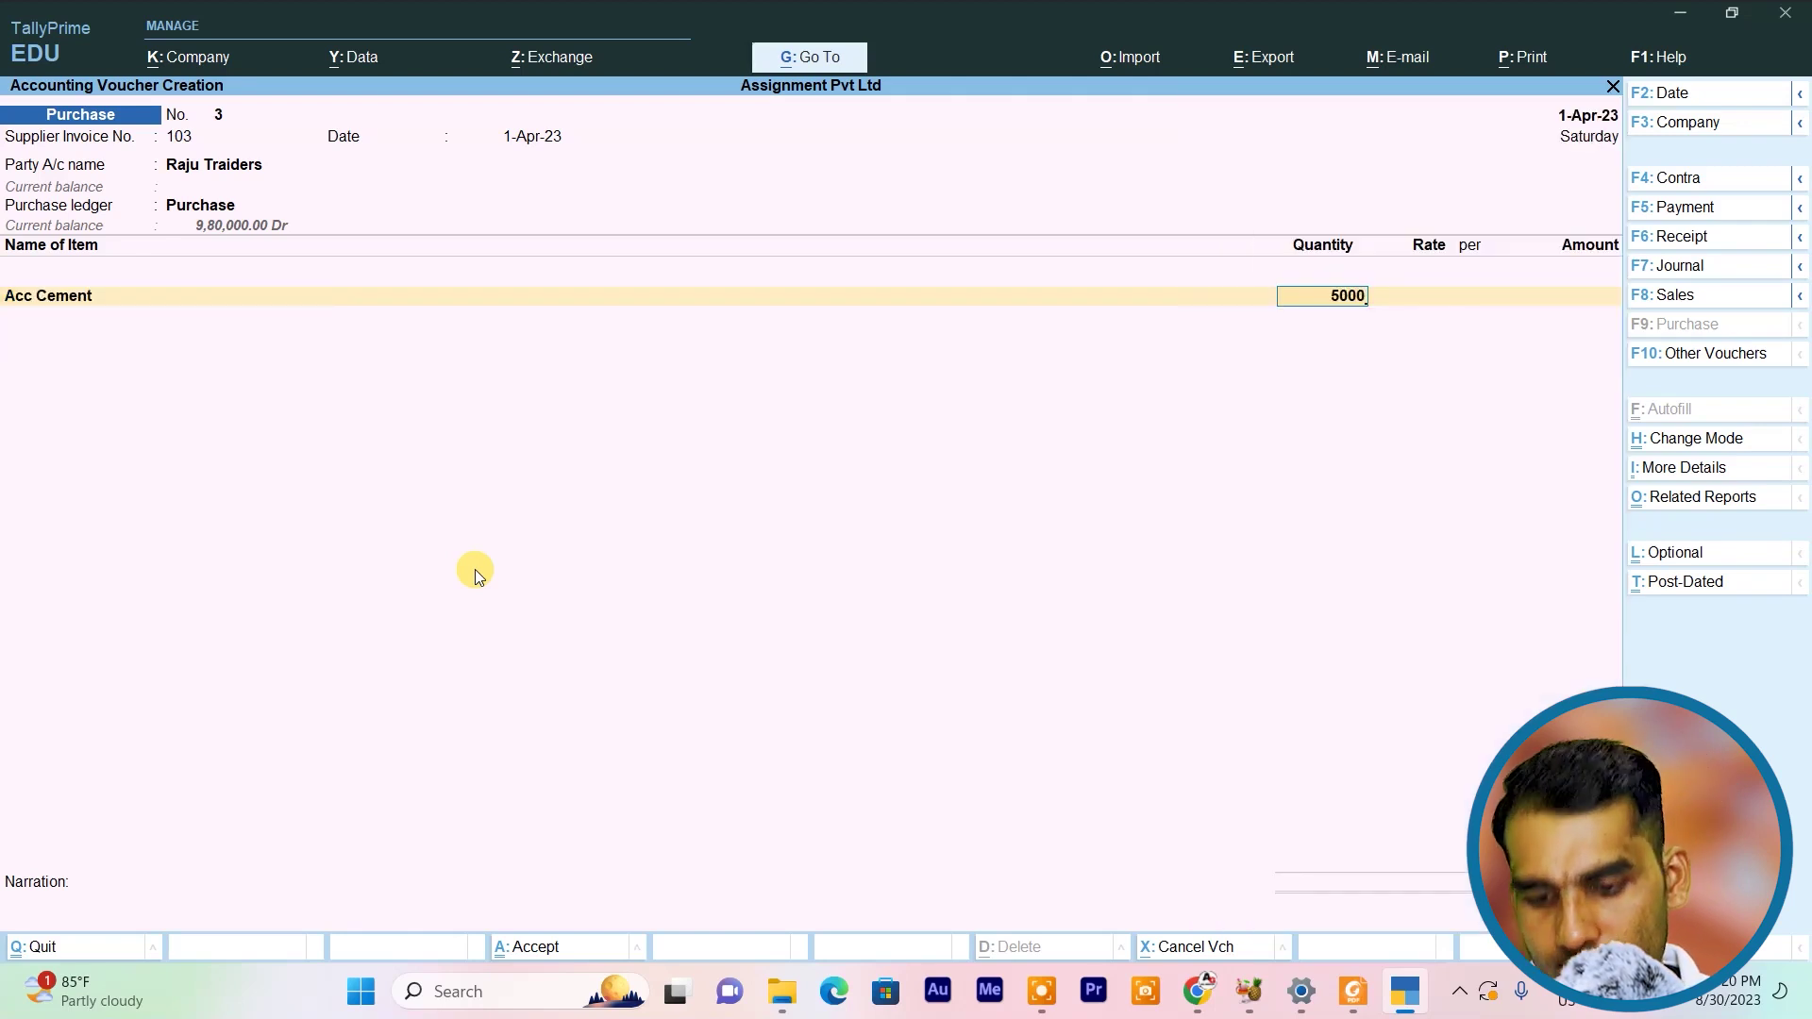
pyautogui.press('Return')
pyautogui.press('Return')
pyautogui.press('Return')
pyautogui.press('Return')
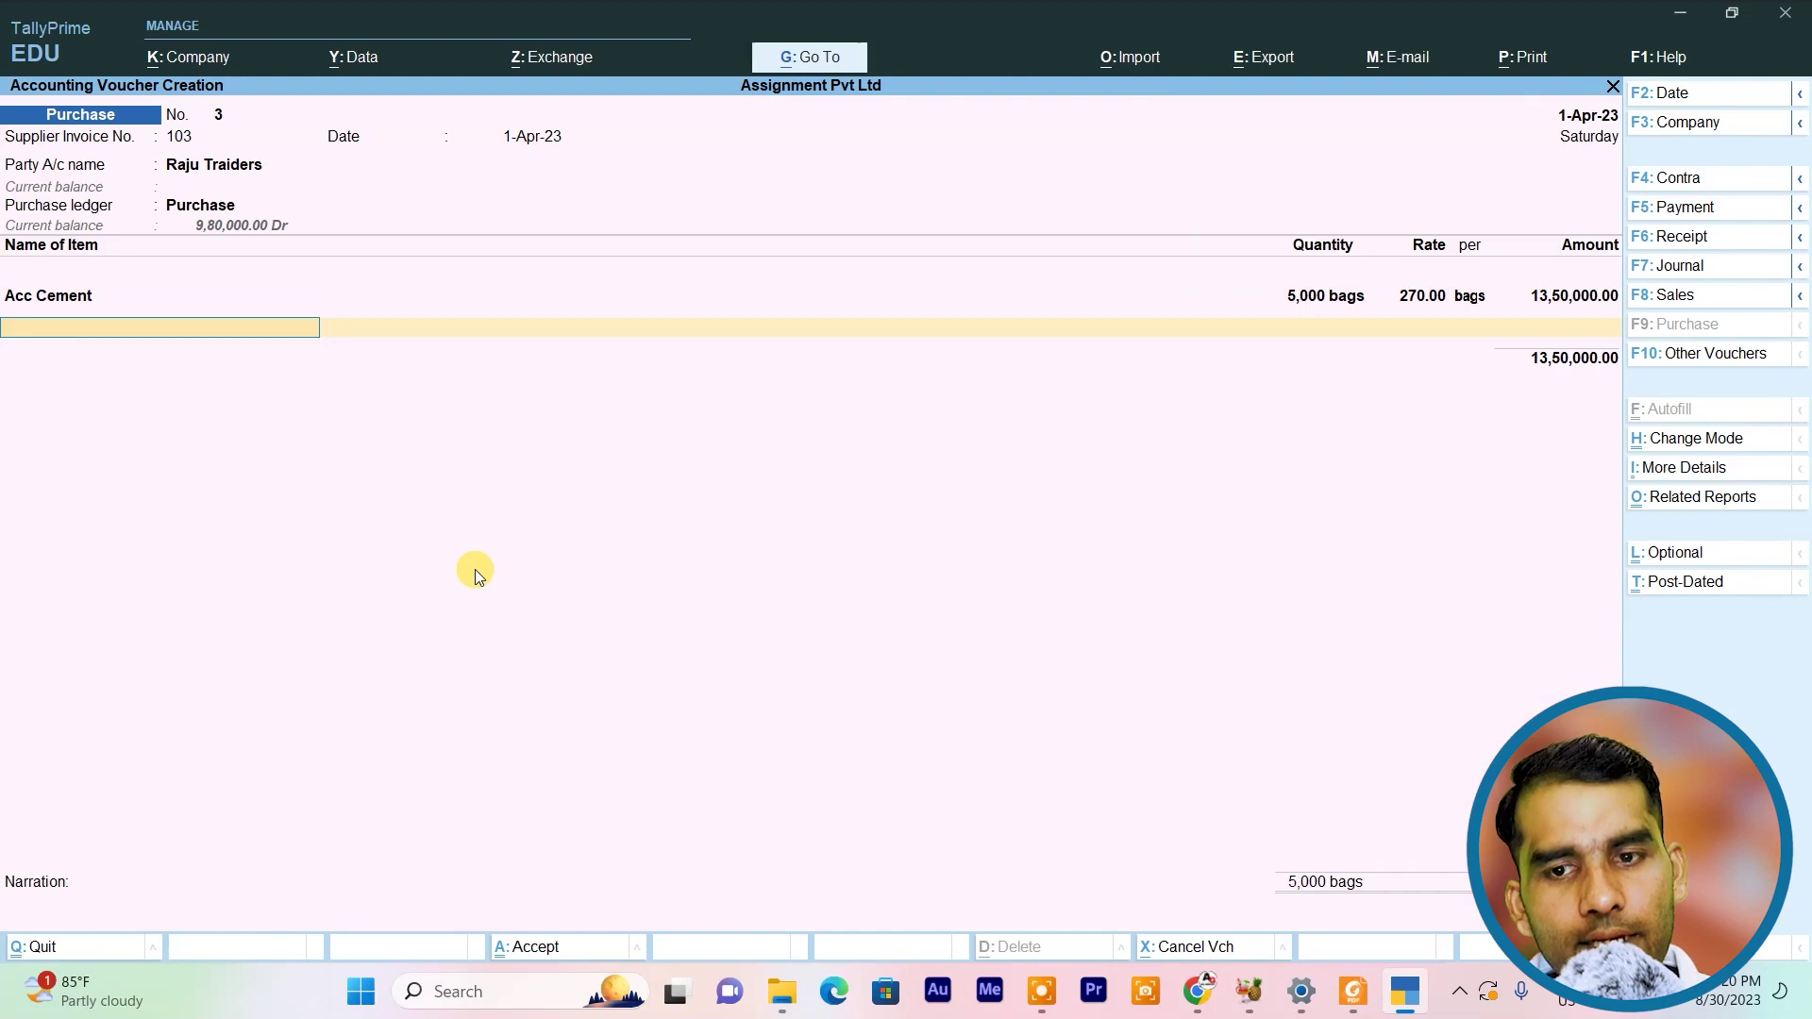
# Add 1000 bags of Jp White Cement at the rate of 400.00, checking the quantity in the practice PDF
pyautogui.write('Jp')
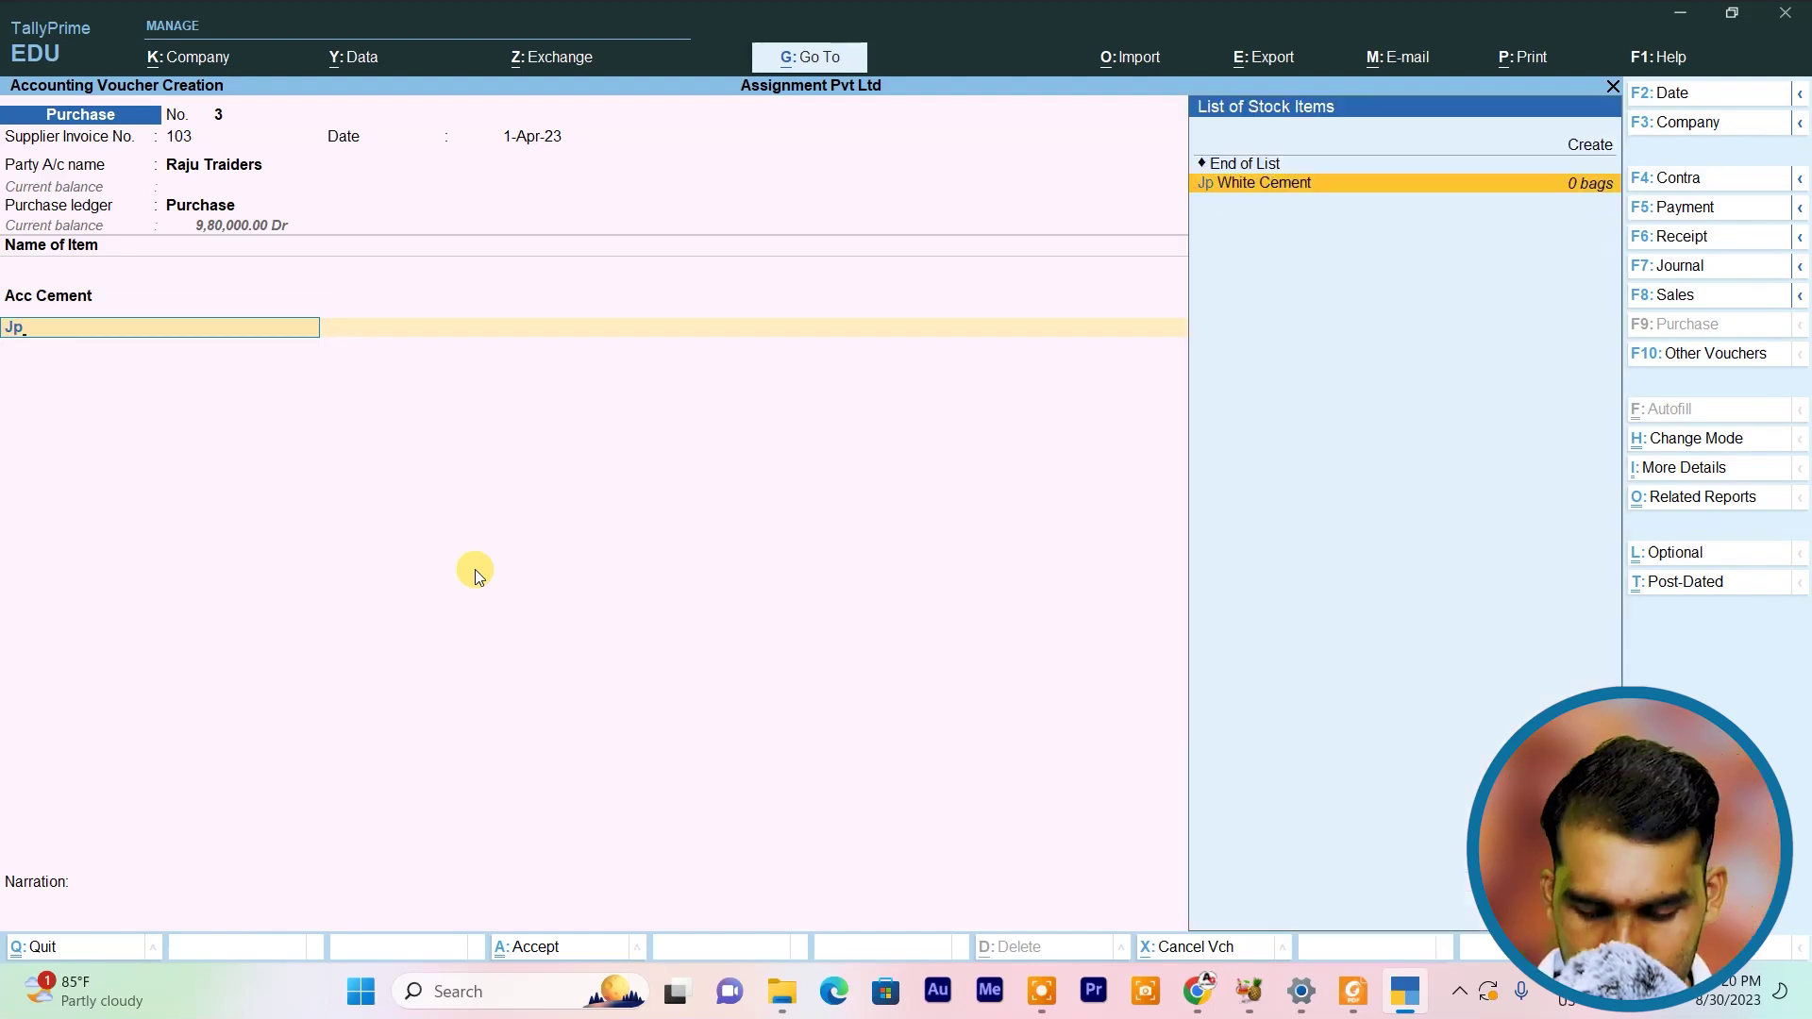
pyautogui.press('Return')
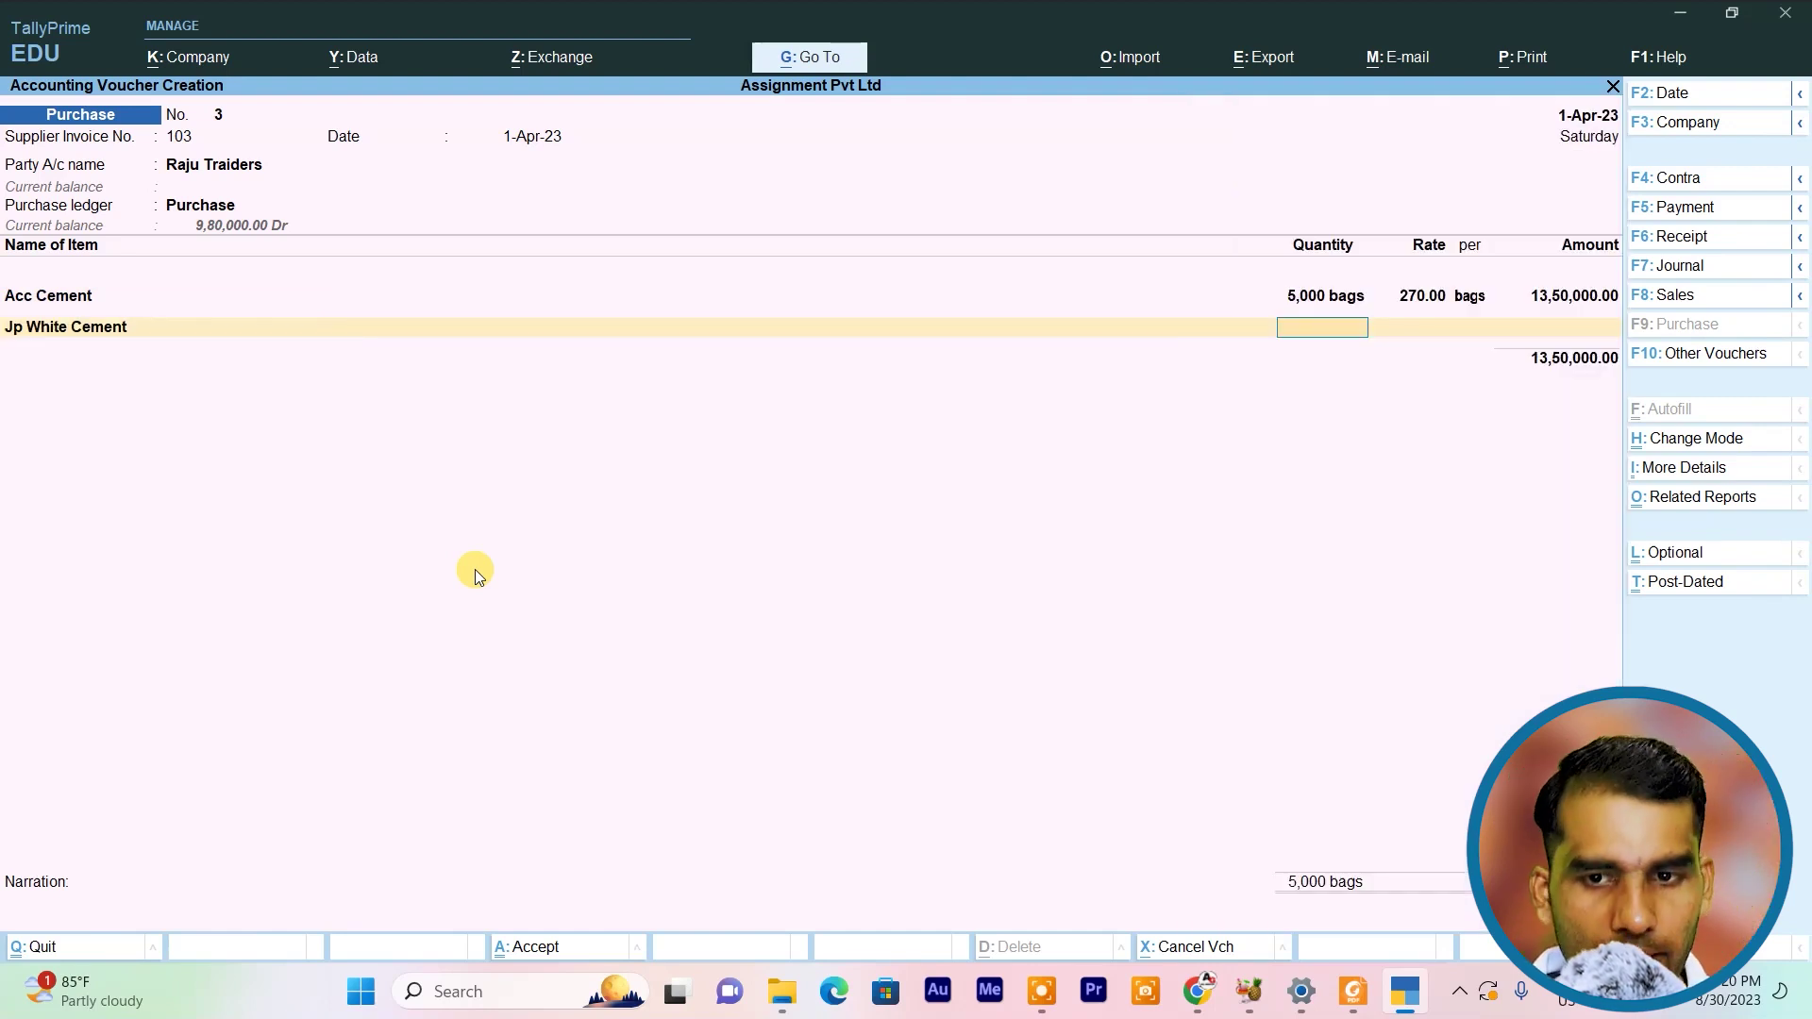
pyautogui.hotkey('alt', 'Tab')
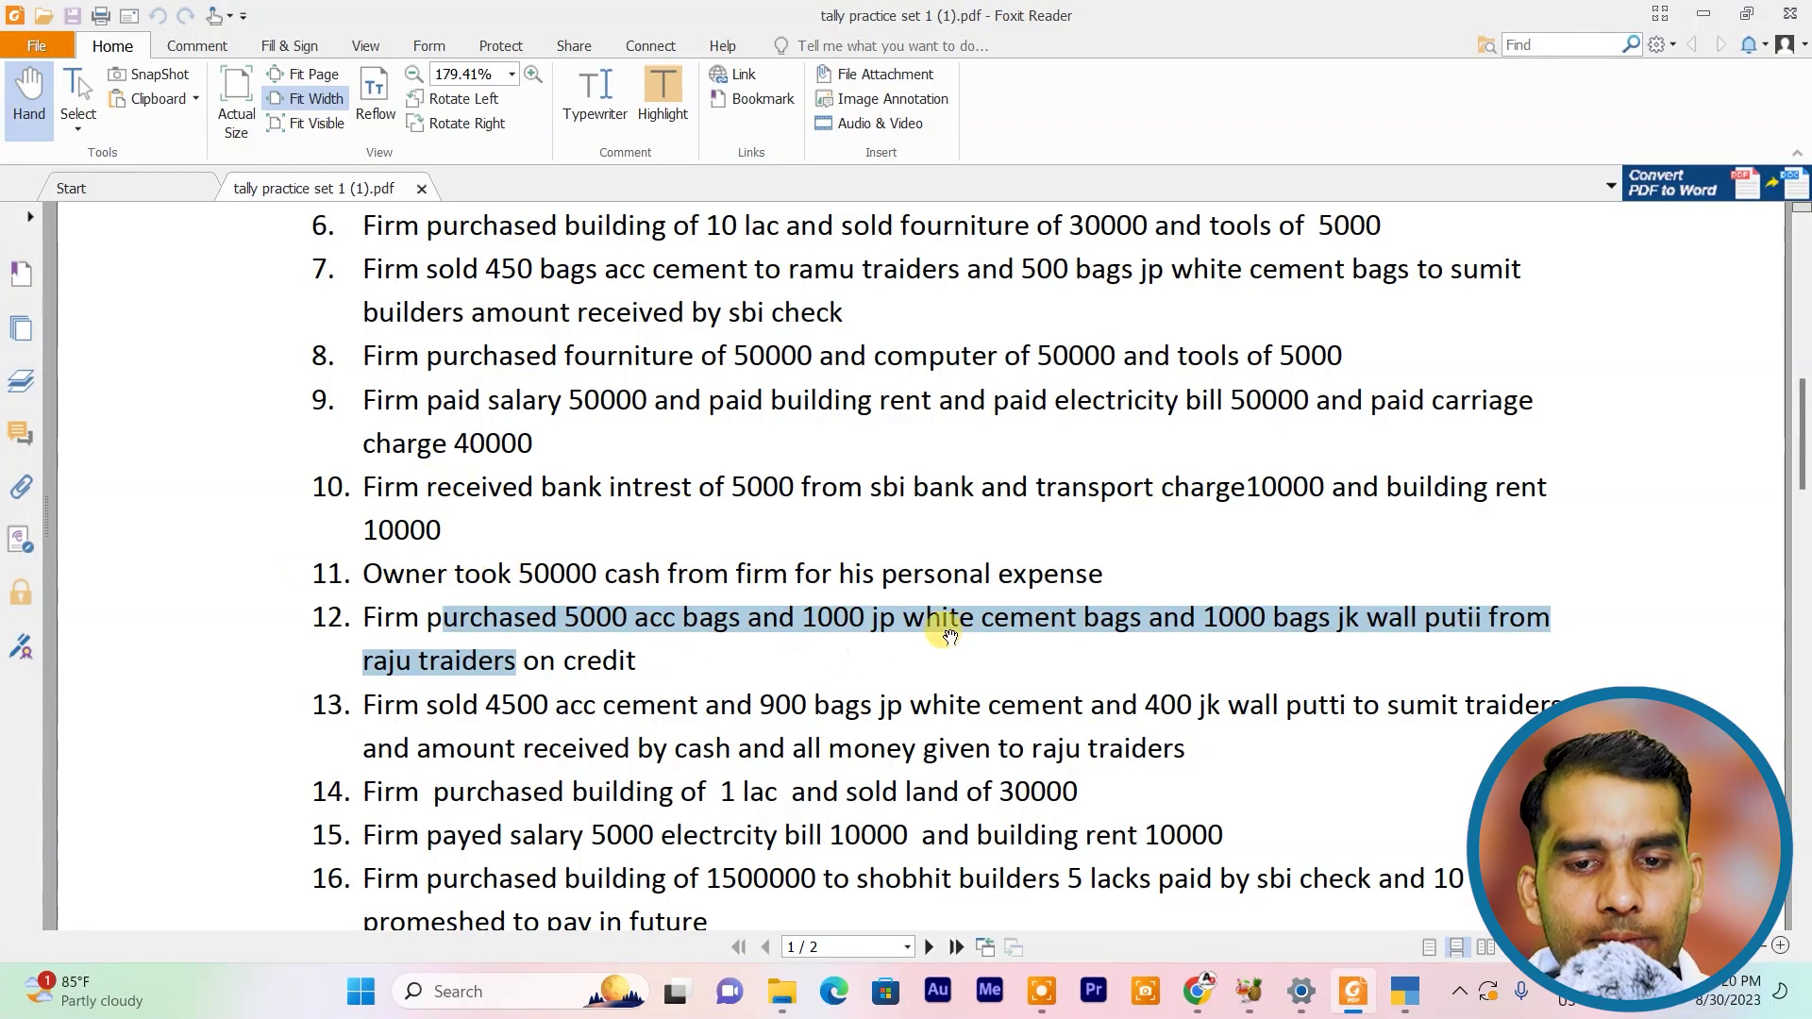
pyautogui.hotkey('alt', 'Tab')
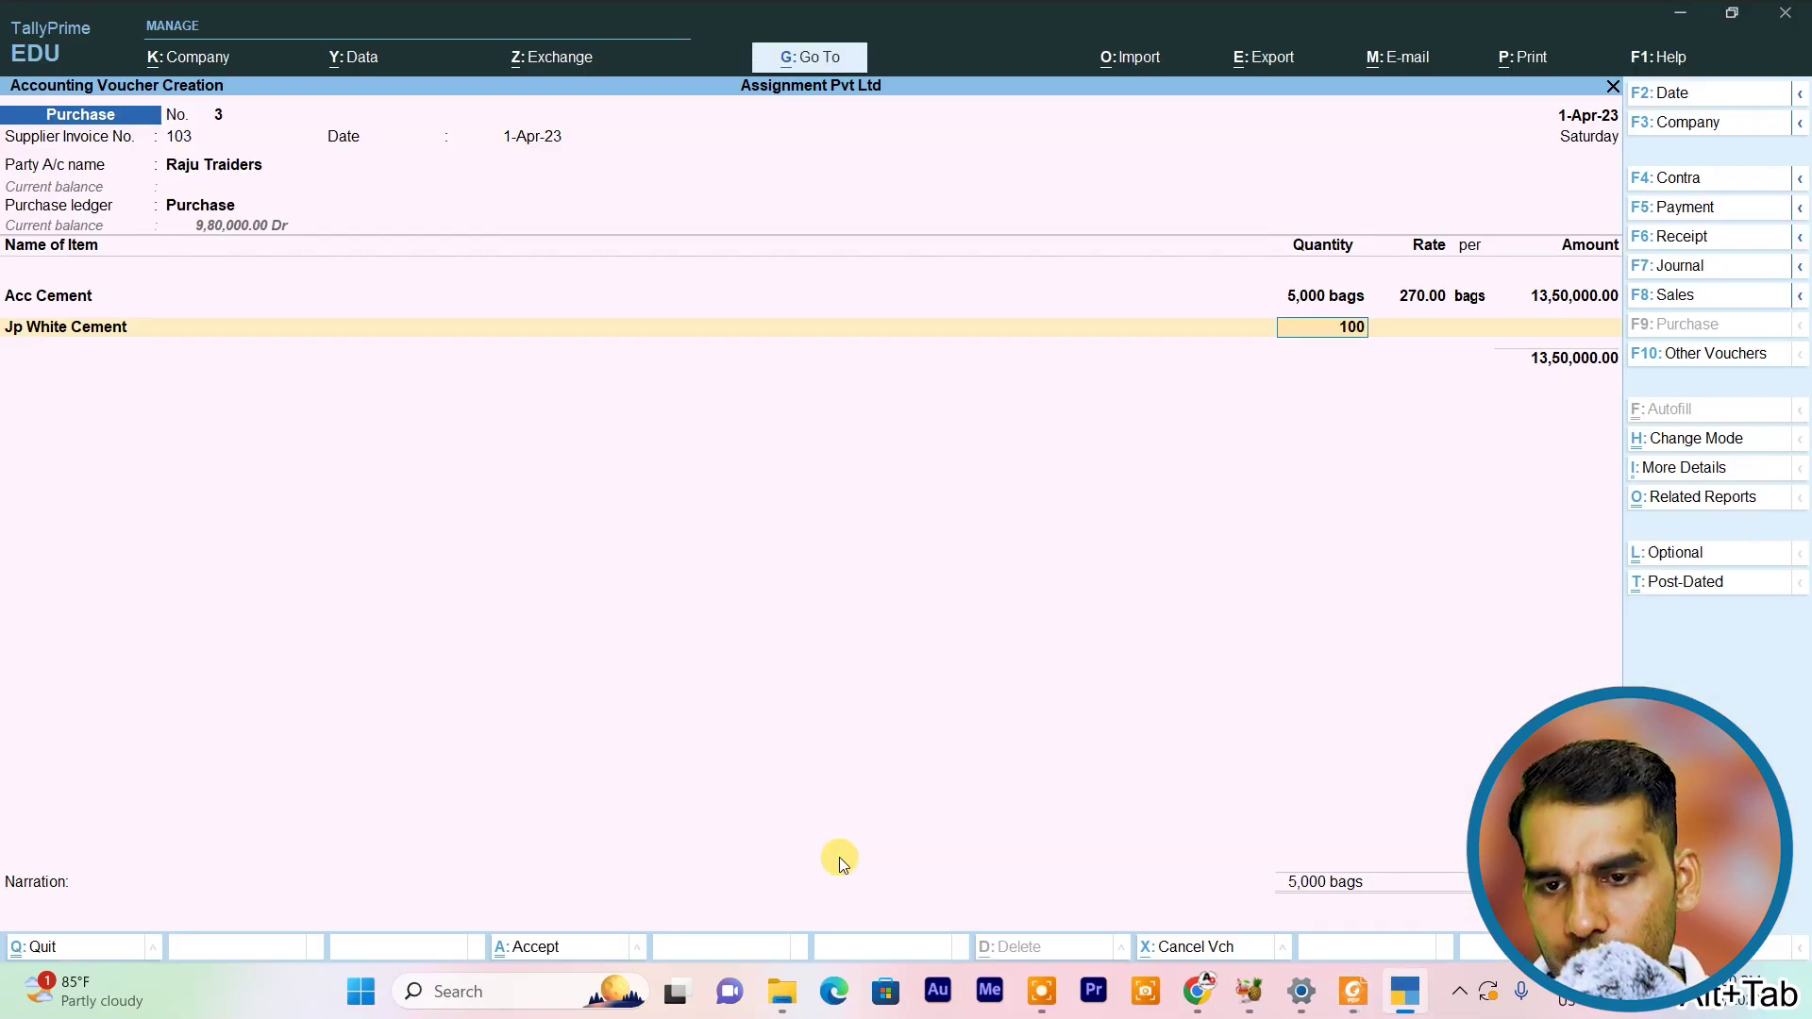
pyautogui.press('Return')
pyautogui.press('Return')
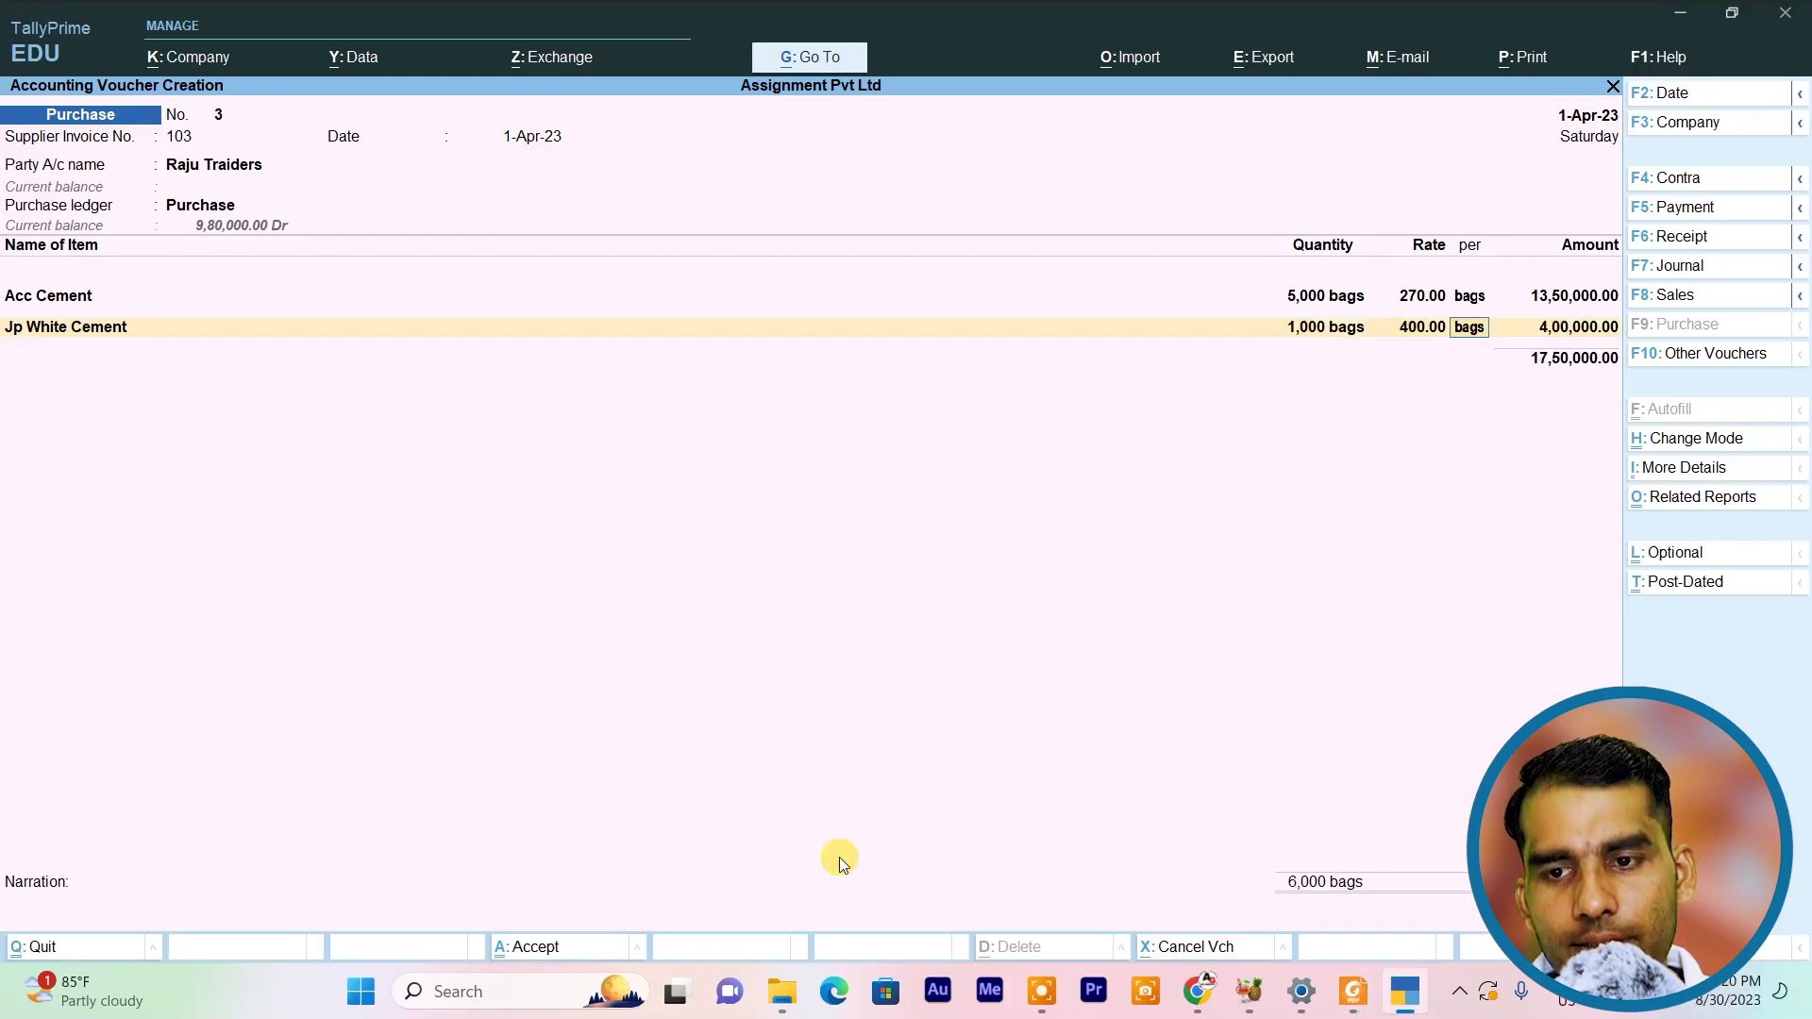
pyautogui.press('Return')
pyautogui.press('Return')
# Add 1000 bags of Jk Wall Putty at the rate of 750.00 to the purchase voucher
pyautogui.write('J')
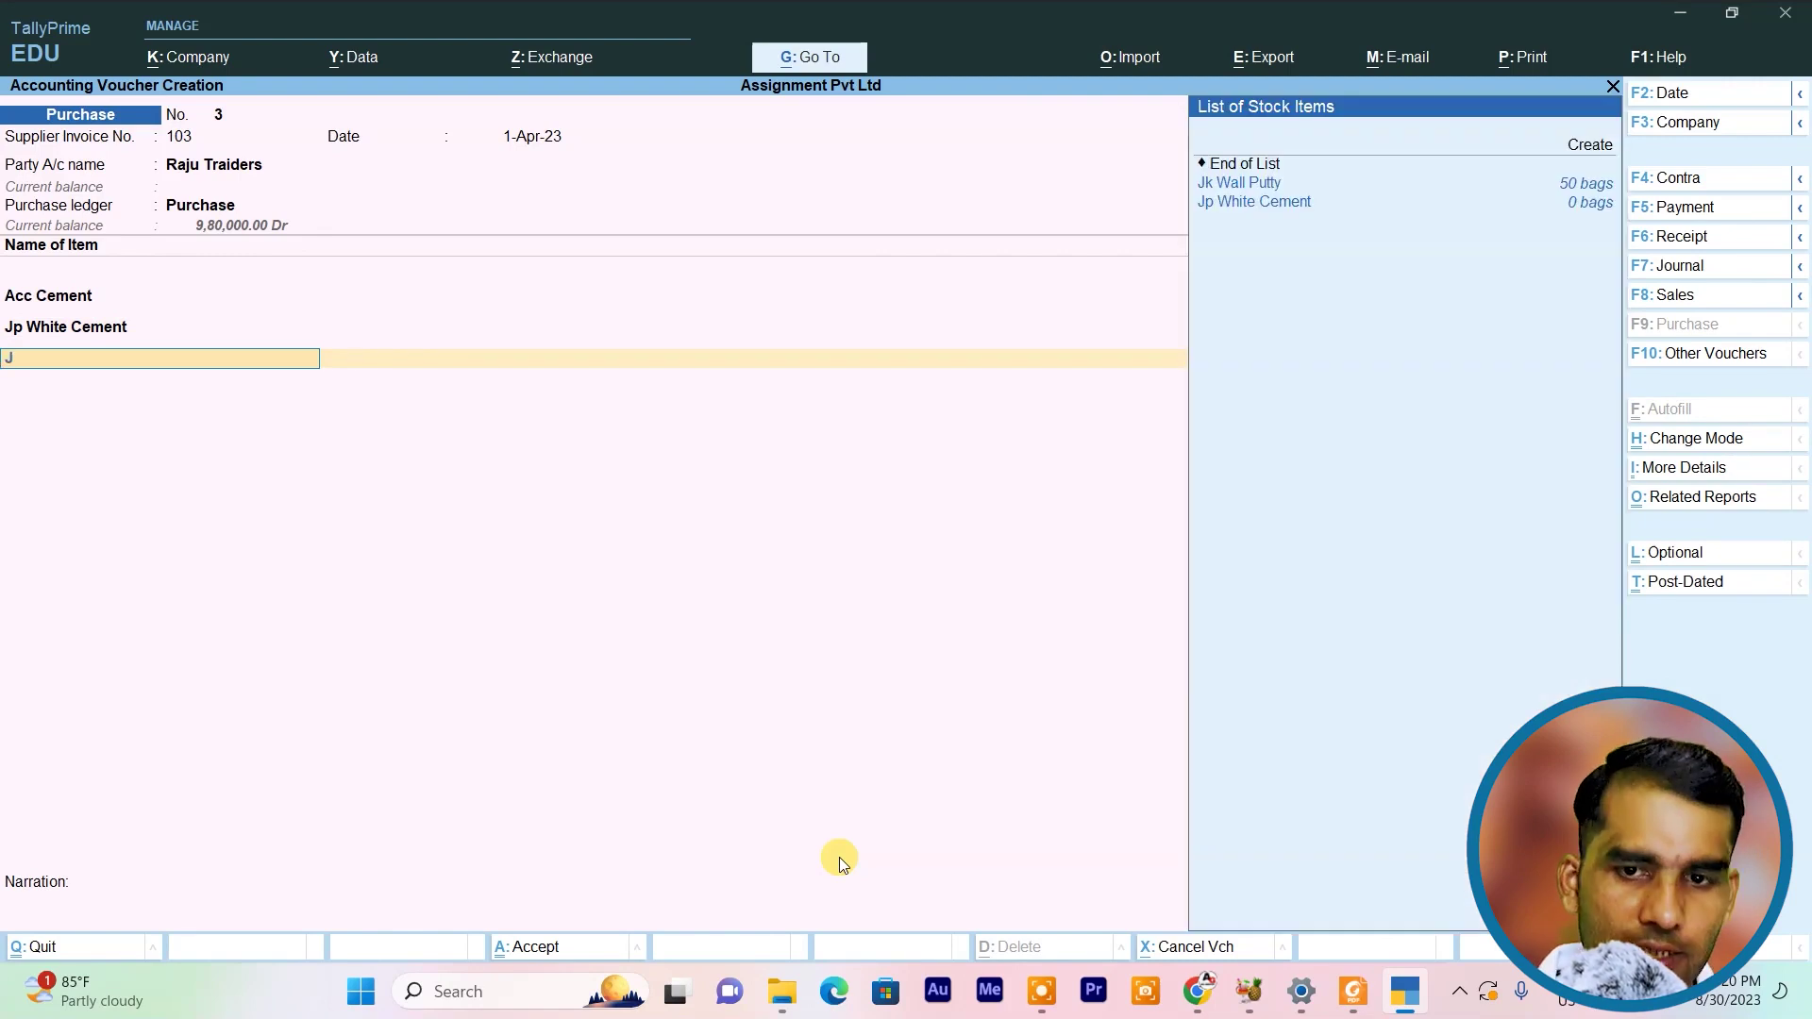
pyautogui.press('Return')
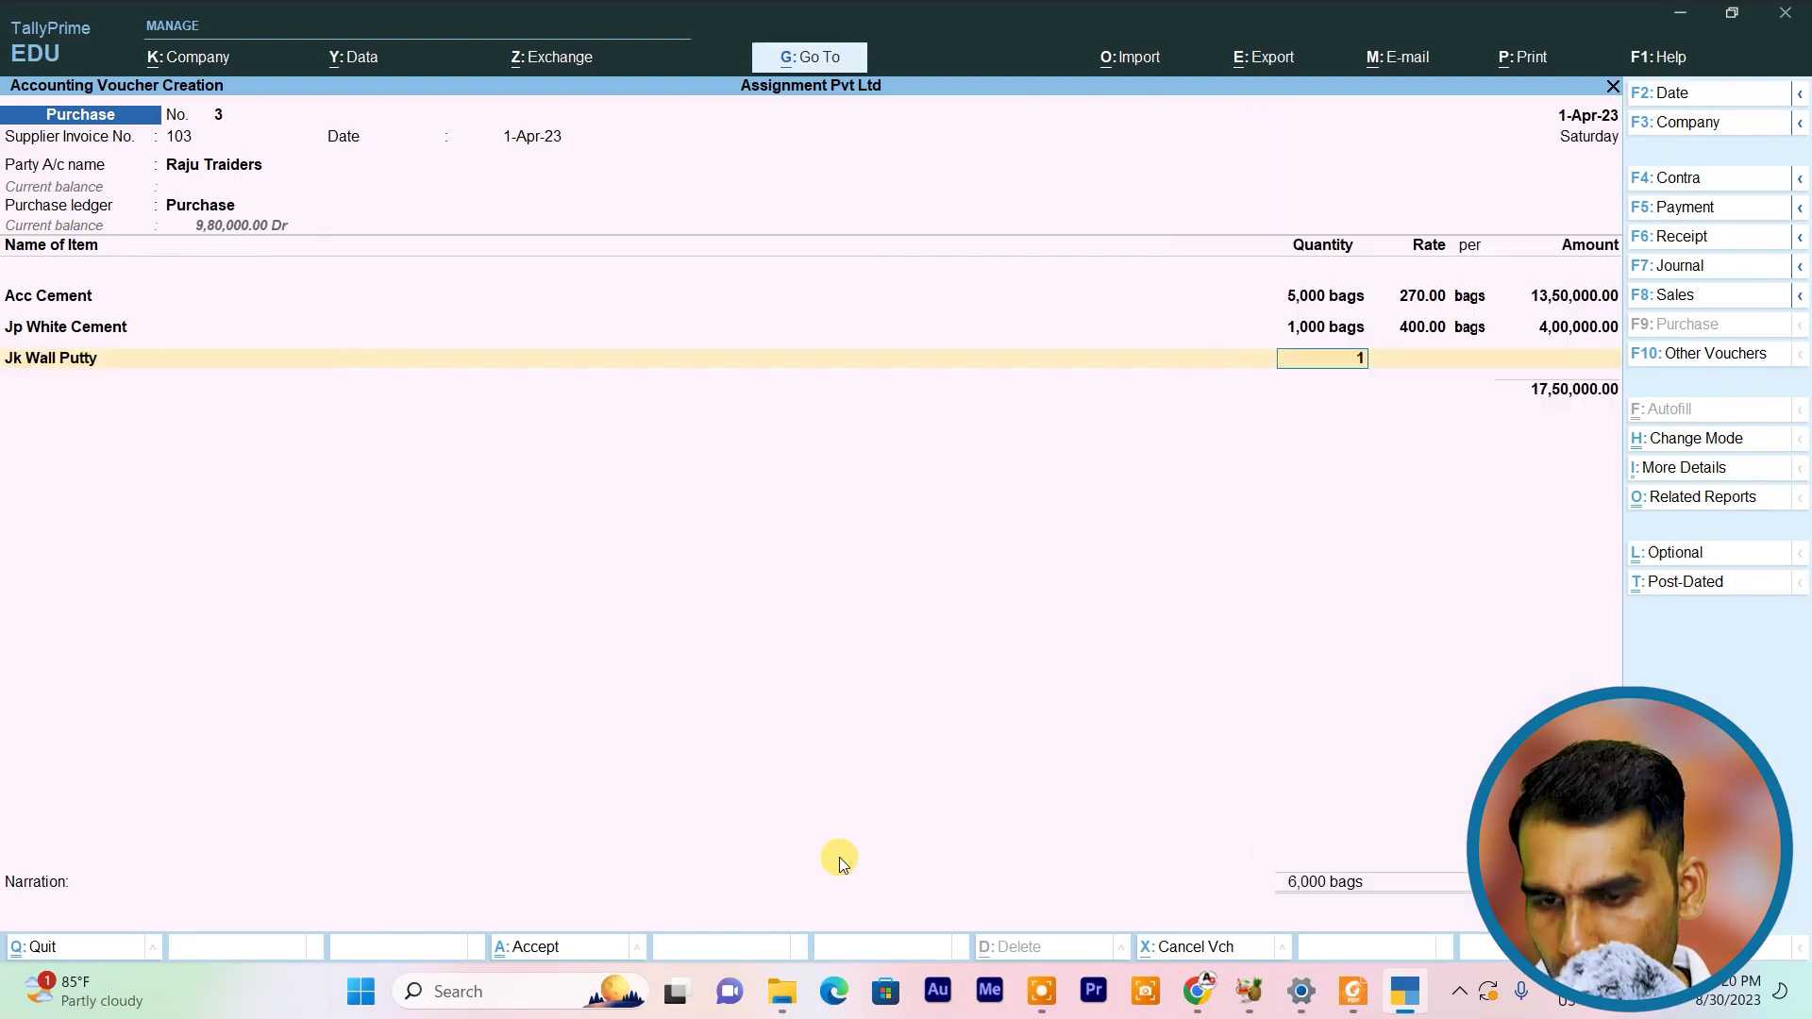
pyautogui.press('Return')
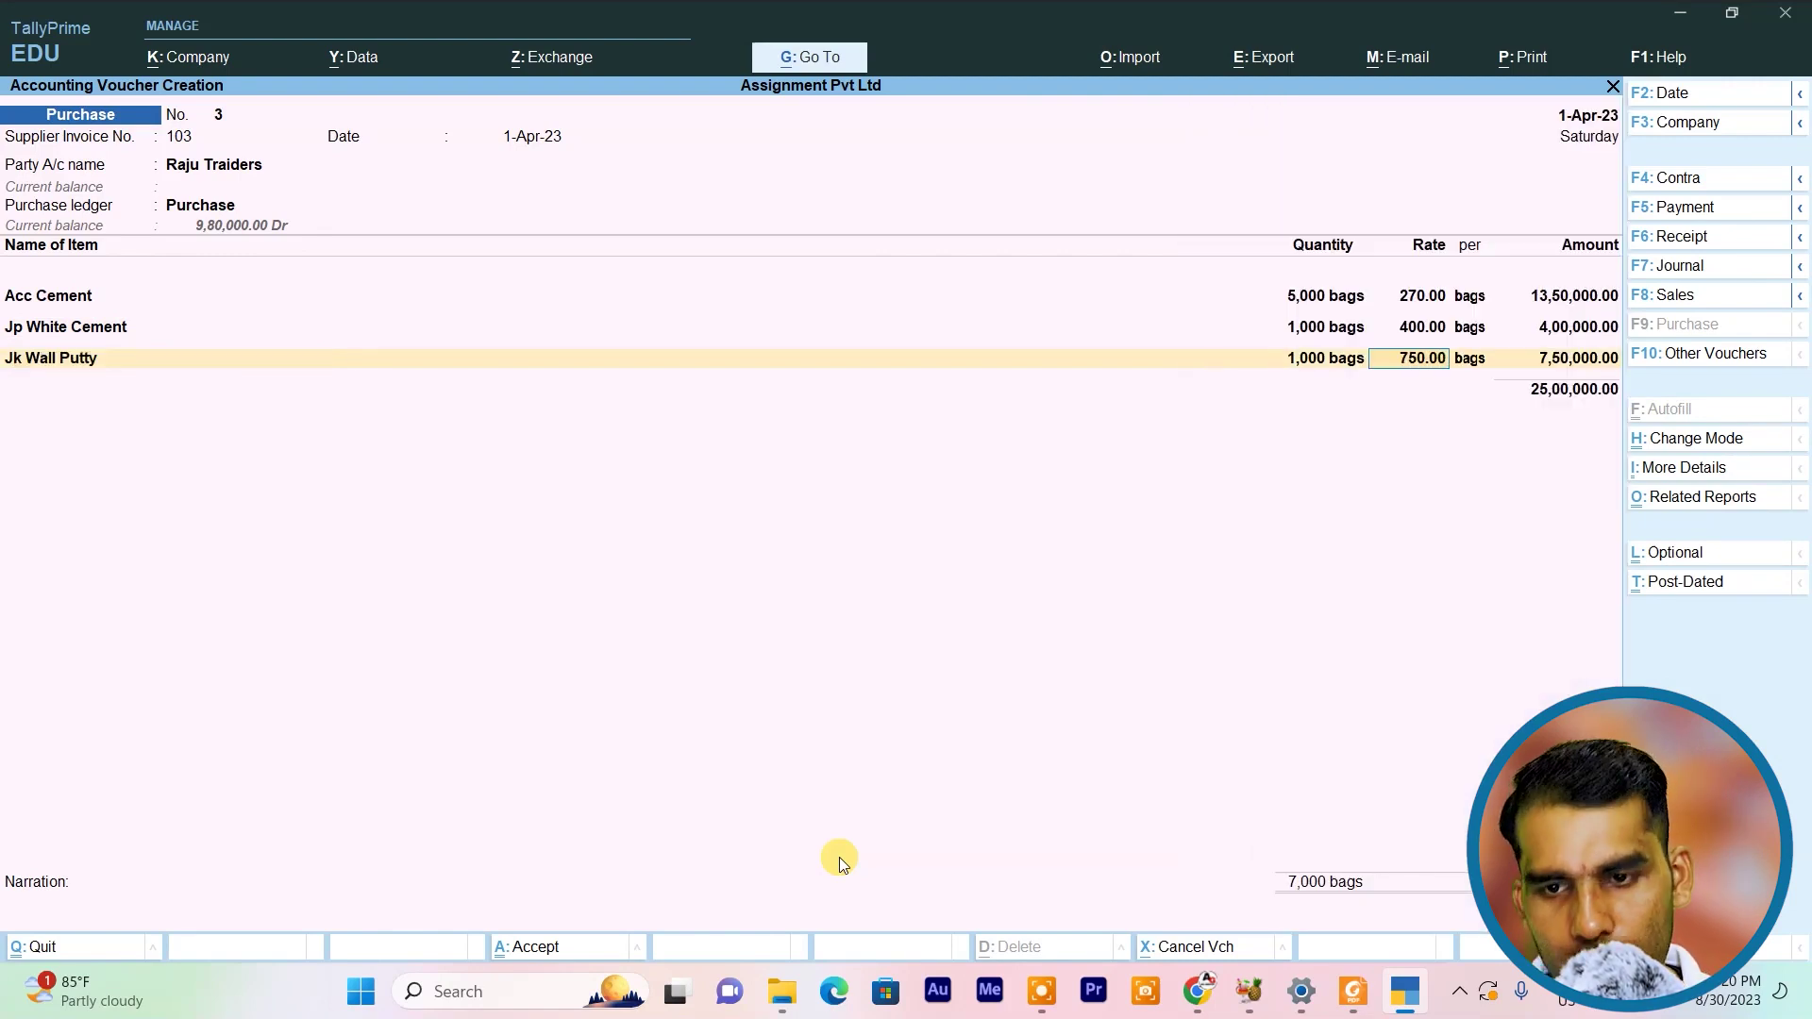
pyautogui.press('Return')
pyautogui.press('Return')
pyautogui.press('Return')
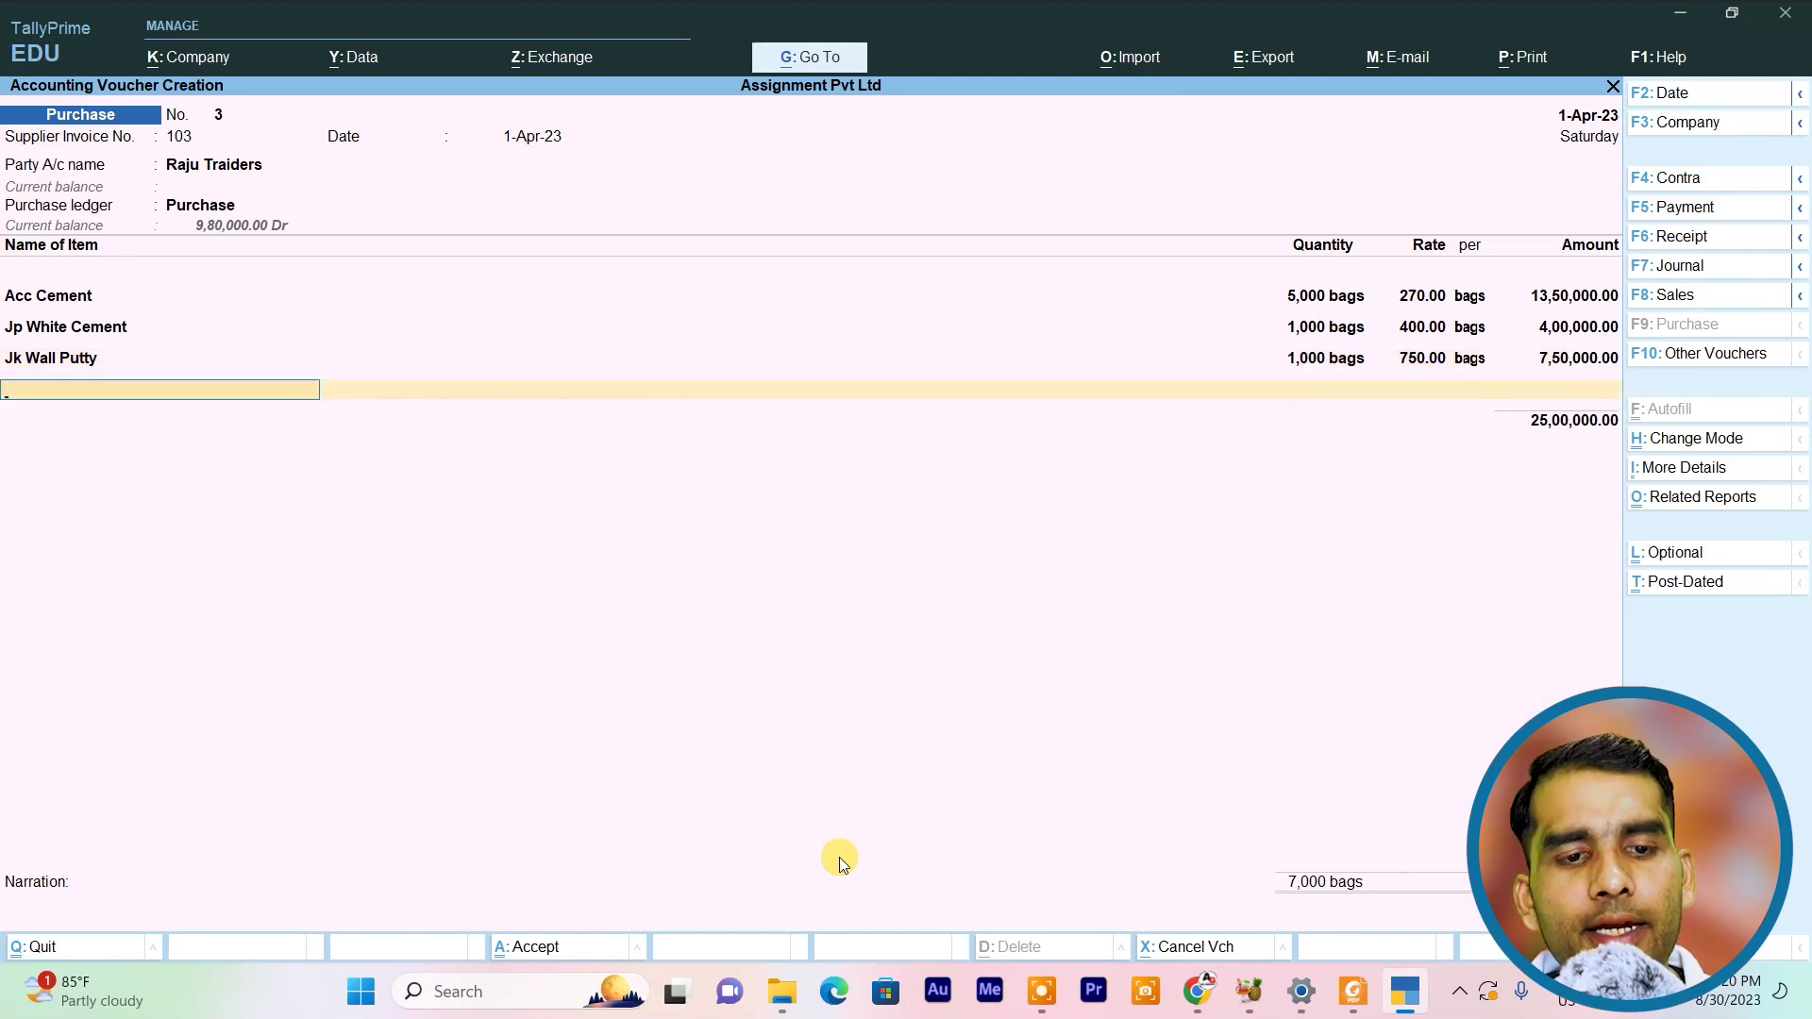
# End the item list, add Input Cgst and Input S Gst at 14 % each, and save the purchase voucher
pyautogui.press('Return')
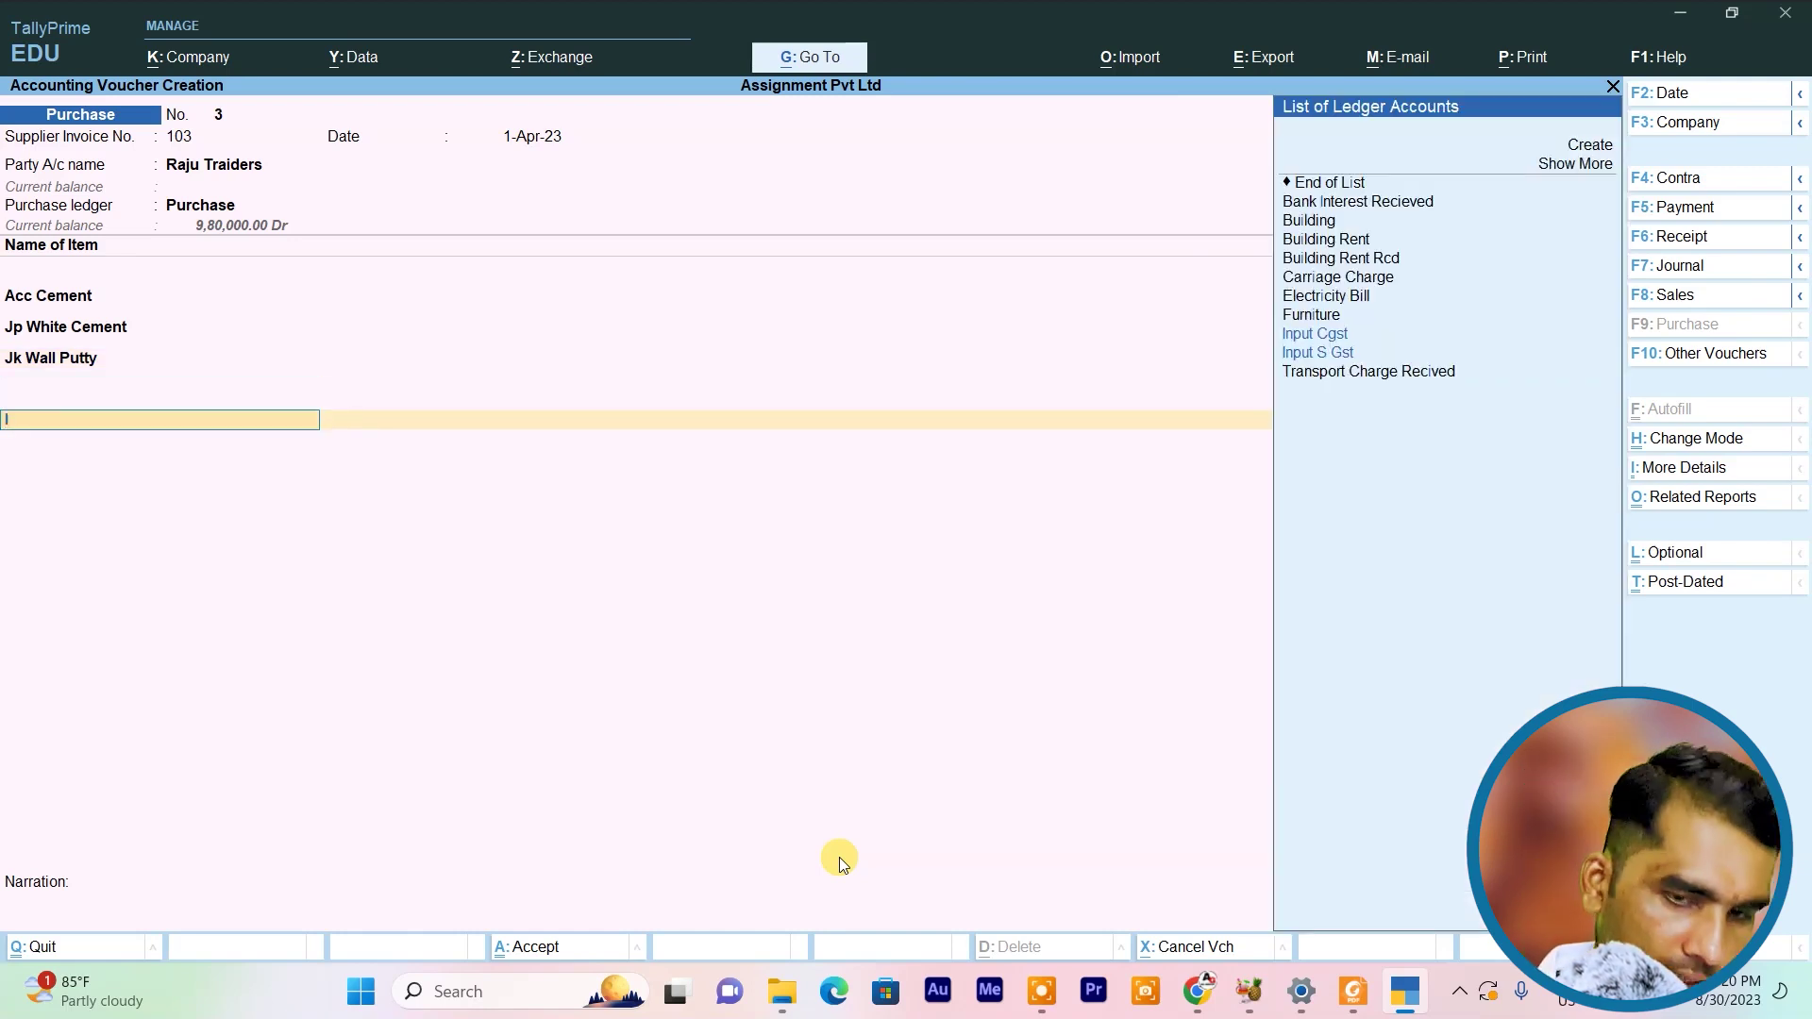
pyautogui.write('I')
pyautogui.press('Return')
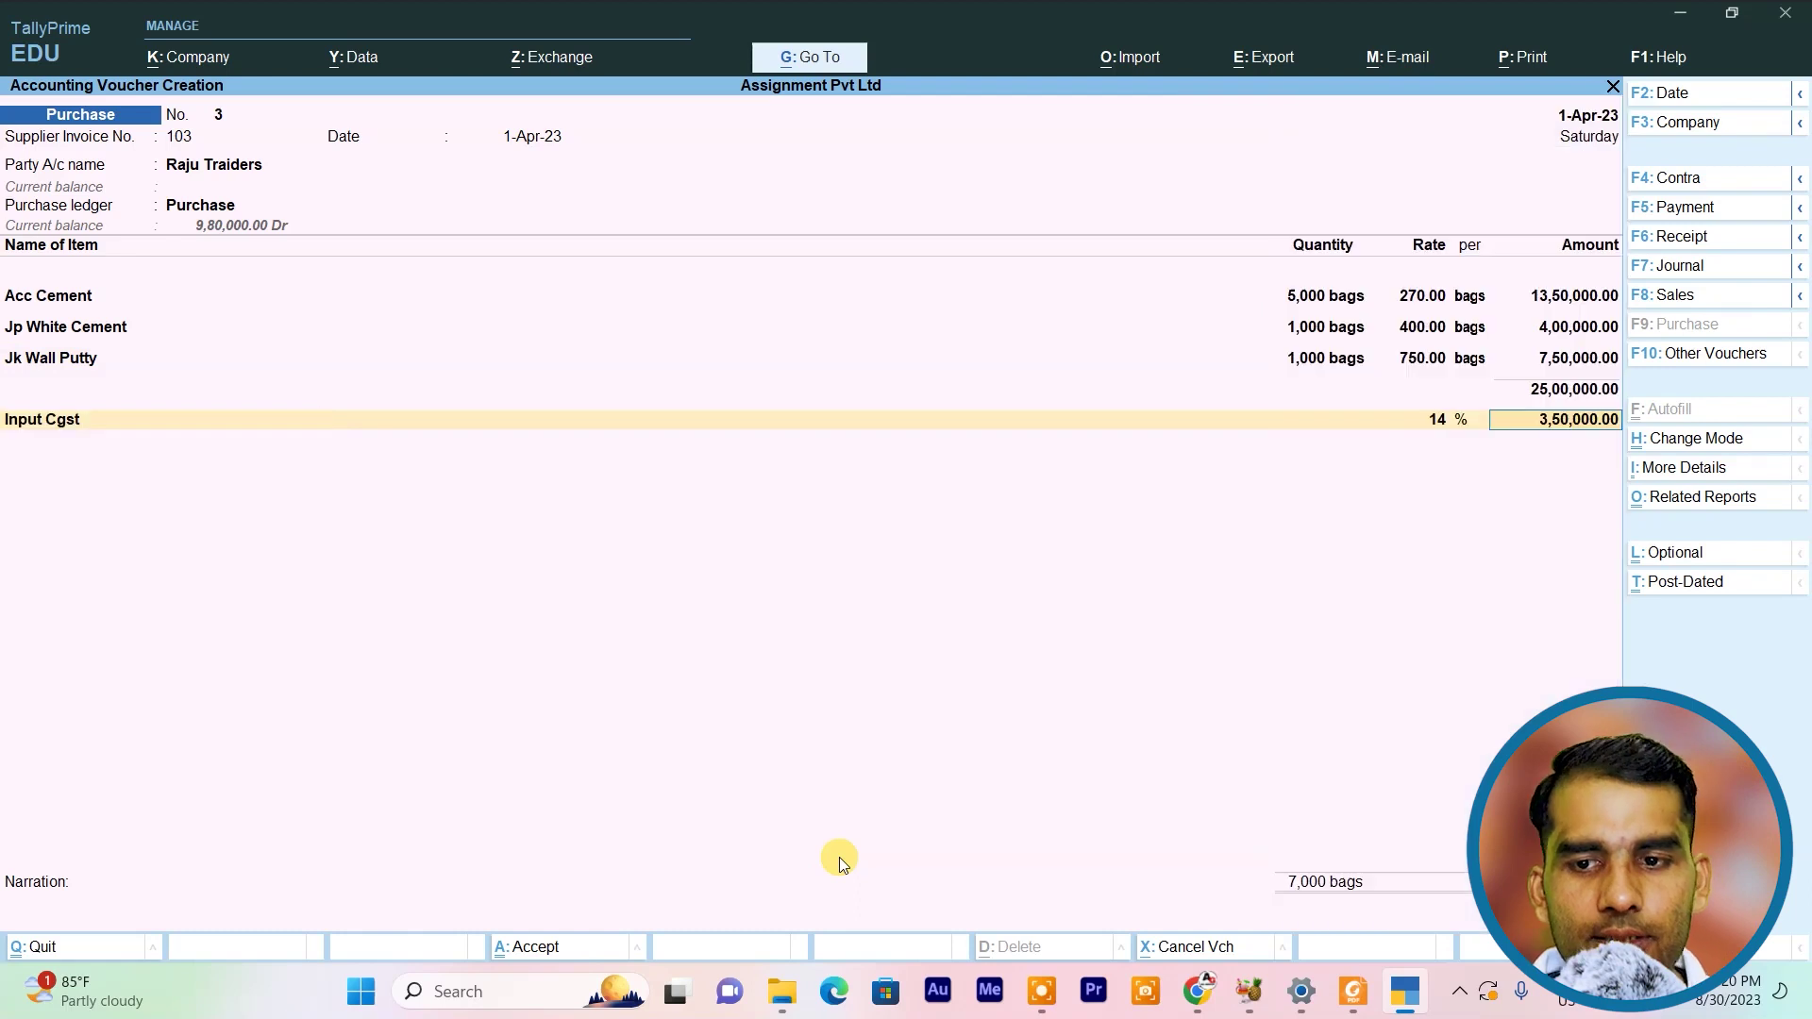
pyautogui.press('Return')
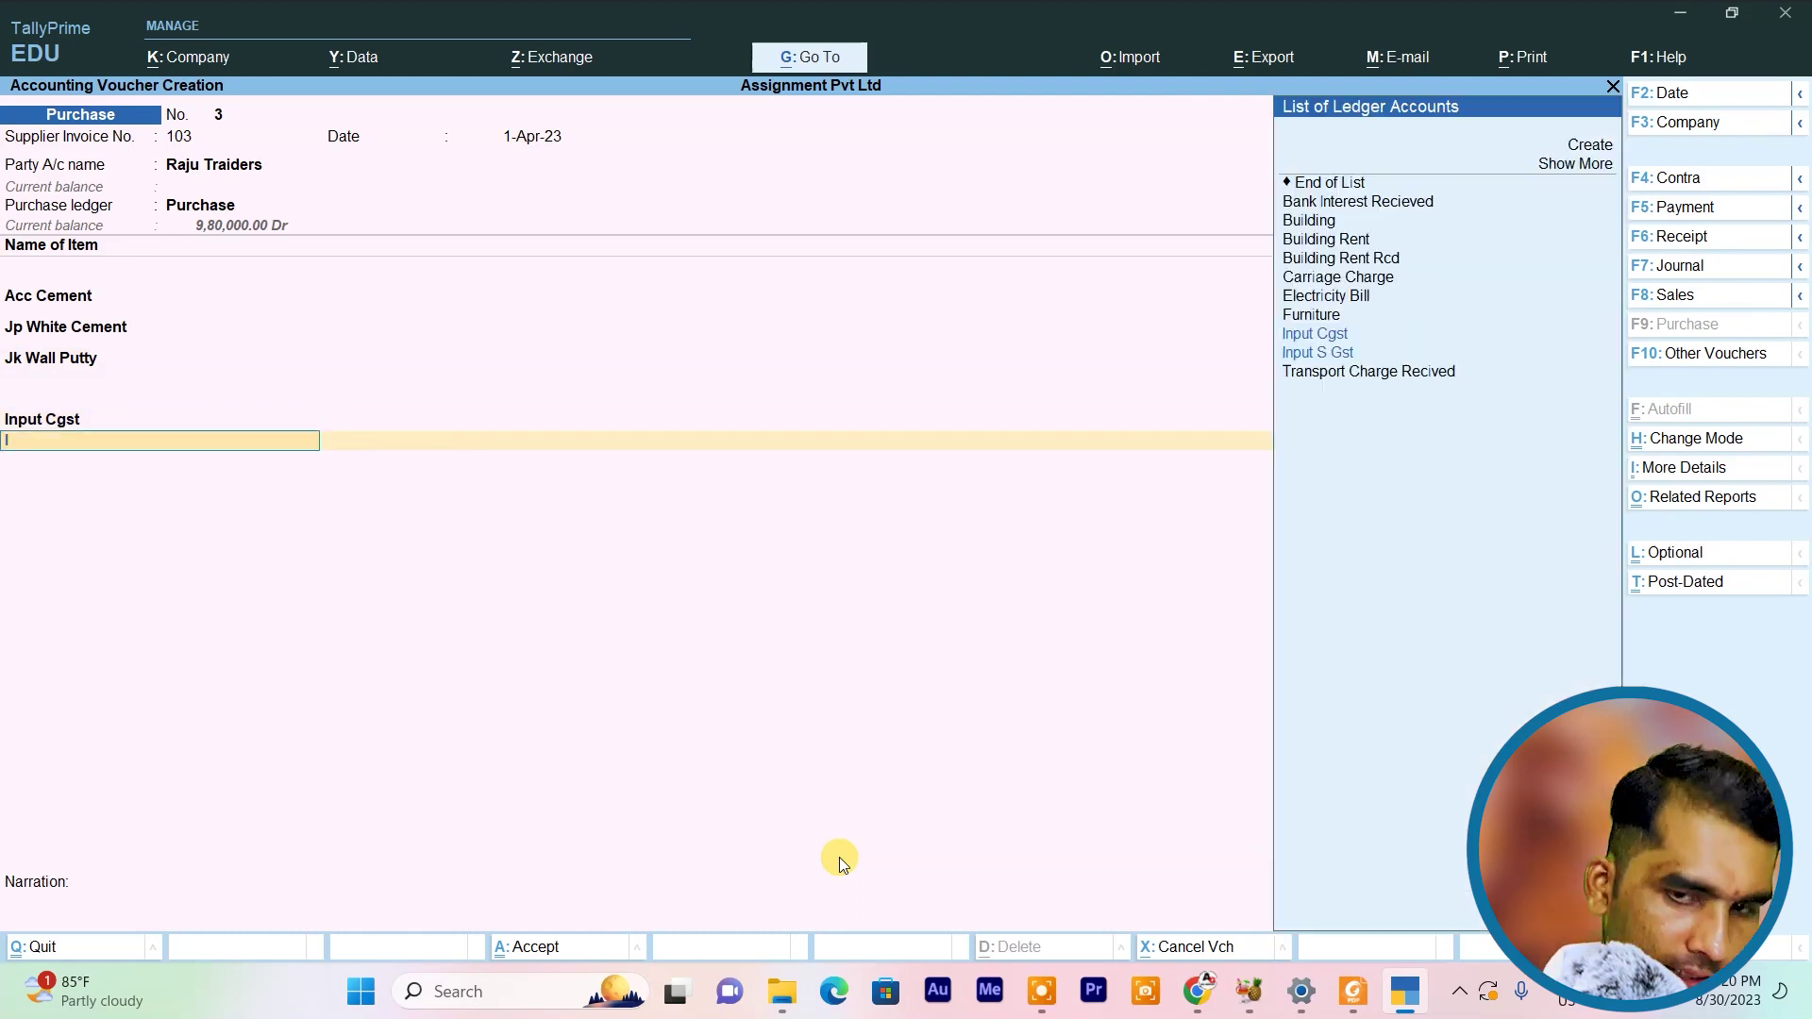
pyautogui.write('I')
pyautogui.press('Return')
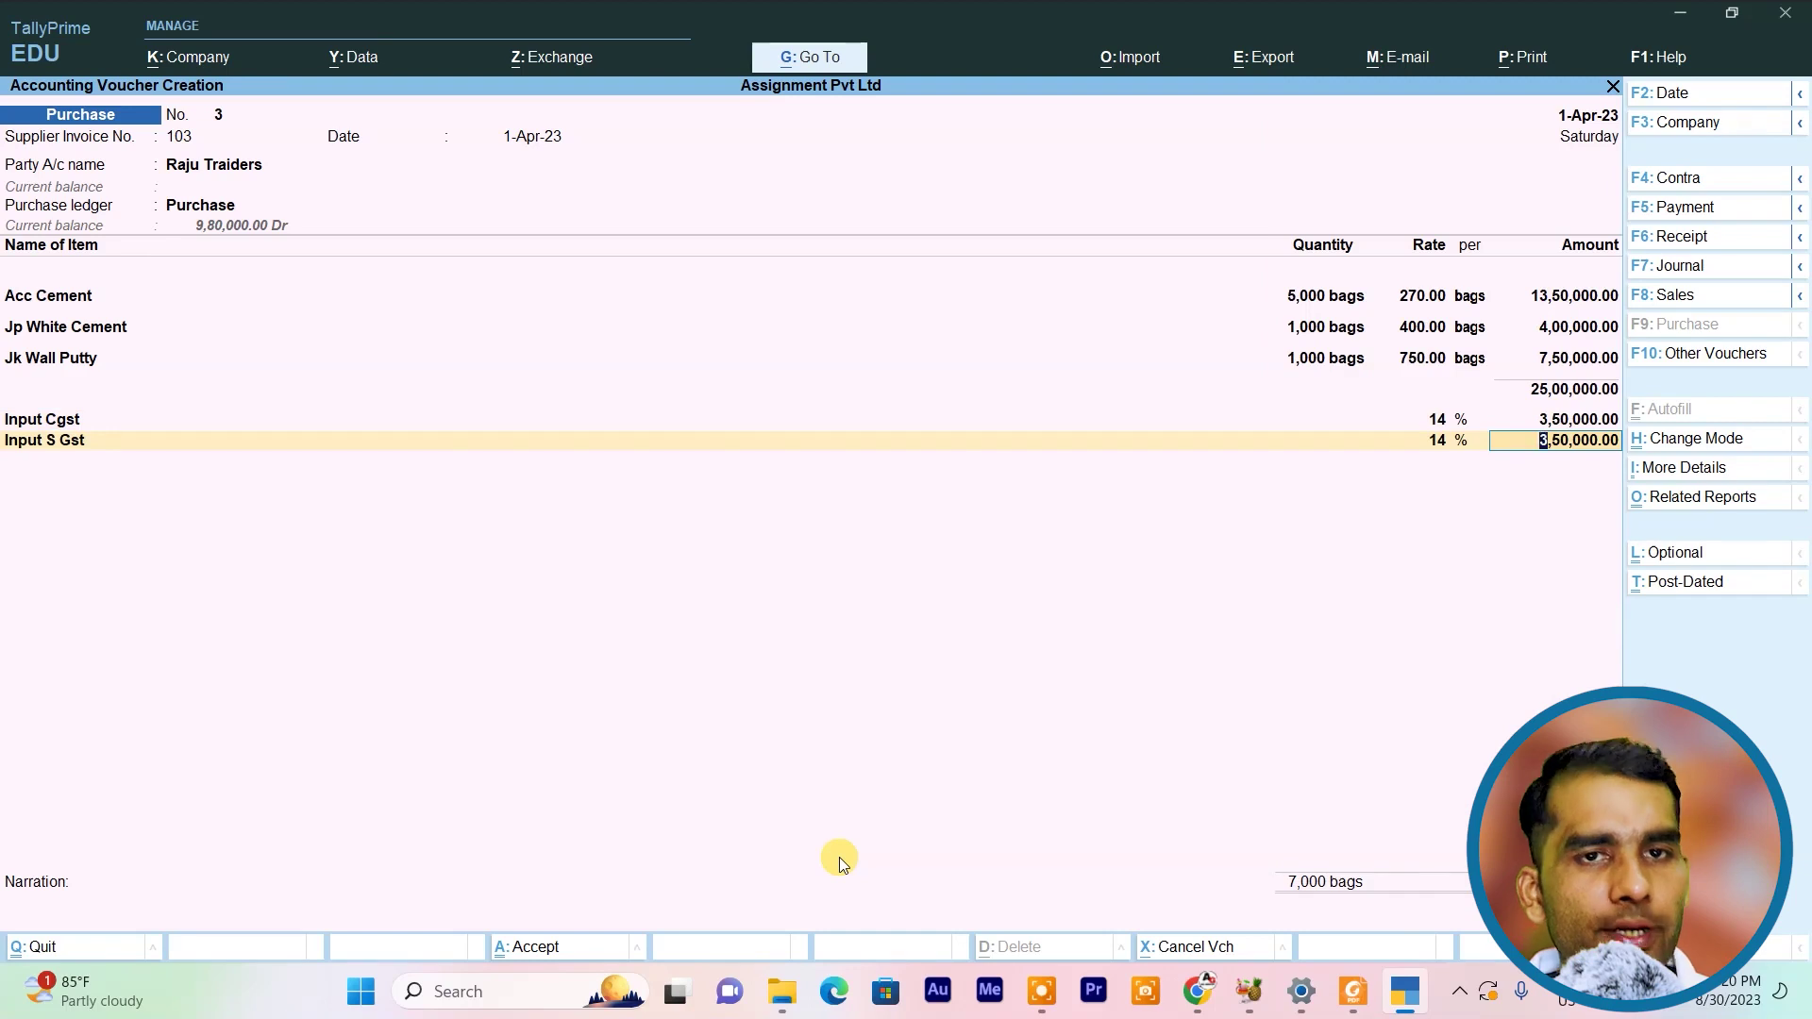
pyautogui.hotkey('ctrl', 'a')
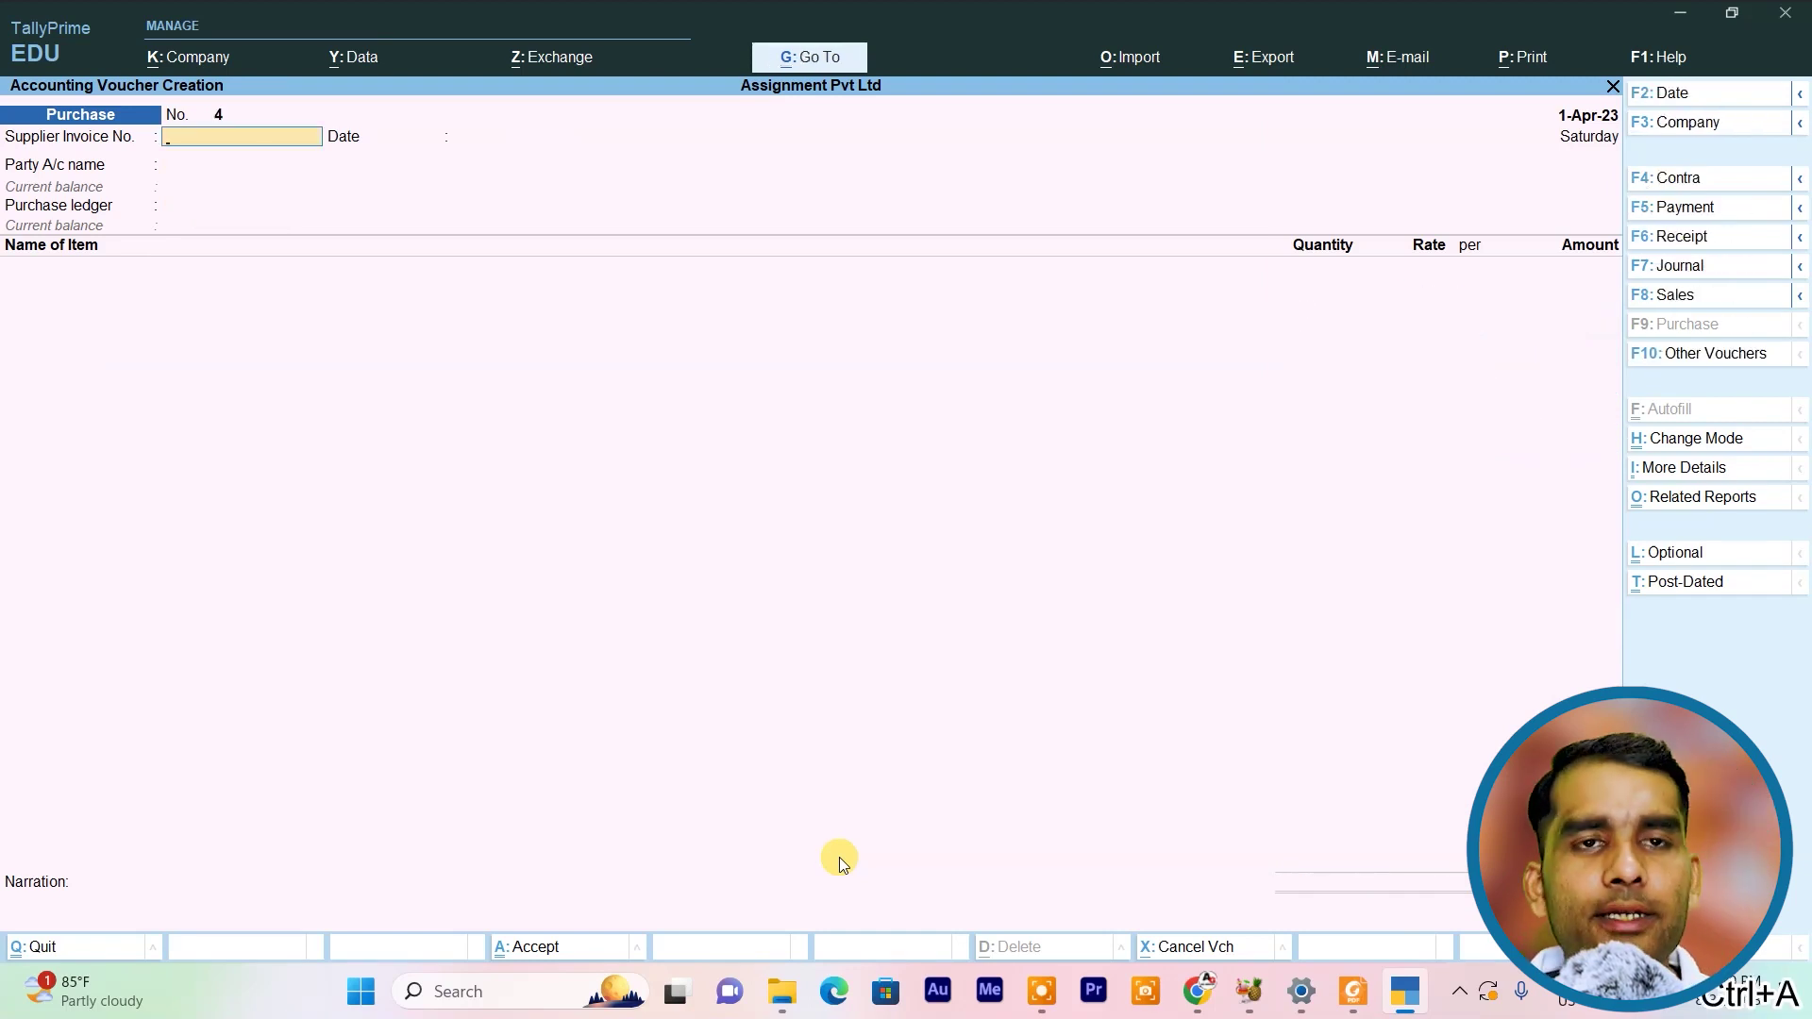
# Switch to the practice PDF and read transaction 13 about the cash sale to Sumit Traiders and the payment to Raju Traiders
pyautogui.hotkey('alt', 'Tab')
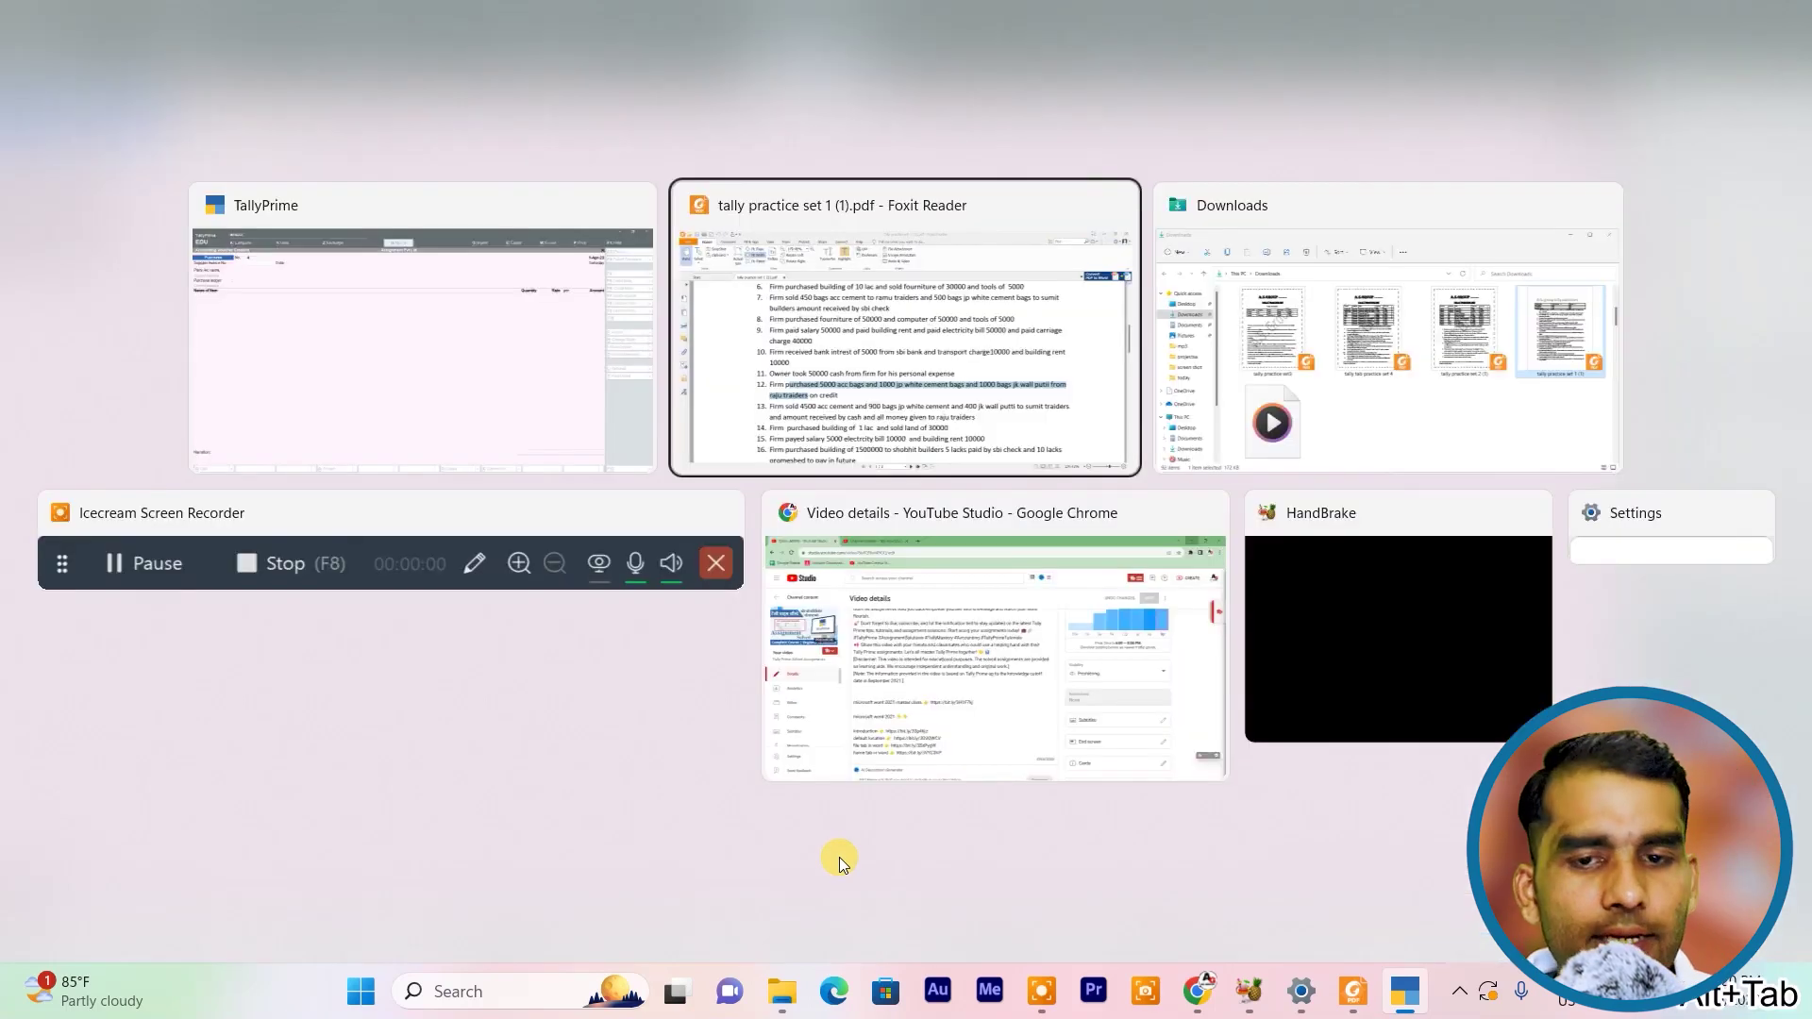
pyautogui.scroll(-1, 840, 854)
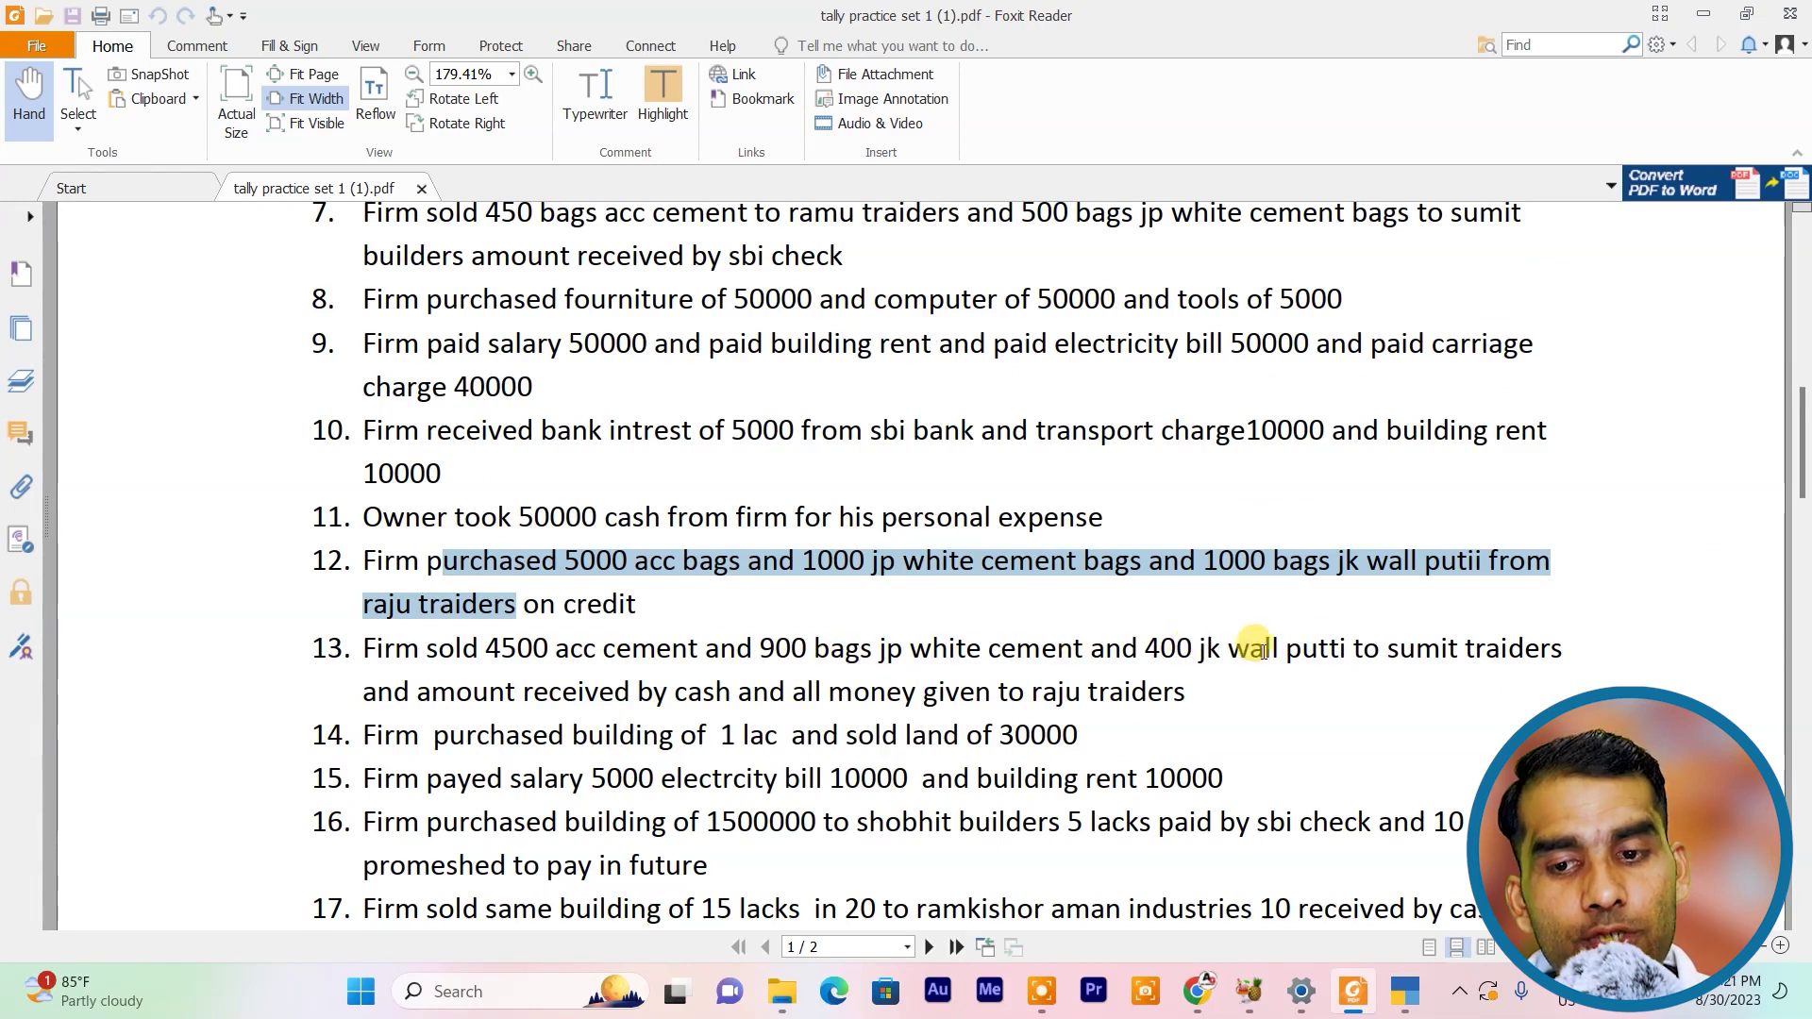
pyautogui.scroll(-1, 1423, 662)
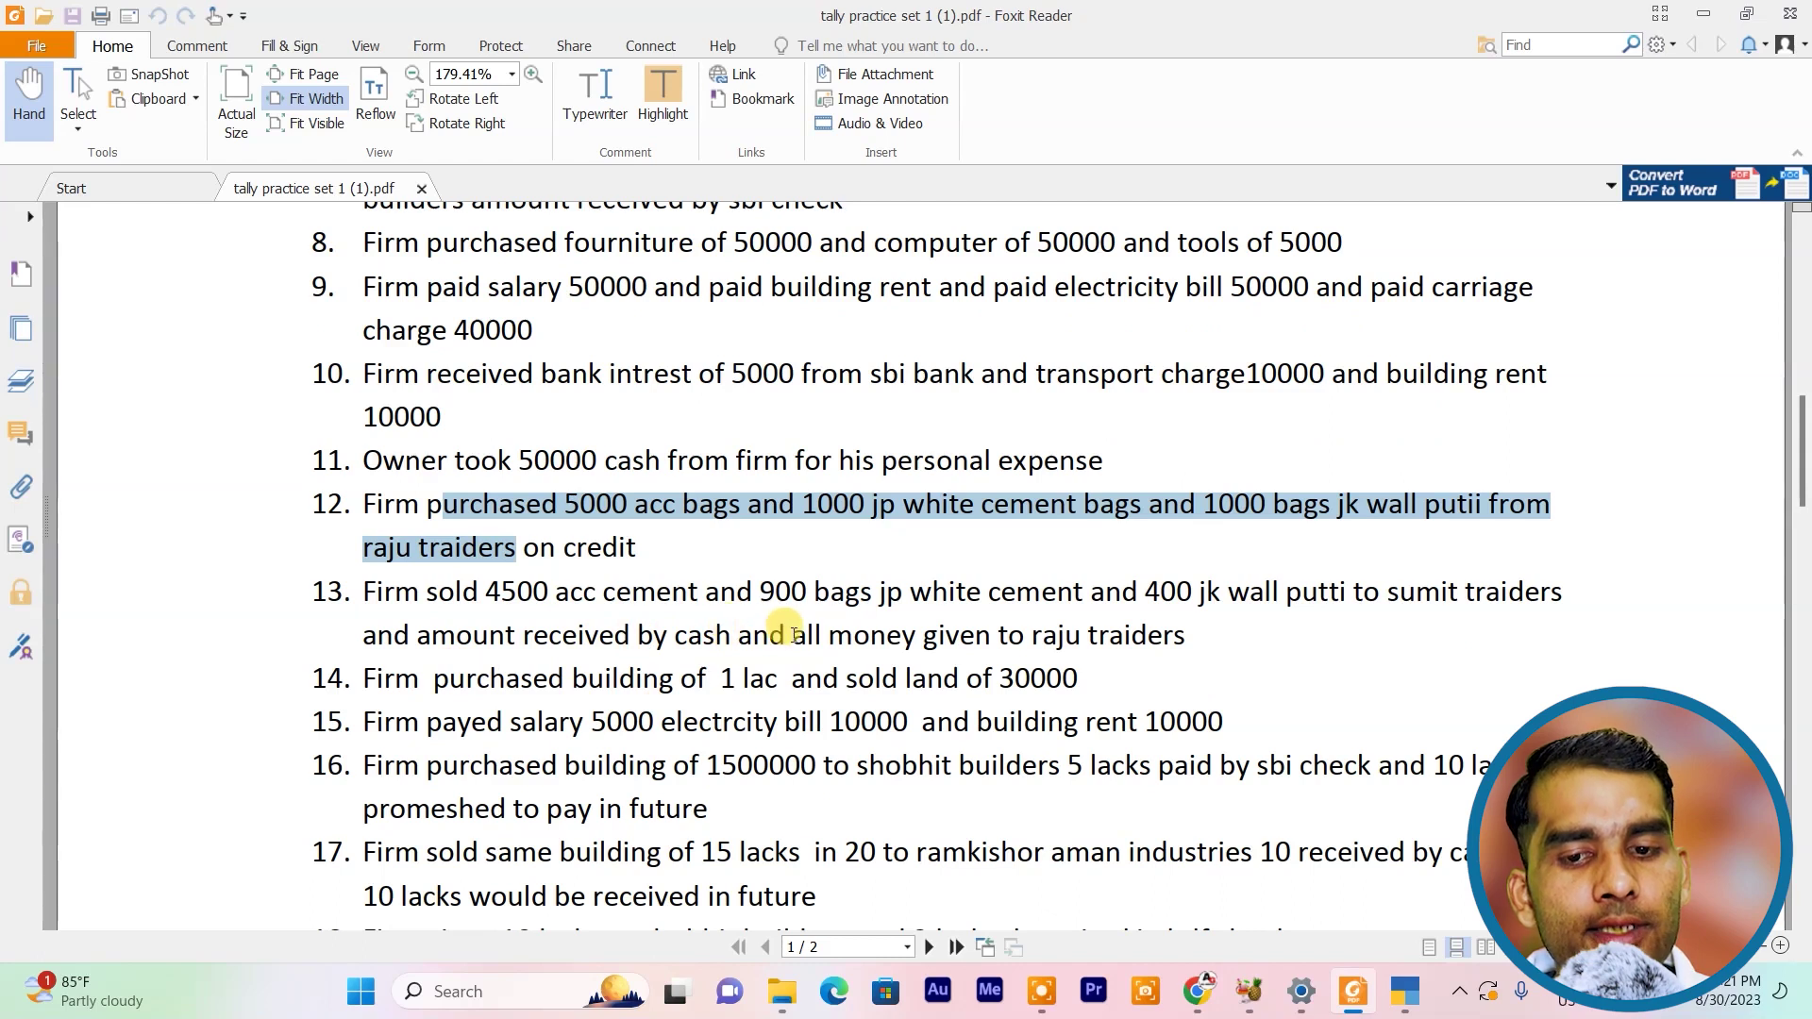
pyautogui.moveTo(1029, 638); pyautogui.dragTo(1255, 644)
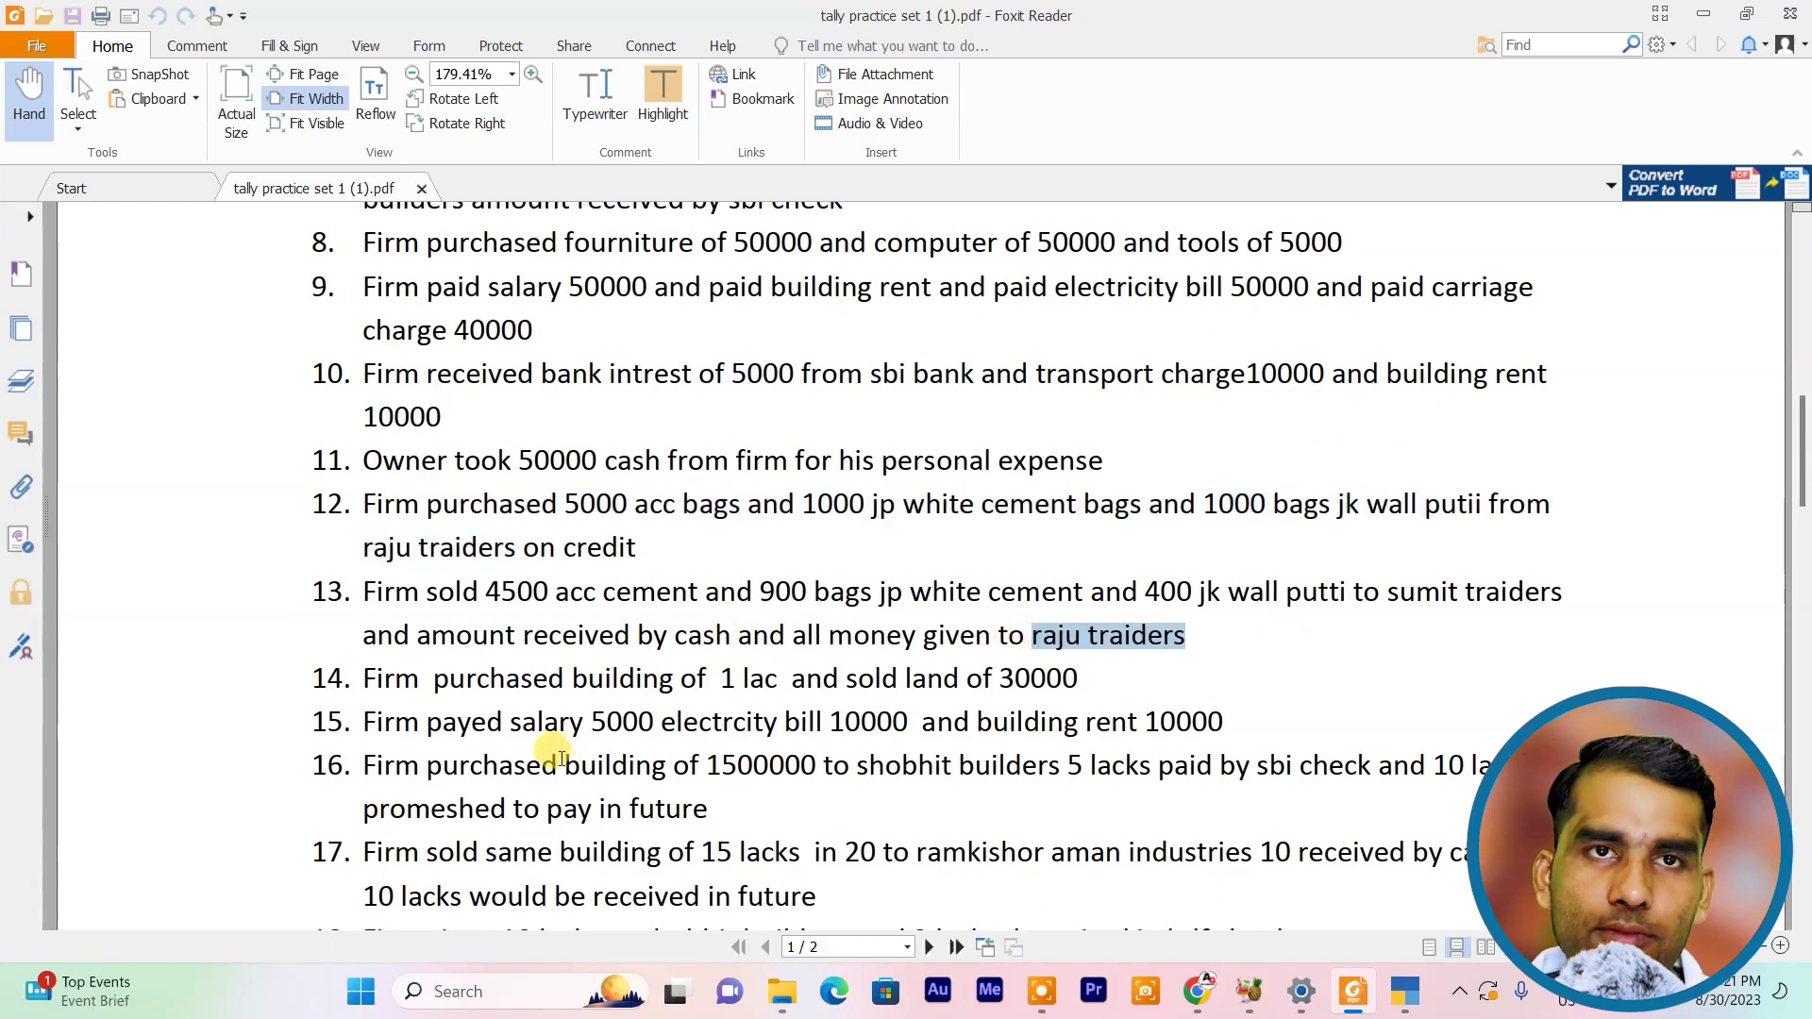
pyautogui.click(401, 722)
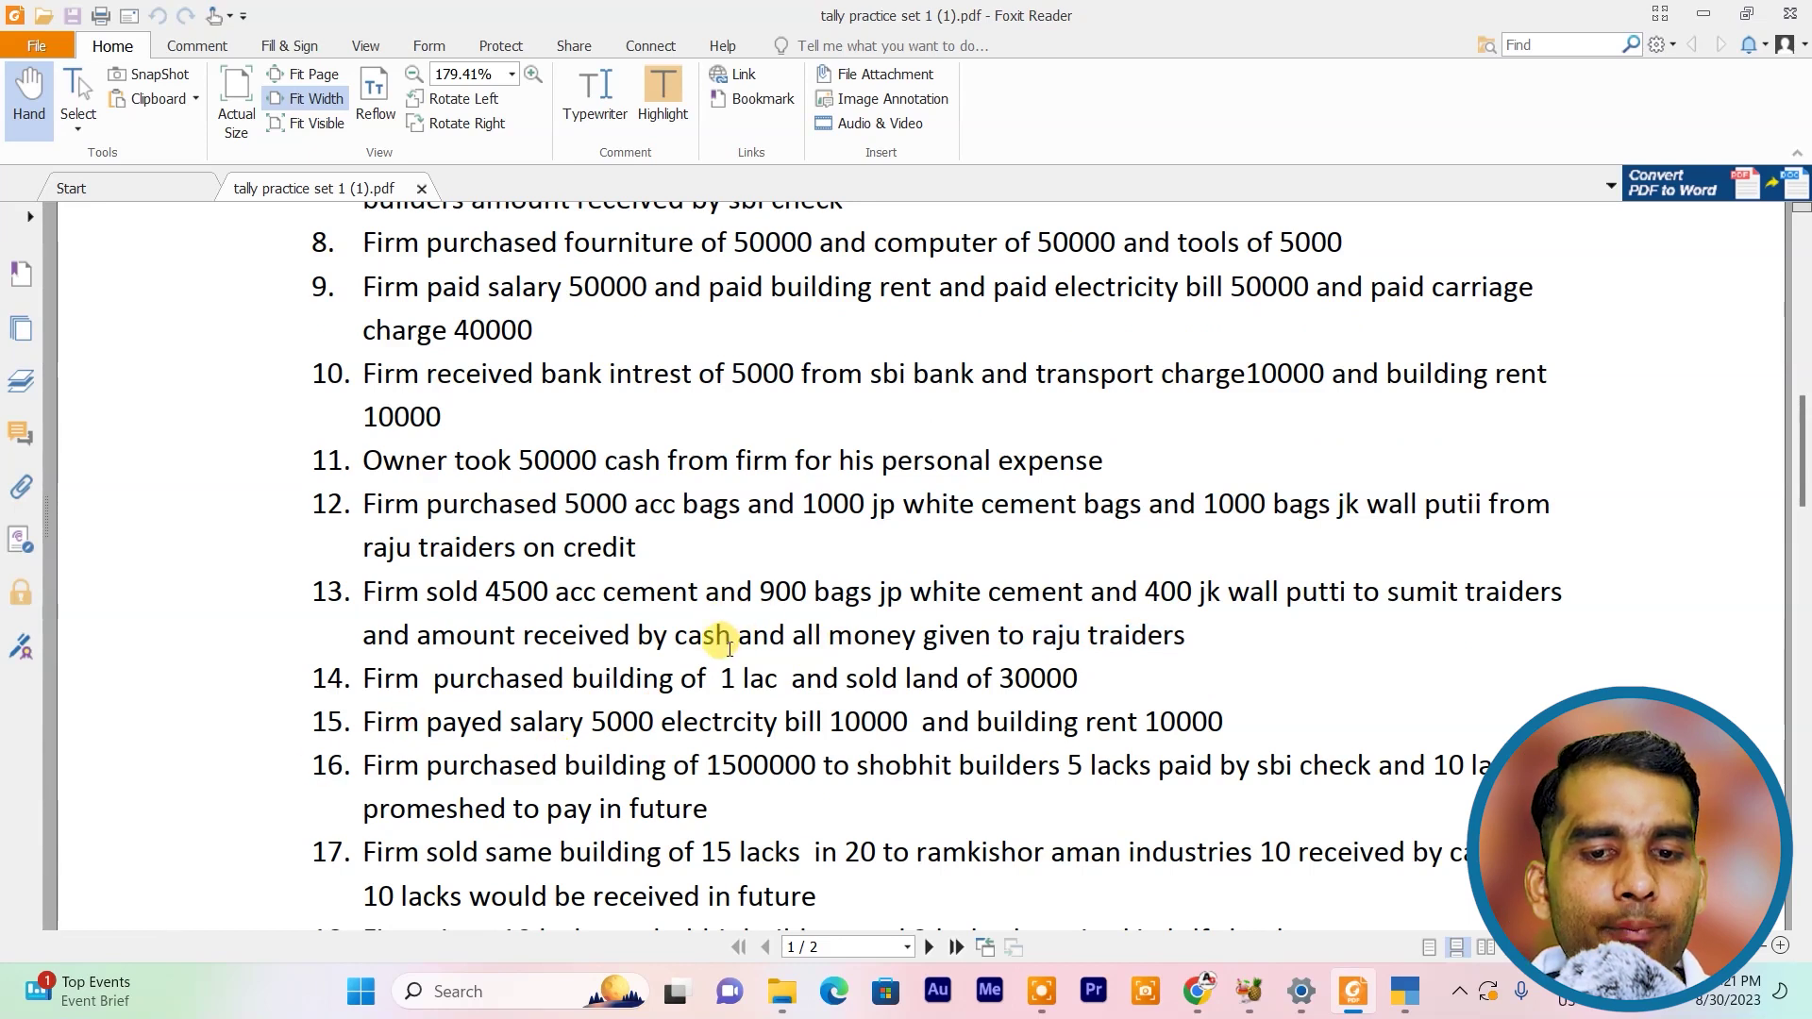
pyautogui.moveTo(730, 643); pyautogui.dragTo(456, 583)
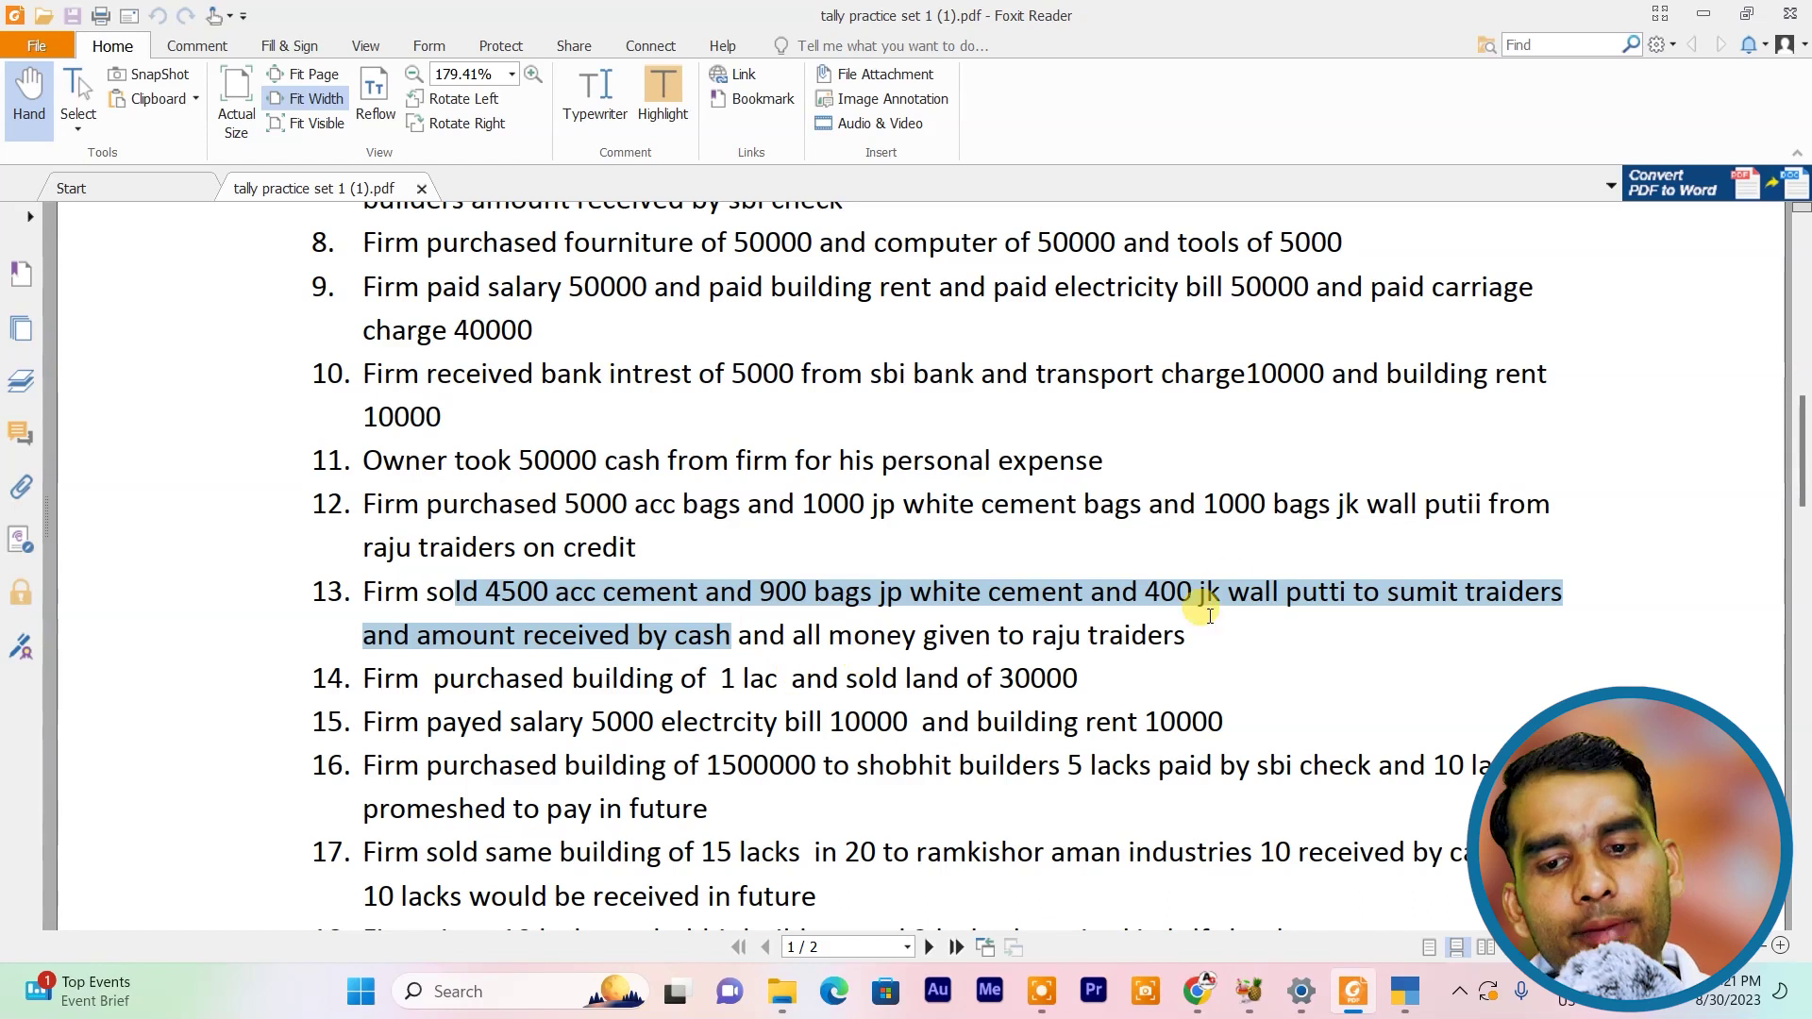
# Switch to TallyPrime and start a sales voucher, rechecking transaction 13 in the practice PDF
pyautogui.click(1404, 991)
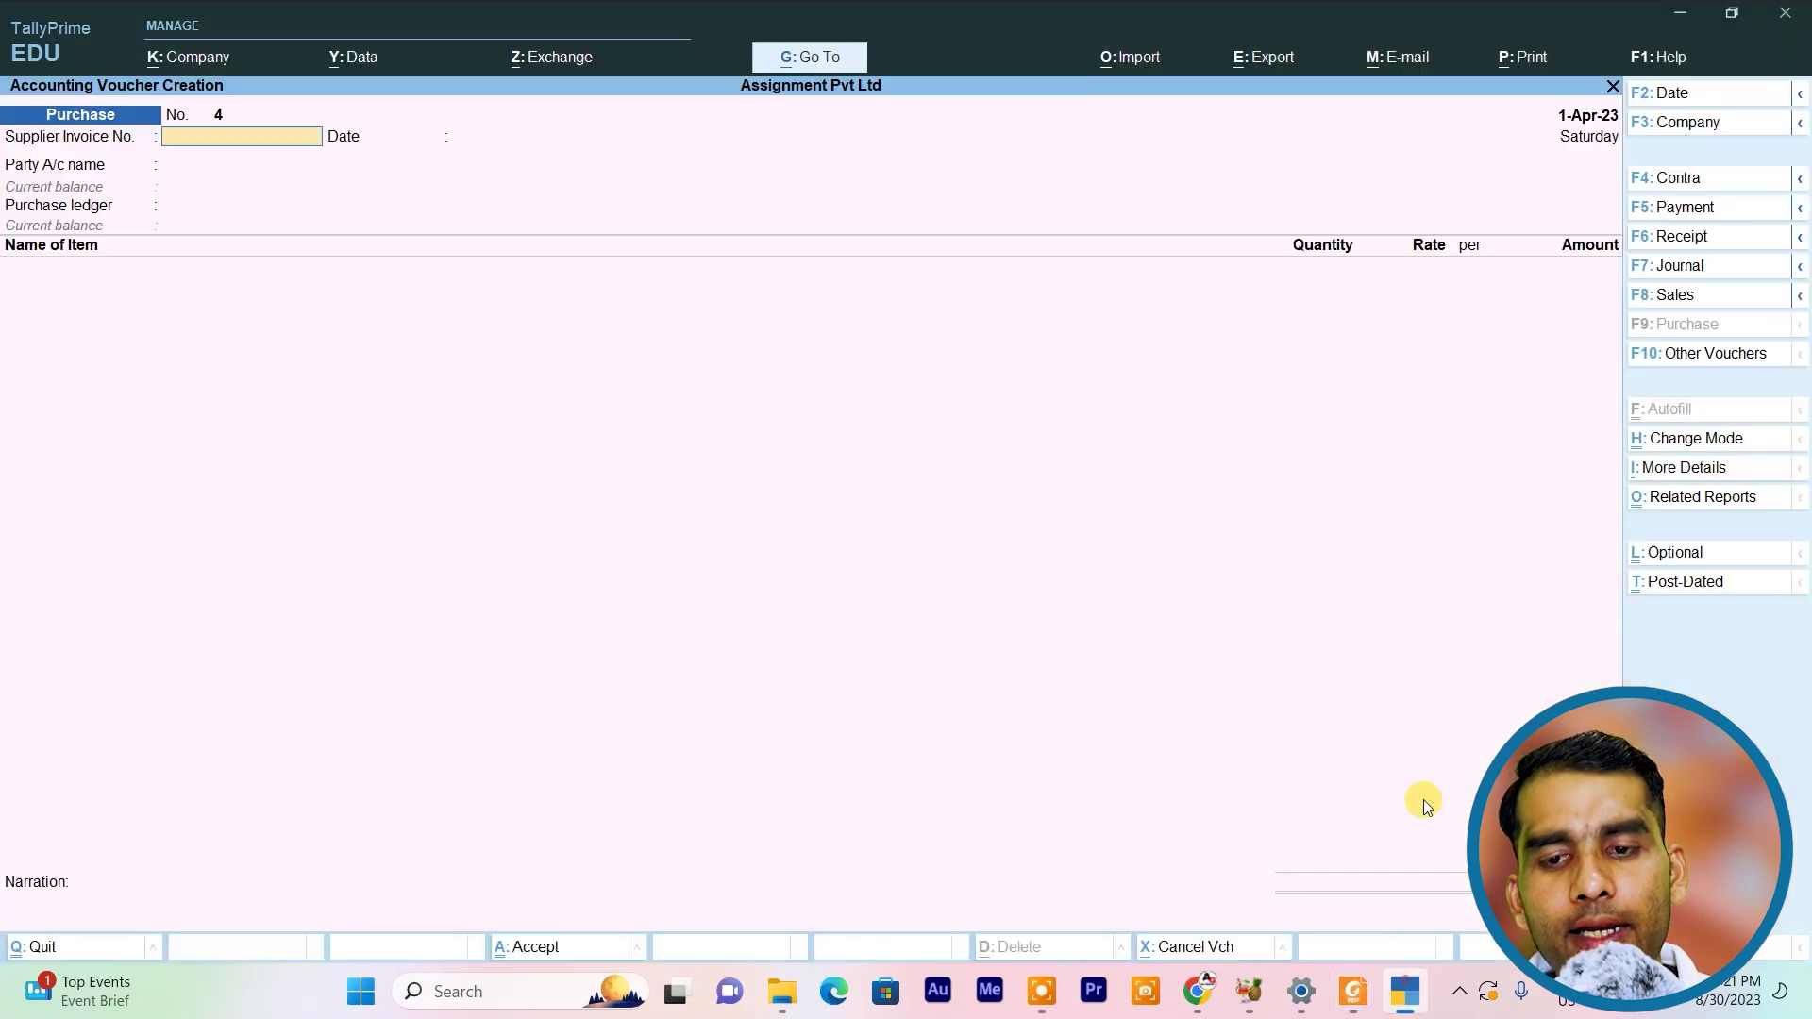
pyautogui.click(1656, 296)
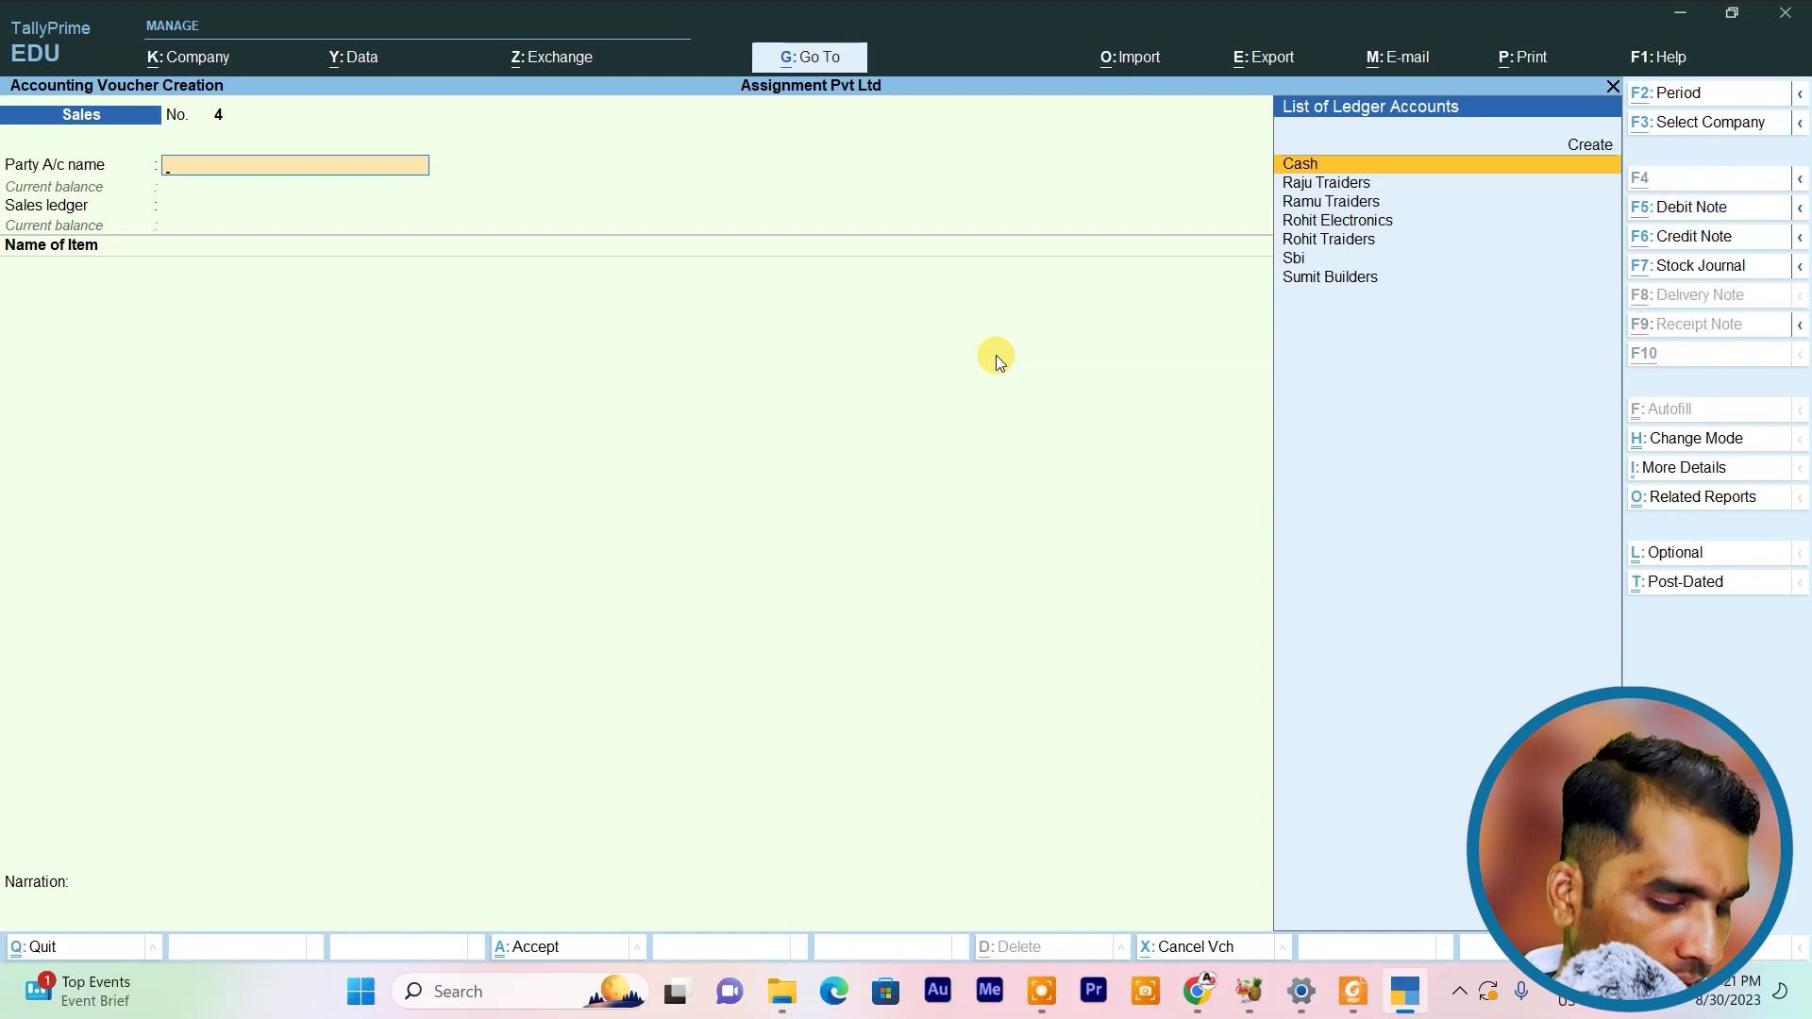
pyautogui.hotkey('alt', 'Tab')
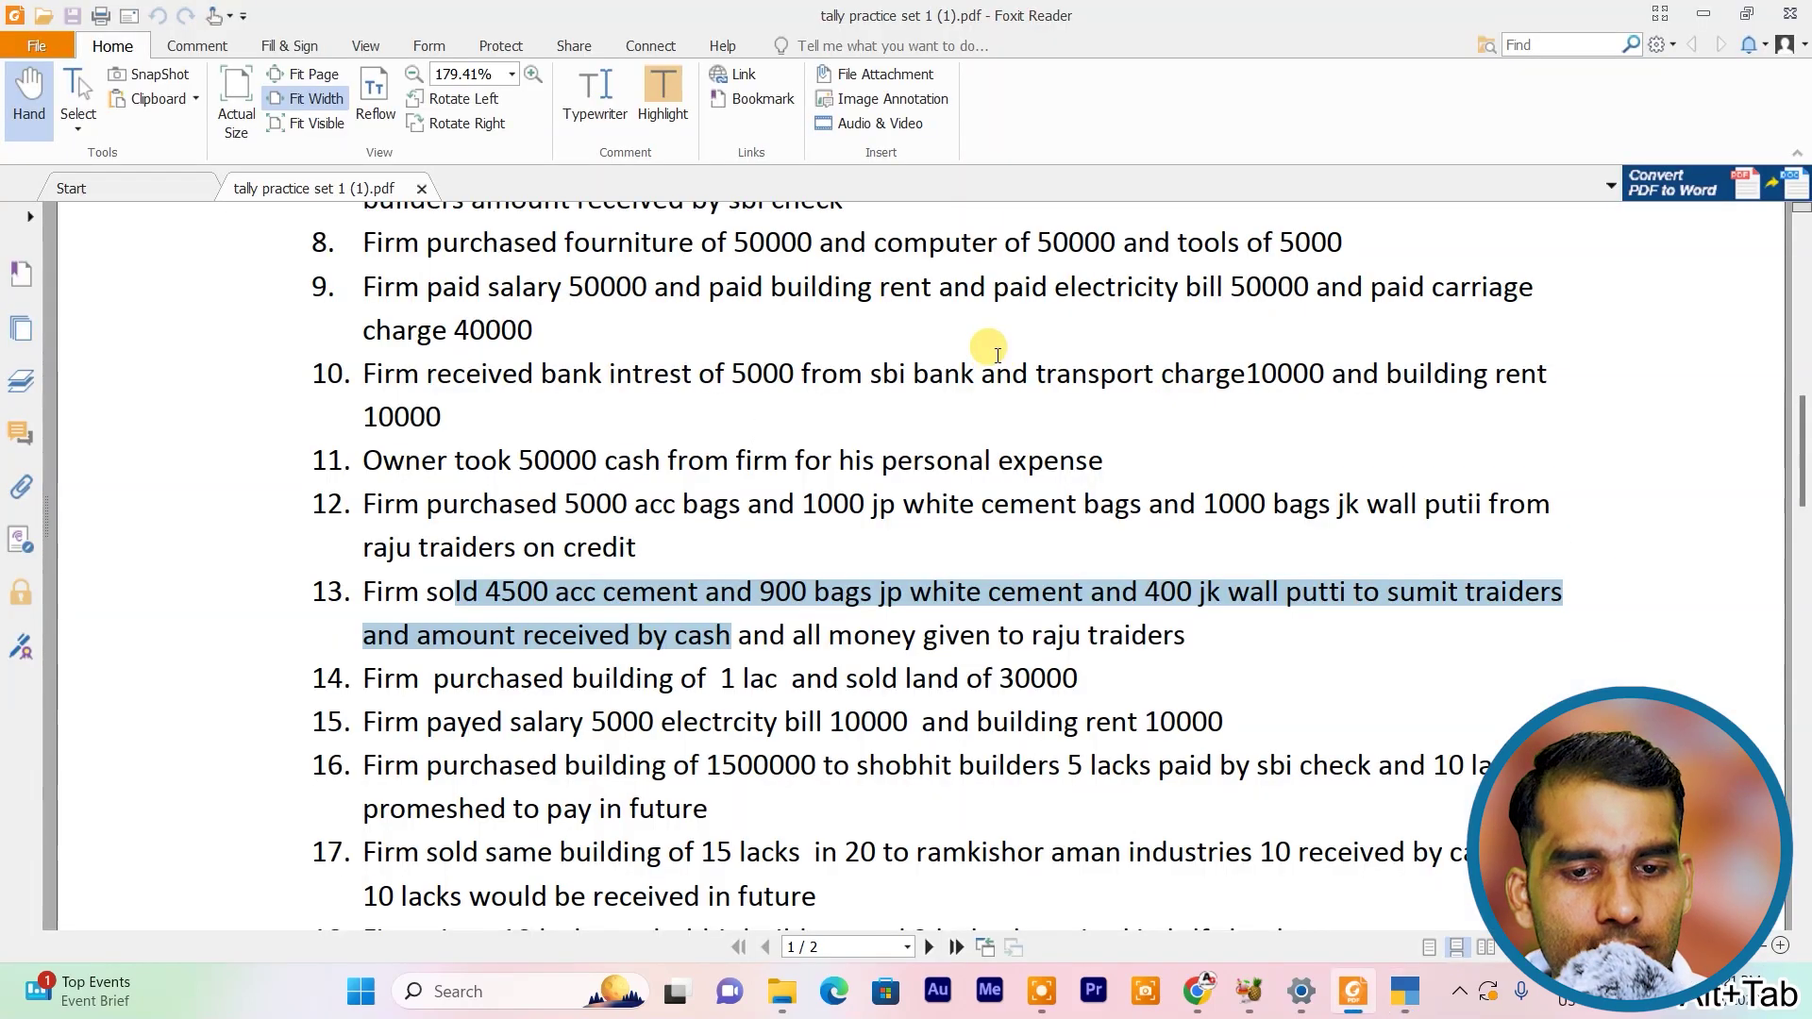
pyautogui.hotkey('alt', 'Tab')
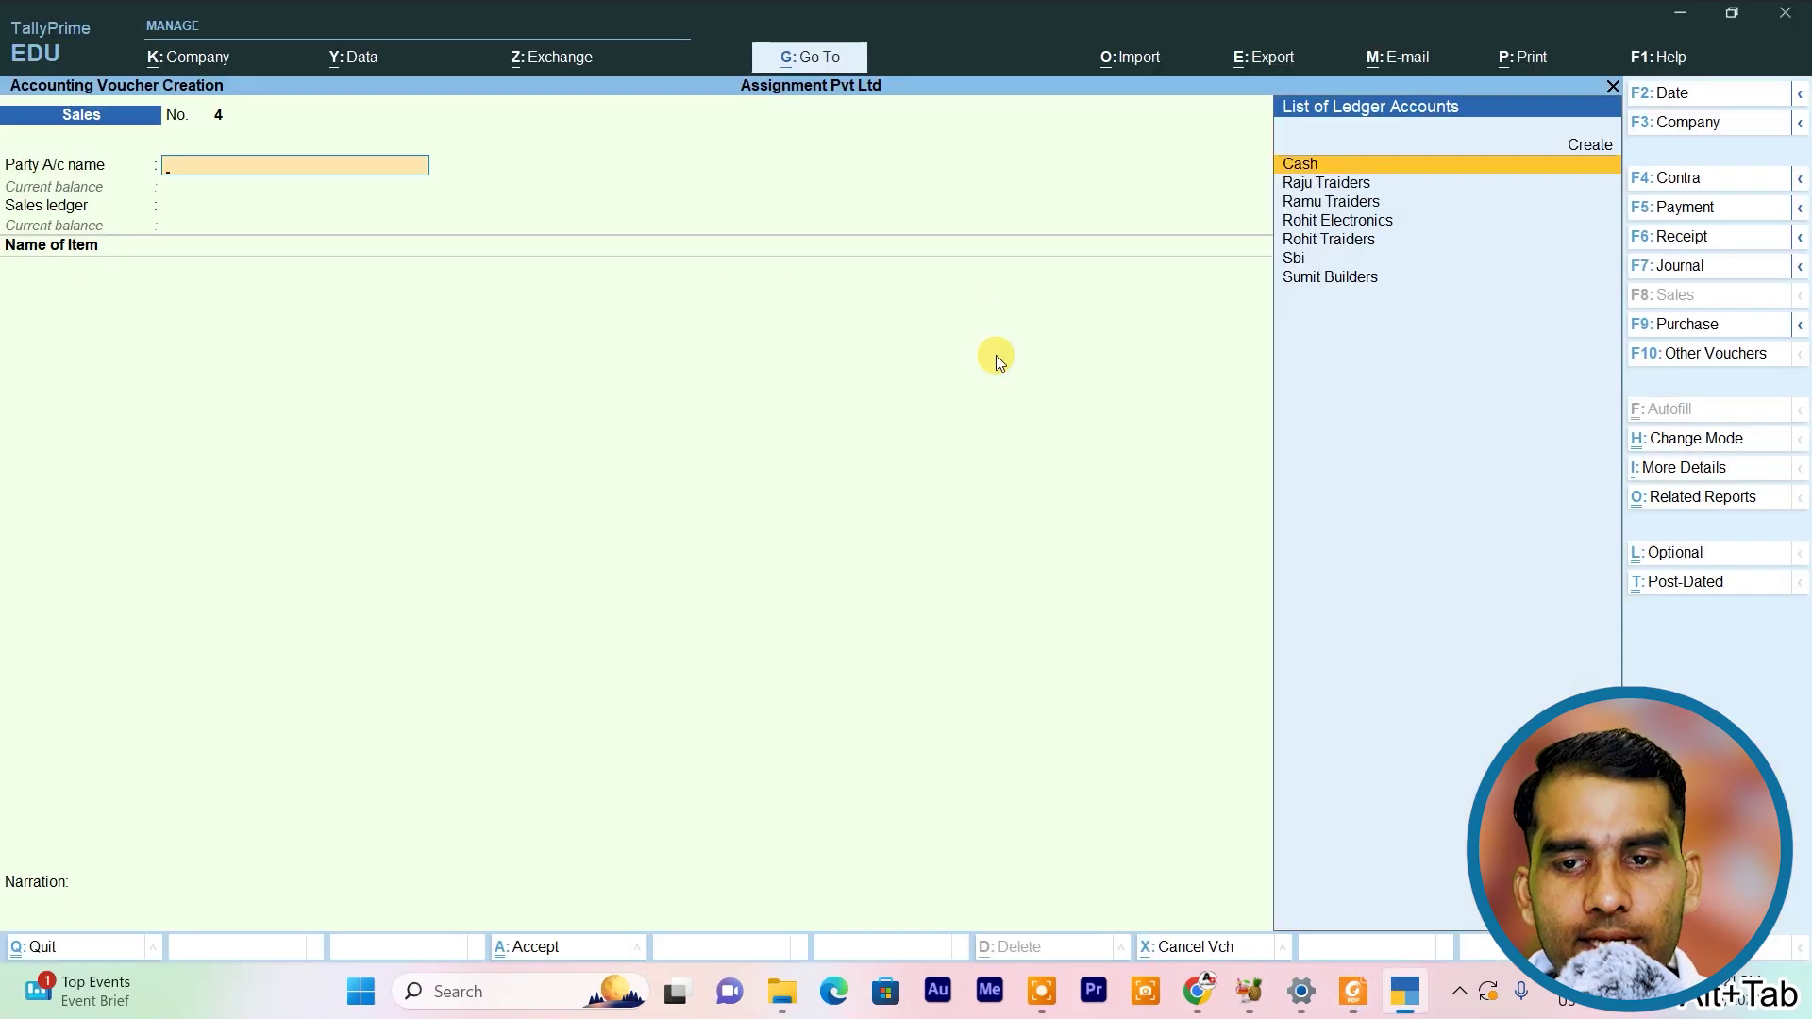
# Set the sales voucher's party account to Cash and leave all the dispatch details blank
pyautogui.press('Down')
pyautogui.press('Down')
pyautogui.press('Up')
pyautogui.press('Up')
pyautogui.press('Return')
pyautogui.press('Return')
pyautogui.press('Return')
pyautogui.press('Return')
pyautogui.press('Return')
pyautogui.press('Return')
pyautogui.press('Return')
pyautogui.press('Return')
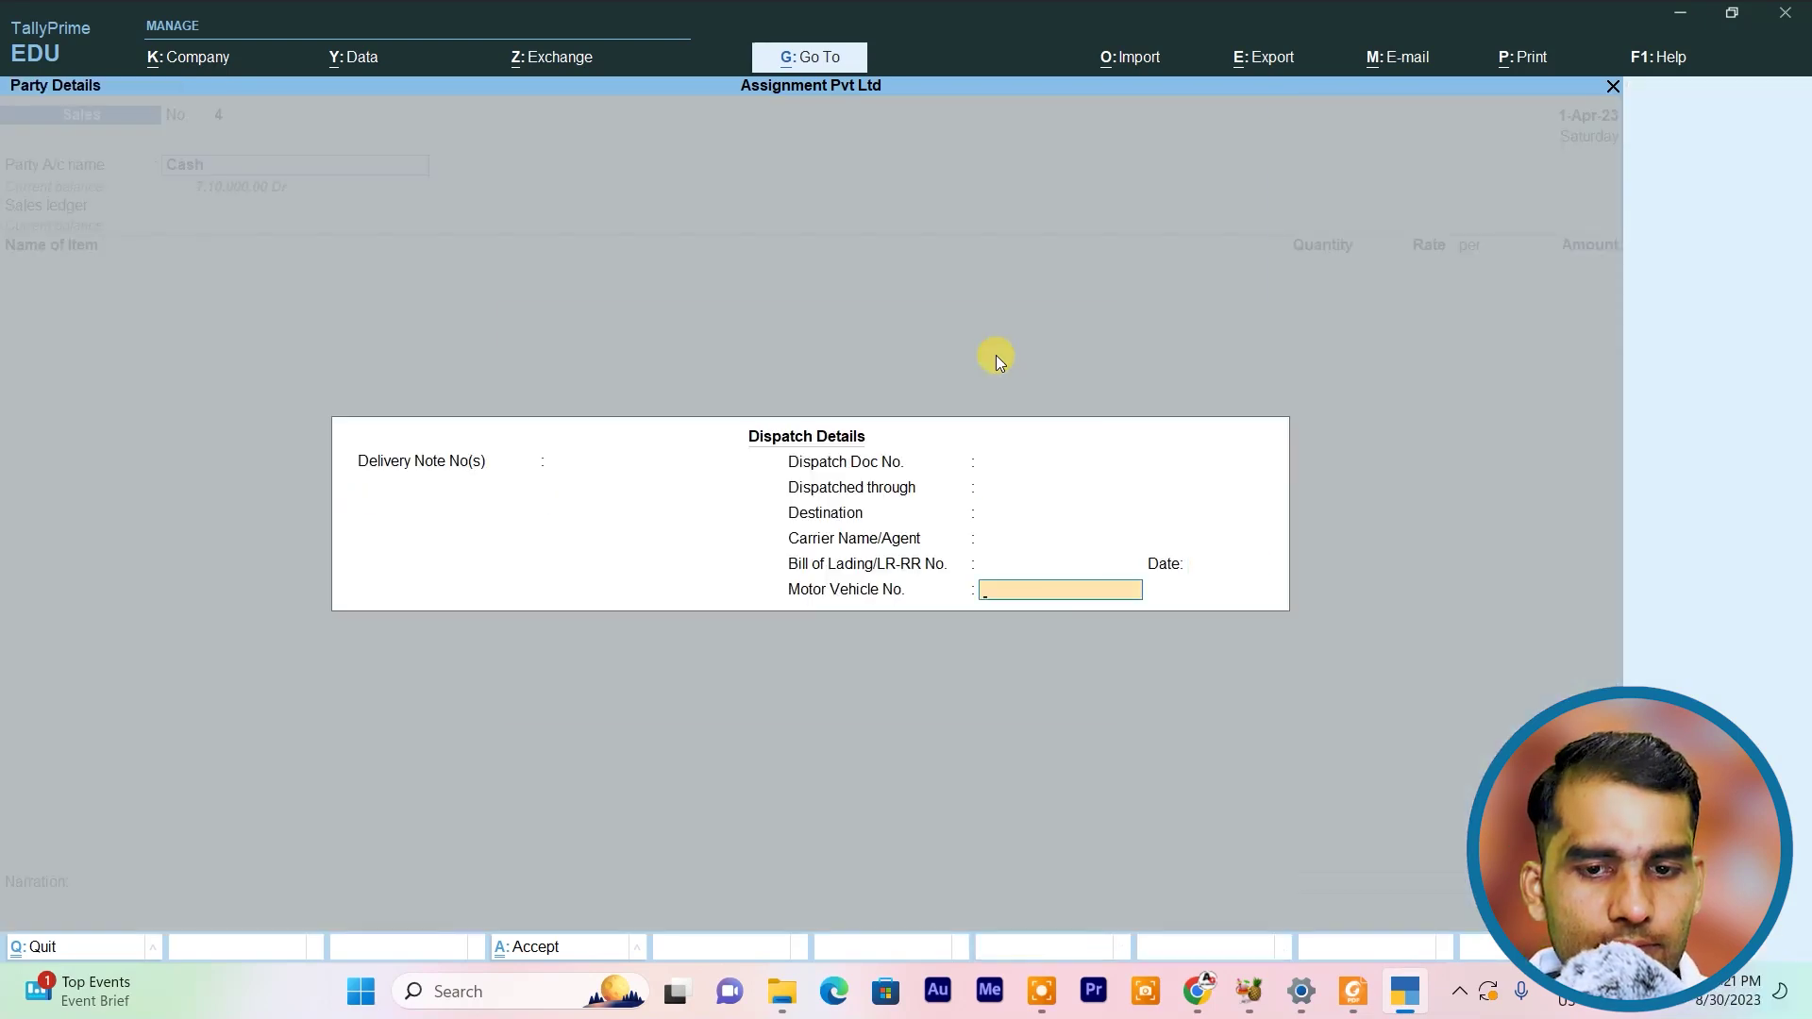
pyautogui.press('Return')
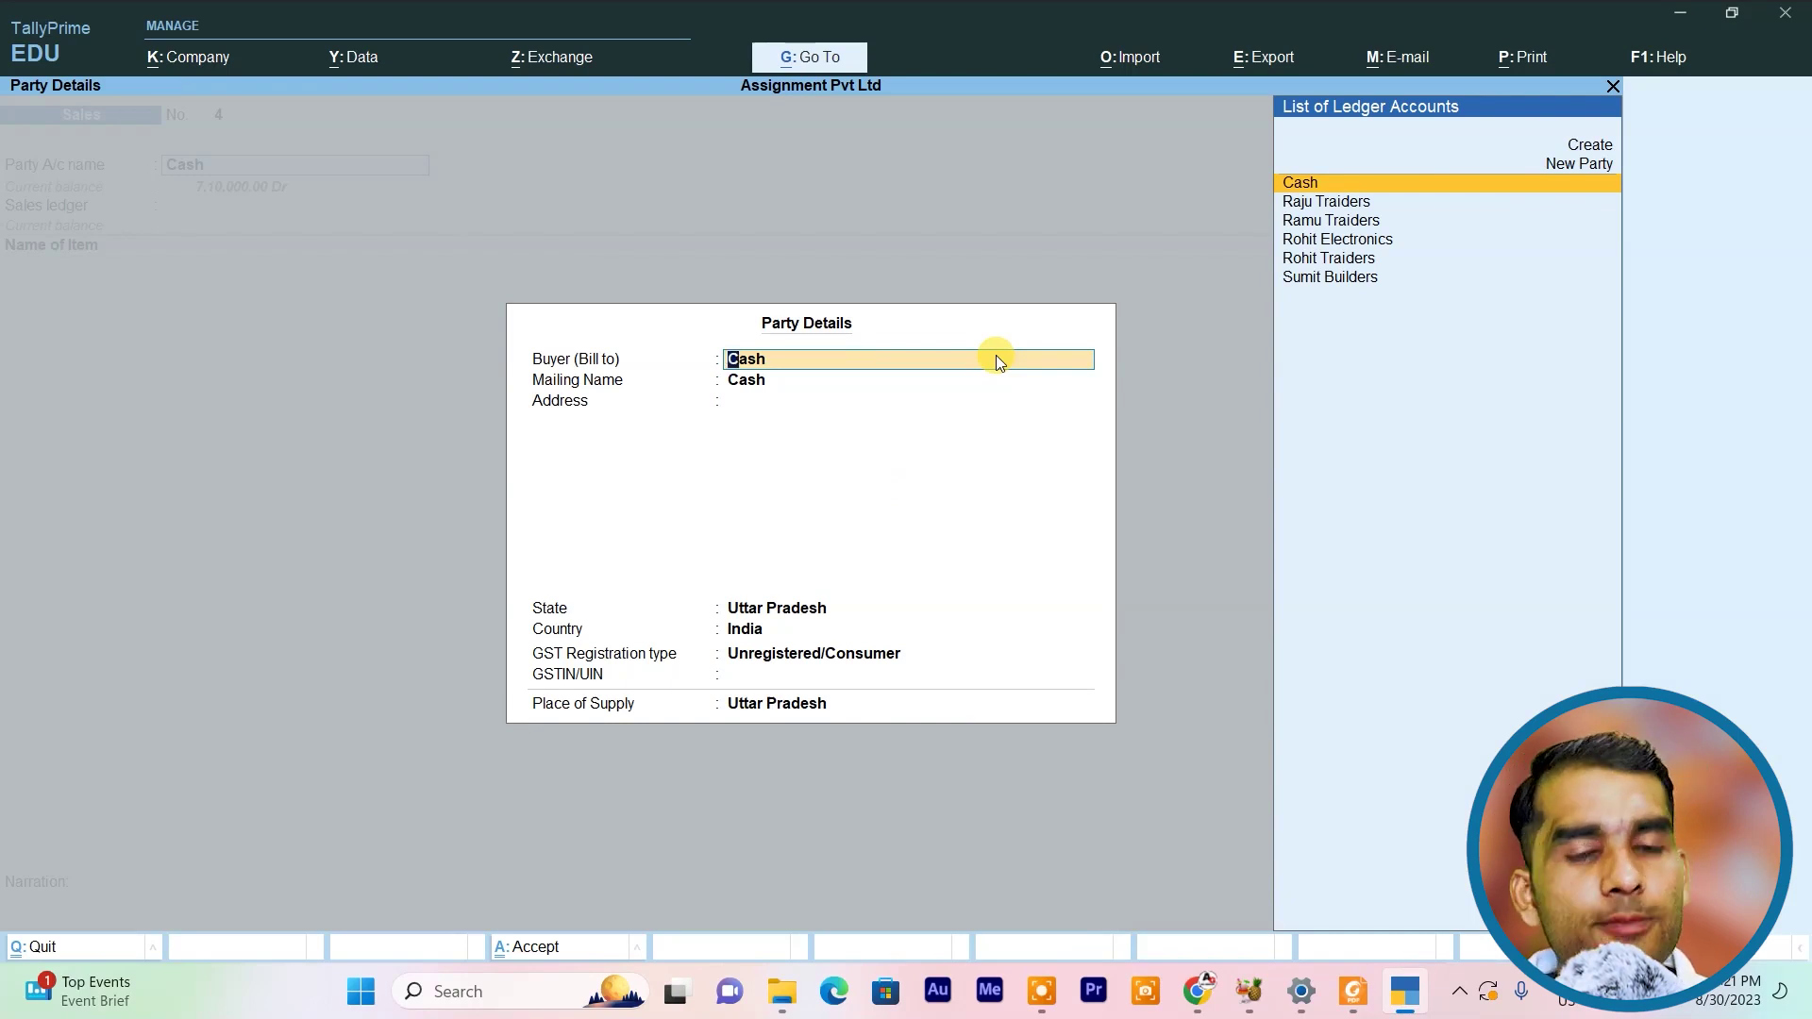
# Create the ledger Sumit Traiders under Sundry Debtors as the buyer, checking the name in the PDF, and accept the party details
pyautogui.hotkey('alt', 'Tab')
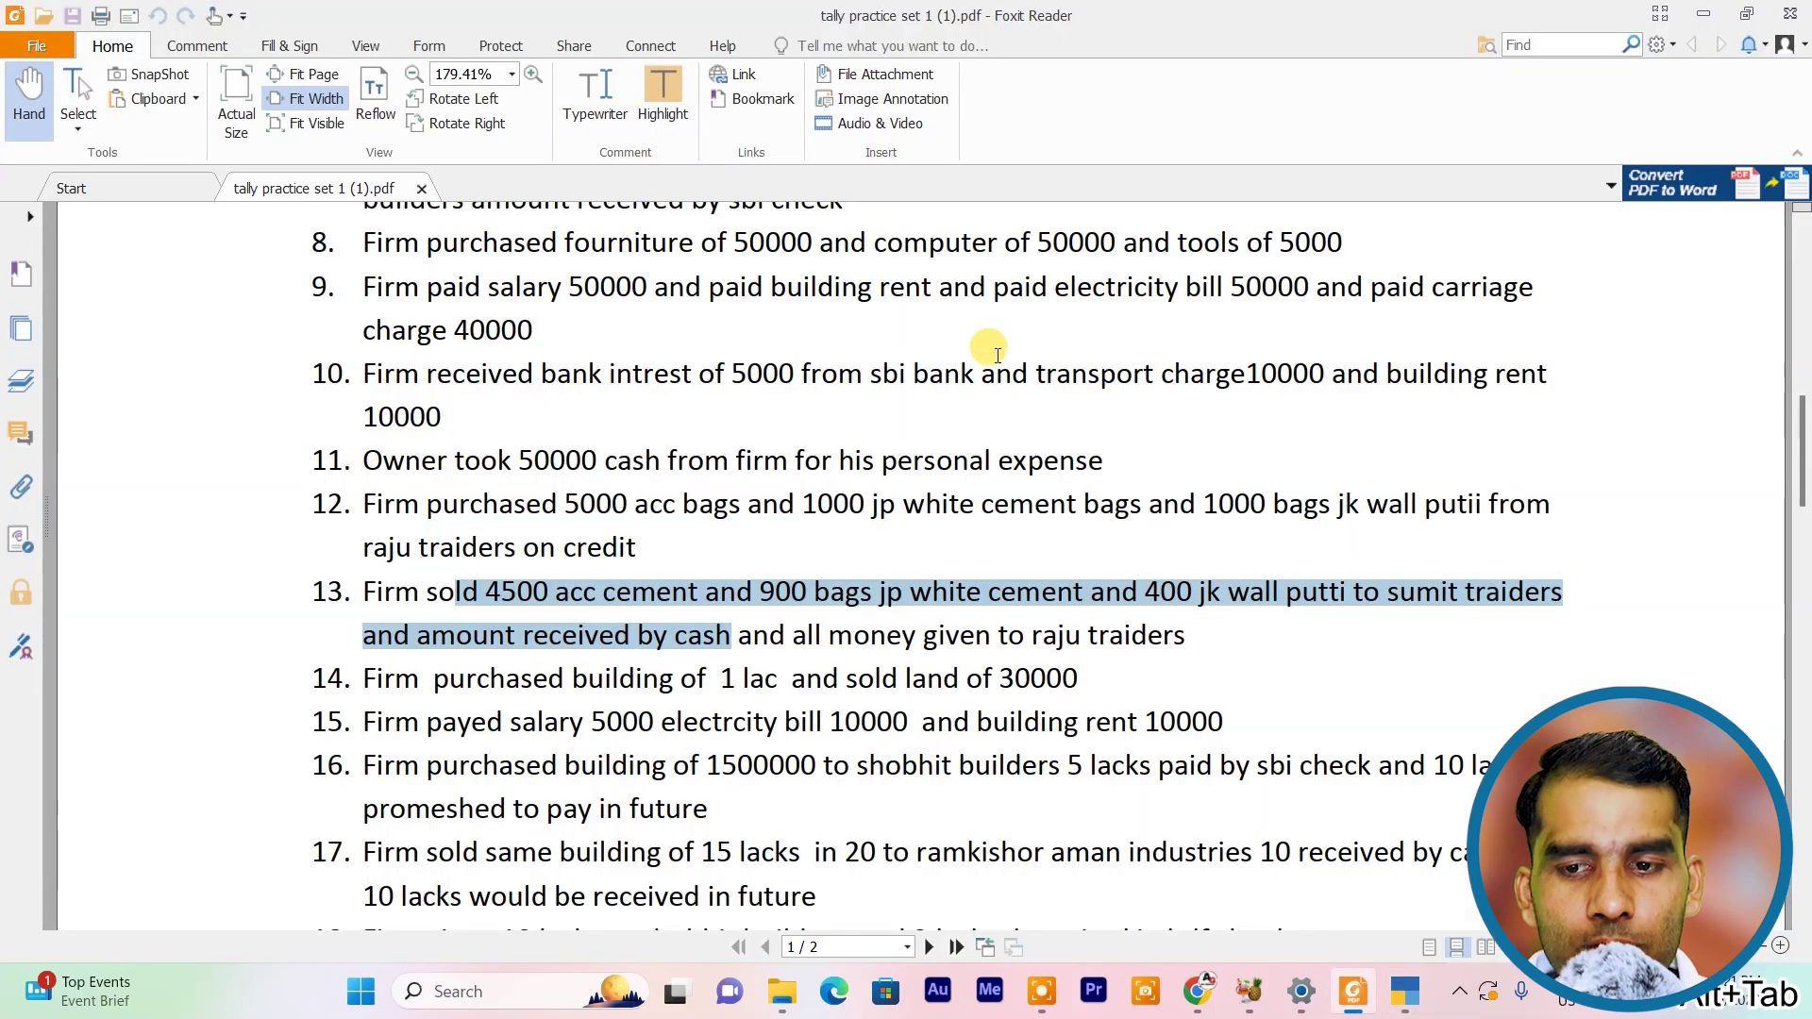
pyautogui.hotkey('alt', 'Tab')
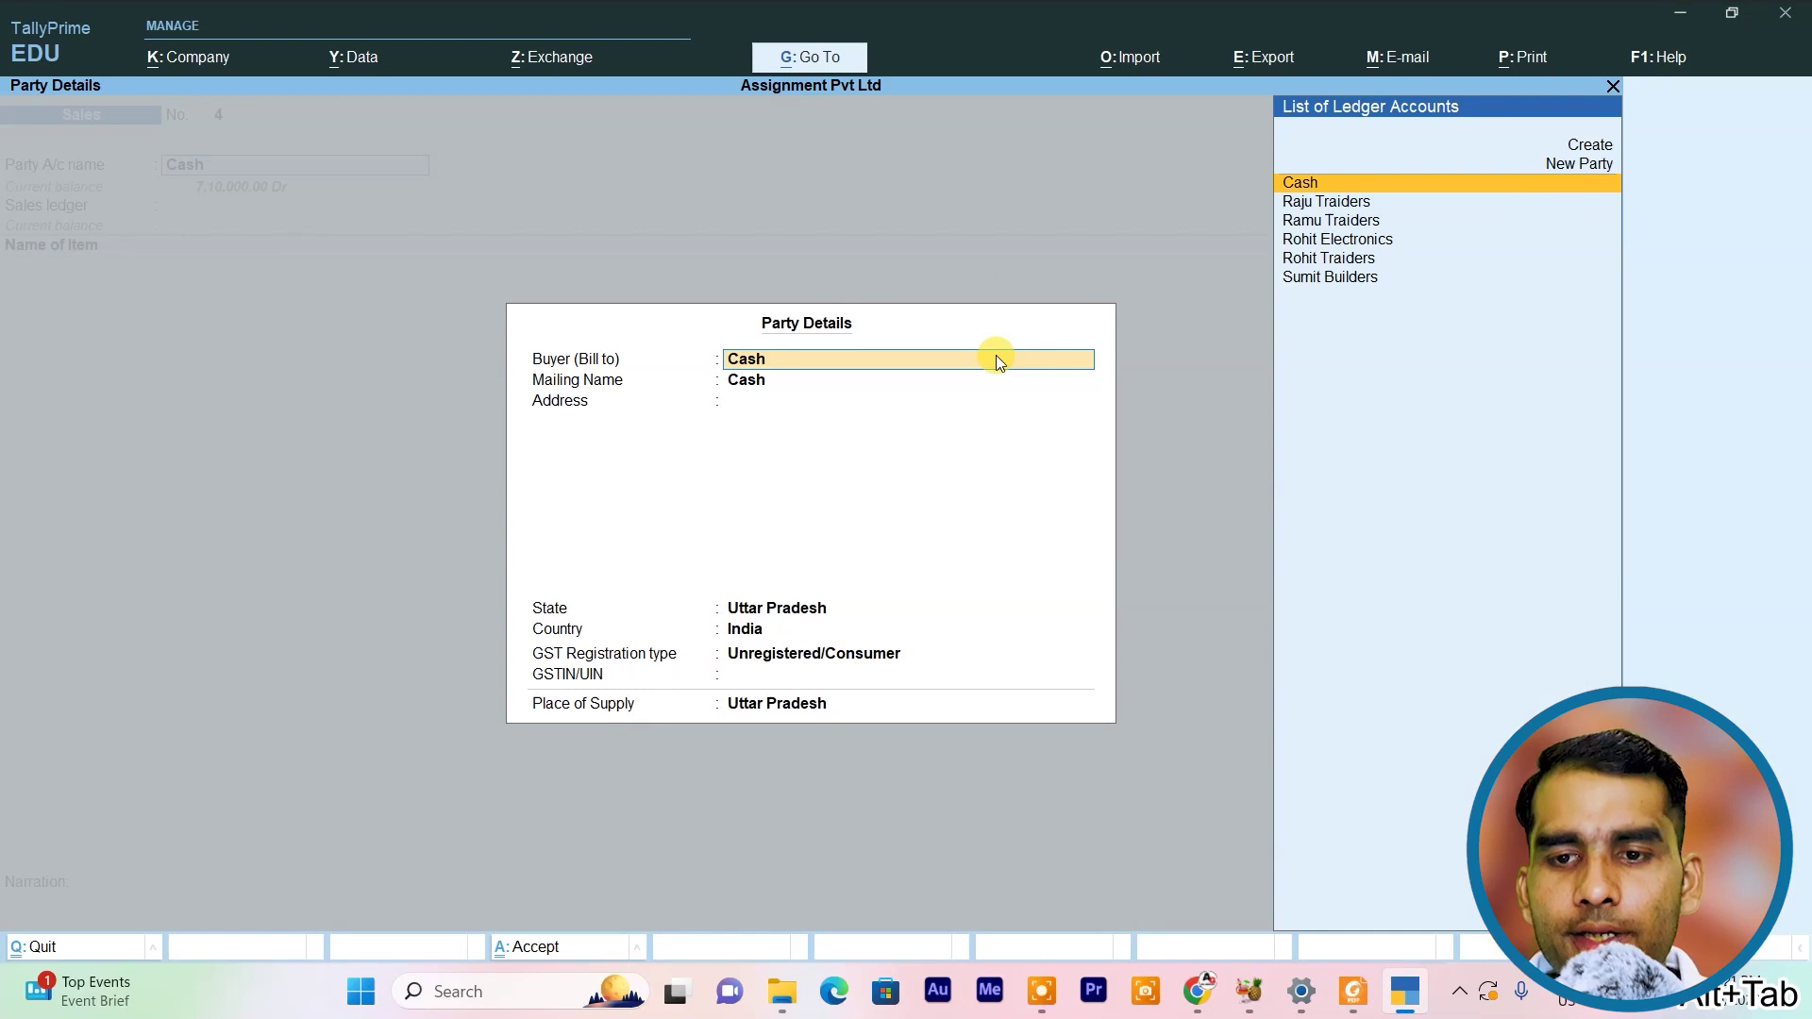
pyautogui.press('Up')
pyautogui.press('Up')
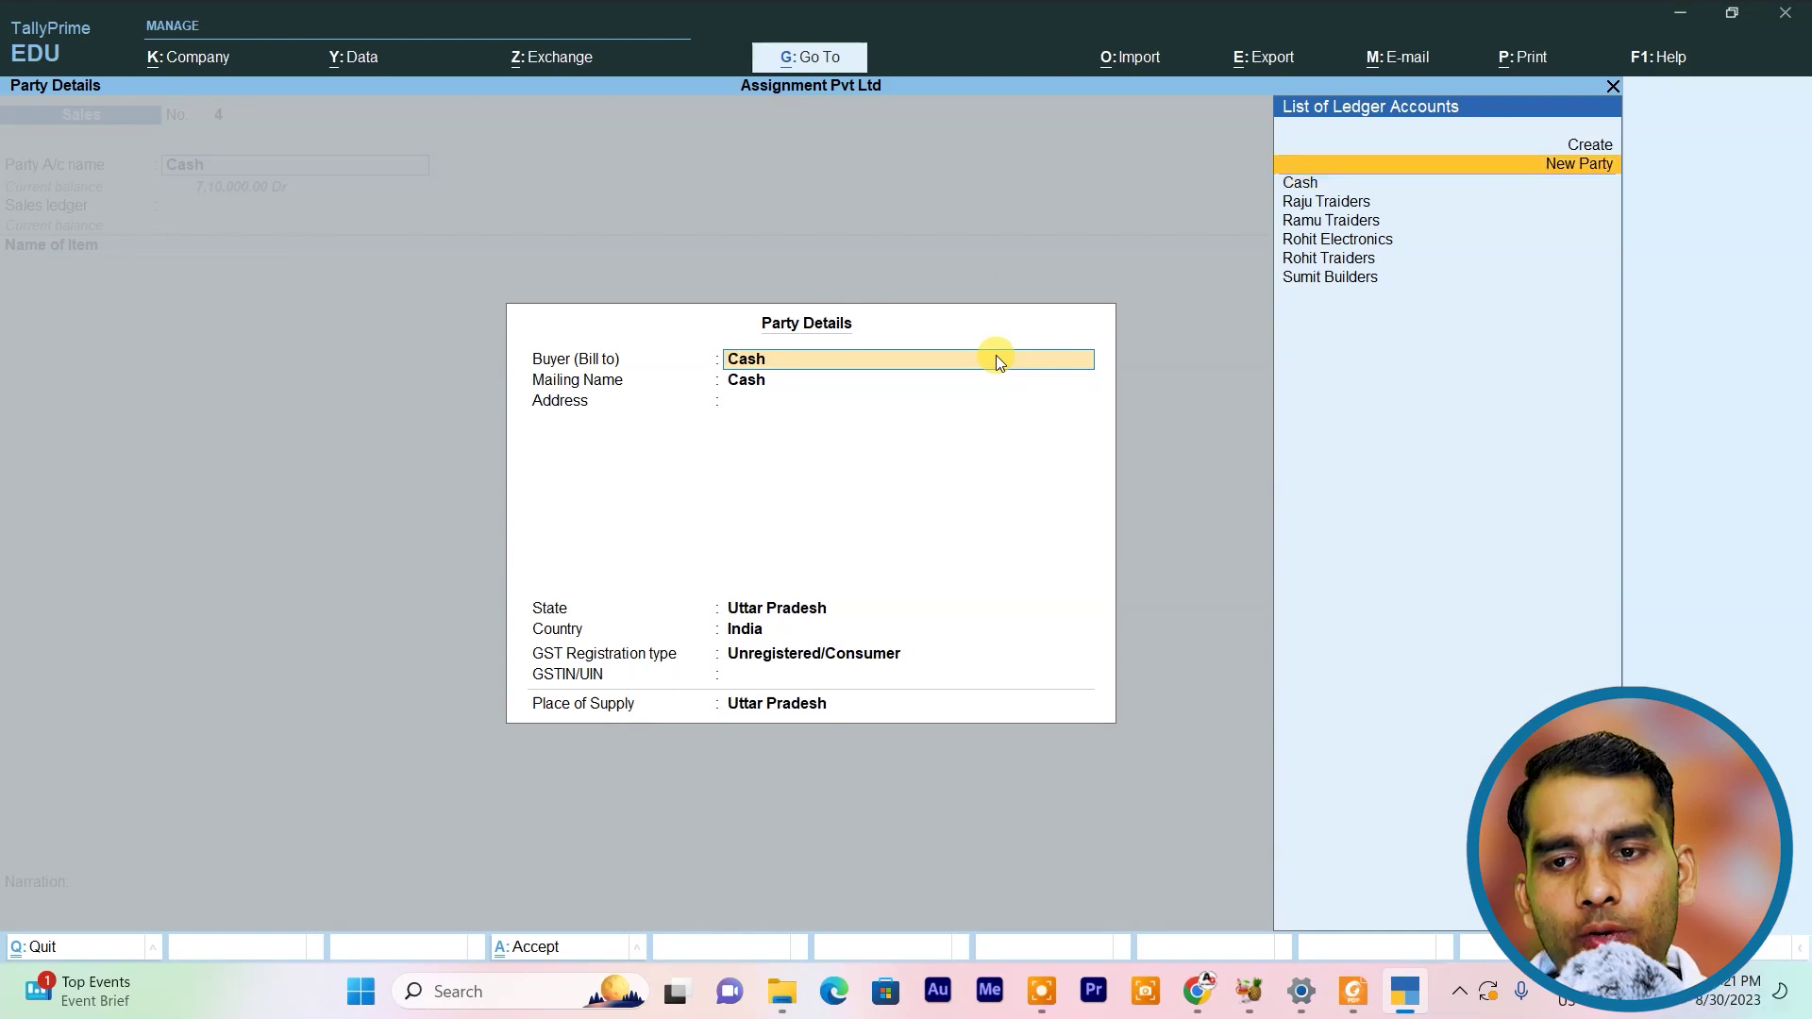
pyautogui.press('Return')
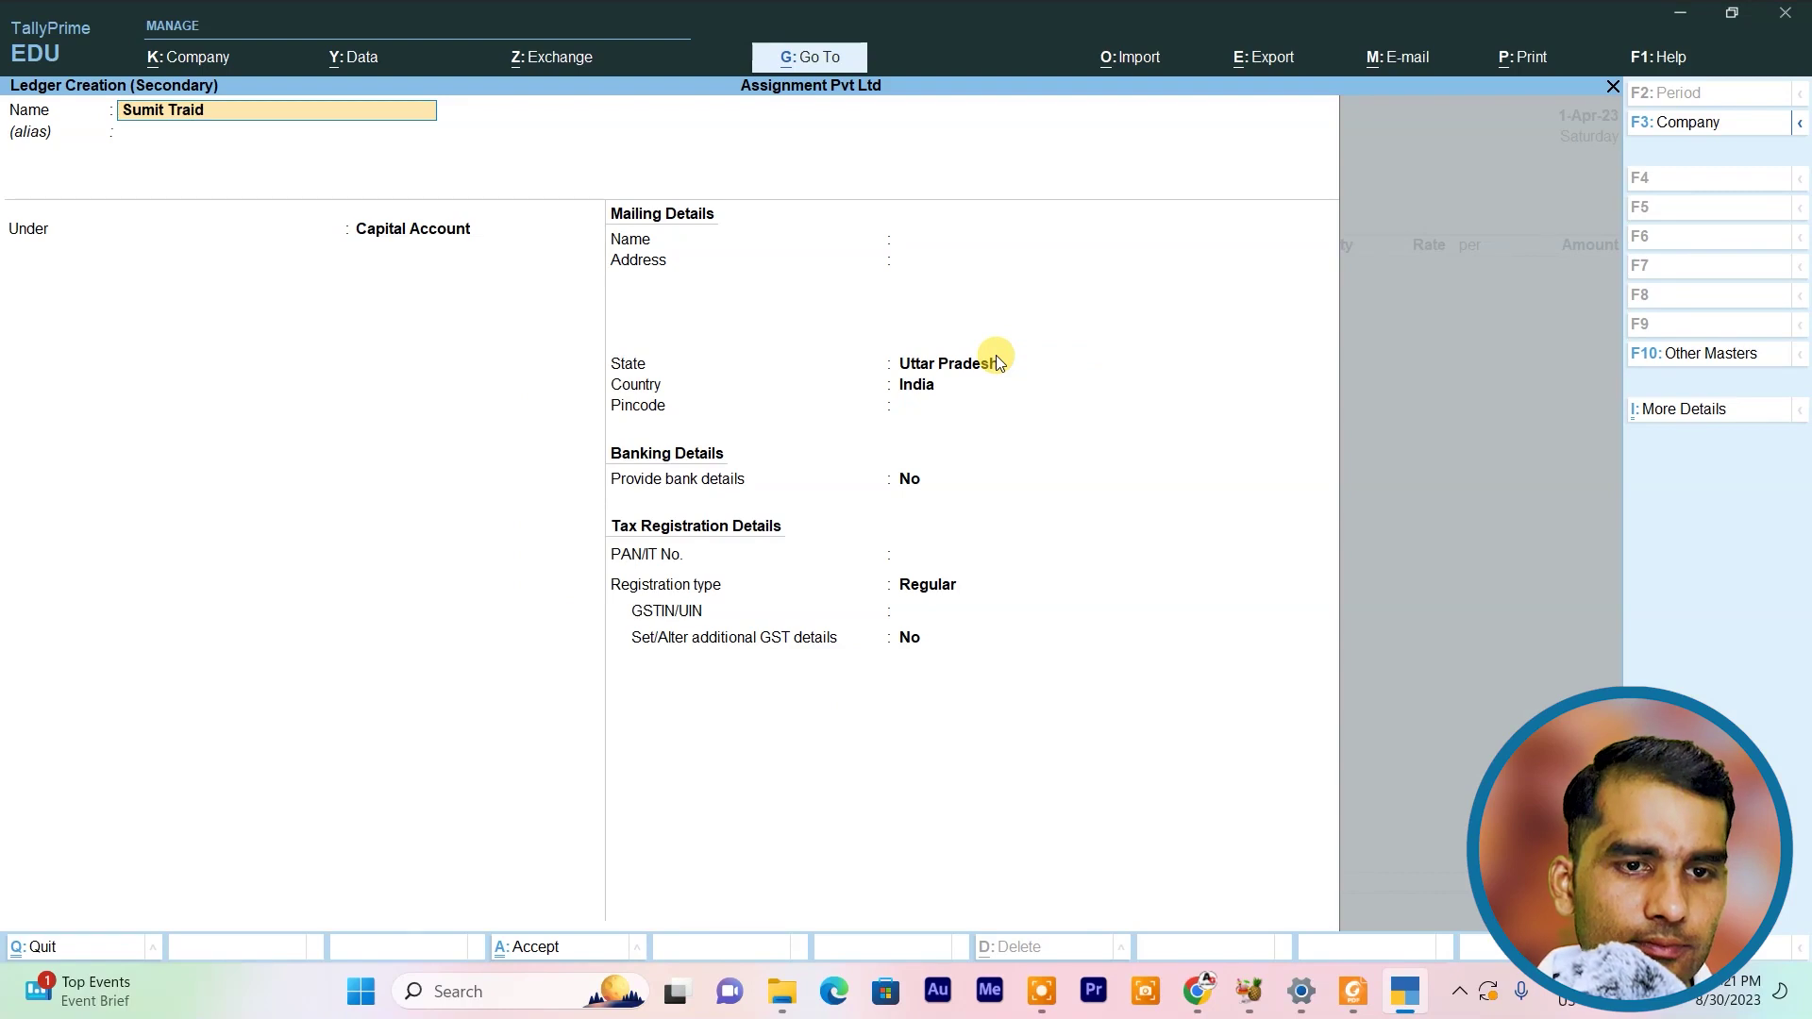
pyautogui.write('Sumit Traiders')
pyautogui.press('Return')
pyautogui.write('S')
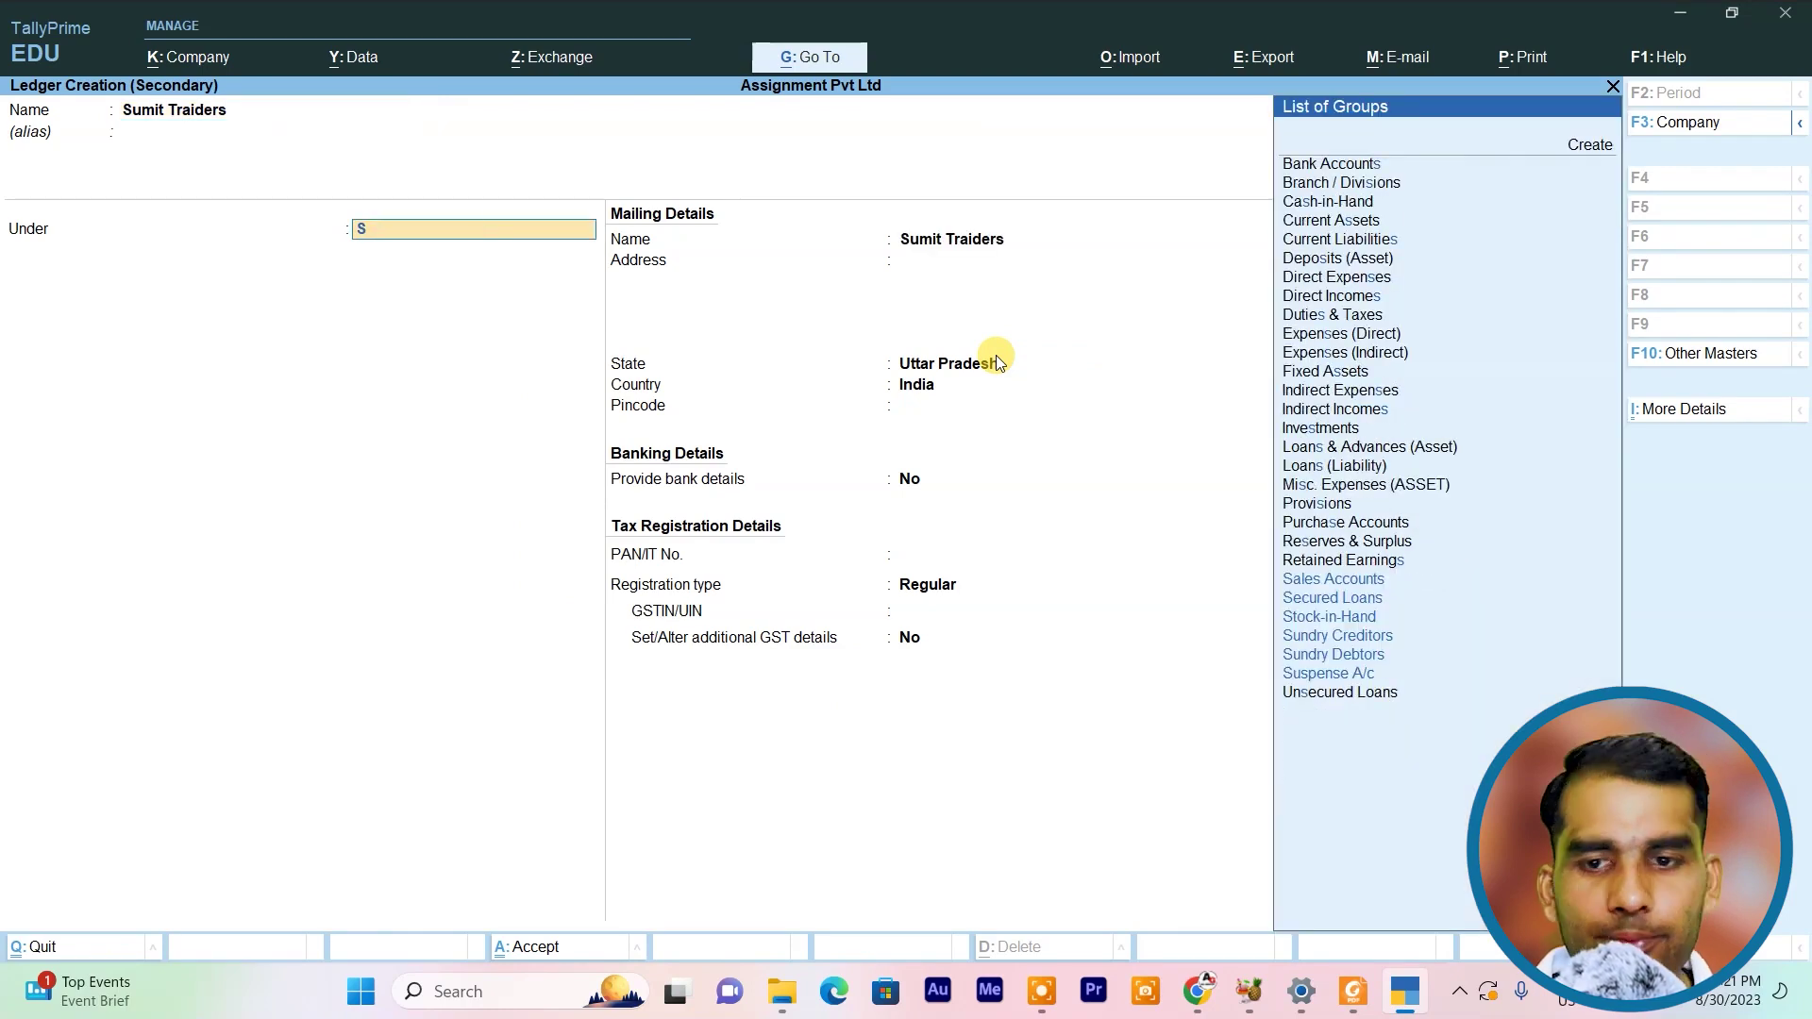
pyautogui.press('Down')
pyautogui.press('Down')
pyautogui.press('Down')
pyautogui.press('Down')
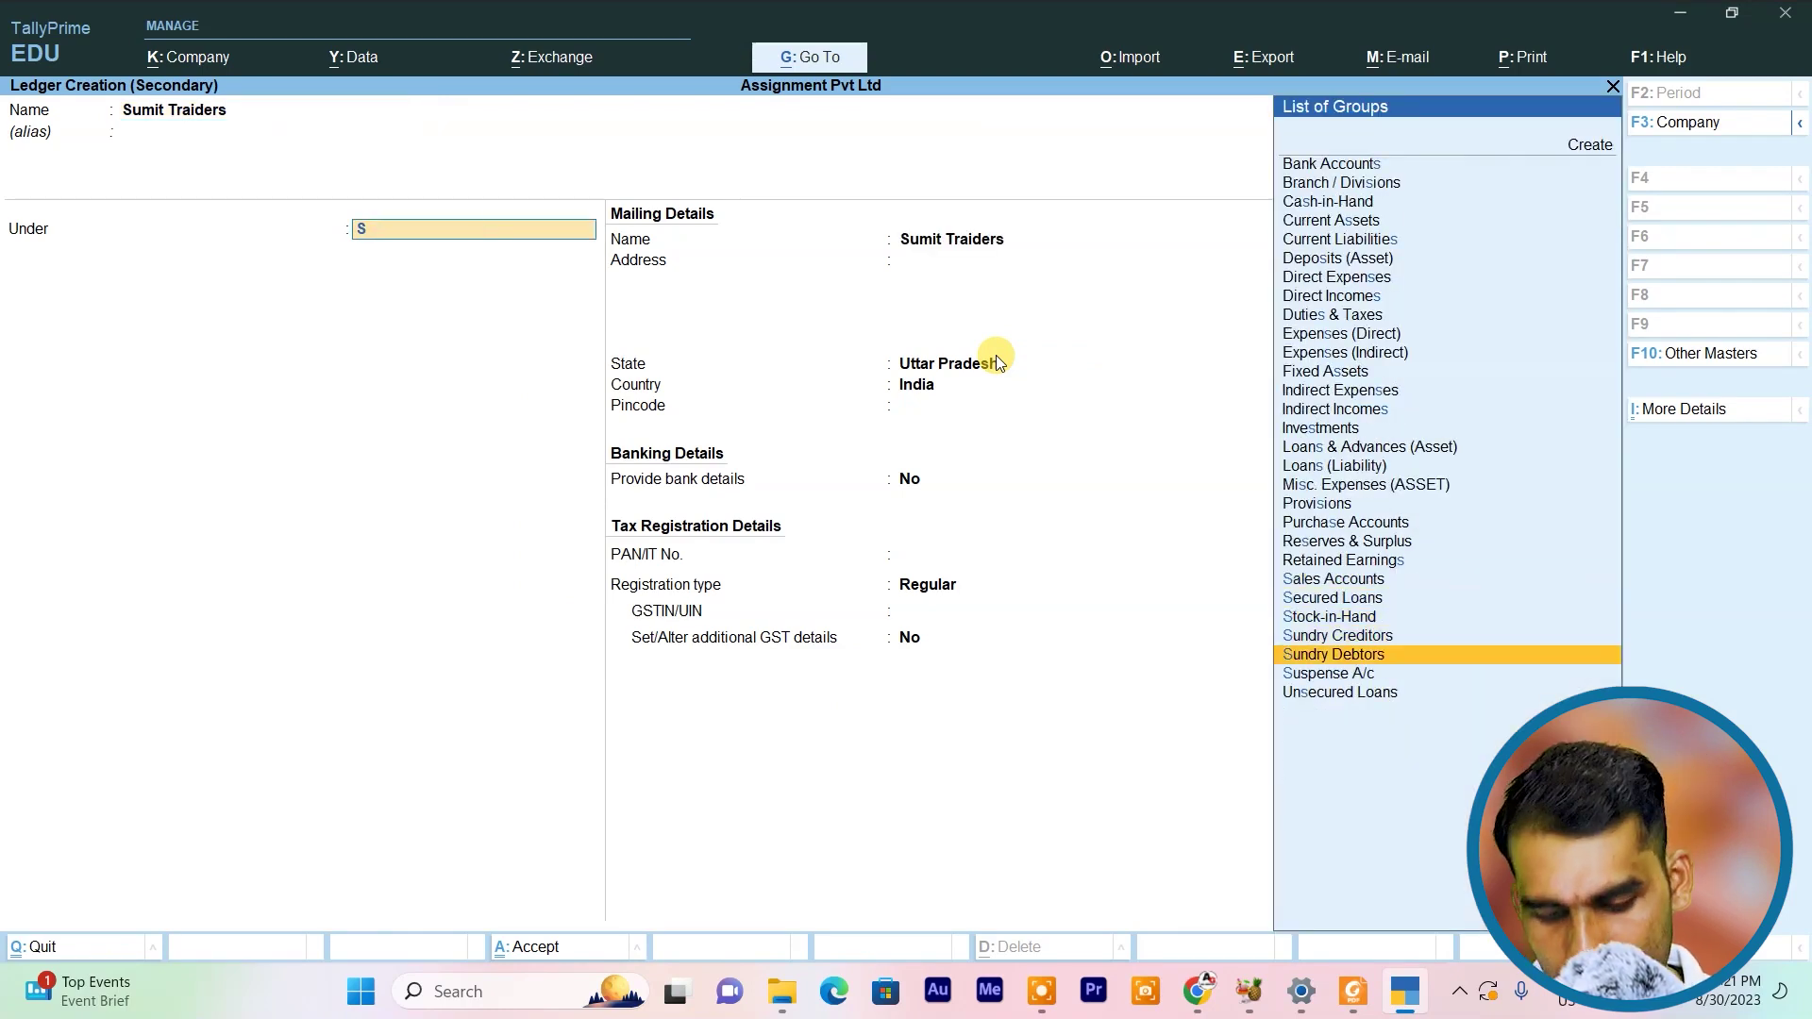
pyautogui.press('Return')
pyautogui.hotkey('ctrl', 'a')
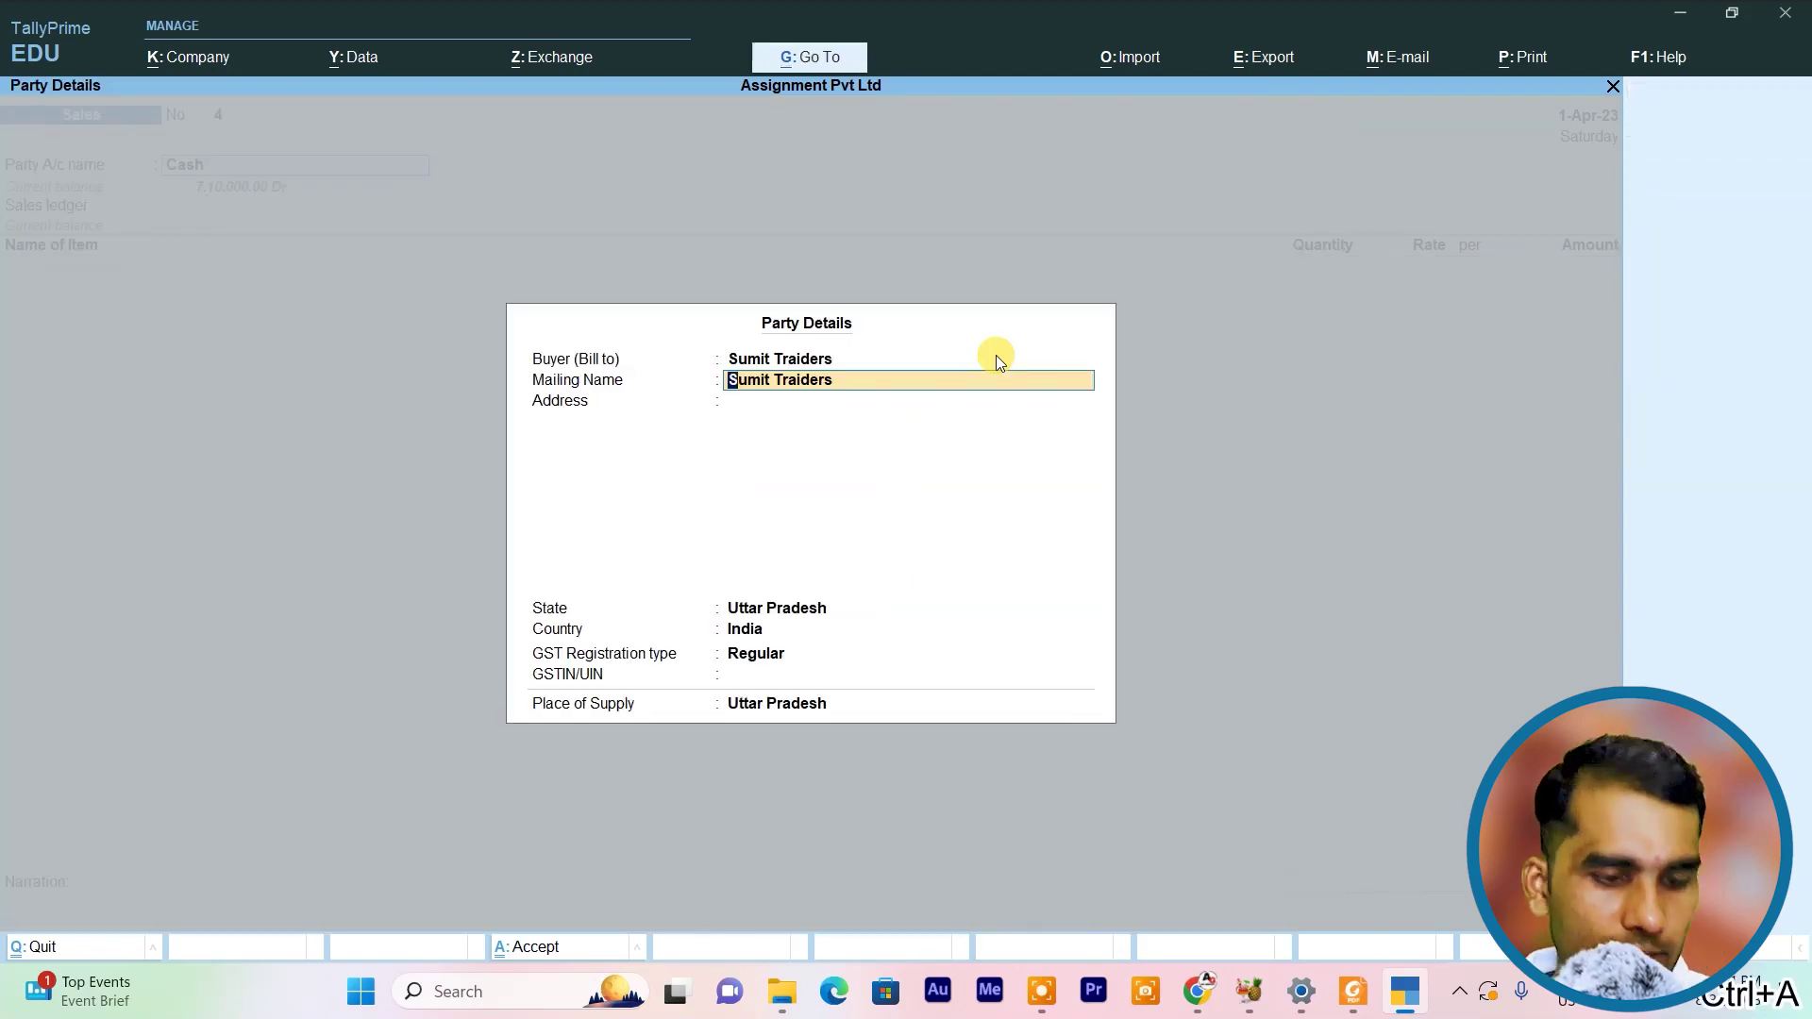
pyautogui.hotkey('ctrl', 'a')
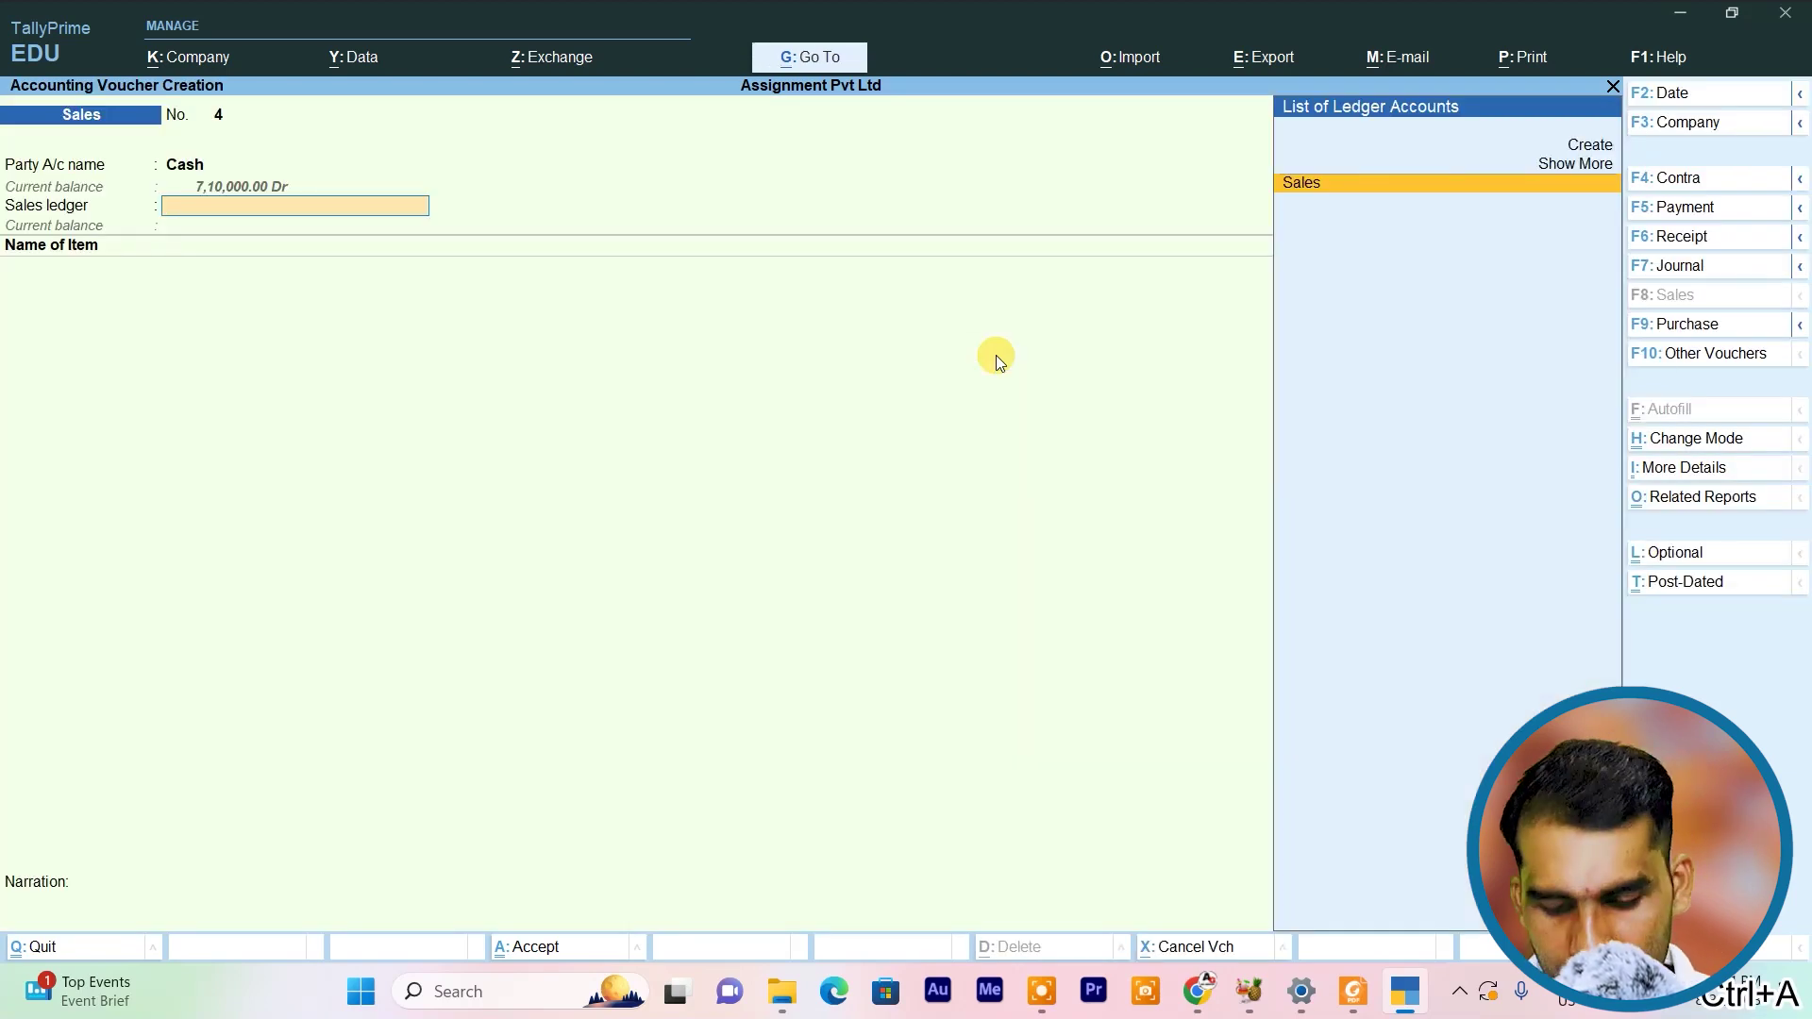
# Set the sales ledger to Sales and add 4,500 bags of Acc Cement, keeping the rate of 340
pyautogui.press('Return')
pyautogui.write('A')
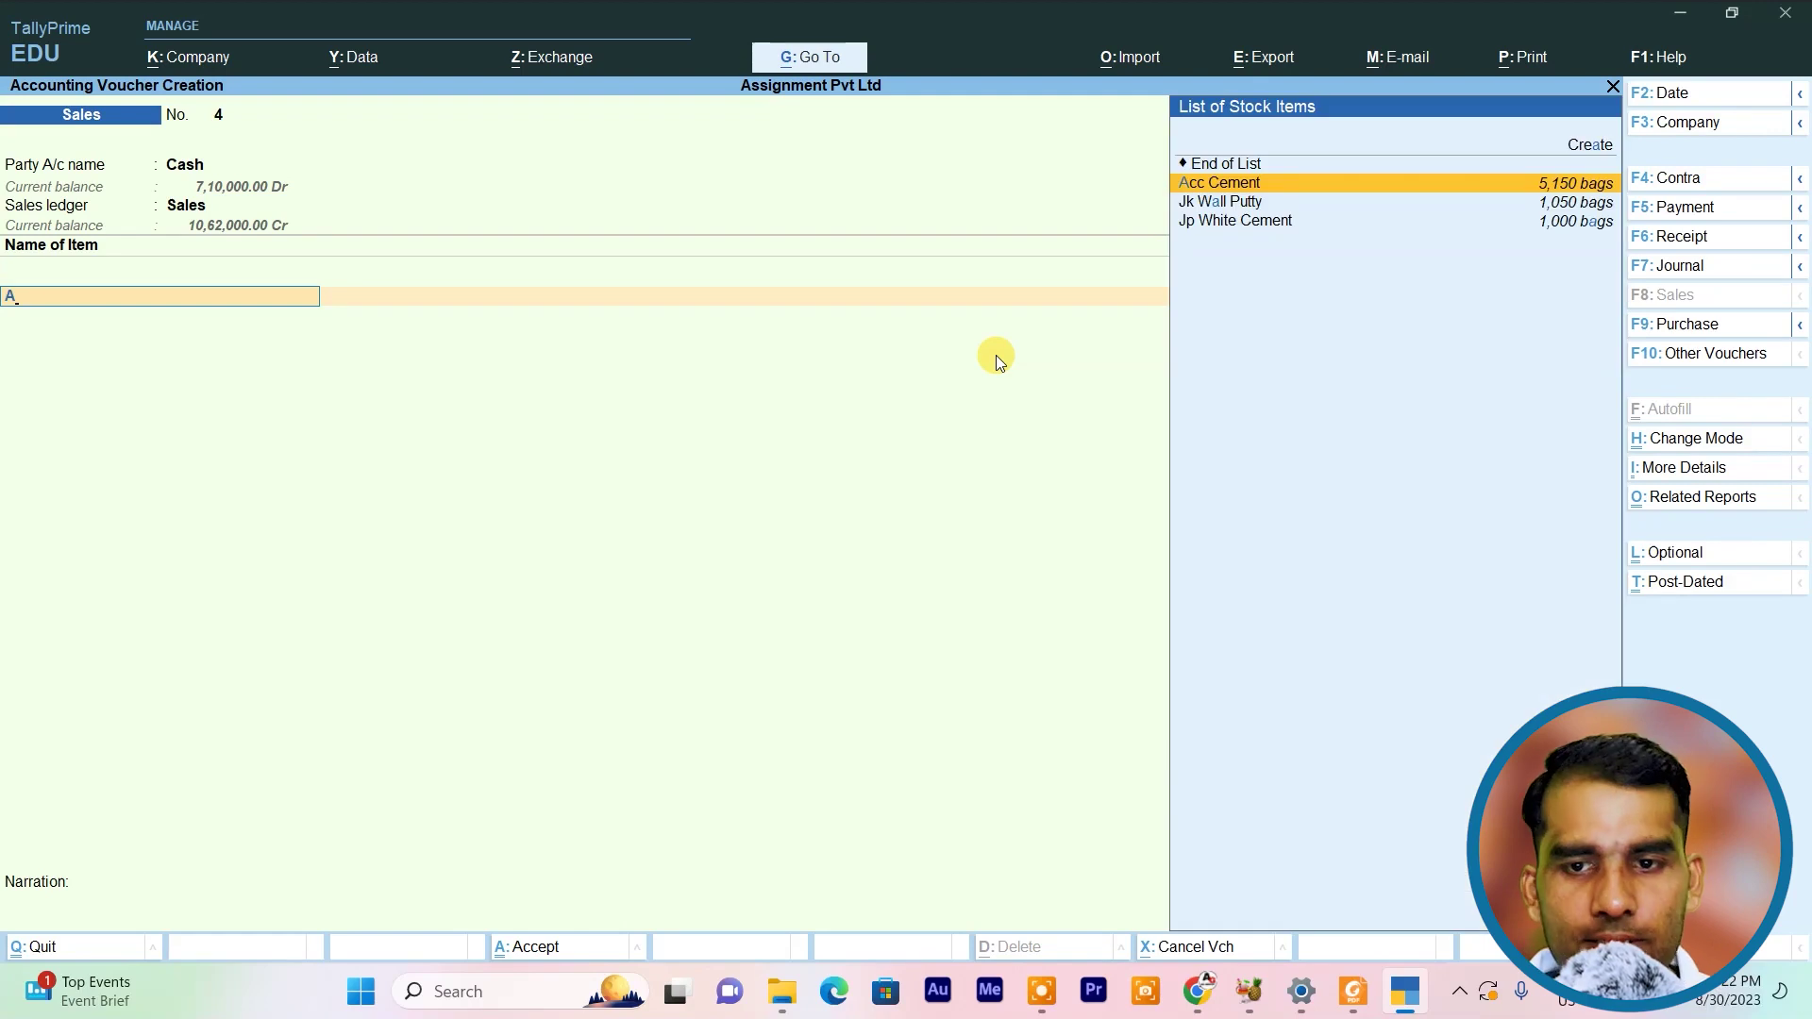
pyautogui.press('Return')
pyautogui.write('45')
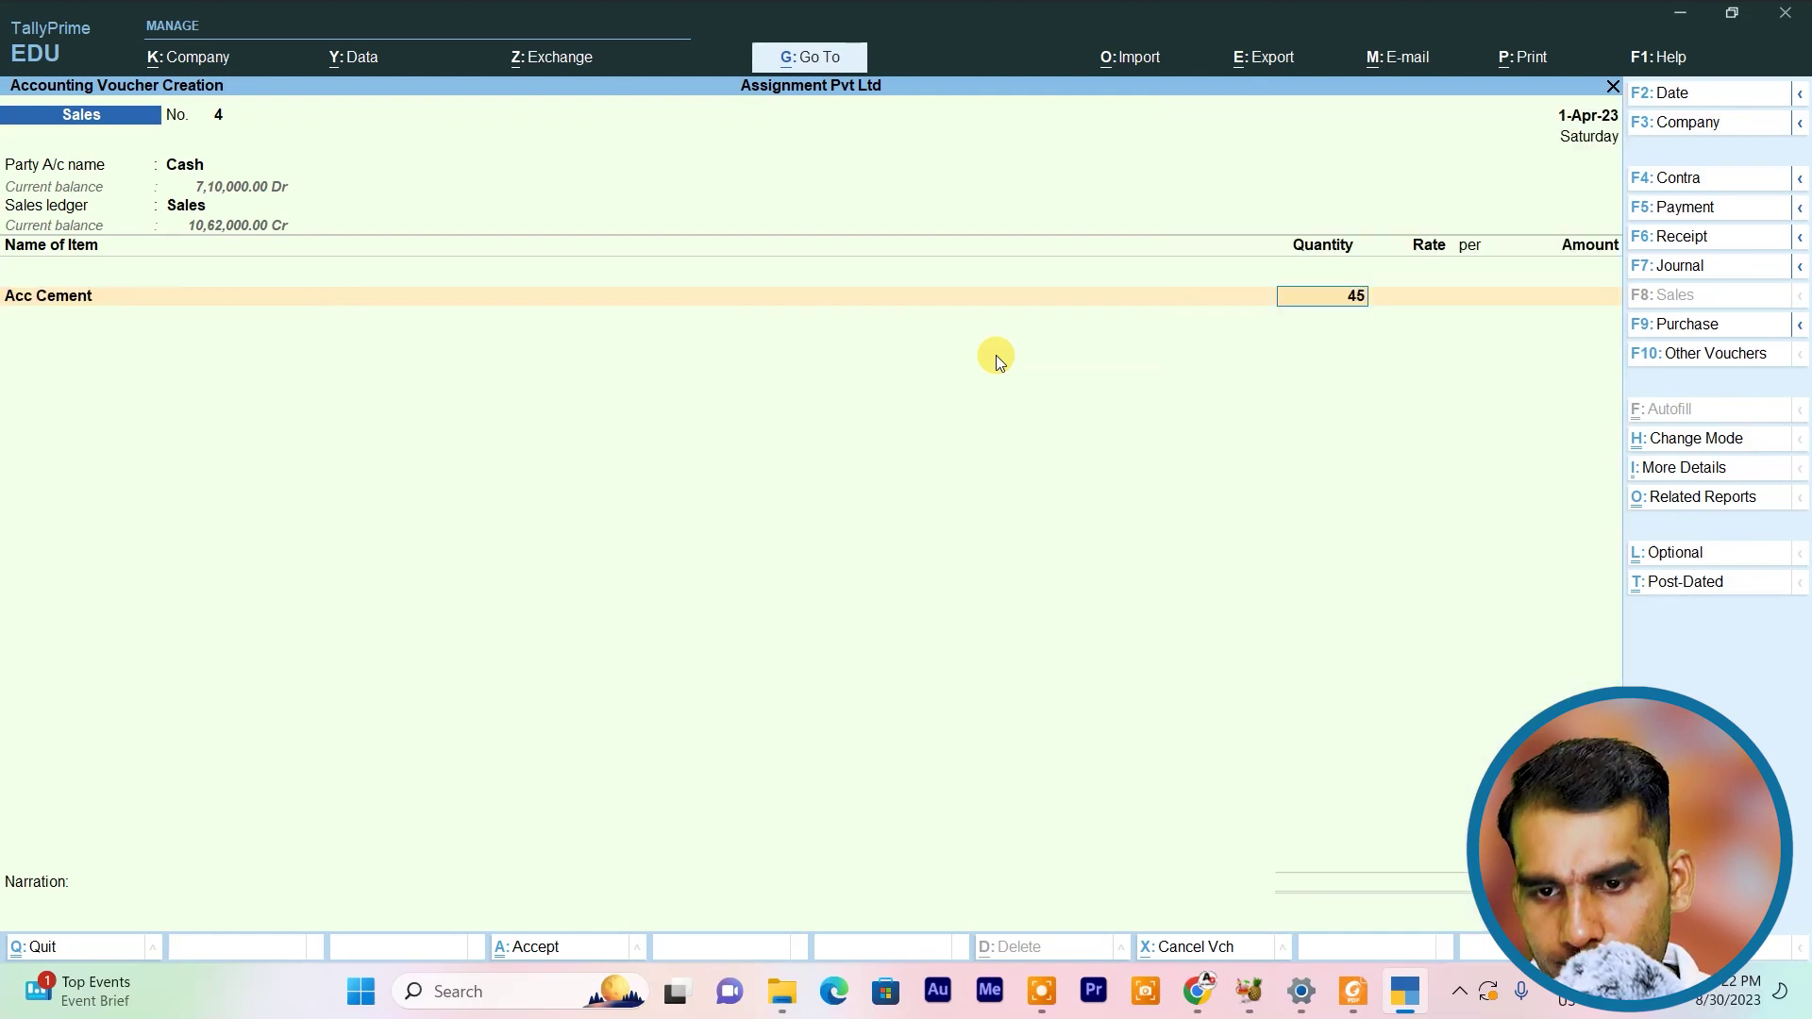
pyautogui.press('Return')
pyautogui.press('Return')
pyautogui.press('Return')
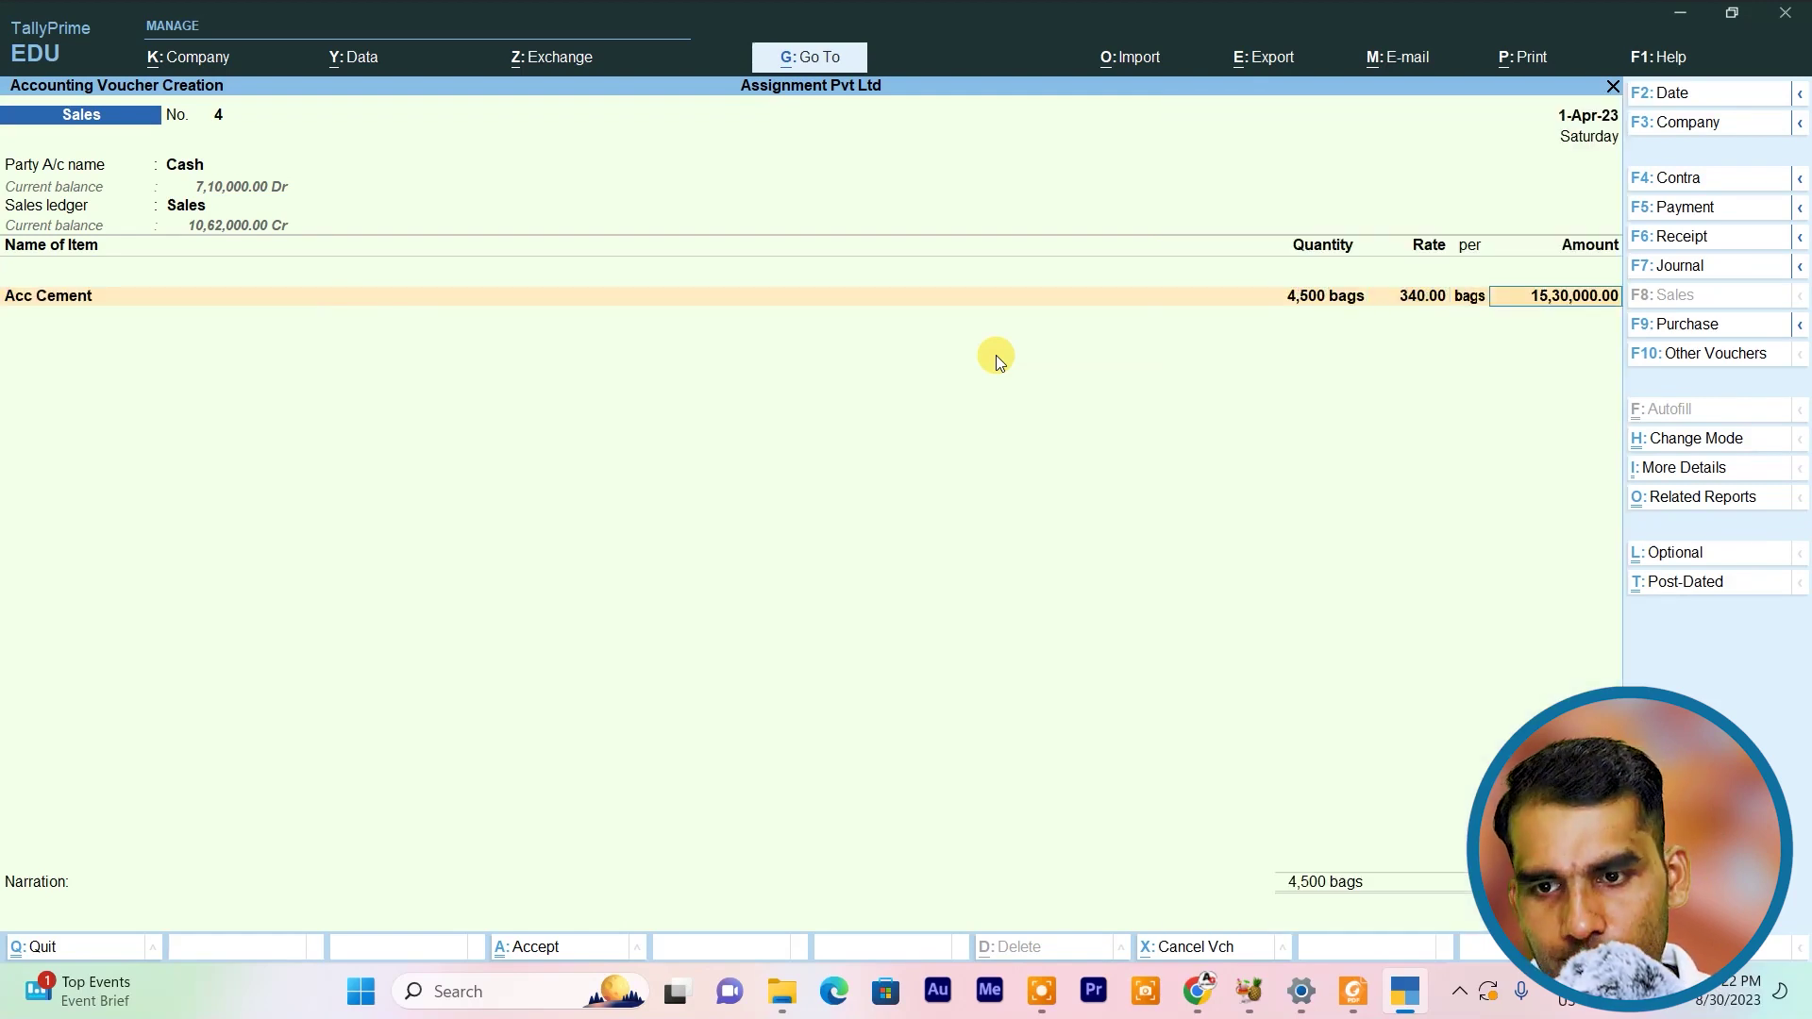
# Check transaction 13 in the practice PDF and add 900 bags of Jp White Cement to the sales voucher, keeping the rate of 450
pyautogui.hotkey('alt', 'Tab')
pyautogui.hotkey('alt', 'Tab')
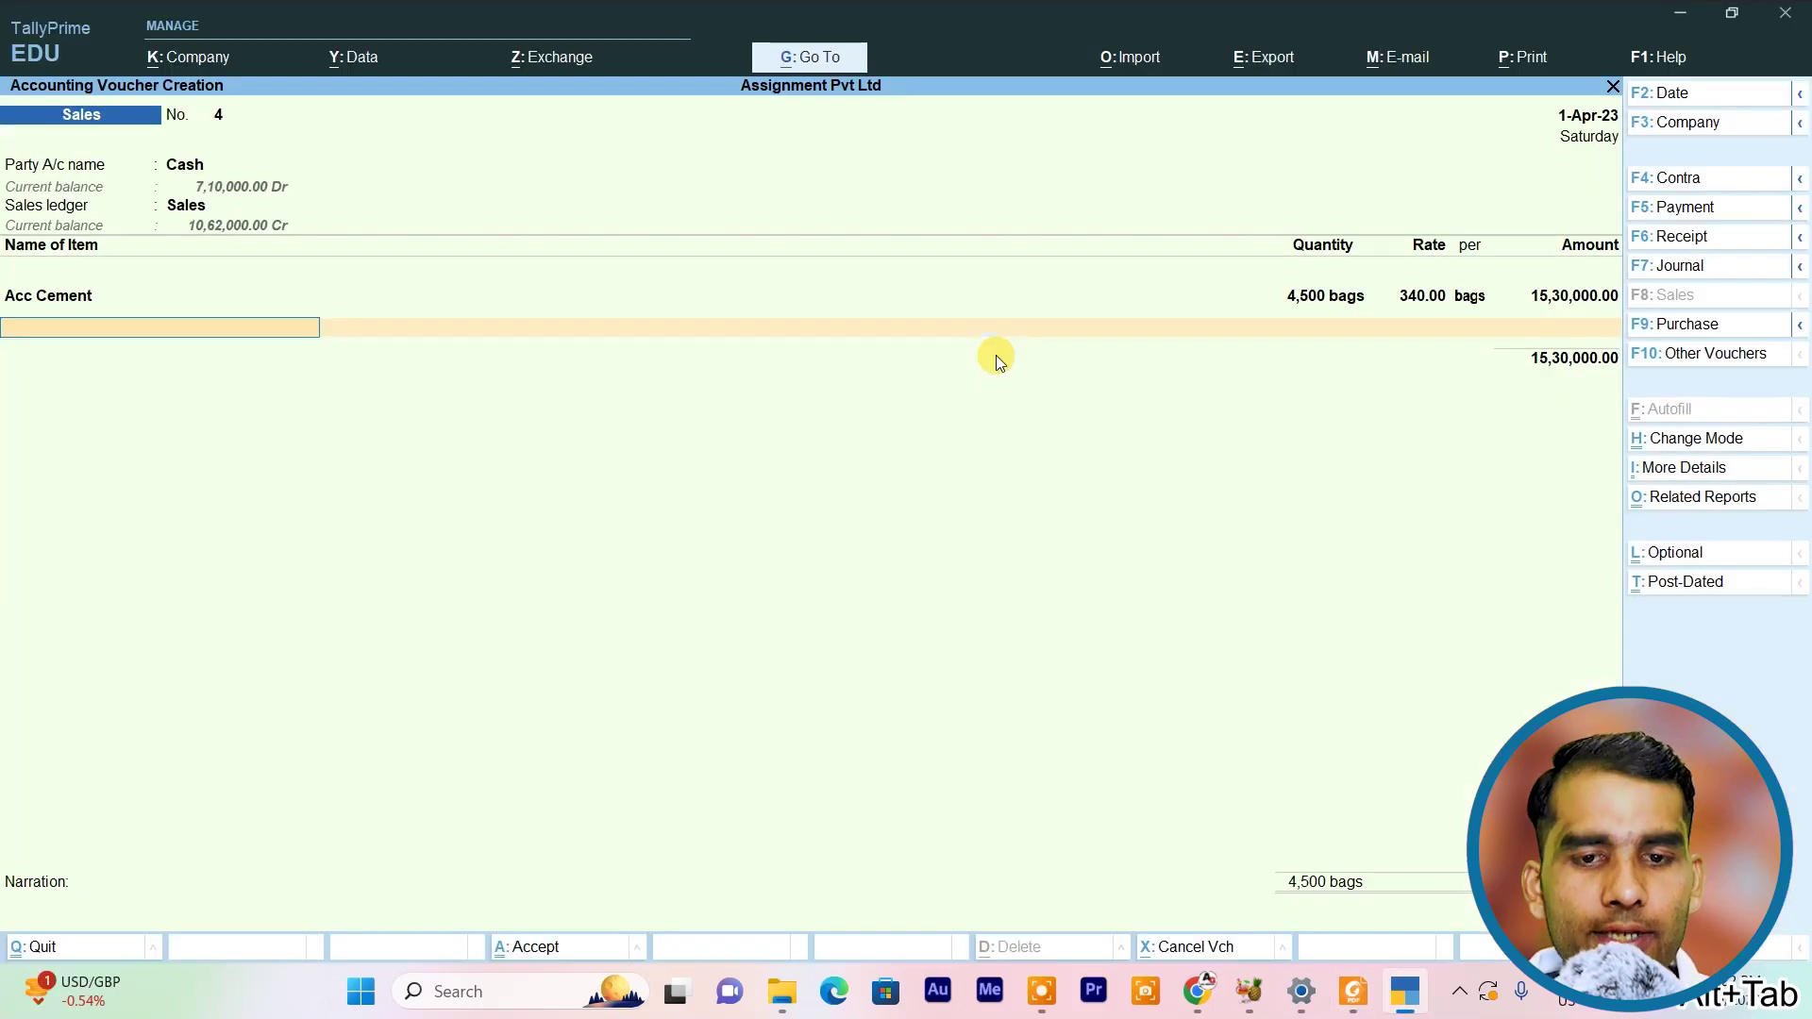
pyautogui.write('J')
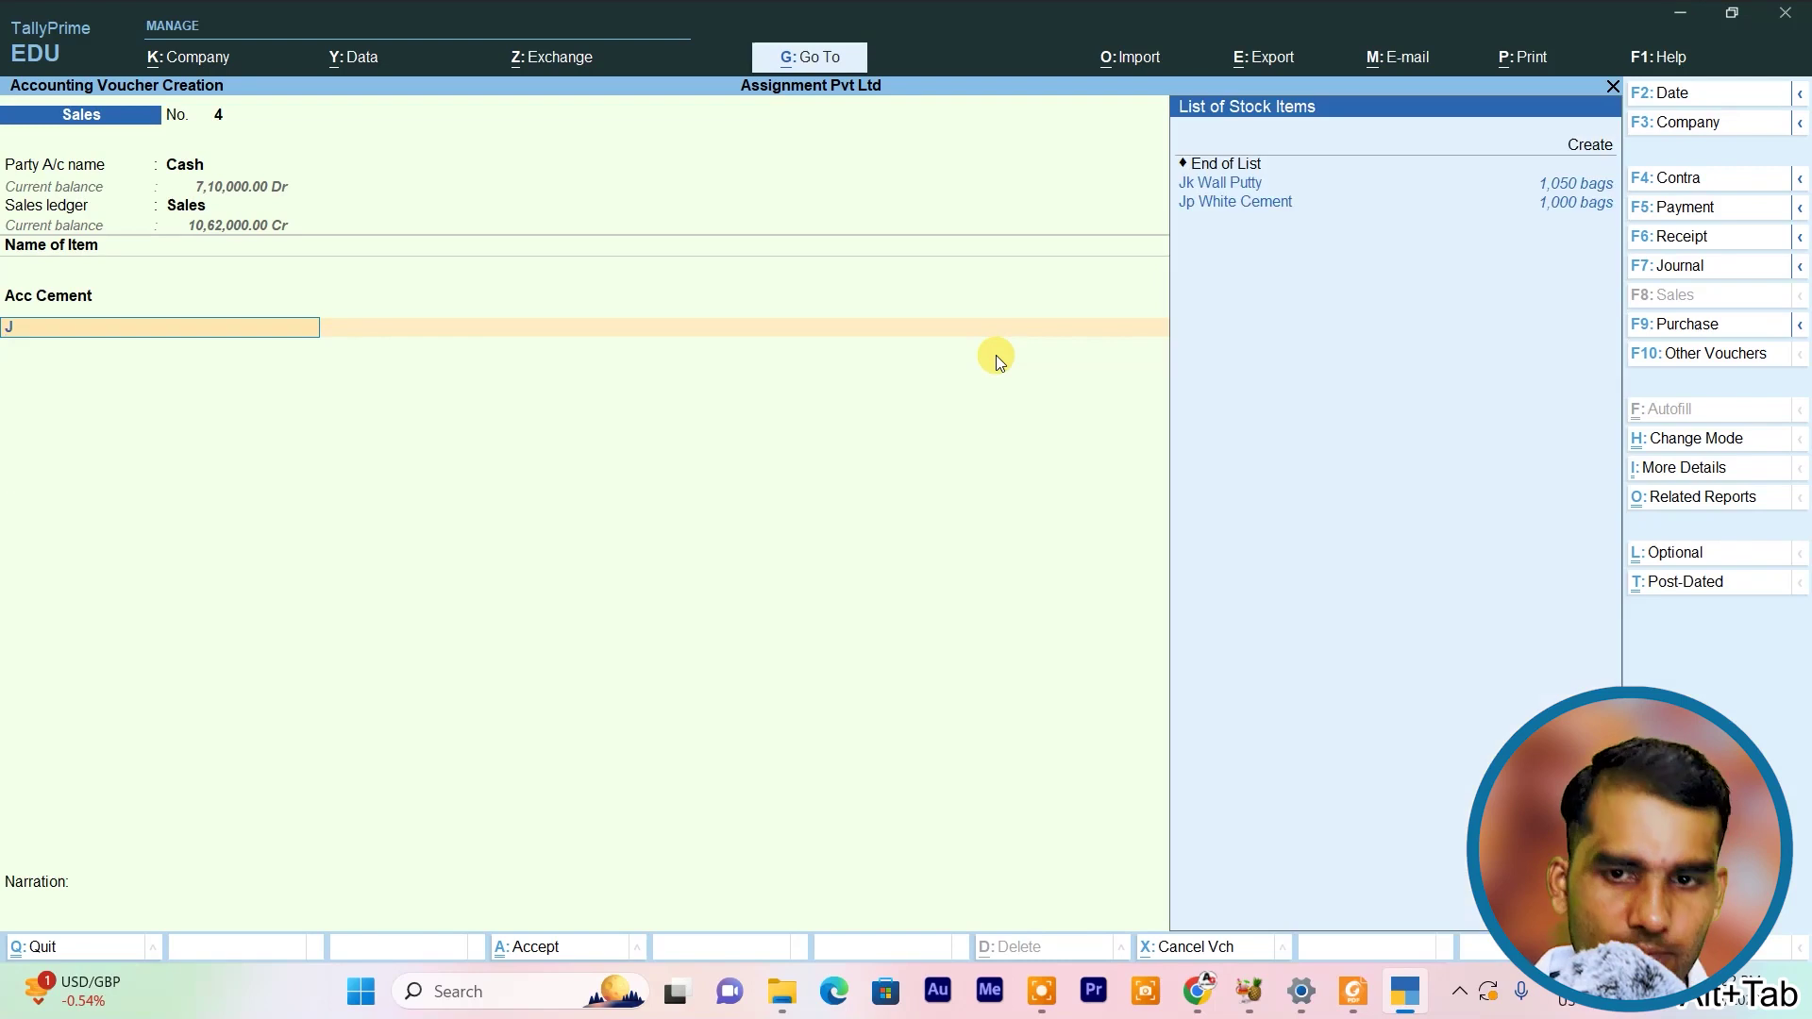
pyautogui.press('Down')
pyautogui.press('Return')
pyautogui.write('90')
pyautogui.write('00')
pyautogui.press('BackSpace')
pyautogui.press('Return')
pyautogui.press('Return')
pyautogui.press('Return')
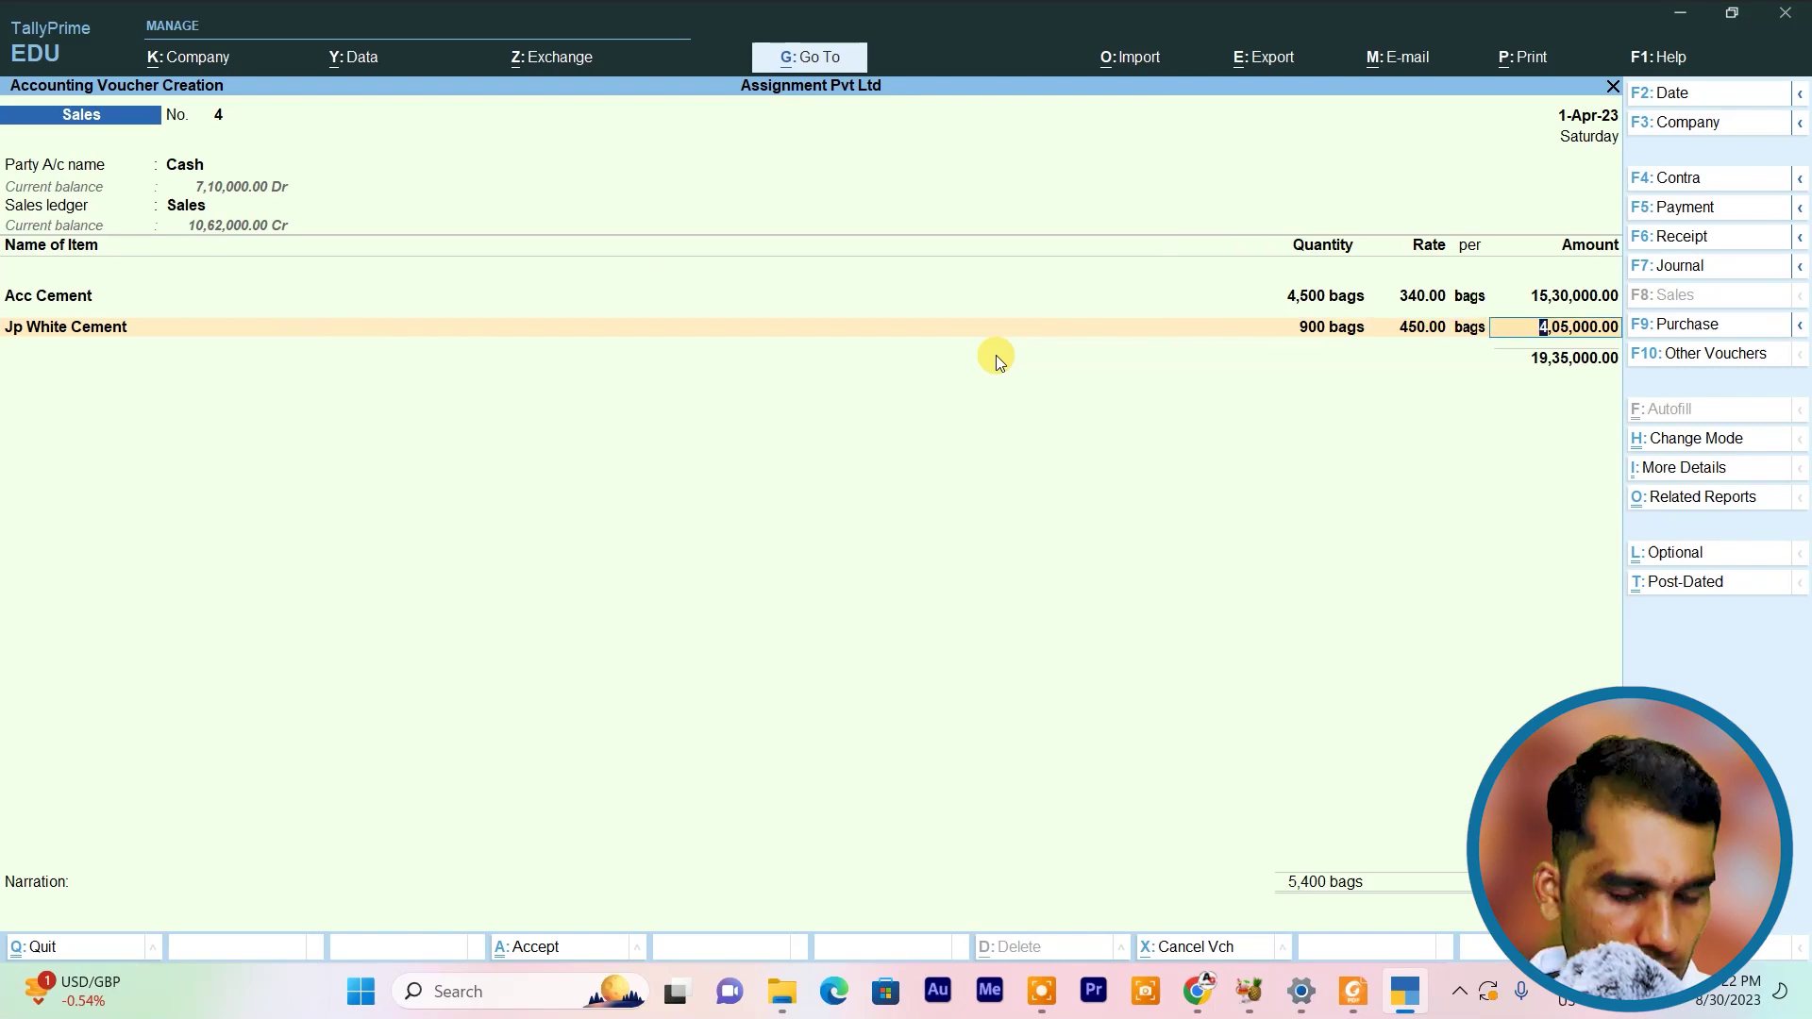
pyautogui.press('Return')
# Add 400 bags of Jk Wall Putty to the sales voucher, keeping the rate of 840 and checking the quantity in the practice PDF
pyautogui.write('J')
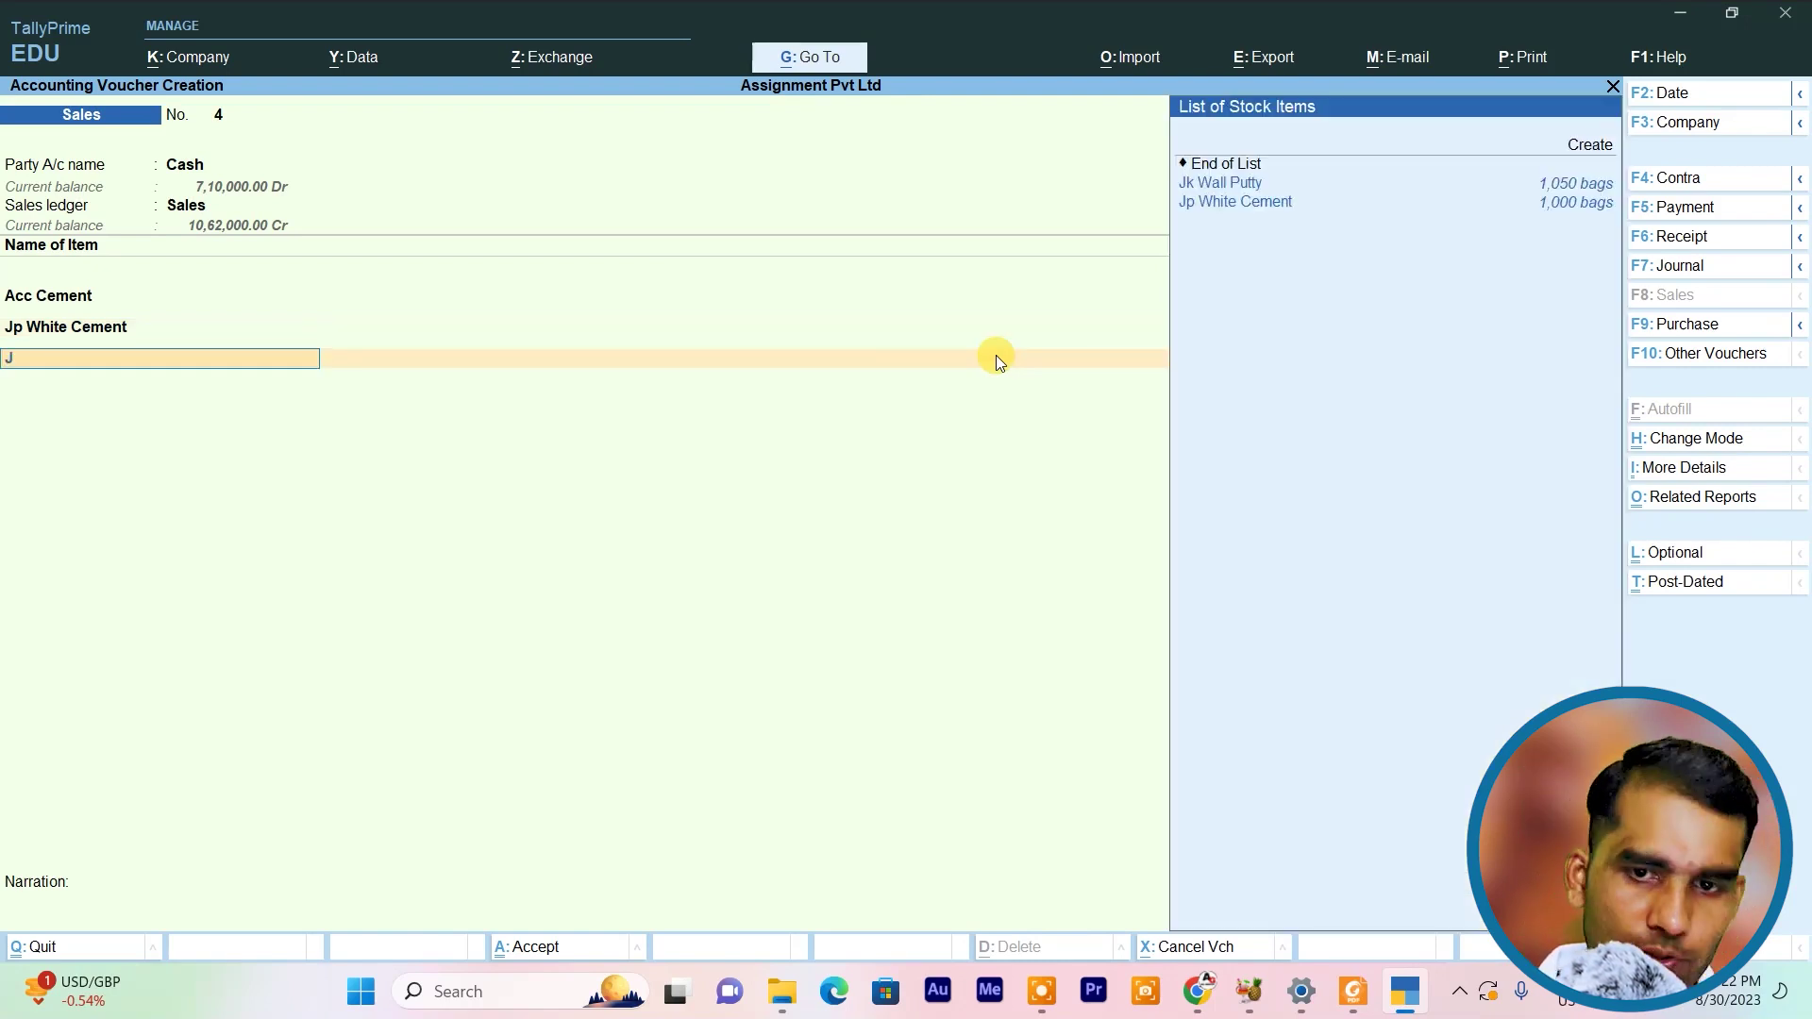
pyautogui.press('Down')
pyautogui.press('Return')
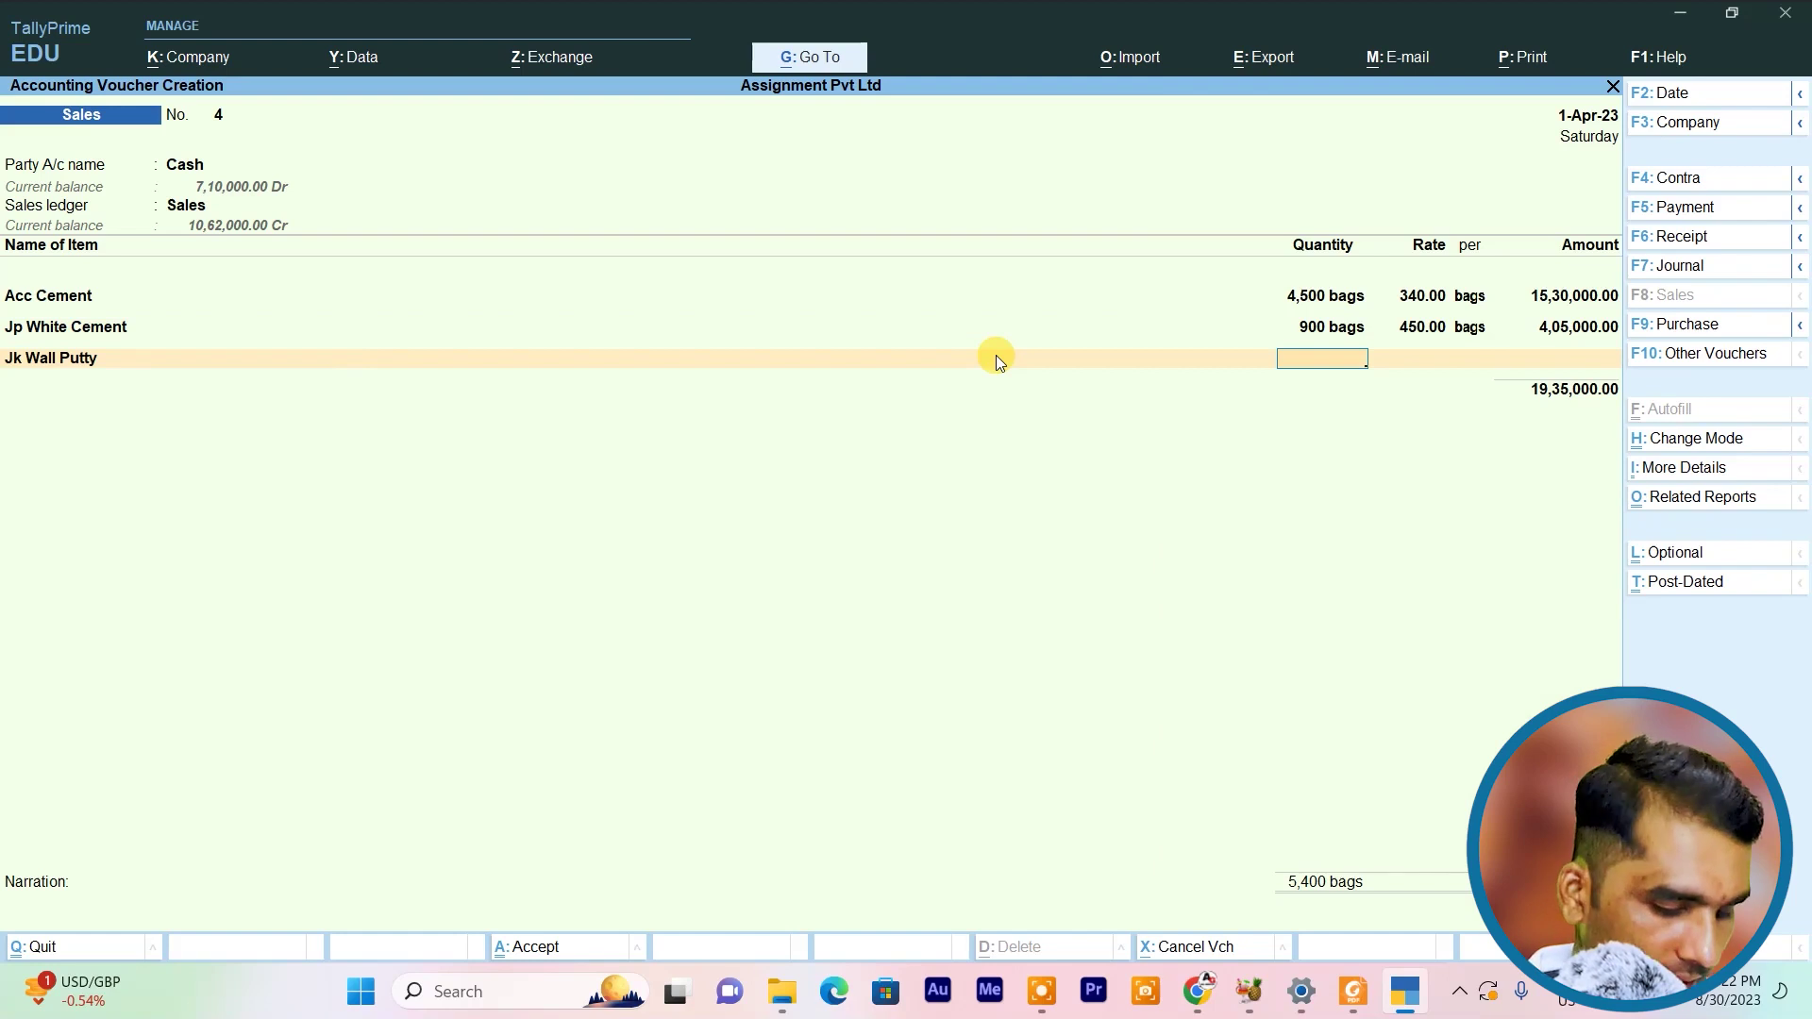
pyautogui.hotkey('alt', 'Tab')
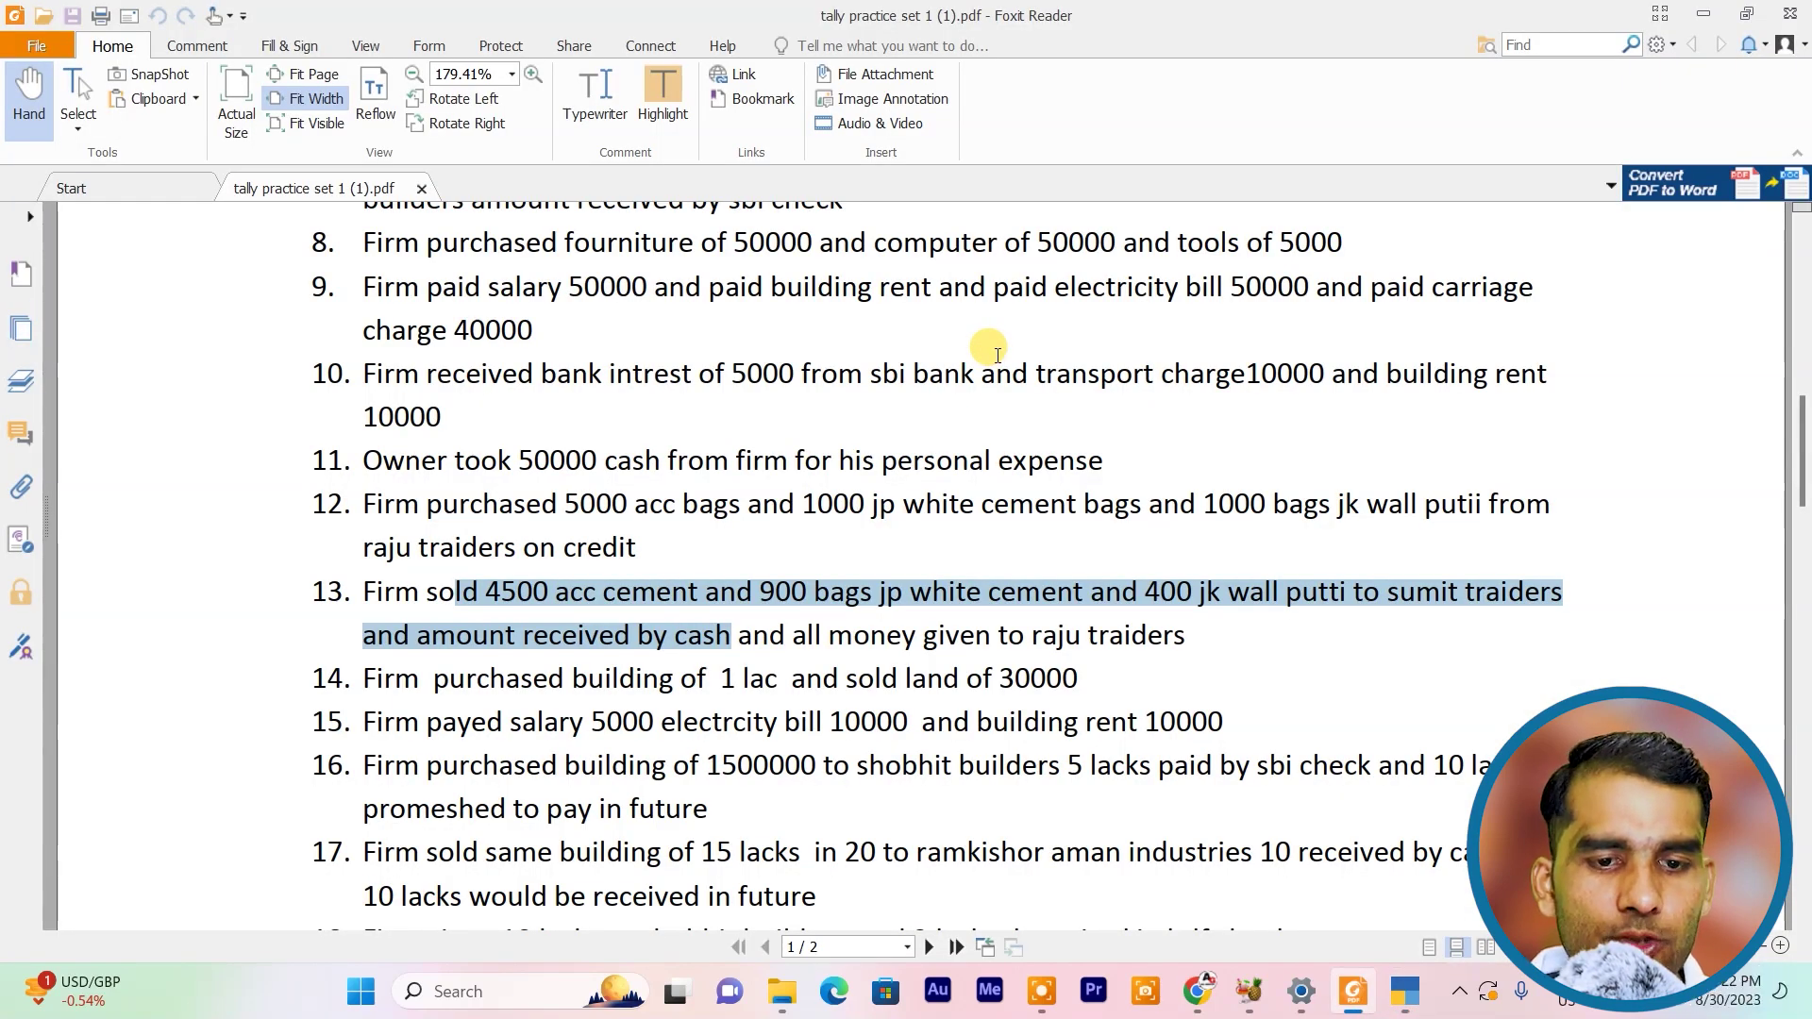
pyautogui.hotkey('alt', 'Tab')
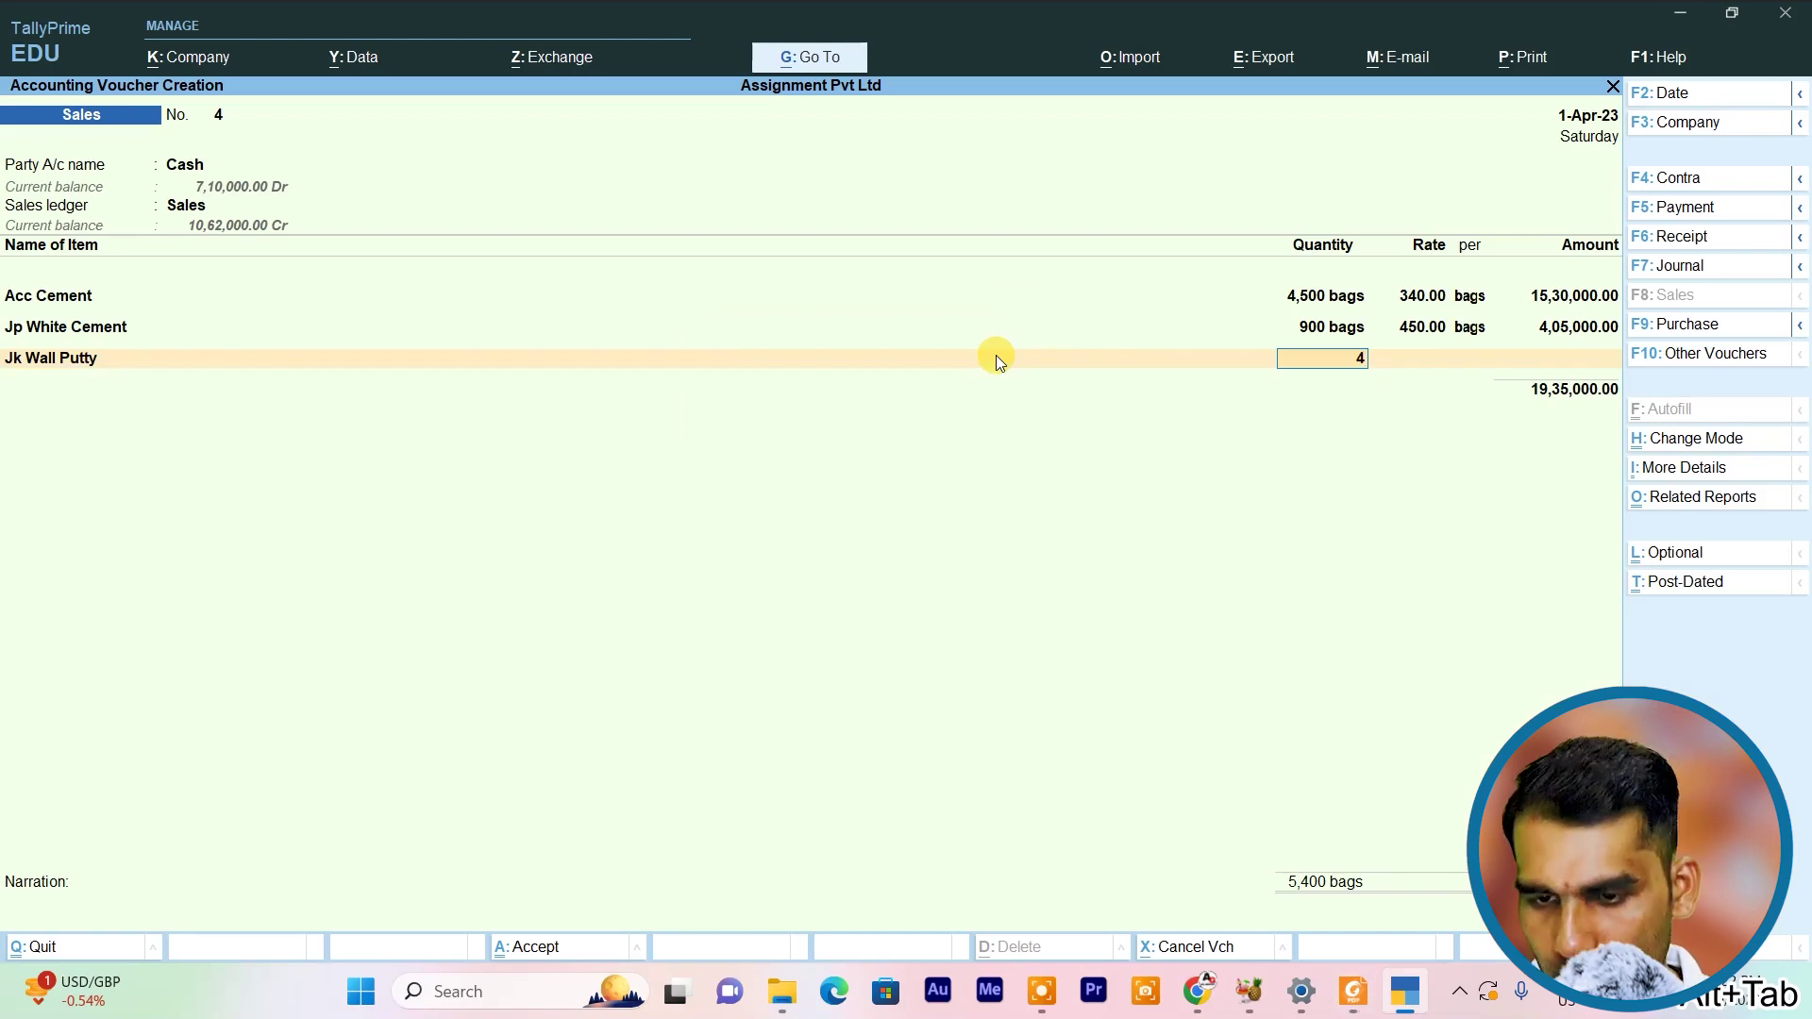
pyautogui.press('Return')
pyautogui.press('Return')
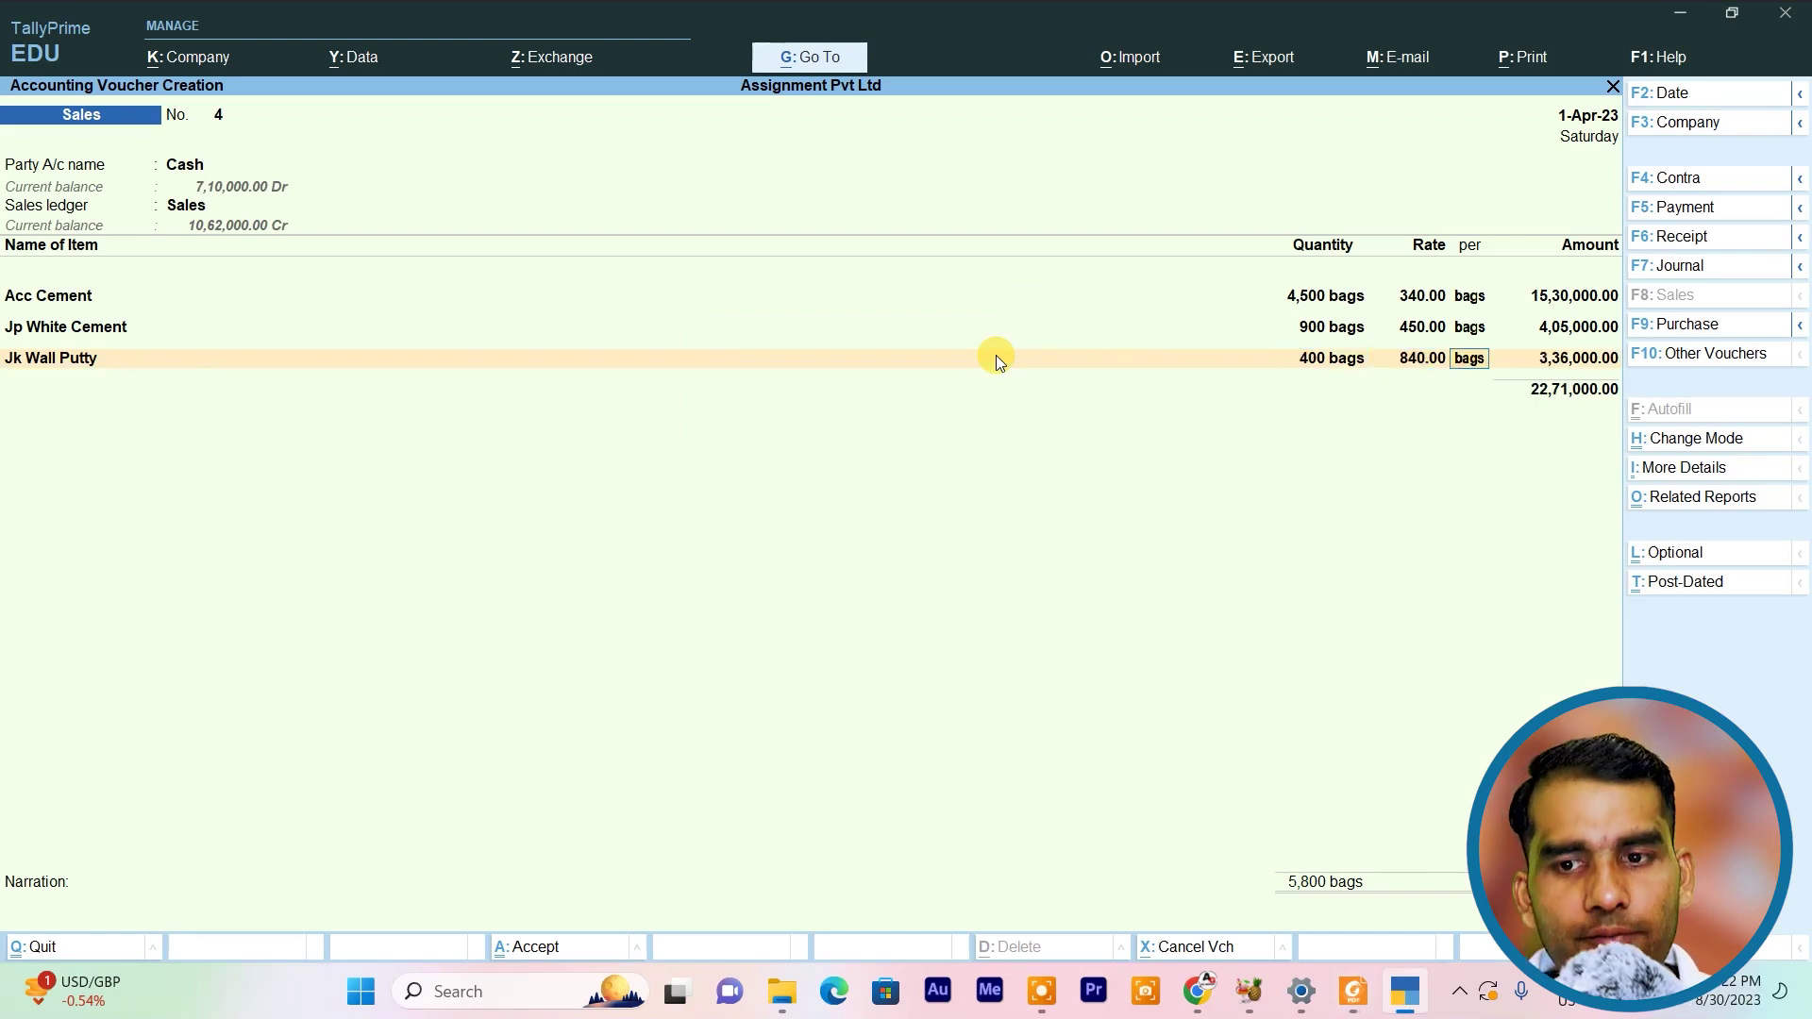
pyautogui.press('Return')
pyautogui.press('Return')
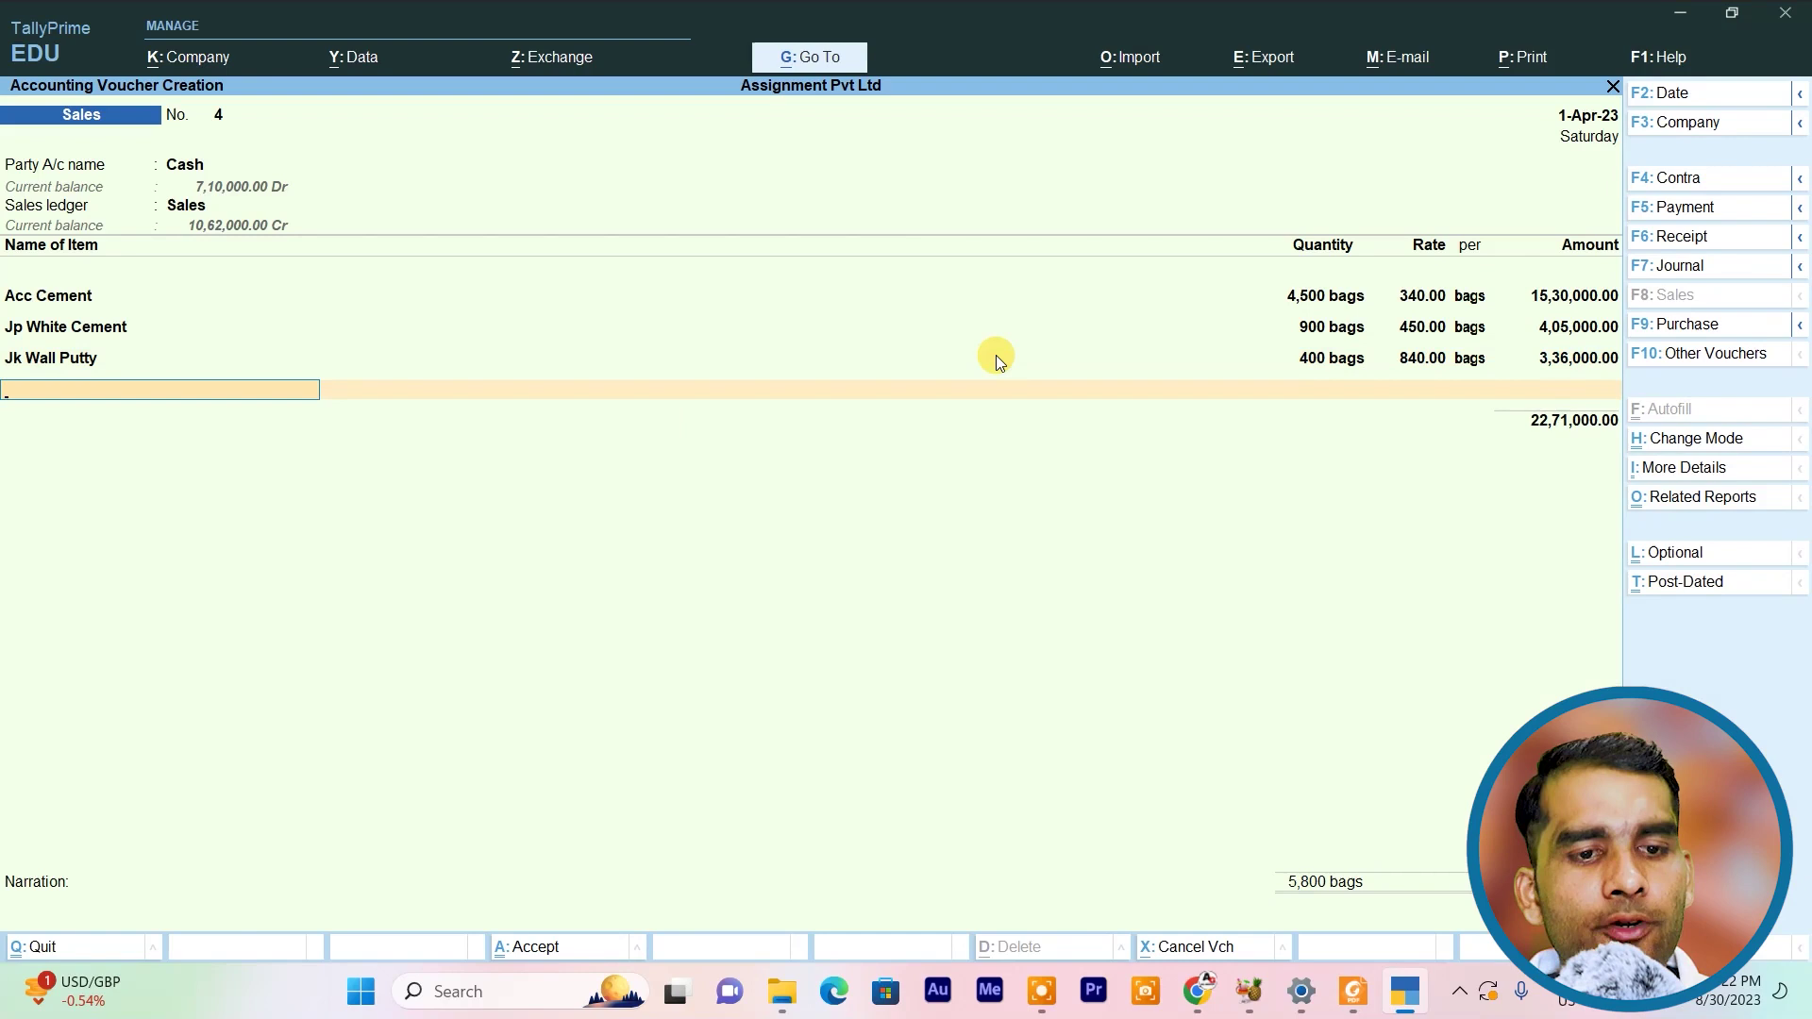
# Add the tax ledgers Ouput C Gst and Ouput S Gst to the sales voucher, each at 14%
pyautogui.write('I')
pyautogui.press('BackSpace')
pyautogui.write('O')
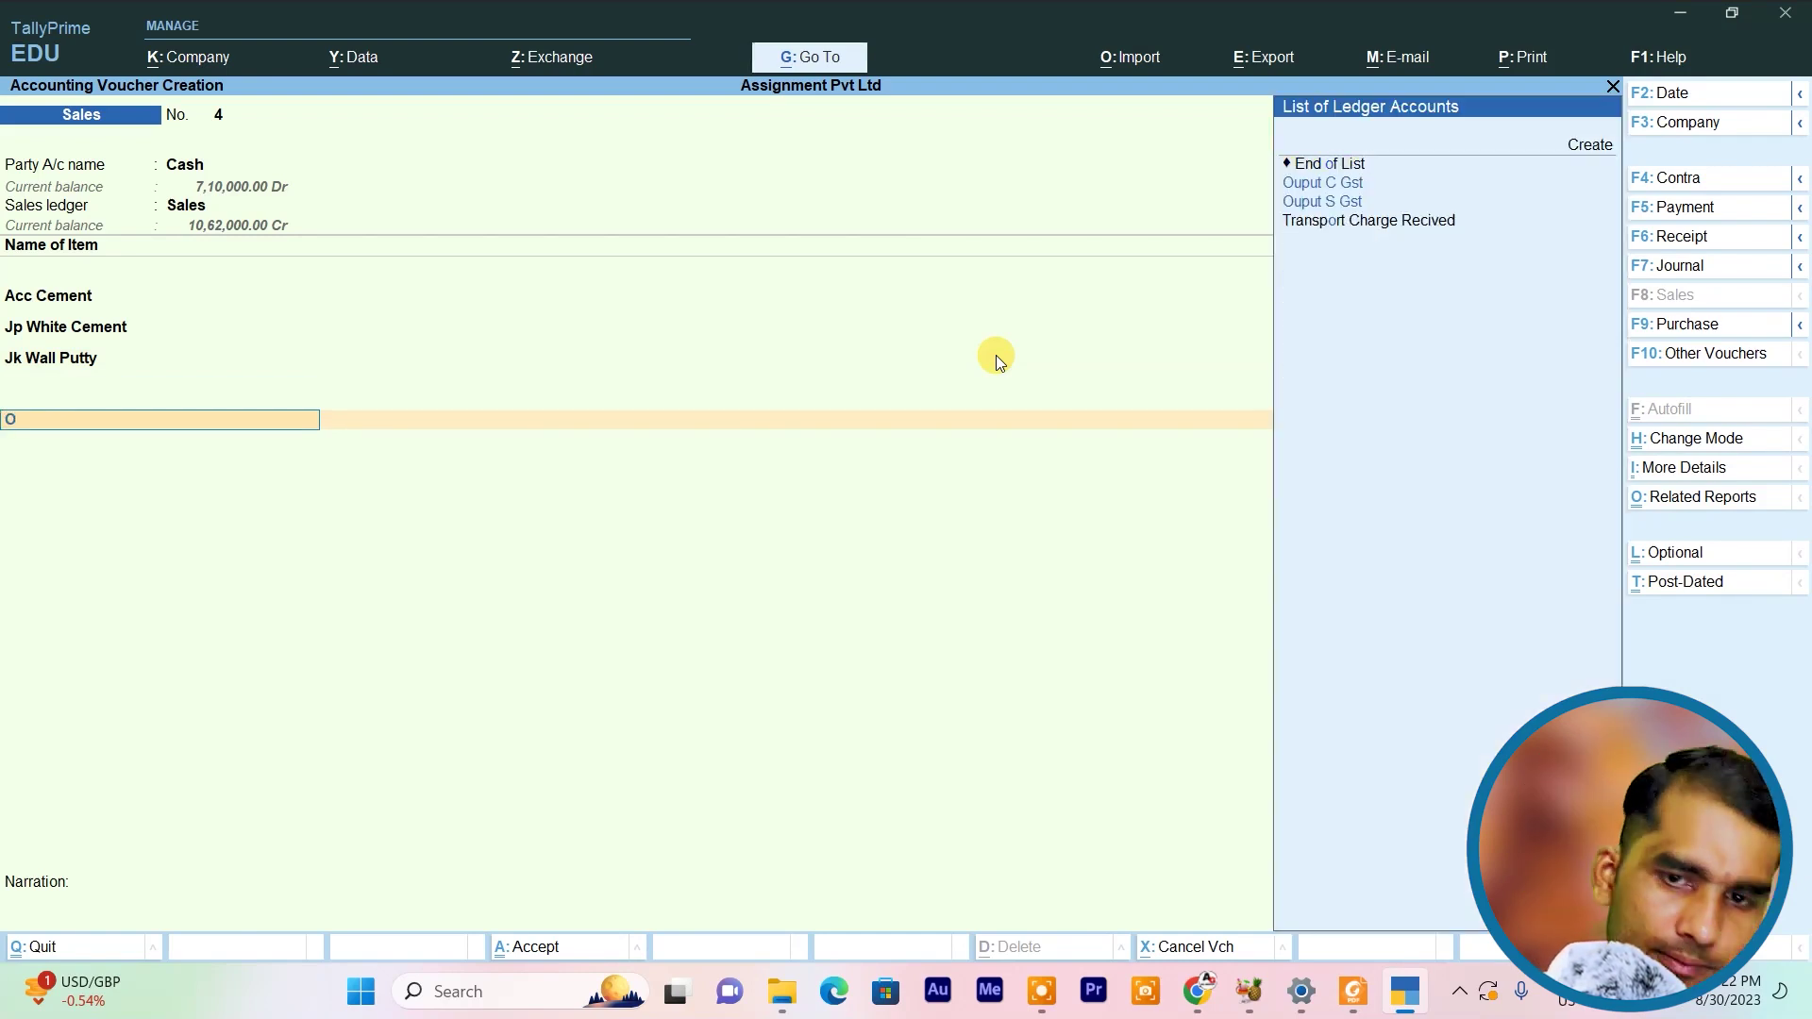
pyautogui.press('Return')
pyautogui.press('Return')
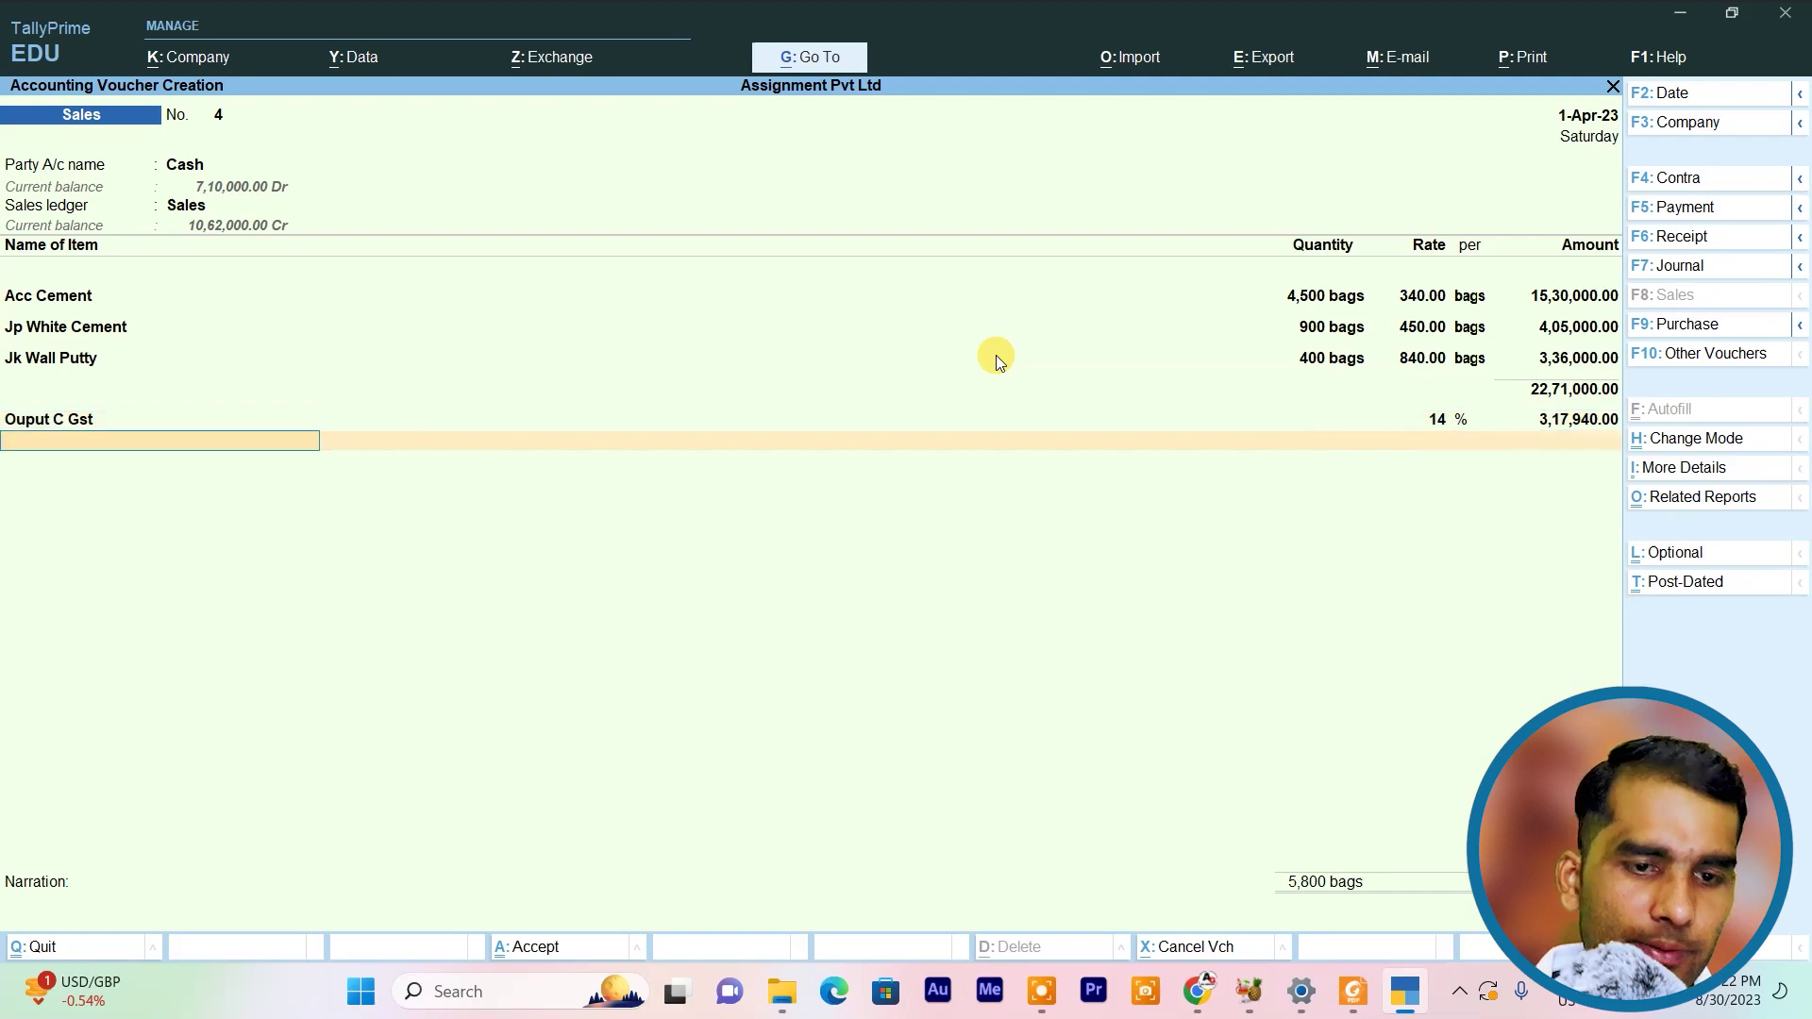
pyautogui.press('Down')
pyautogui.press('Down')
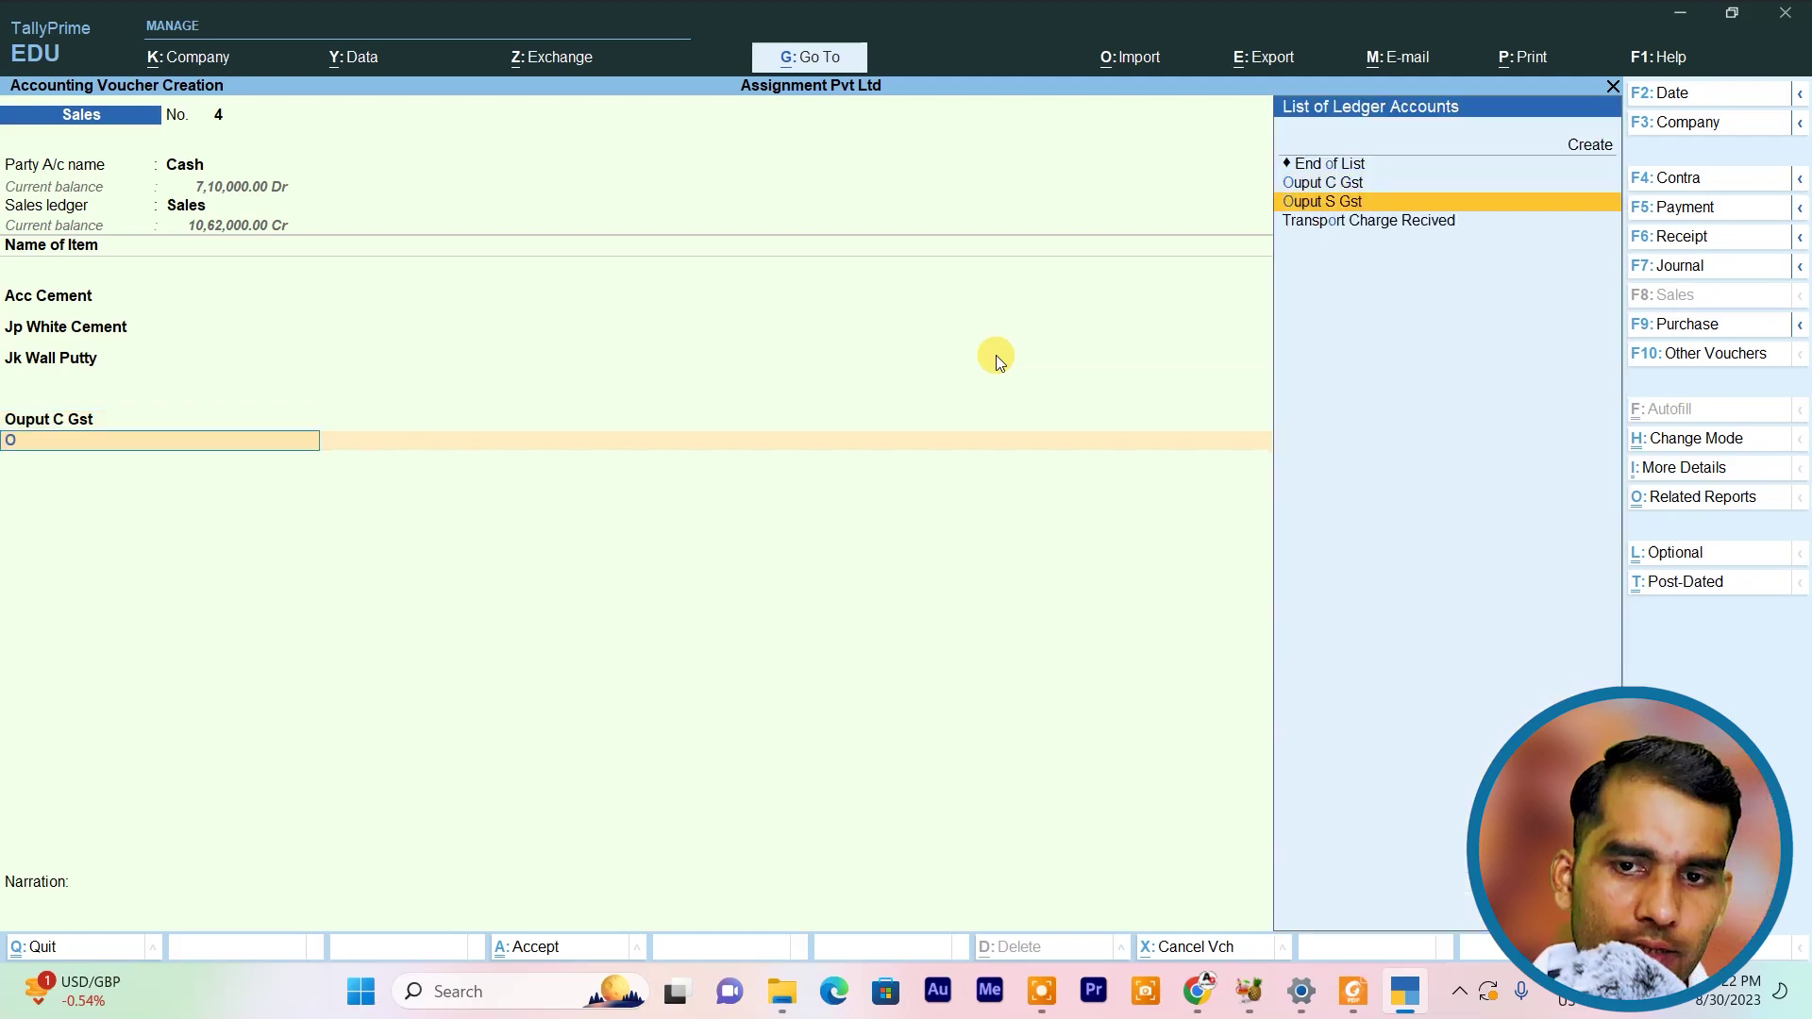
pyautogui.press('Return')
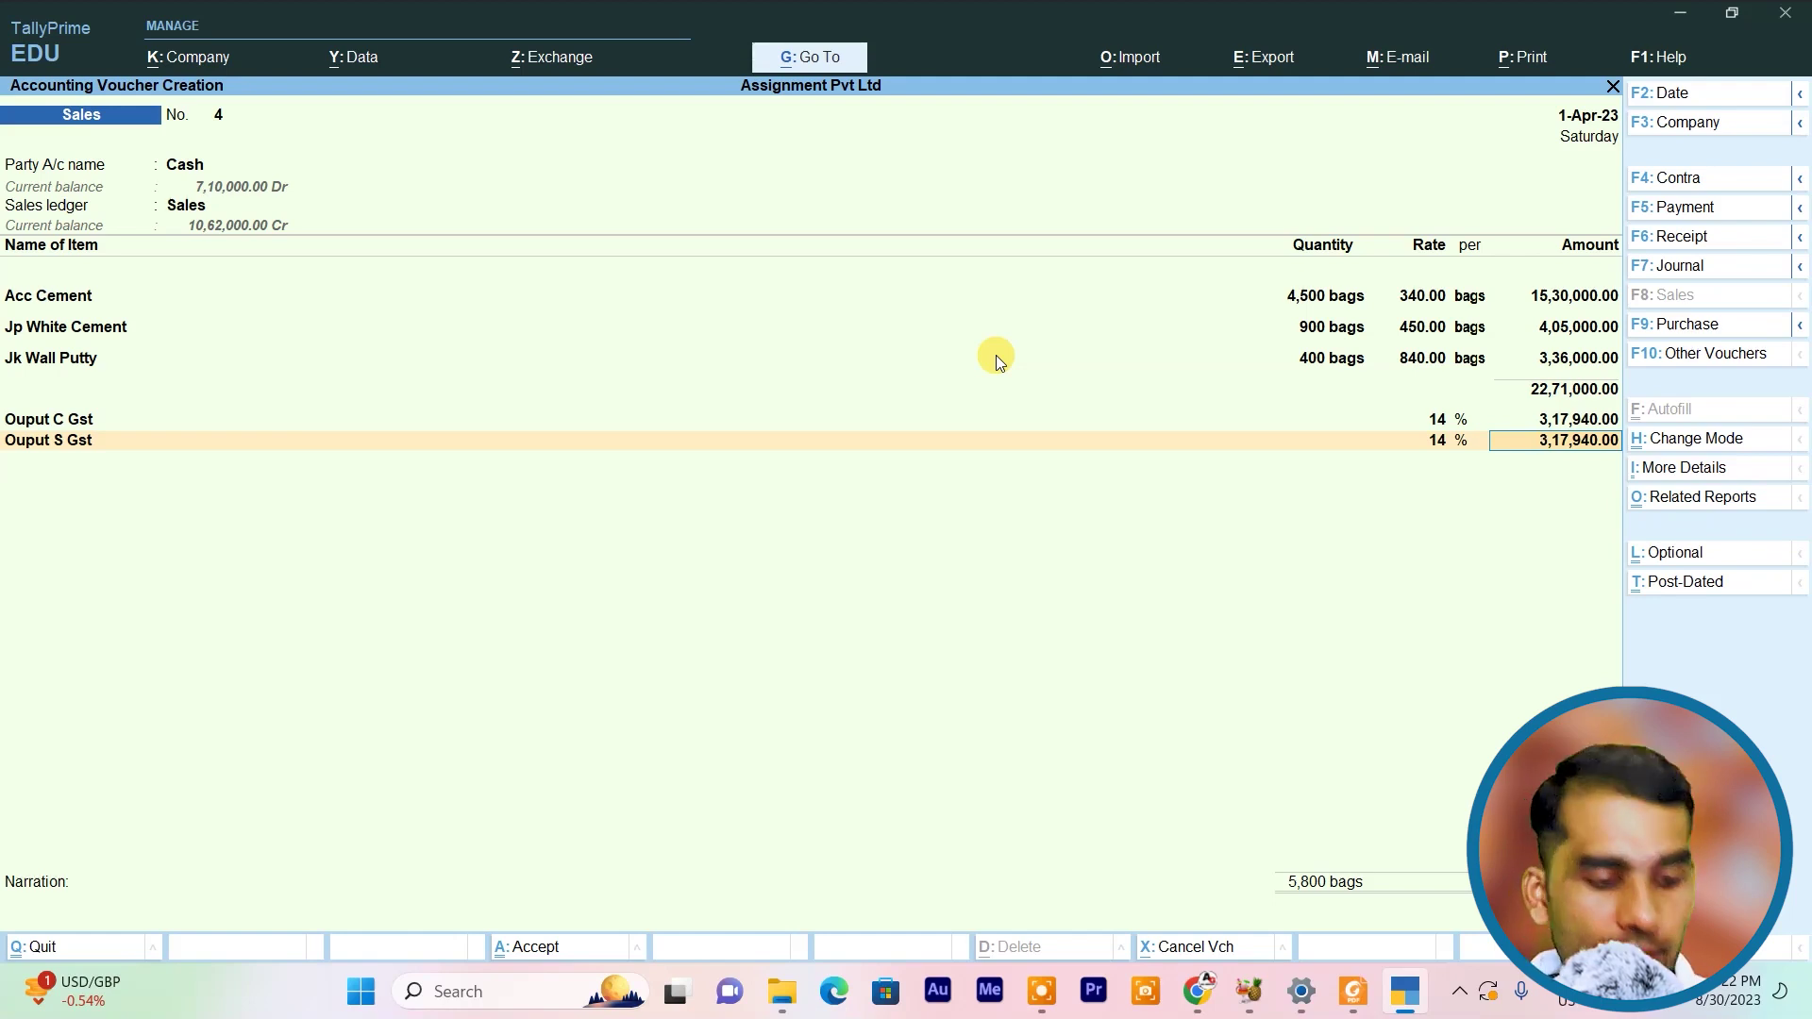
# Recheck transaction 13 in the practice PDF and save the sales voucher in TallyPrime
pyautogui.hotkey('alt', 'Tab')
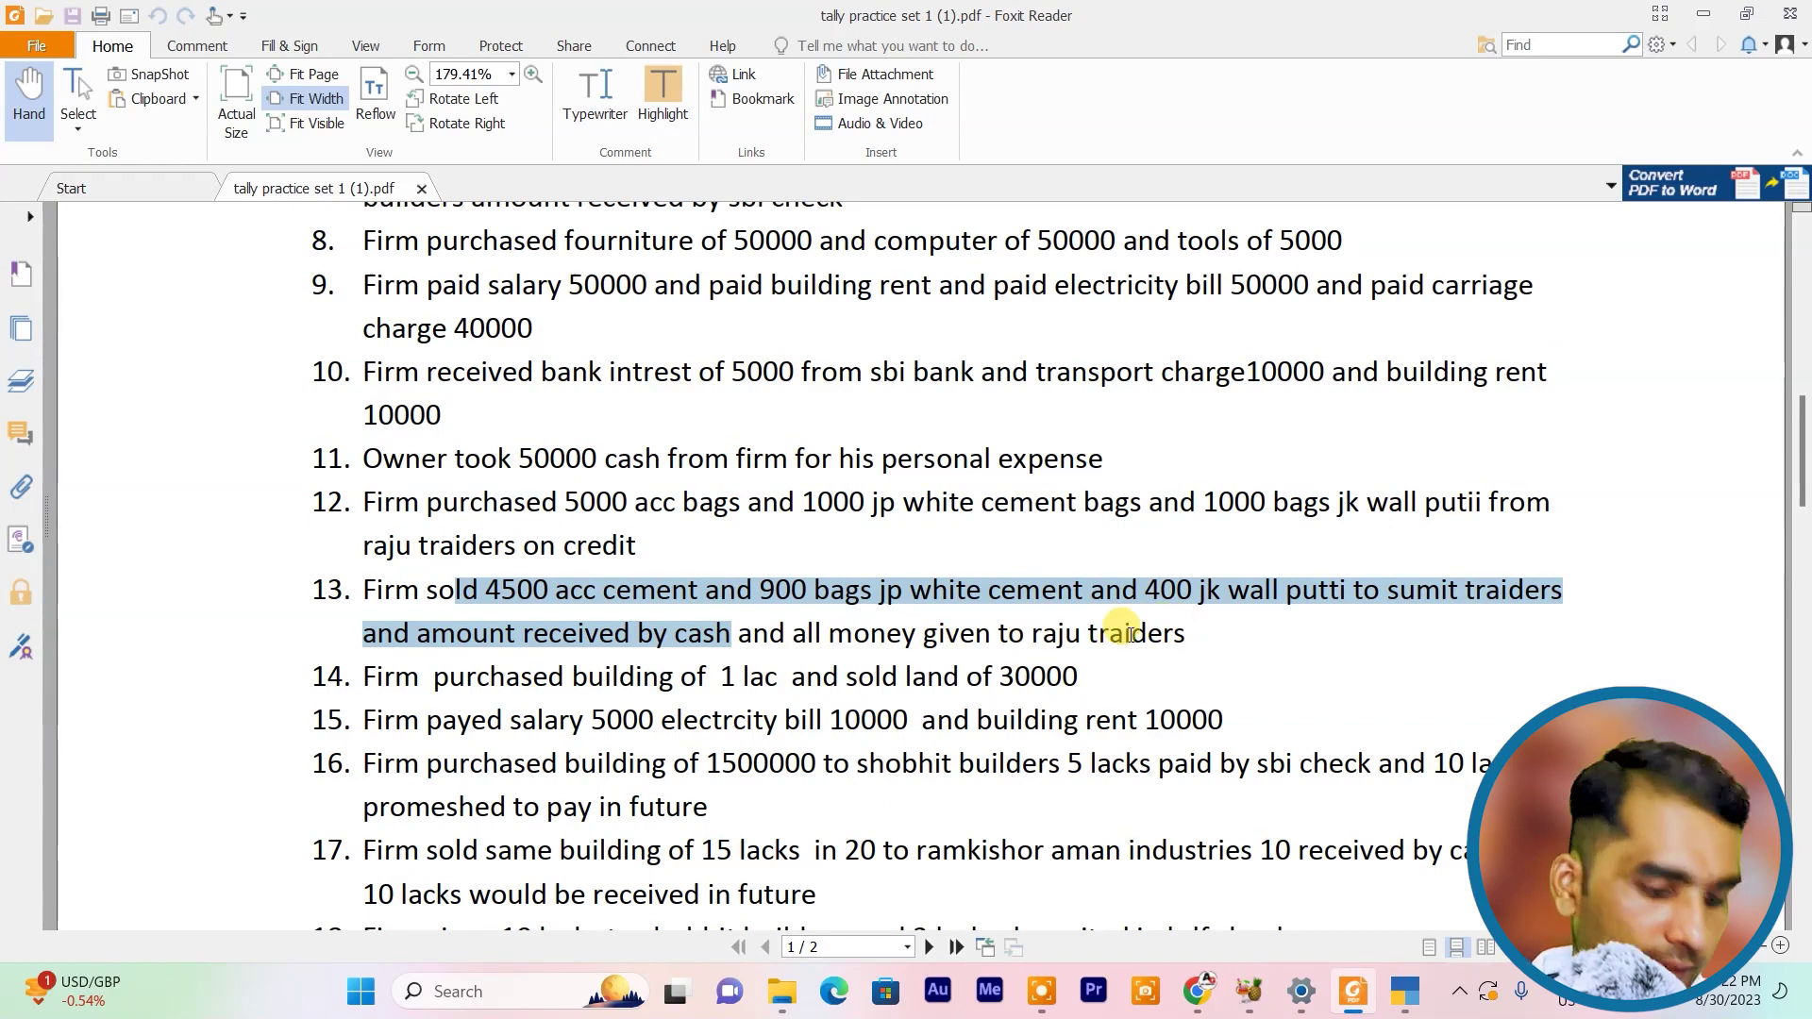
pyautogui.hotkey('alt', 'Tab')
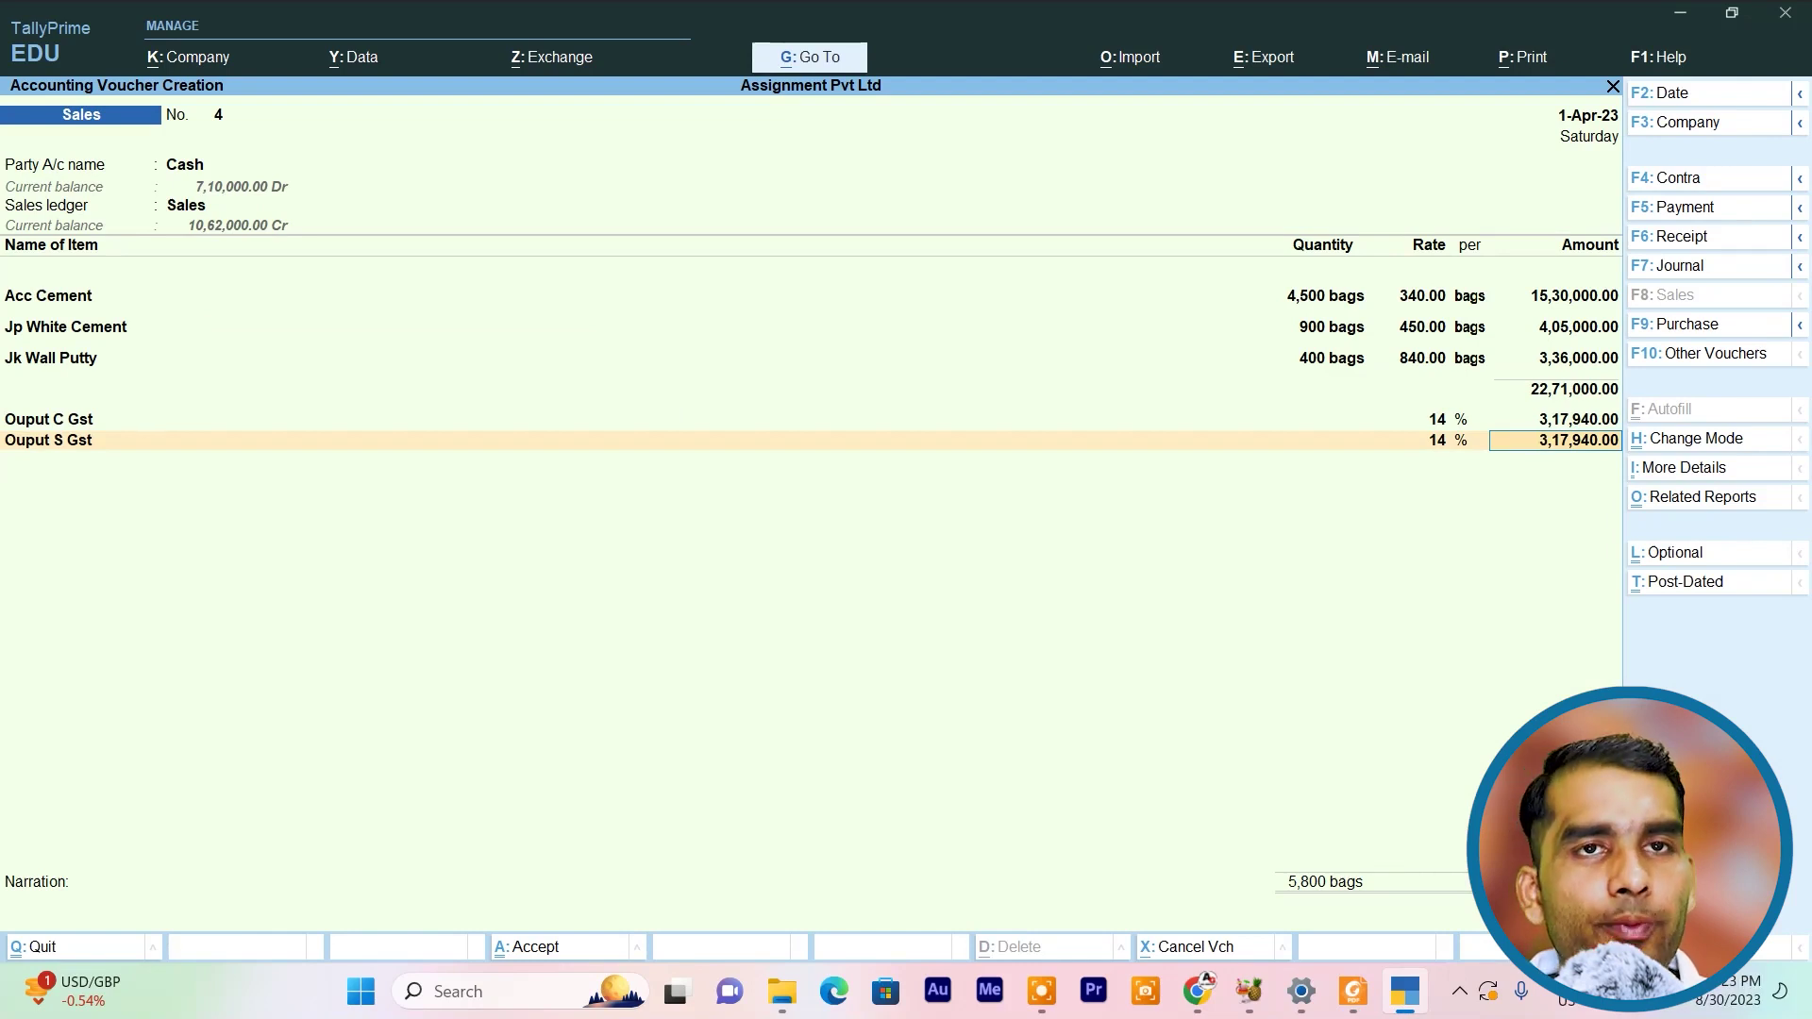
pyautogui.hotkey('ctrl', 'a')
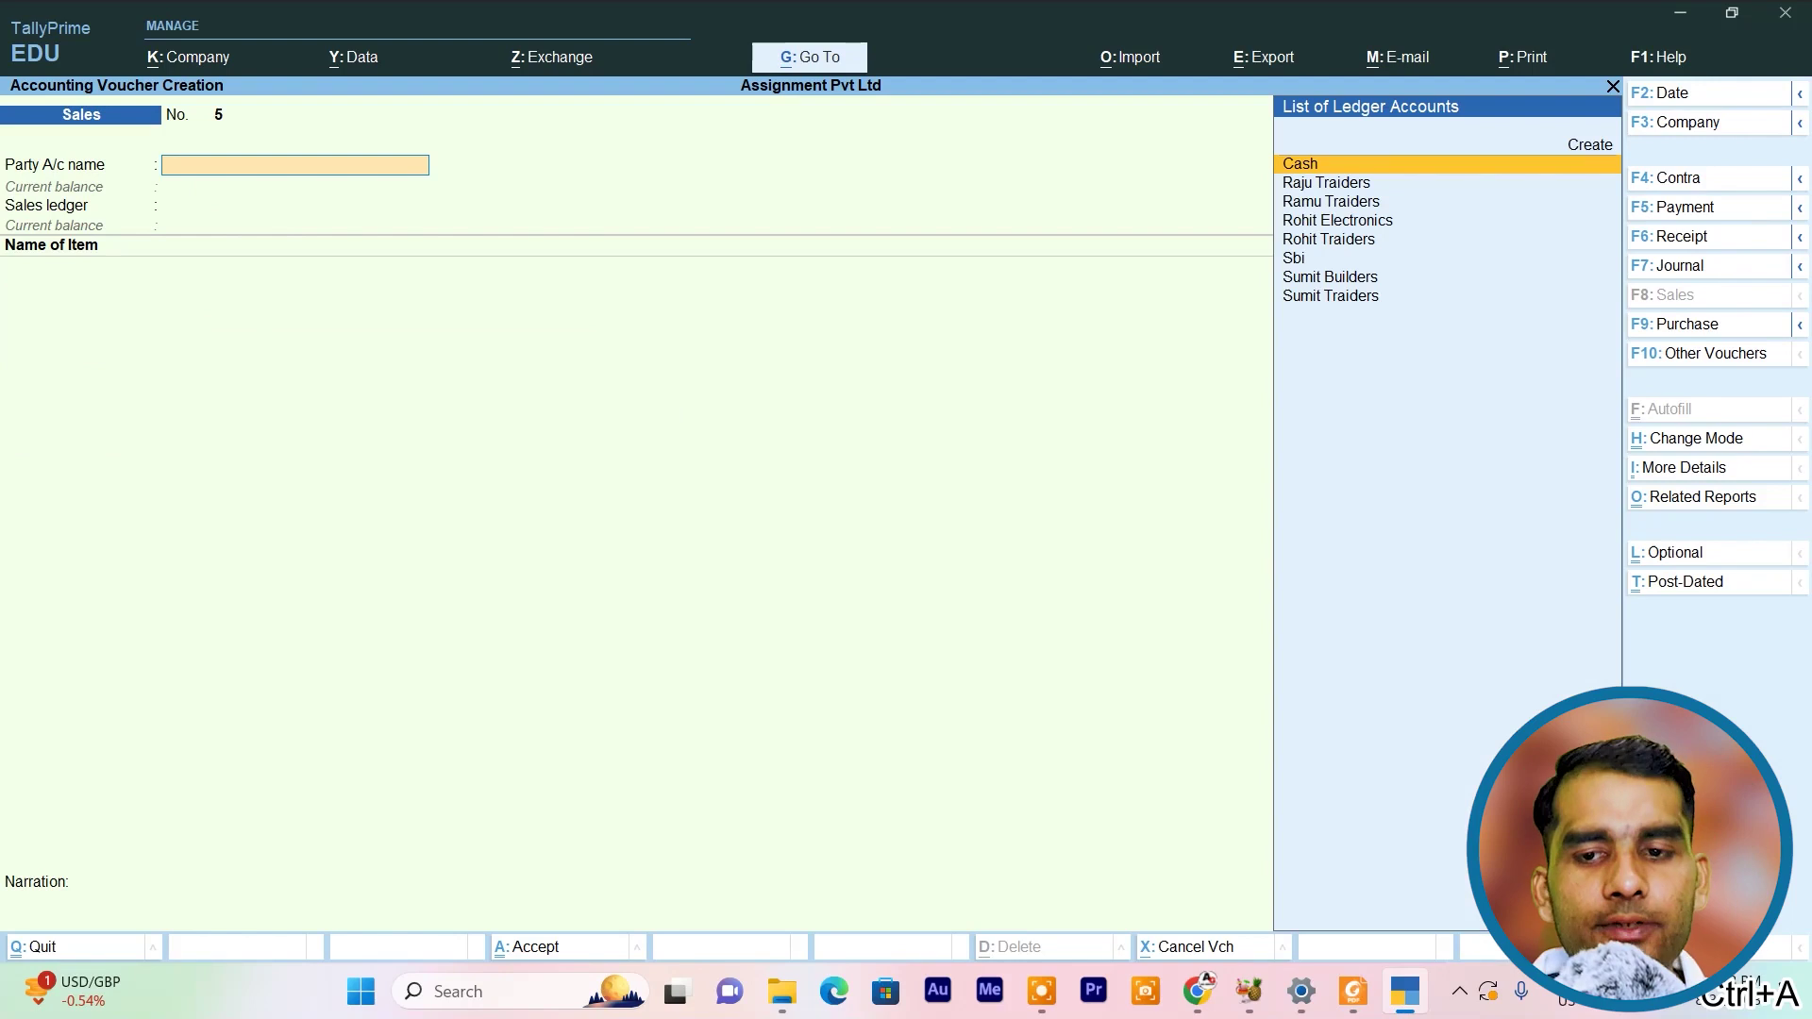
# Start a payment voucher and debit Raju Traiders with 2,98,680
pyautogui.click(1699, 208)
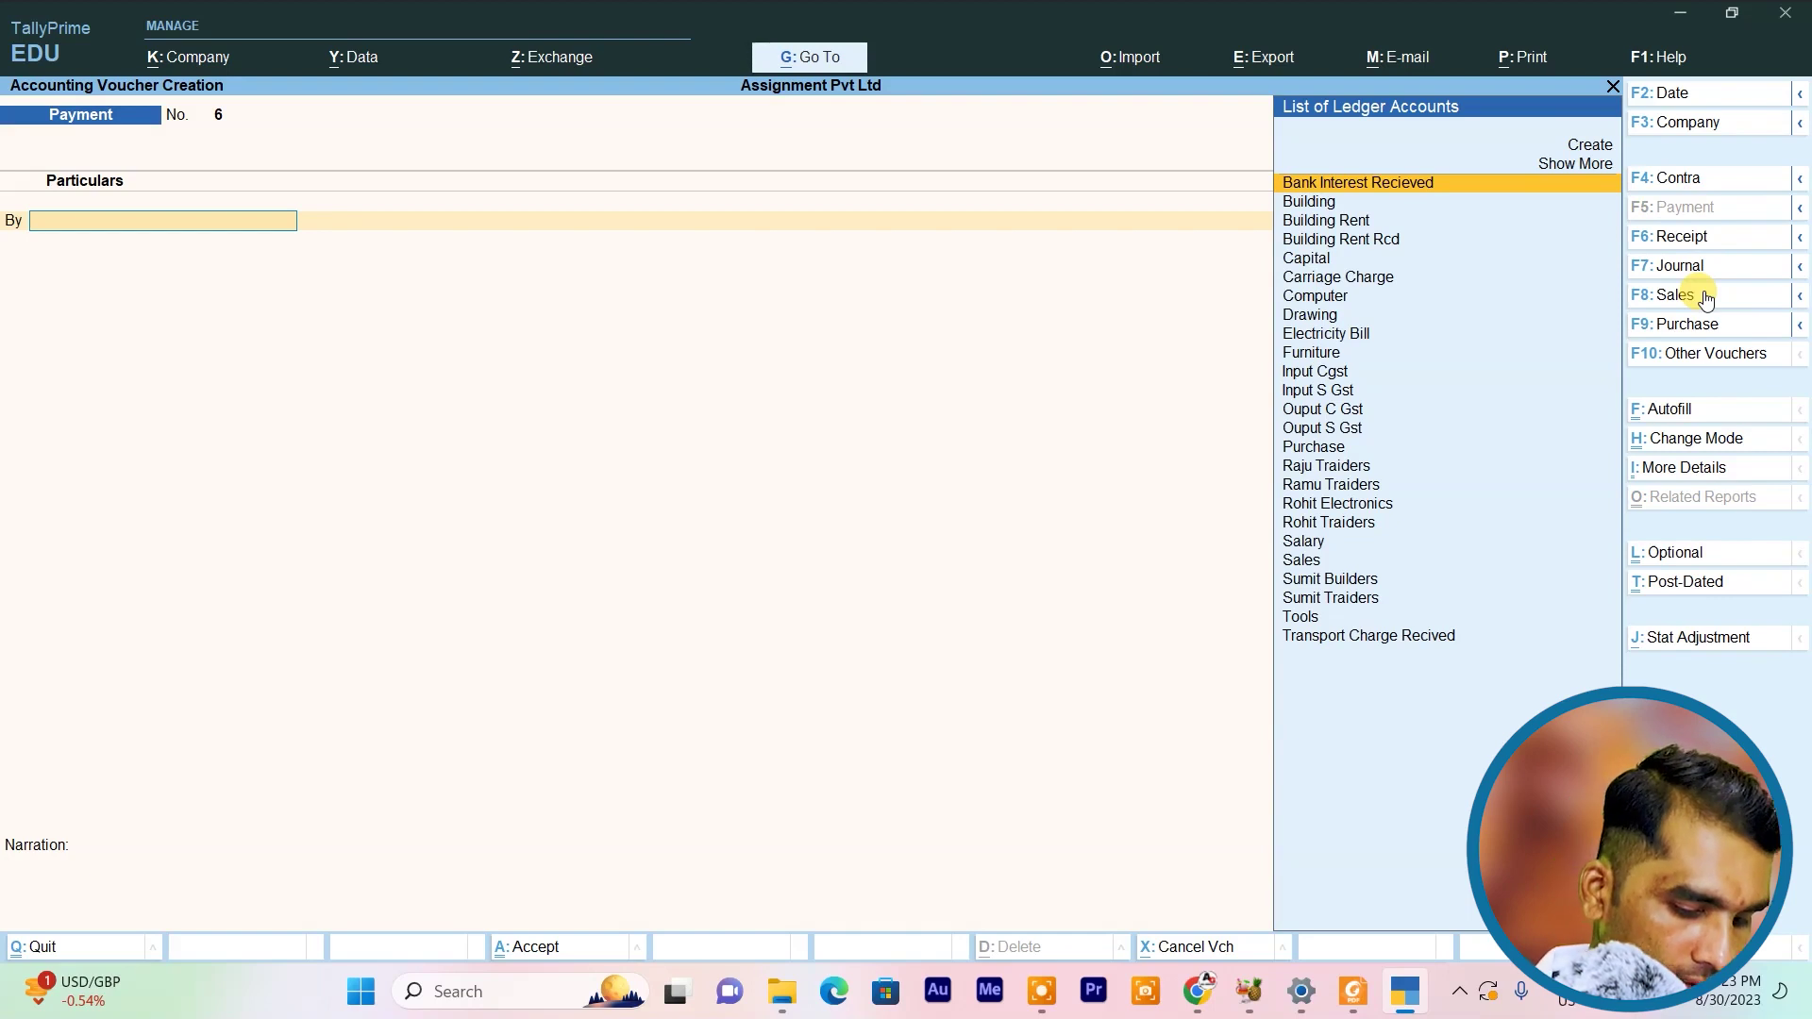
pyautogui.write('Ra')
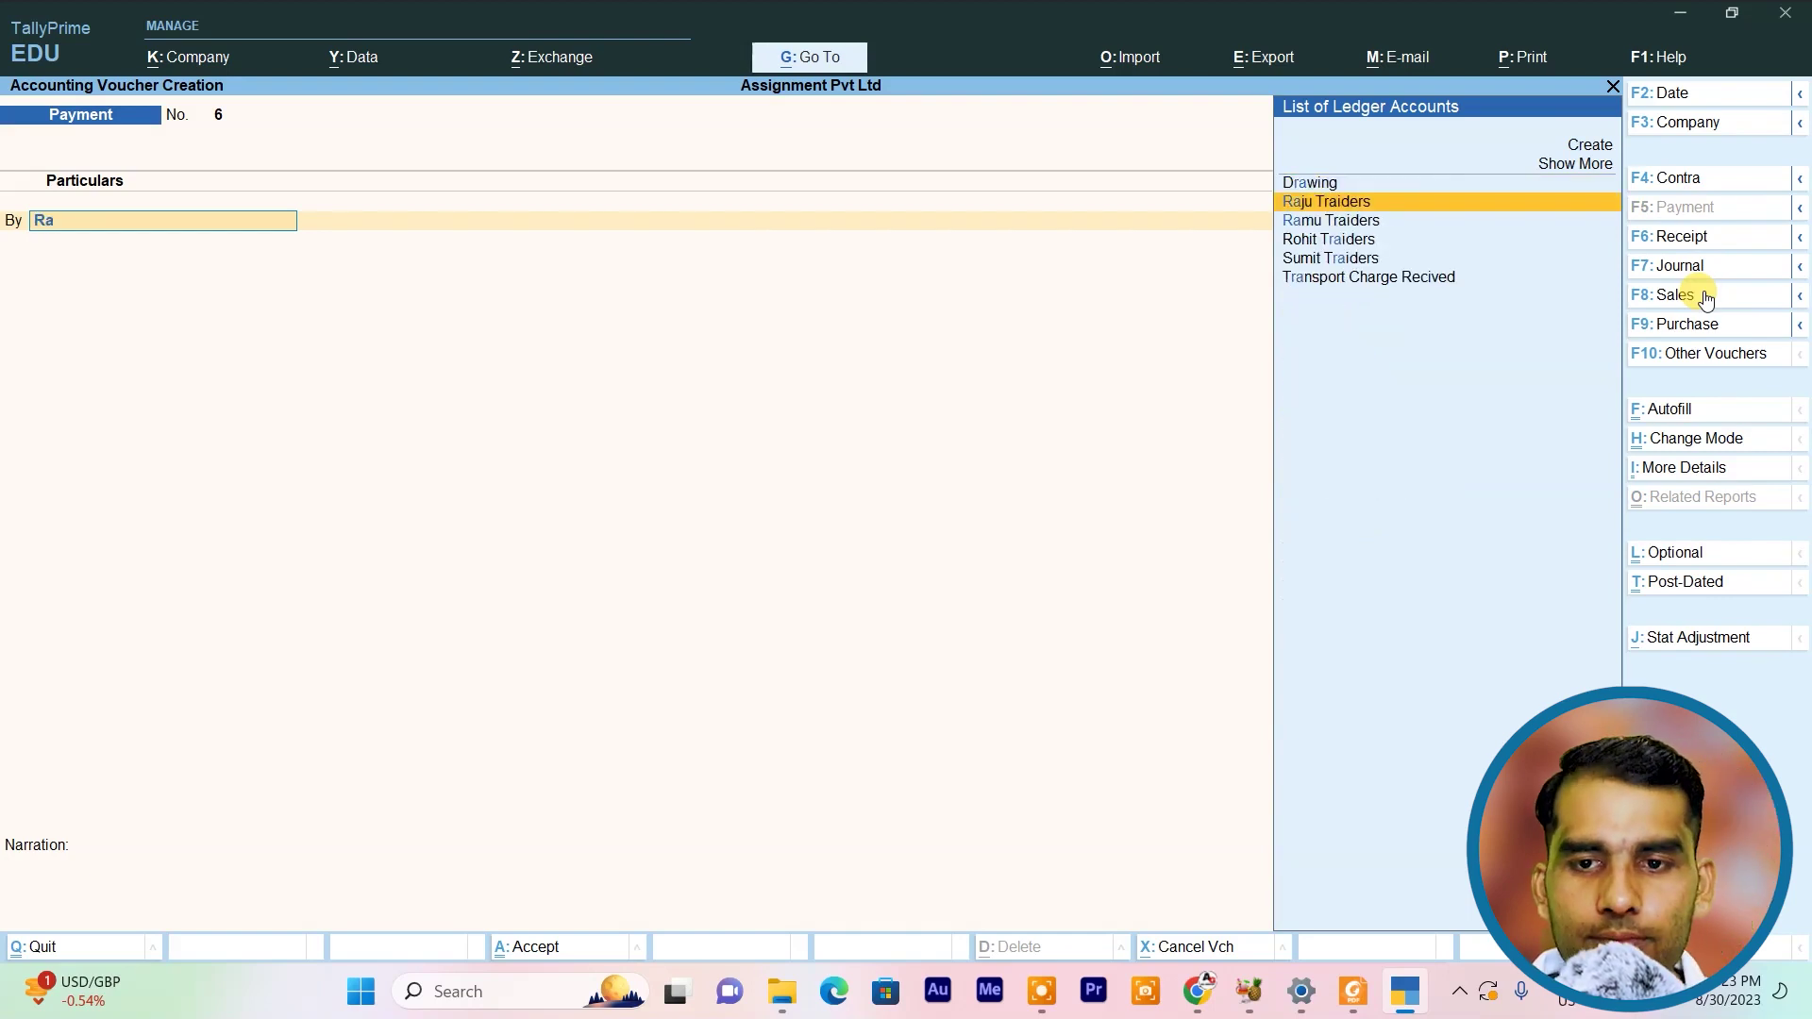
pyautogui.press('Return')
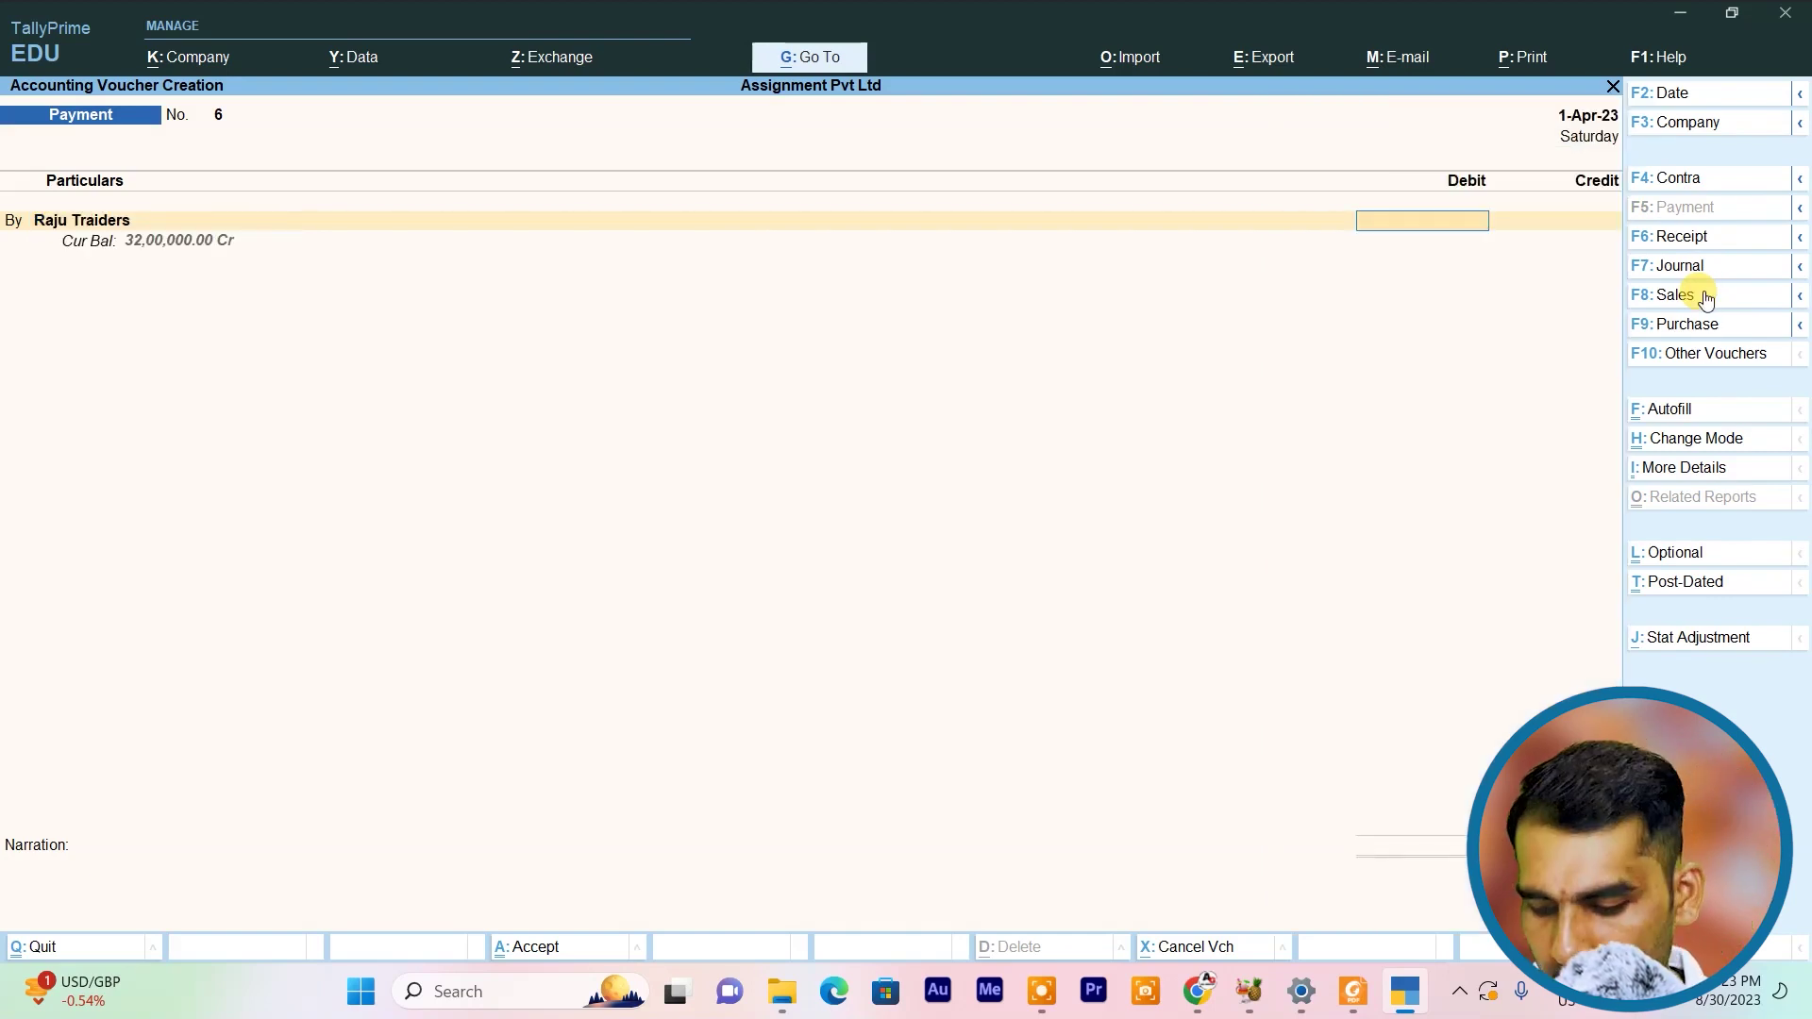
pyautogui.write('29')
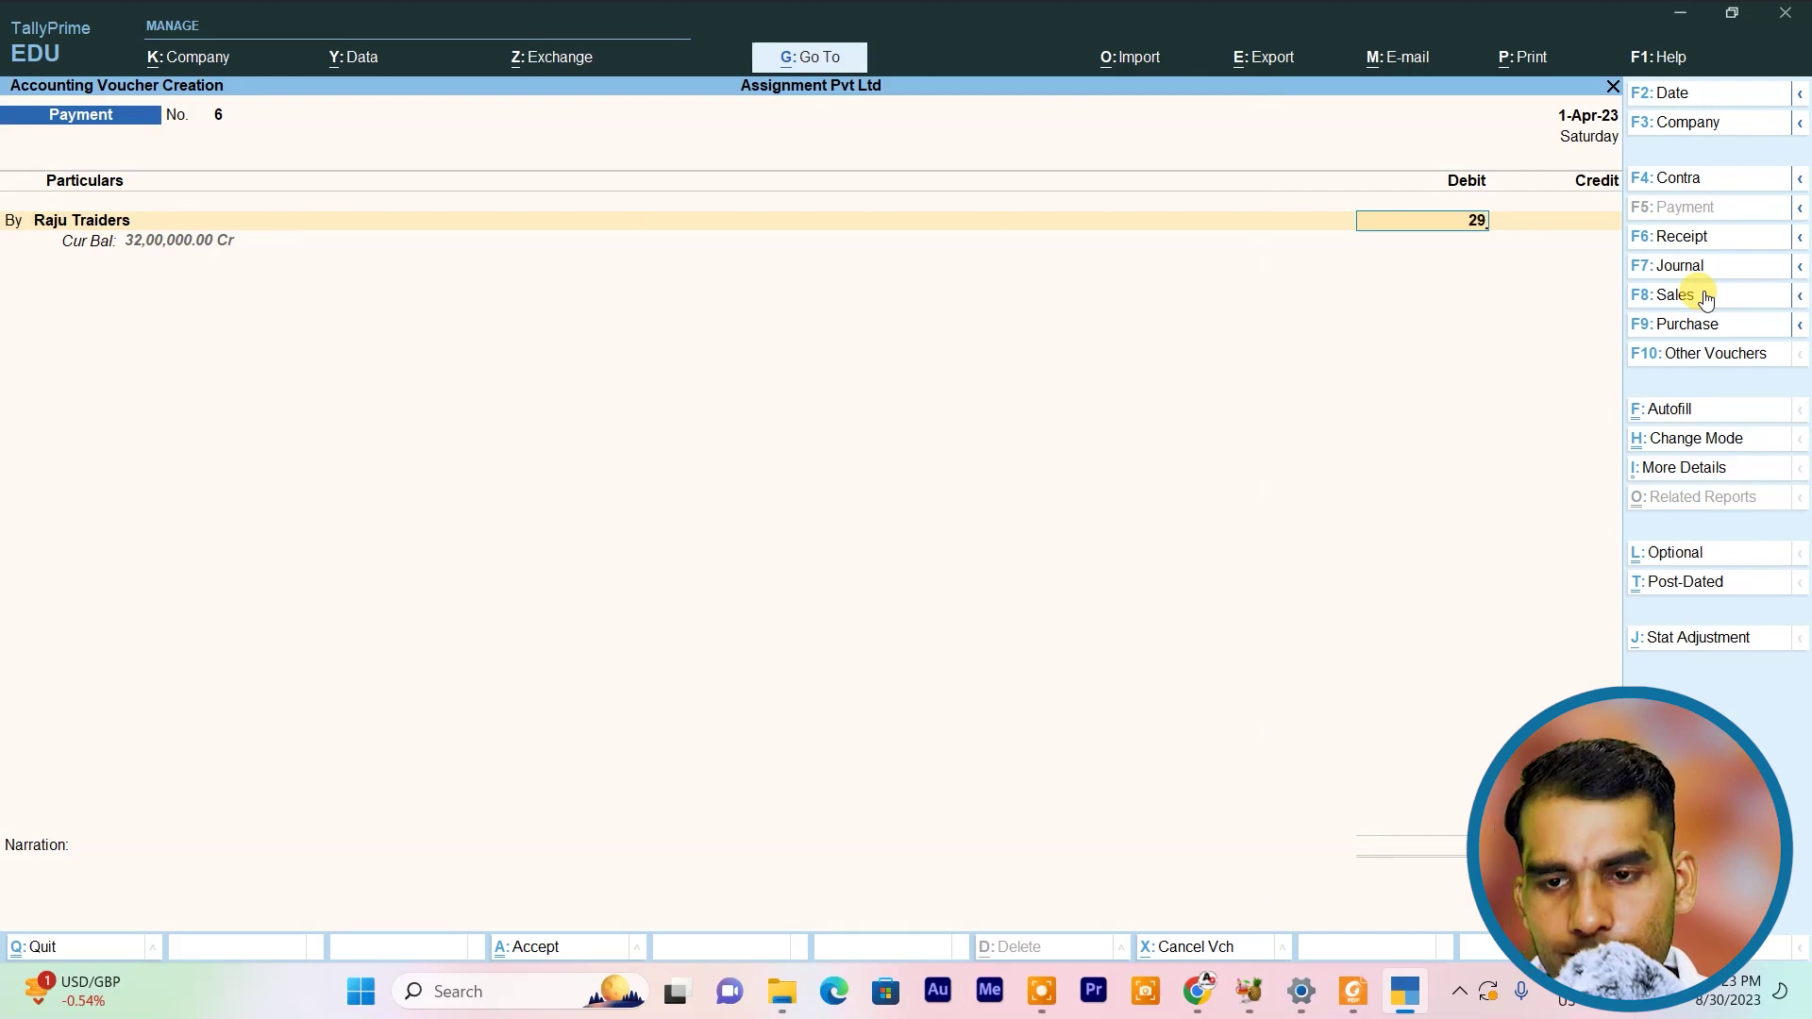
pyautogui.write('8680')
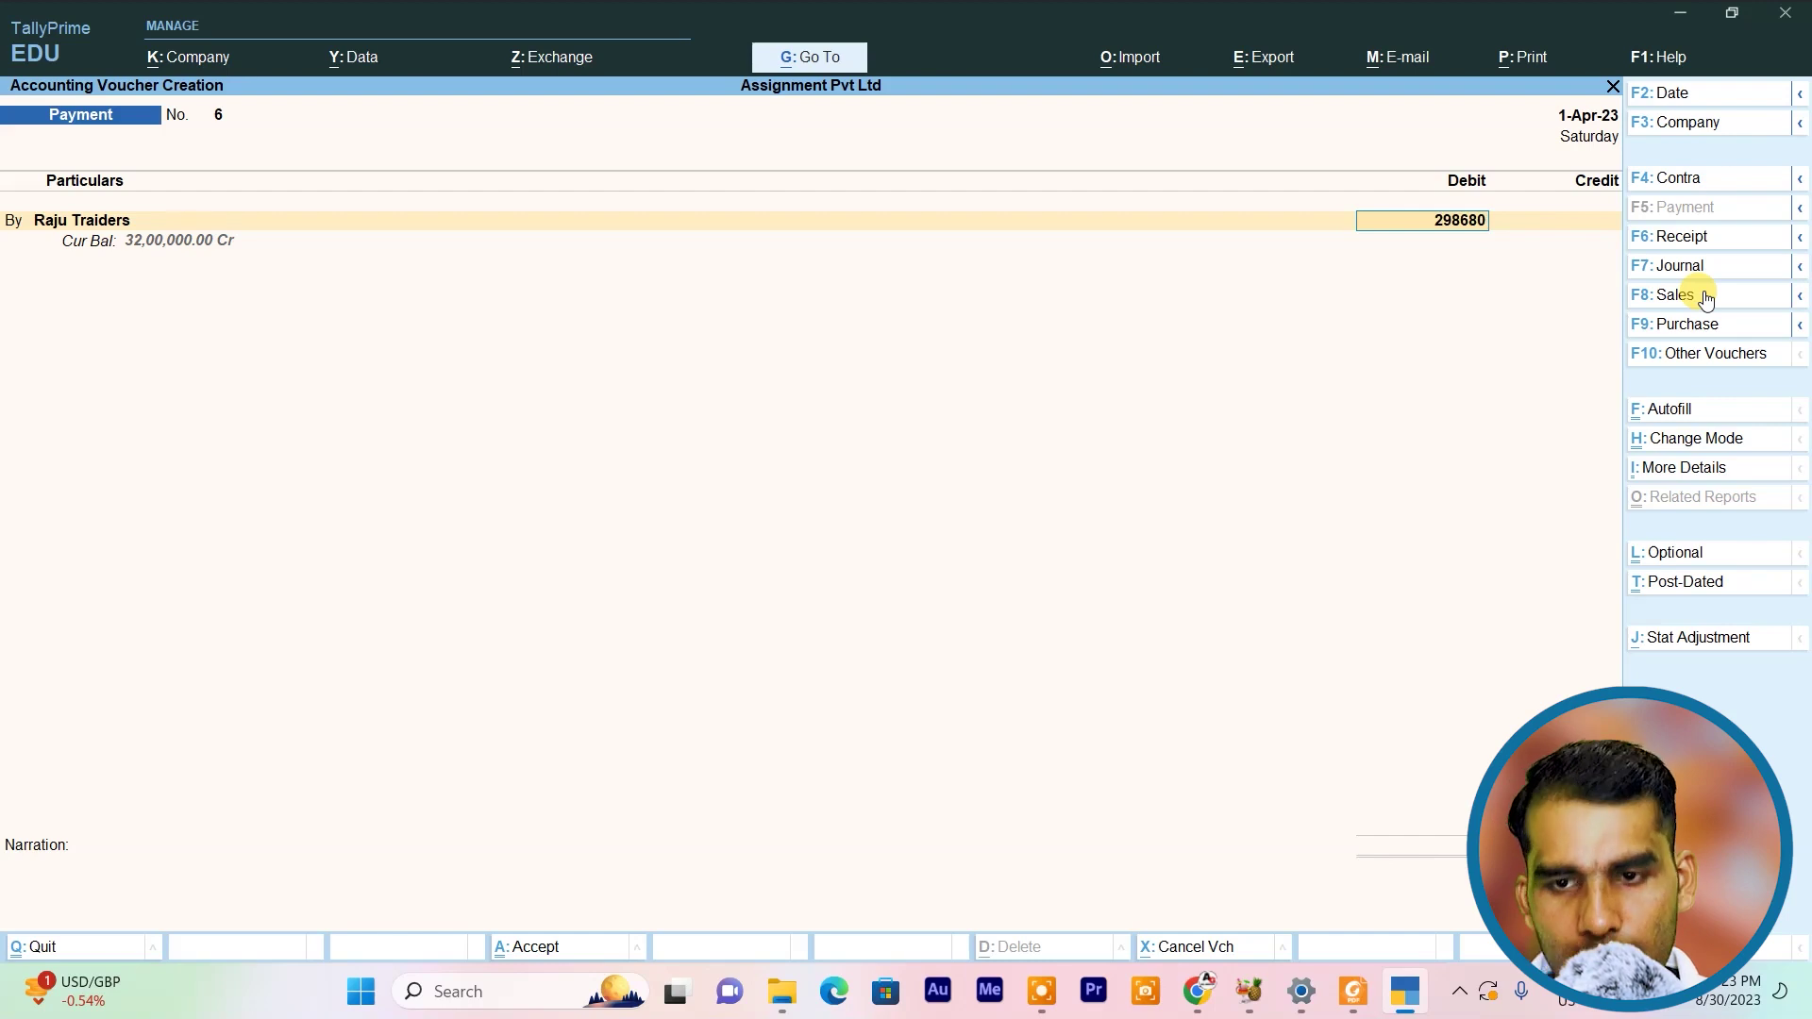
pyautogui.press('Return')
# Allocate the full 2,98,680 as Agst Ref to Raju Traiders' pending bill dated 1-Apr-23
pyautogui.press('Return')
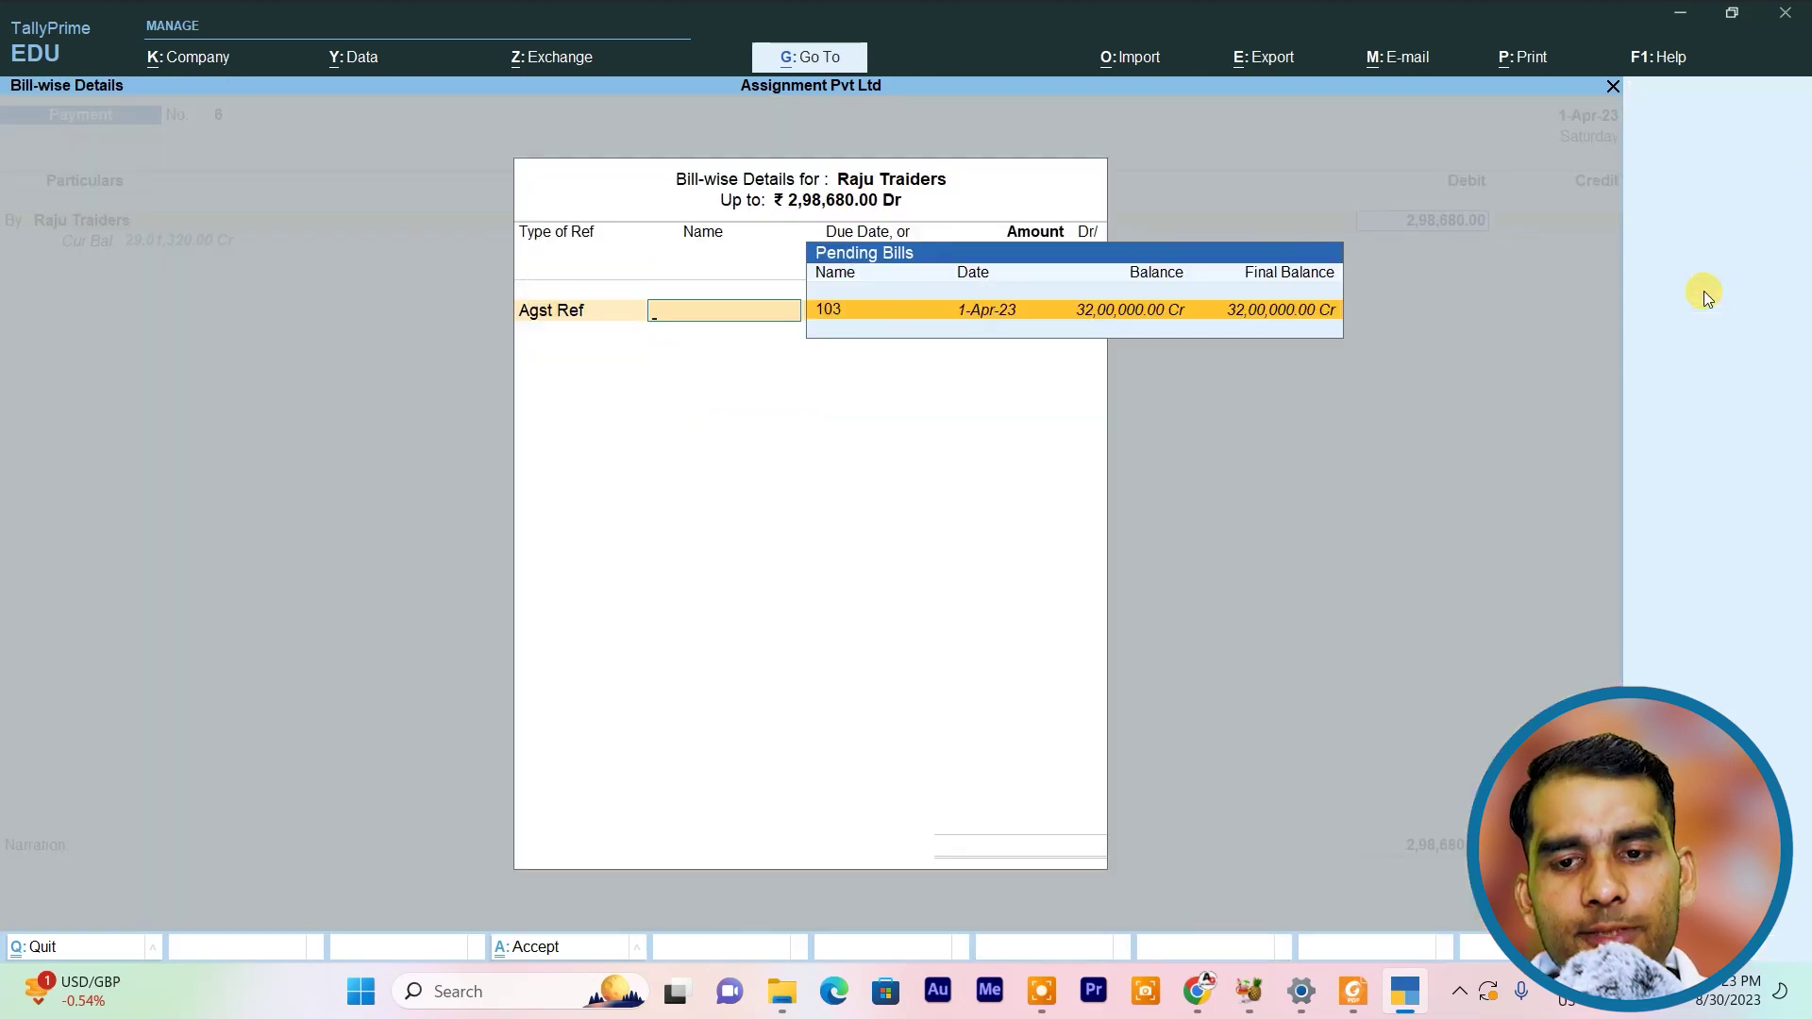
pyautogui.press('Return')
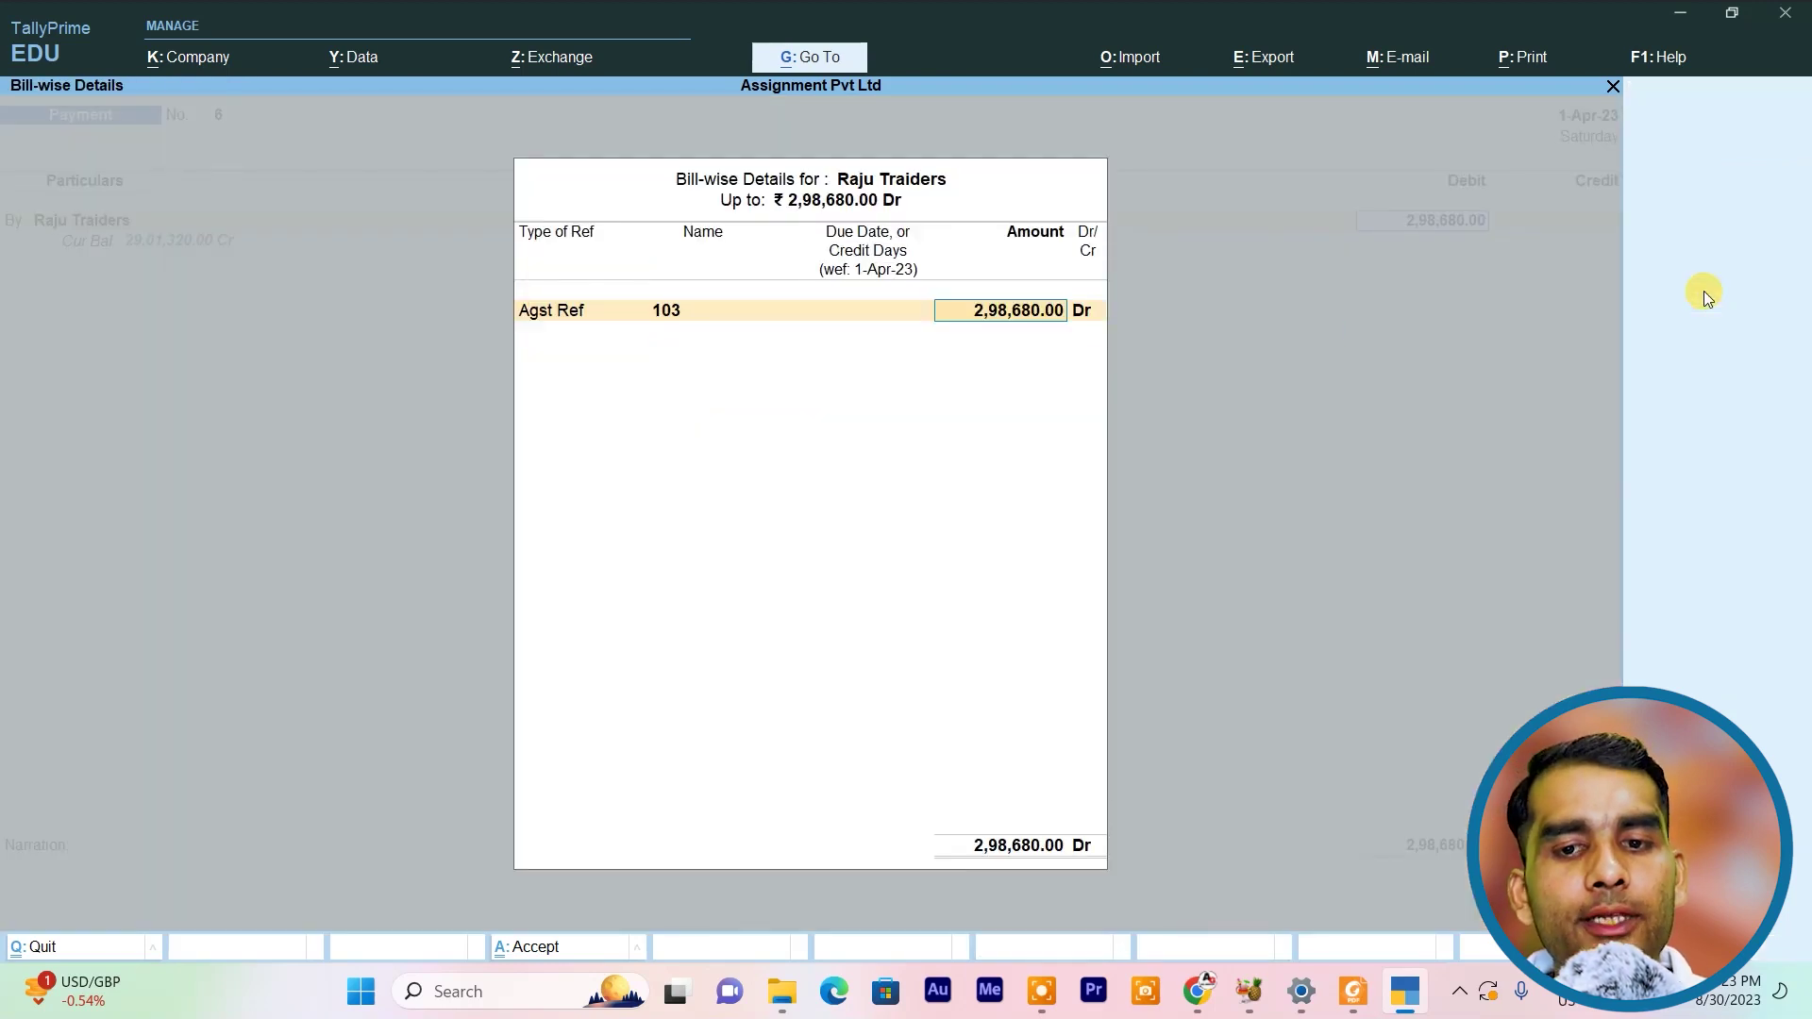
pyautogui.press('Return')
pyautogui.press('Return')
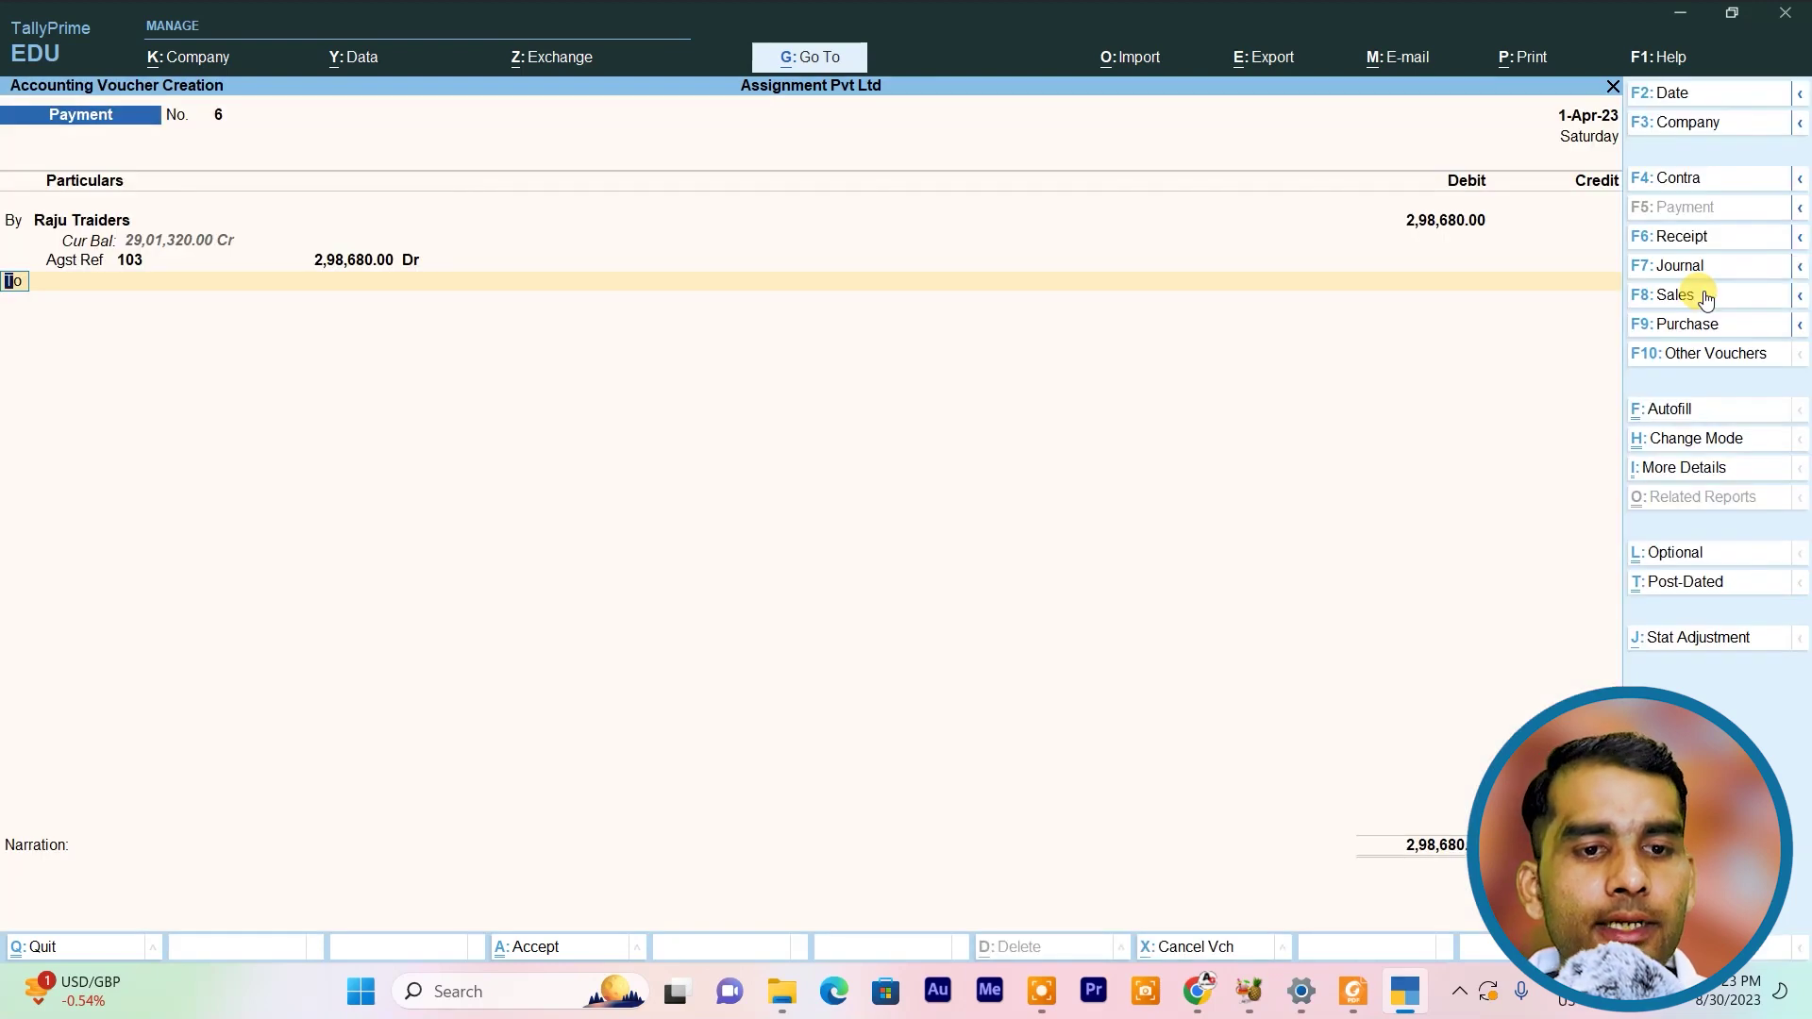
# Credit Cash with 2,98,680 and save the payment voucher
pyautogui.press('Return')
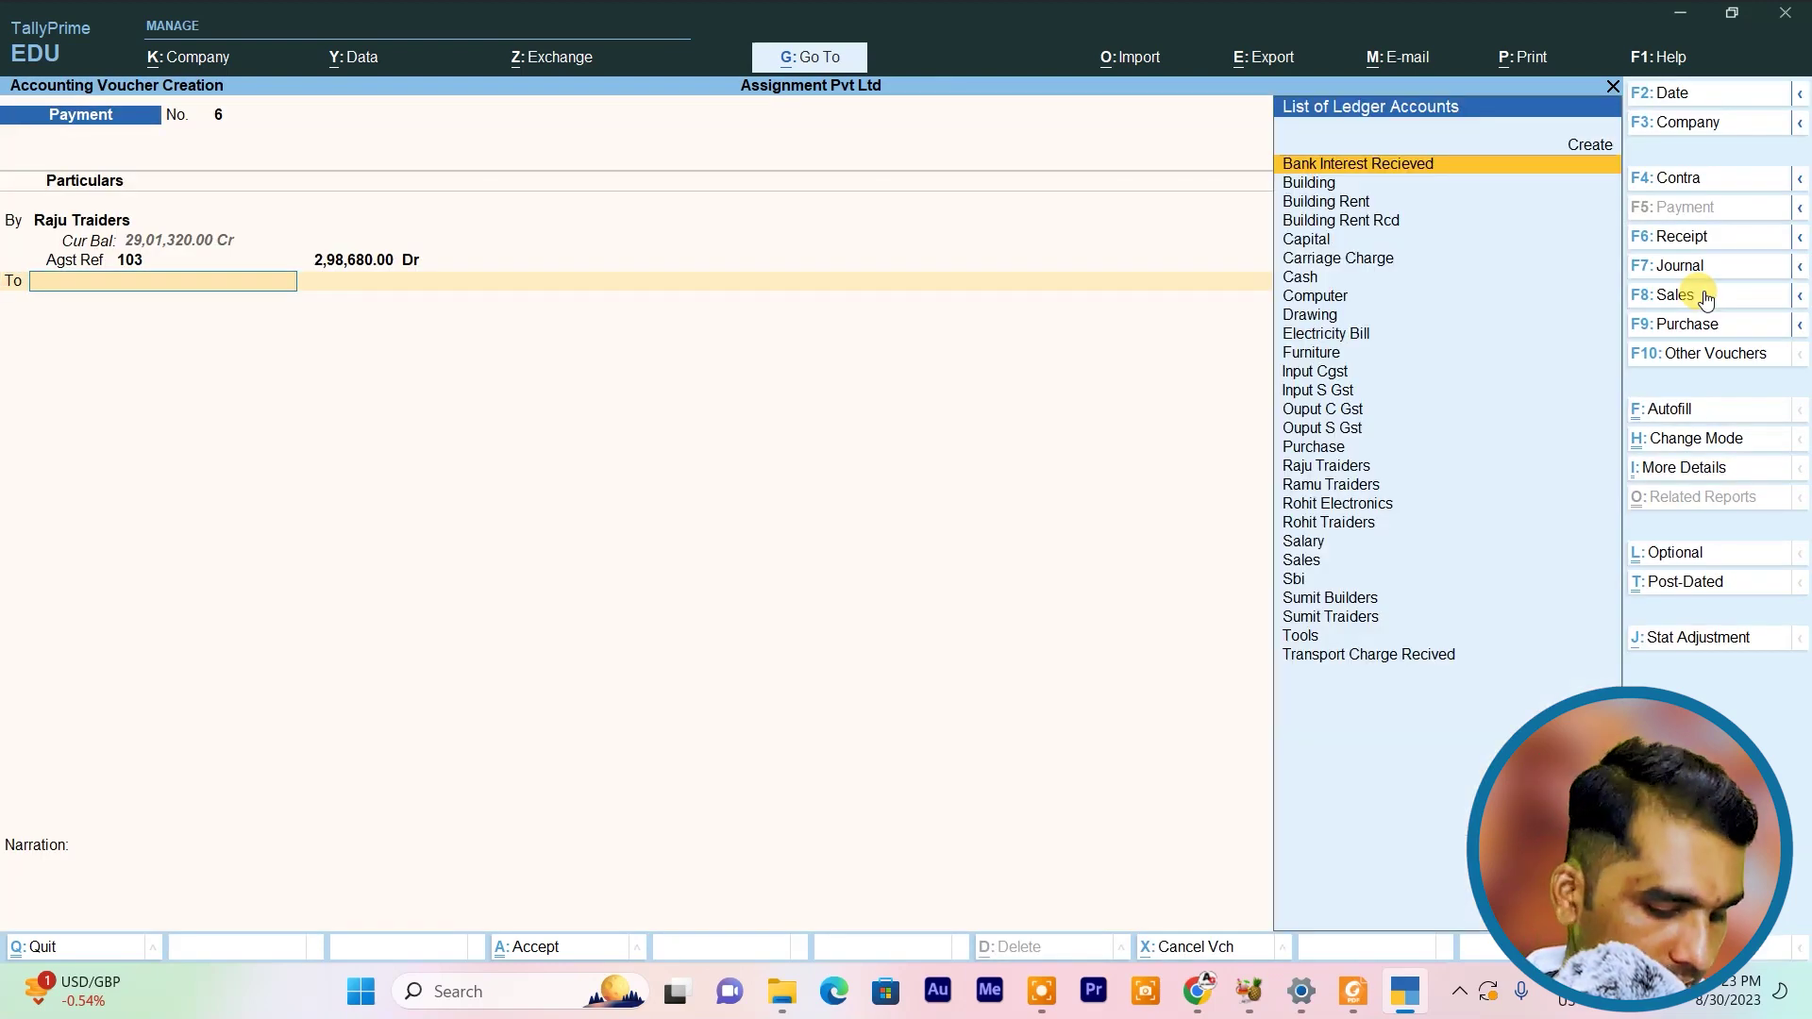
pyautogui.write('C')
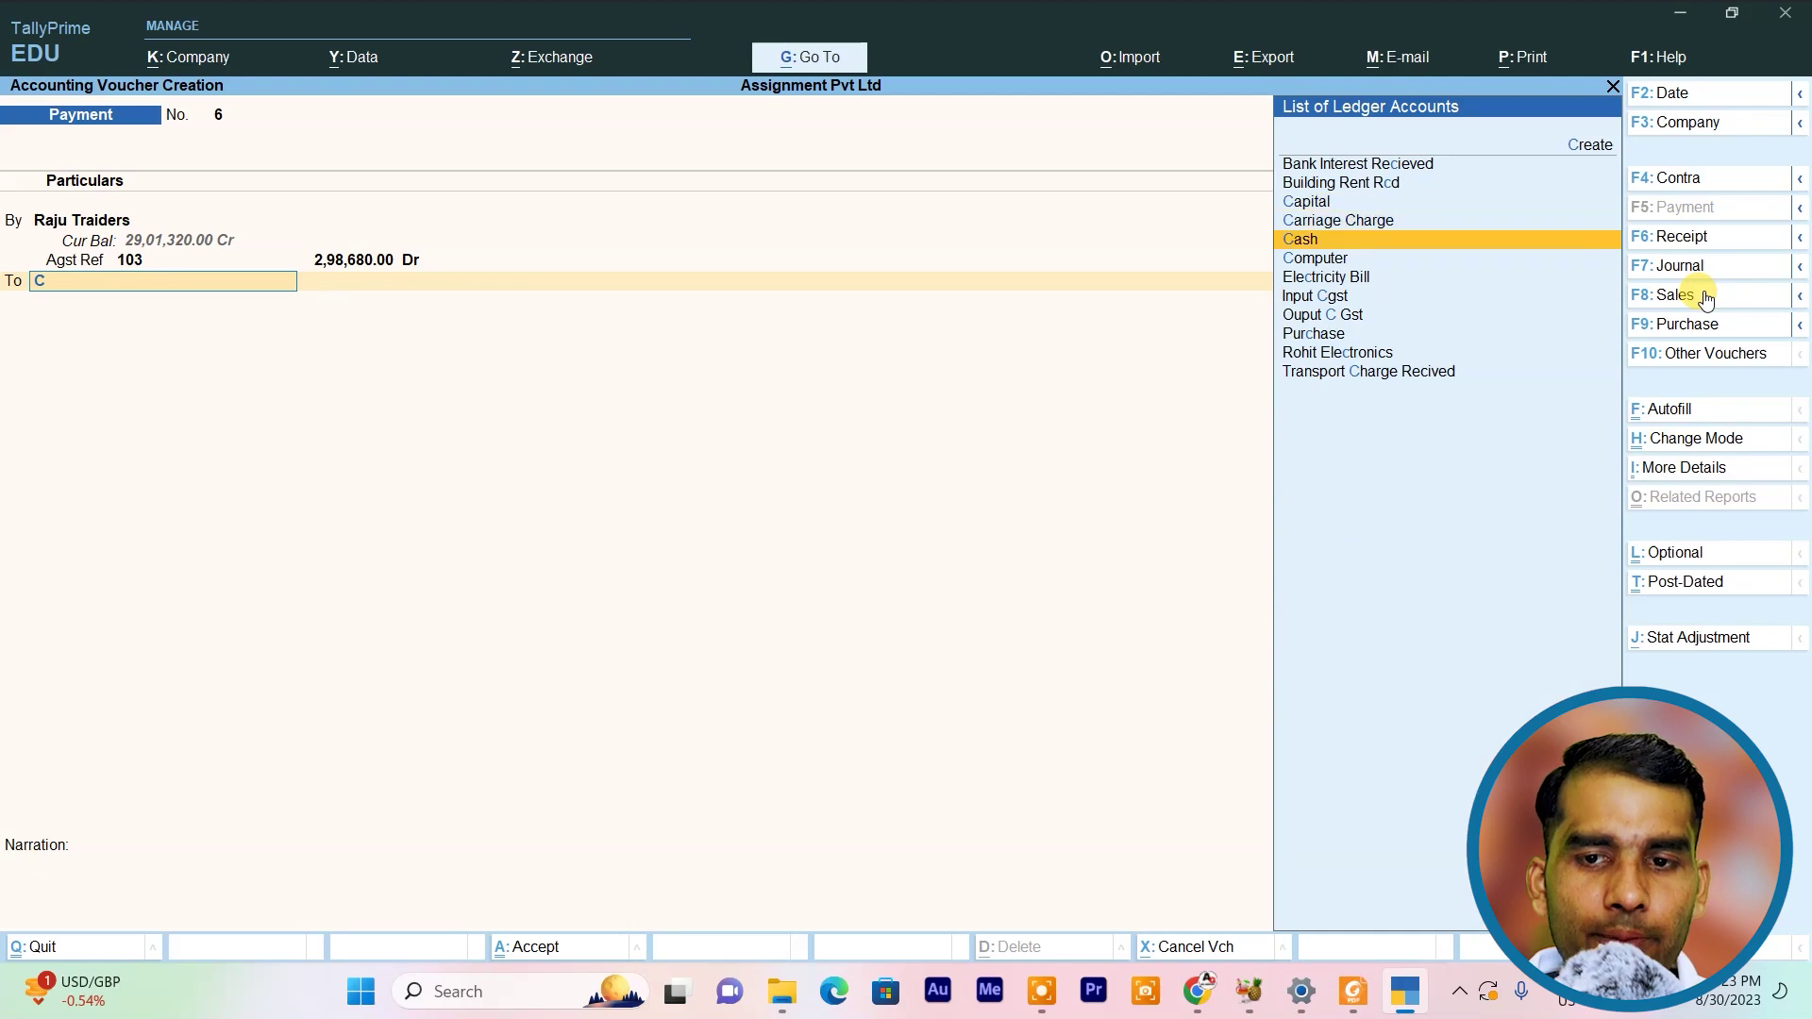
pyautogui.press('Return')
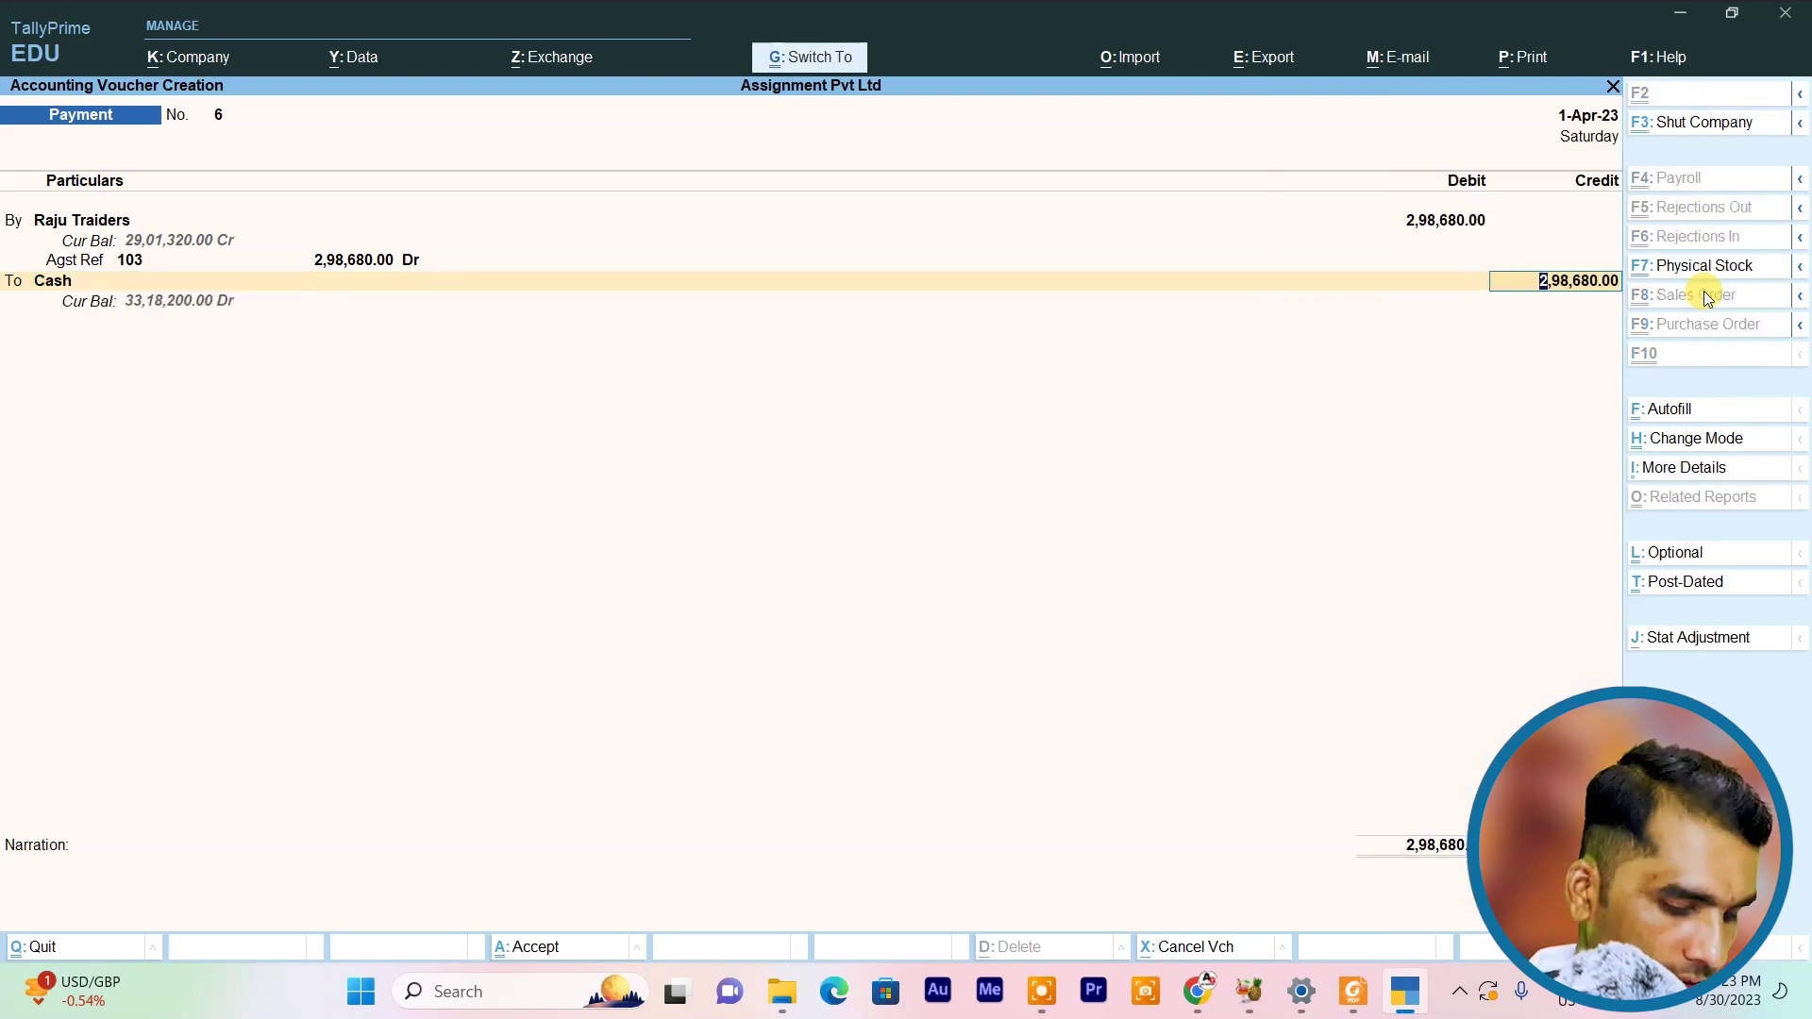
pyautogui.hotkey('ctrl', 'a')
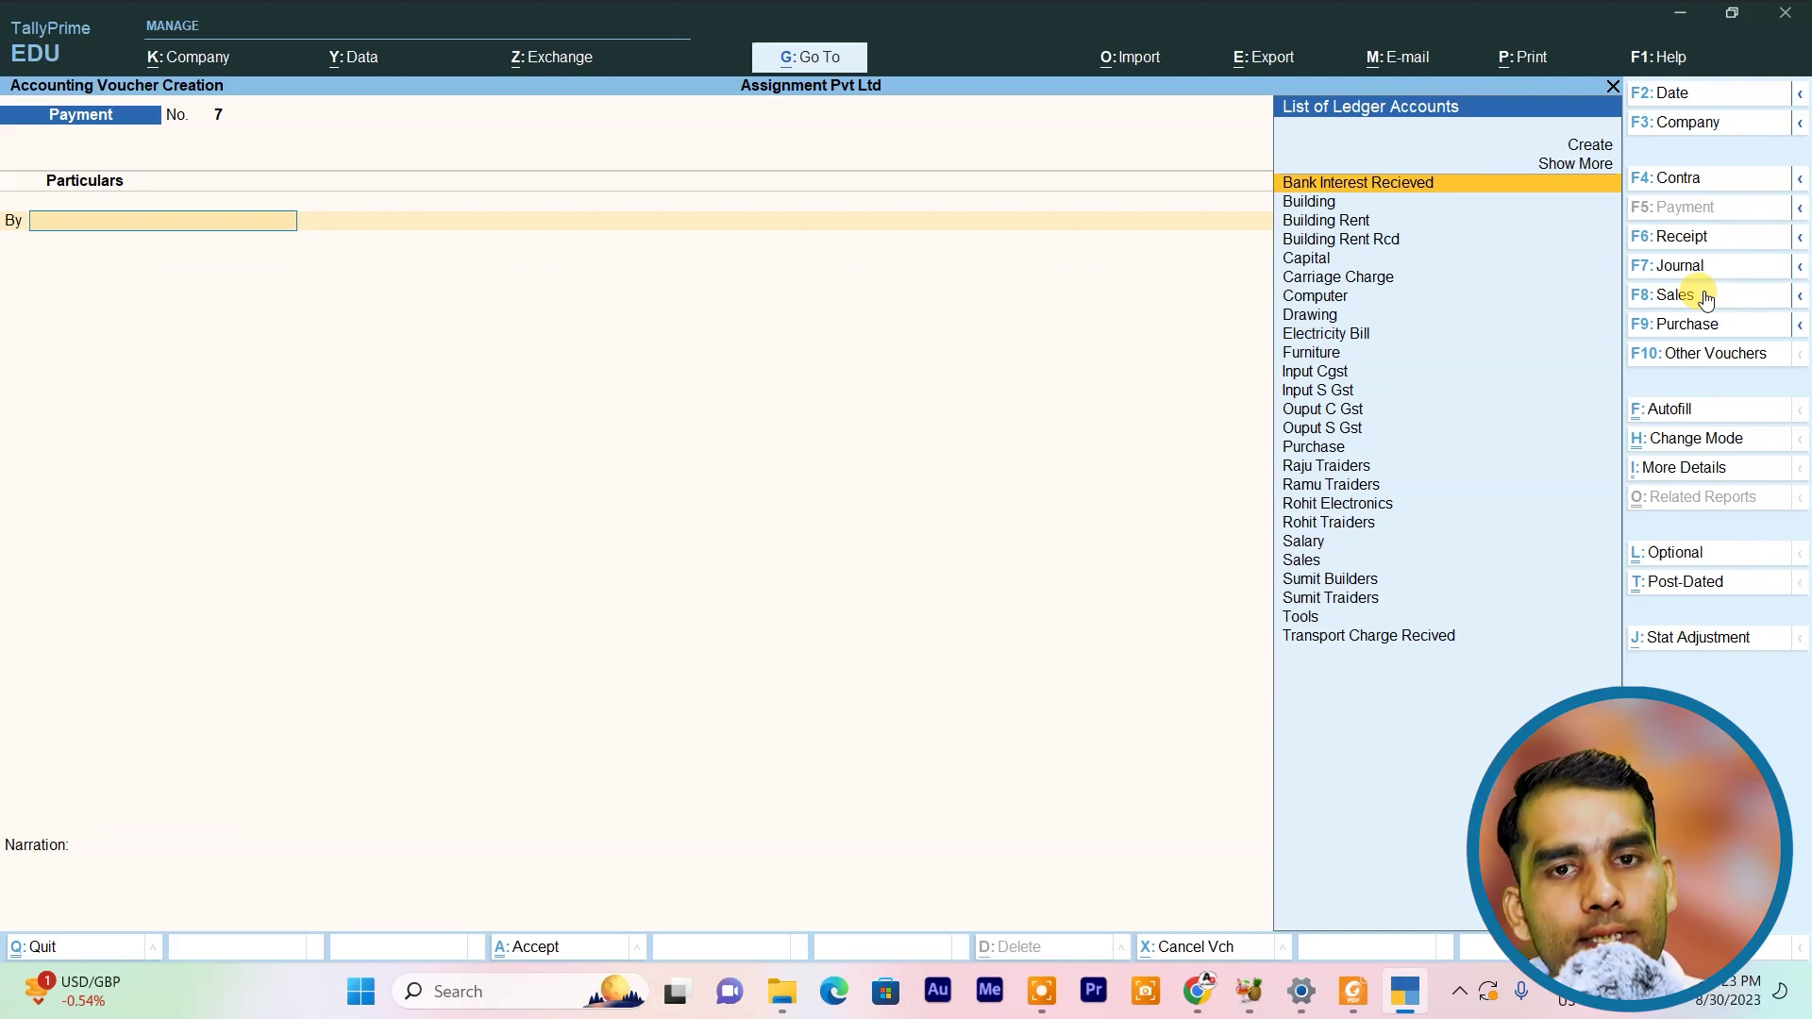
# Switch to the practice PDF and read transaction 14 about the building purchase and land sale, highlighting its amounts
pyautogui.hotkey('alt', 'Tab')
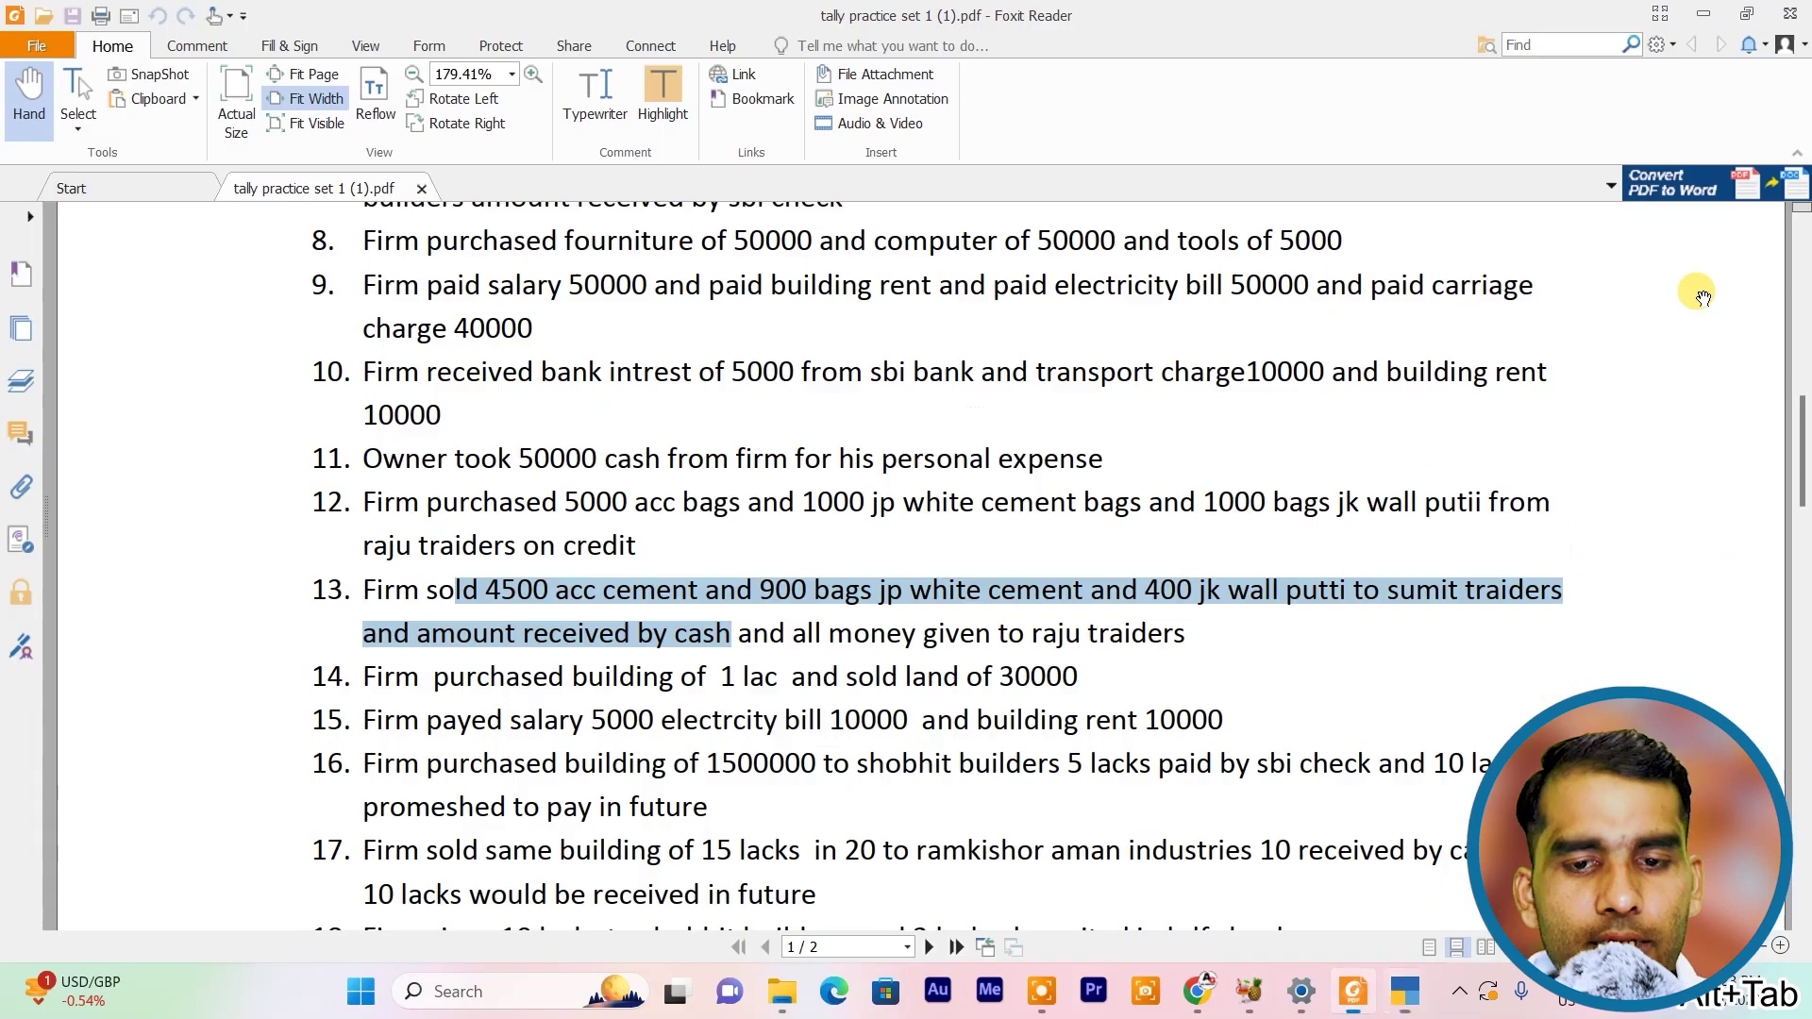
pyautogui.scroll(-1, 1698, 297)
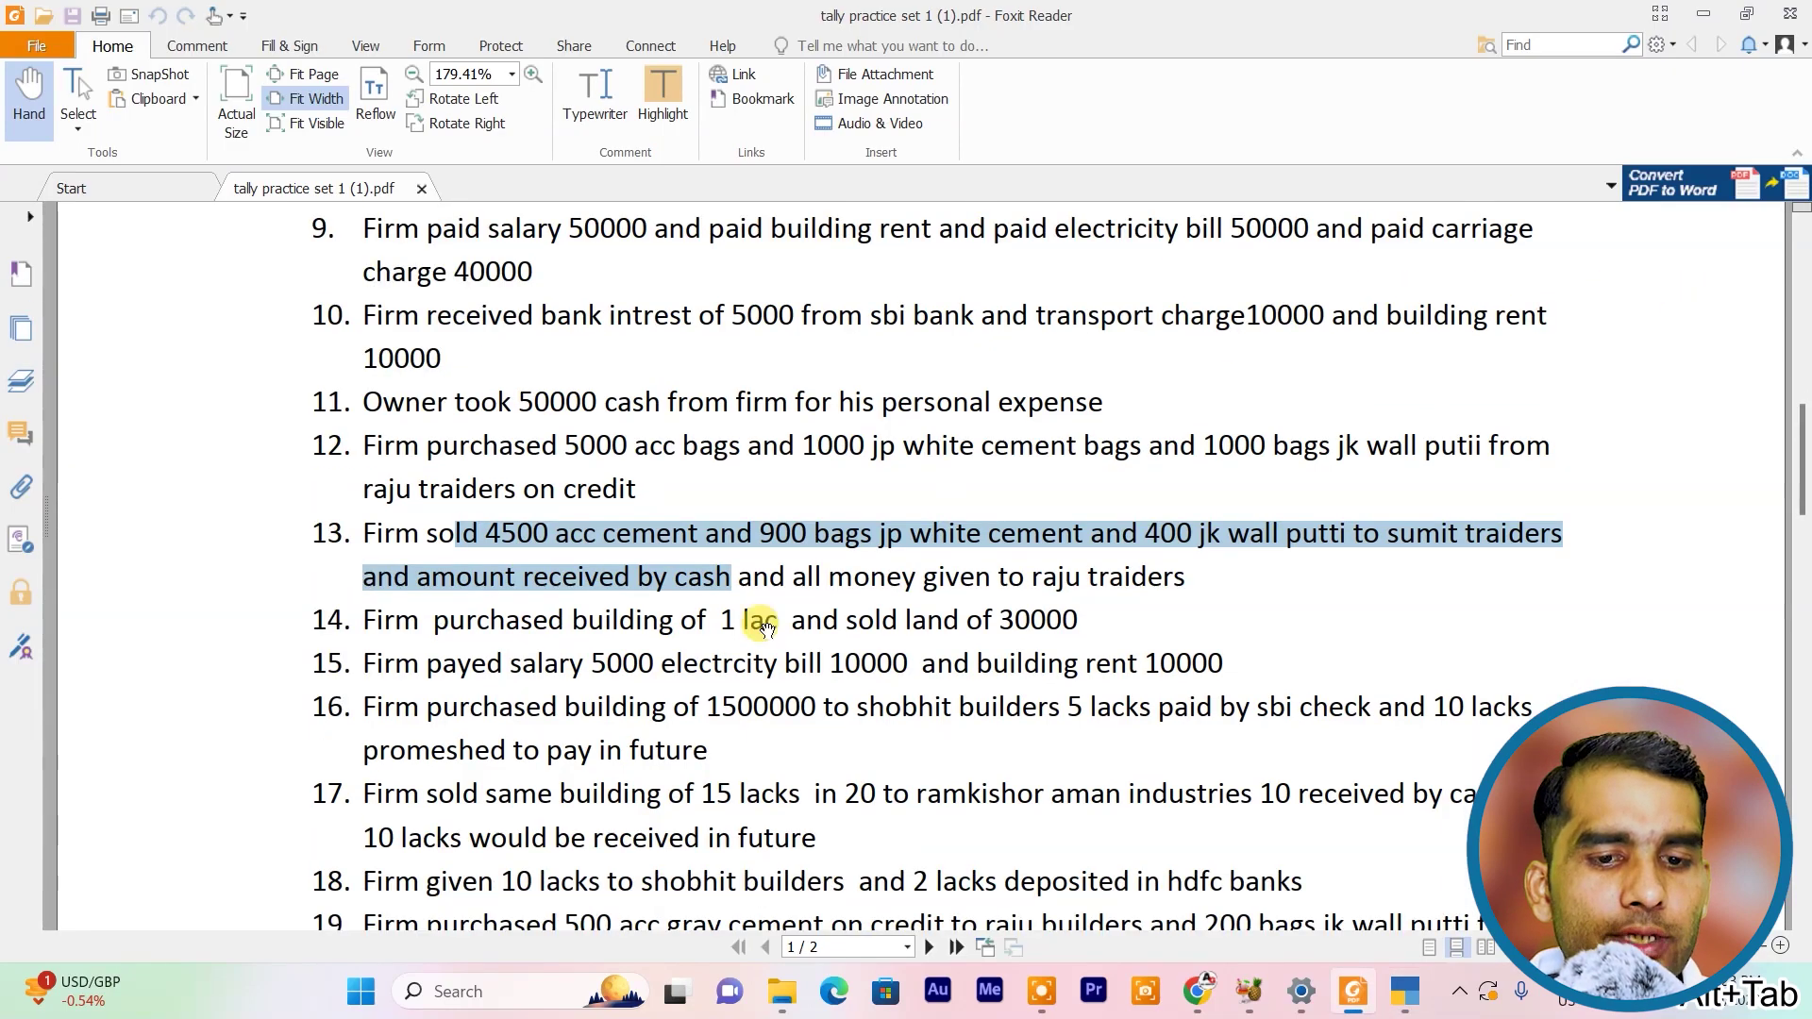
pyautogui.click(509, 712)
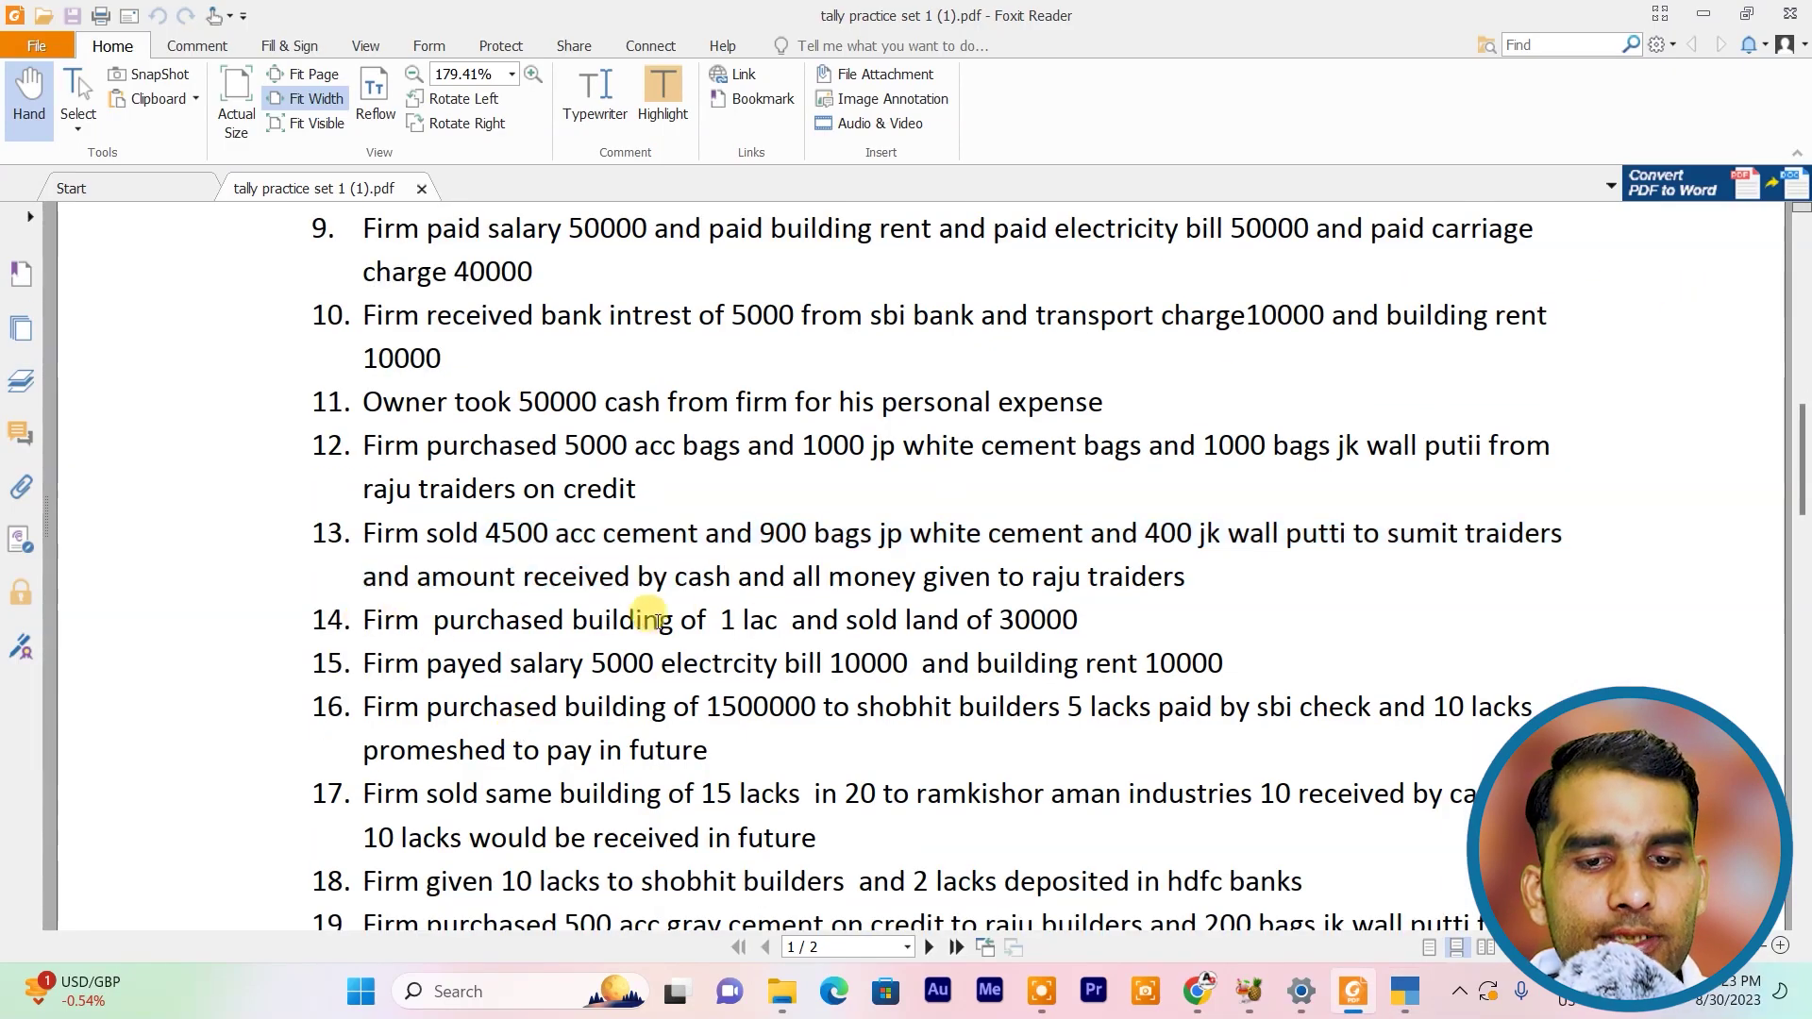
pyautogui.moveTo(1094, 619); pyautogui.dragTo(720, 627)
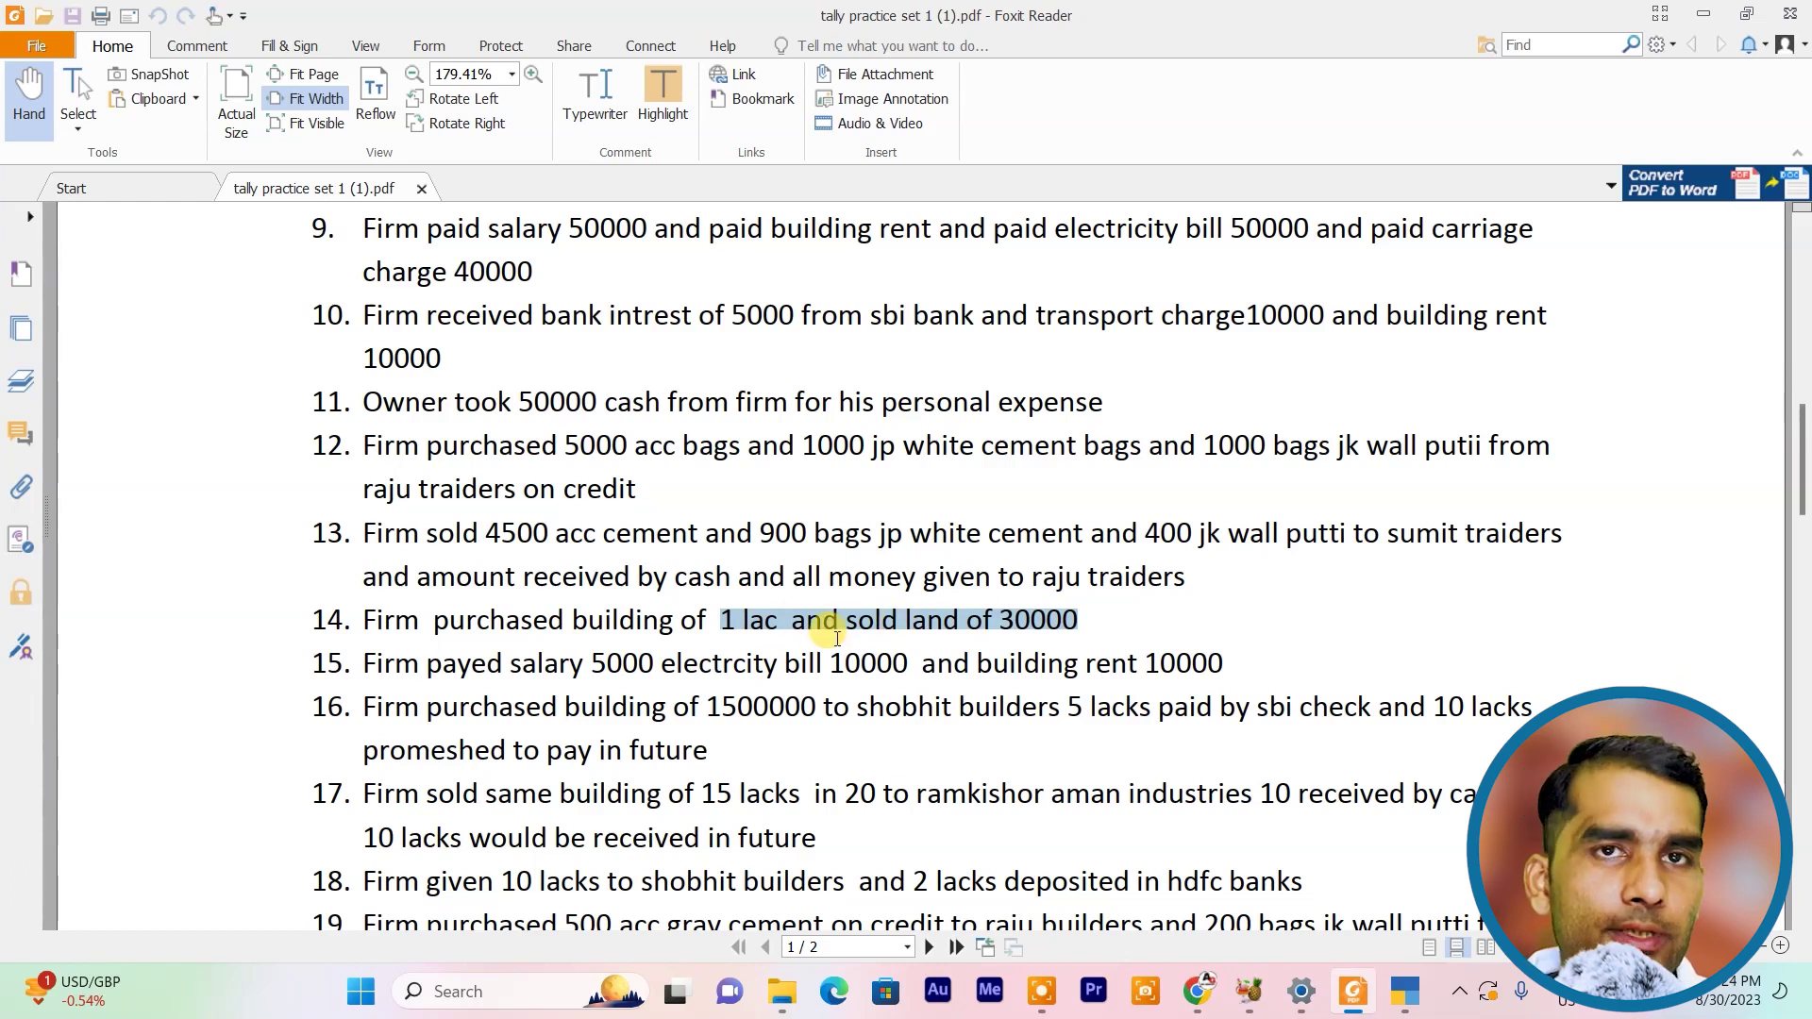
# Switch back to TallyPrime and debit Building with 1,00,000 in the new payment voucher
pyautogui.hotkey('alt', 'Tab')
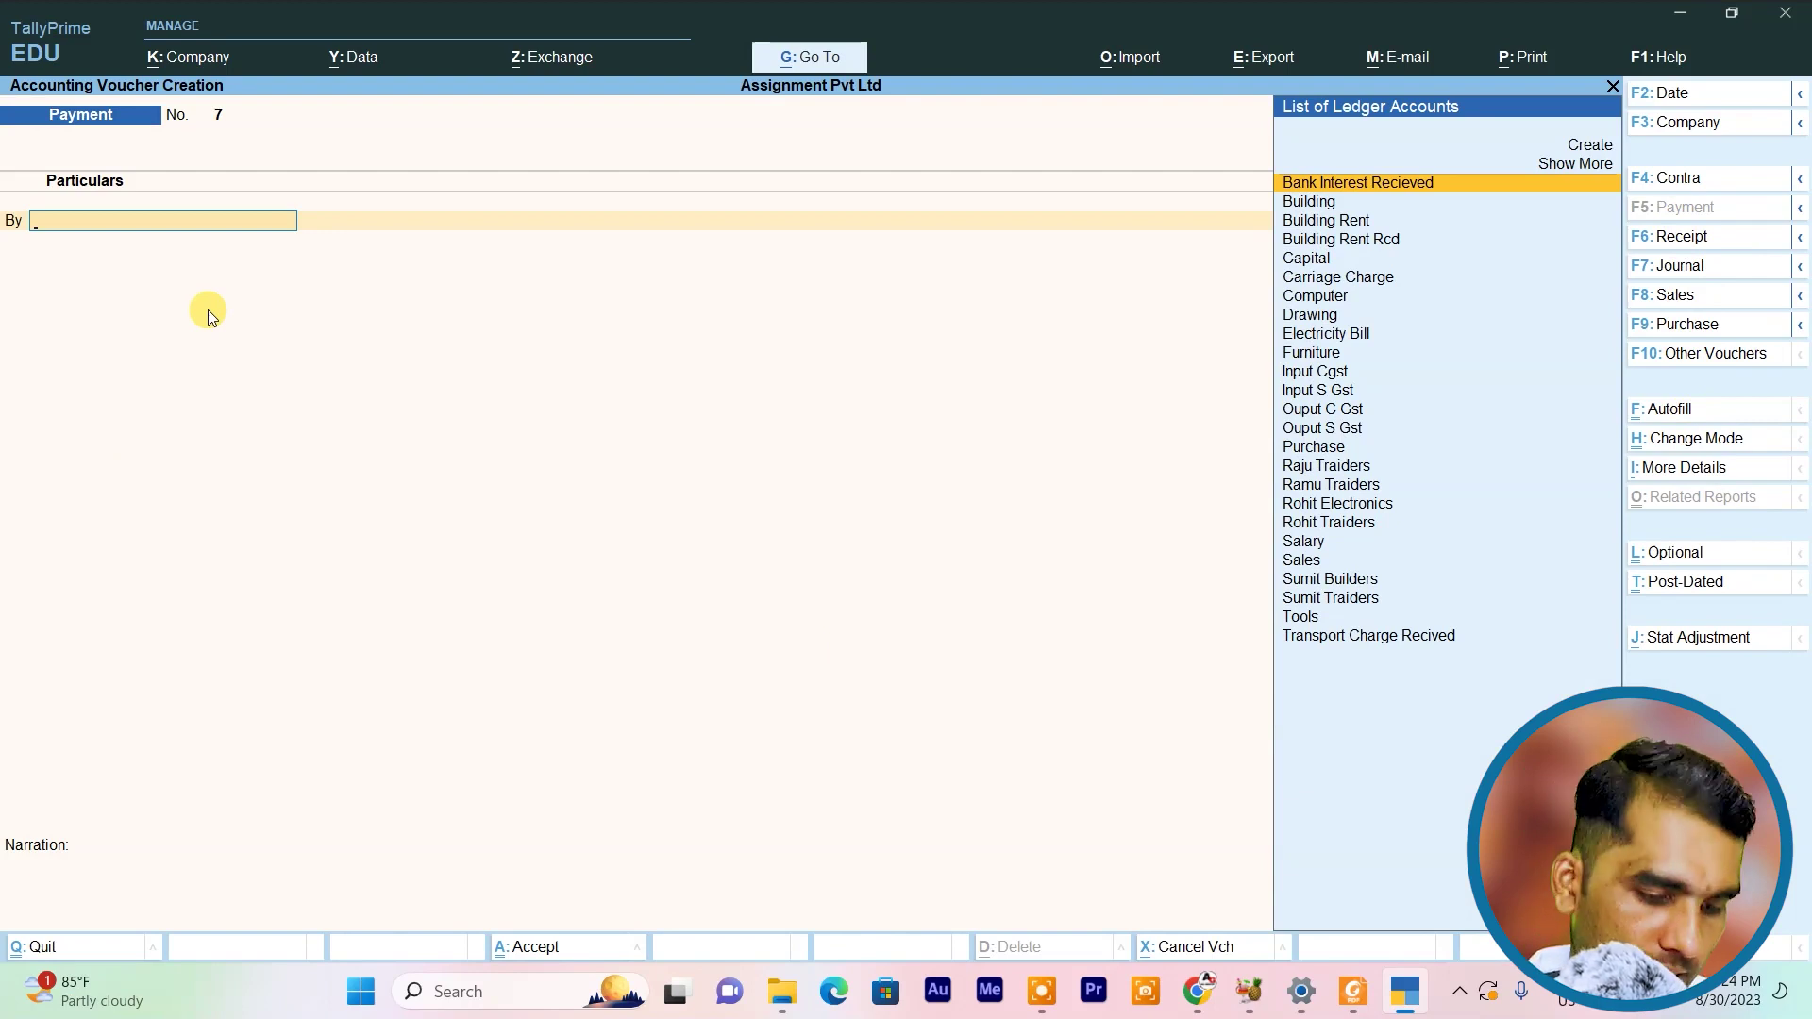
pyautogui.write('B')
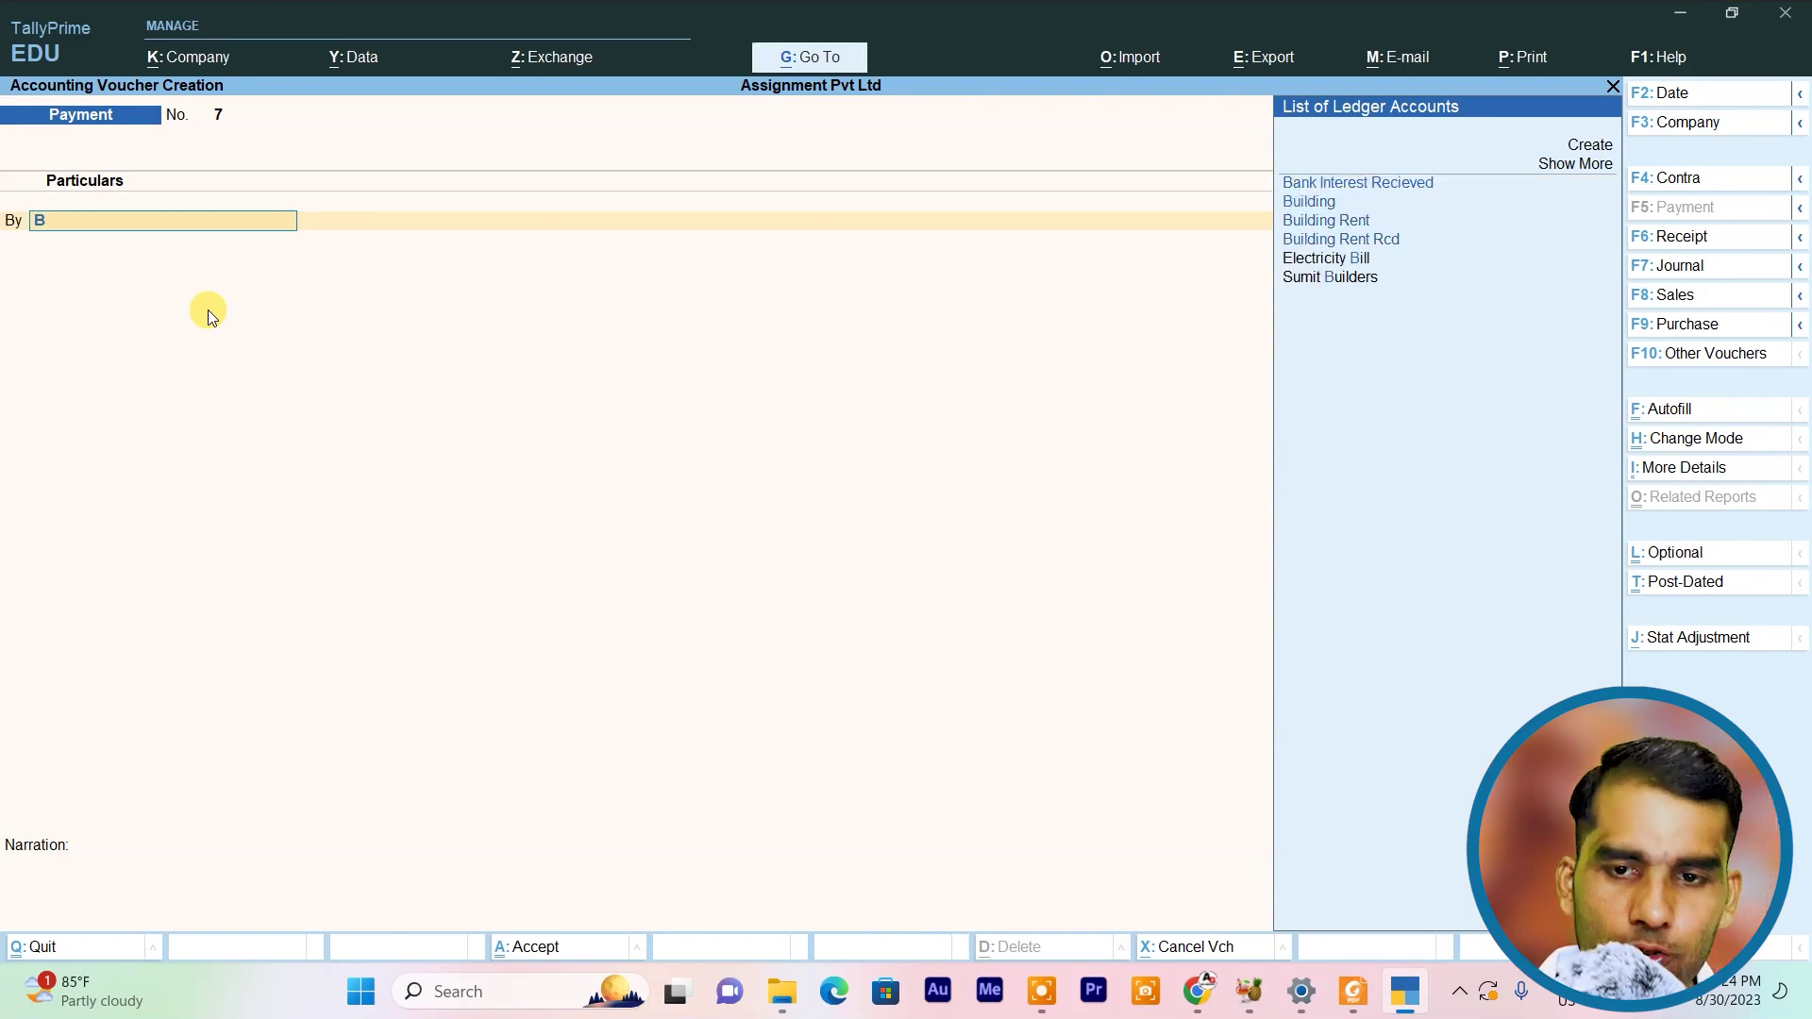
pyautogui.press('Down')
pyautogui.press('Return')
pyautogui.write('100000')
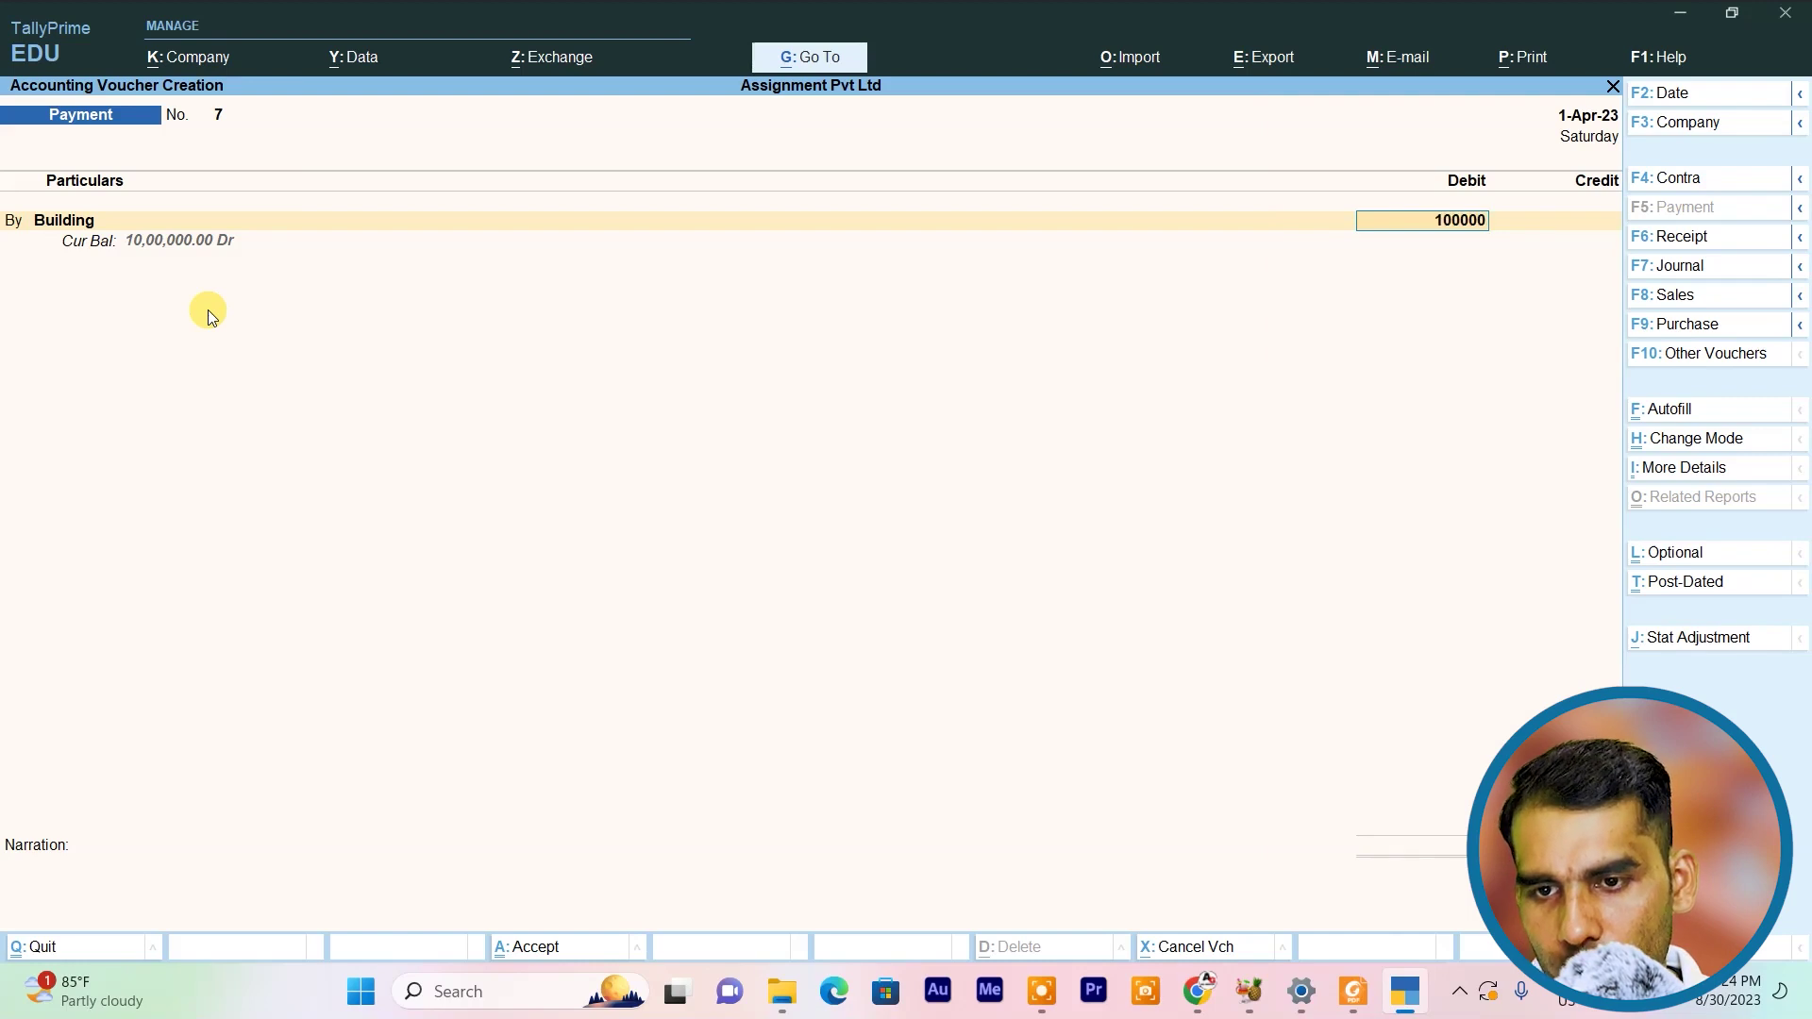
pyautogui.press('Return')
pyautogui.press('Return')
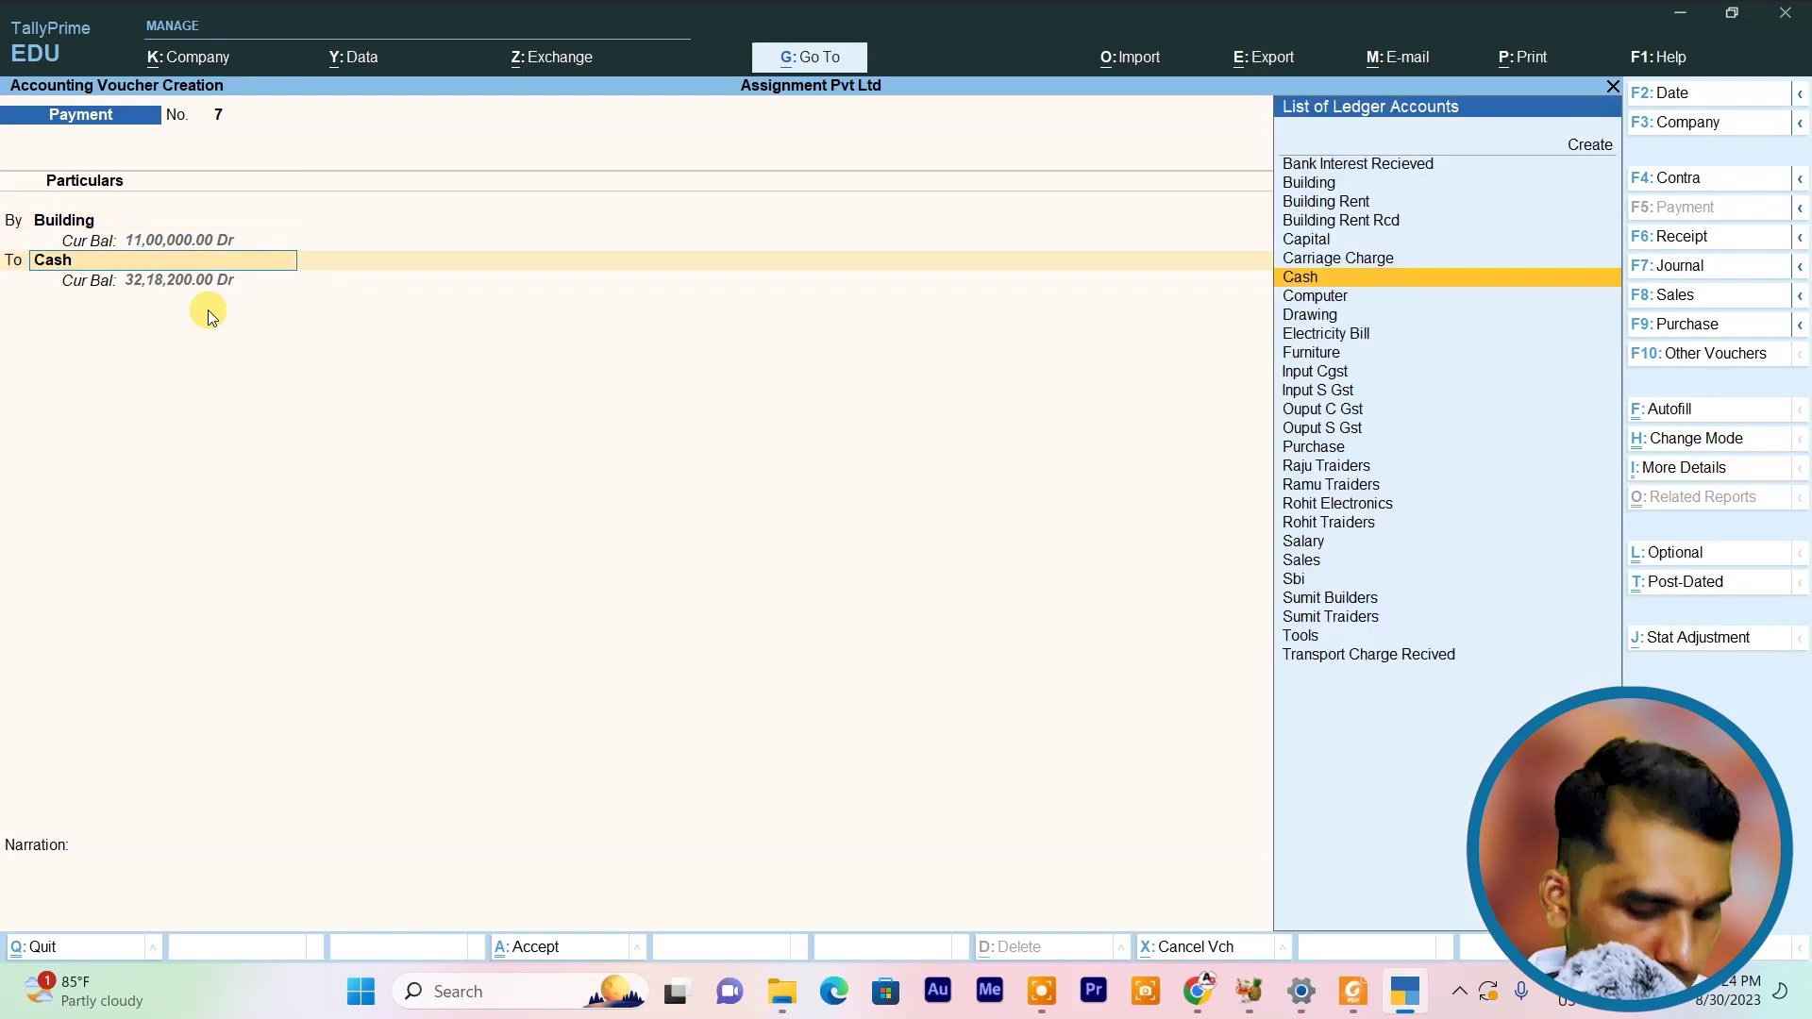
# Create a ledger named Land under Fixed Assets from the voucher's credit line and save it
pyautogui.write('L')
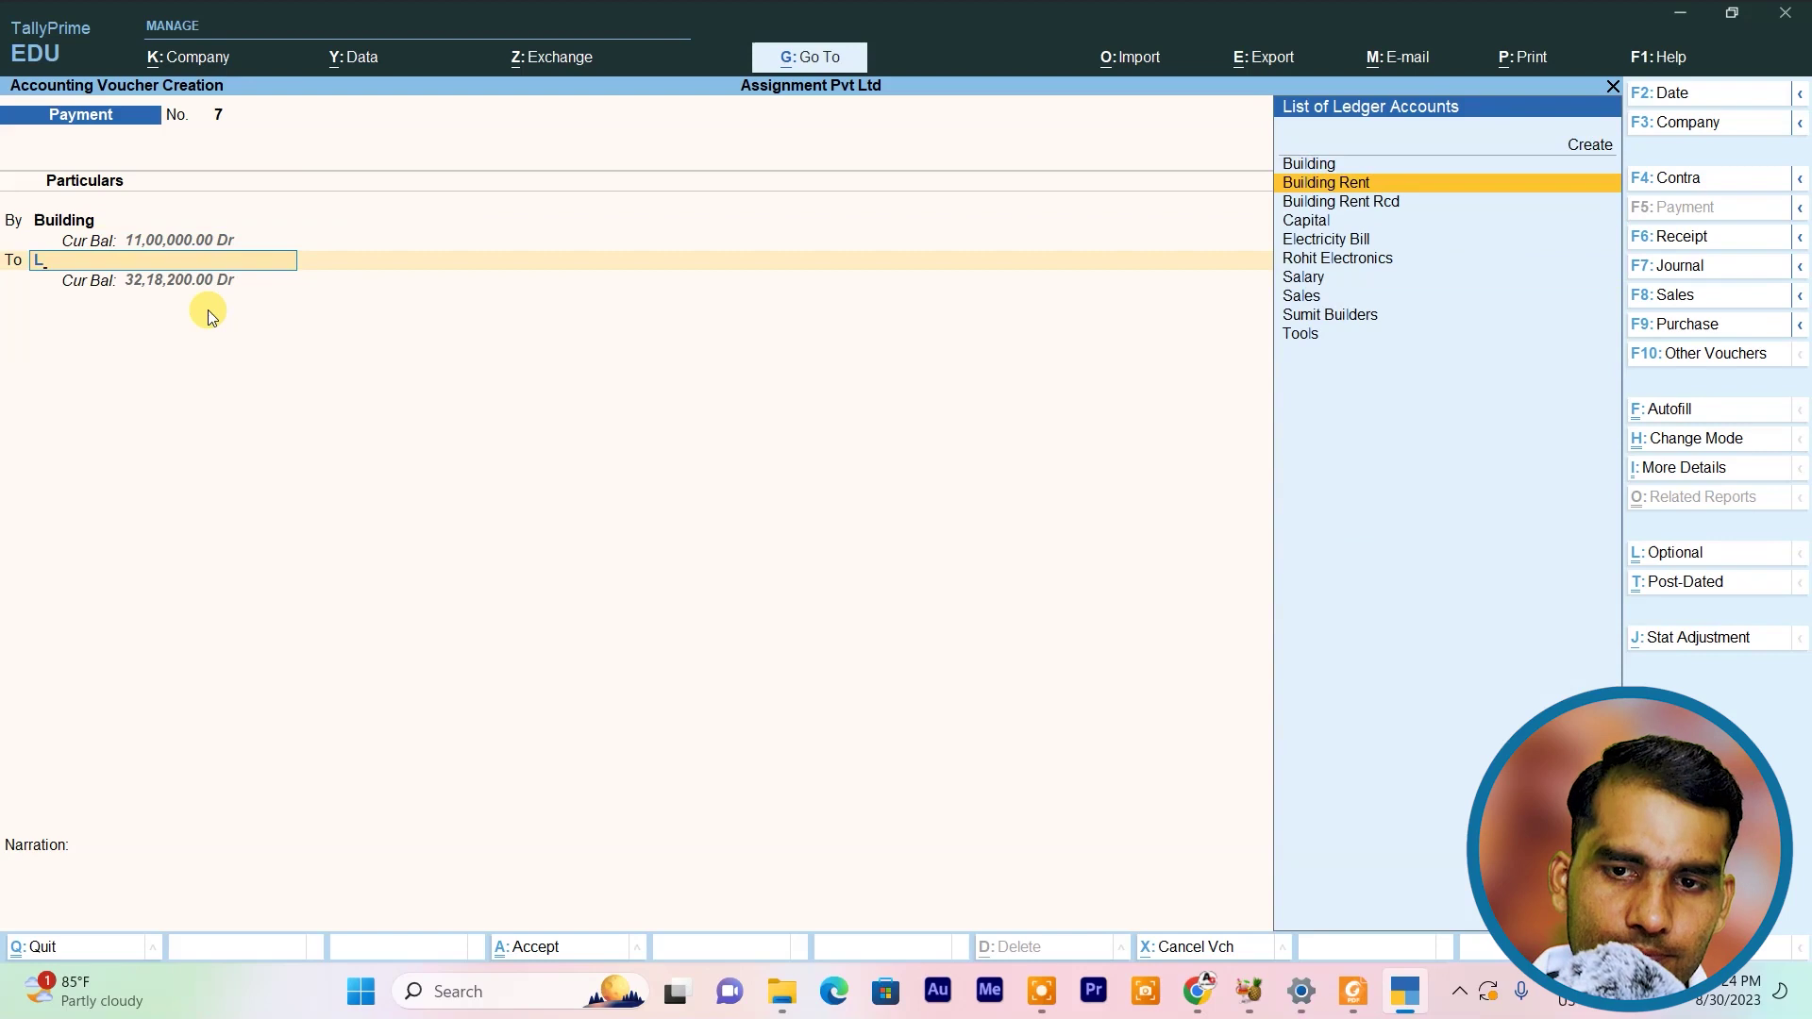
pyautogui.press('Up')
pyautogui.press('Up')
pyautogui.press('Return')
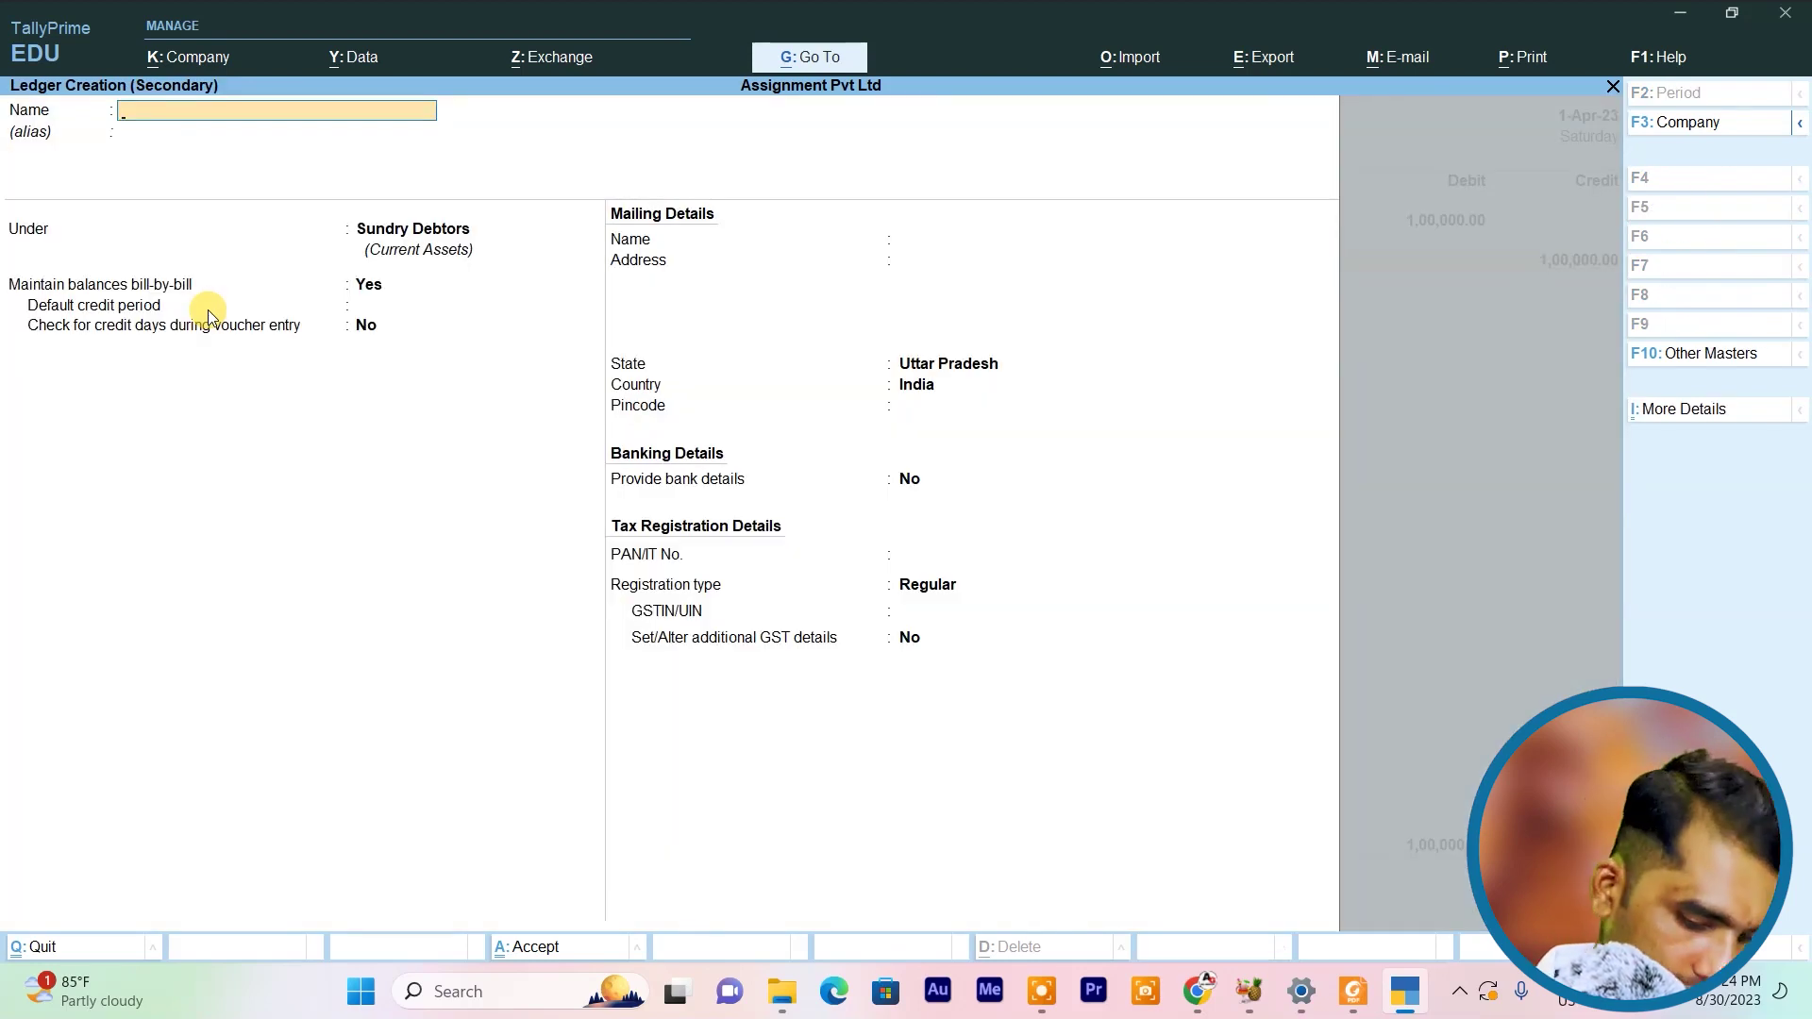
pyautogui.write('Lan')
pyautogui.press('Return')
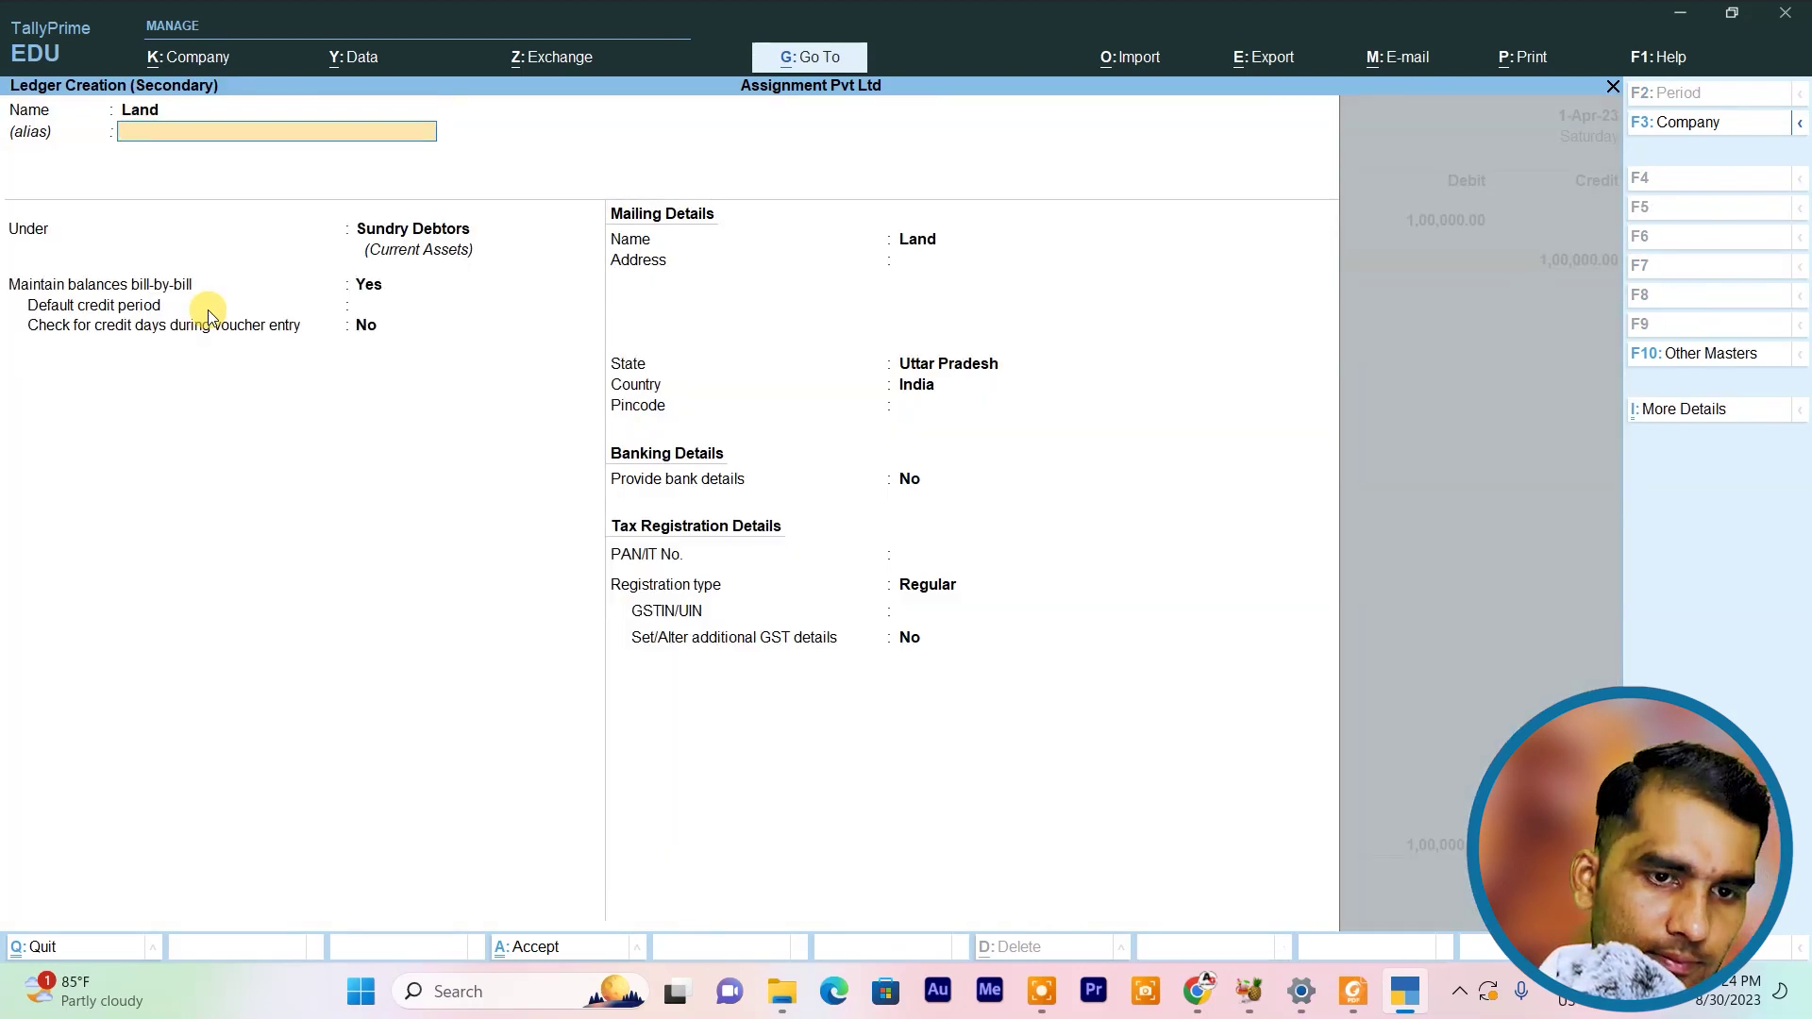
pyautogui.press('Return')
pyautogui.write('F')
pyautogui.press('Return')
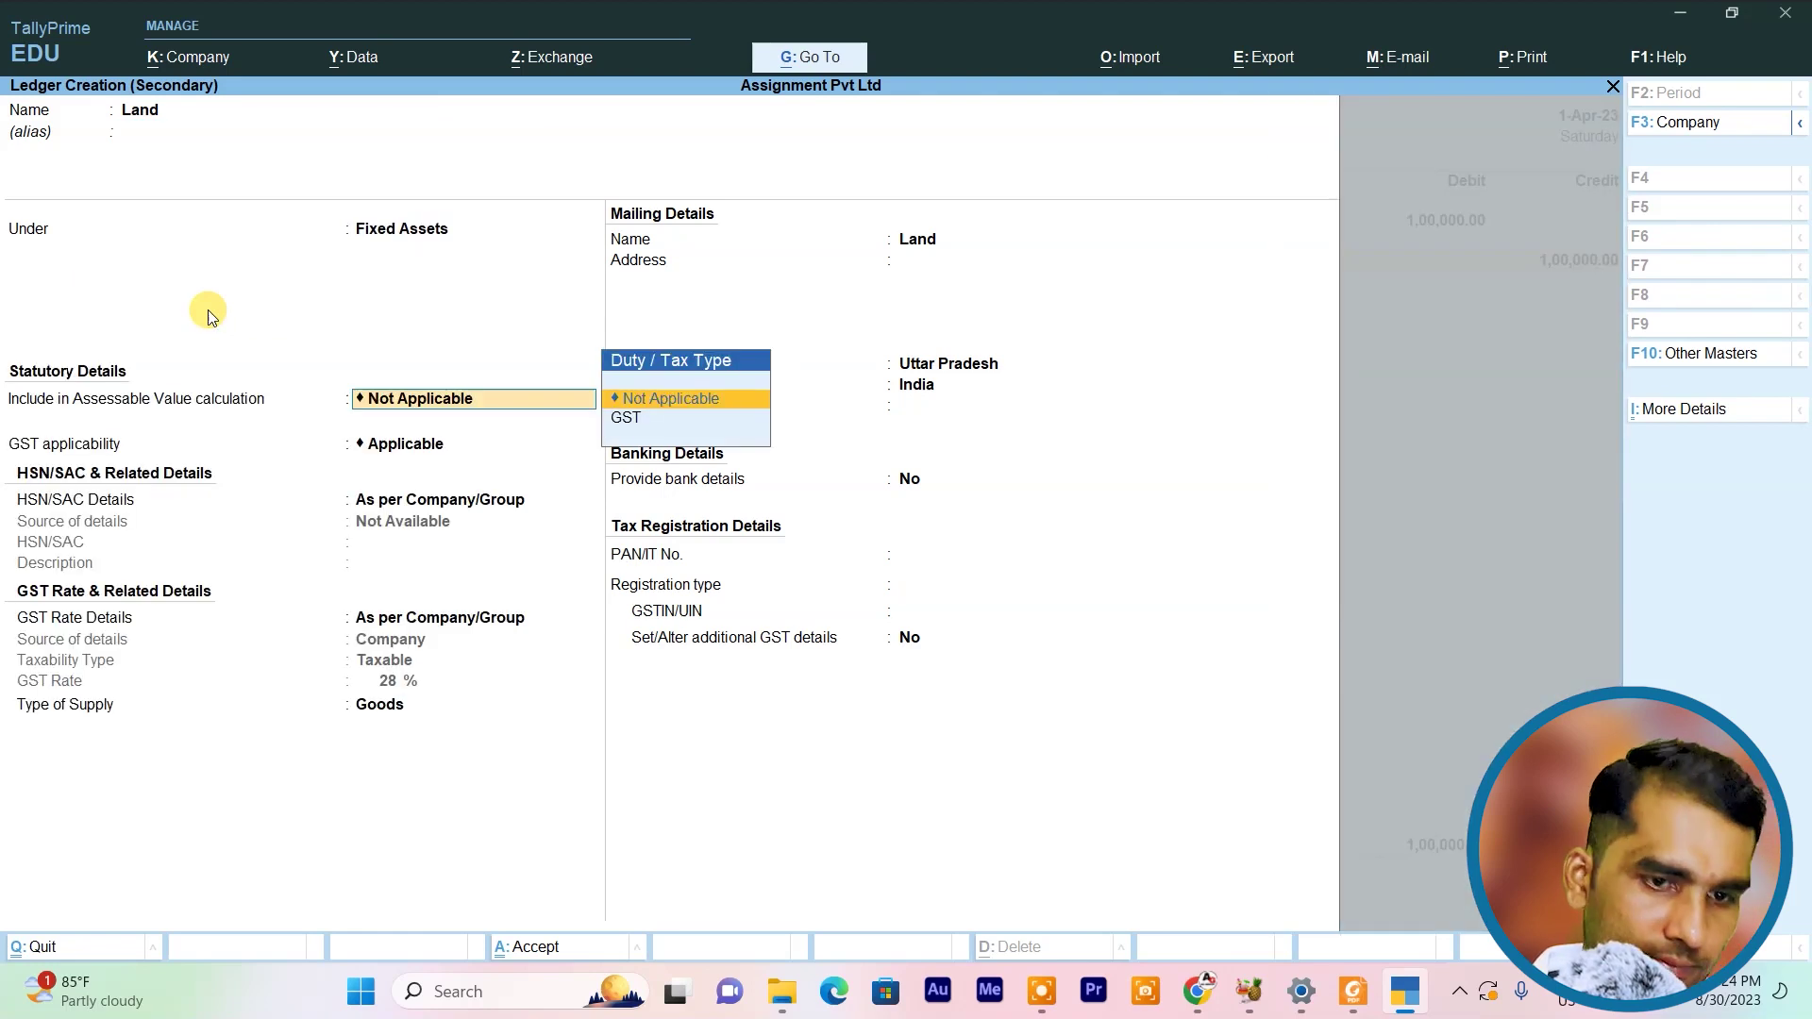
pyautogui.hotkey('ctrl', 'a')
# Check transaction 14 in the PDF, credit Land with 3000 and Cash with the balance, and save the voucher
pyautogui.hotkey('alt', 'Tab')
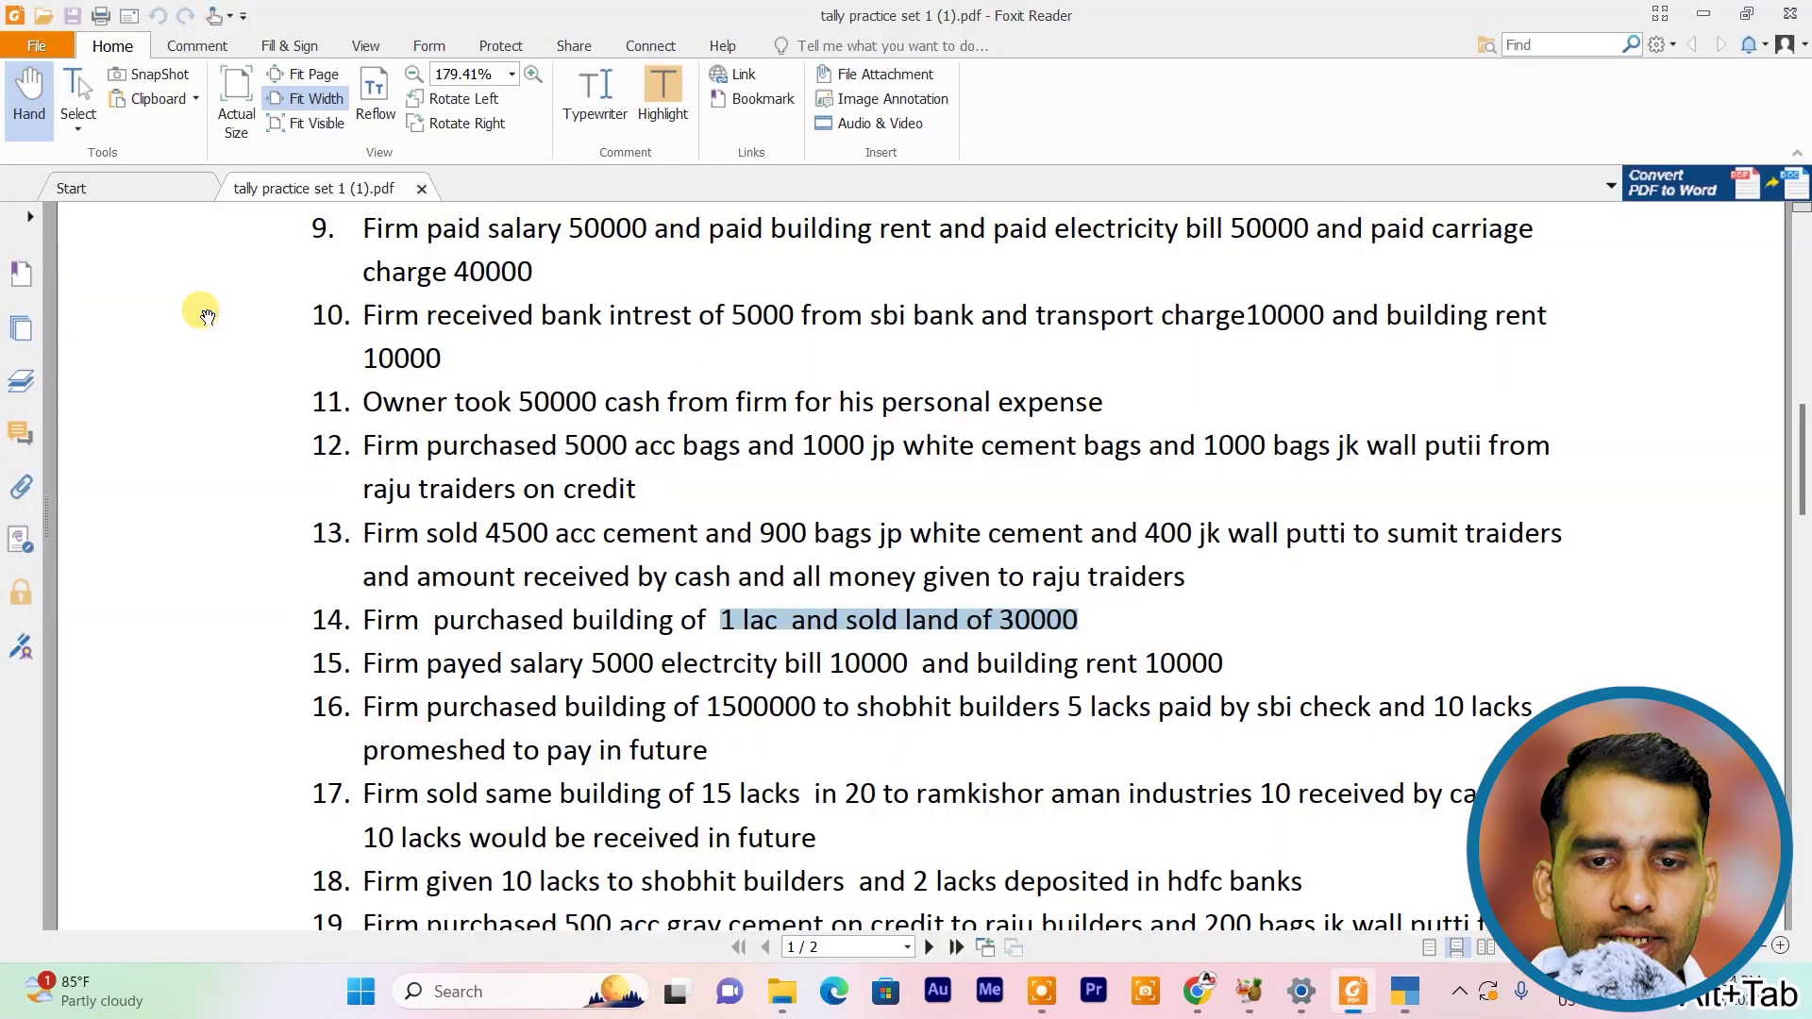
pyautogui.hotkey('alt', 'Tab')
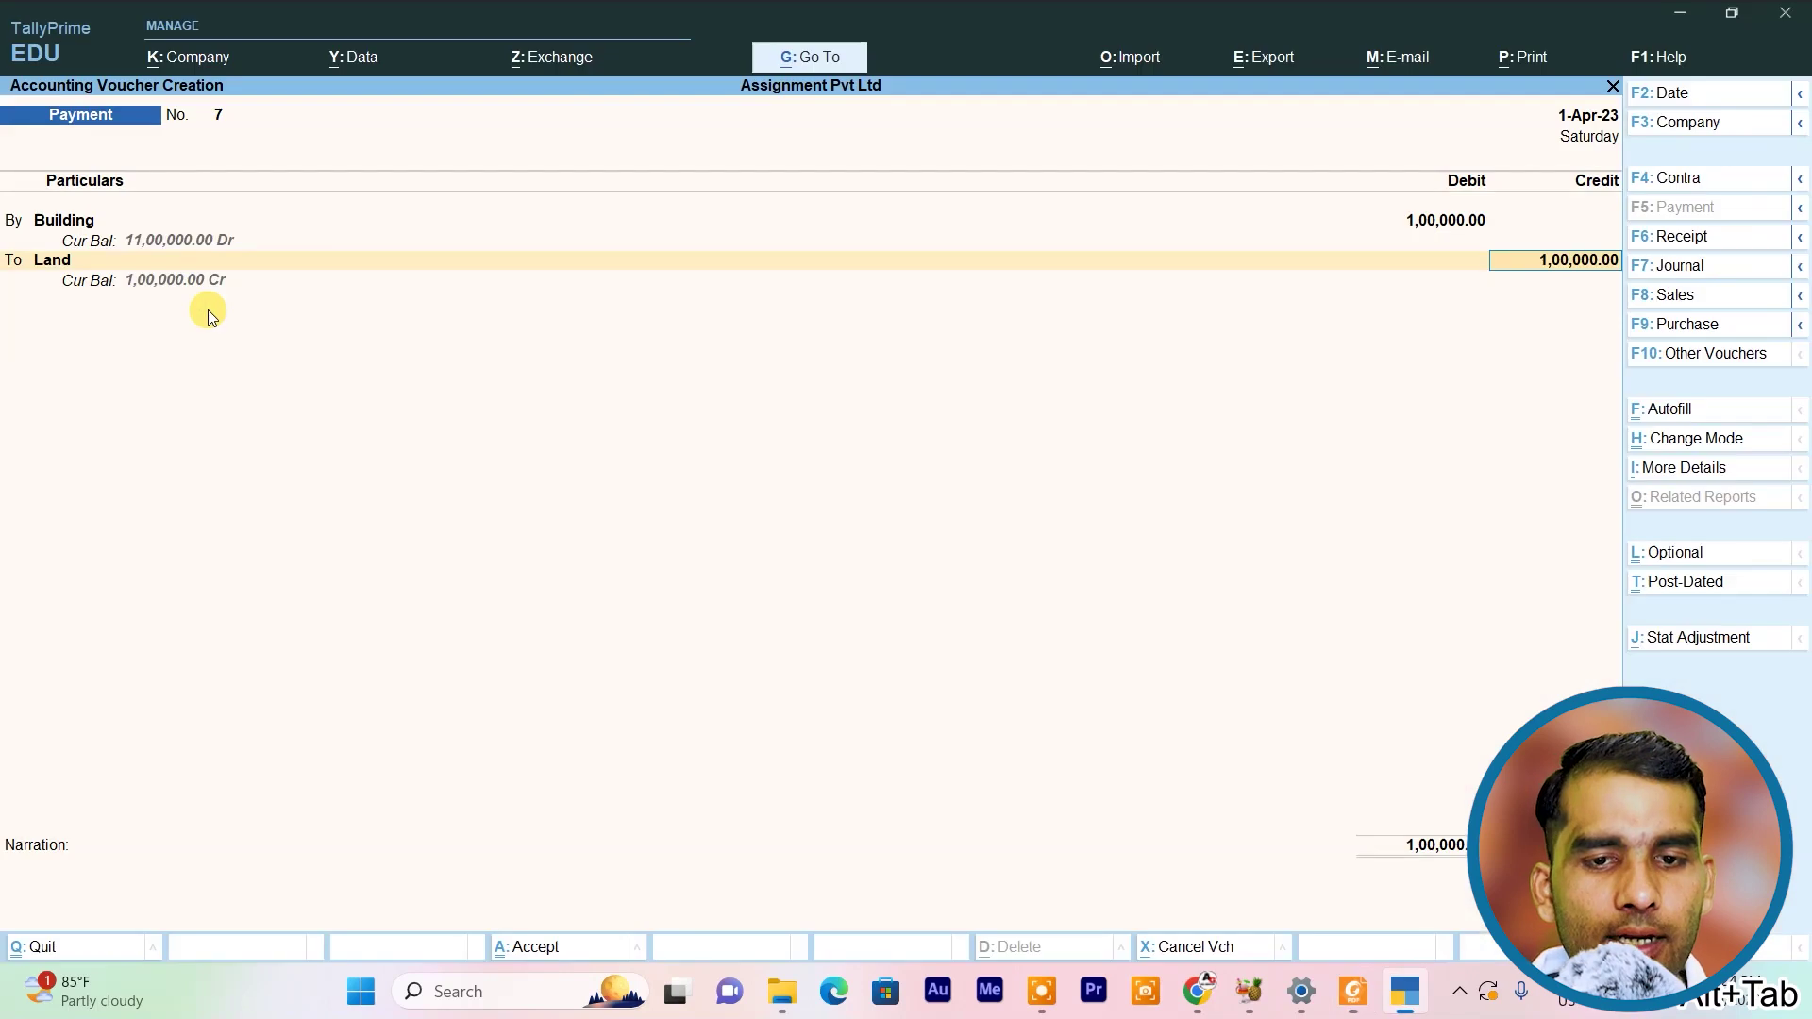
pyautogui.write('300')
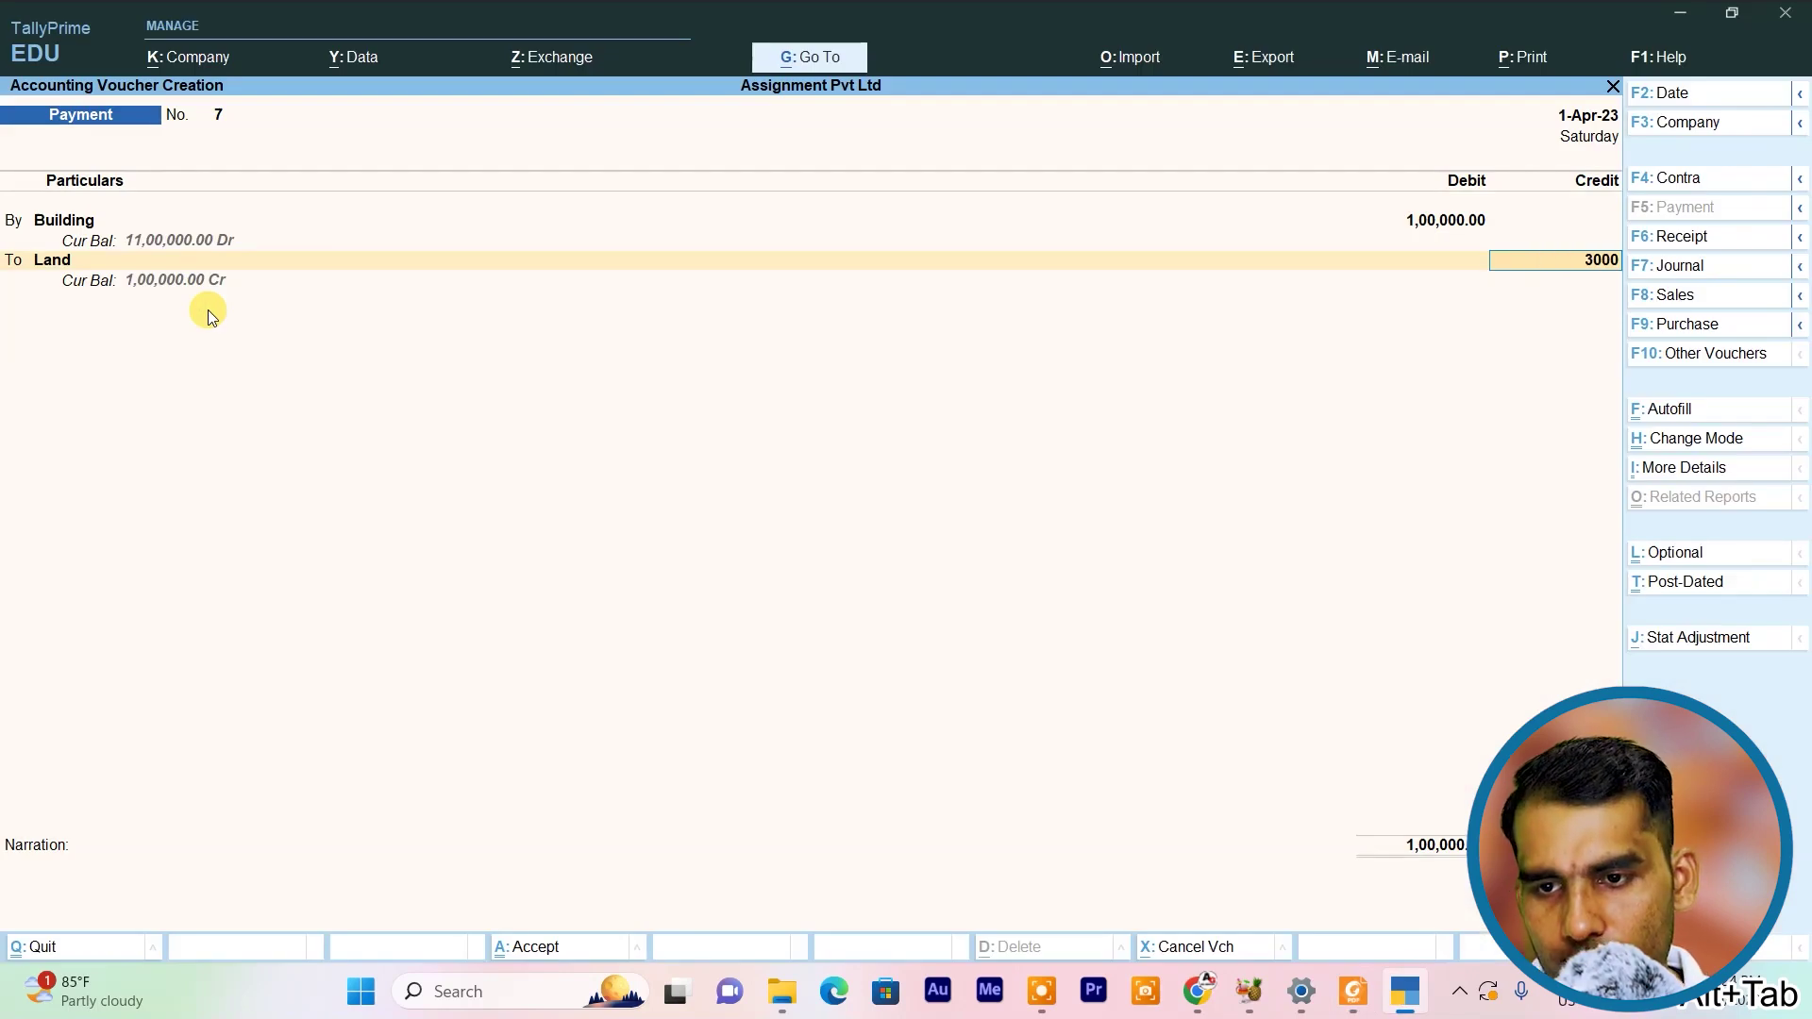
pyautogui.write('0')
pyautogui.press('Return')
pyautogui.press('Return')
pyautogui.press('Return')
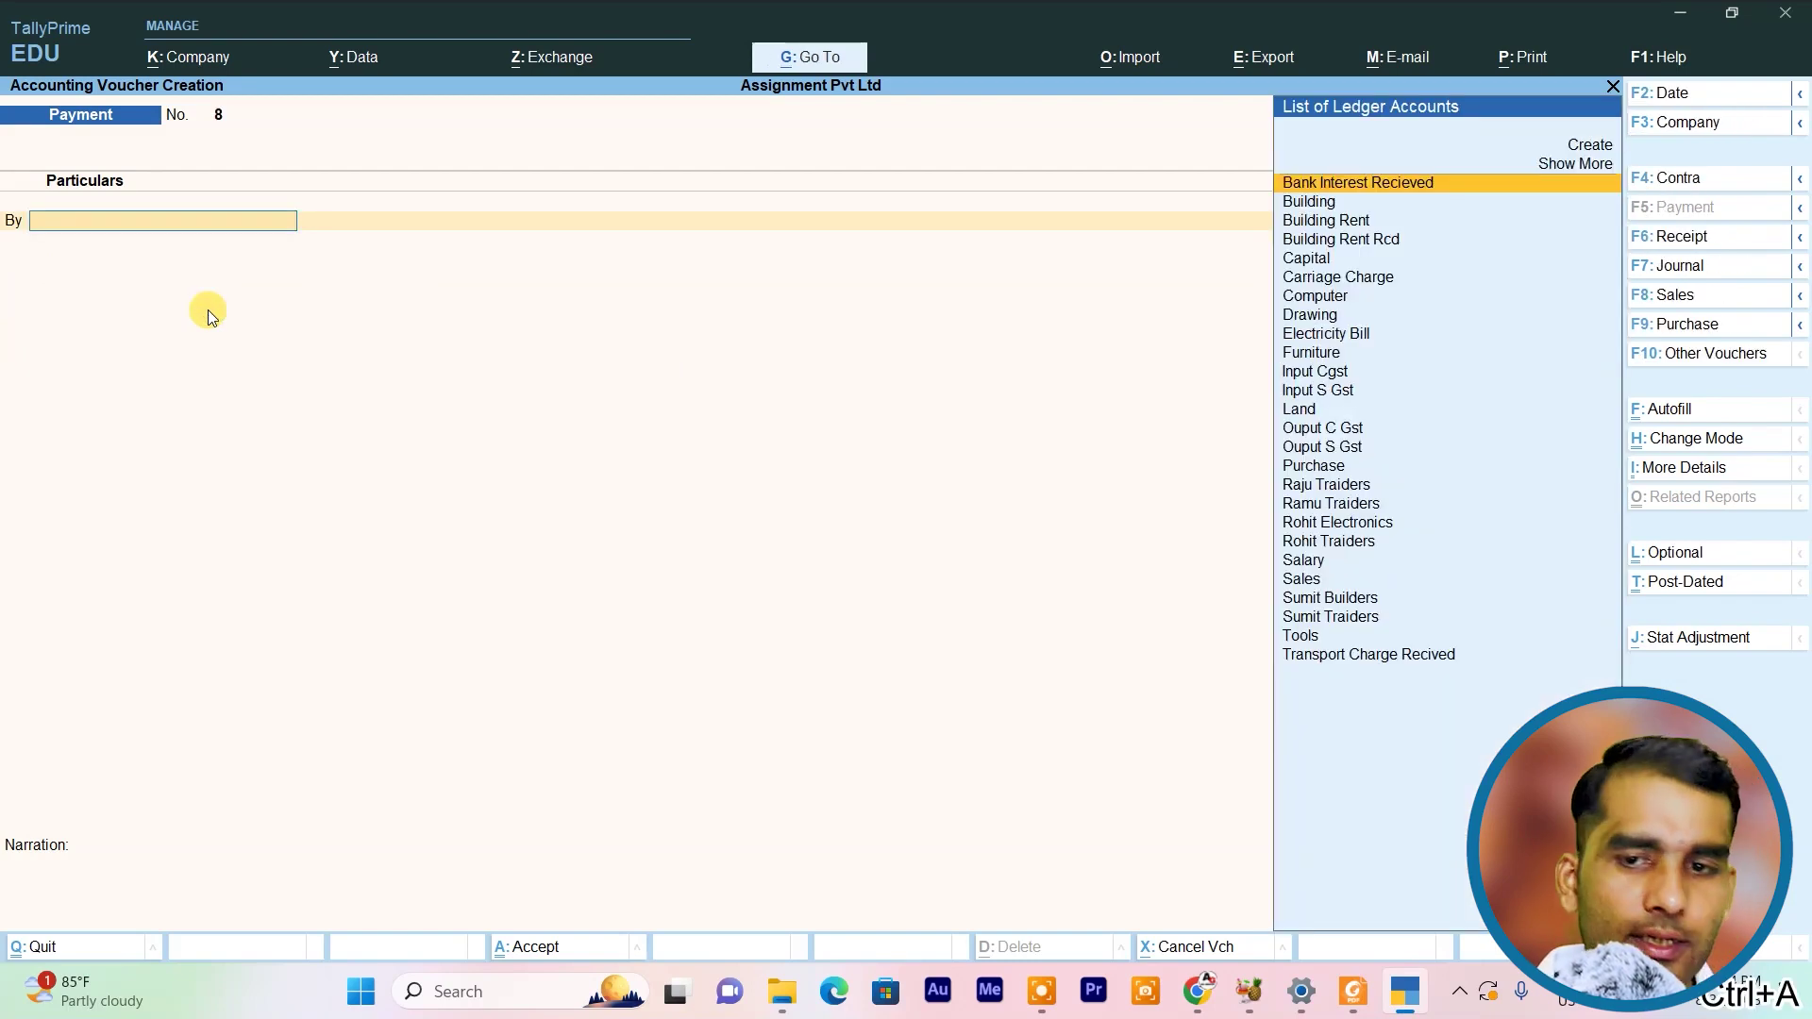
# Switch to the practice PDF and read transaction 15 on salary, electricity bill and building rent, highlighting the rent amount
pyautogui.hotkey('alt', 'Tab')
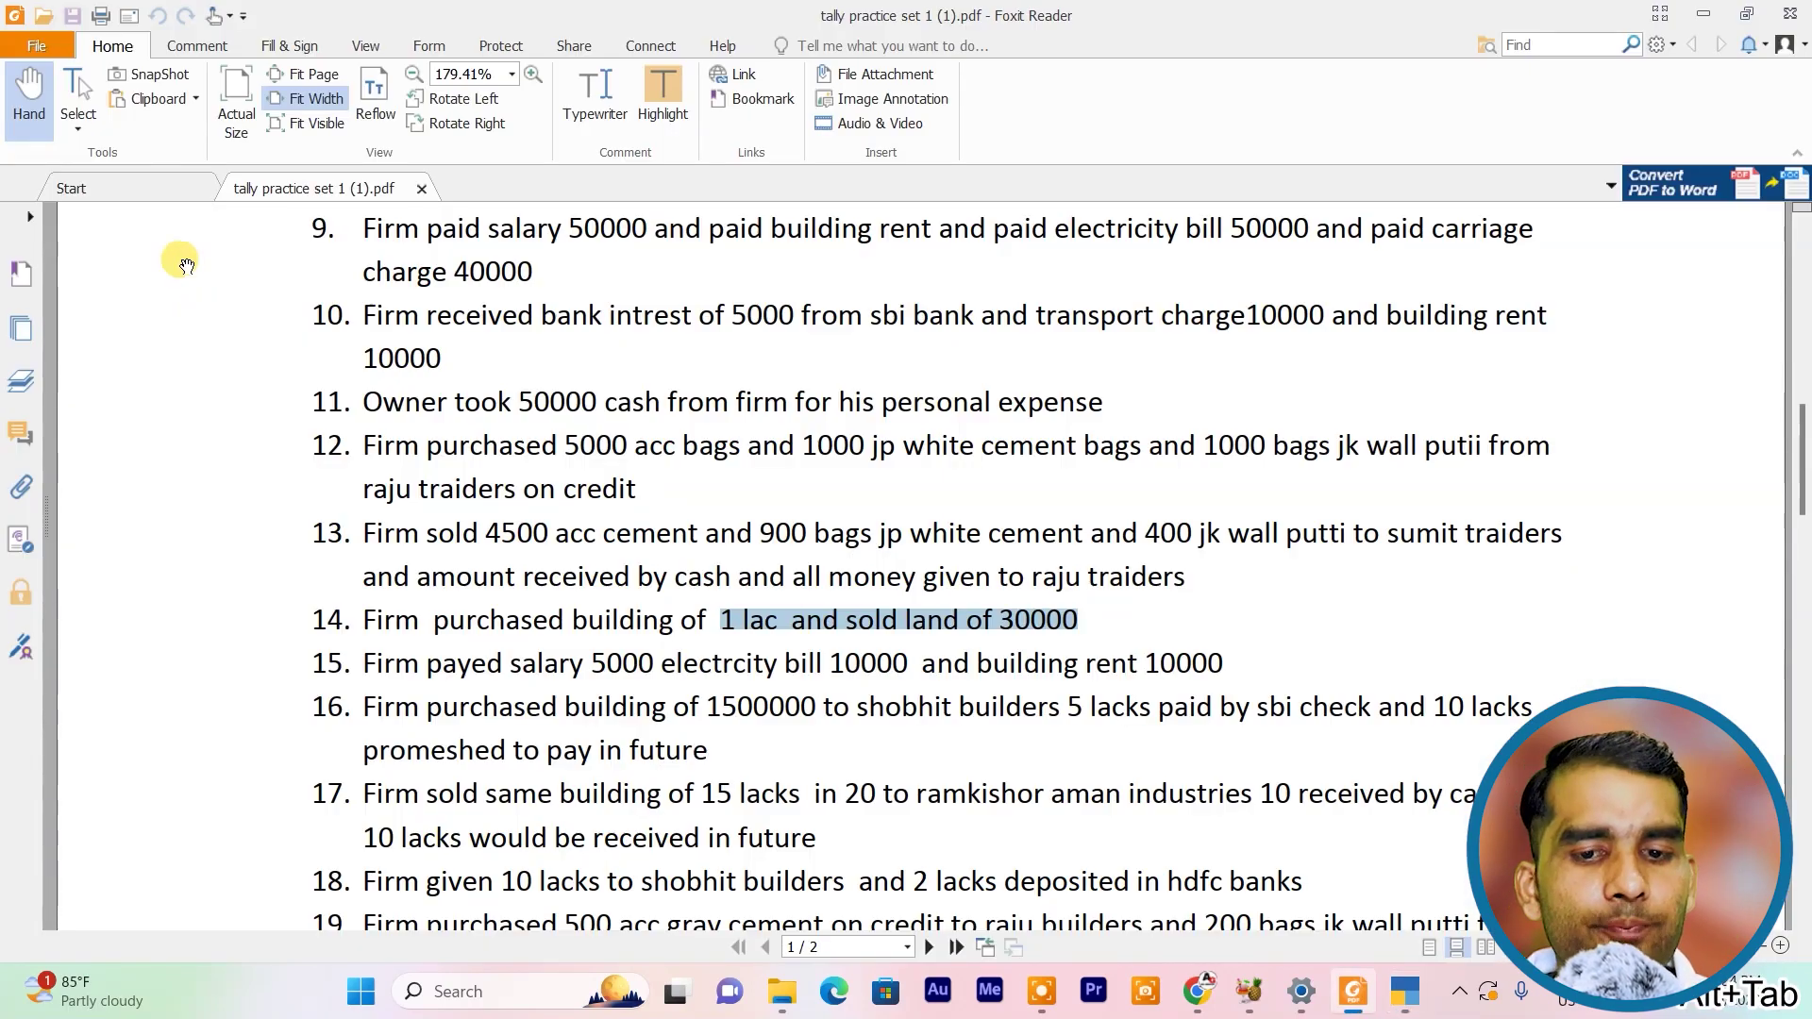
pyautogui.scroll(-1, 442, 671)
pyautogui.click(376, 623)
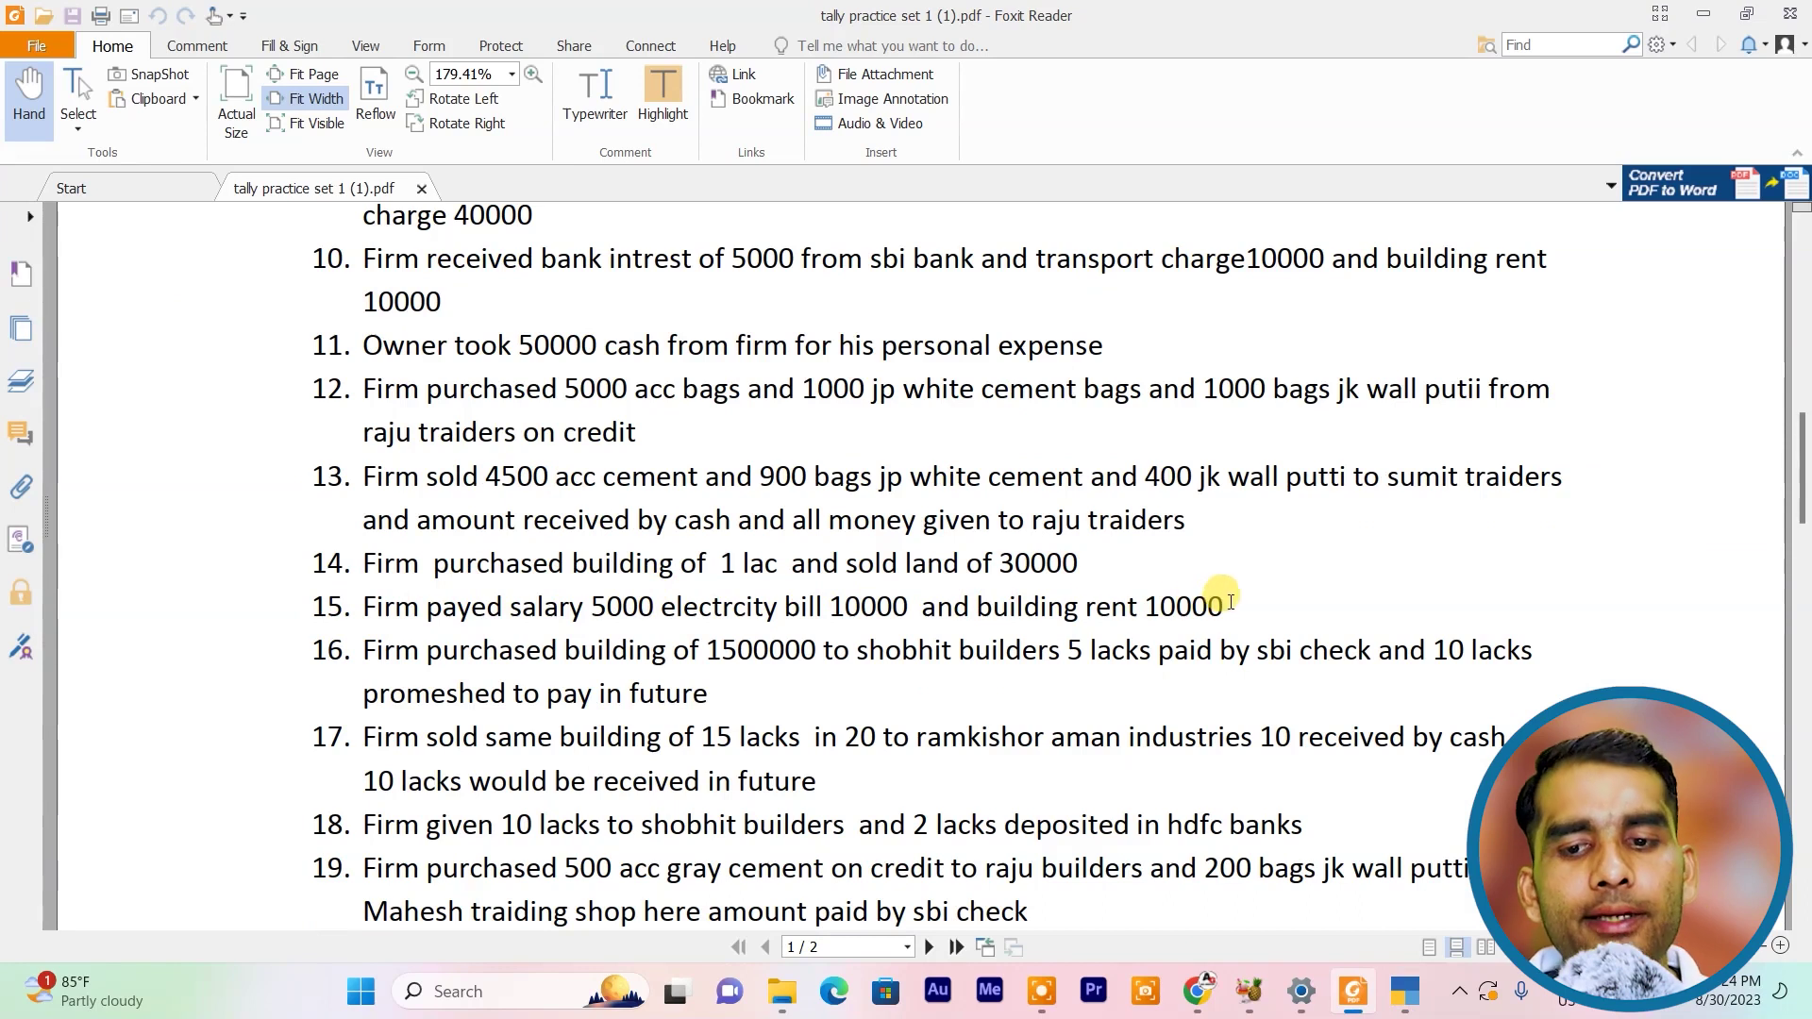
pyautogui.moveTo(1224, 607); pyautogui.dragTo(1143, 609)
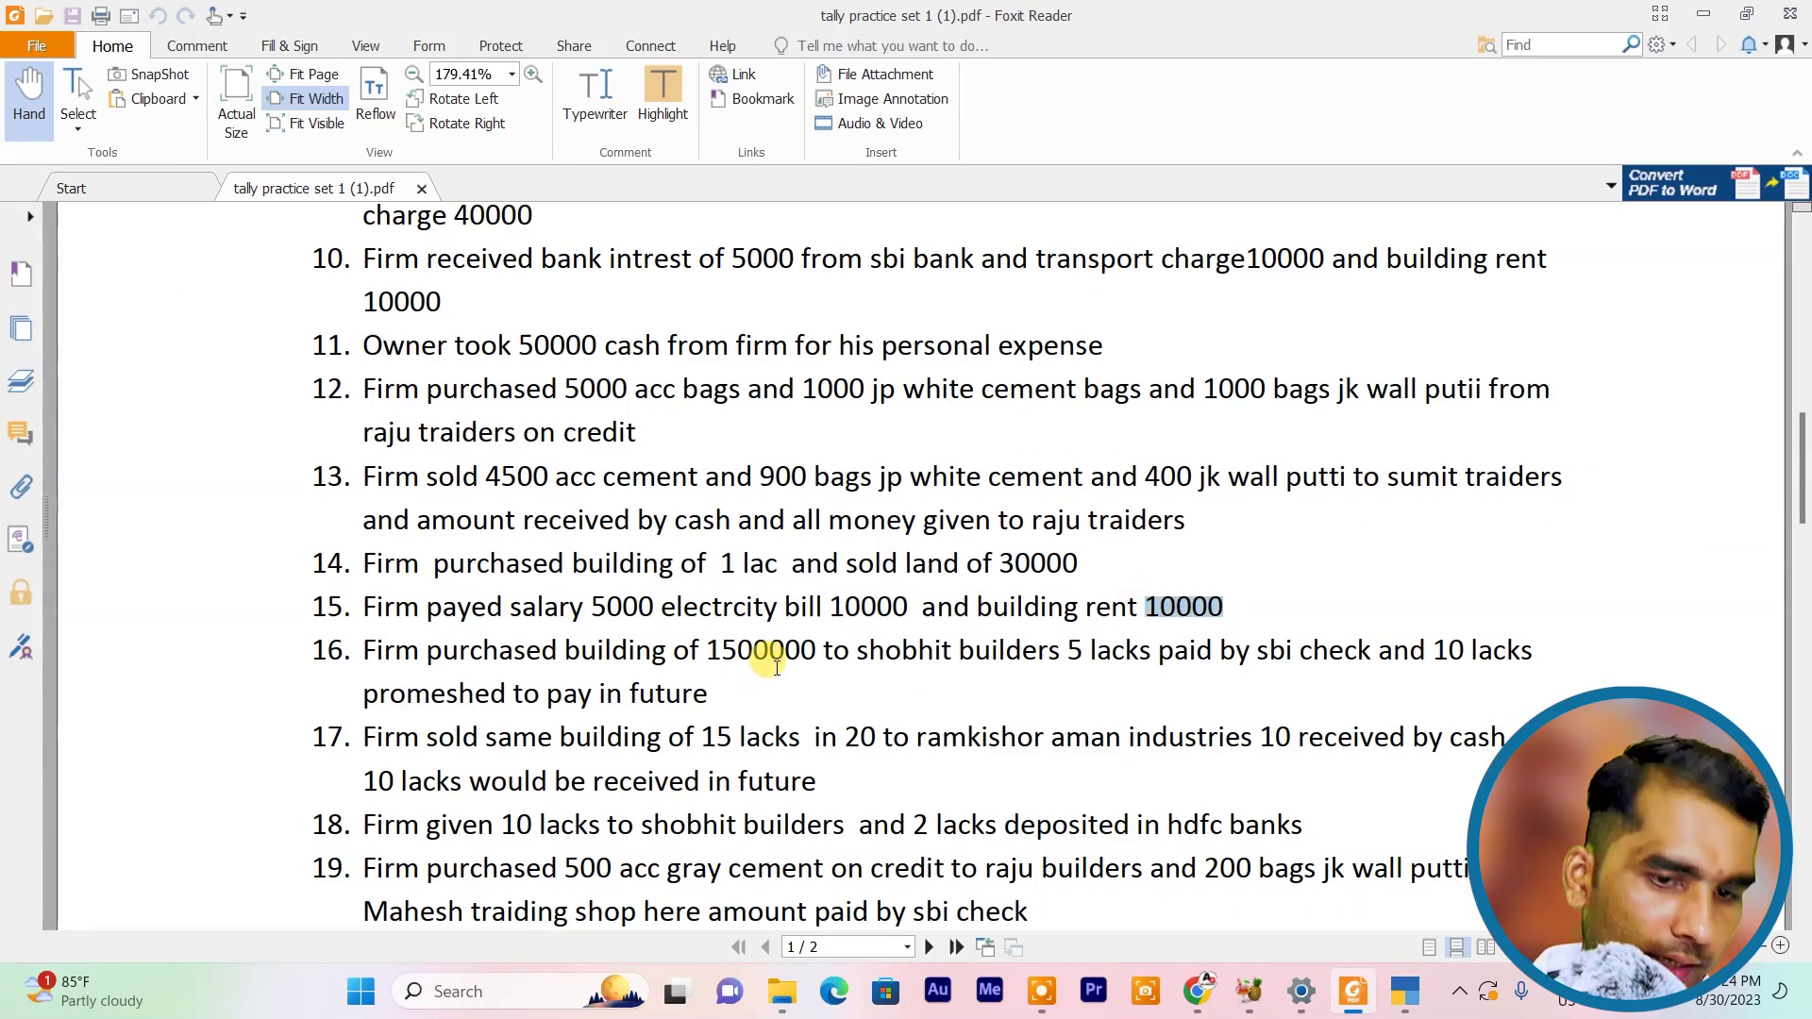
# Switch back to TallyPrime and debit Salary with 5,000 in the new payment voucher
pyautogui.hotkey('alt', 'Tab')
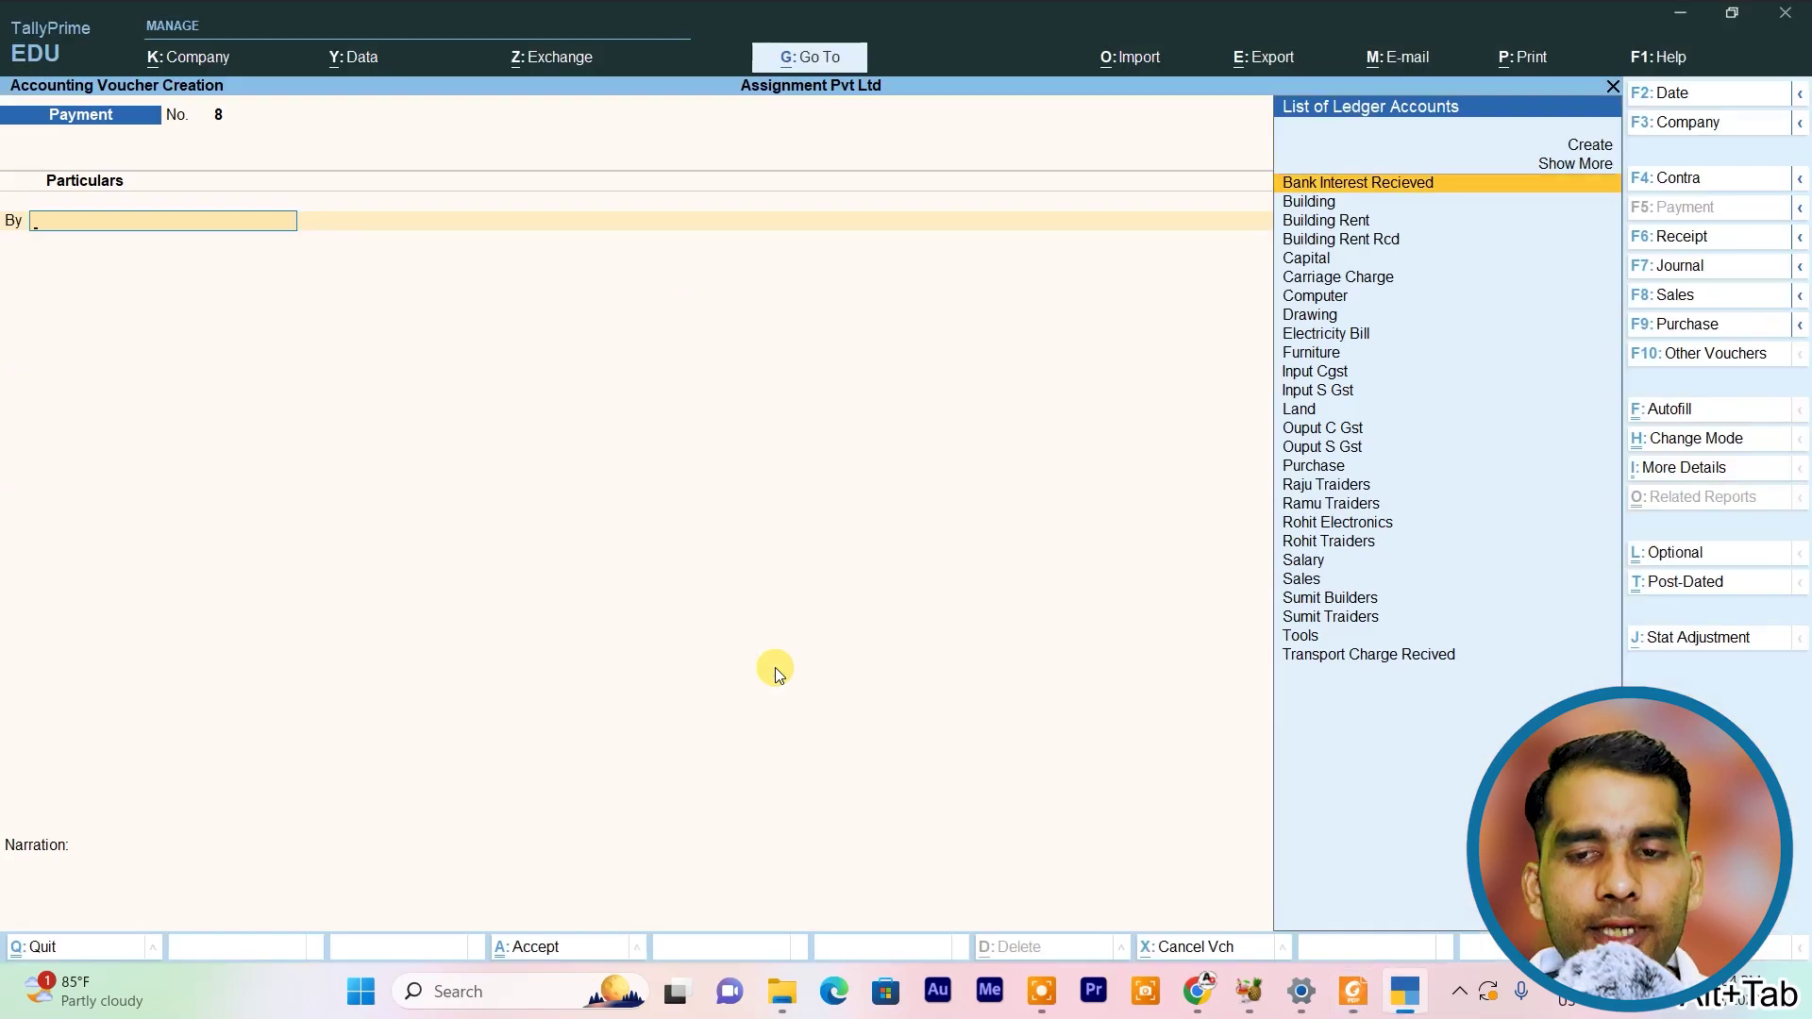
pyautogui.write('sal')
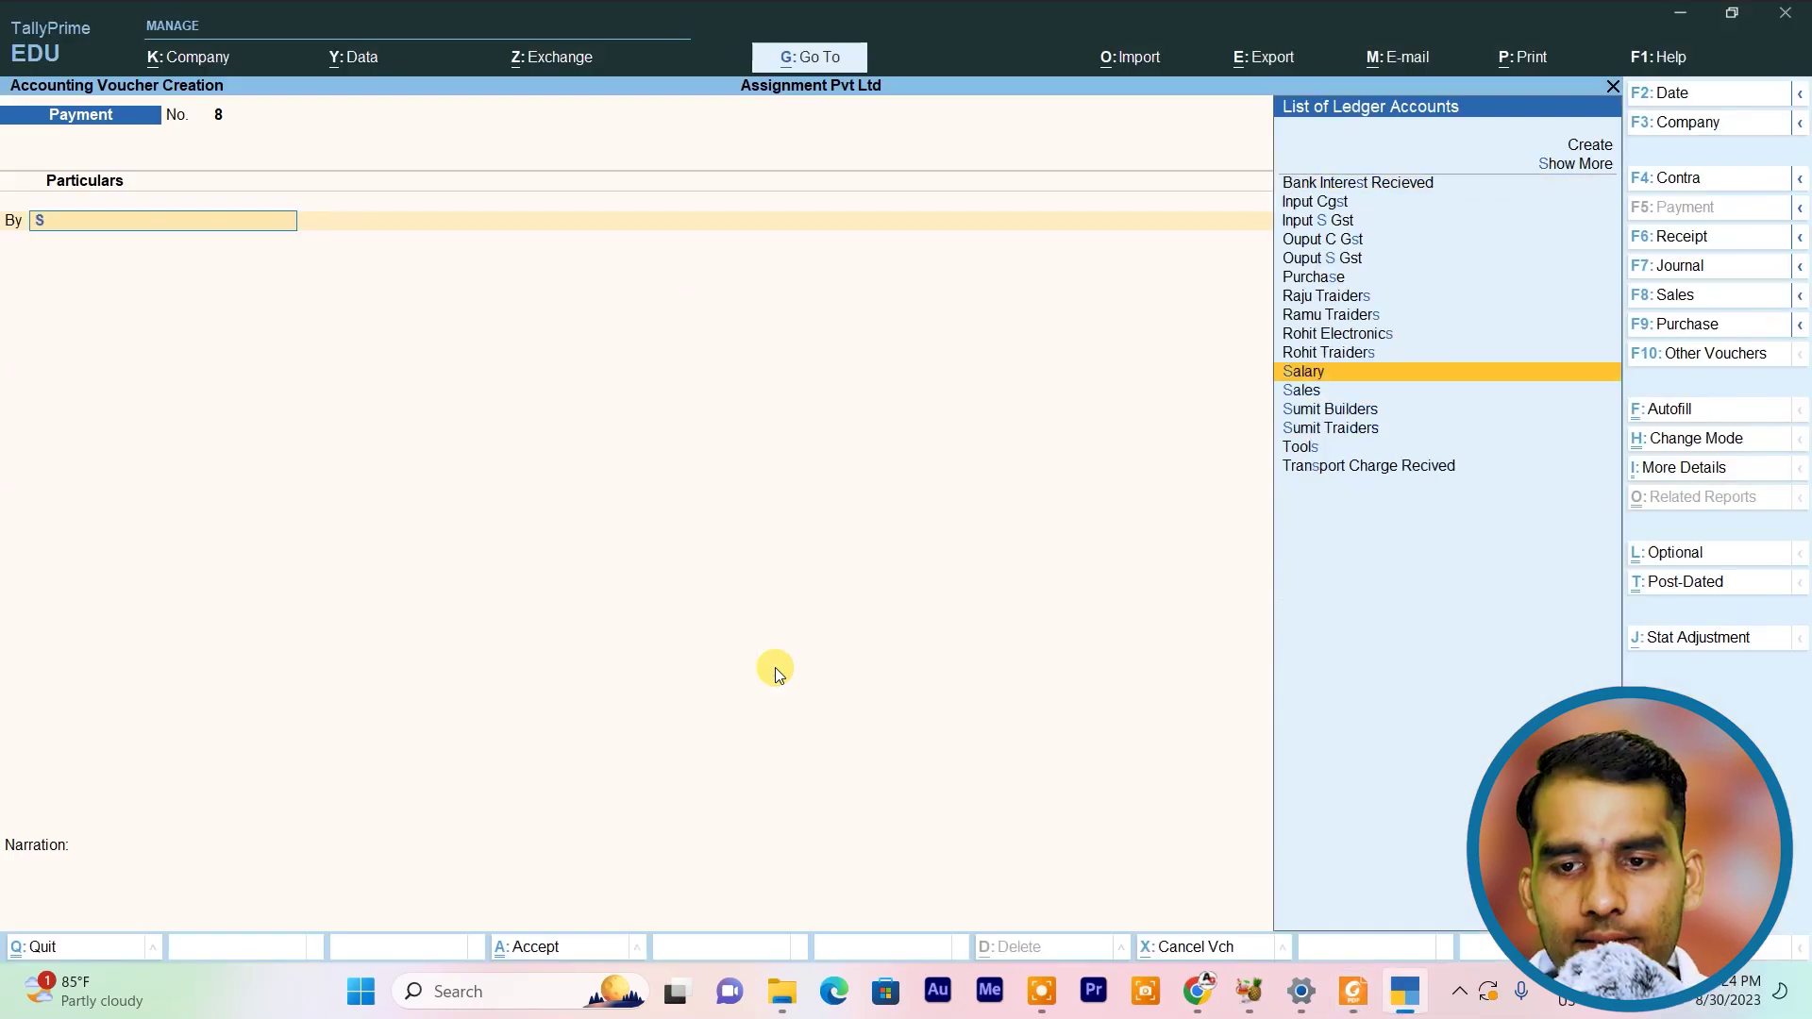
pyautogui.press('Return')
pyautogui.write('5000')
pyautogui.press('Return')
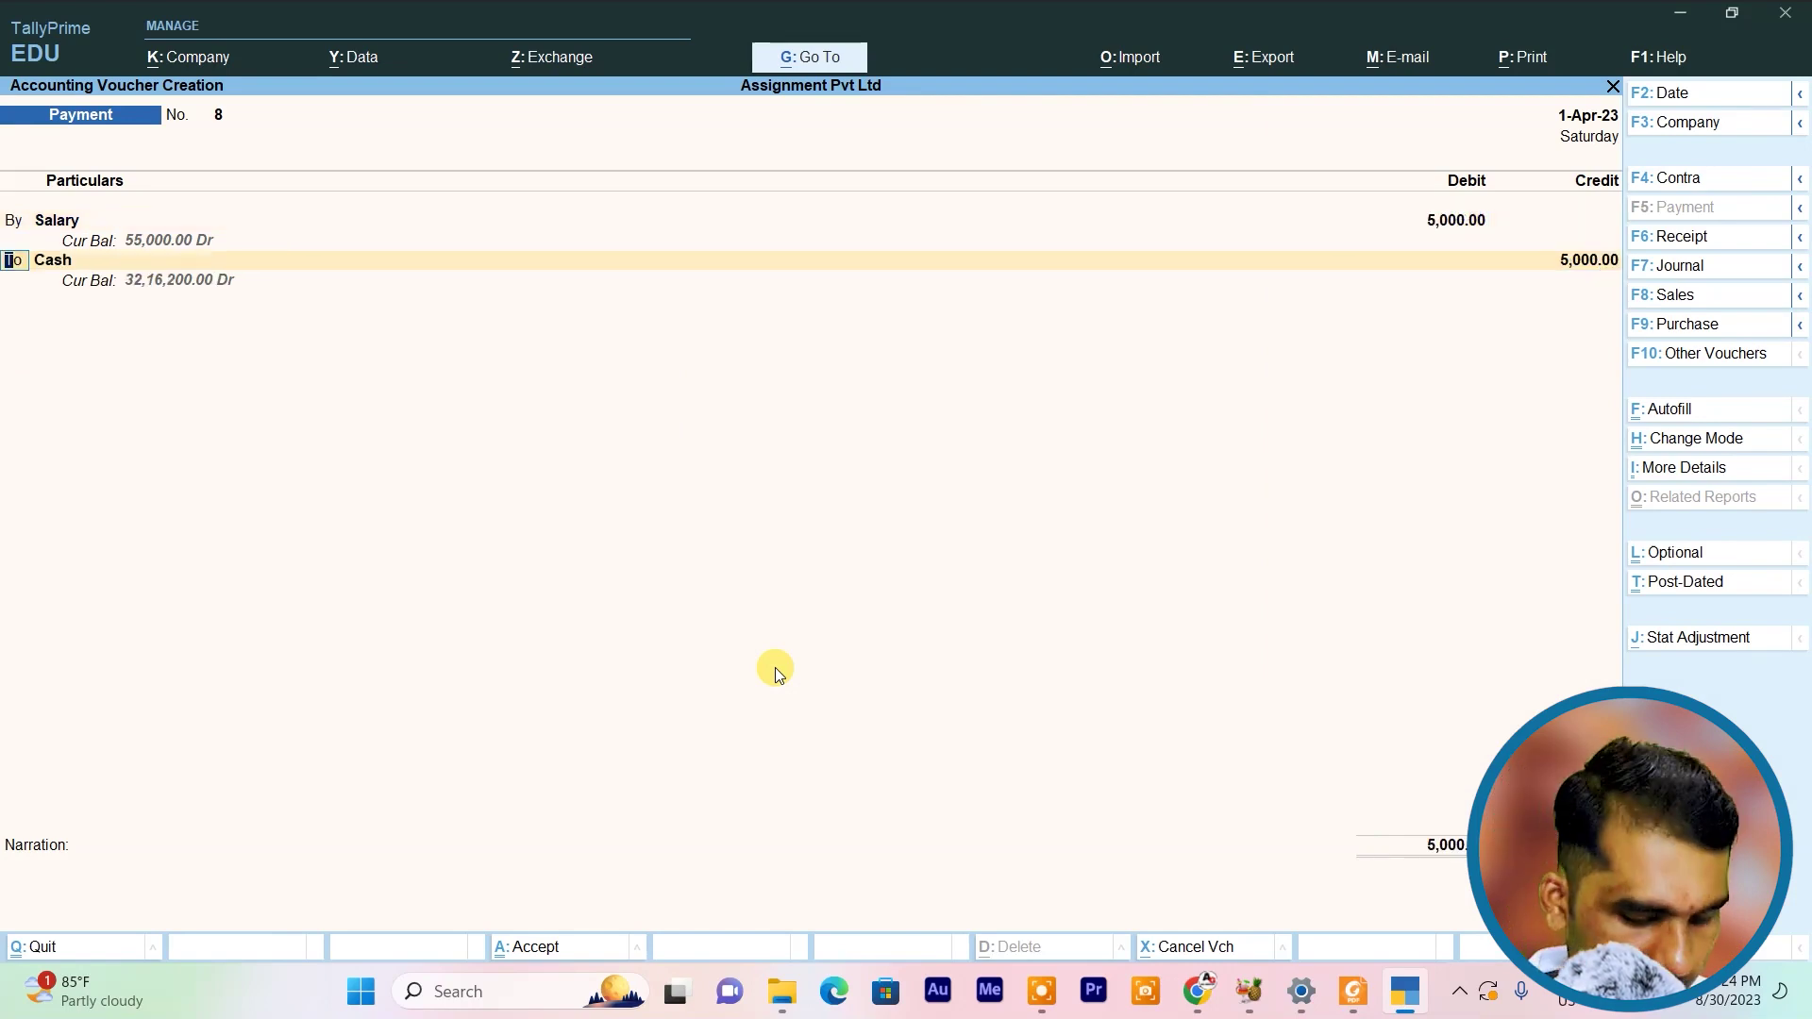
# Make the second line a debit, recheck transaction 15 in the PDF, and debit Electricity Bill with 10,000
pyautogui.write('b')
pyautogui.press('Return')
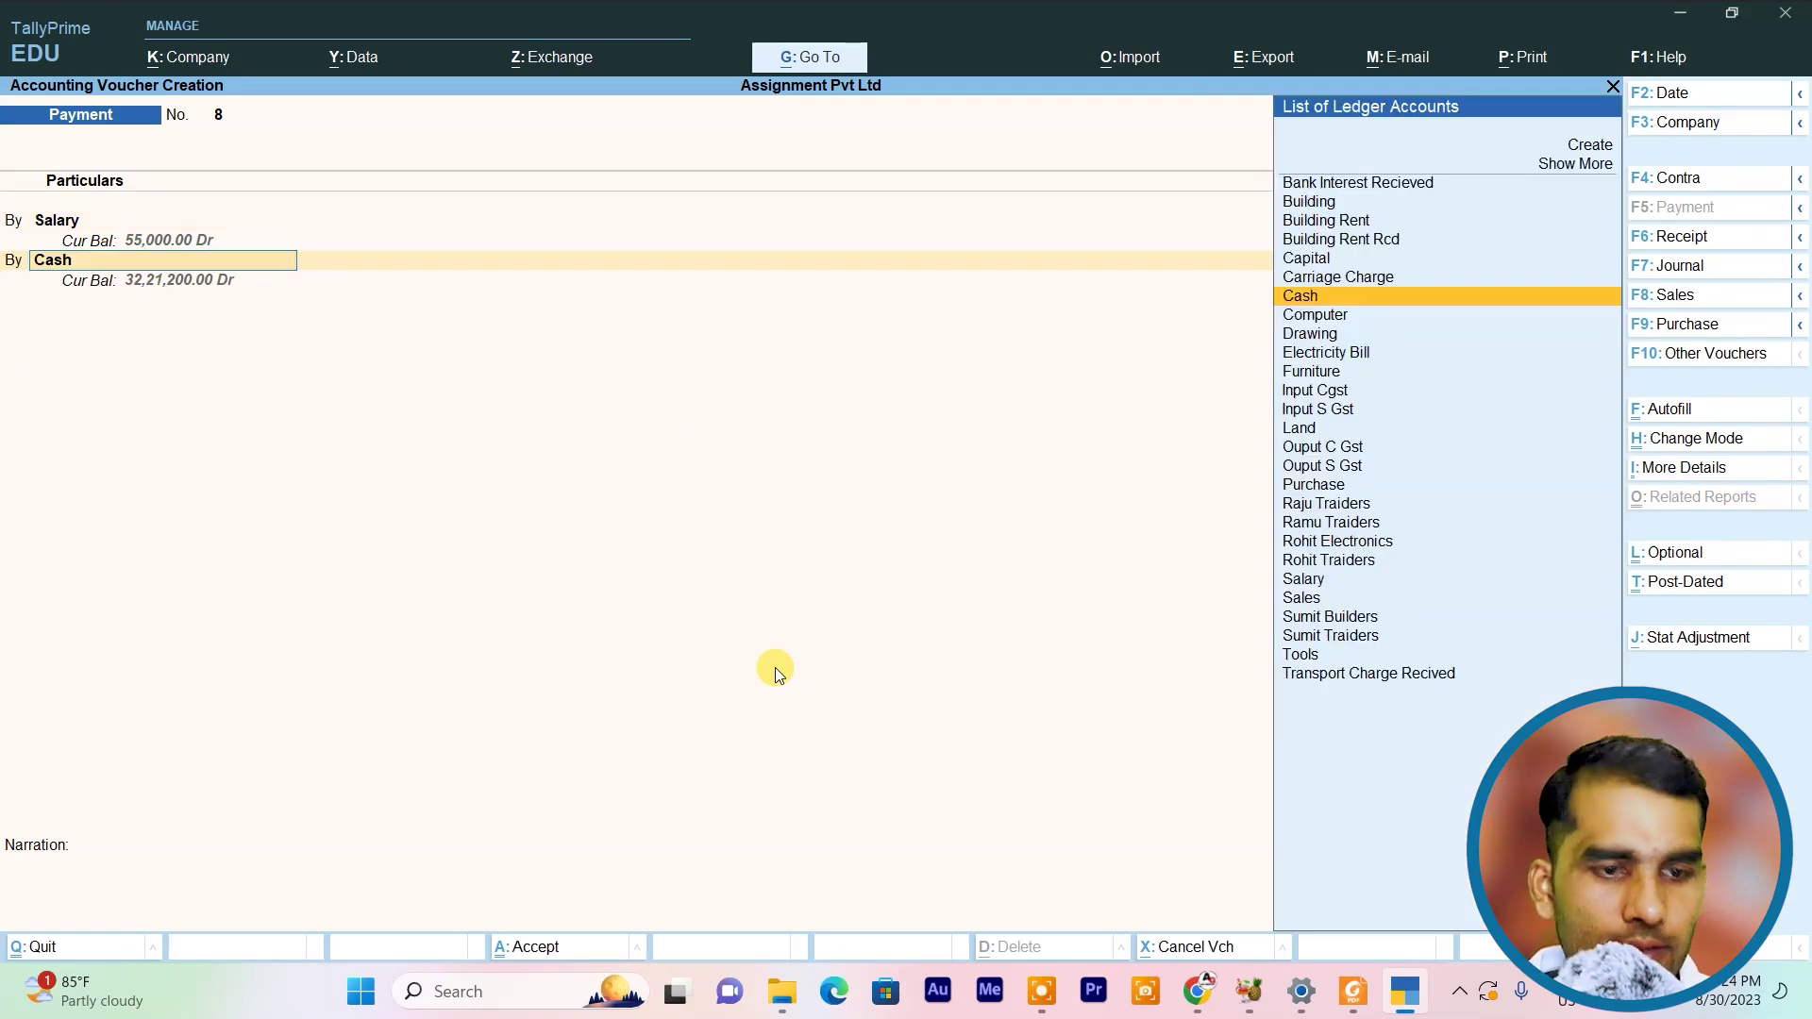
pyautogui.hotkey('alt', 'Tab')
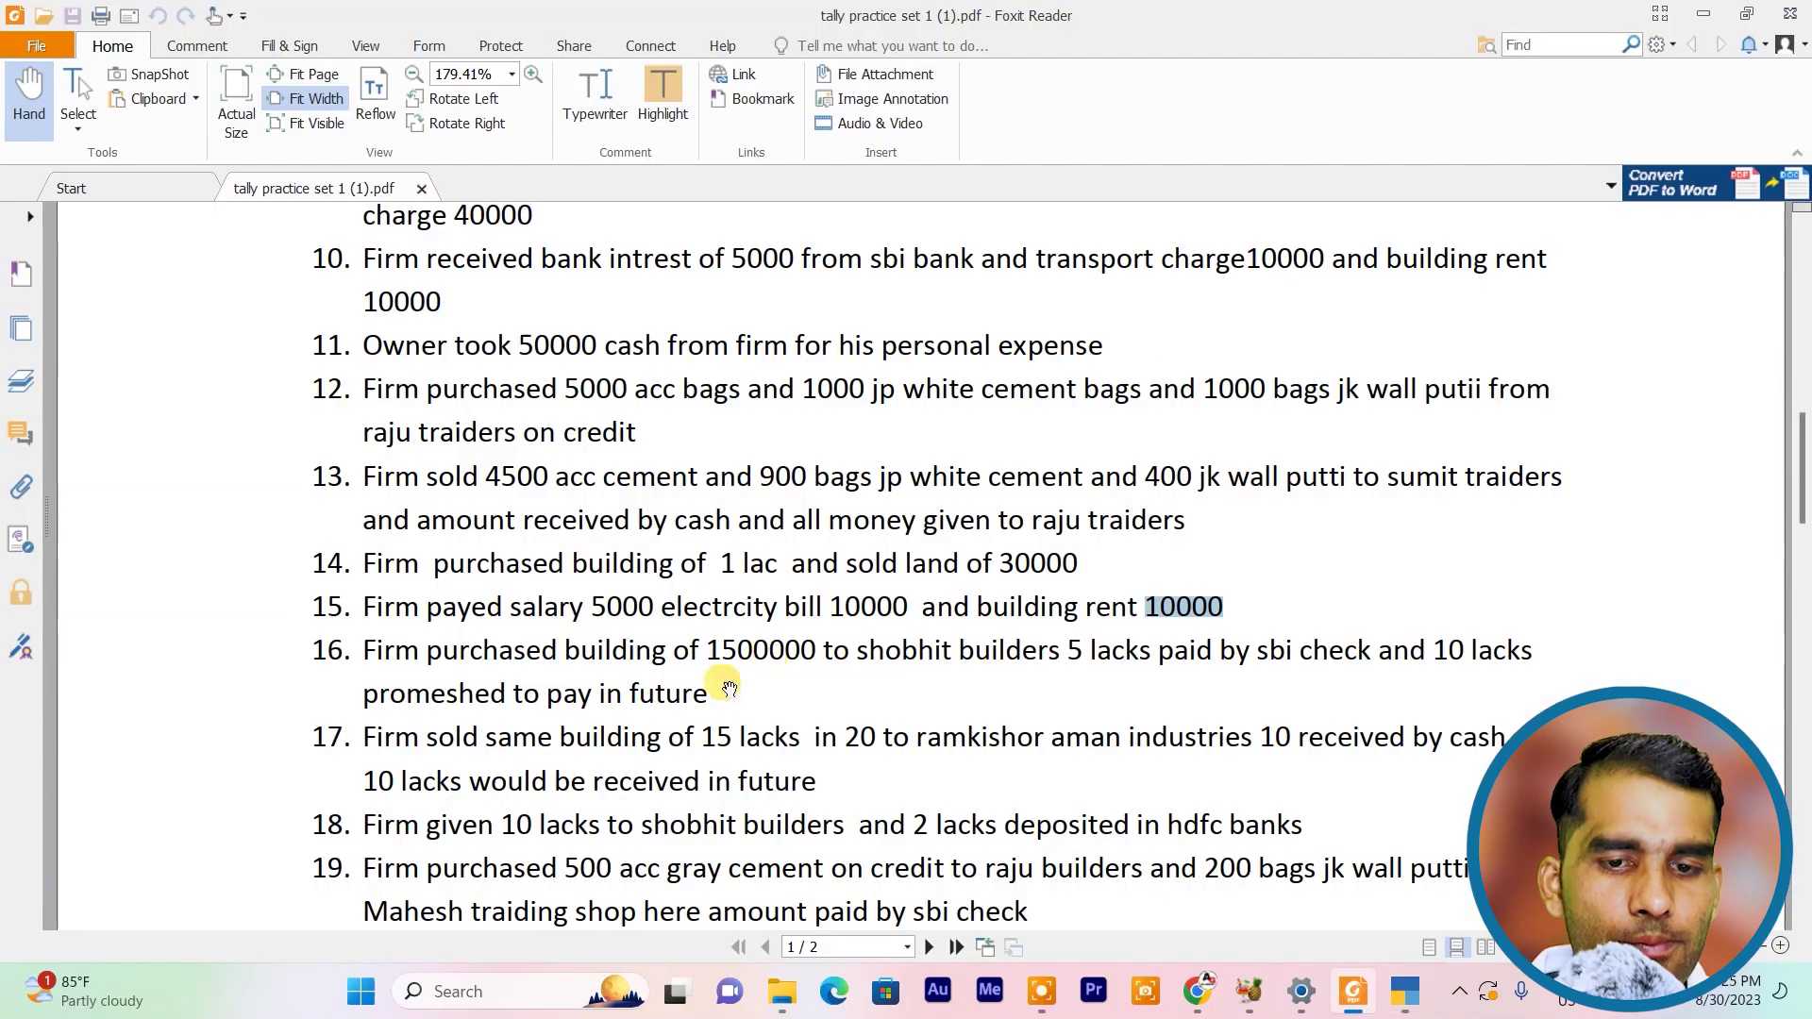
pyautogui.hotkey('alt', 'Tab')
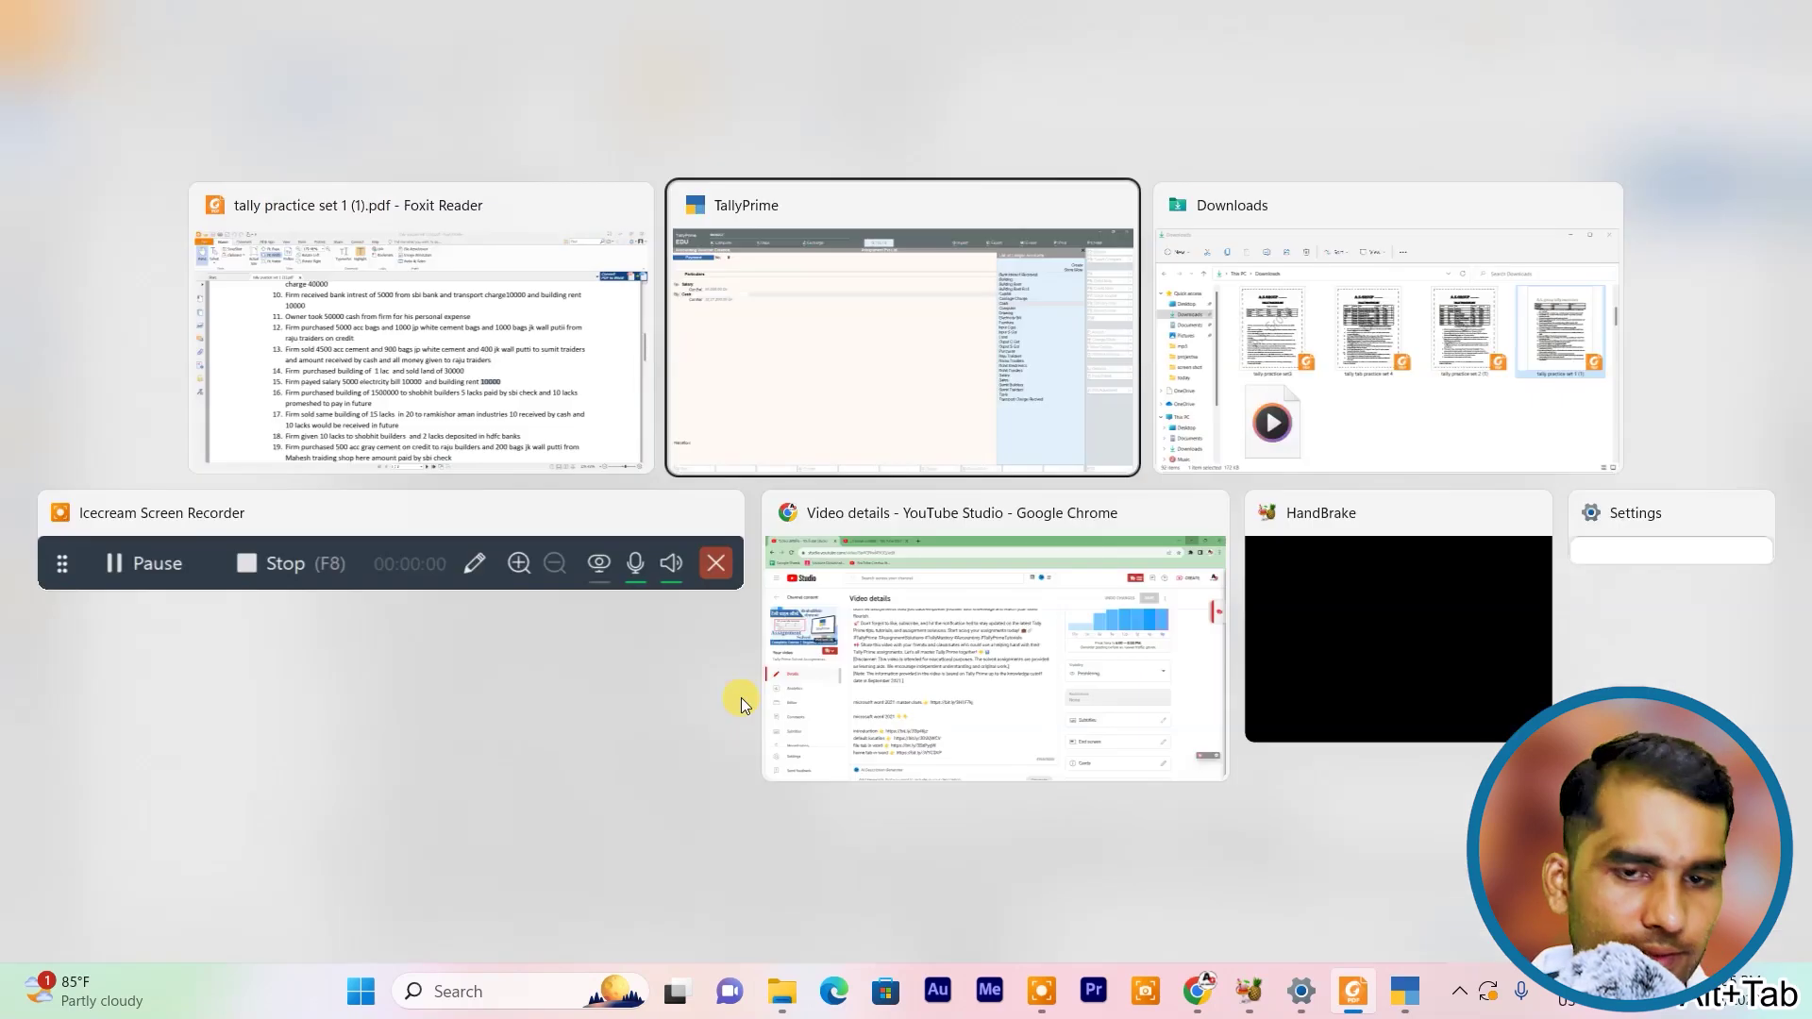
pyautogui.write('el')
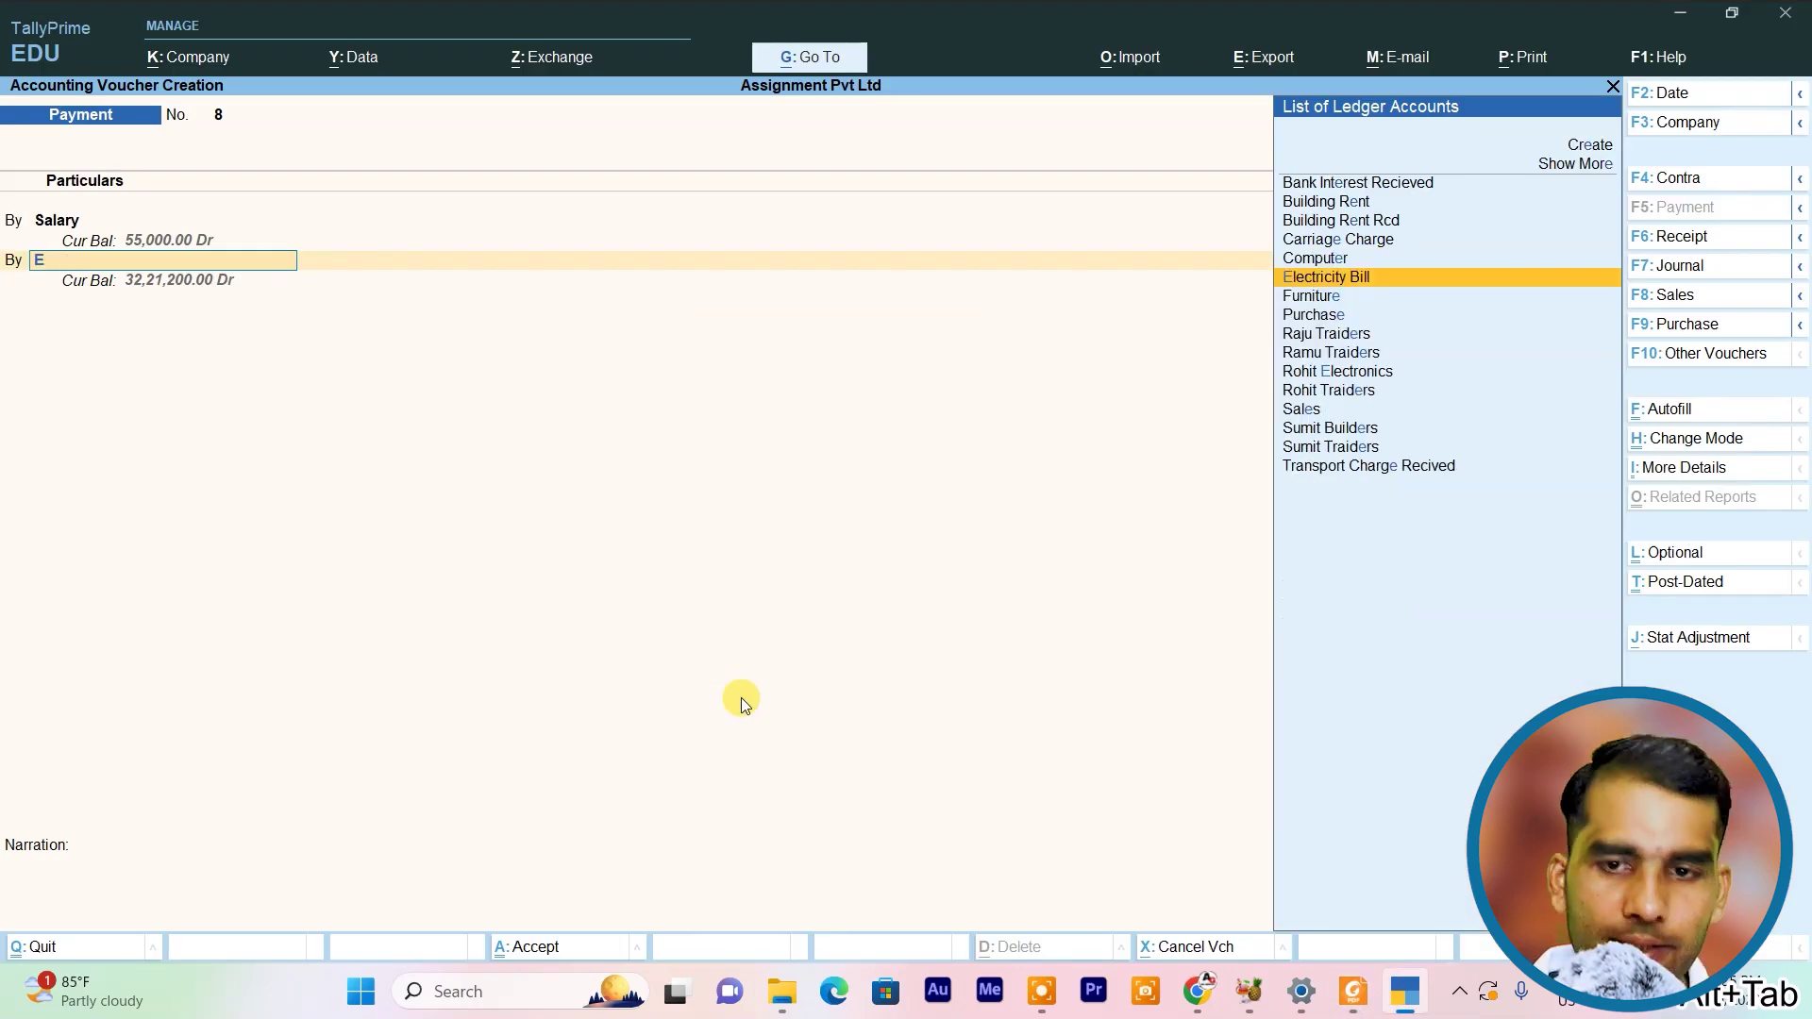
pyautogui.press('Return')
pyautogui.write('10000')
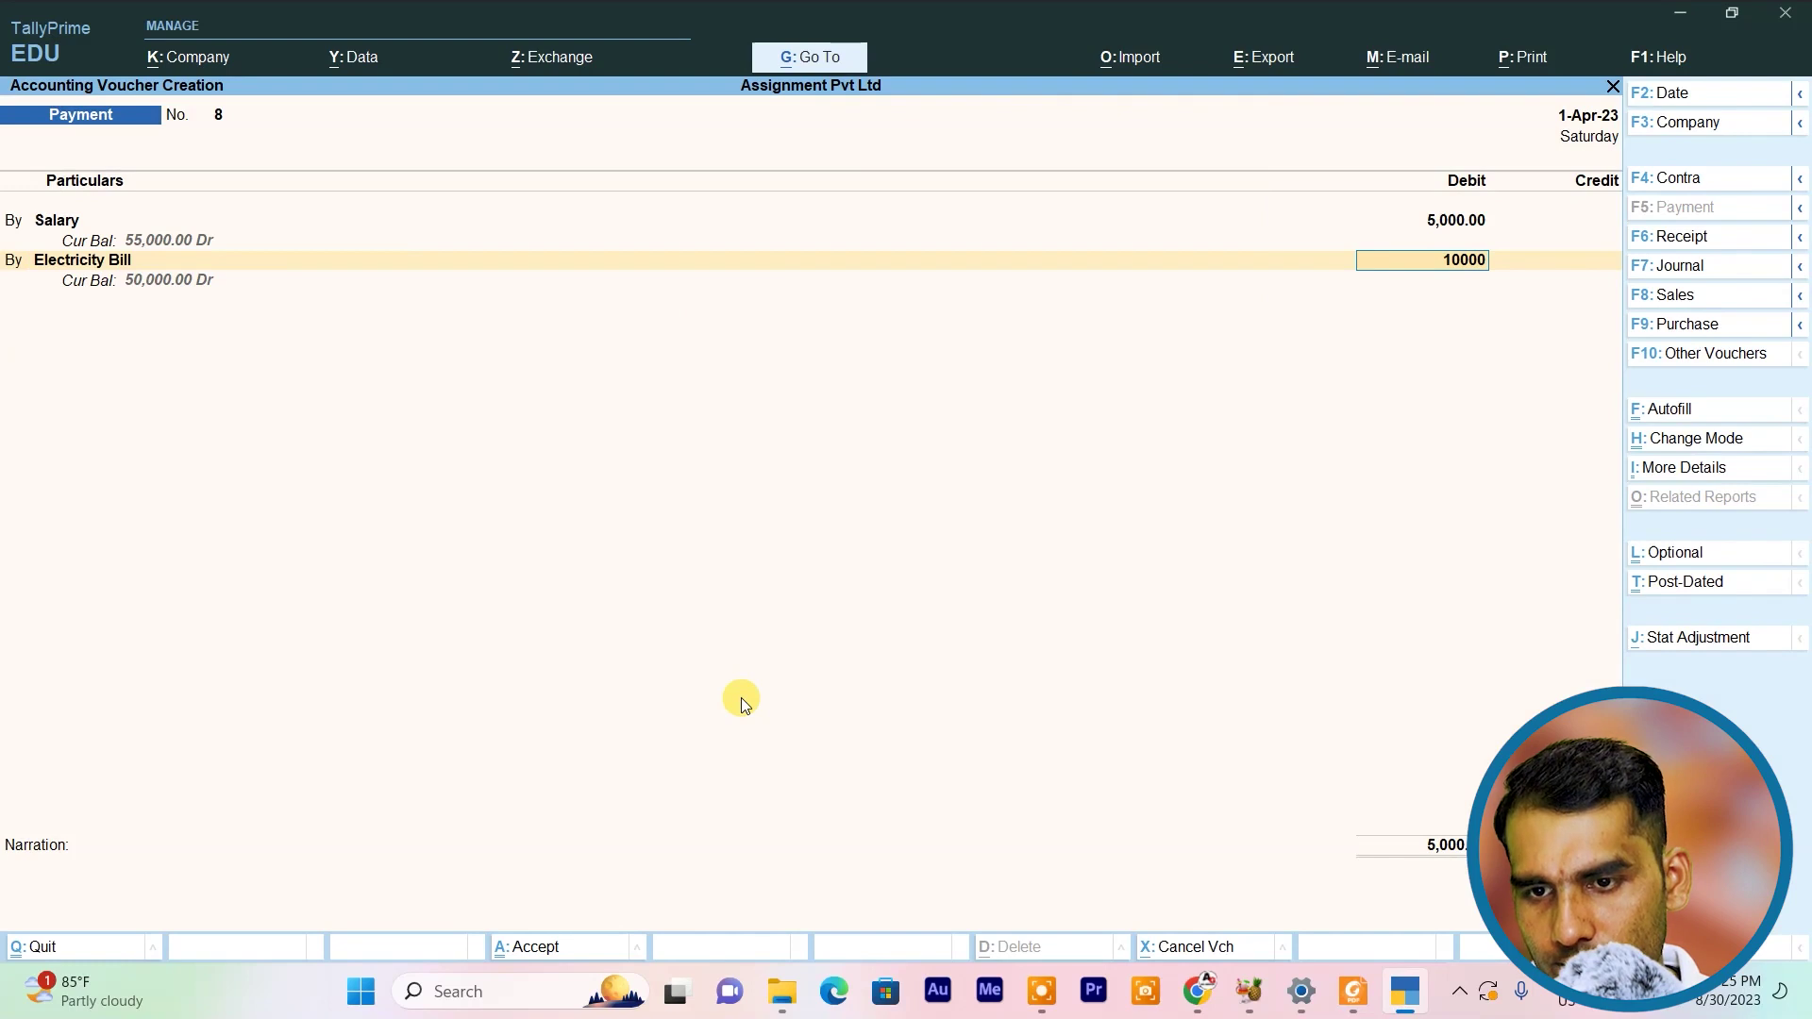
pyautogui.press('Return')
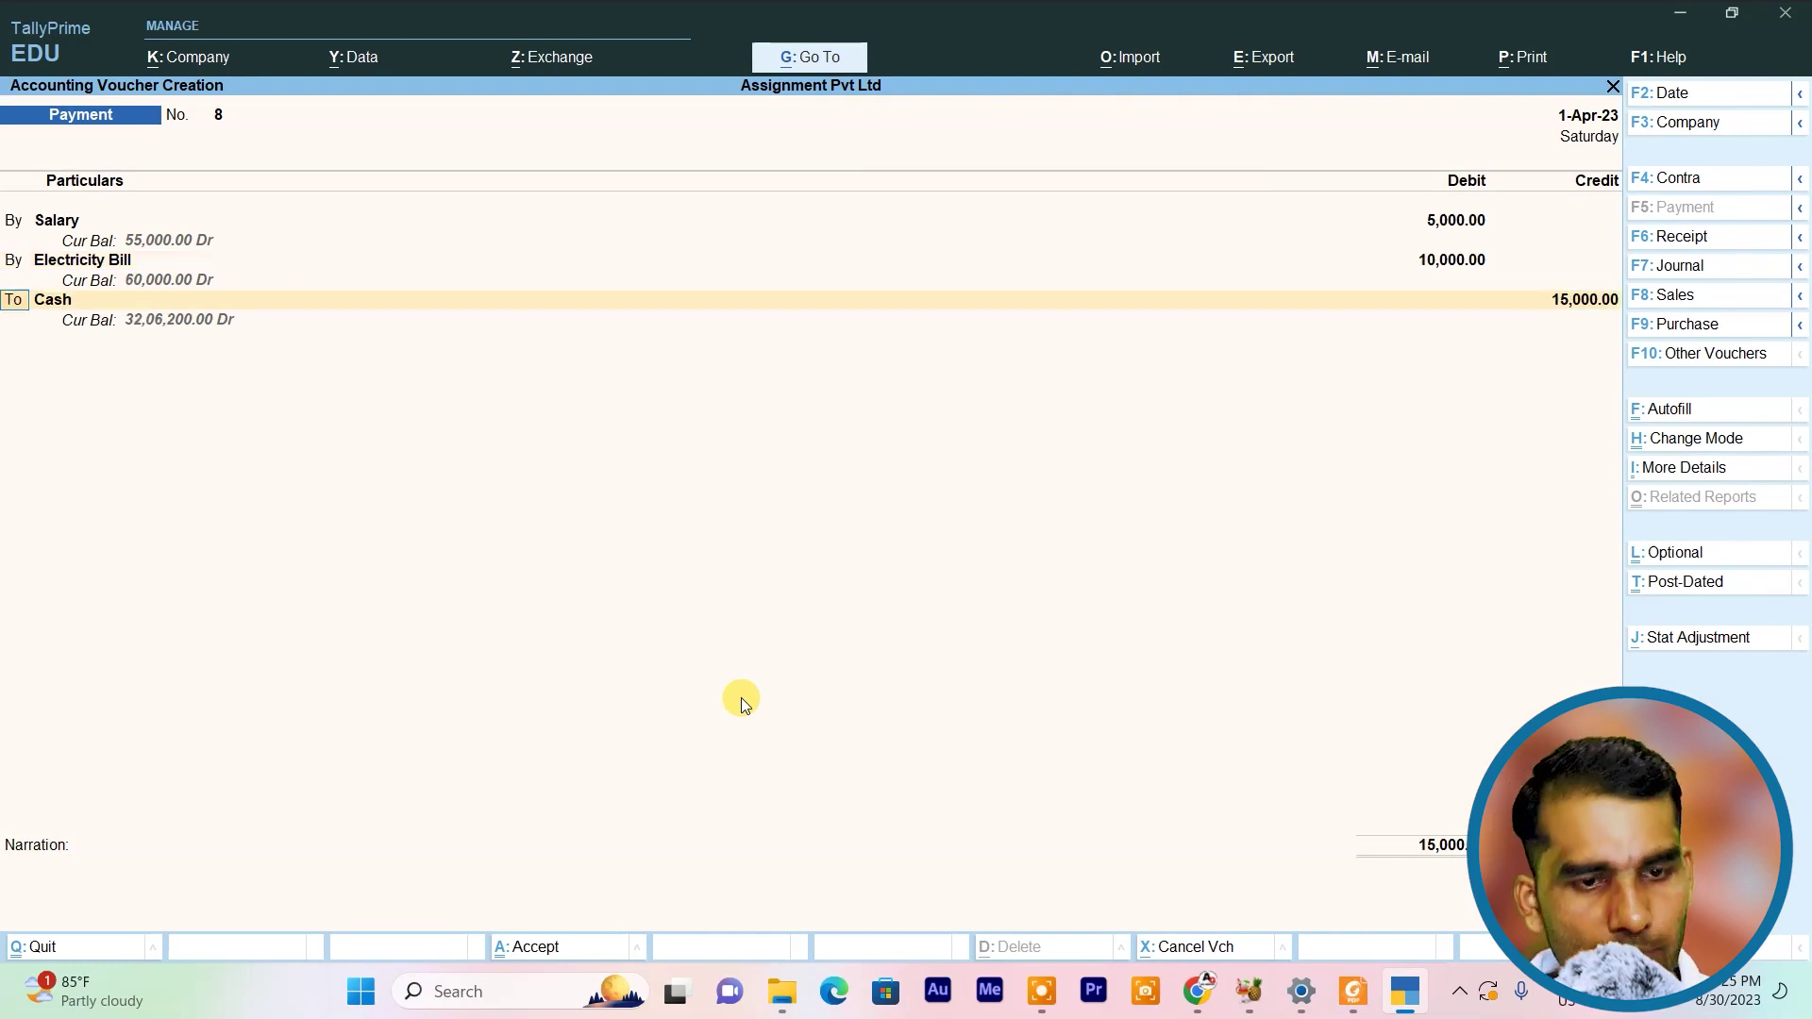
# Debit Building Rent with 10,000 on the third line, keep Cash as the 25,000 credit, and save the voucher
pyautogui.press('Return')
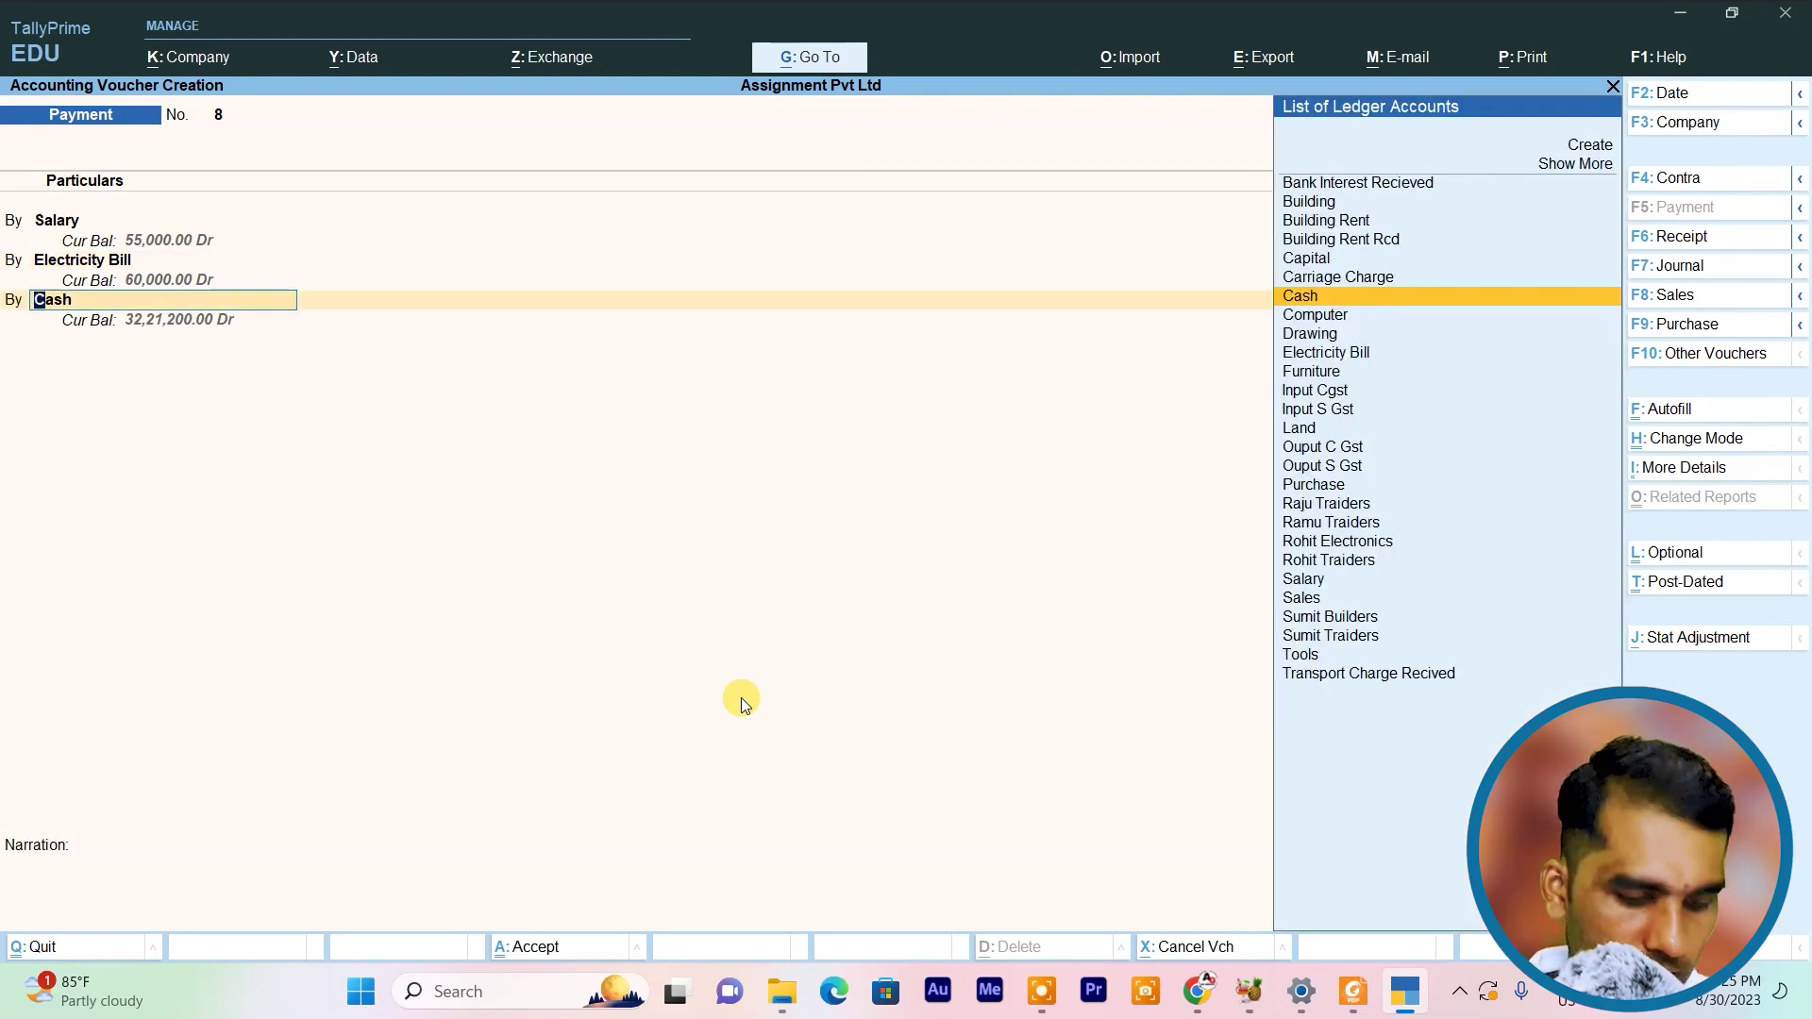
pyautogui.write('B')
pyautogui.press('Down')
pyautogui.press('Down')
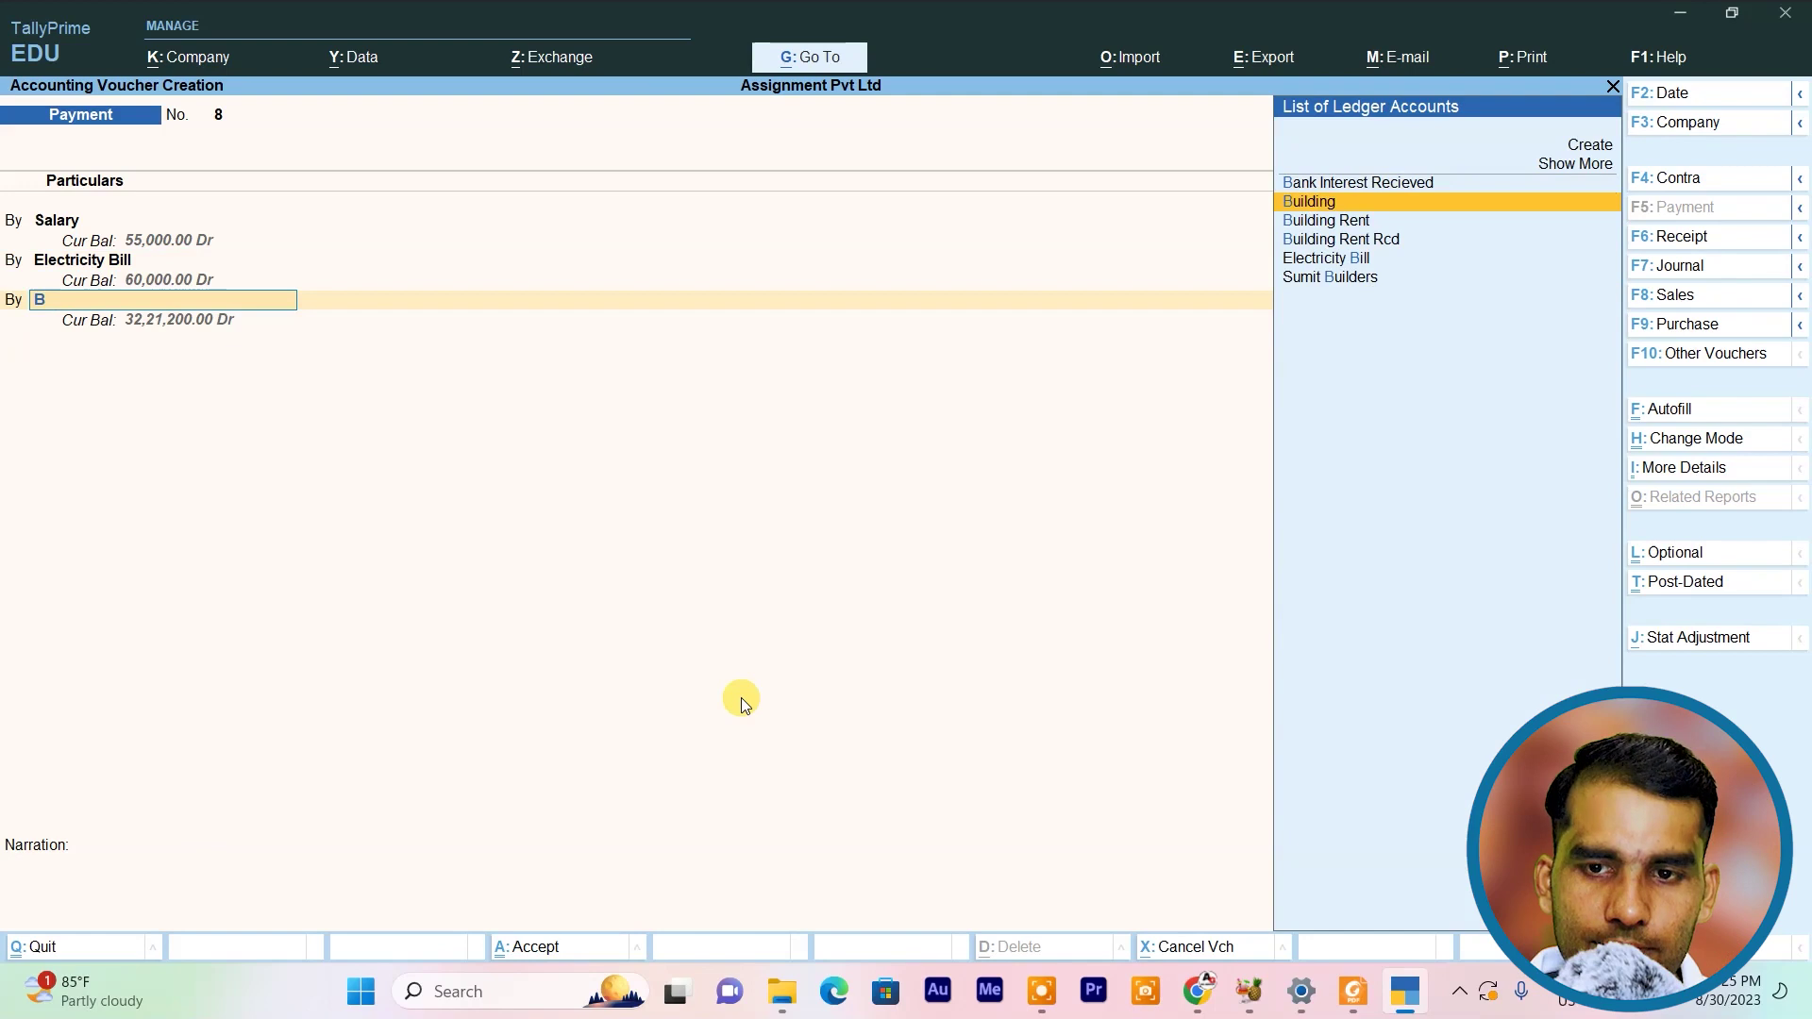
pyautogui.press('Return')
pyautogui.write('10000')
pyautogui.press('Return')
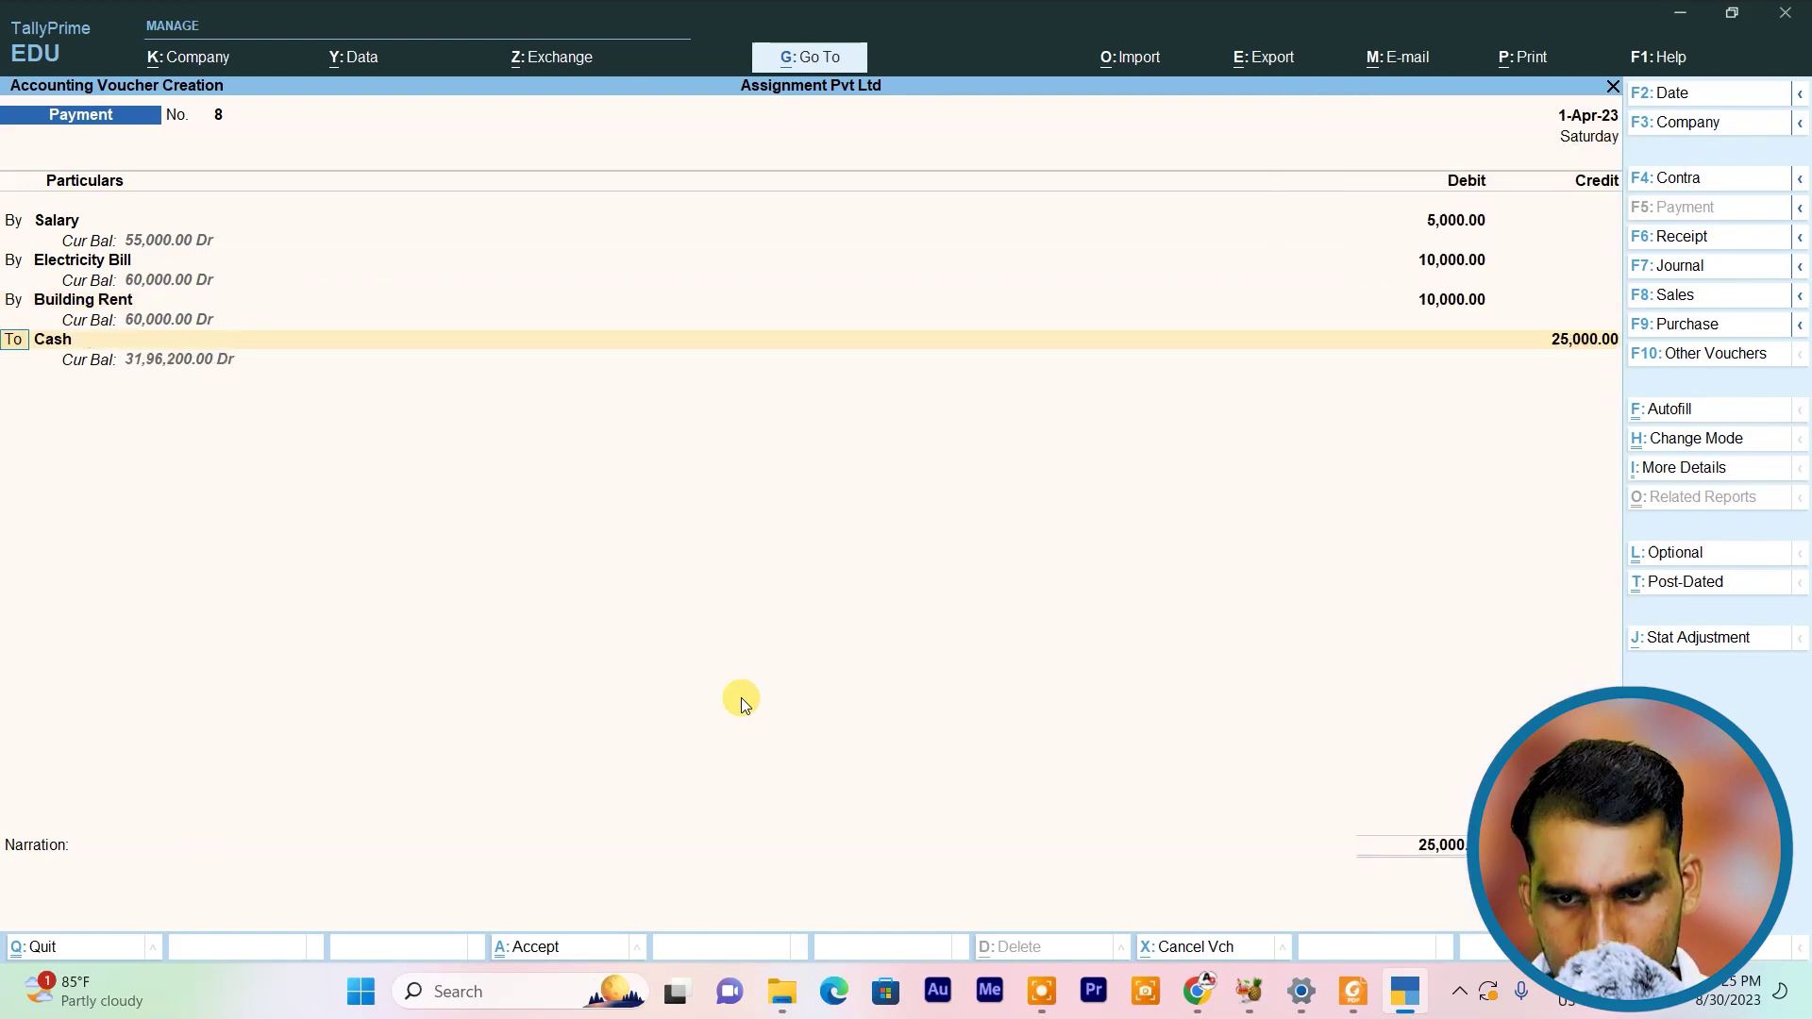
pyautogui.hotkey('alt', 'Tab')
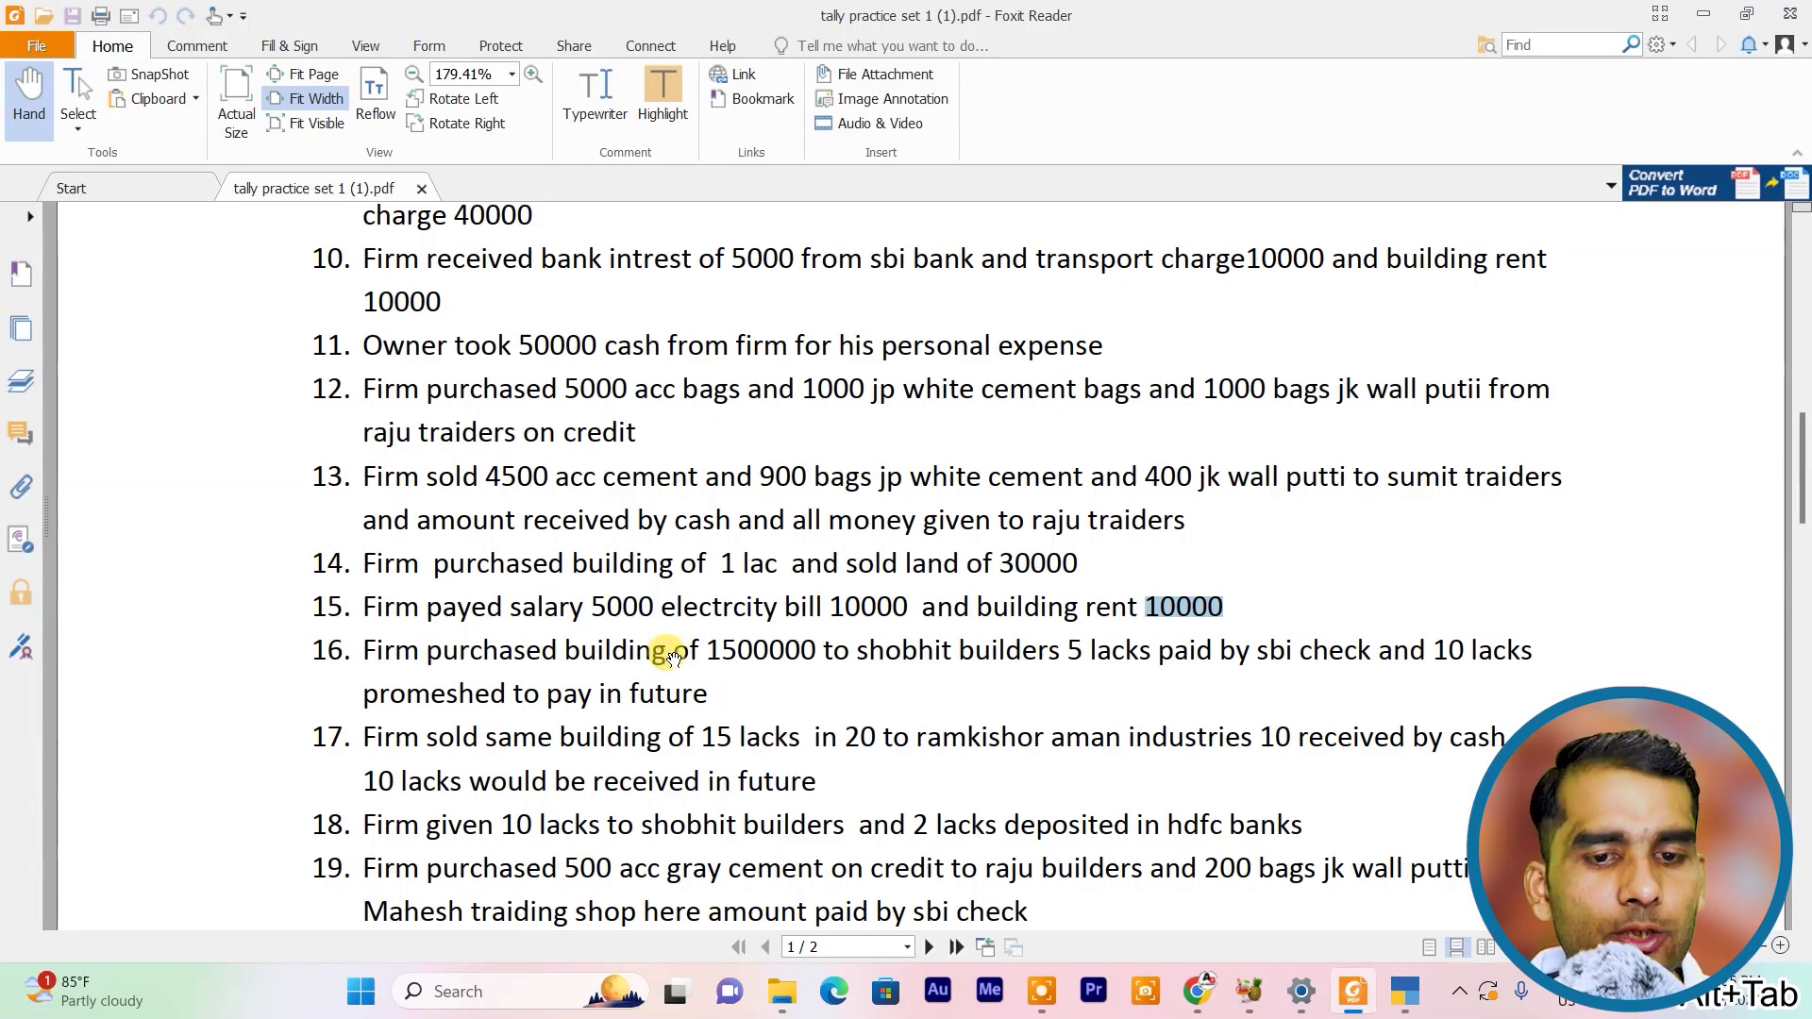
pyautogui.hotkey('alt', 'Tab')
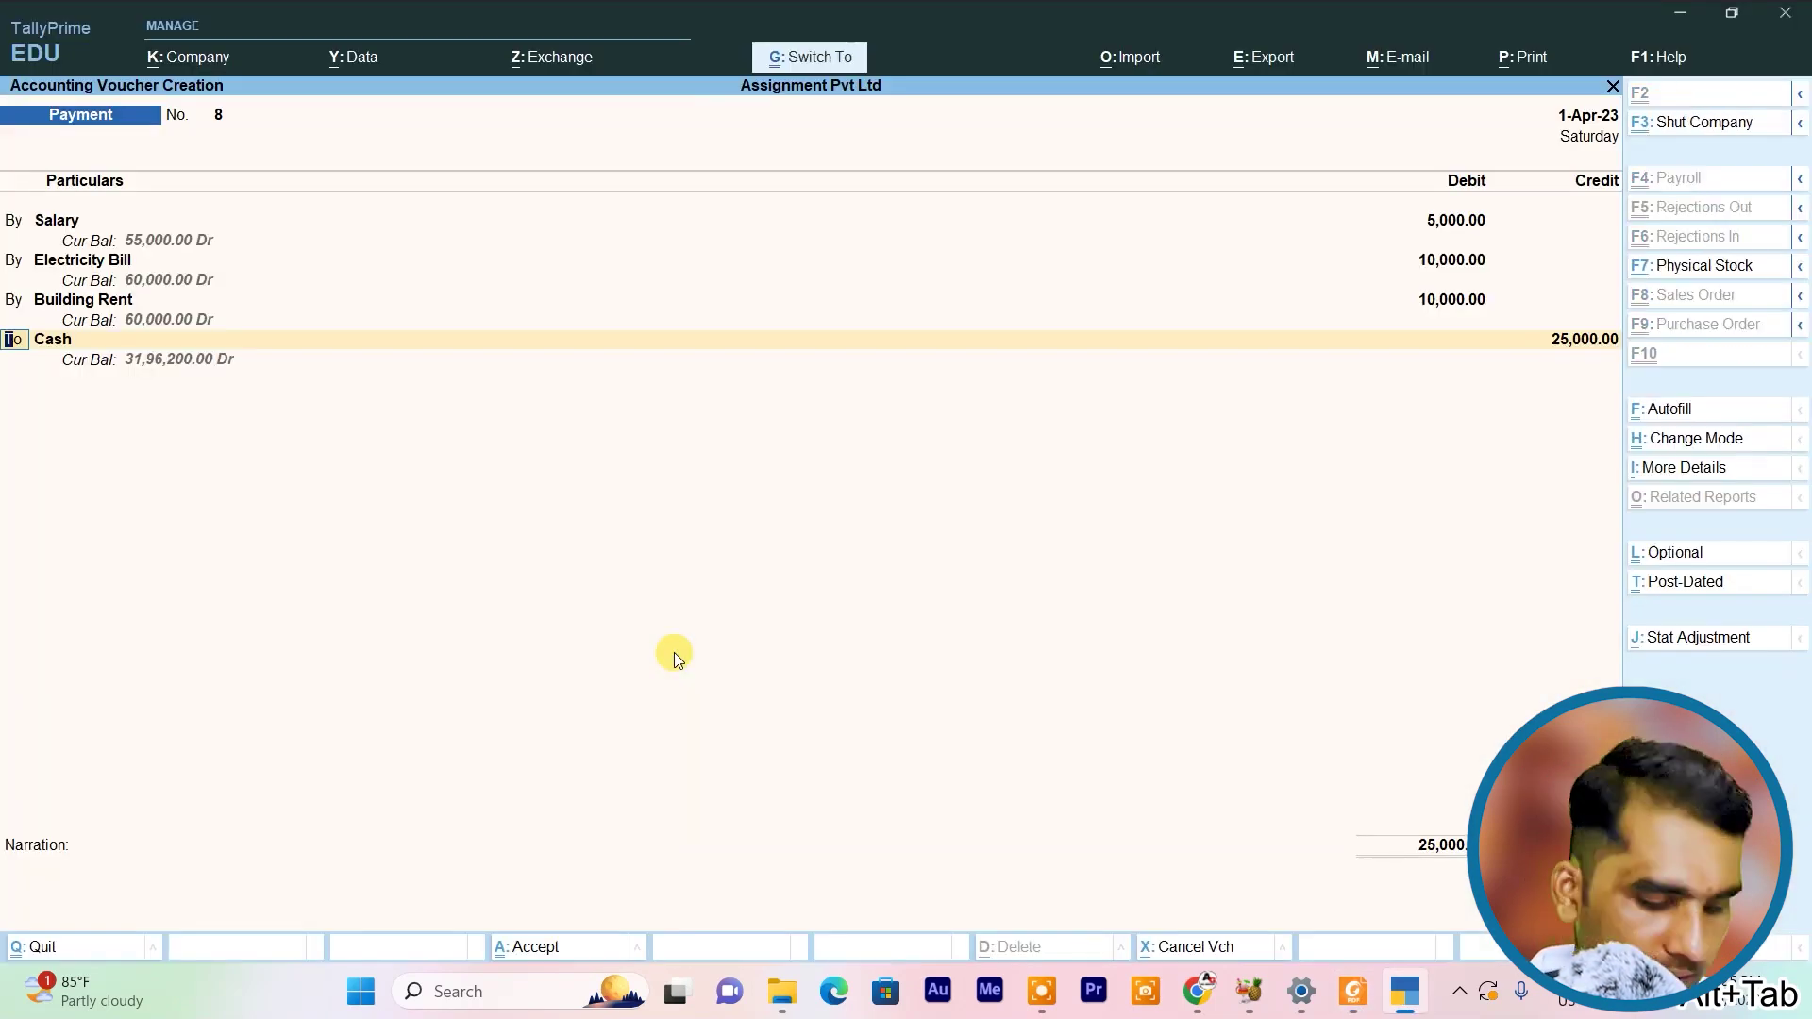
pyautogui.hotkey('ctrl', 'a')
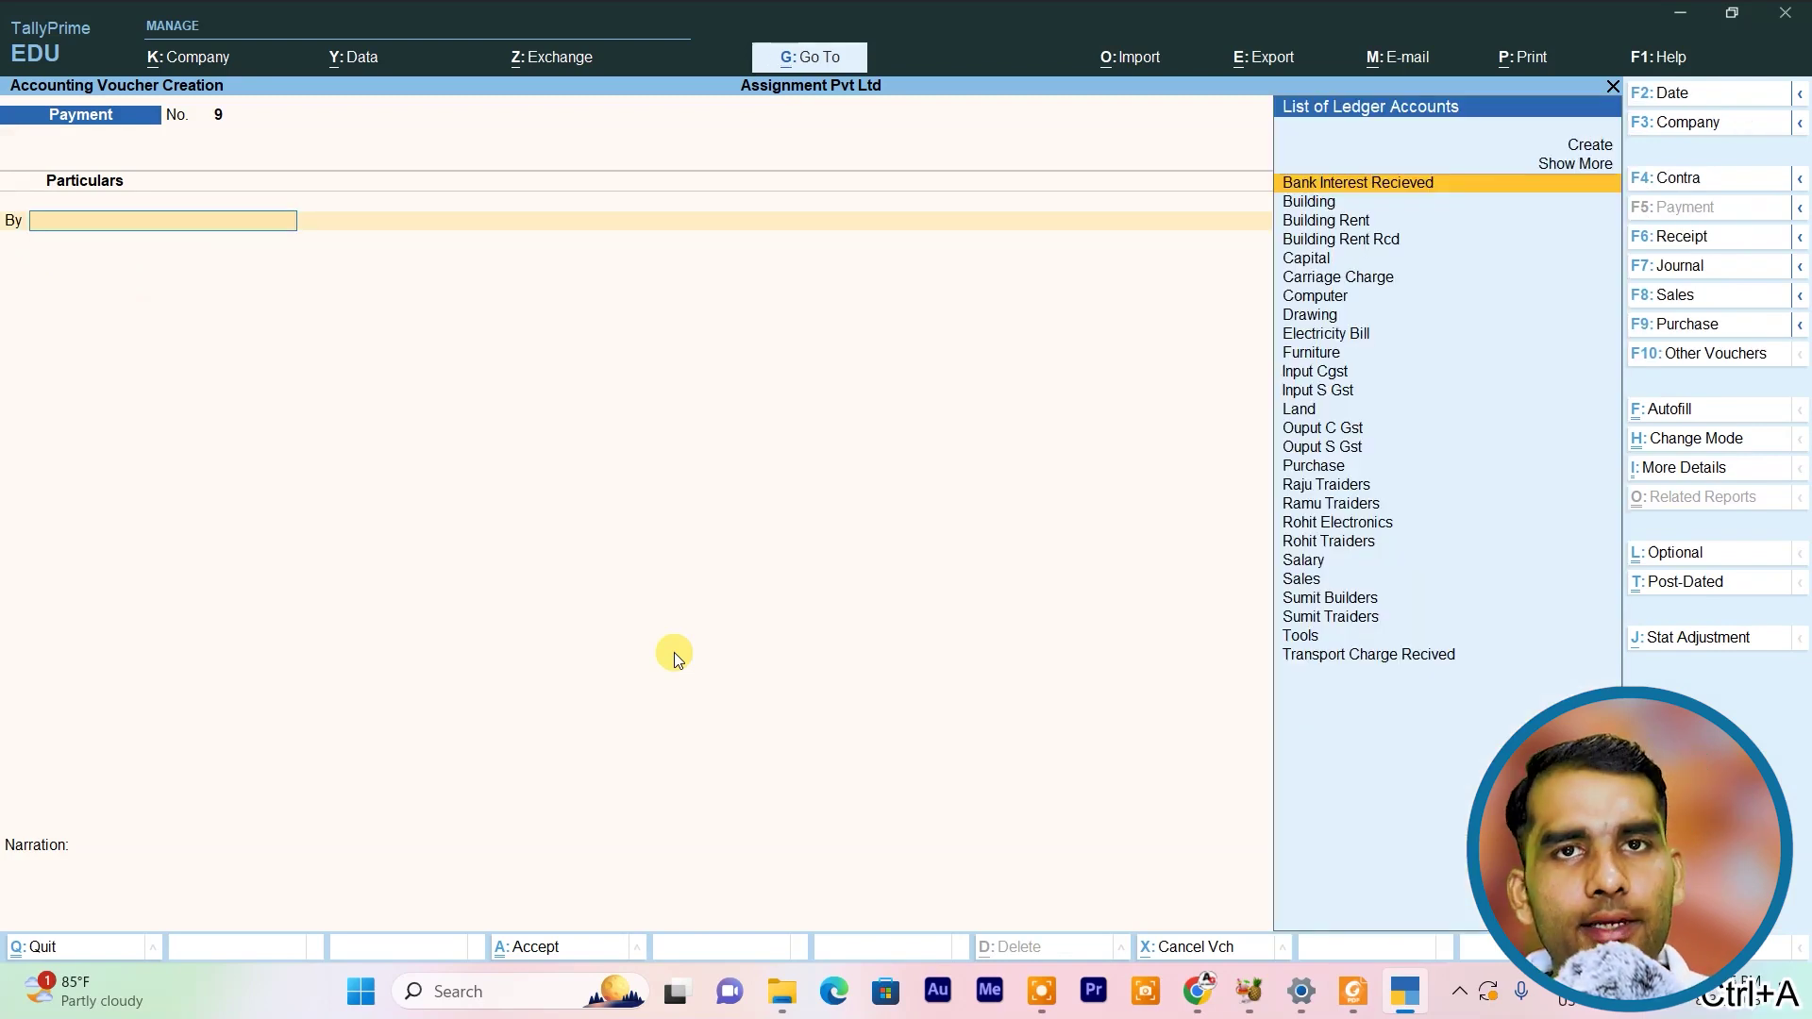
# Switch to the practice PDF and read transaction 16 about the building purchase from Shobhit Builders
pyautogui.hotkey('alt', 'Tab')
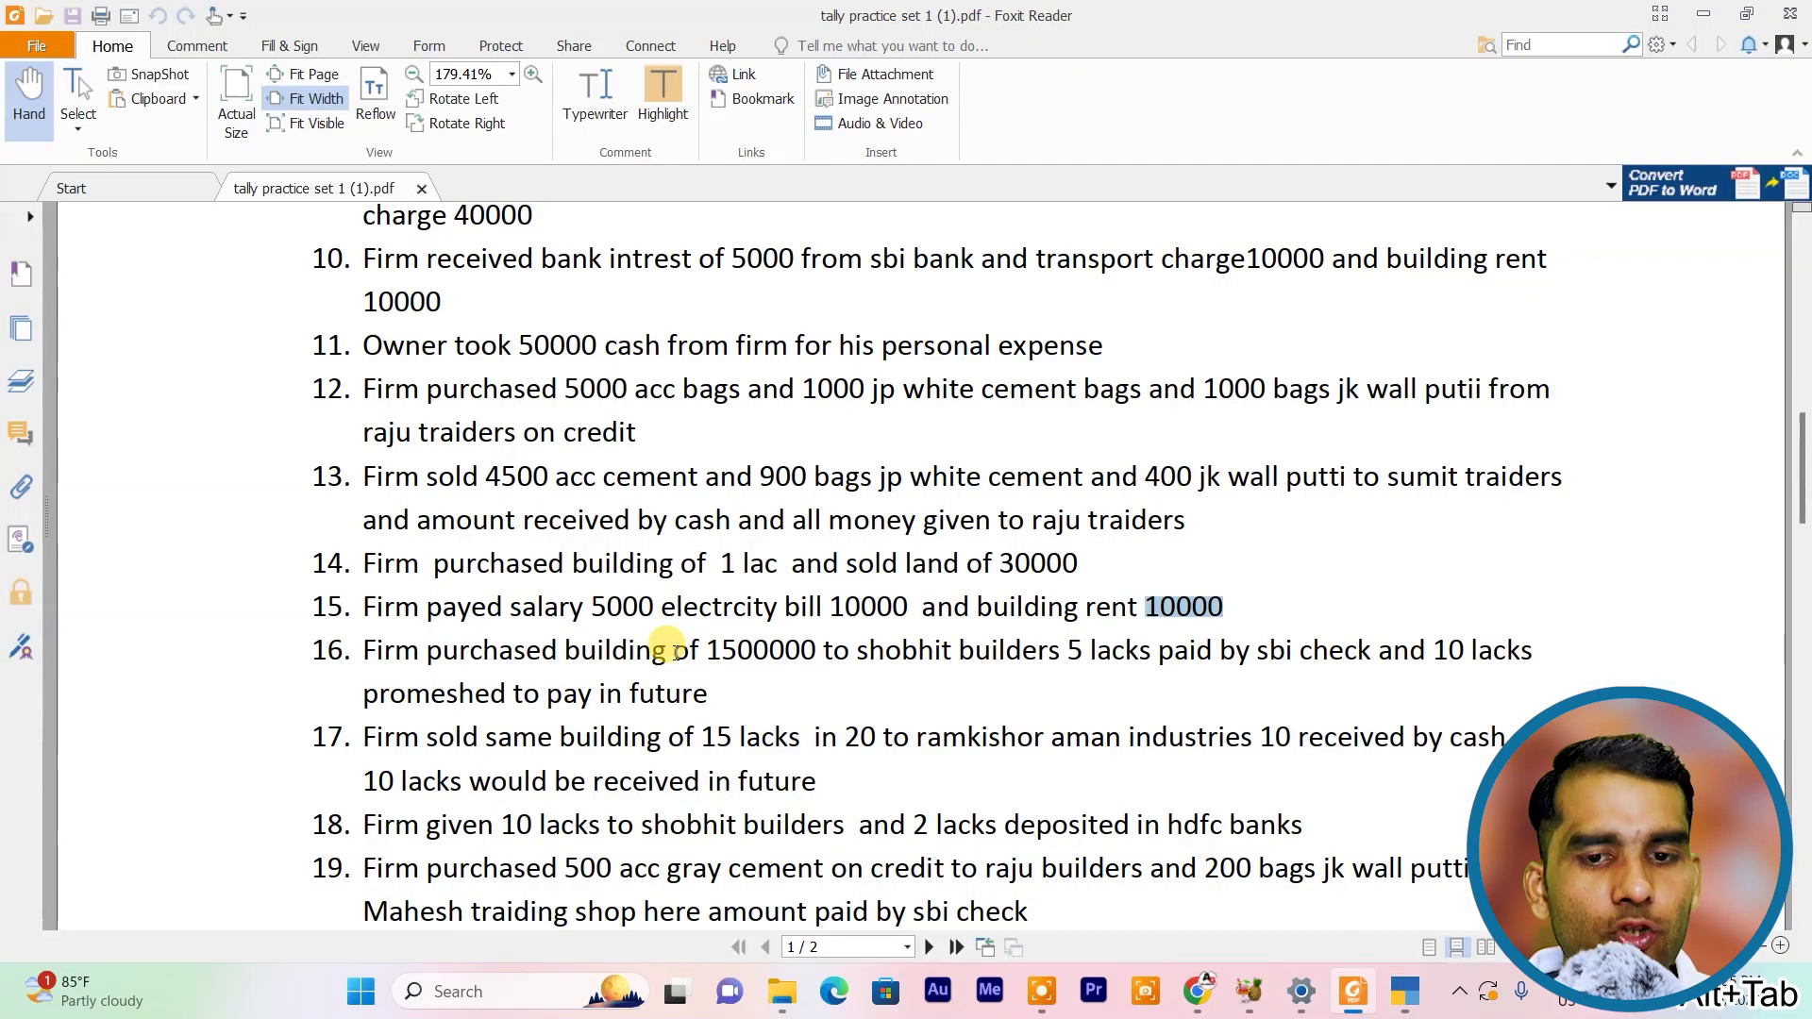
pyautogui.scroll(-1, 227, 580)
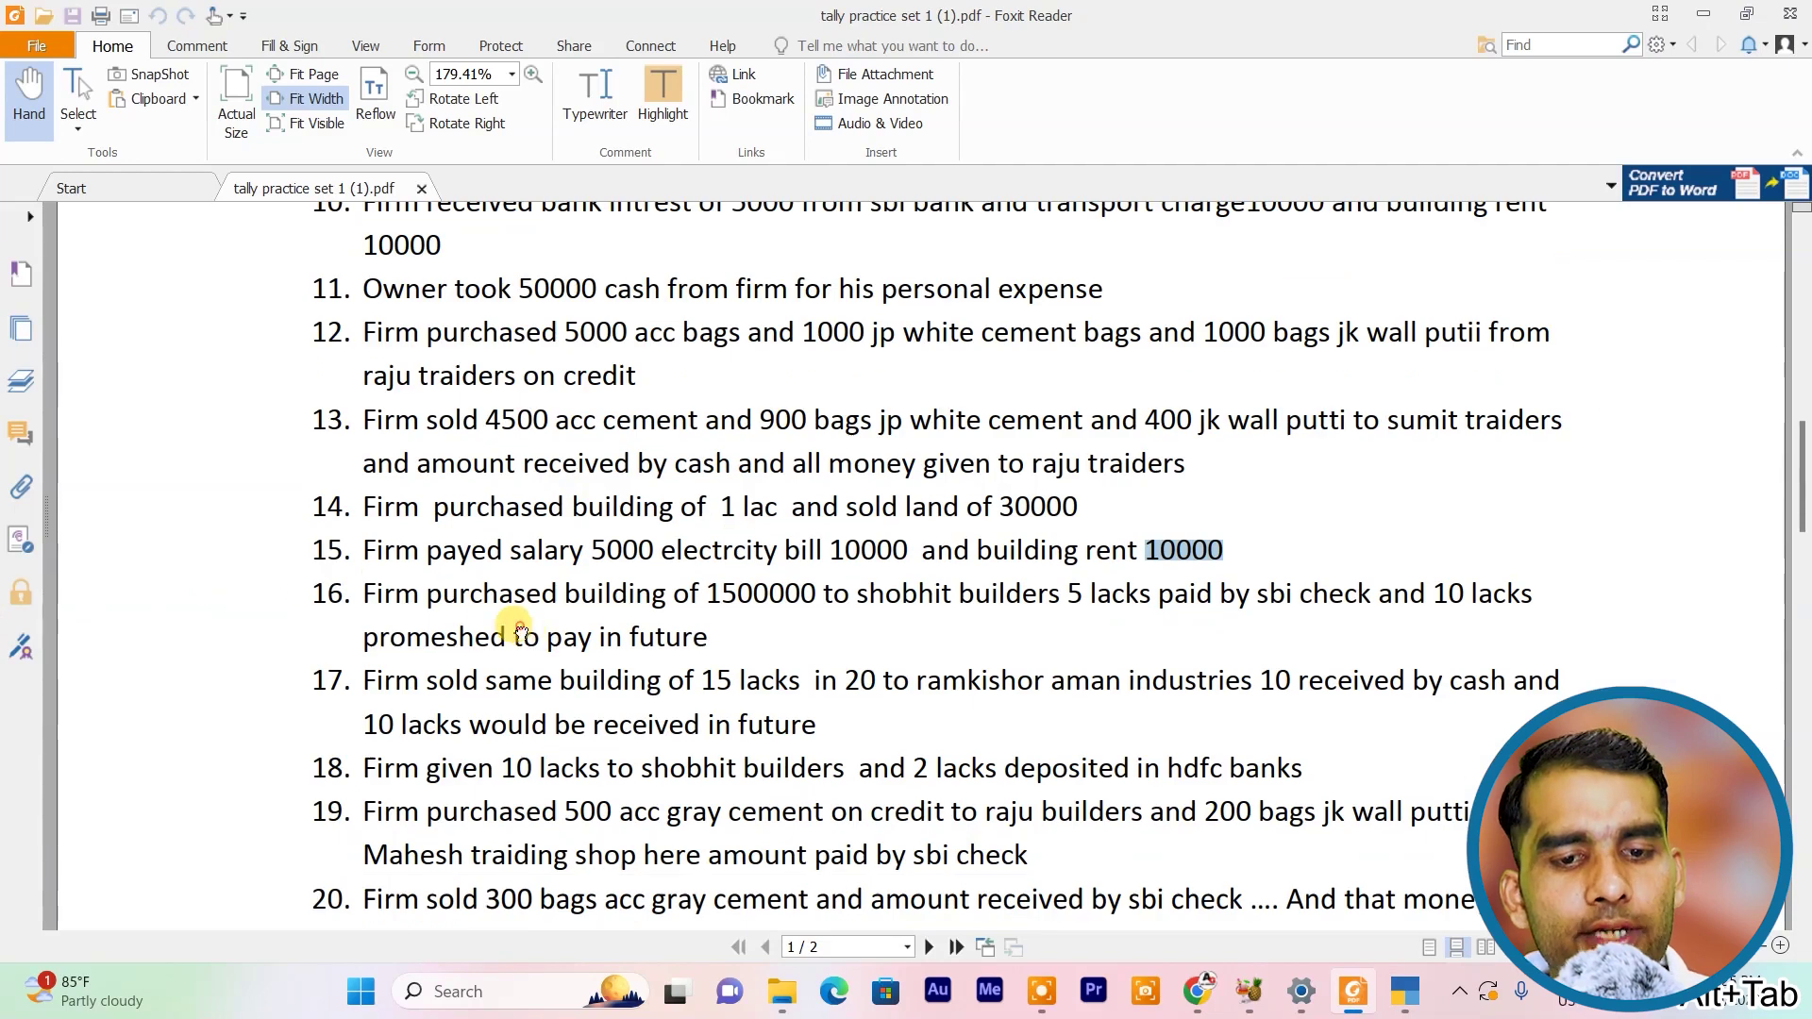
pyautogui.click(441, 614)
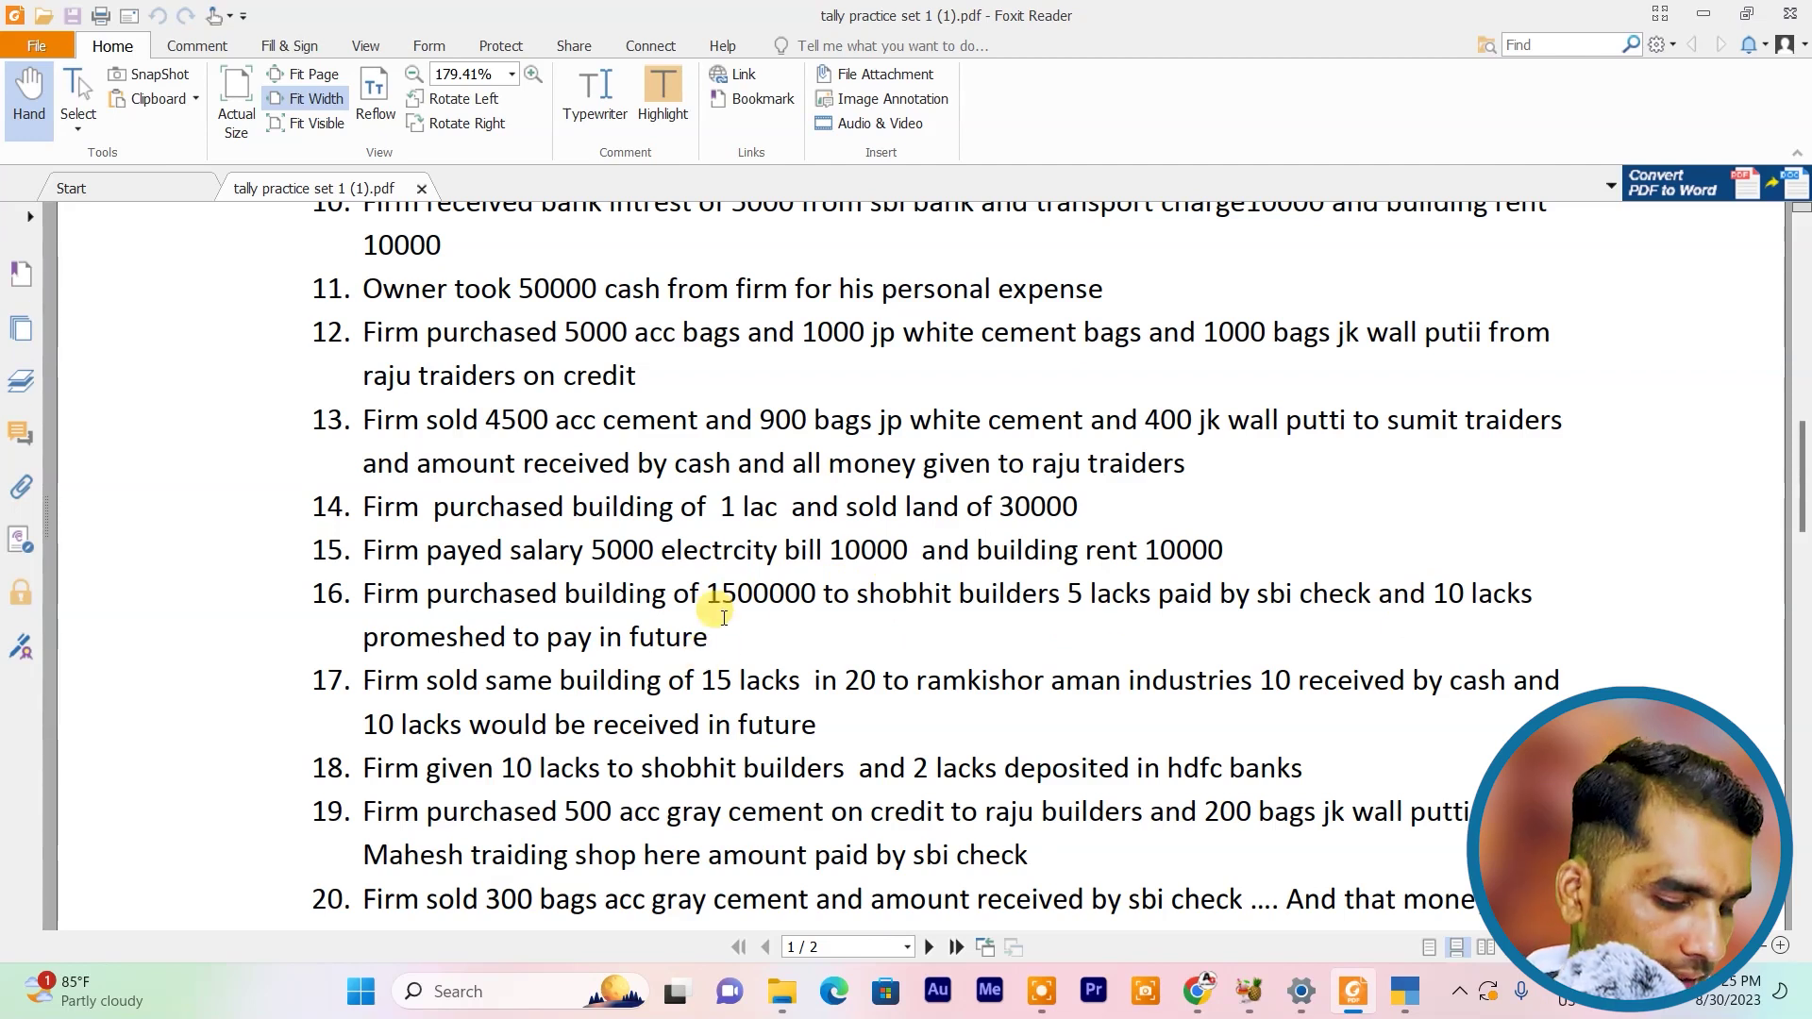
# Switch back to TallyPrime and debit Building with 15,00,000 in the new payment voucher
pyautogui.hotkey('alt', 'Tab')
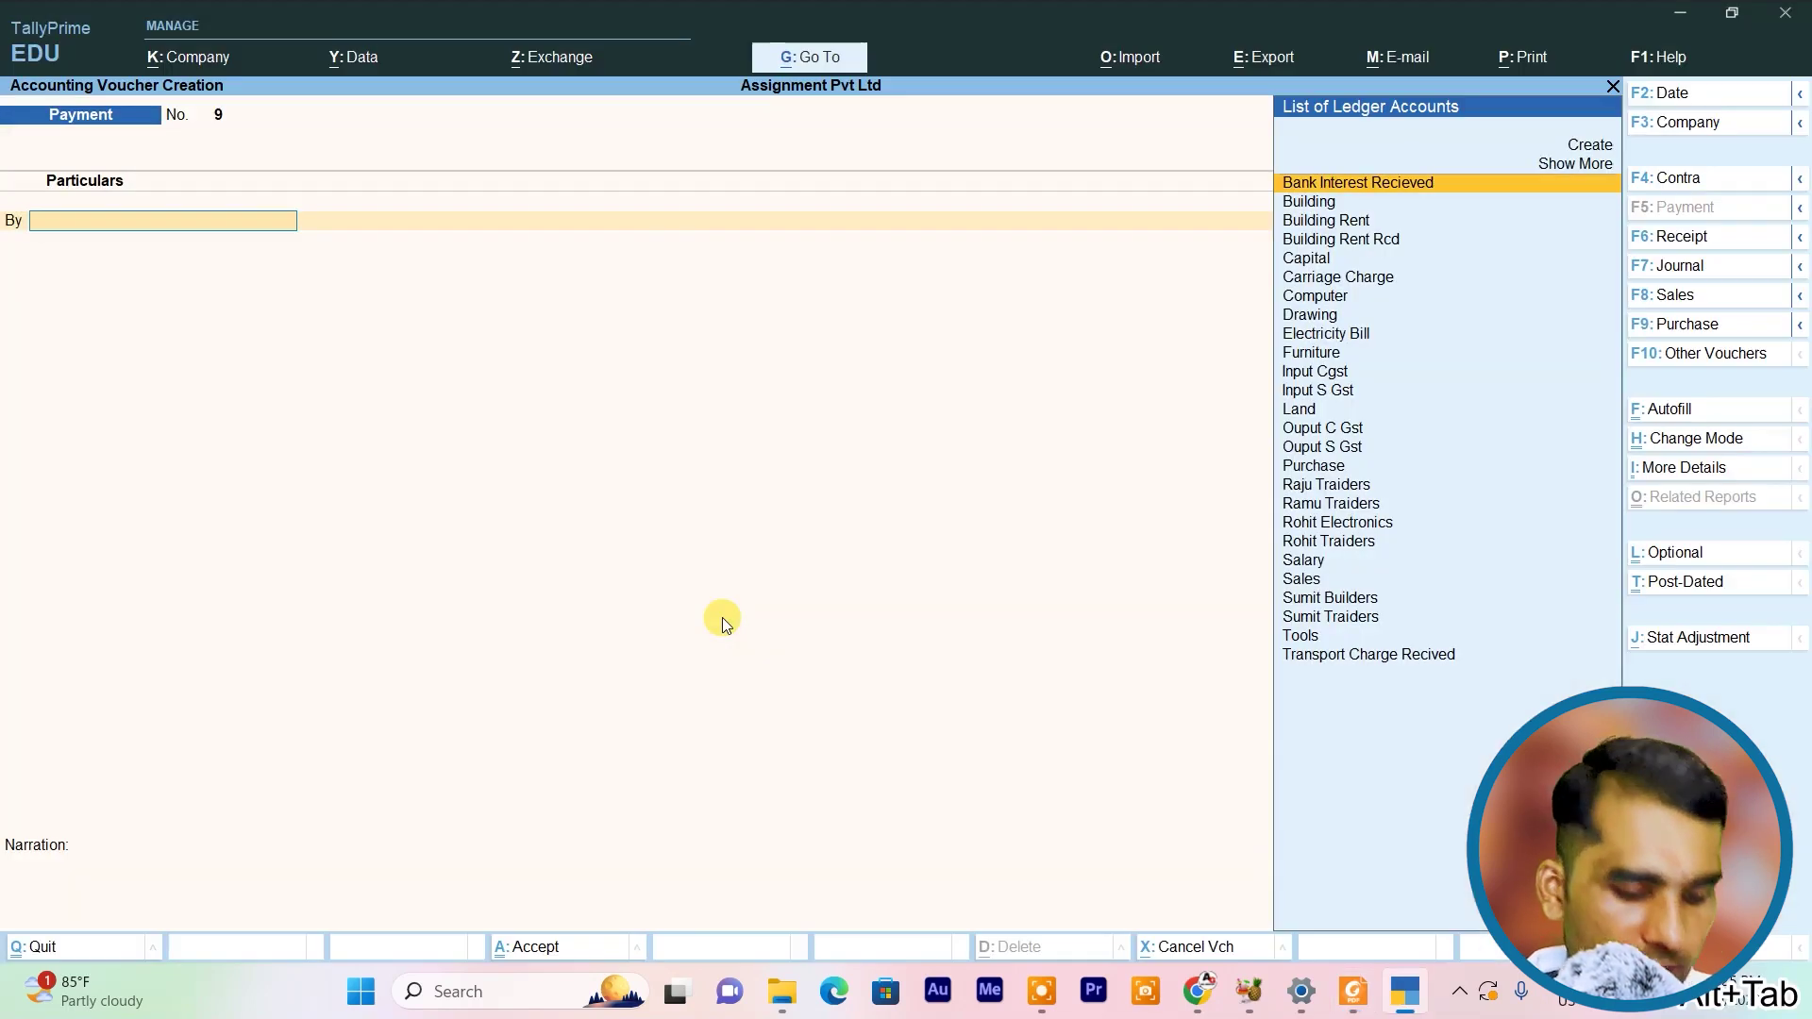
pyautogui.write('B')
pyautogui.press('Down')
pyautogui.press('Down')
pyautogui.press('Up')
pyautogui.press('Return')
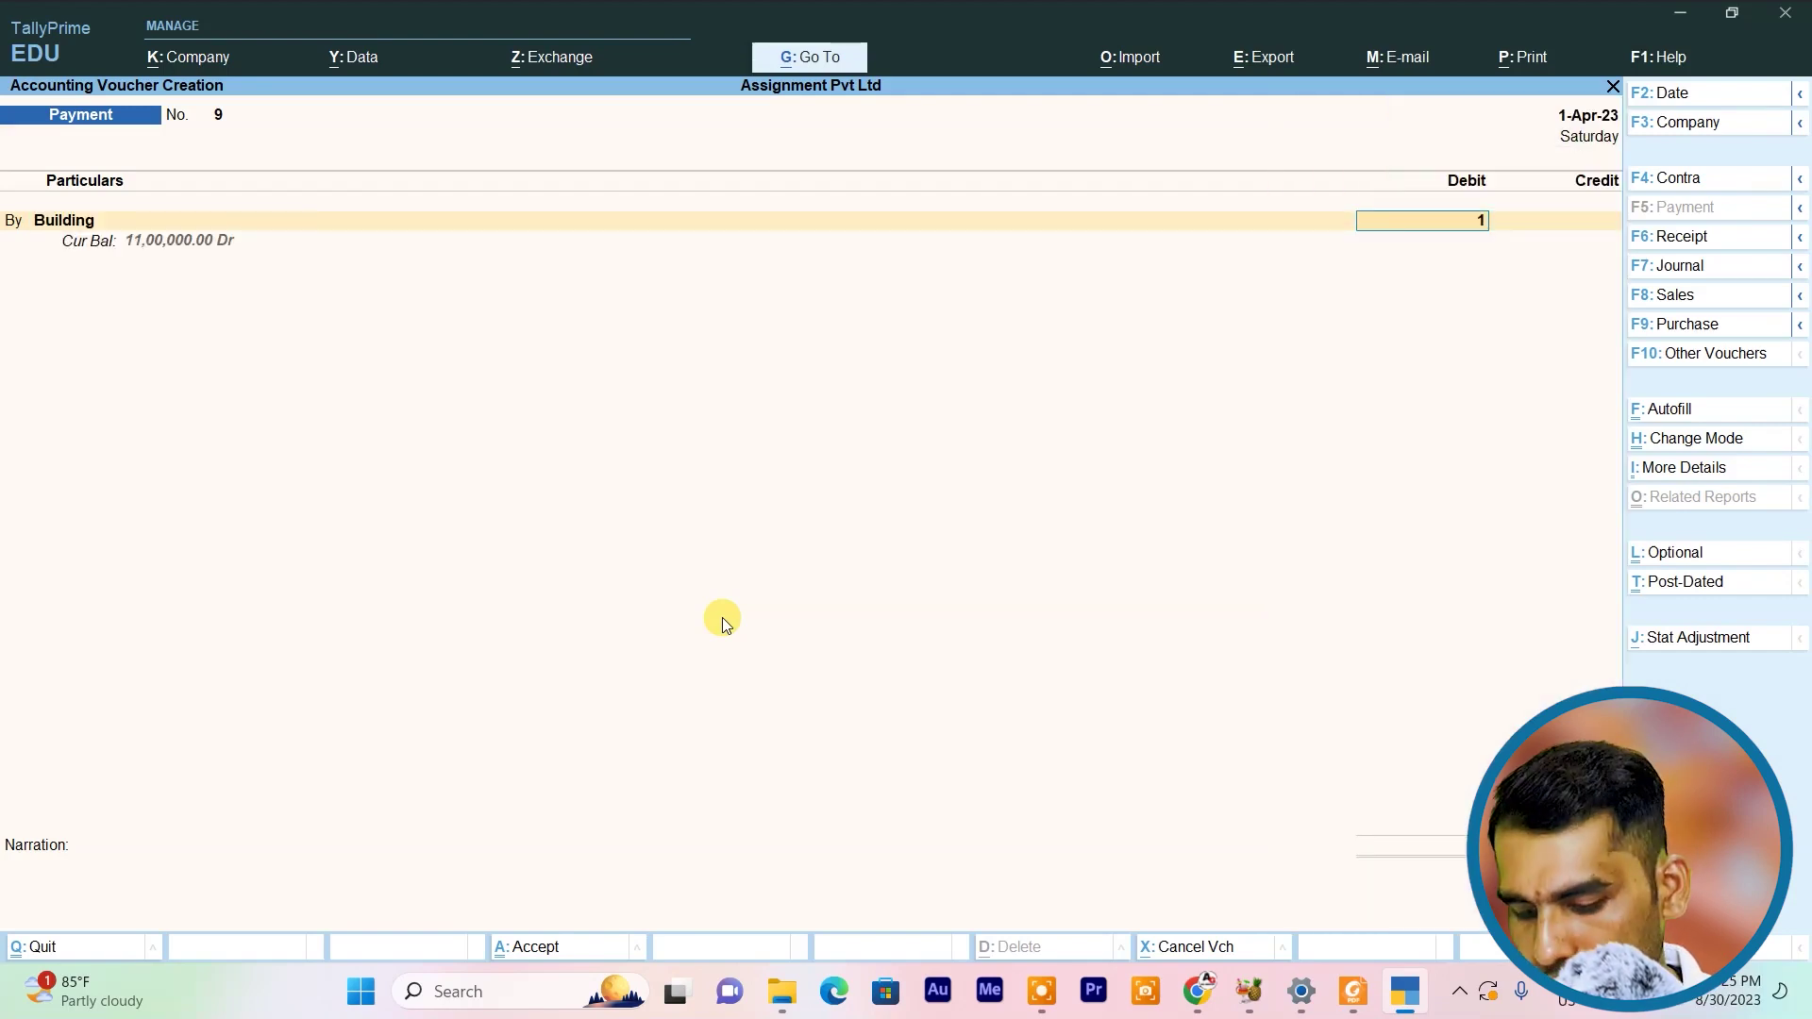
pyautogui.write('15,00,000')
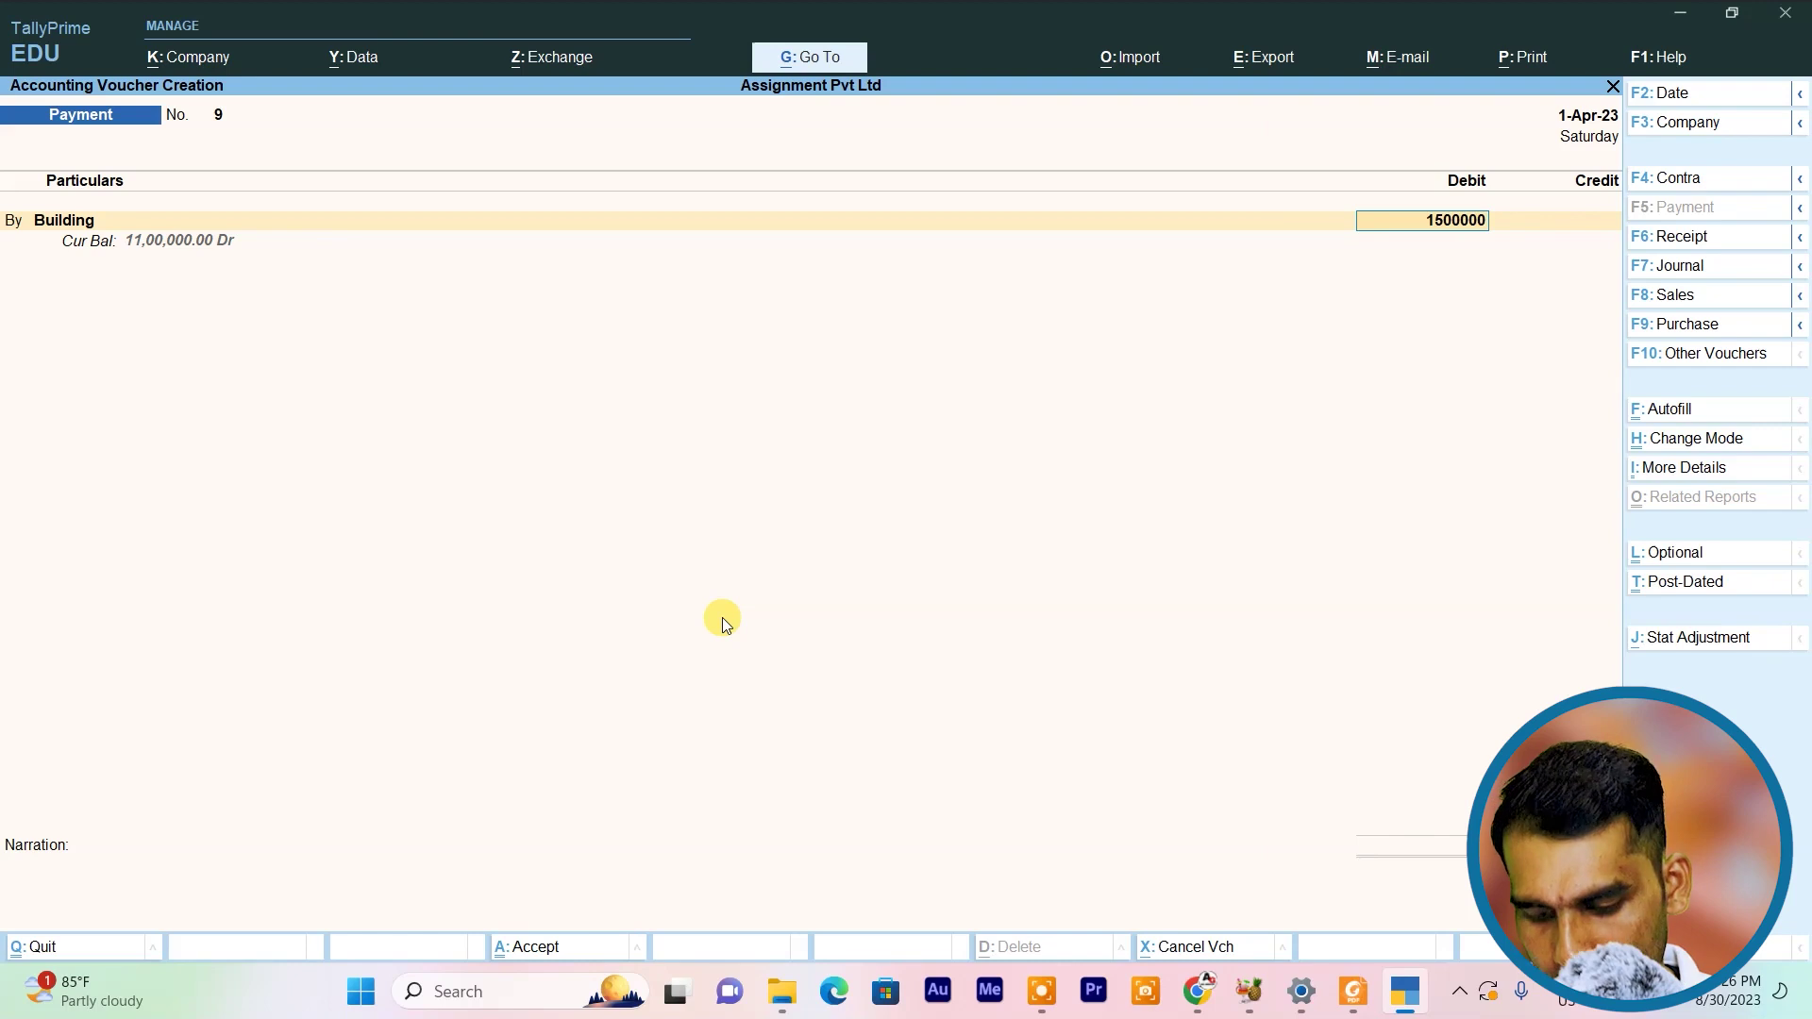
pyautogui.press('Return')
# Recheck transaction 16 in the PDF and credit Sbi with 5,00,000 on the voucher's second line
pyautogui.press('Return')
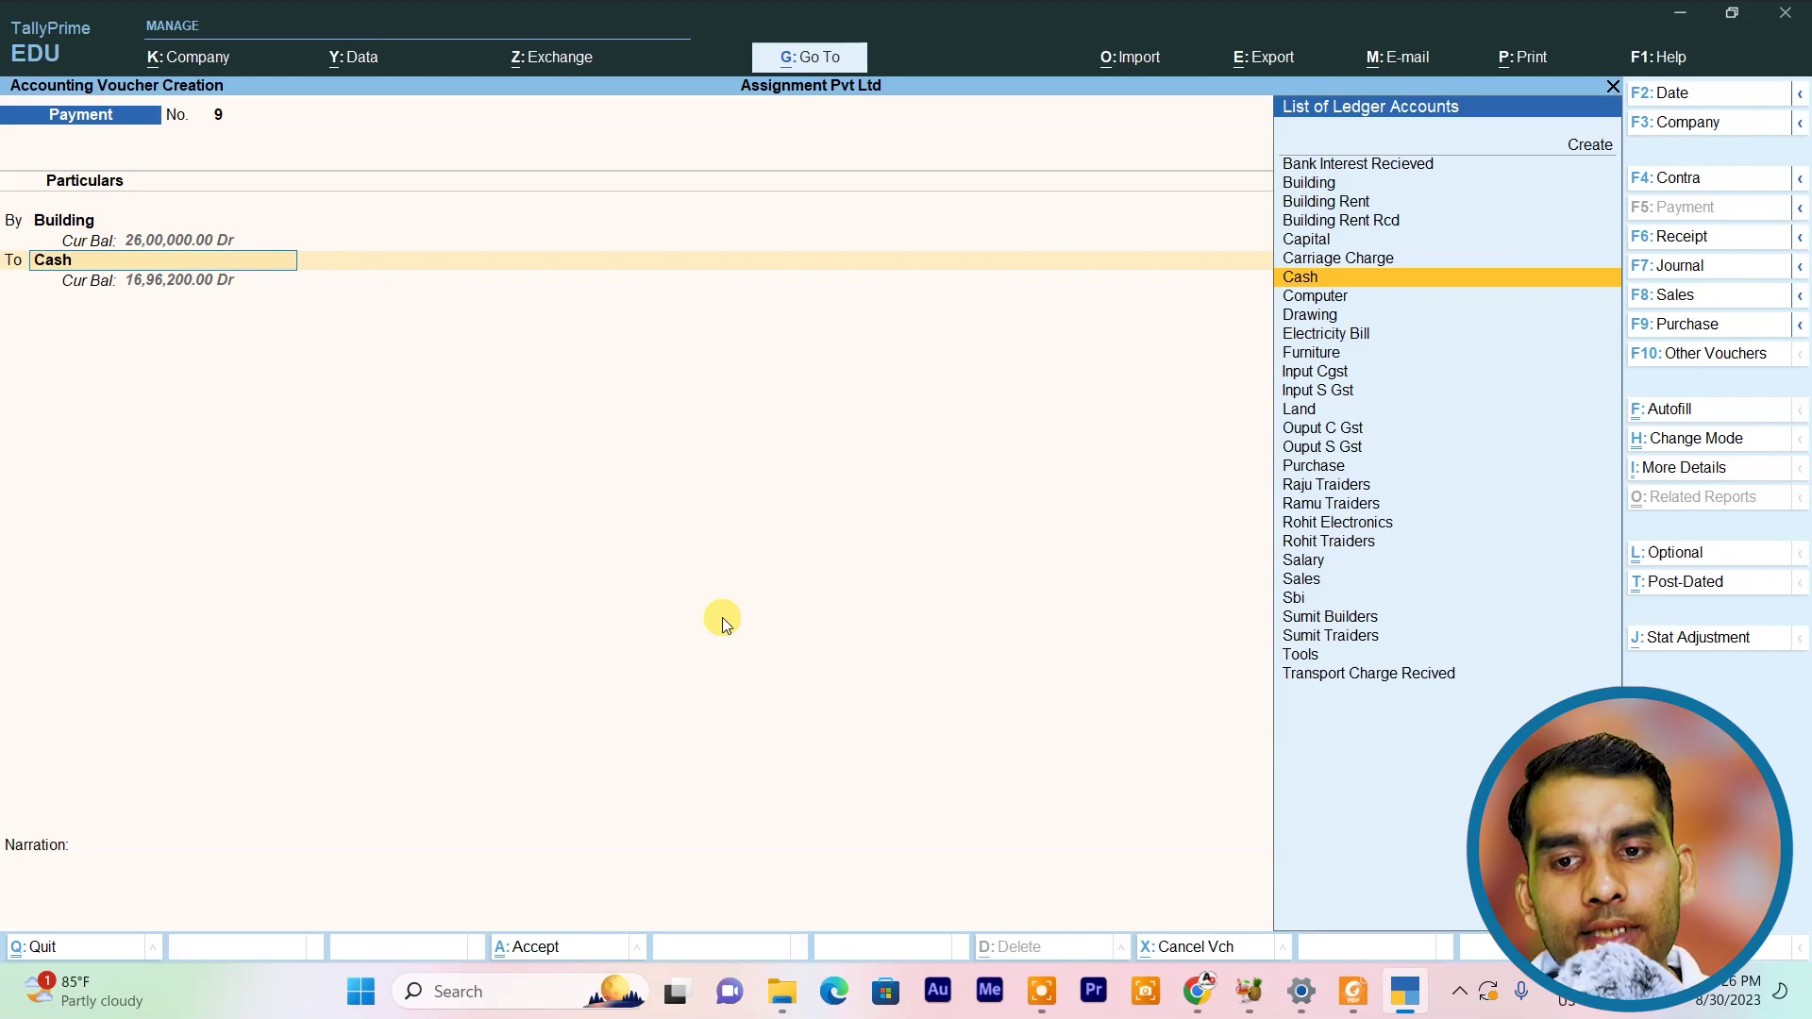
pyautogui.hotkey('alt', 'Tab')
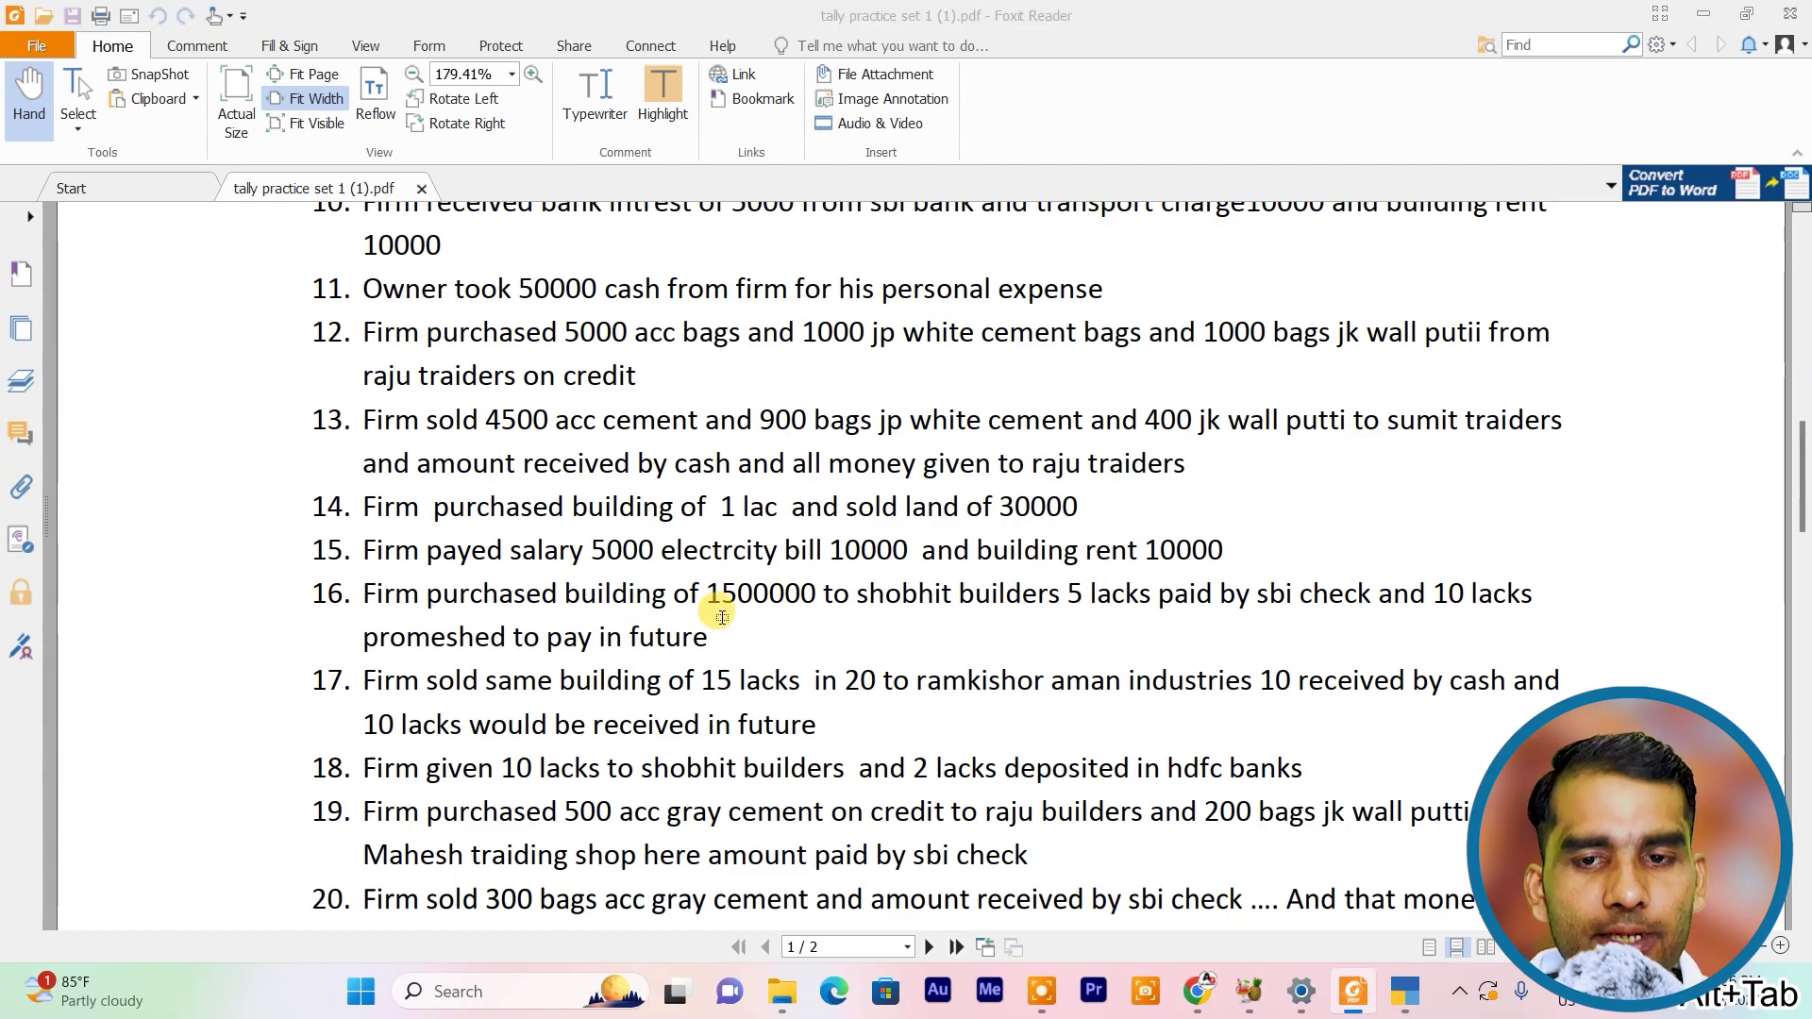
pyautogui.hotkey('alt', 'Tab')
pyautogui.write('S')
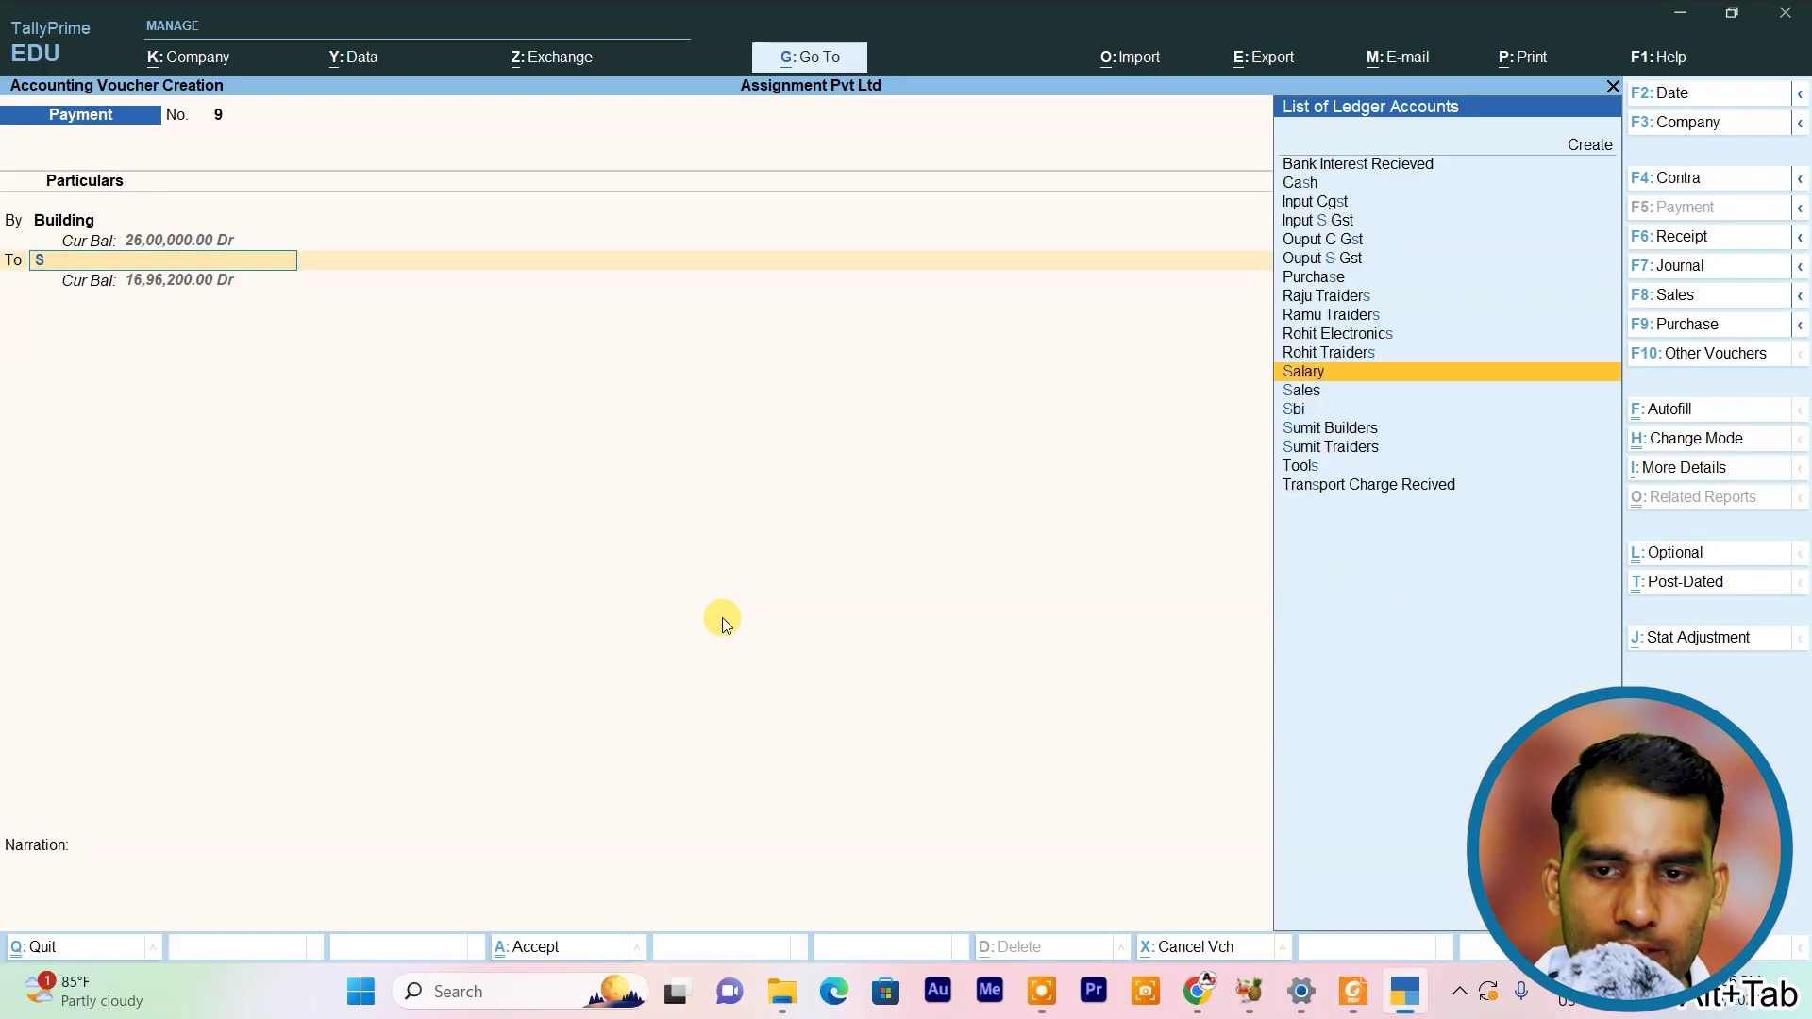
pyautogui.press('Down')
pyautogui.press('Down')
pyautogui.press('Return')
pyautogui.write('500000')
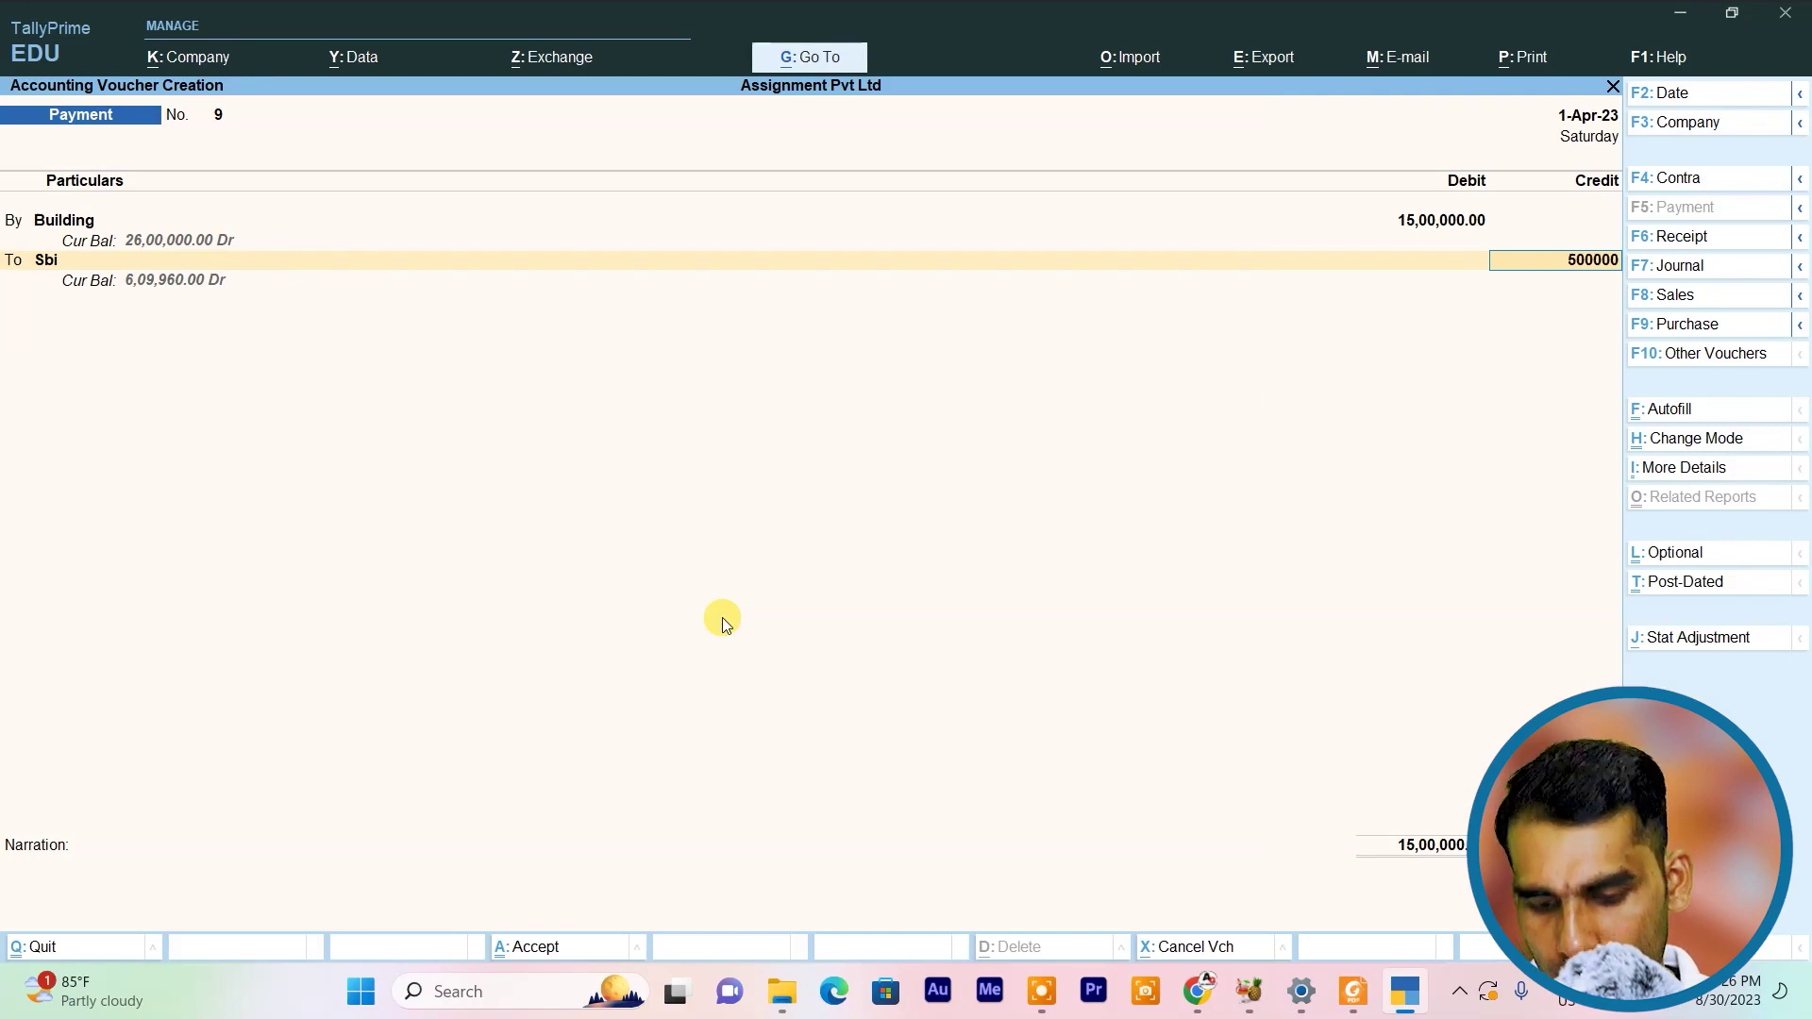
# Accept the Sbi bank allocation as a cheque for 5,00,000 dated 1-Apr-23, leaving the instrument number blank
pyautogui.press('Return')
pyautogui.press('Return')
pyautogui.press('Return')
pyautogui.press('Return')
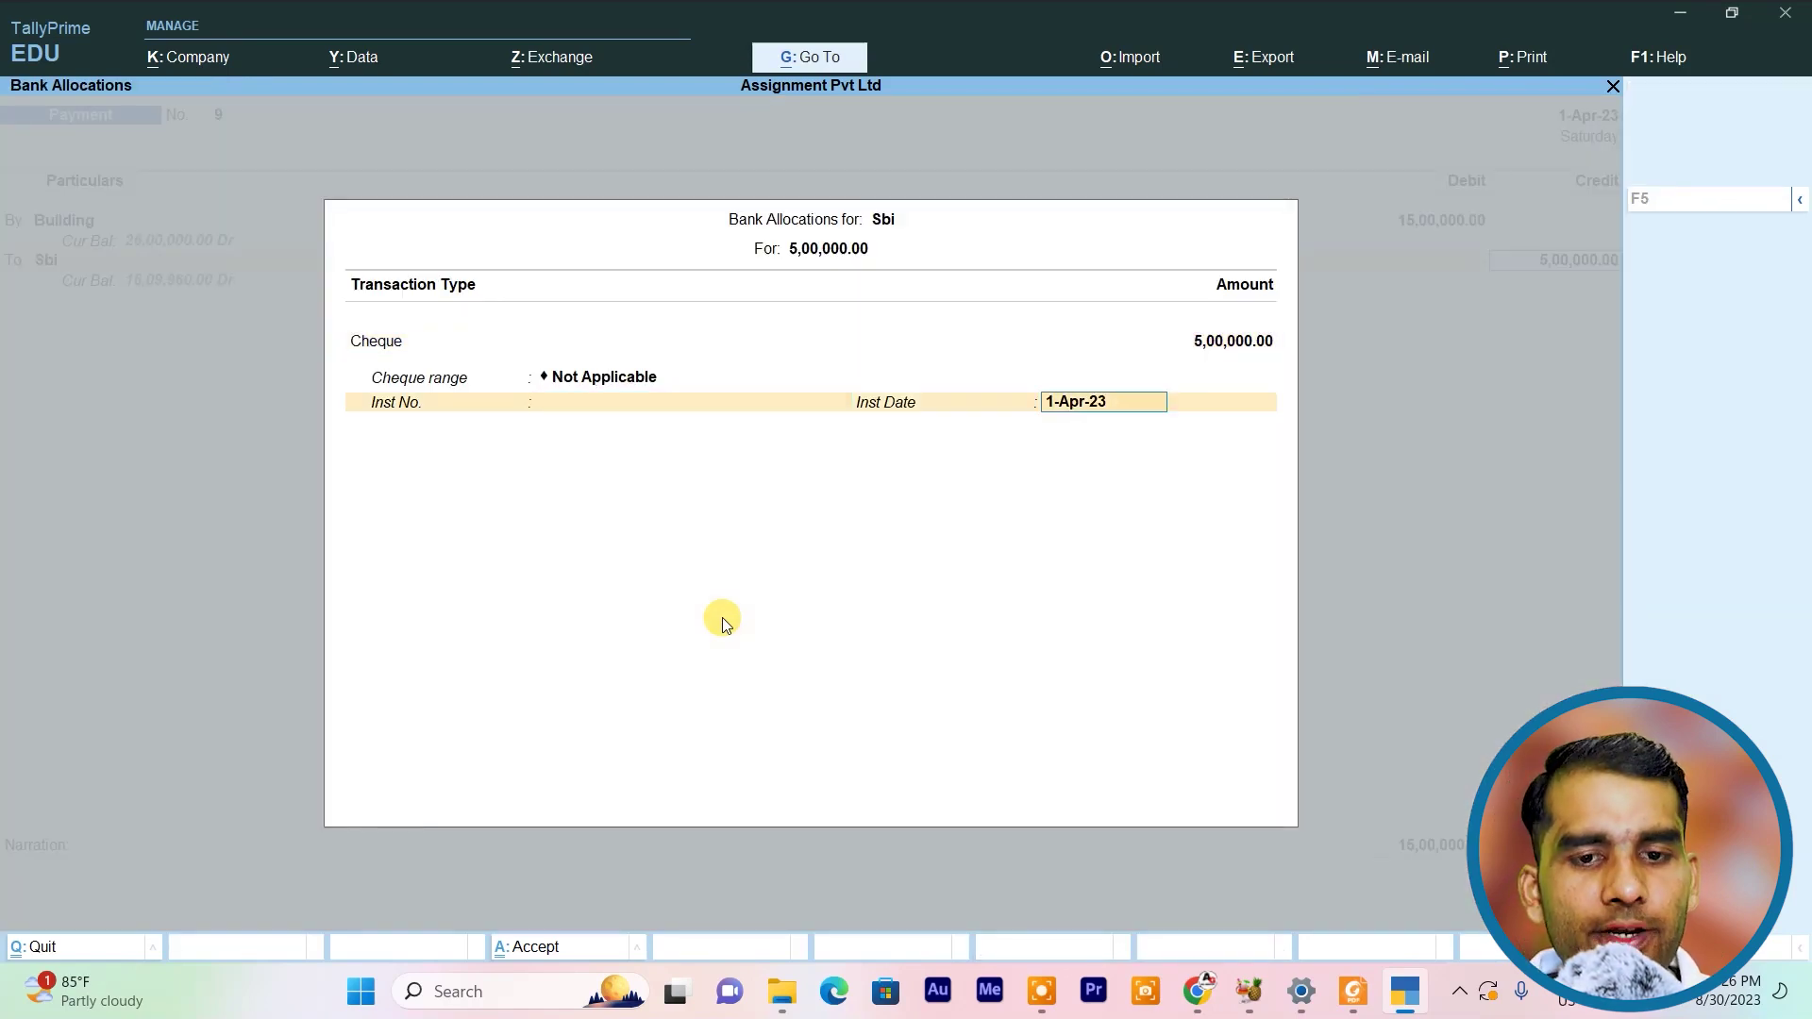
pyautogui.press('Return')
# Create the ledger Shobhit Builders under Sundry Creditors for the third line, credit it with 10,00,000, and save the voucher
pyautogui.press('Return')
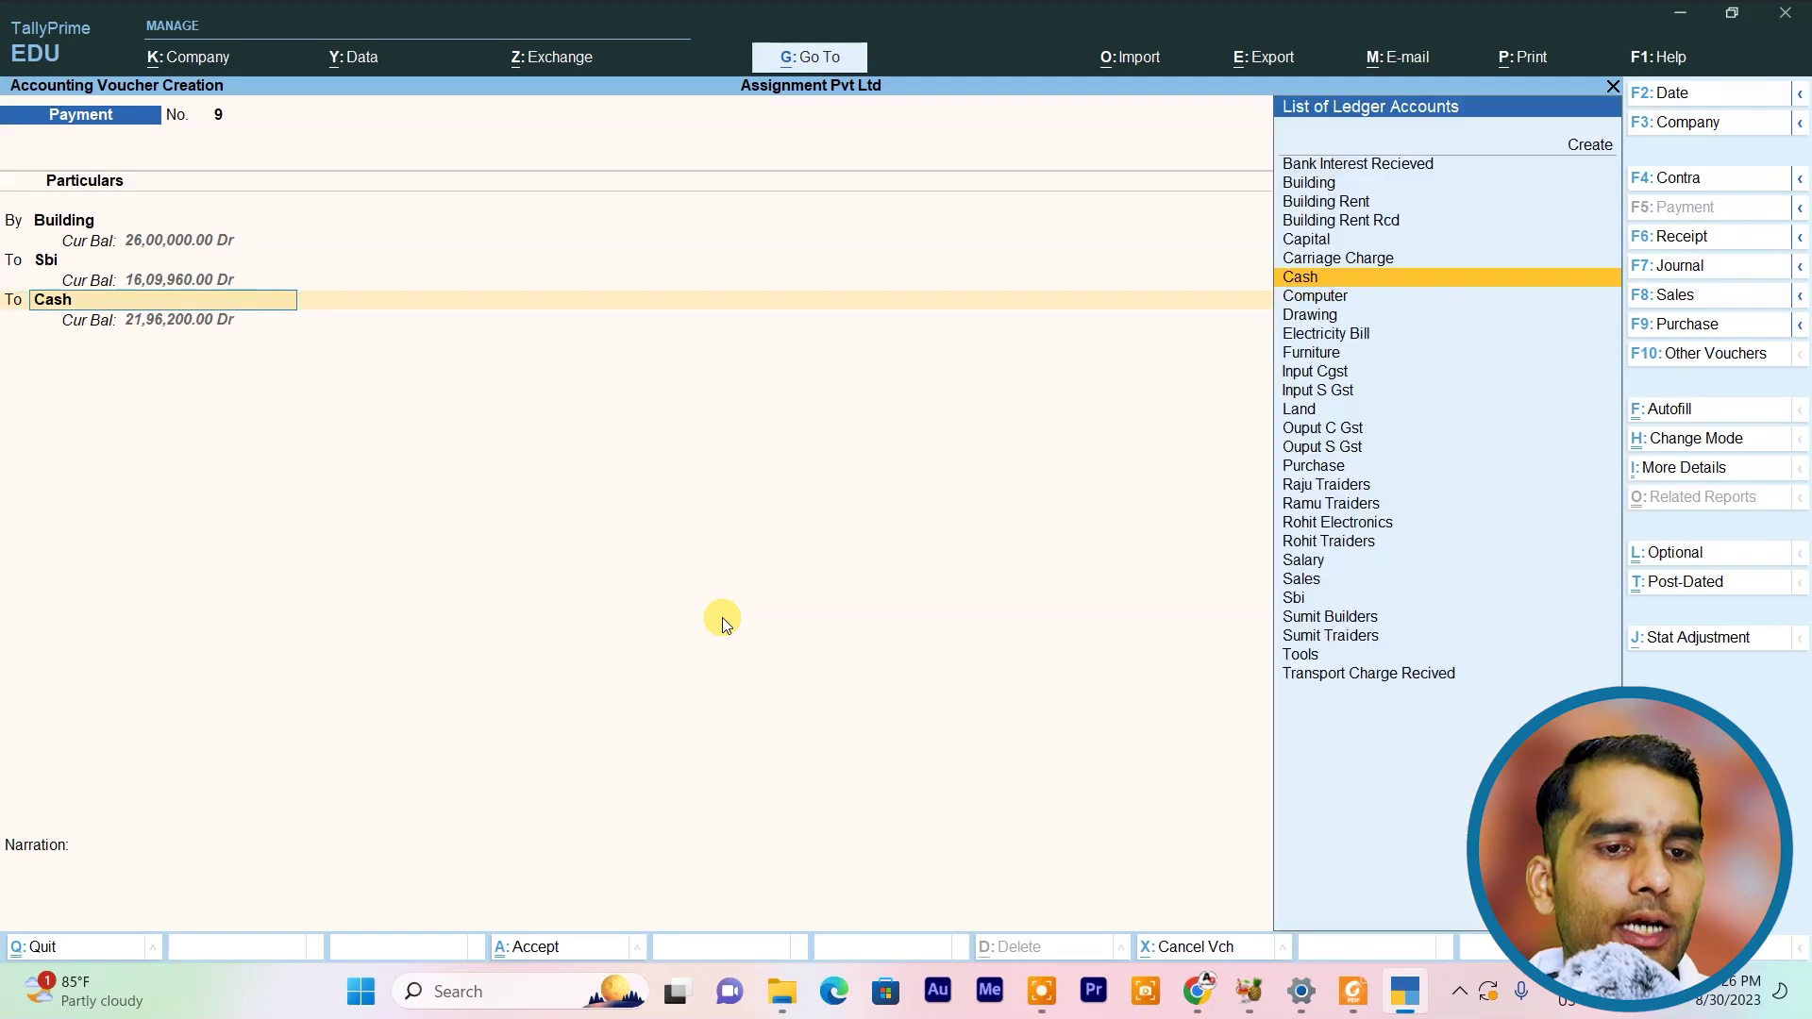
pyautogui.hotkey('alt', 'c')
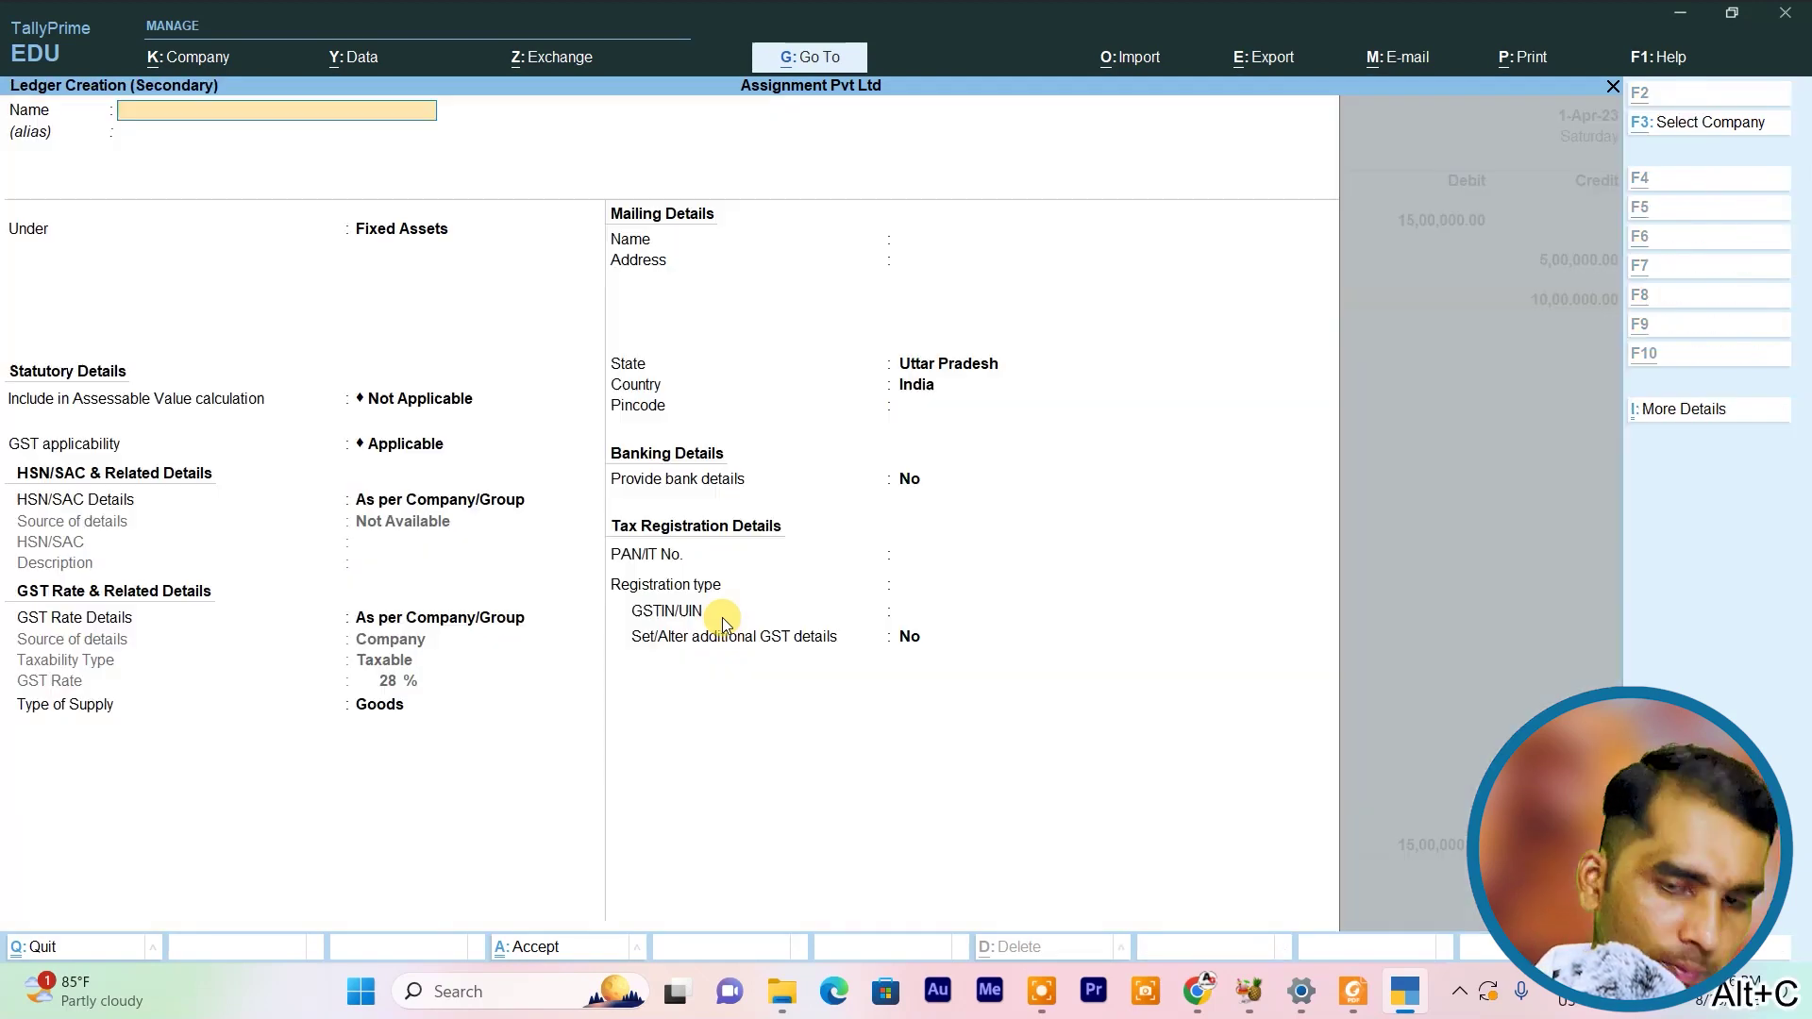
pyautogui.write('Shobhit Builde')
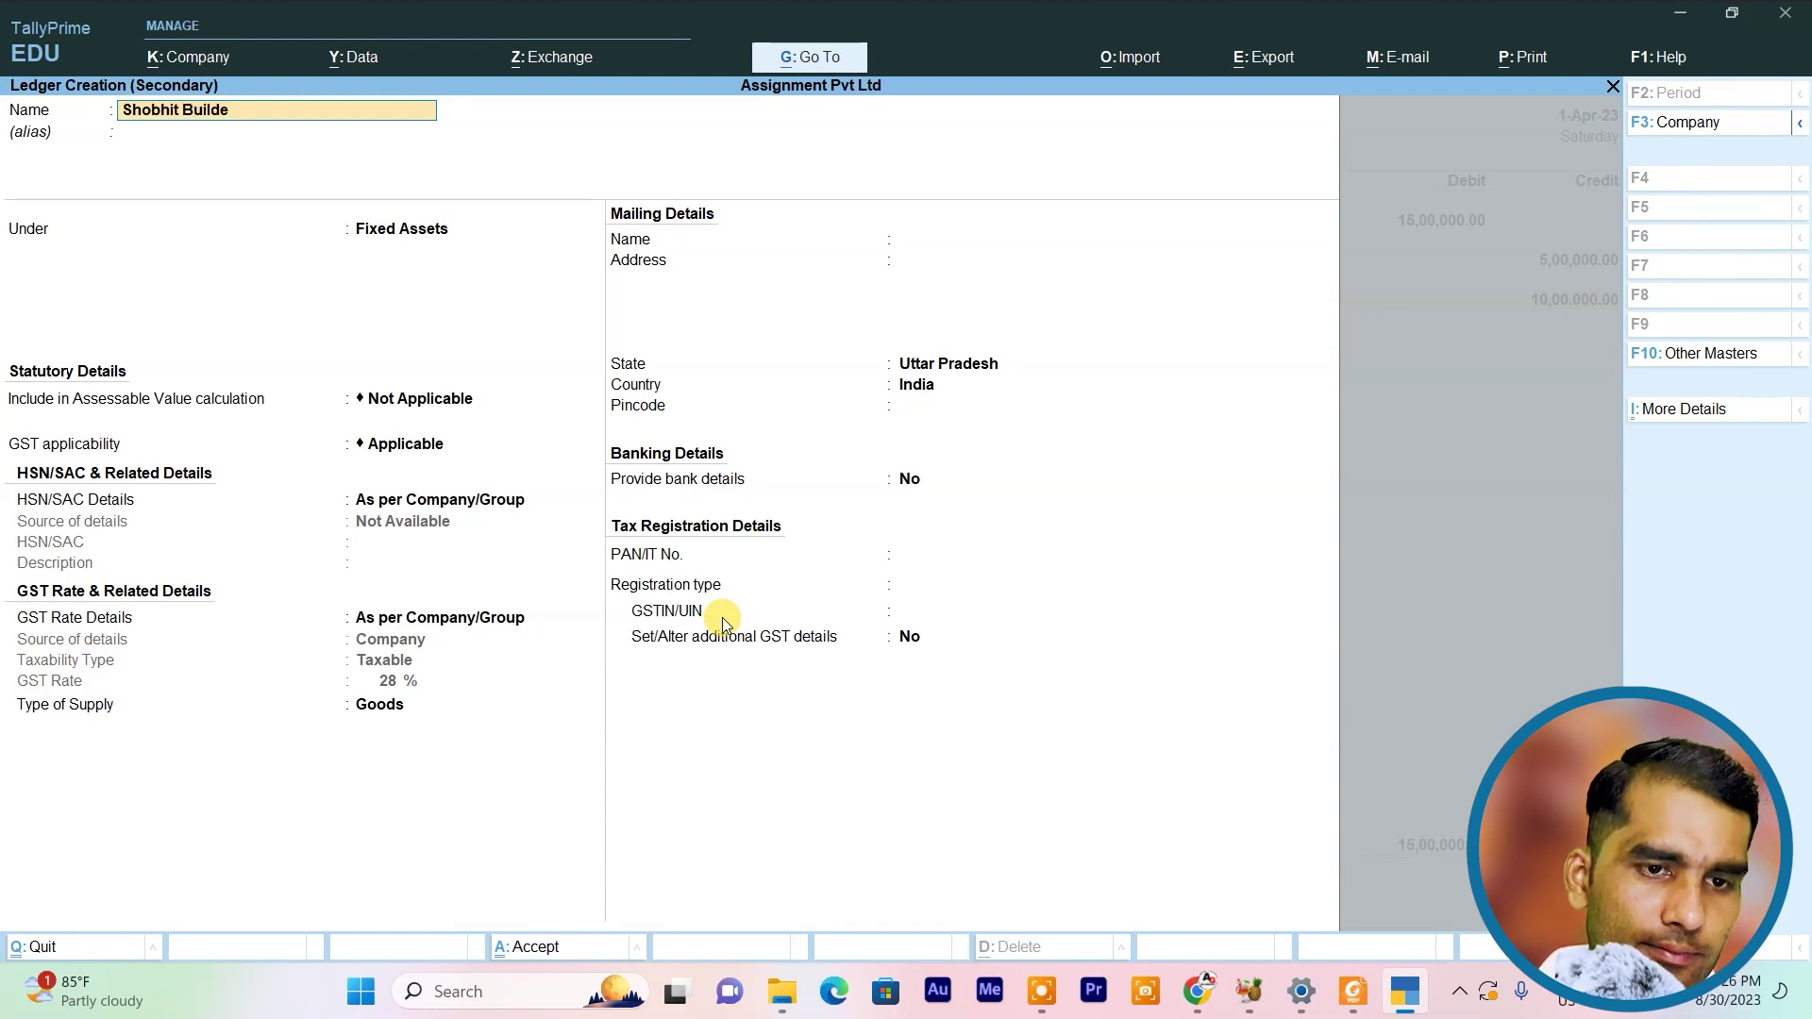
pyautogui.write('rs')
pyautogui.press('Return')
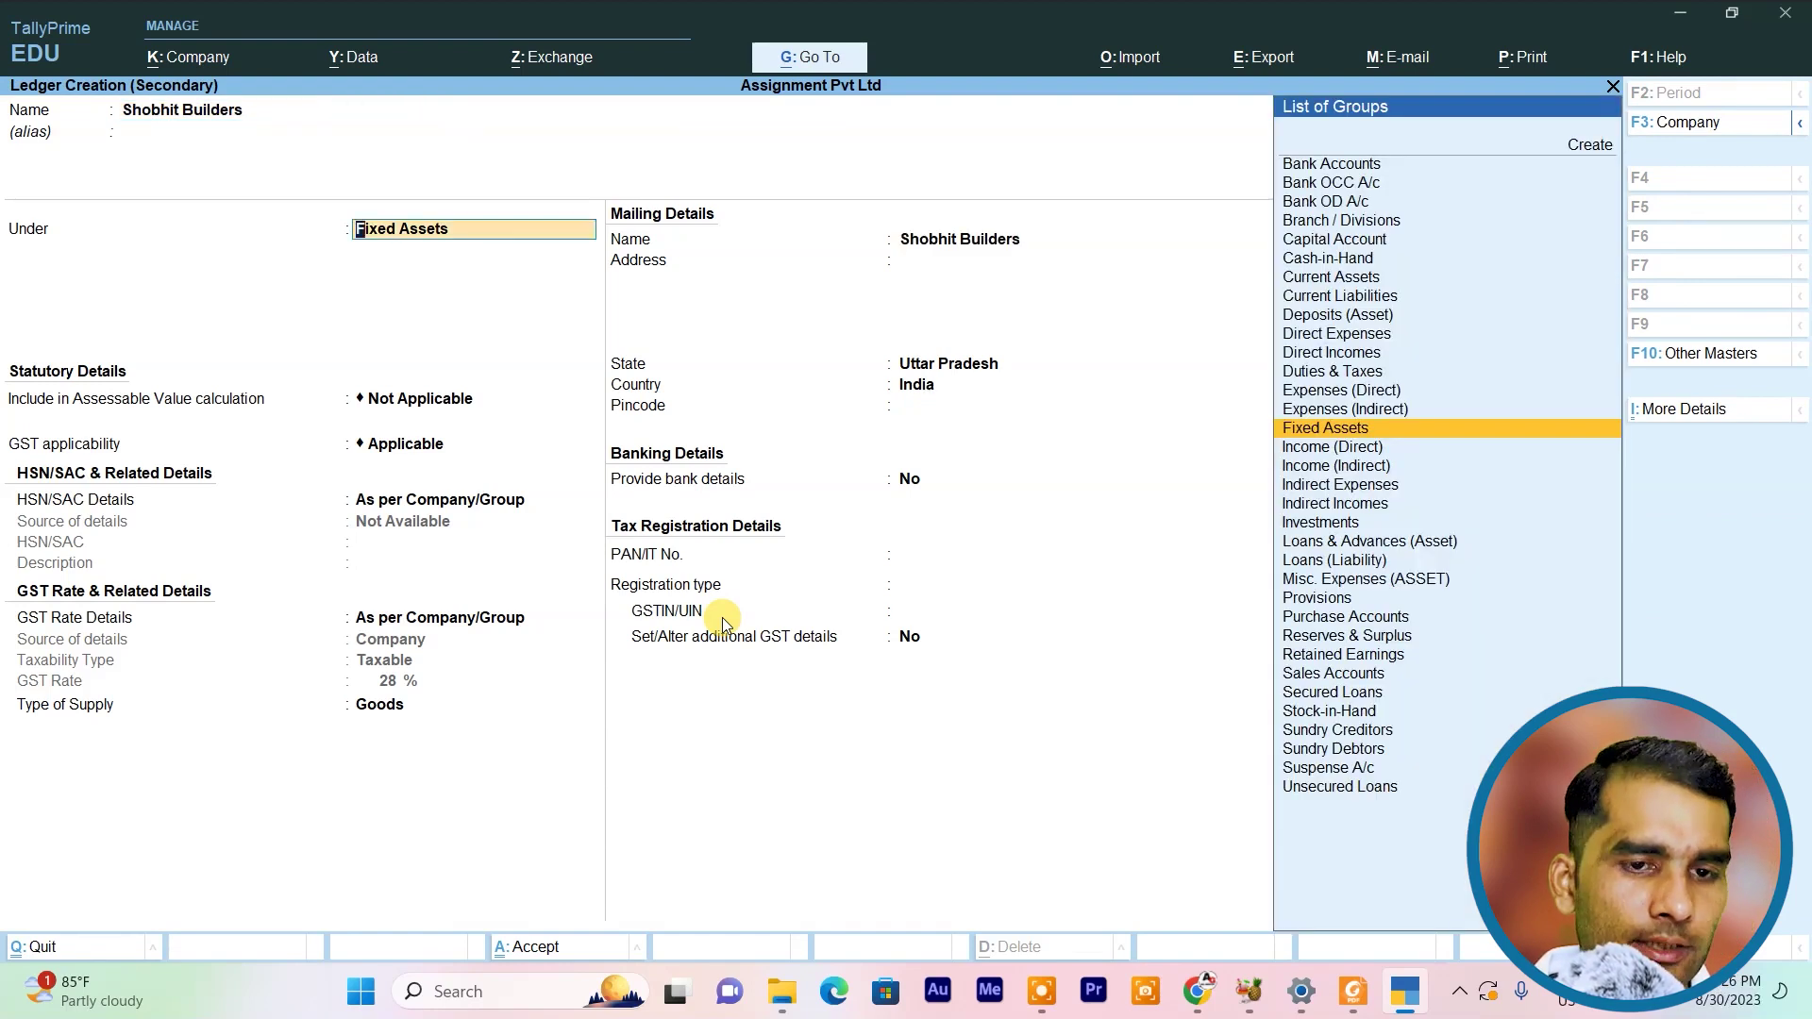
pyautogui.write('s')
pyautogui.press('Down')
pyautogui.press('Down')
pyautogui.press('Return')
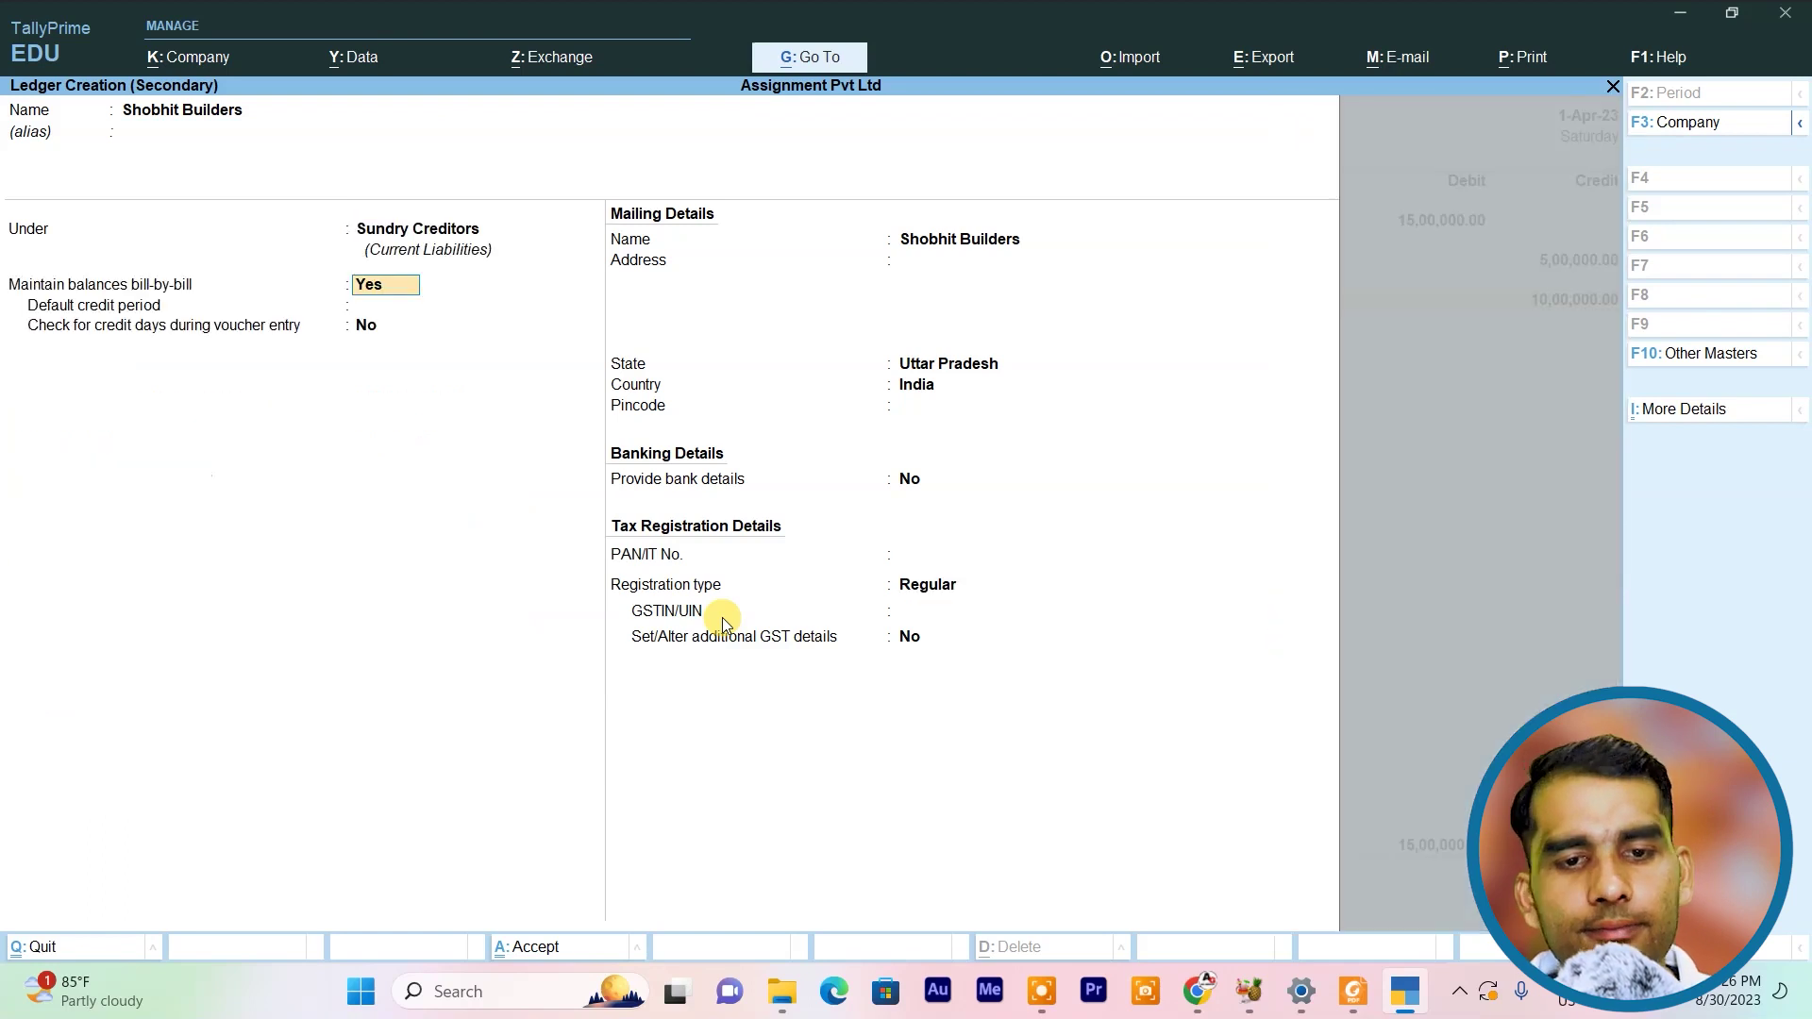
pyautogui.hotkey('ctrl', 'a')
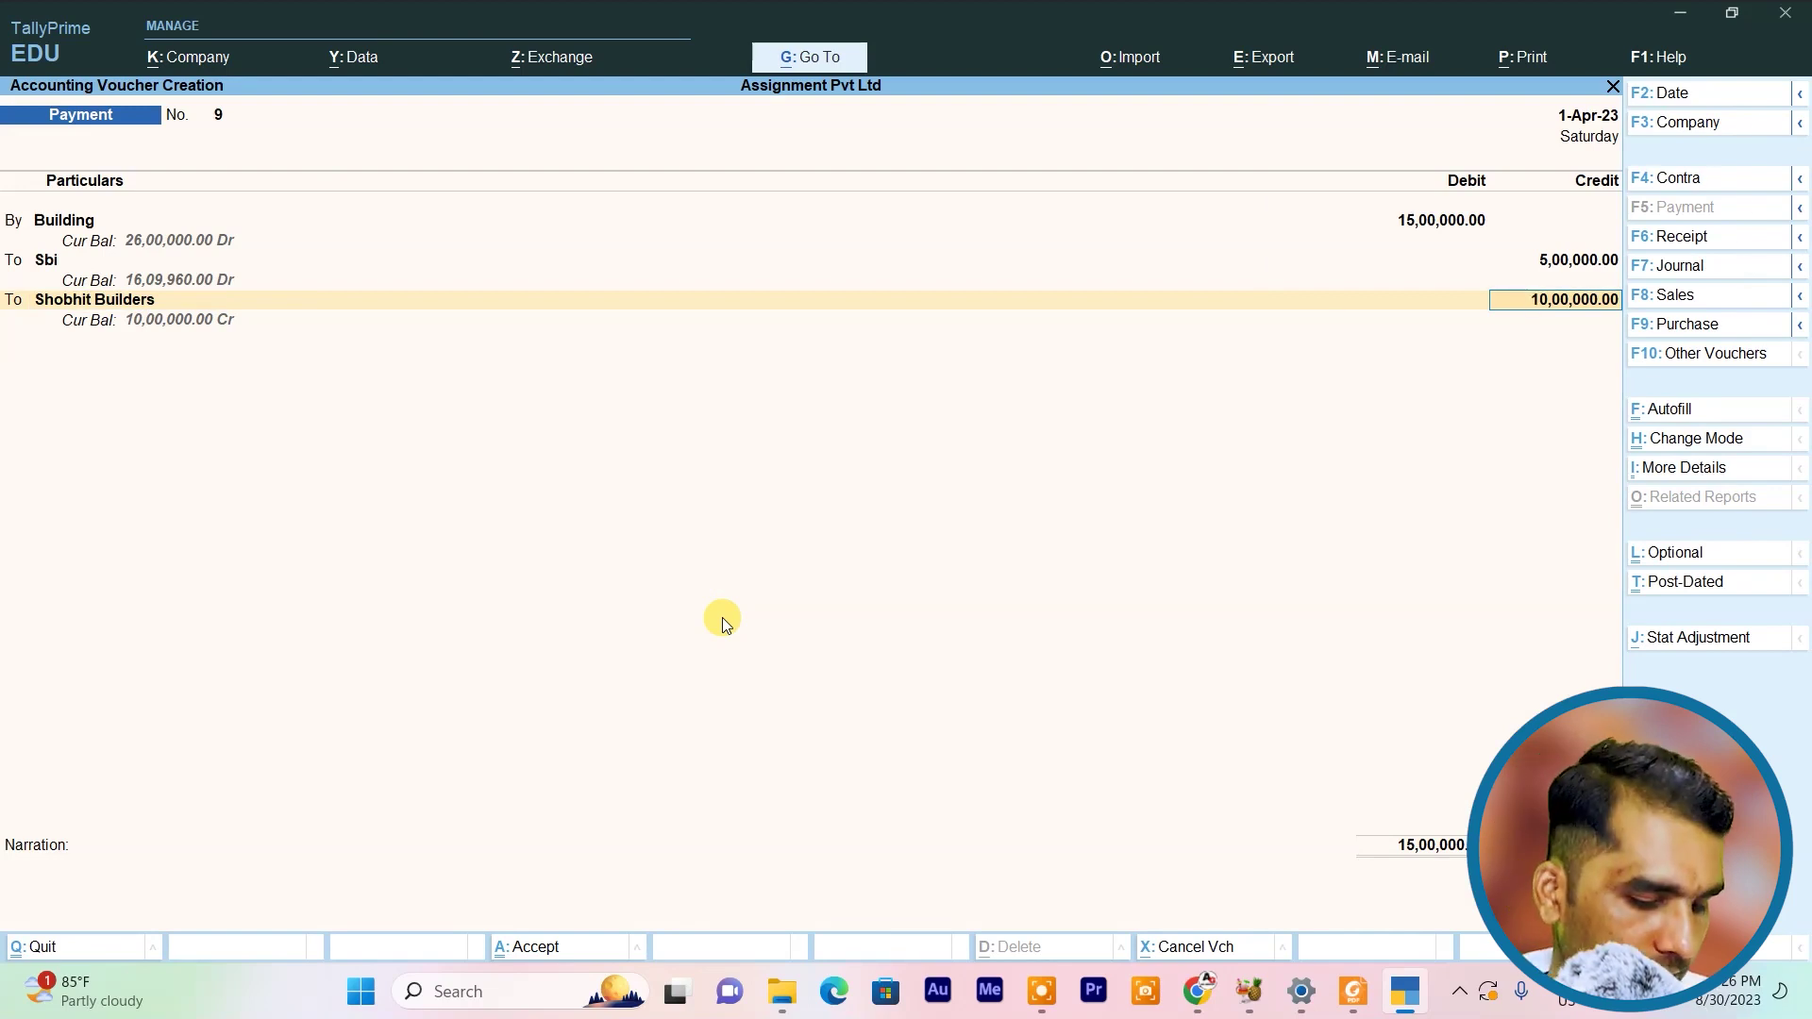
pyautogui.hotkey('ctrl', 'a')
# Switch to the practice PDF and read transaction 17 about selling the same building, marking its cost and sale amounts
pyautogui.hotkey('alt', 'Tab')
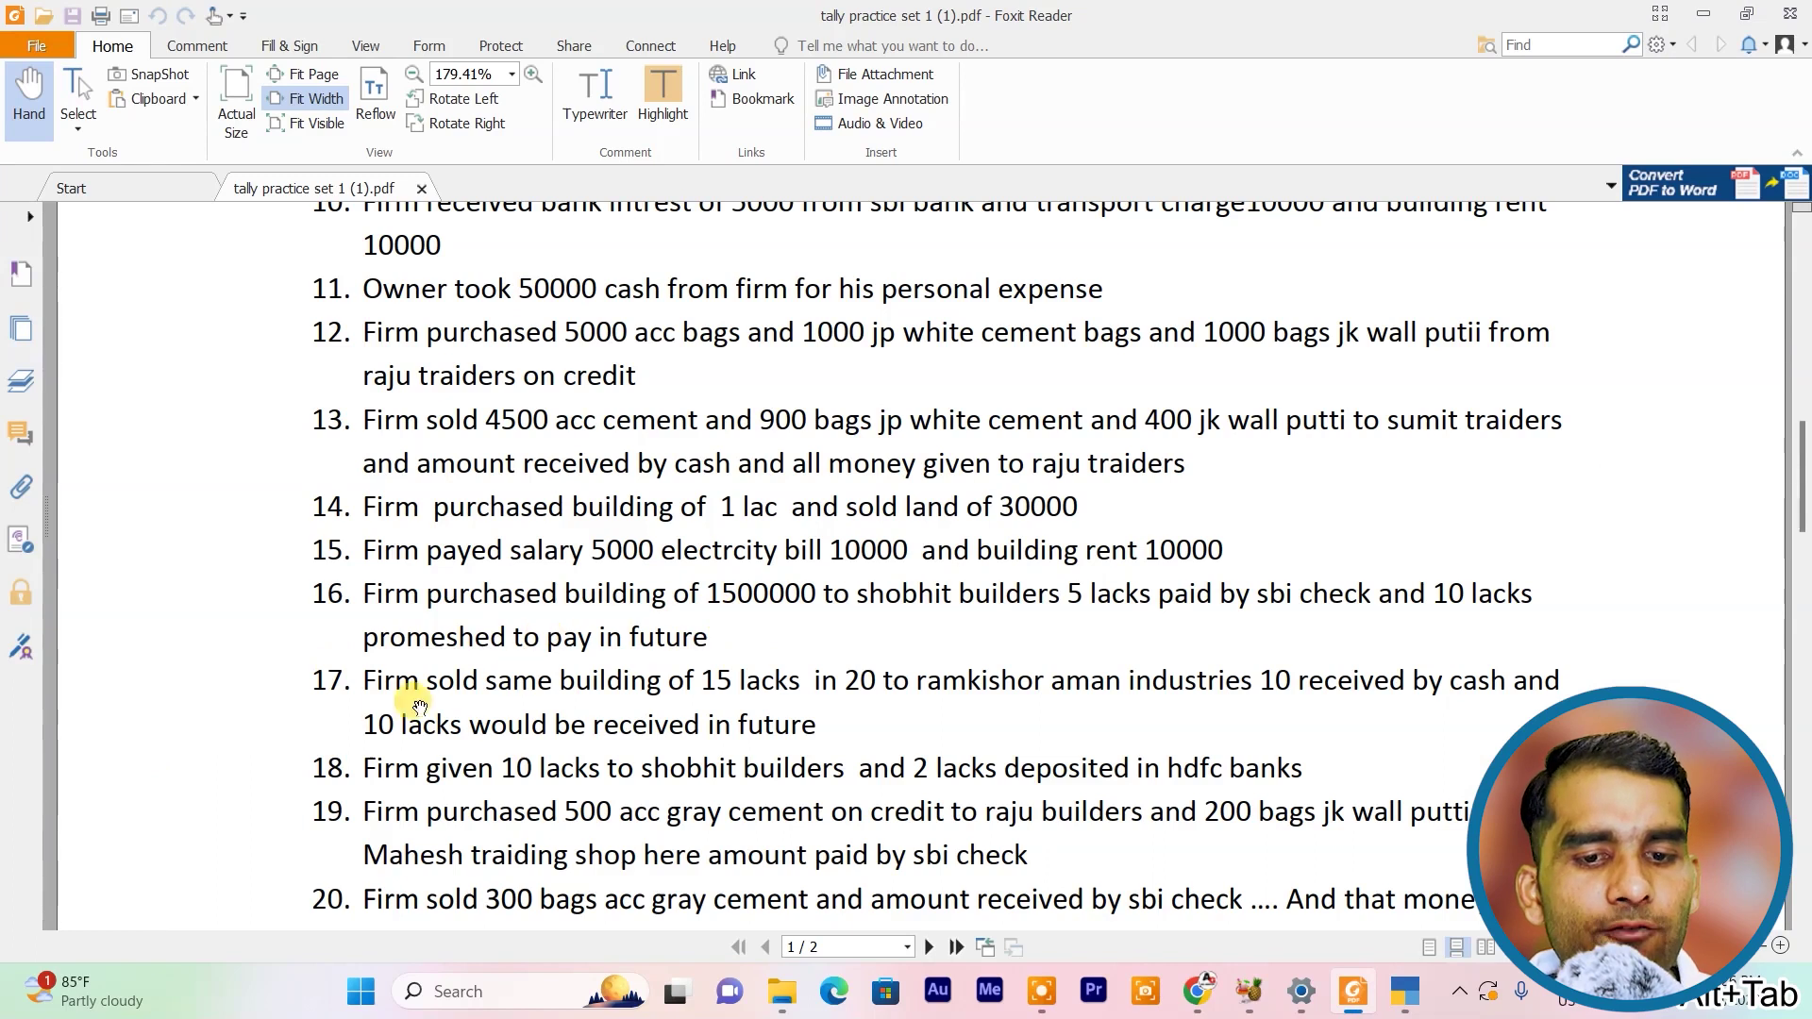
pyautogui.scroll(-1, 565, 689)
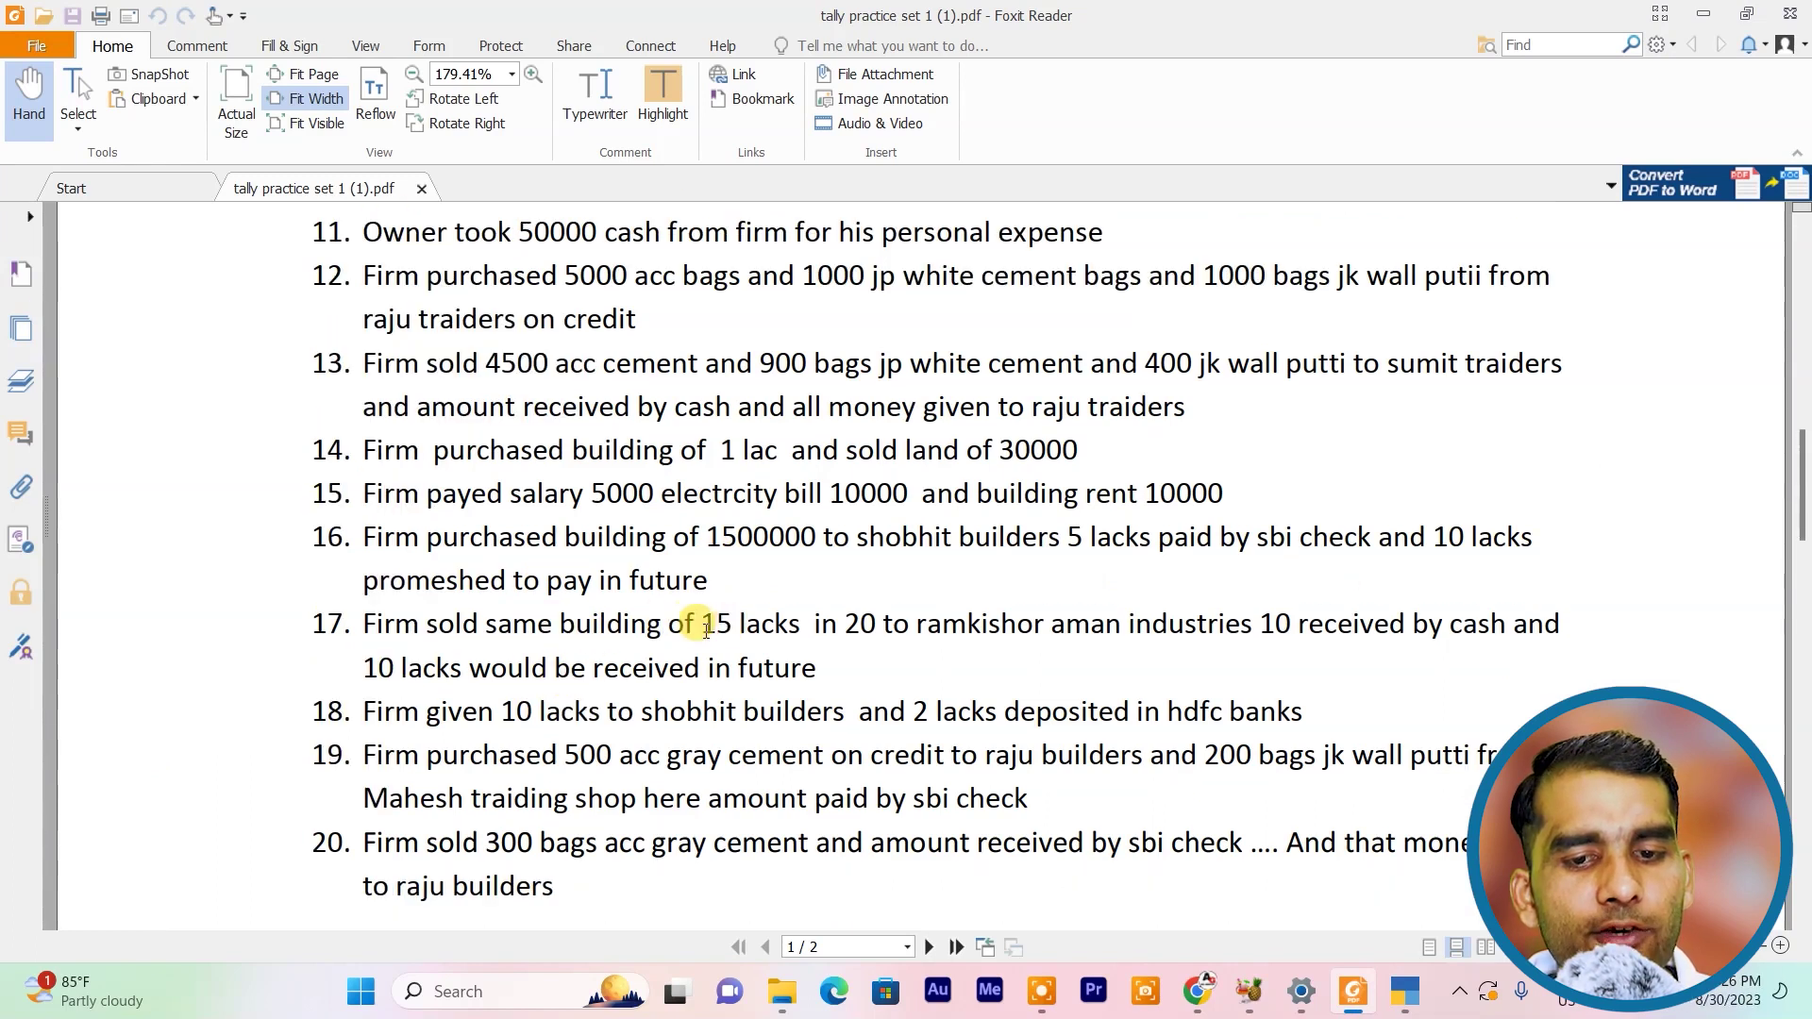
pyautogui.moveTo(699, 625); pyautogui.dragTo(929, 630)
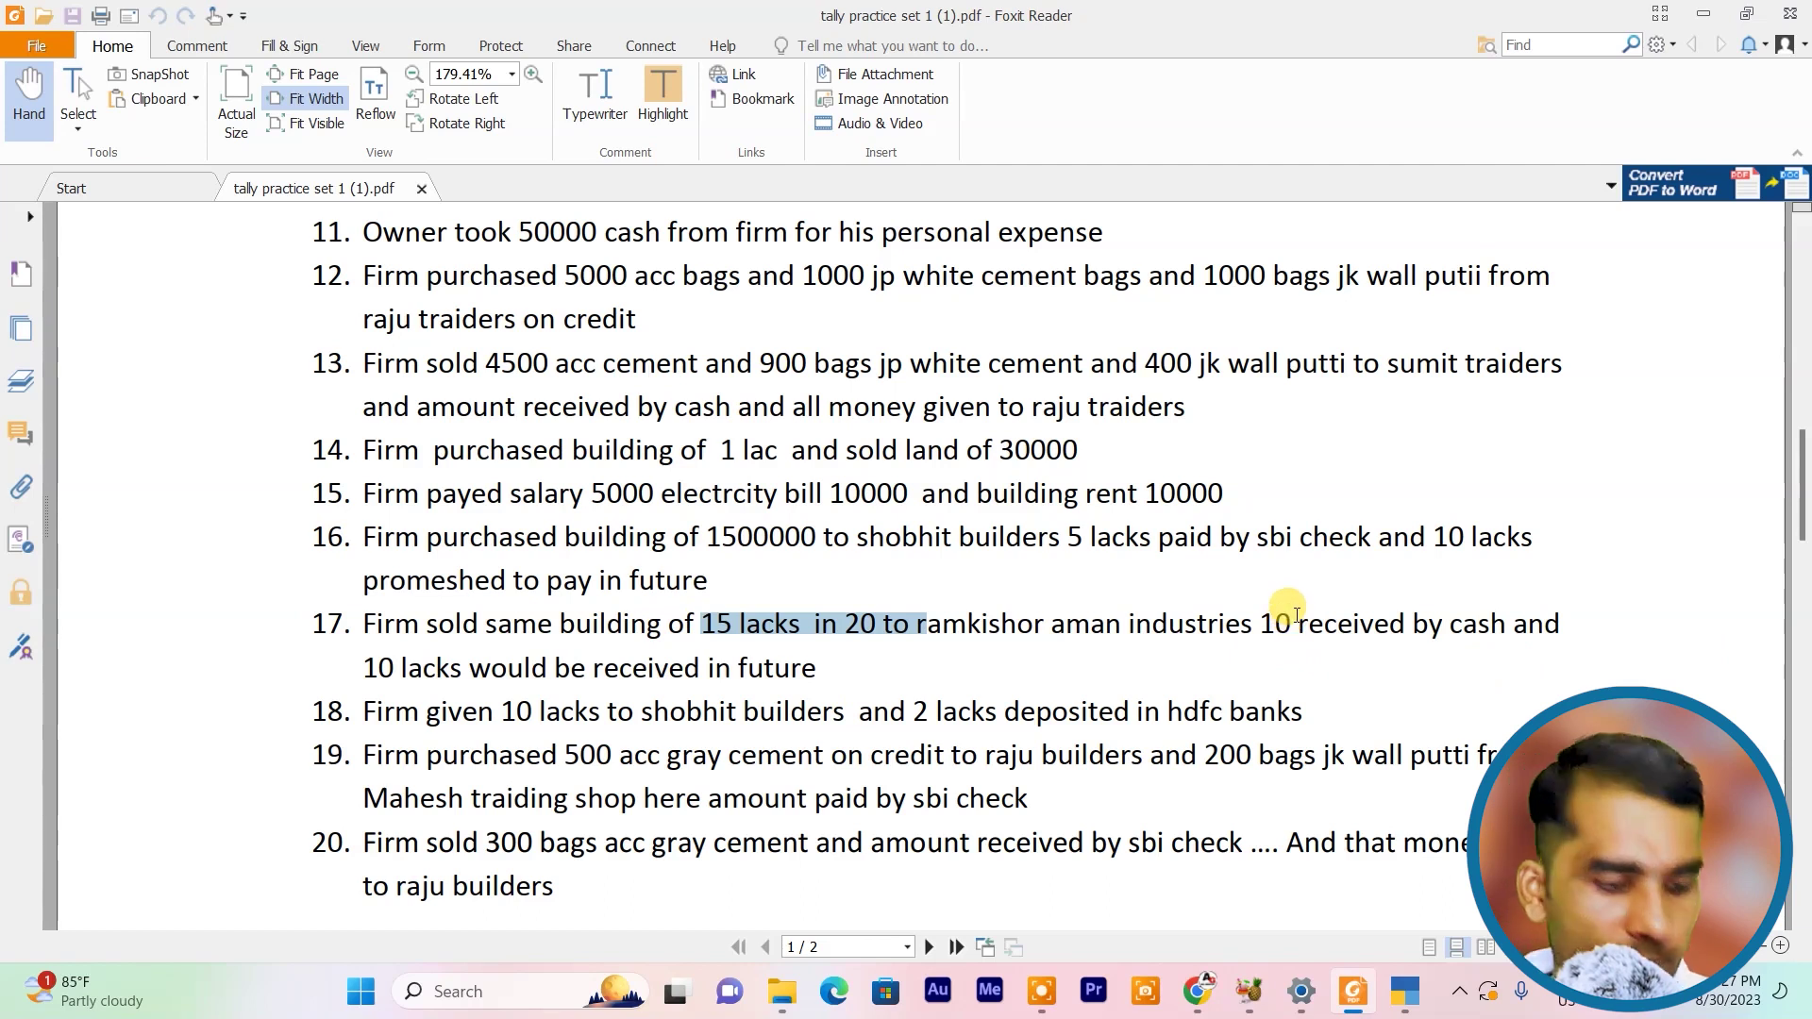
# Switch back to TallyPrime, start a receipt voucher, and credit Building with 15,00,000
pyautogui.hotkey('alt', 'Tab')
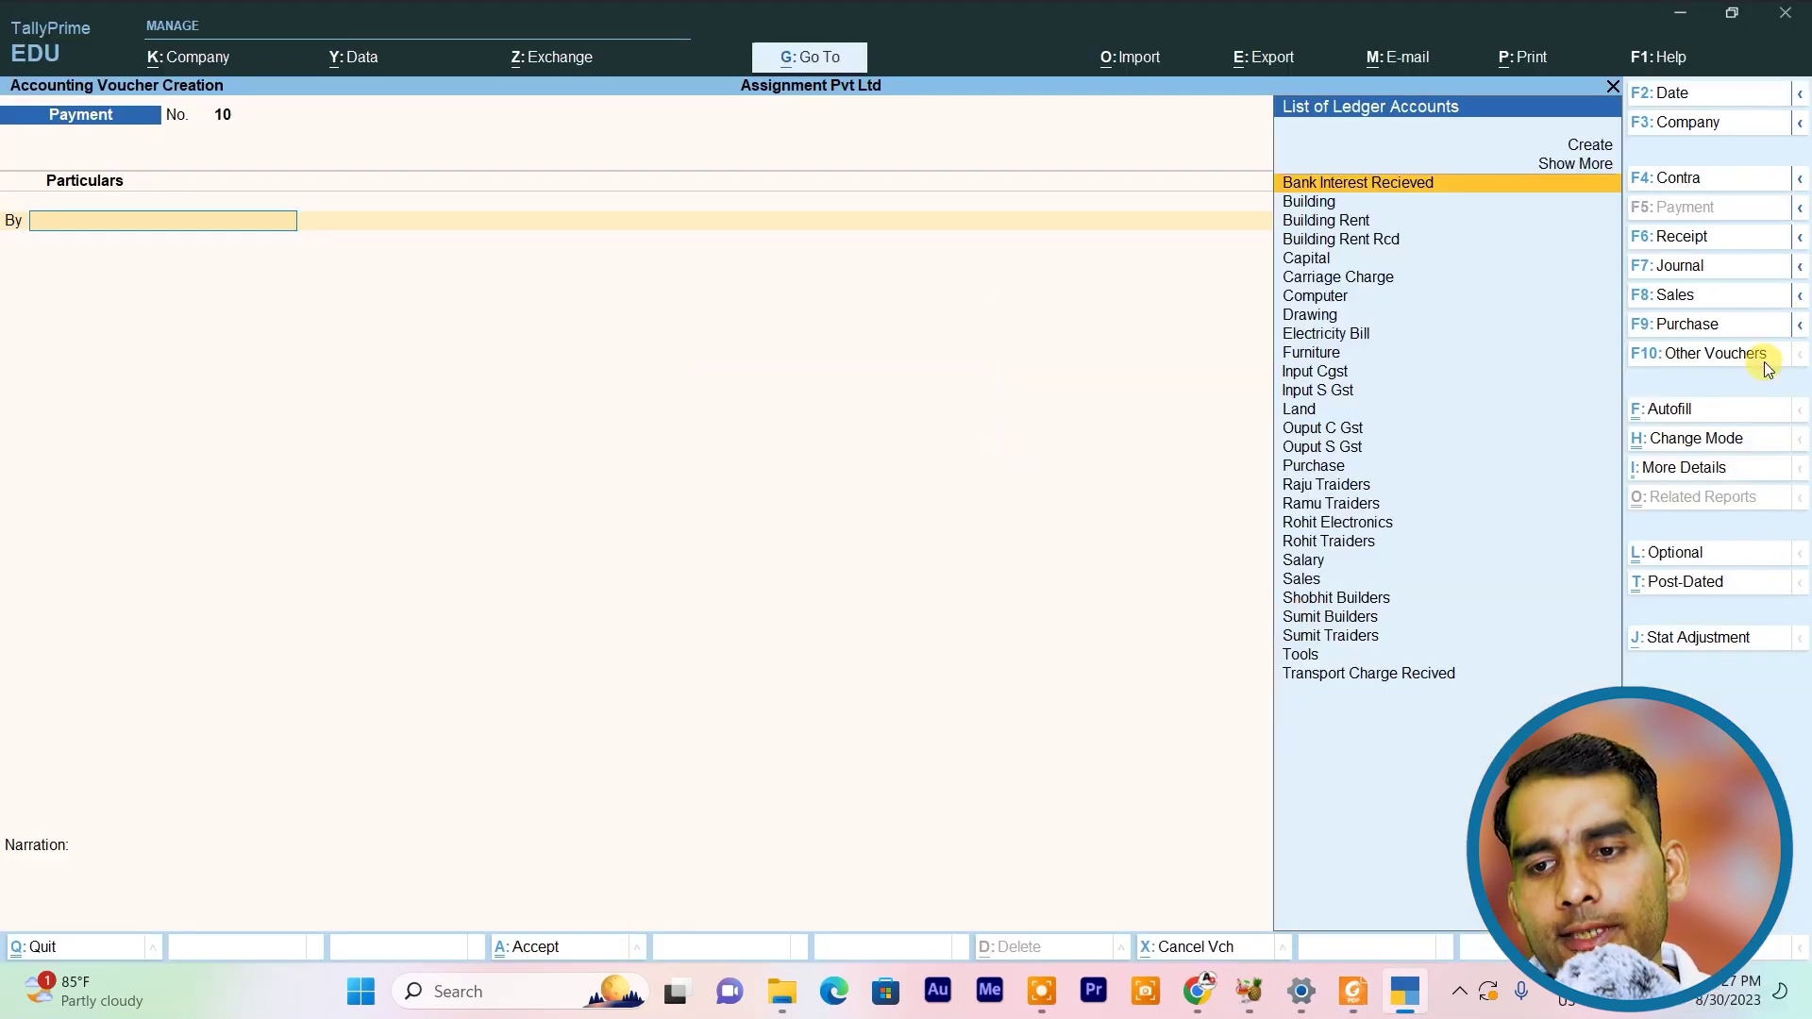
pyautogui.click(1686, 240)
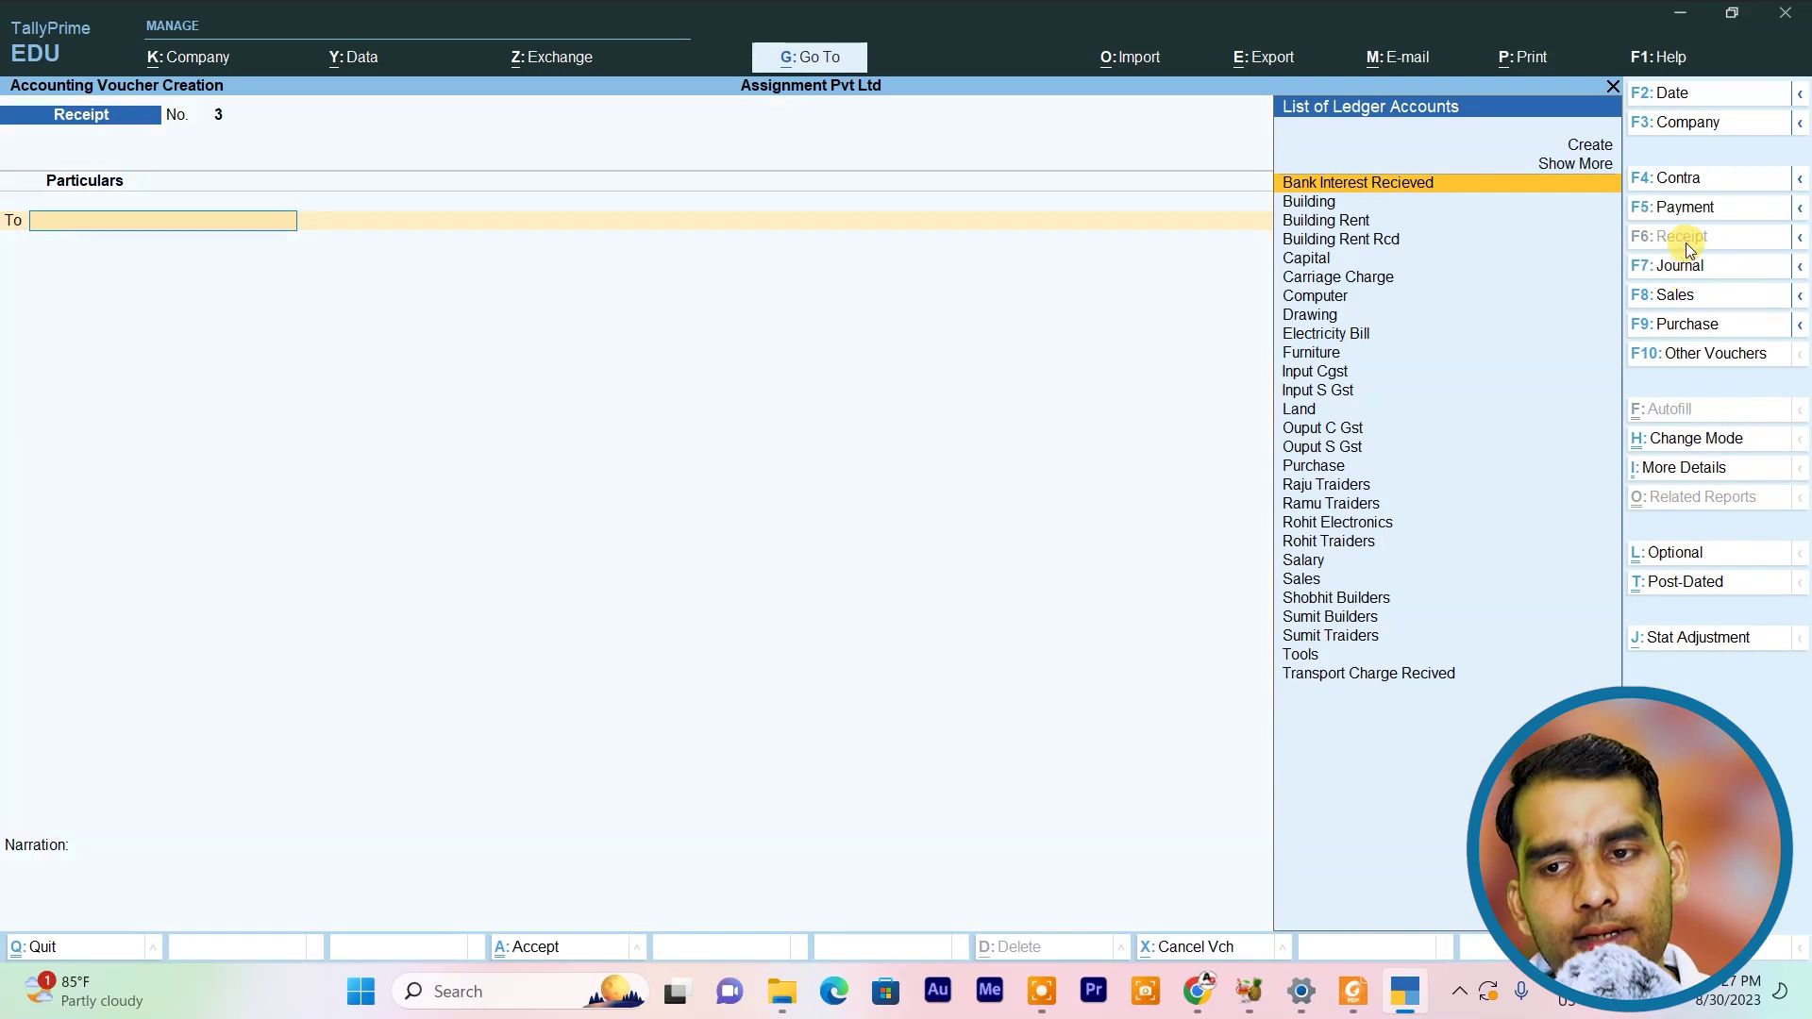
pyautogui.write('B')
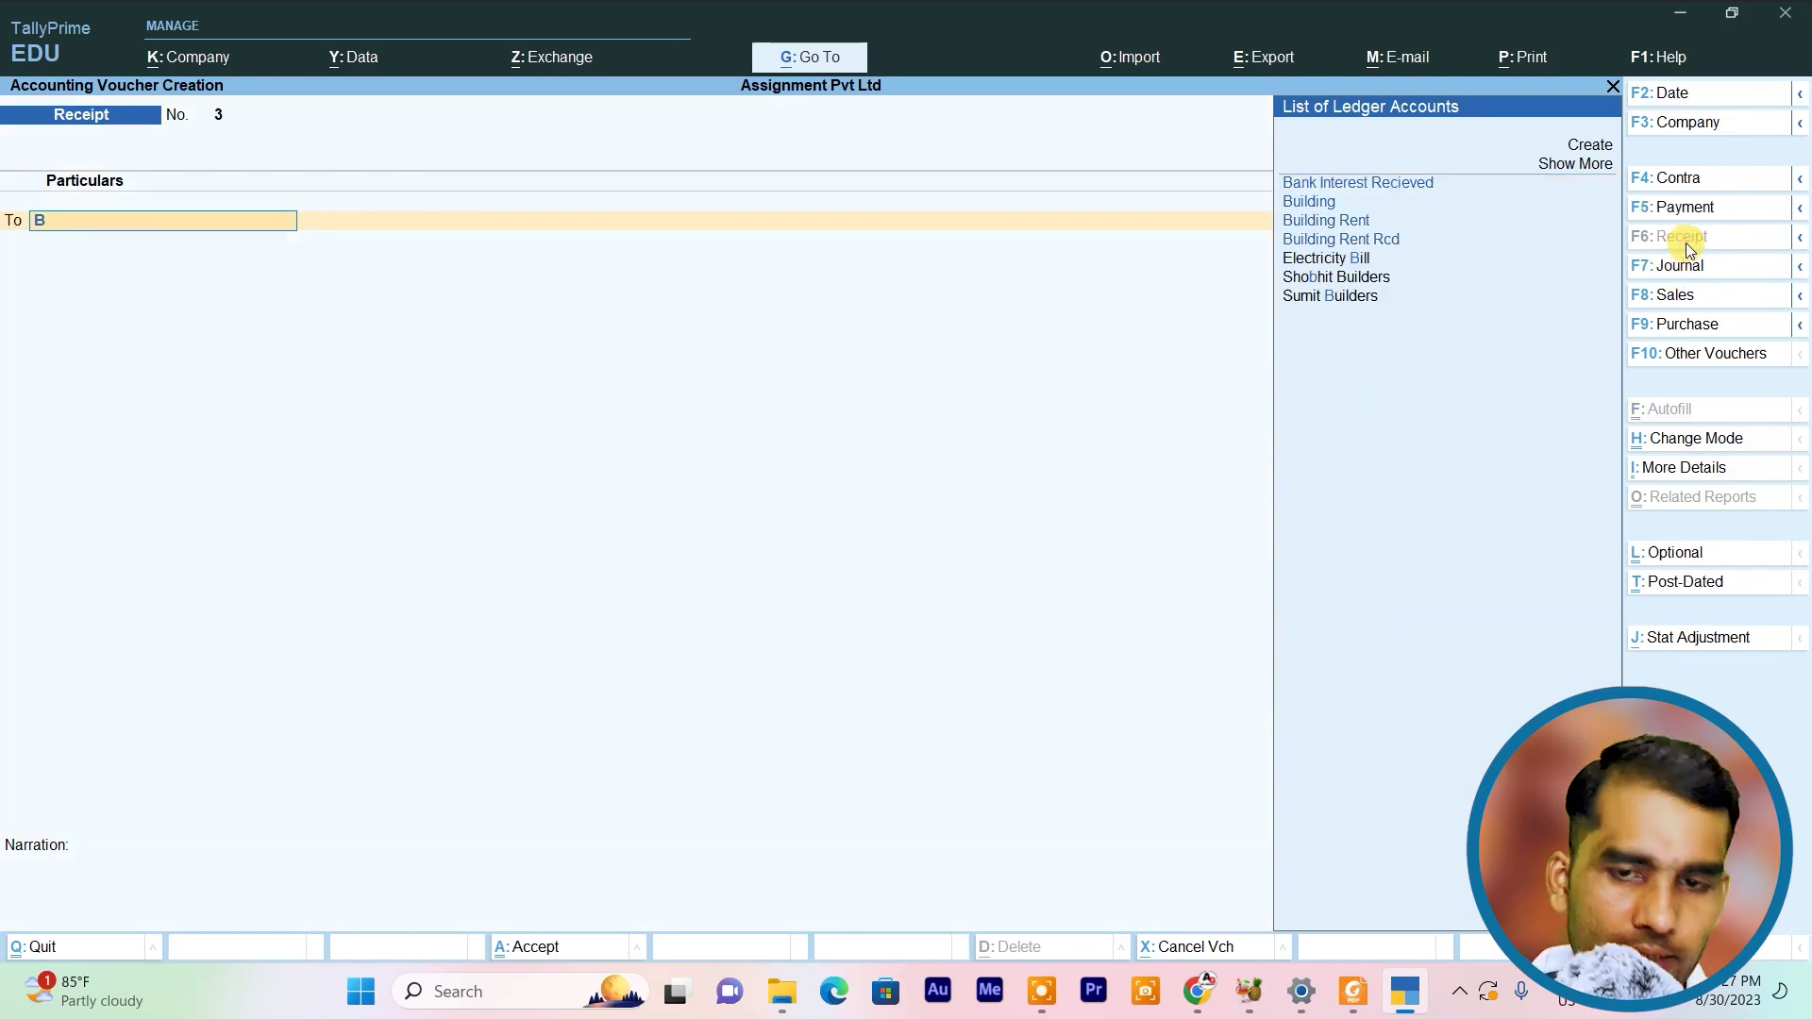
pyautogui.press('Down')
pyautogui.press('Return')
pyautogui.write('1500000')
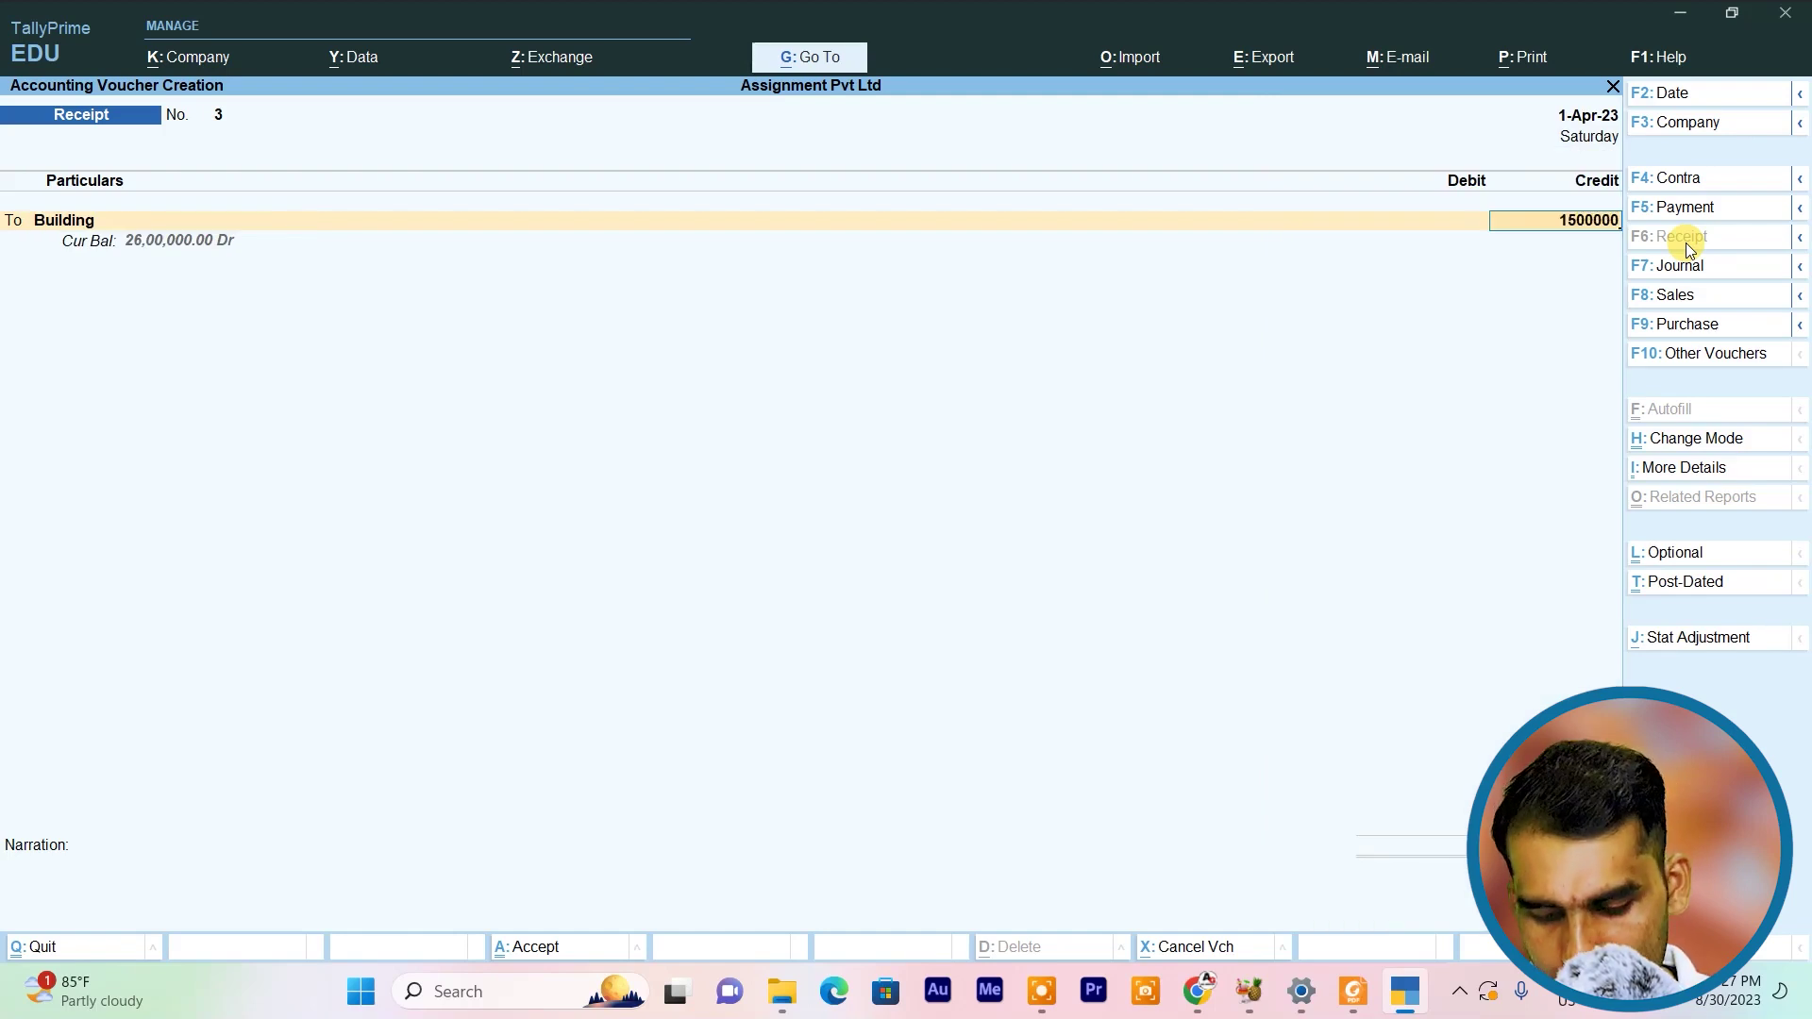
pyautogui.press('Return')
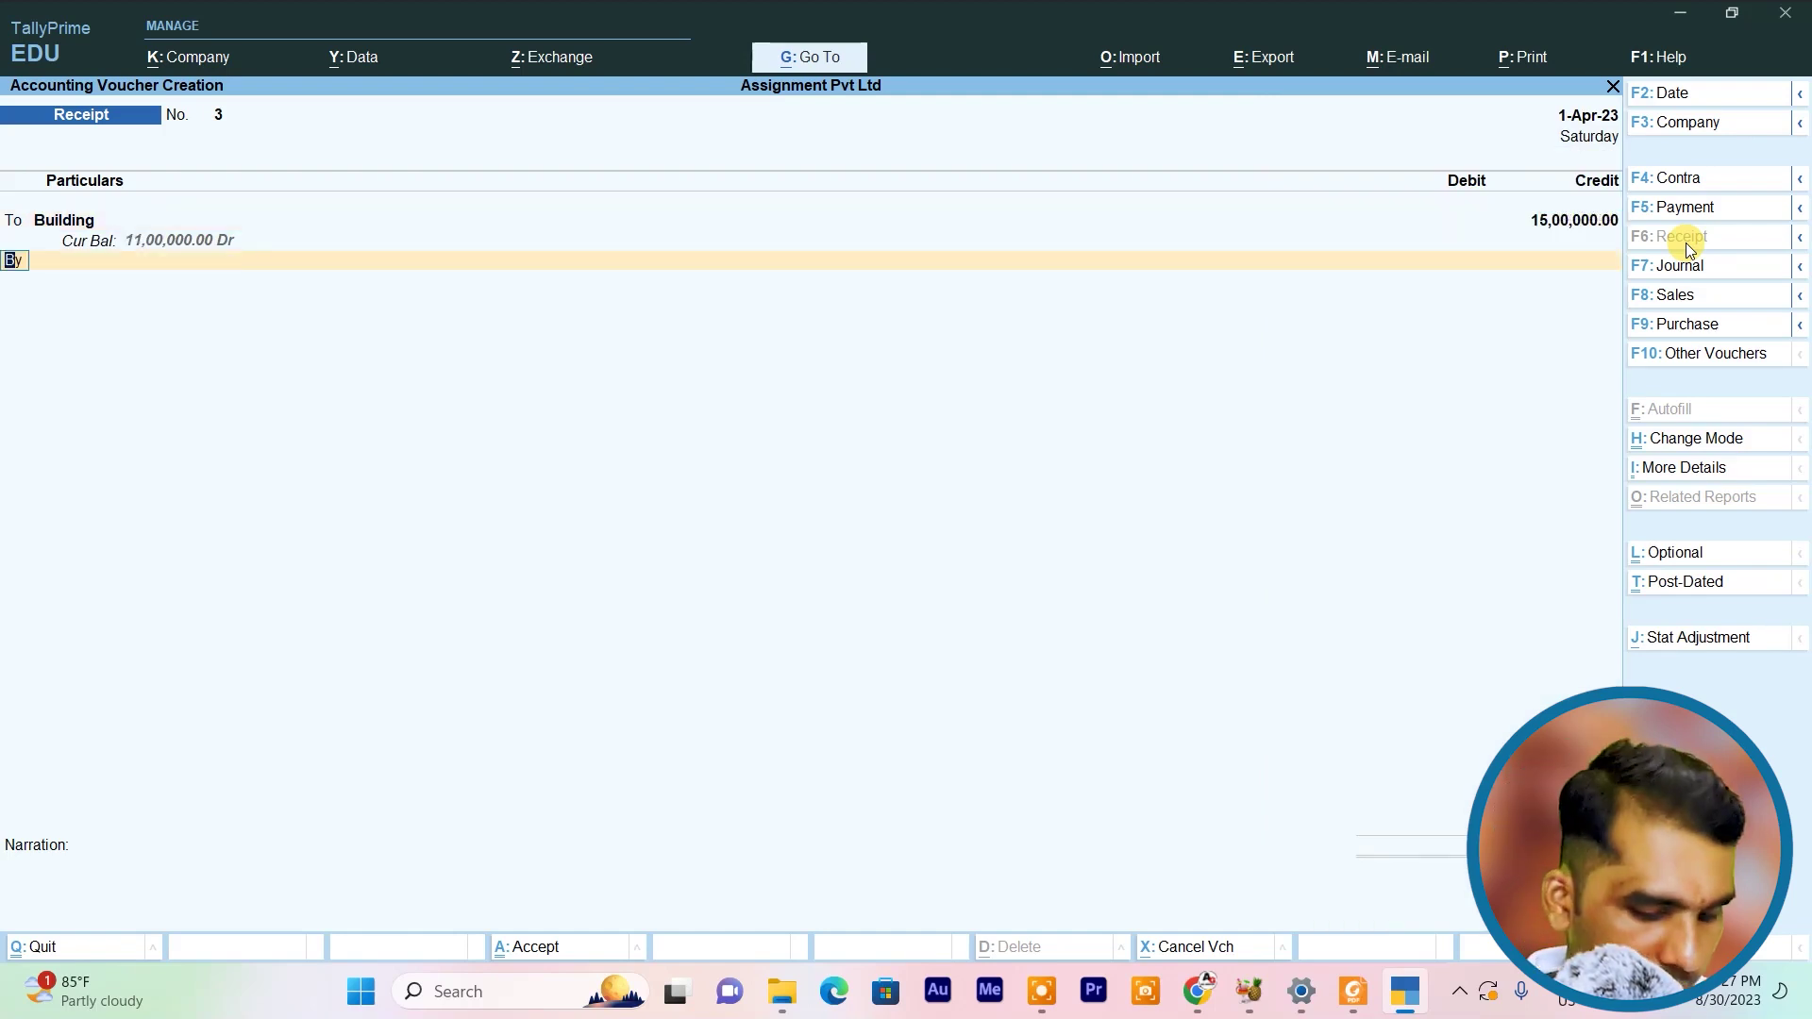
# Make the second line a credit and create the ledger Commision Recived under Indirect Incomes for it
pyautogui.write('t')
pyautogui.press('Return')
pyautogui.press('Up')
pyautogui.press('Up')
pyautogui.press('Return')
pyautogui.write('Commision')
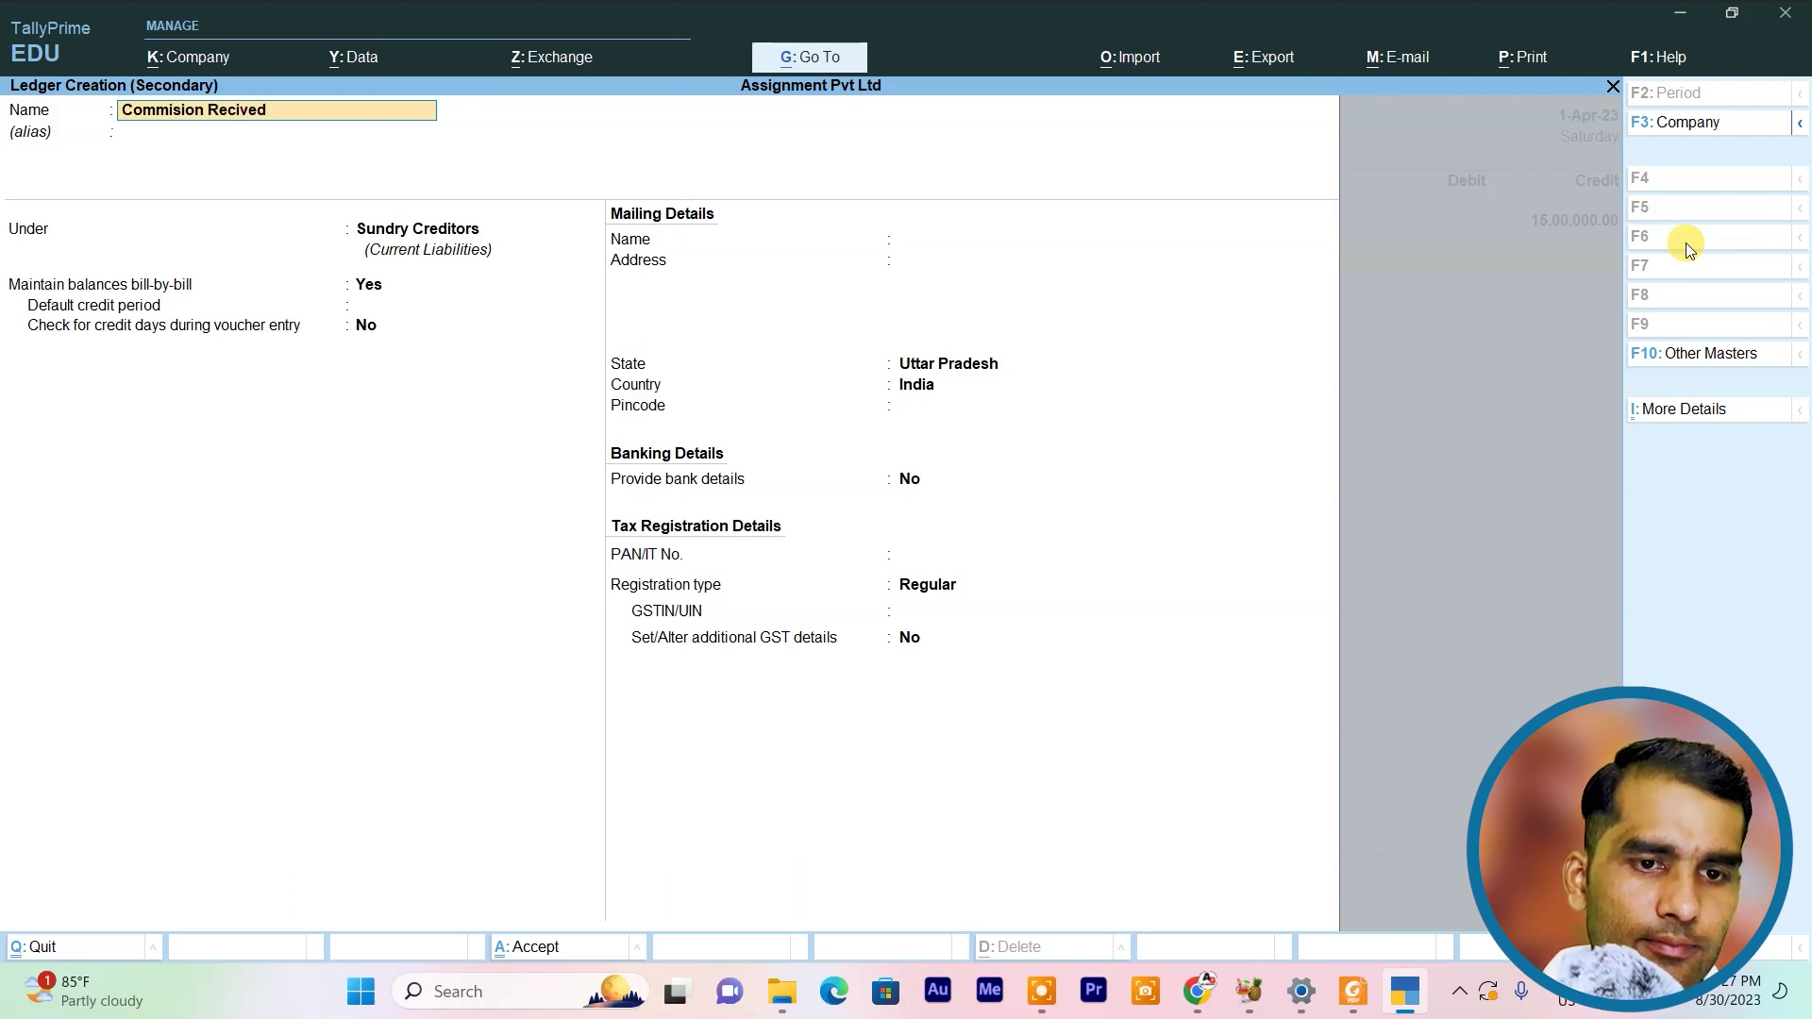
pyautogui.write(' Recived')
pyautogui.press('Return')
pyautogui.press('BackSpace')
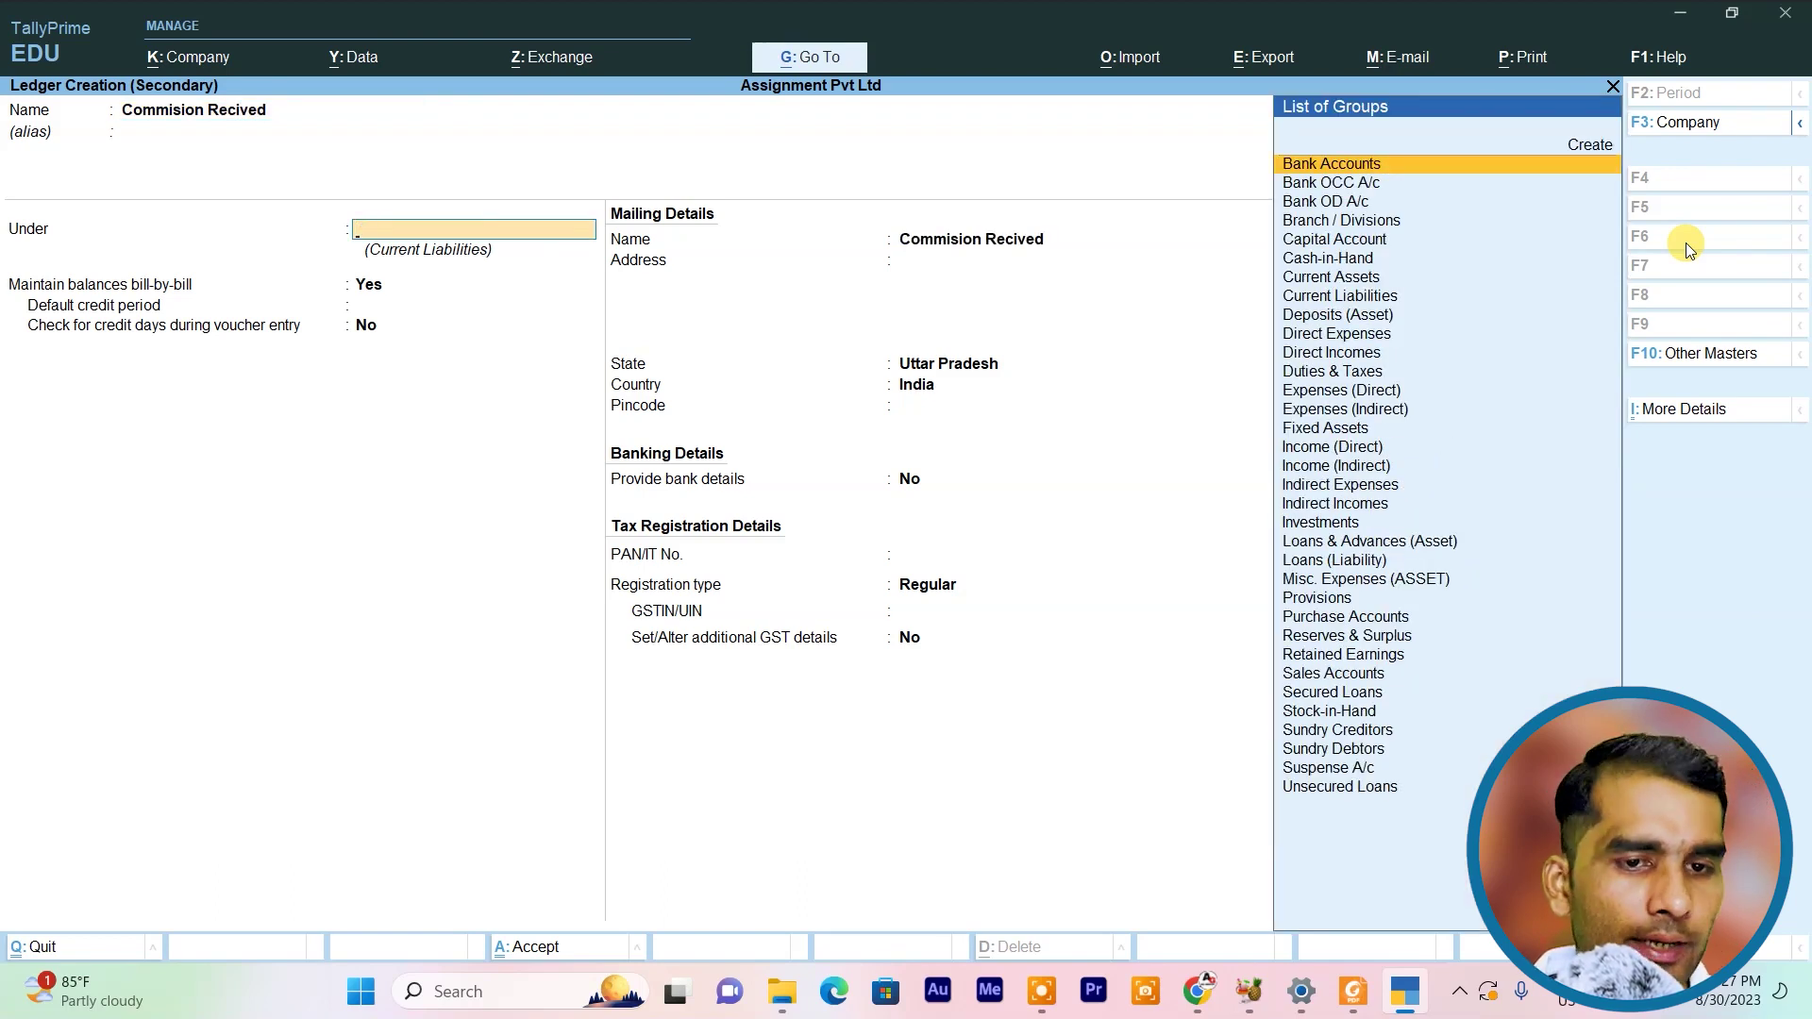
pyautogui.write('i')
pyautogui.press('Down')
pyautogui.press('Down')
pyautogui.press('Return')
pyautogui.hotkey('ctrl', 'a')
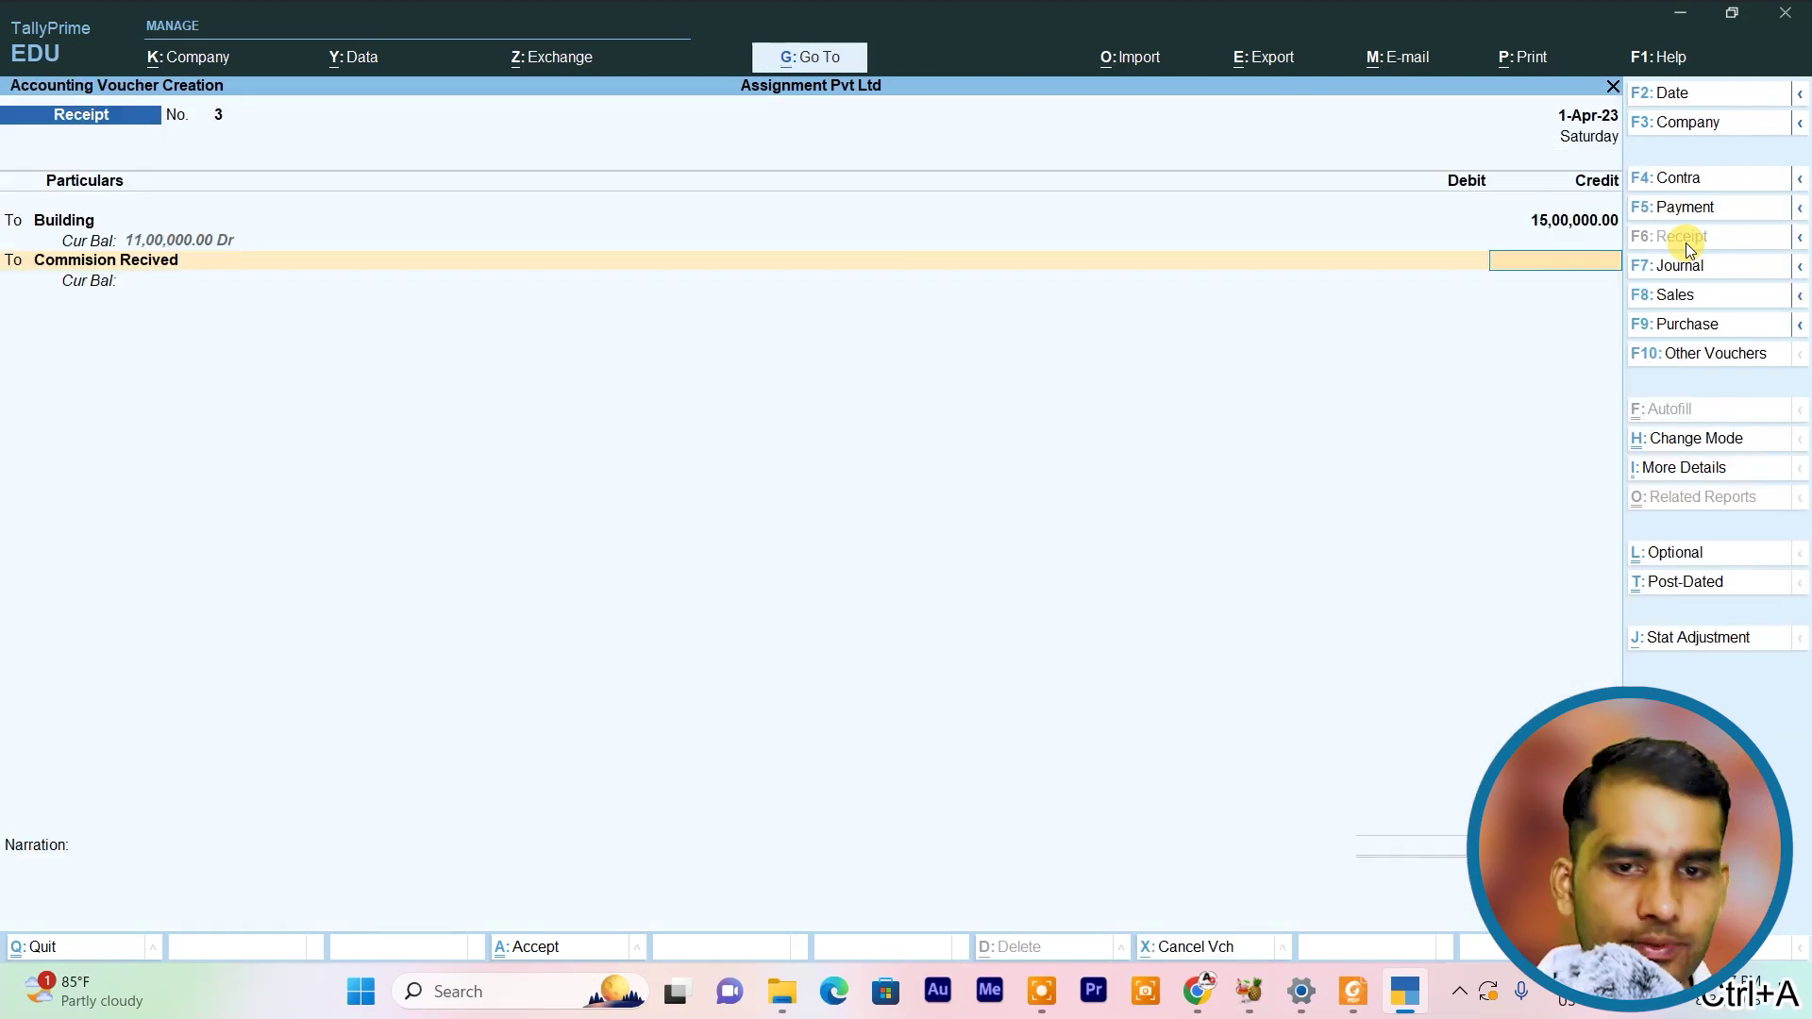
# Credit Commision Recived with 5,00,000 in the receipt voucher
pyautogui.write('5')
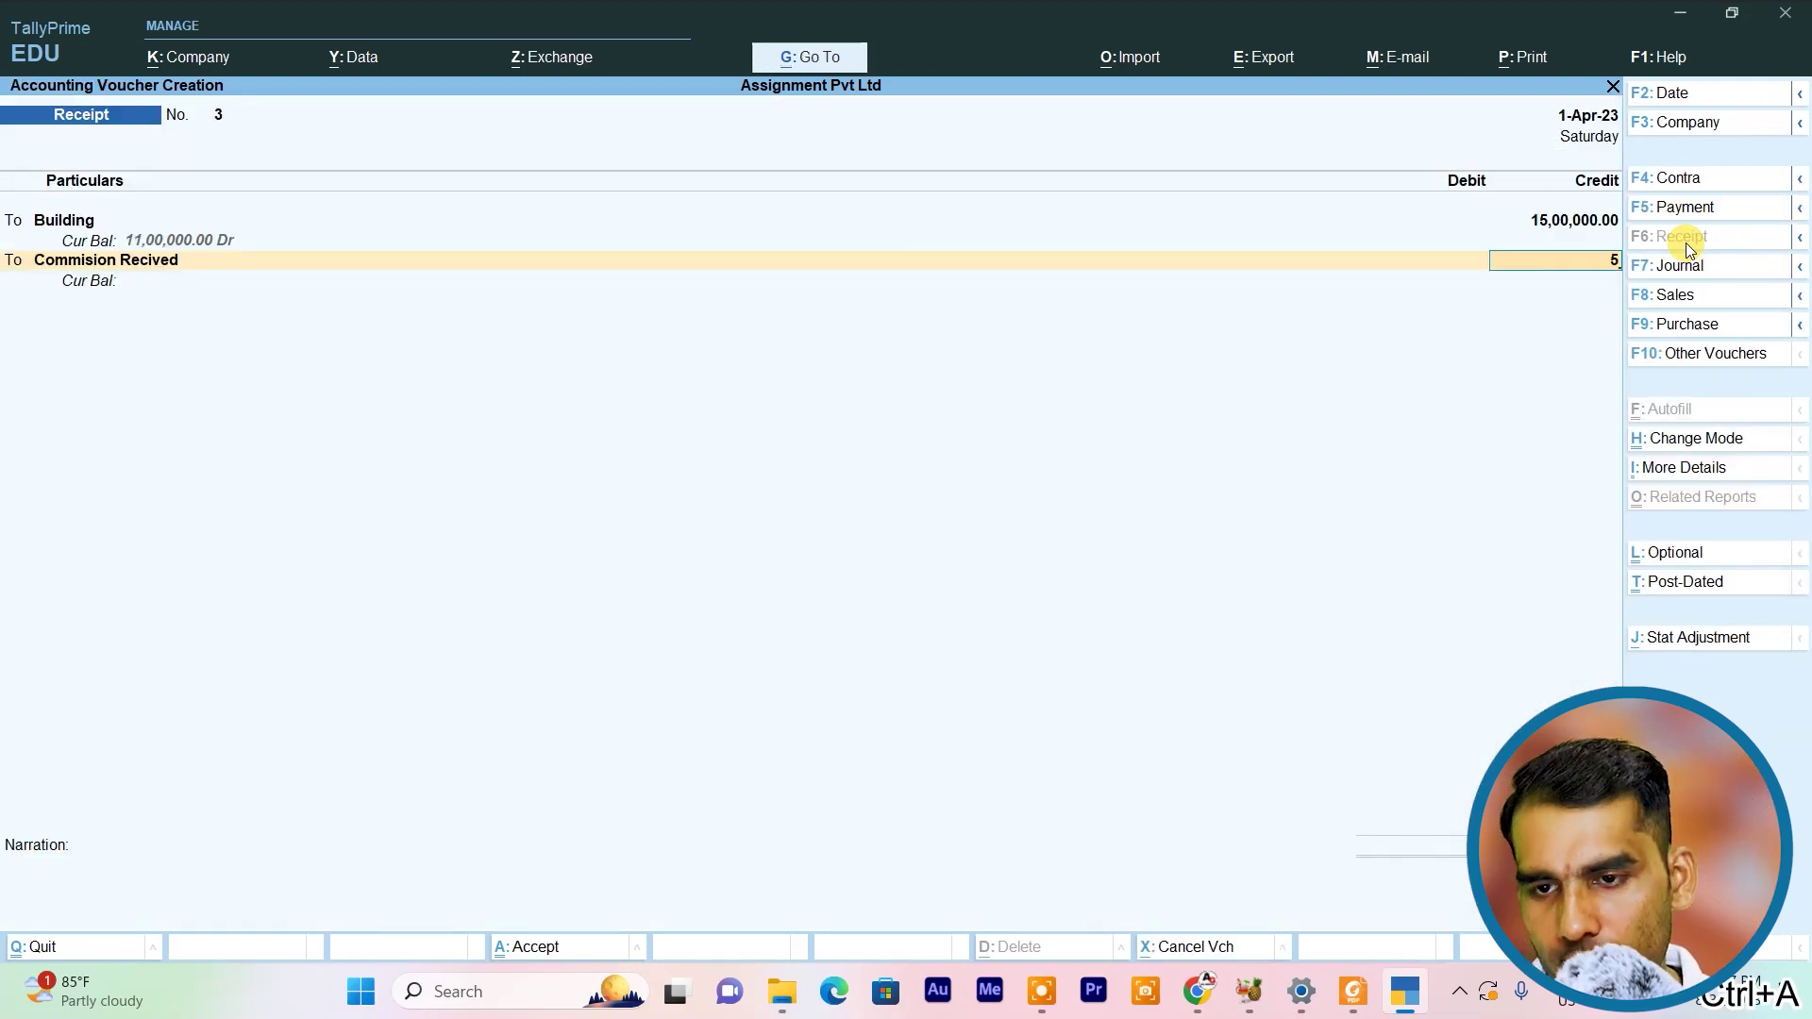
pyautogui.write(',00,000')
pyautogui.press('Return')
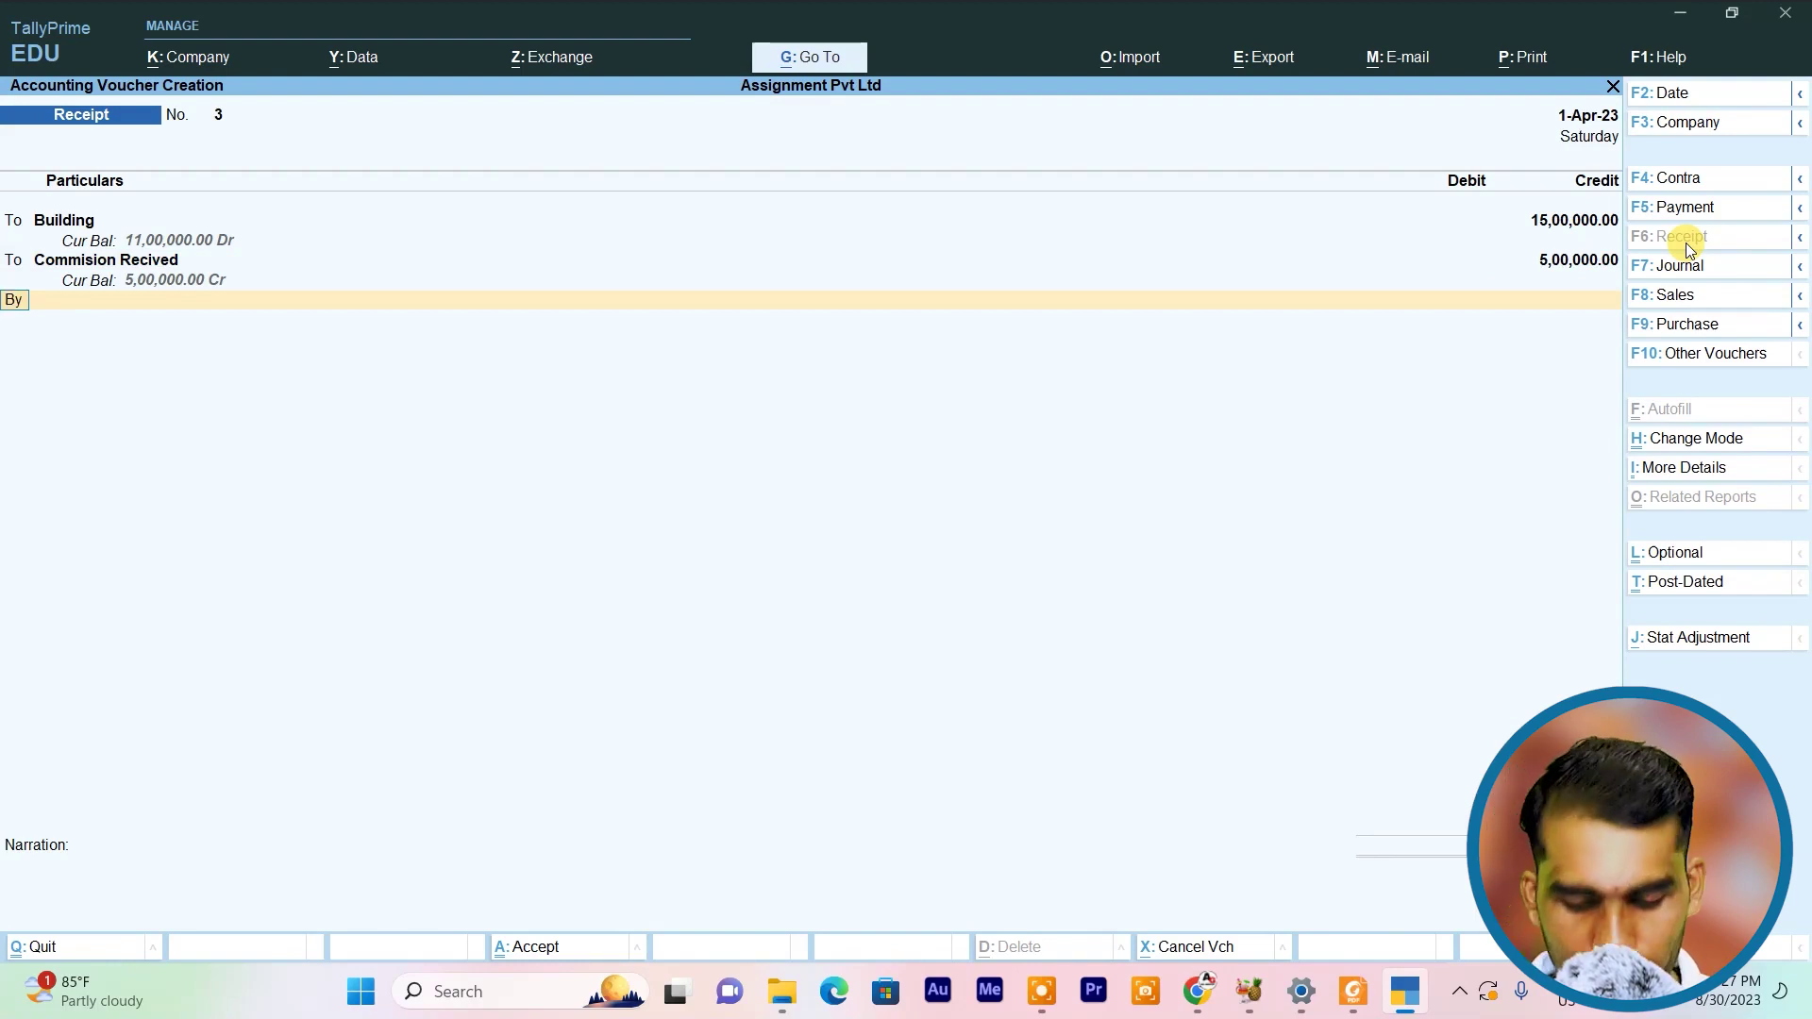
# Debit Cash with 10,00,000 on the third line of the receipt voucher
pyautogui.press('Return')
pyautogui.write('C')
pyautogui.press('Down')
pyautogui.press('Down')
pyautogui.press('Return')
pyautogui.write('10')
pyautogui.write('20')
pyautogui.press('BackSpace')
pyautogui.press('BackSpace')
pyautogui.write('00,000')
pyautogui.press('Return')
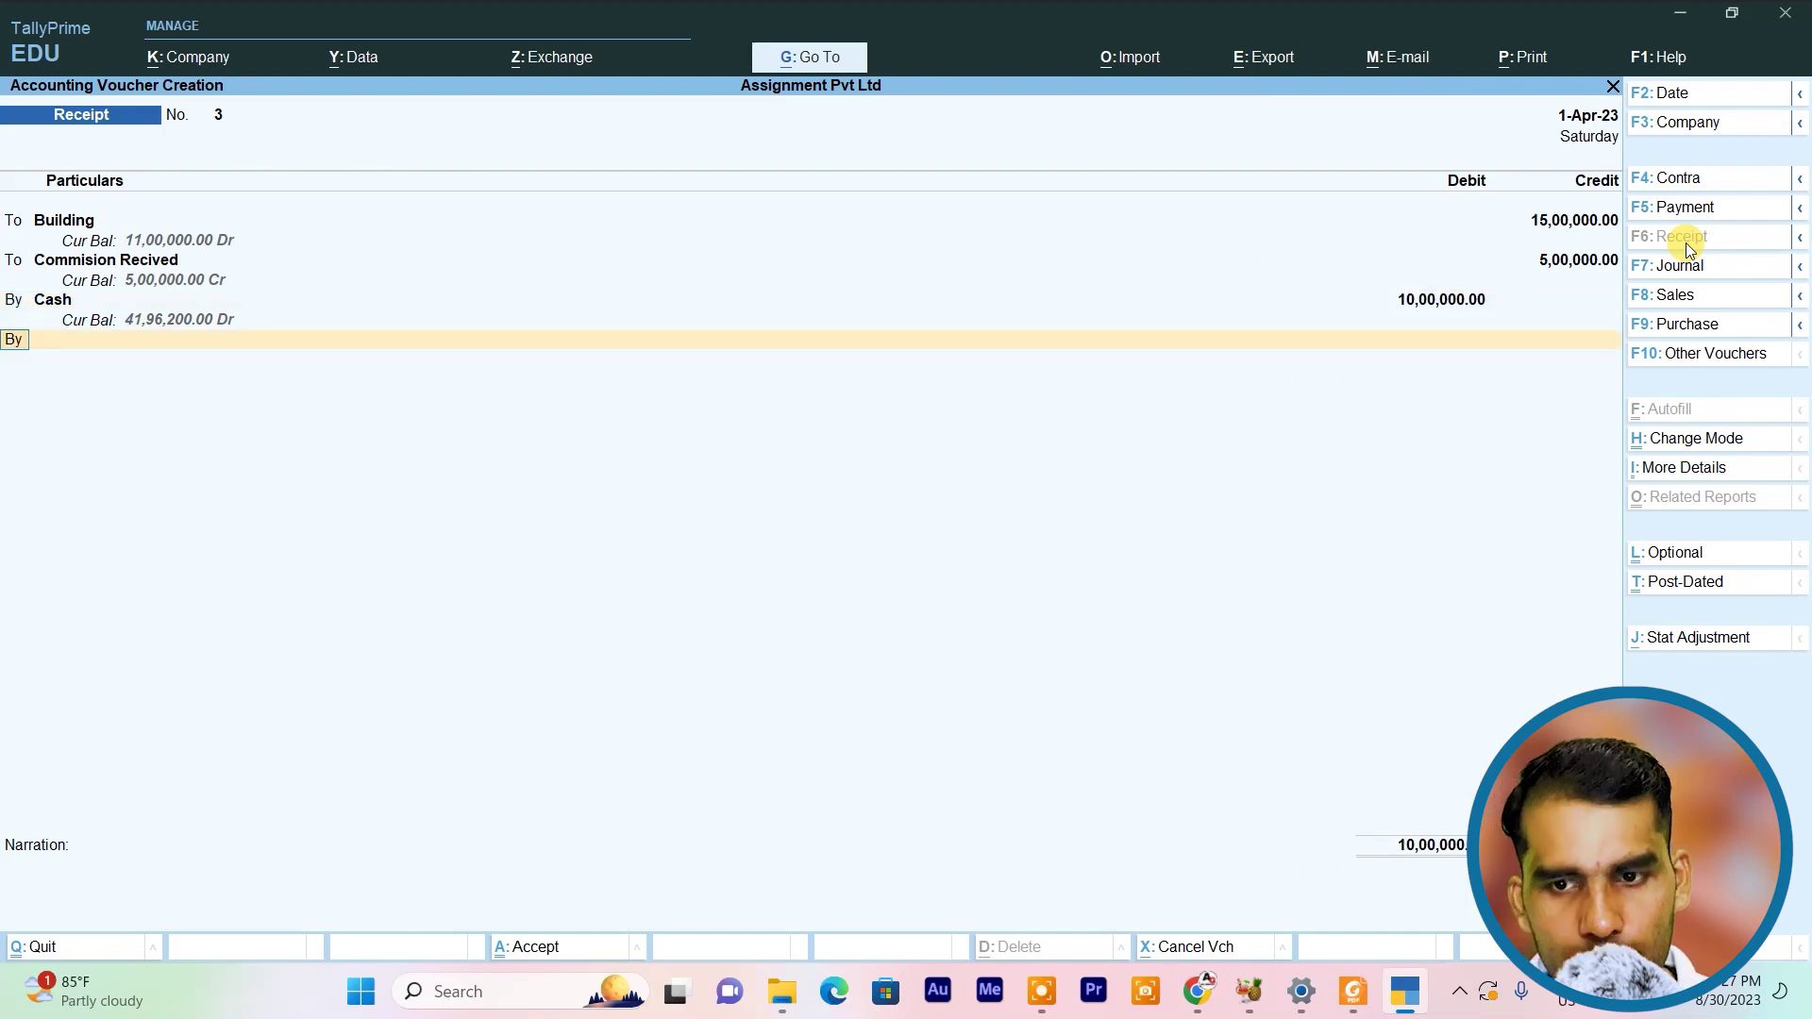
# Create the ledger Ramkishor Aman Industries under Sundry Debtors, debit it with 10,00,000 on the fourth line and save the receipt voucher
pyautogui.hotkey('alt', 'Tab')
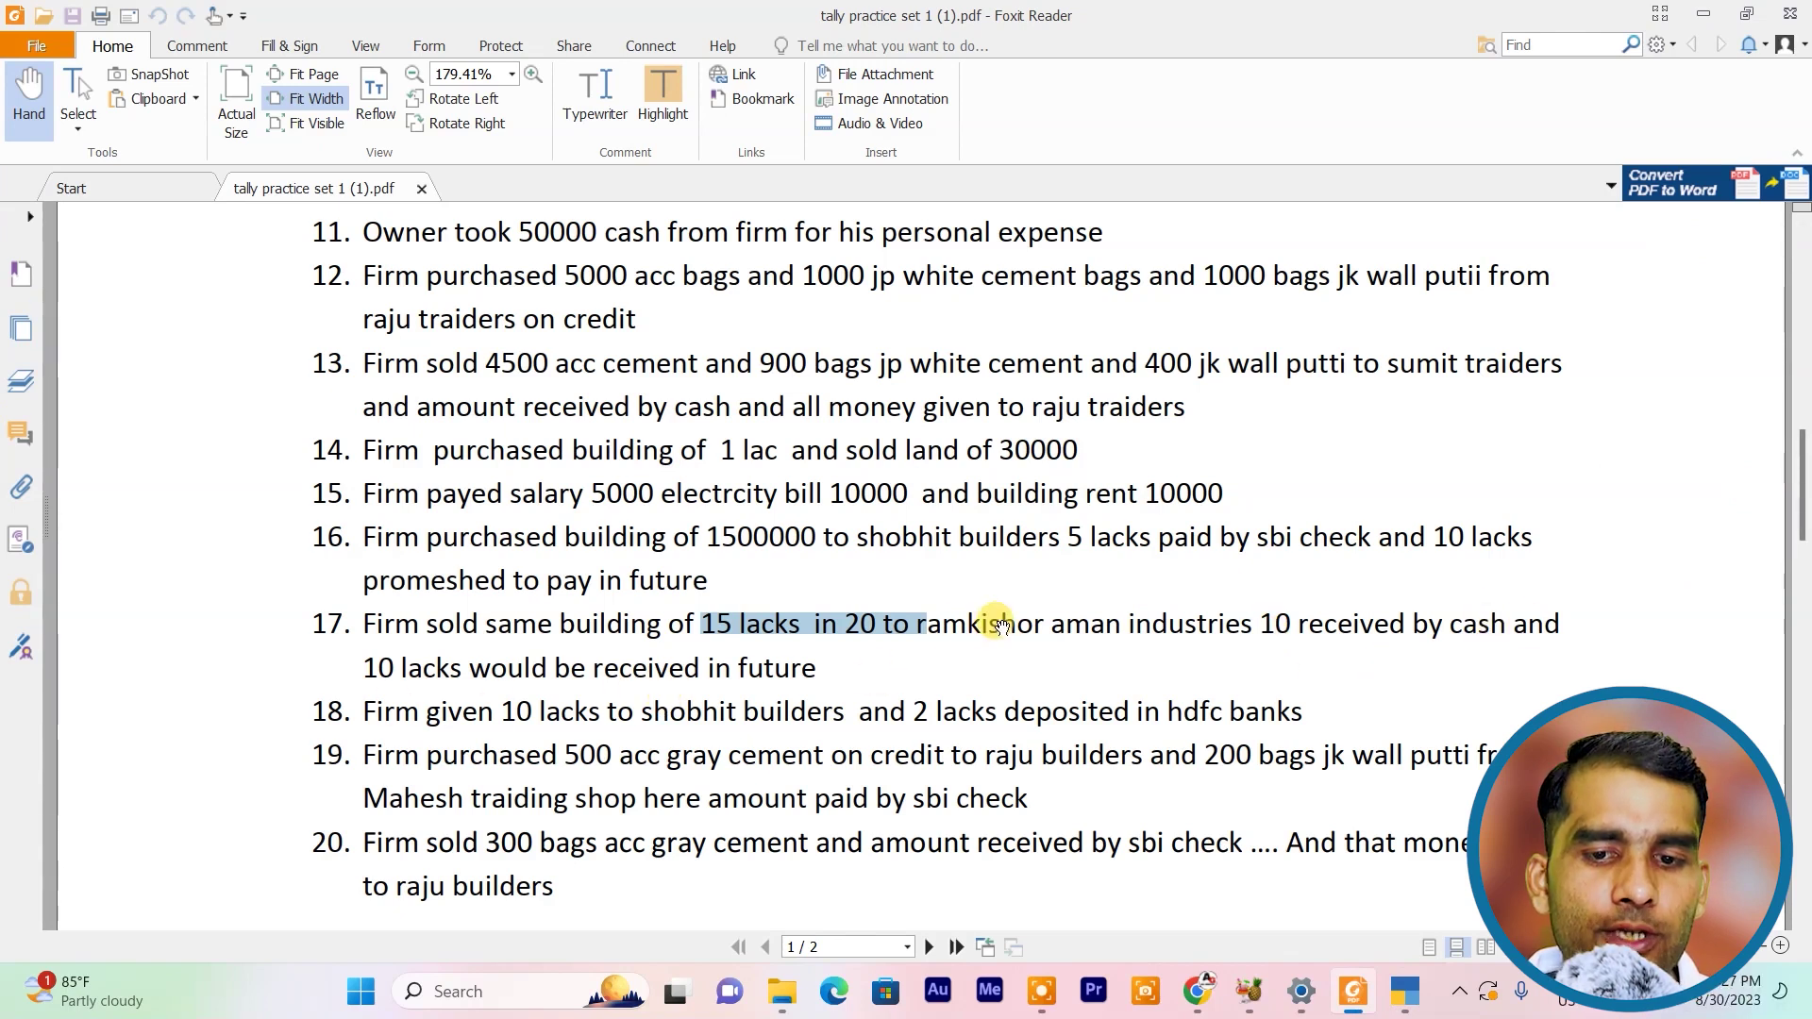
pyautogui.hotkey('alt', 'Tab')
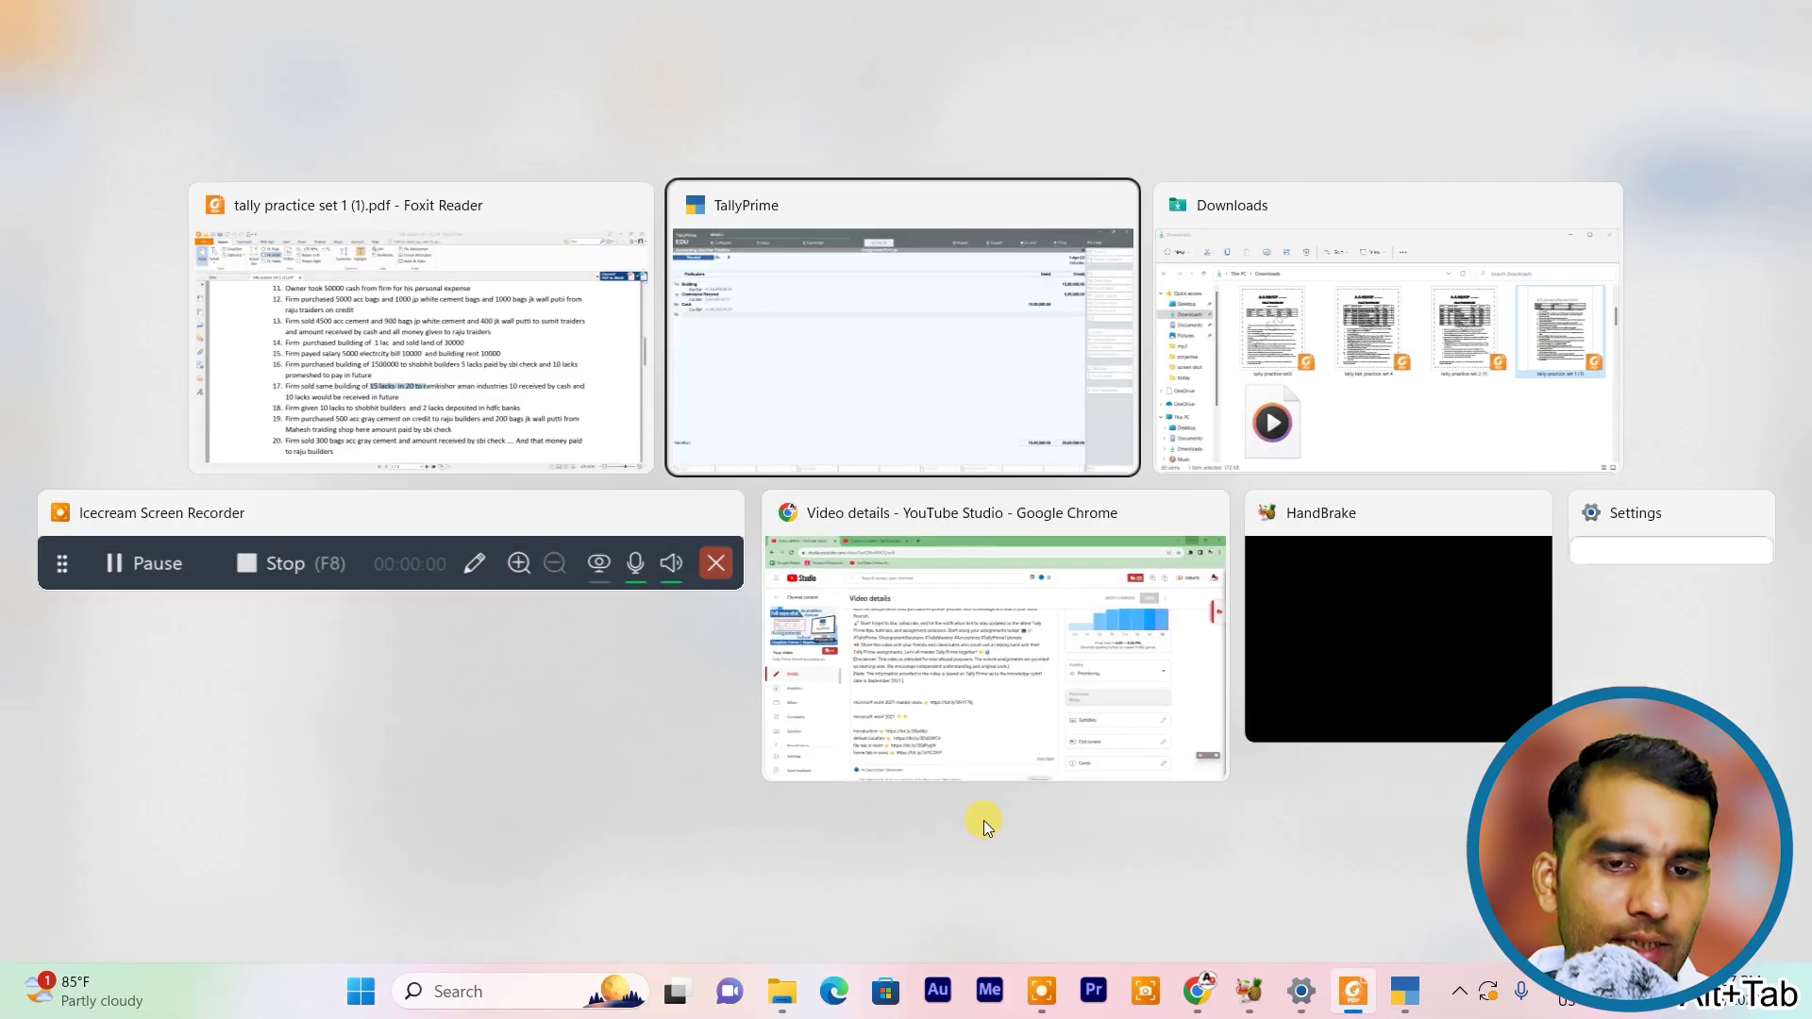
pyautogui.press('Return')
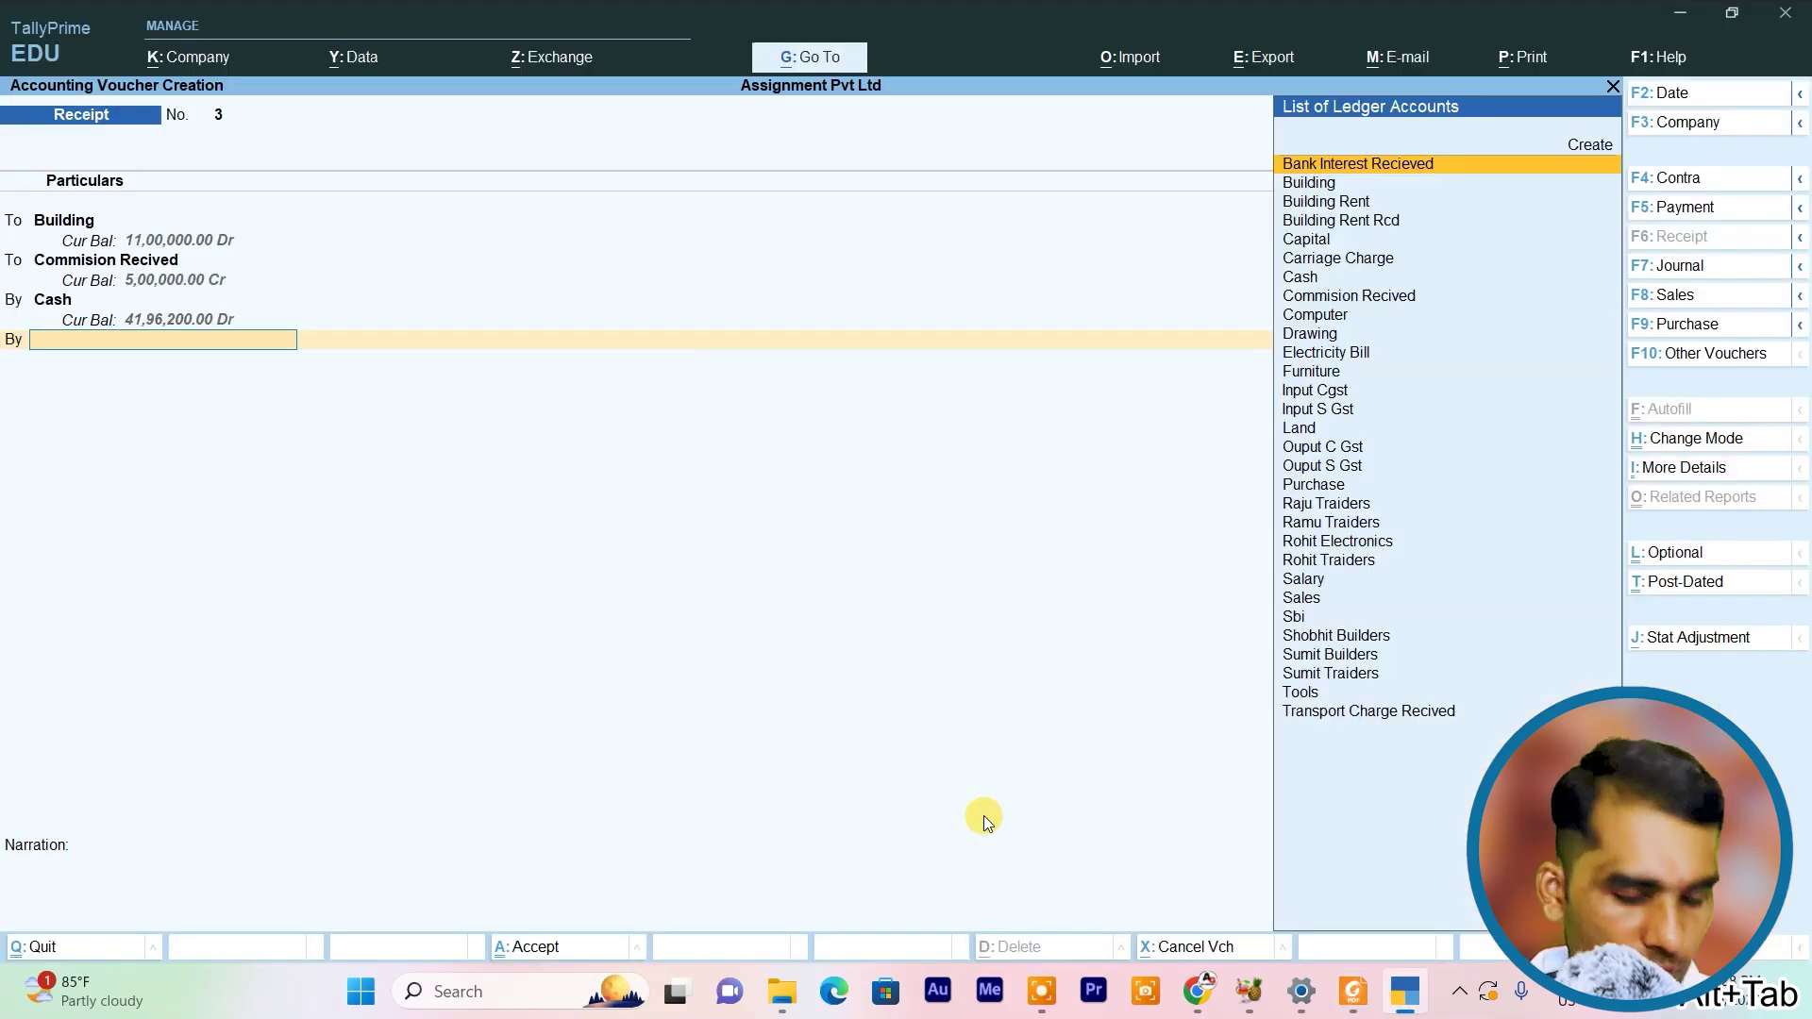
pyautogui.hotkey('alt', 'c')
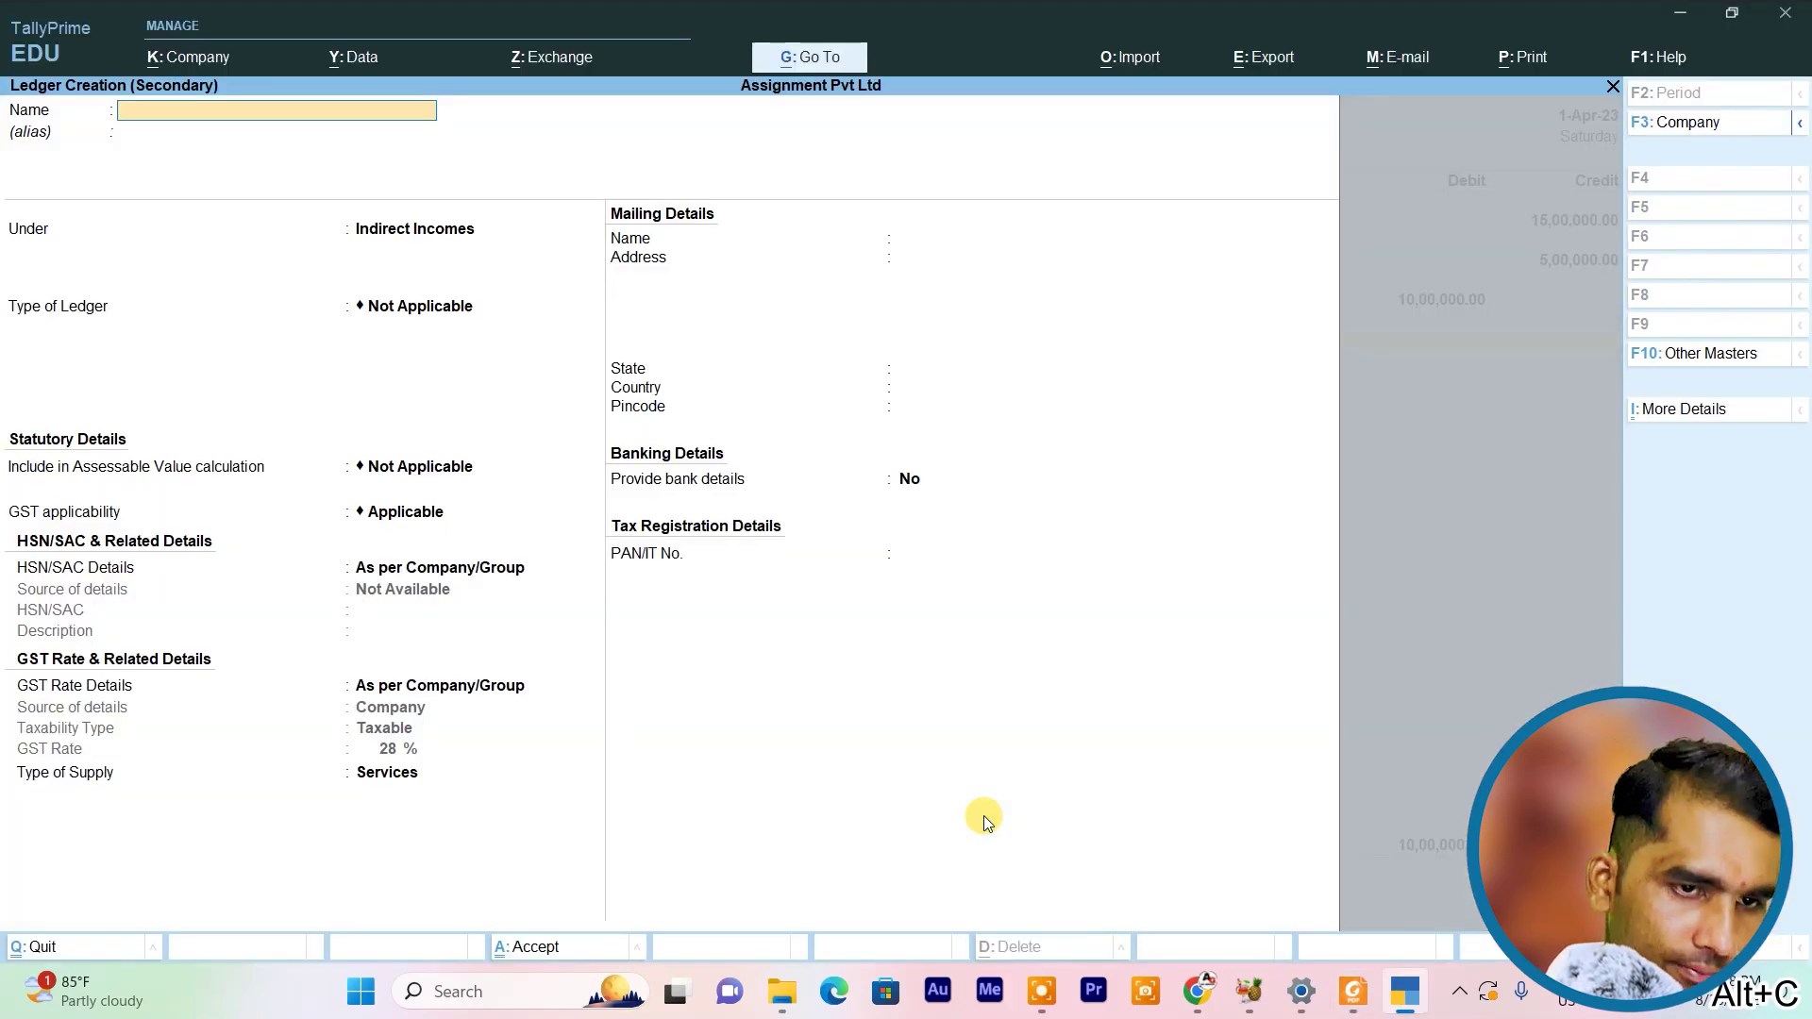
pyautogui.write('Ramkishor Aman Industries')
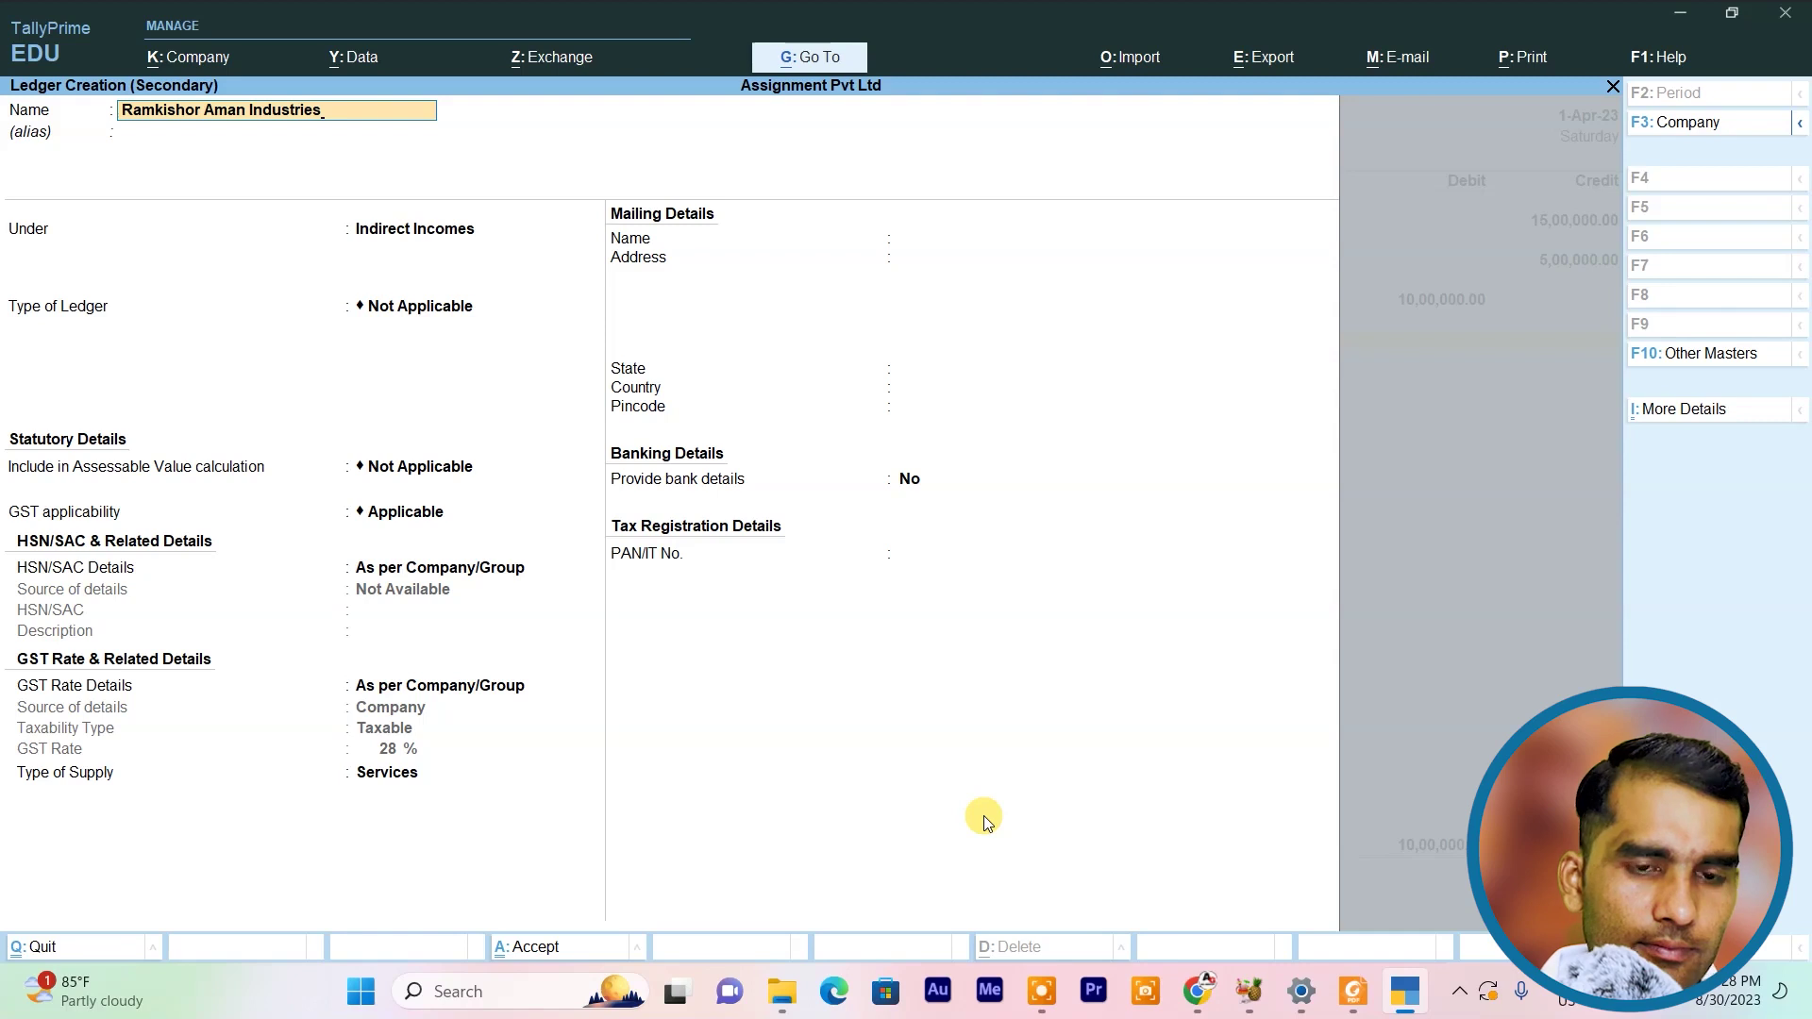
pyautogui.press('Return')
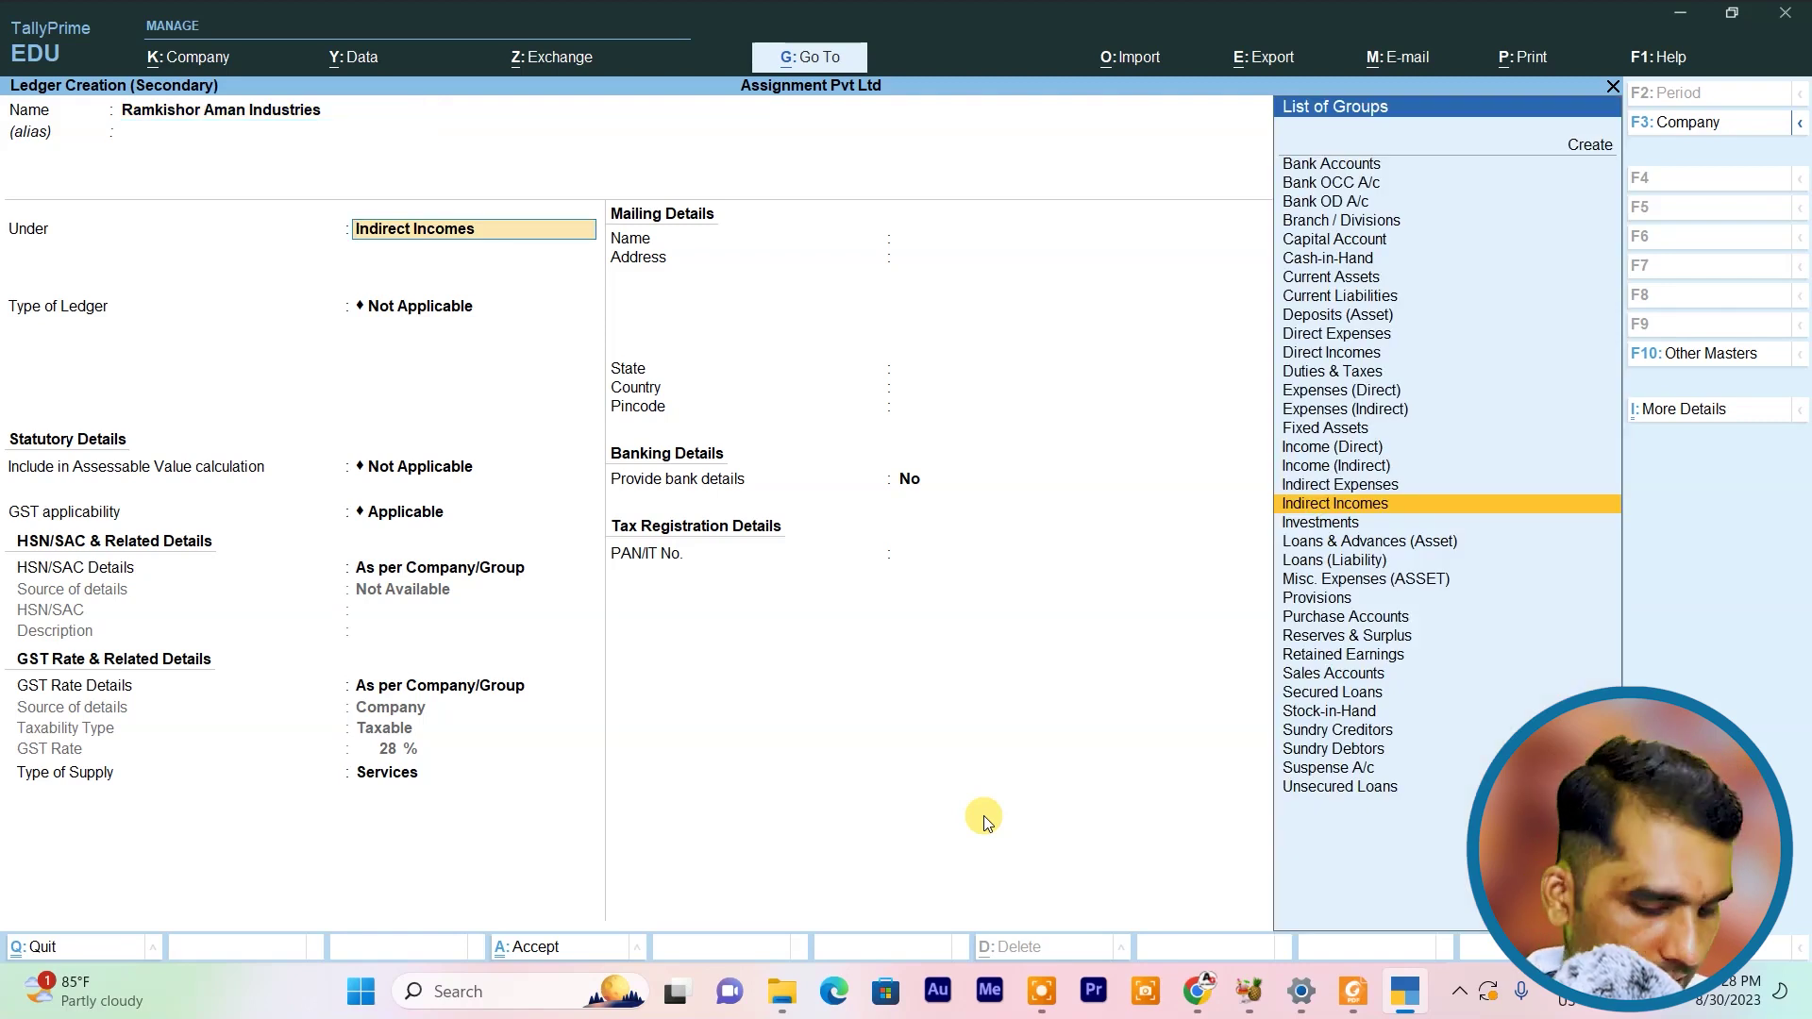
pyautogui.write('S')
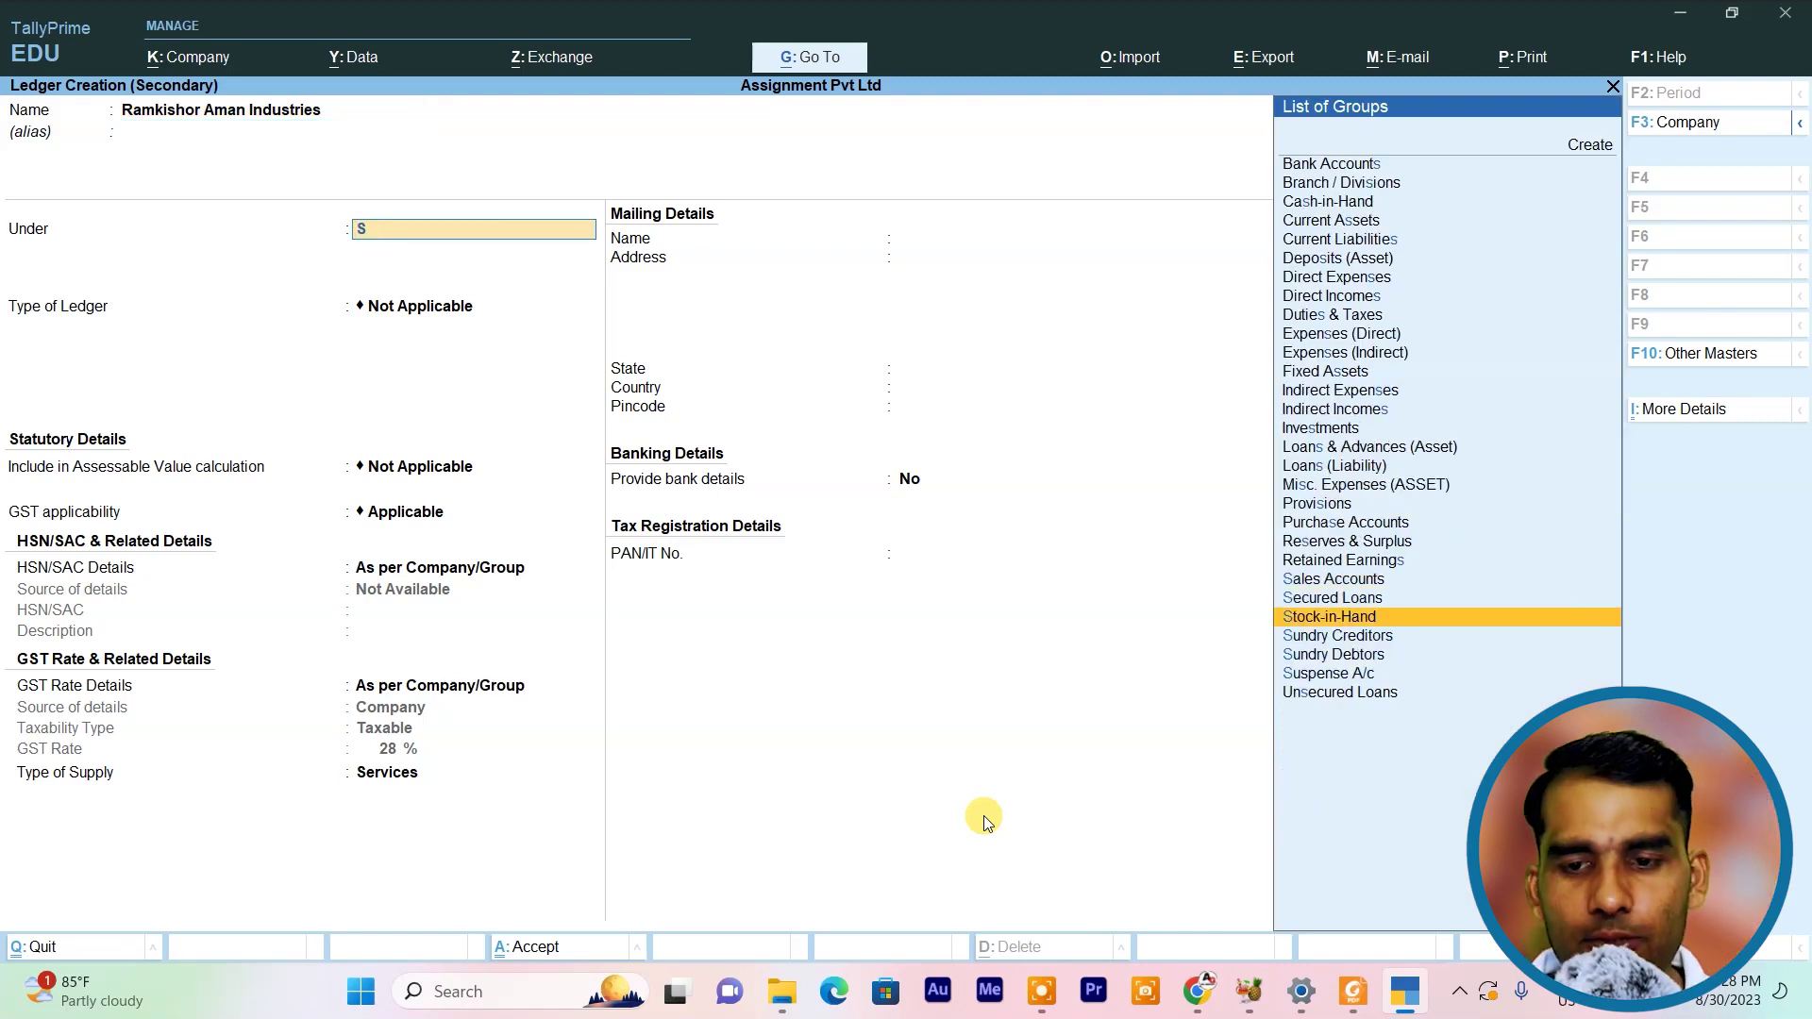
pyautogui.write('d')
pyautogui.press('Return')
pyautogui.hotkey('ctrl', 'a')
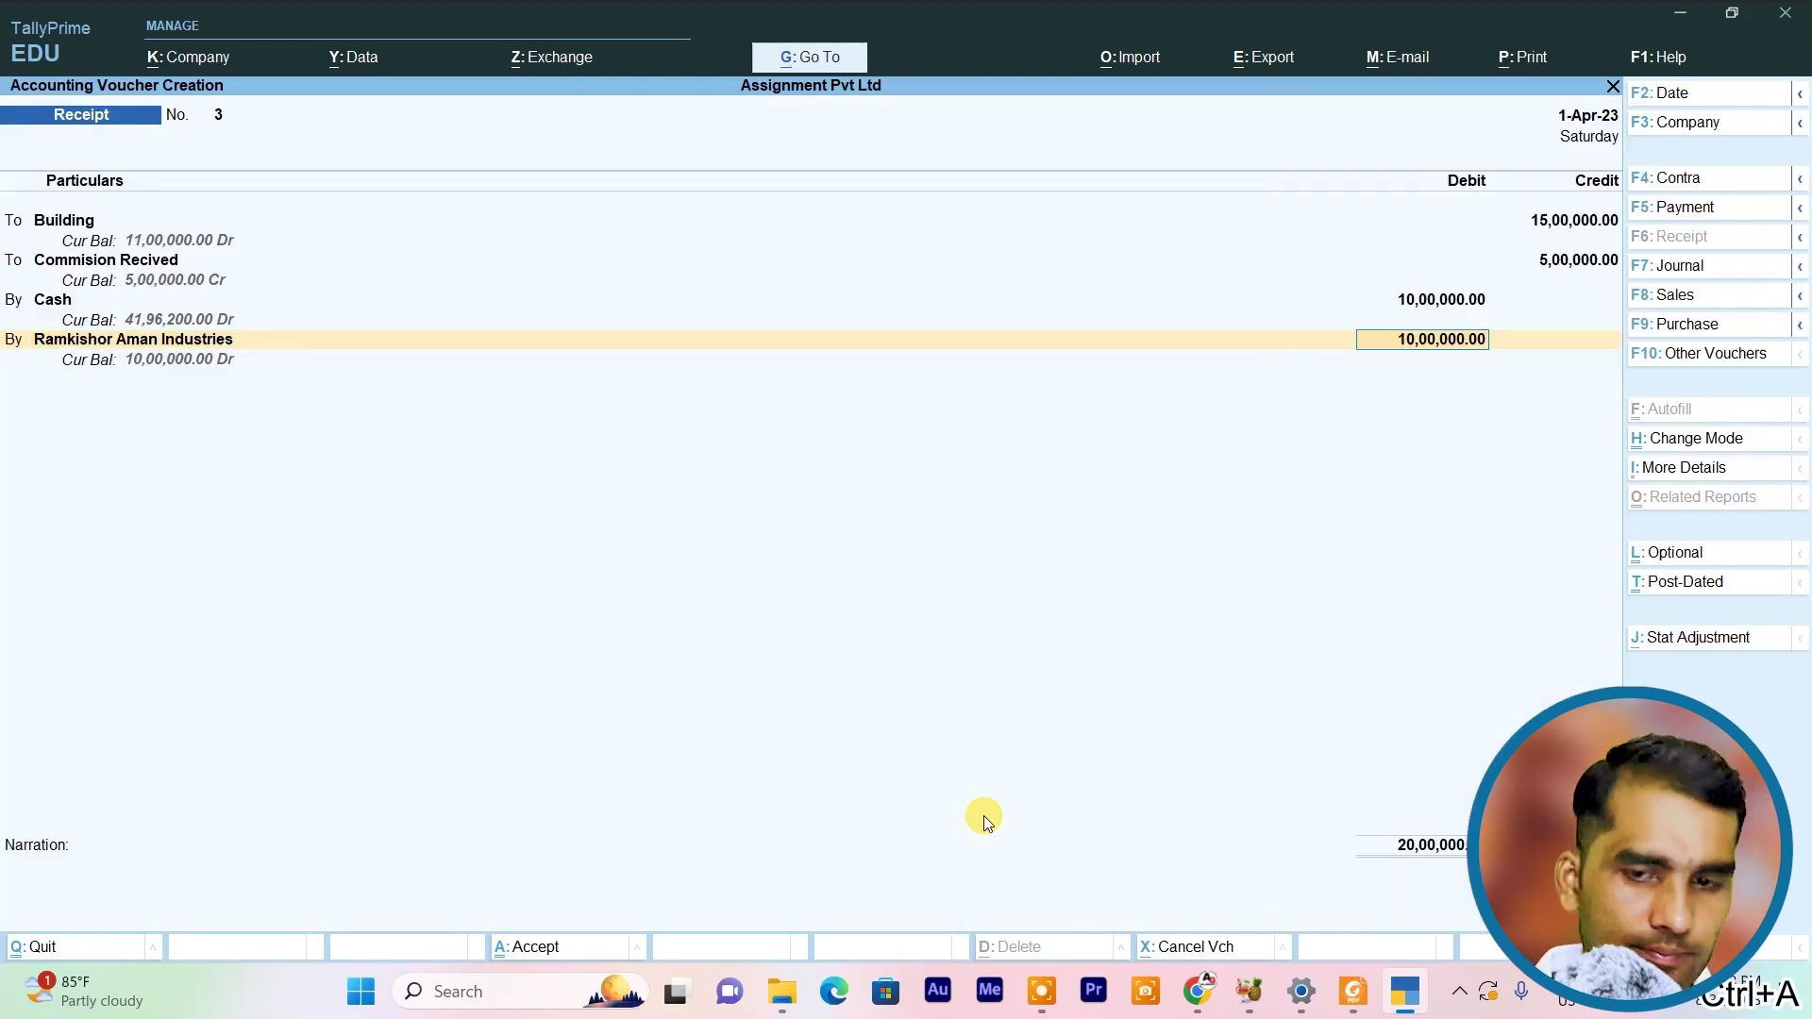
pyautogui.hotkey('ctrl', 'a')
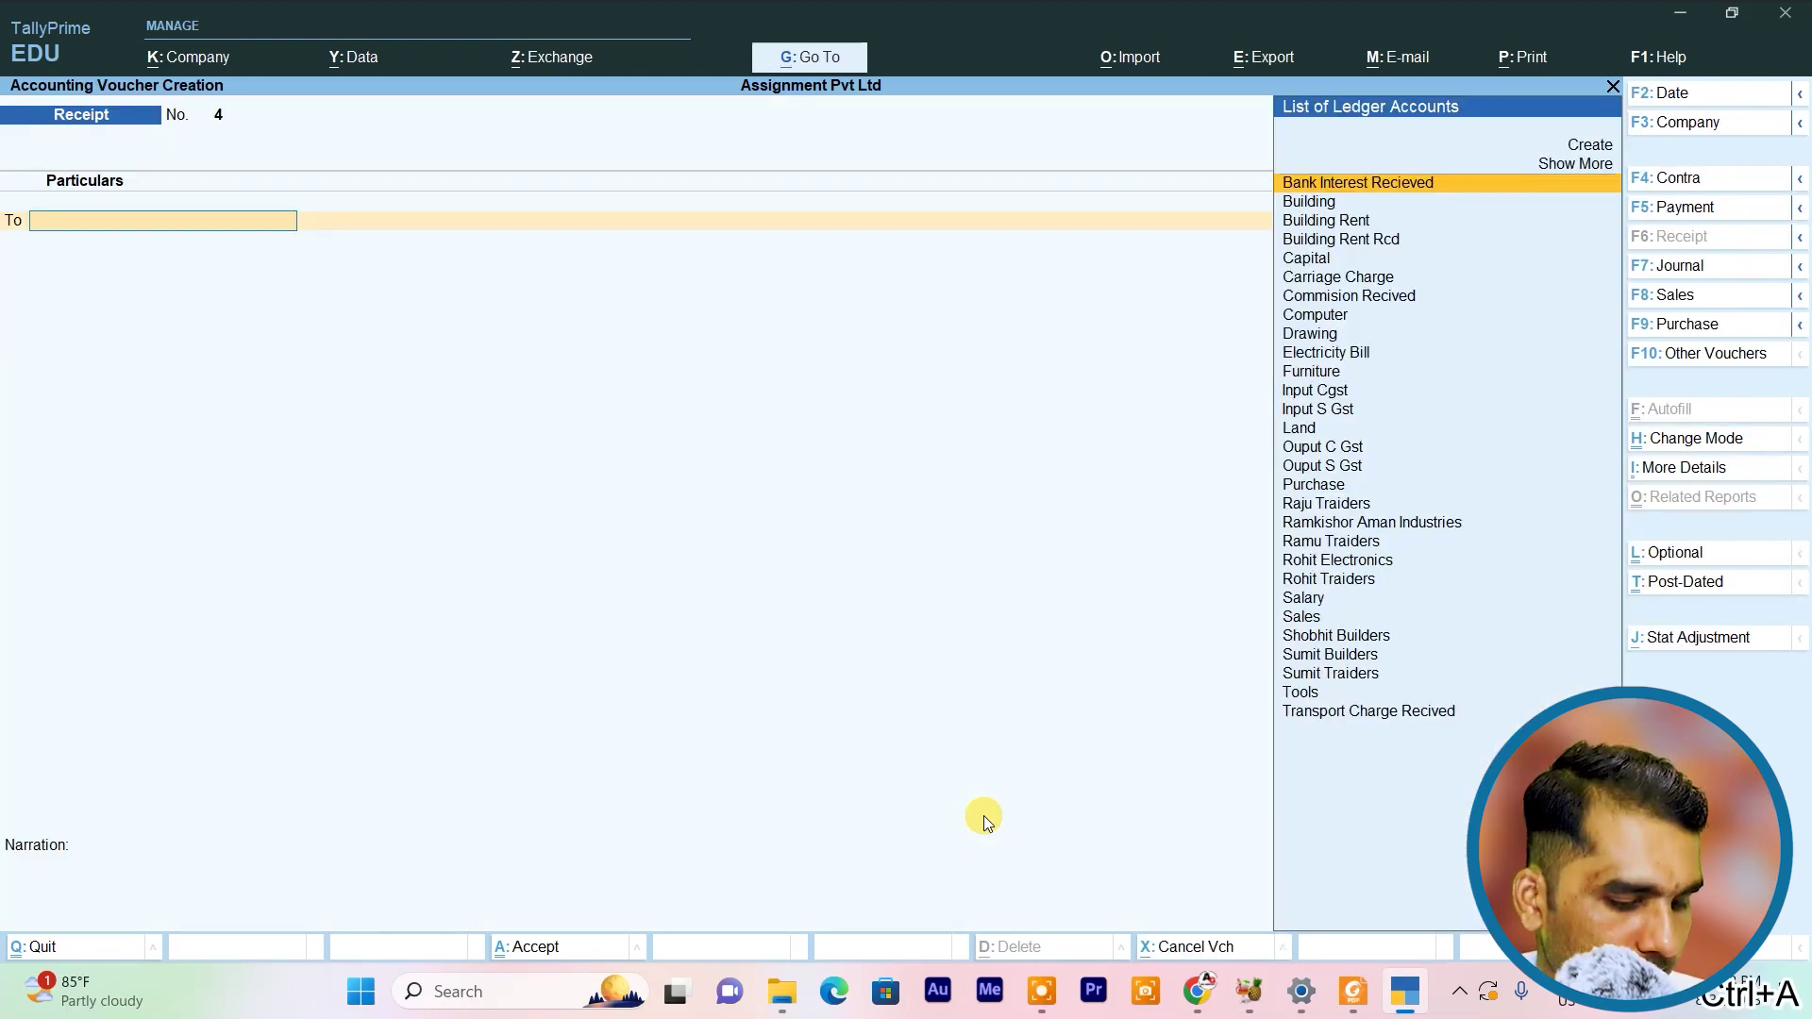
# Check transaction 18 in the practice-set PDF, and in a new TallyPrime payment voucher debit Shobhit Builders with 10,00,000 on account
pyautogui.hotkey('alt', 'Tab')
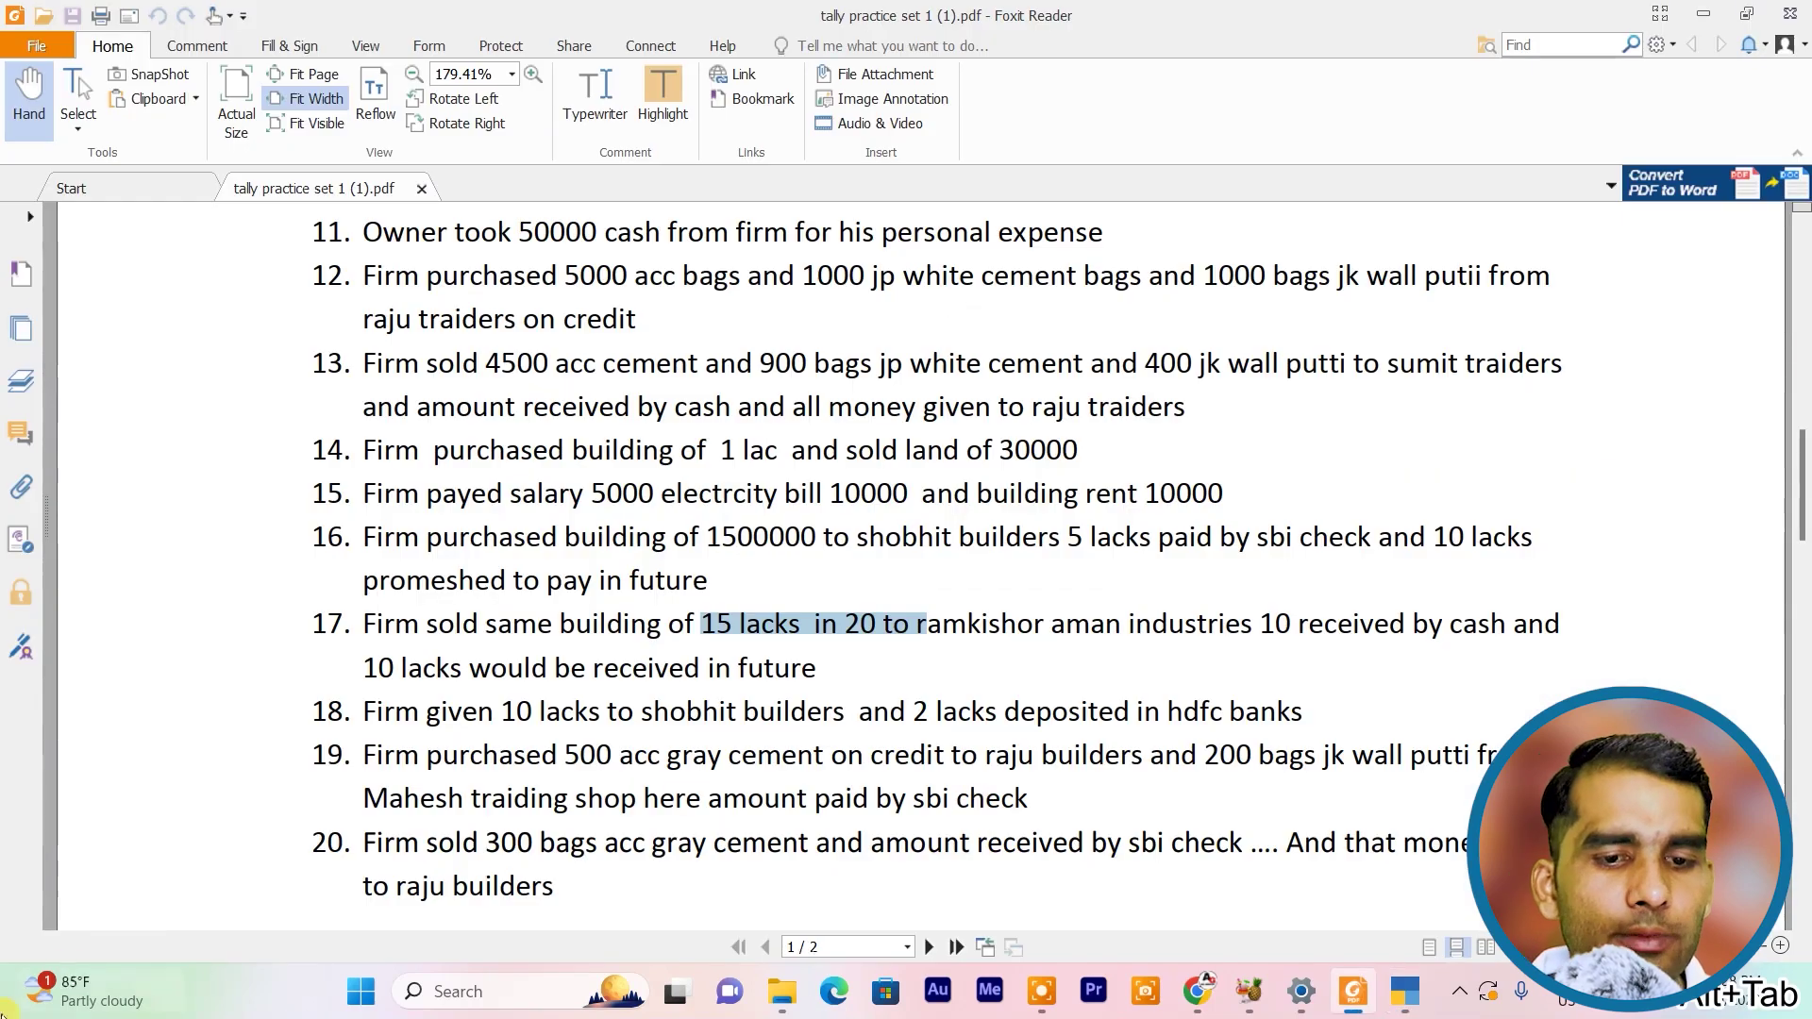
pyautogui.scroll(-1, 481, 774)
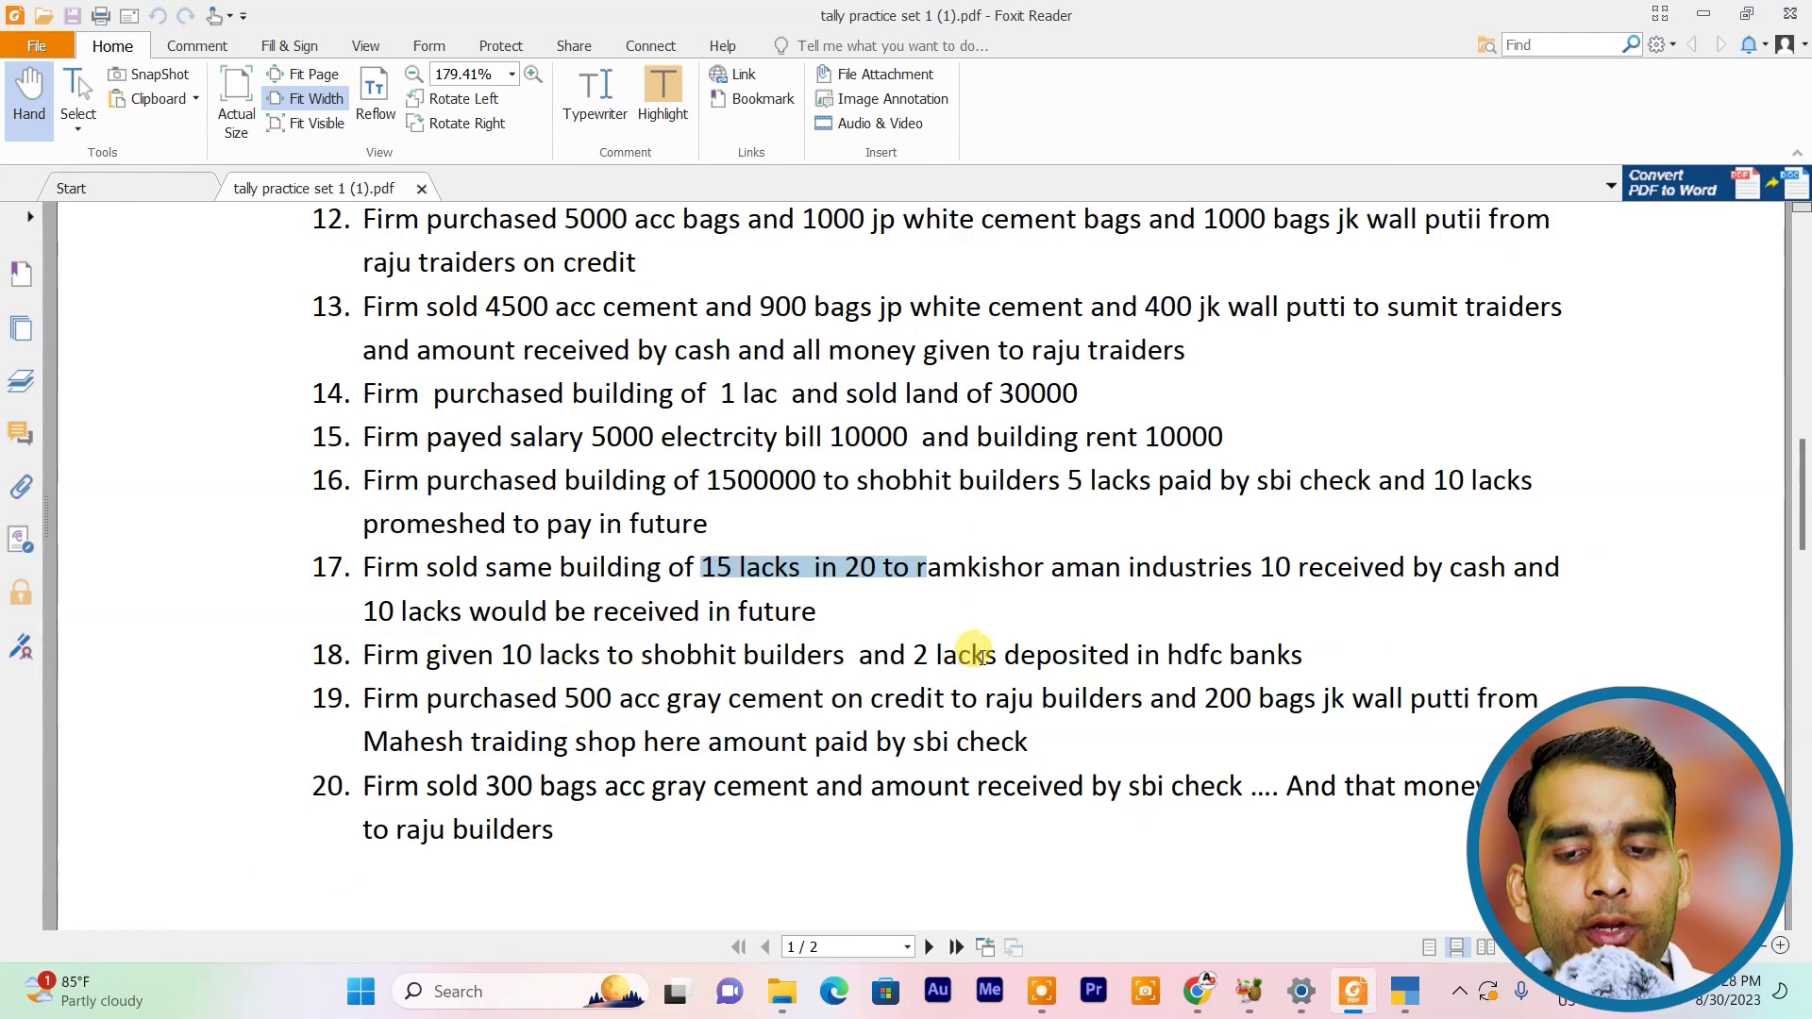
pyautogui.click(1323, 650)
pyautogui.scroll(1, 1010, 655)
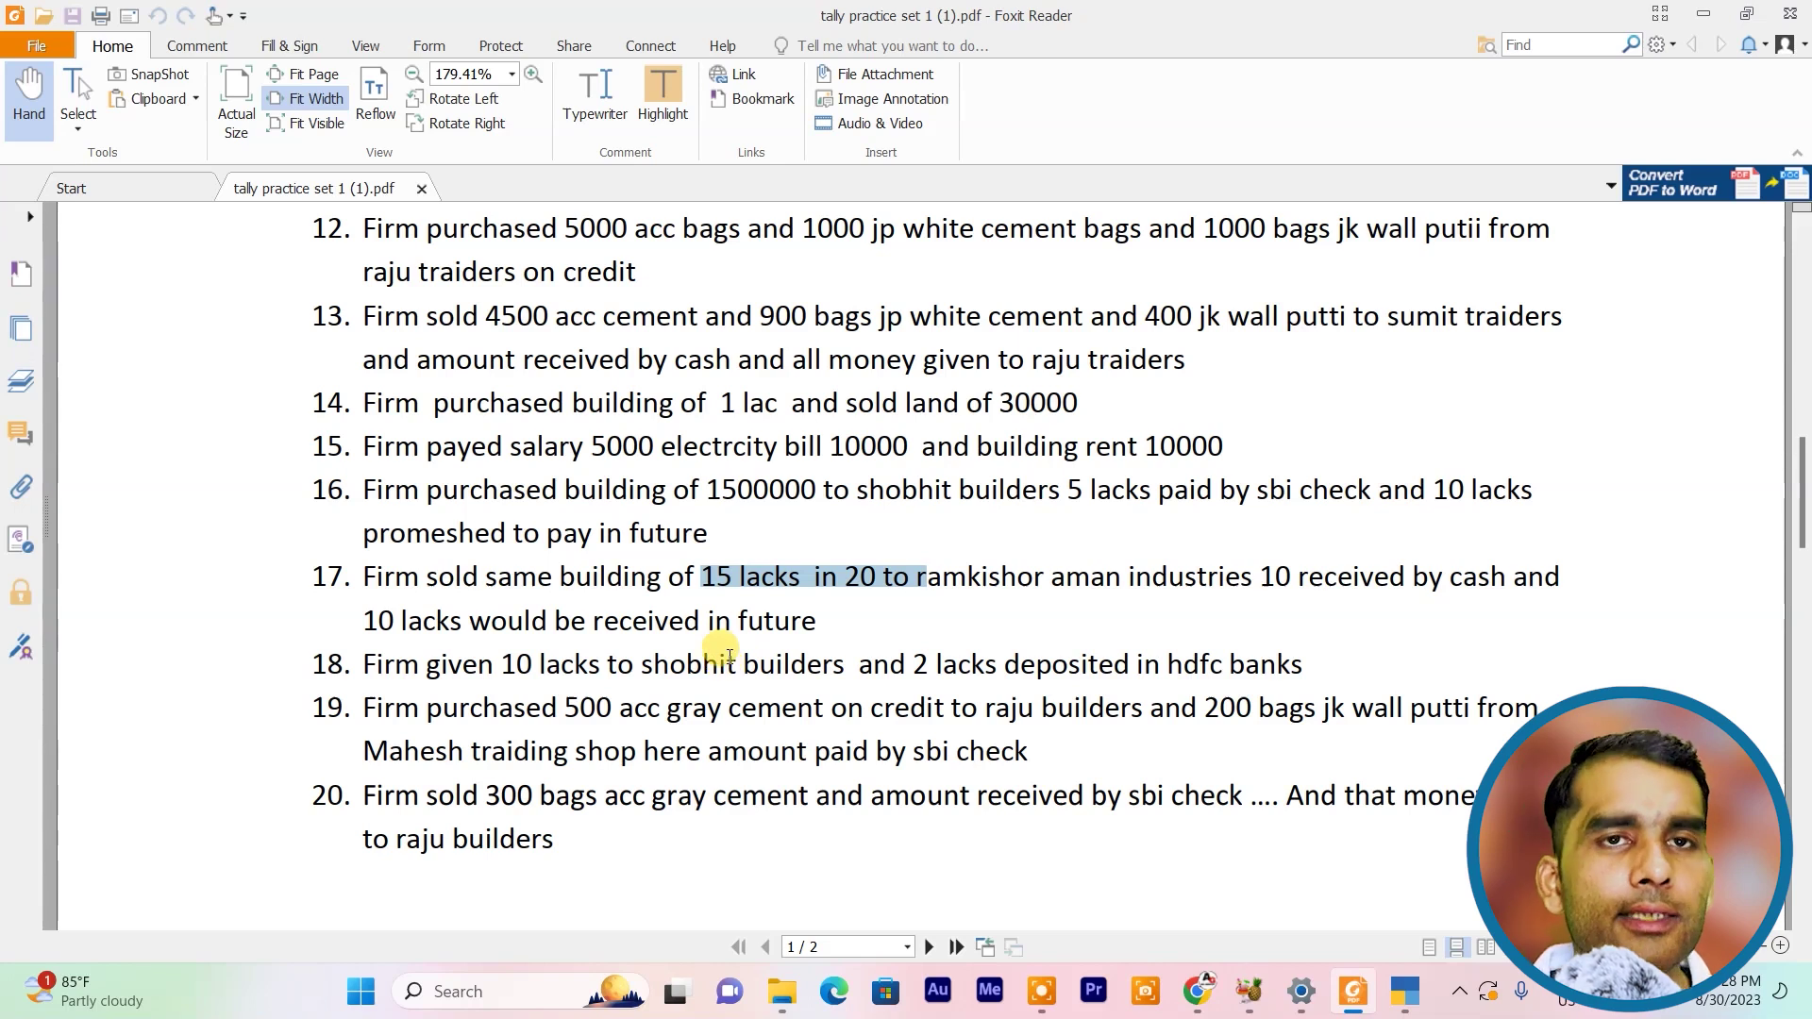
pyautogui.hotkey('alt', 'Tab')
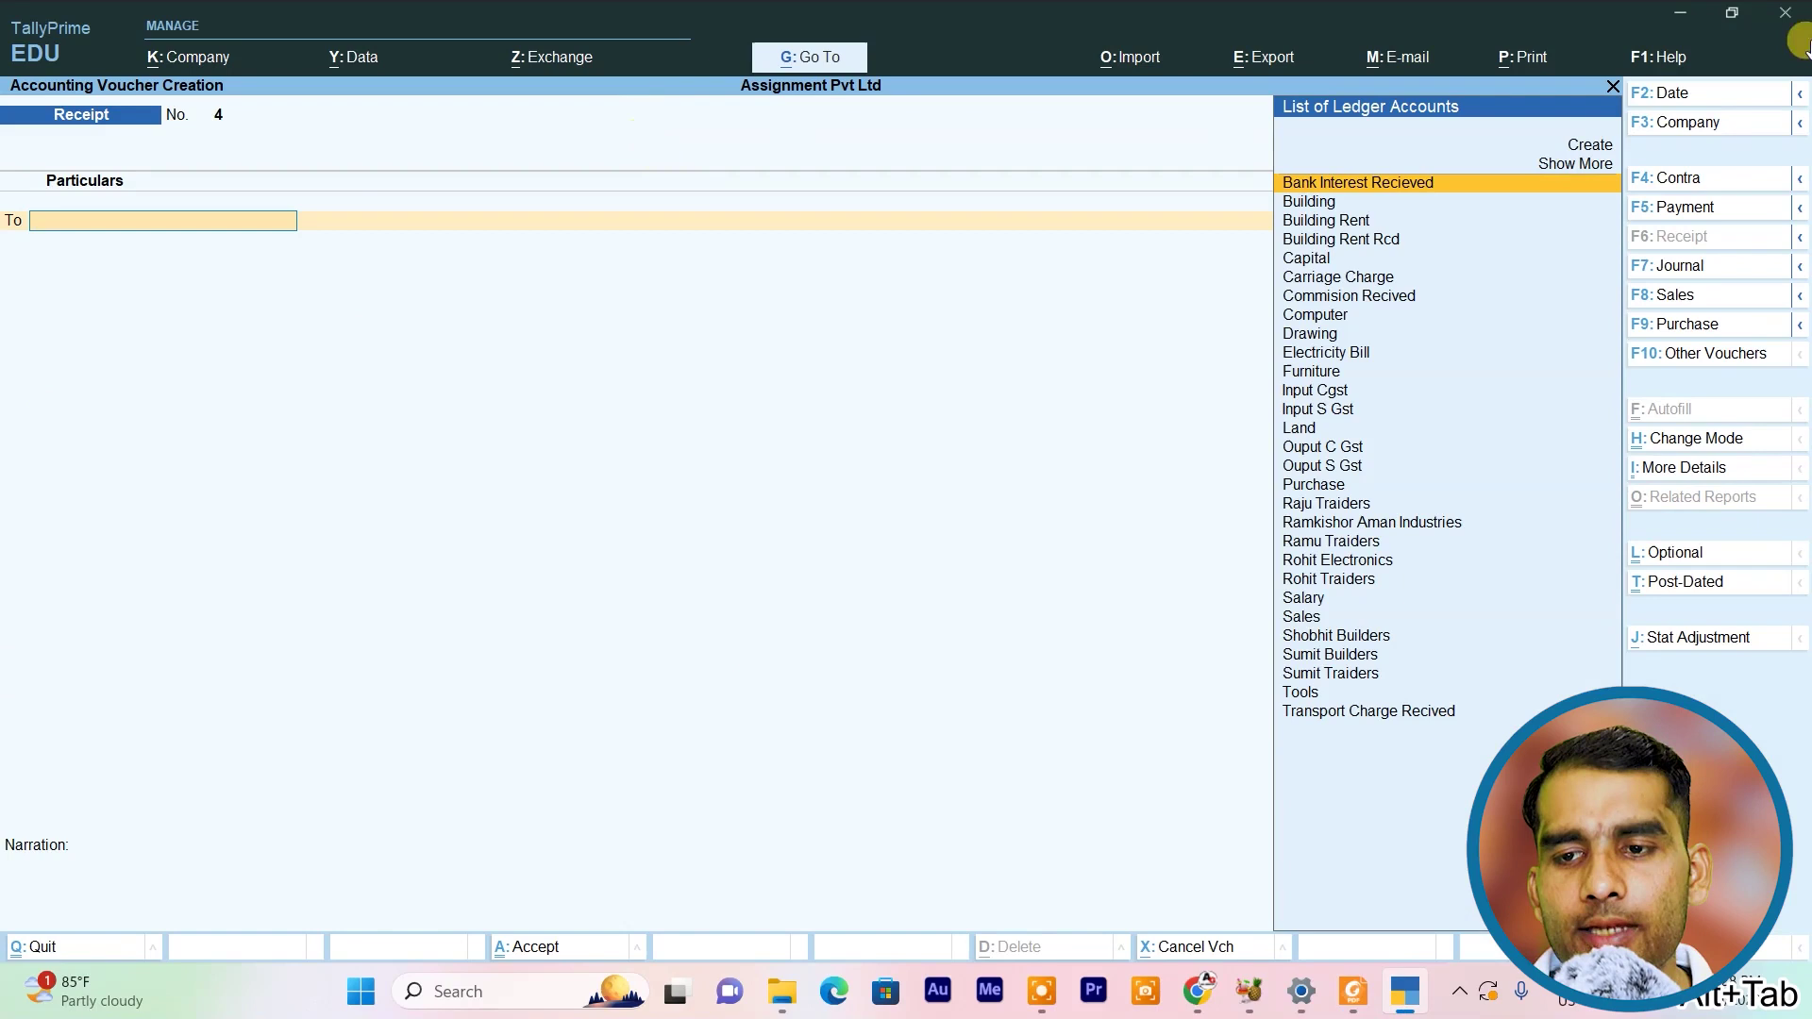
pyautogui.click(1672, 207)
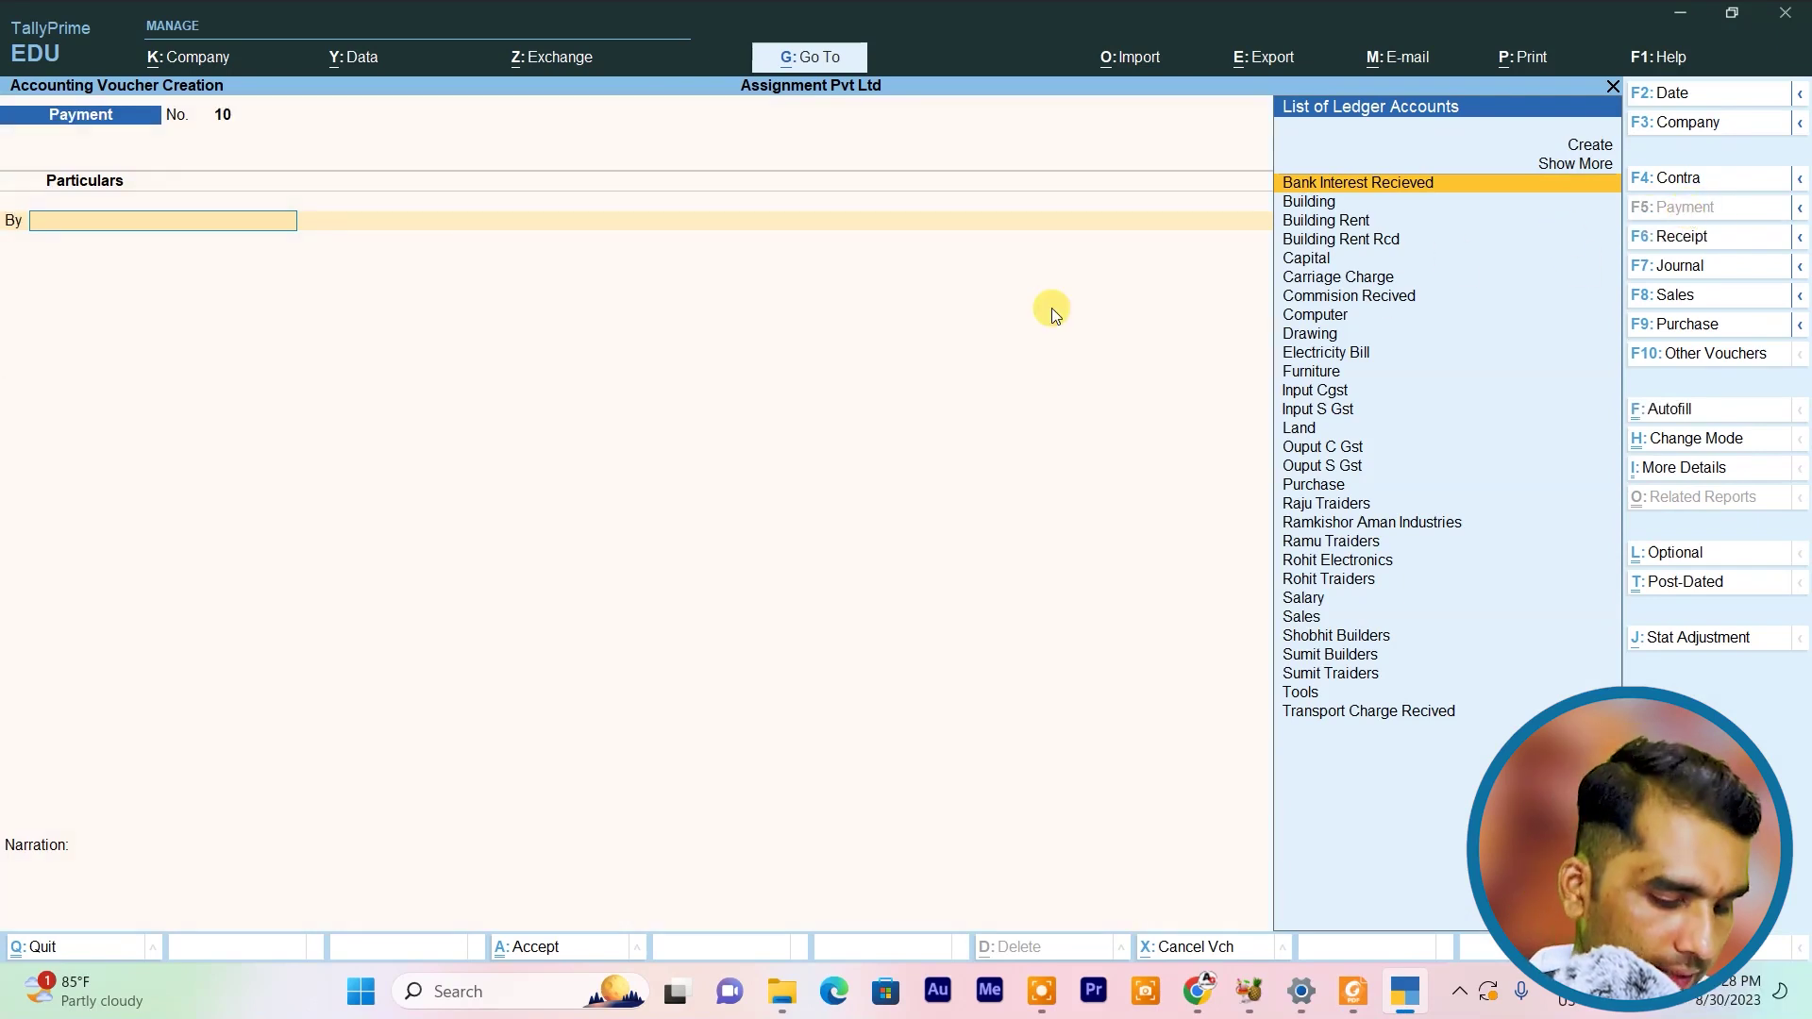
pyautogui.write('Sh')
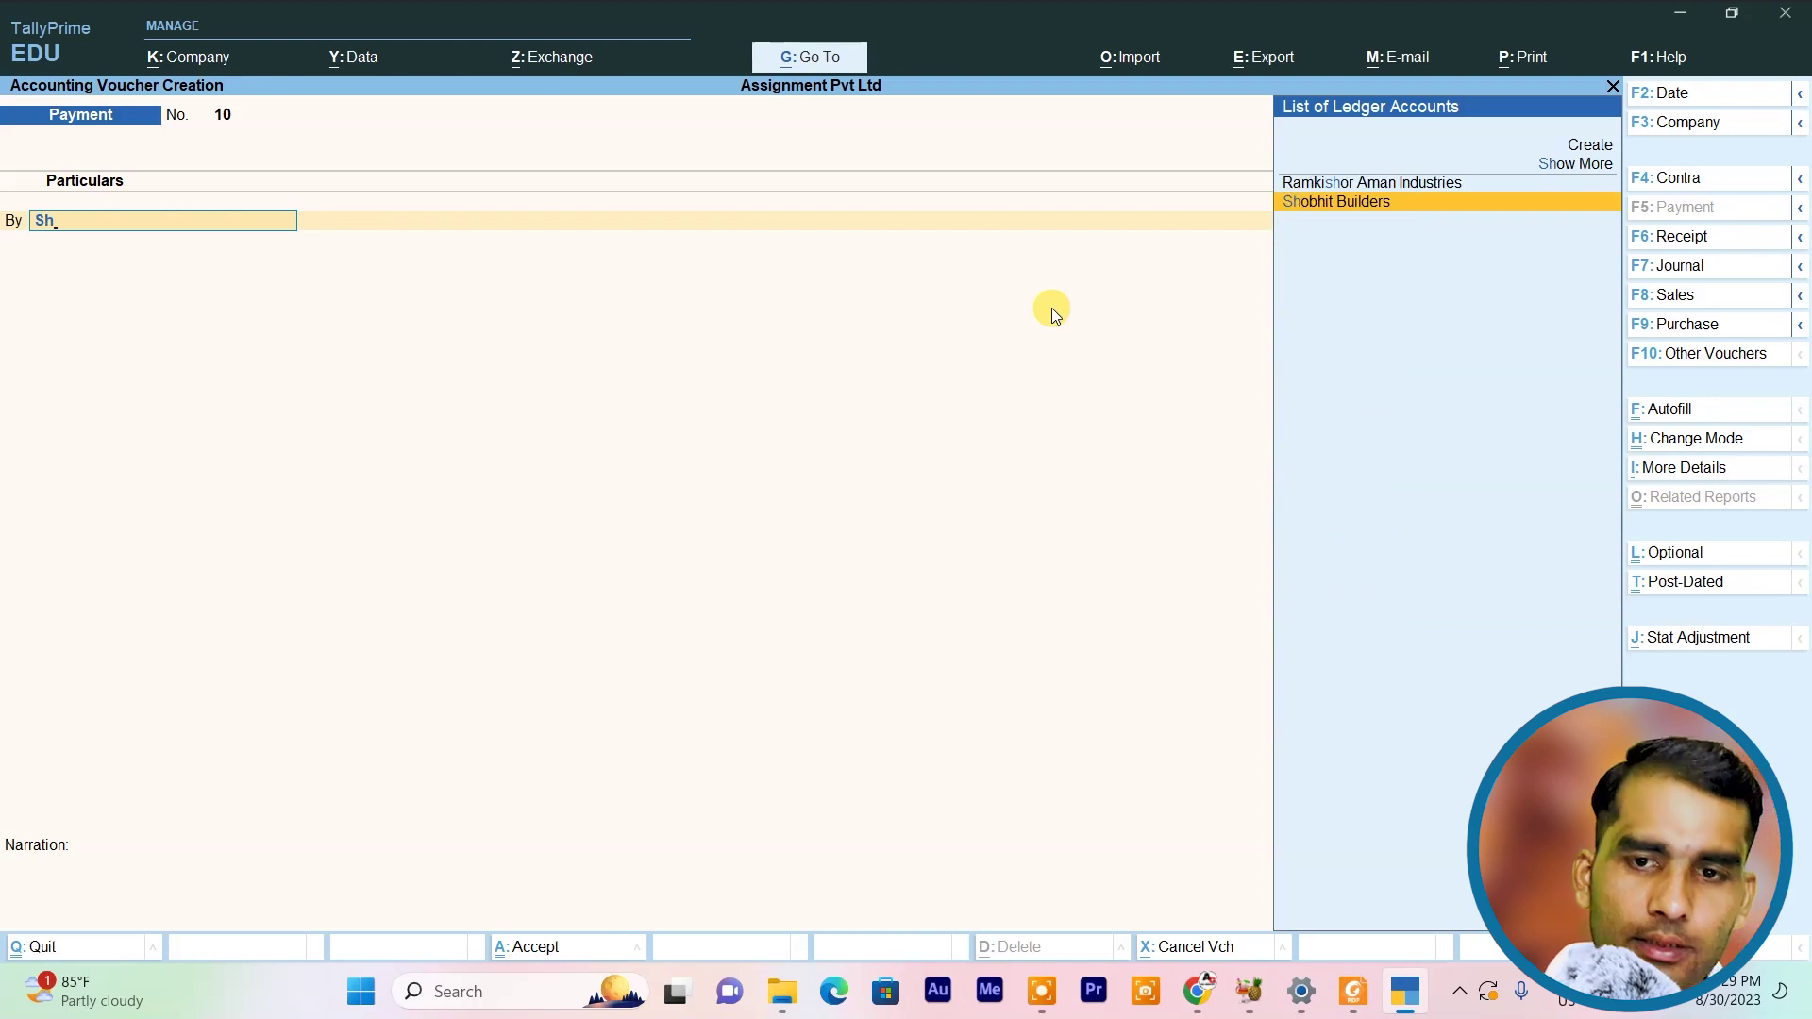
pyautogui.press('Return')
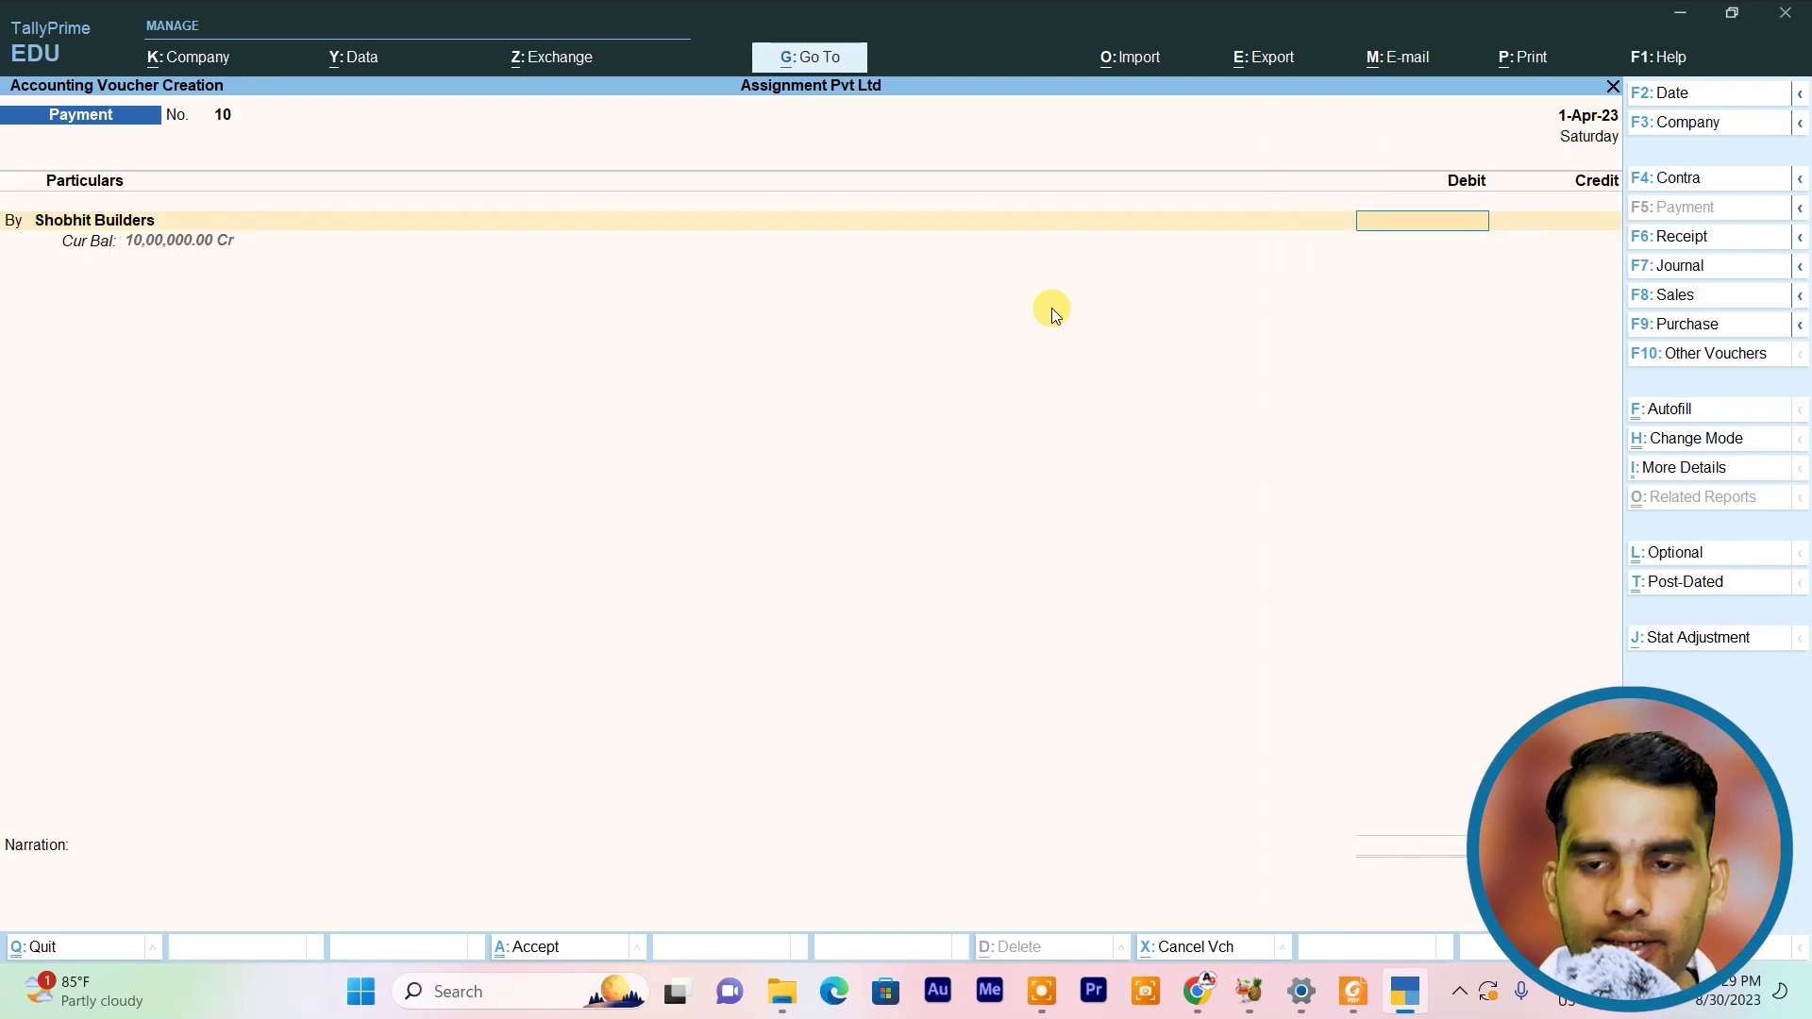
pyautogui.write('1000000')
pyautogui.press('Return')
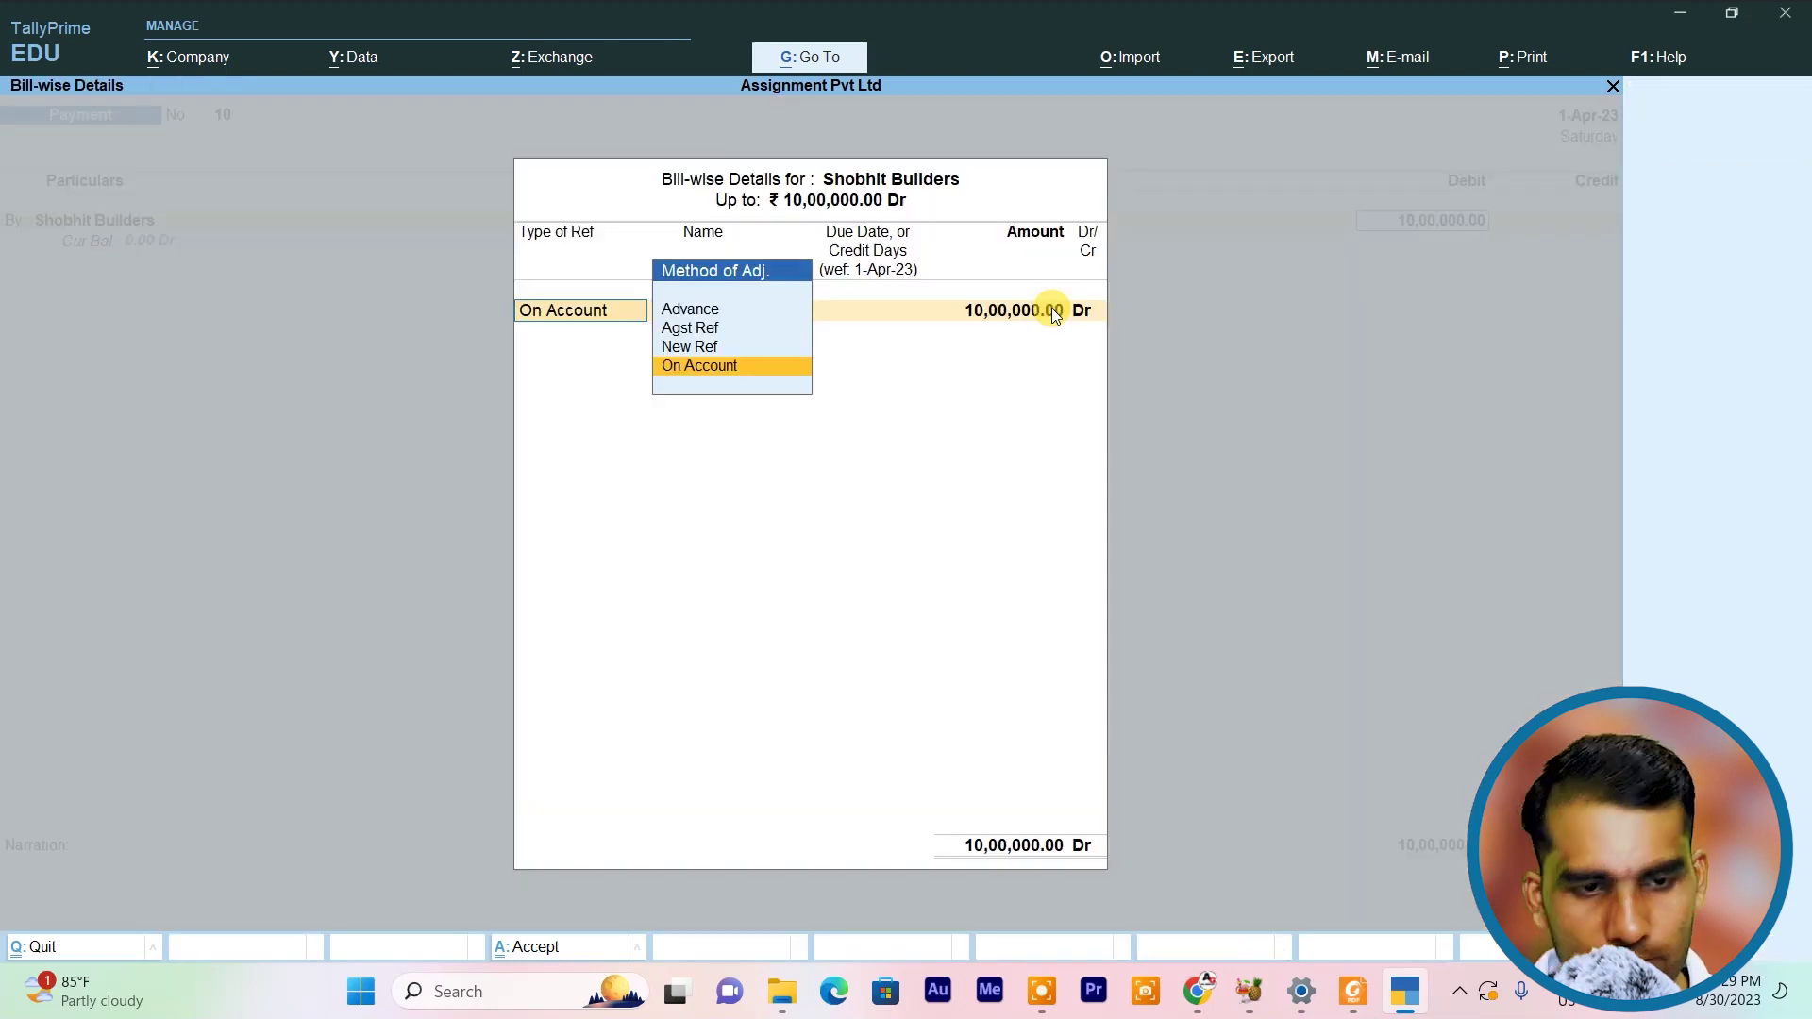
pyautogui.press('Return')
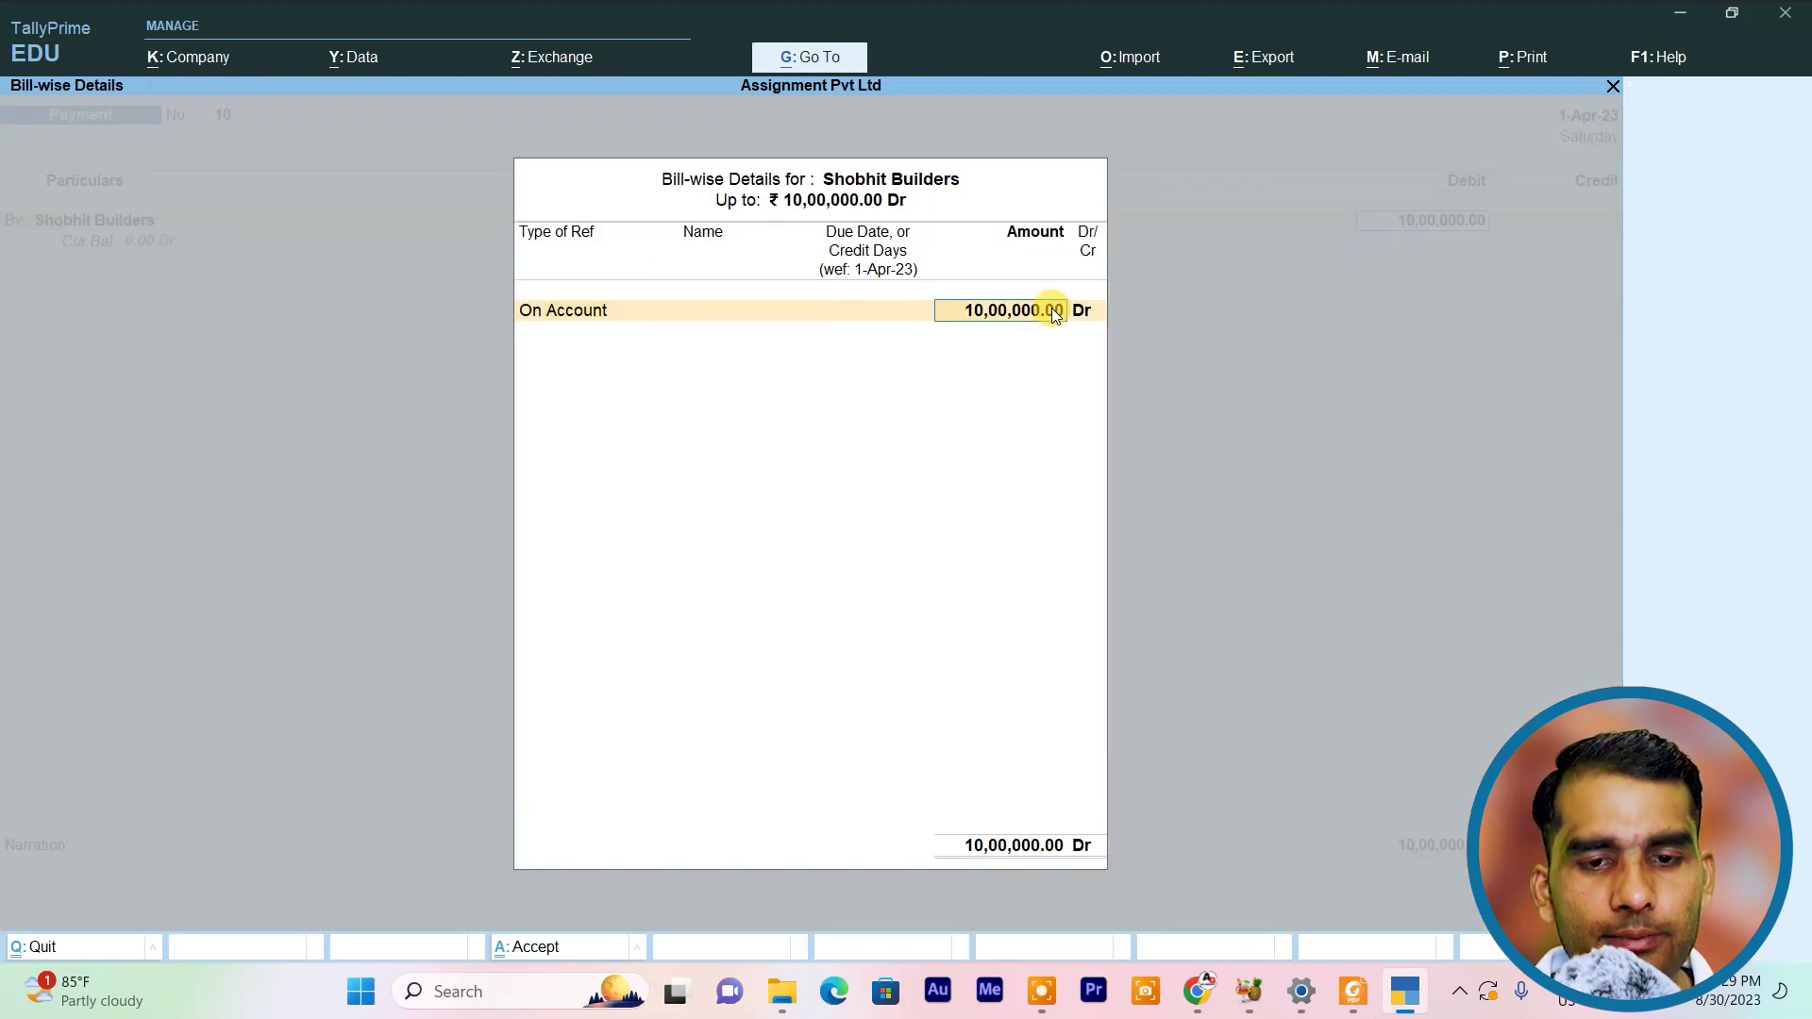
pyautogui.press('Return')
pyautogui.press('Return')
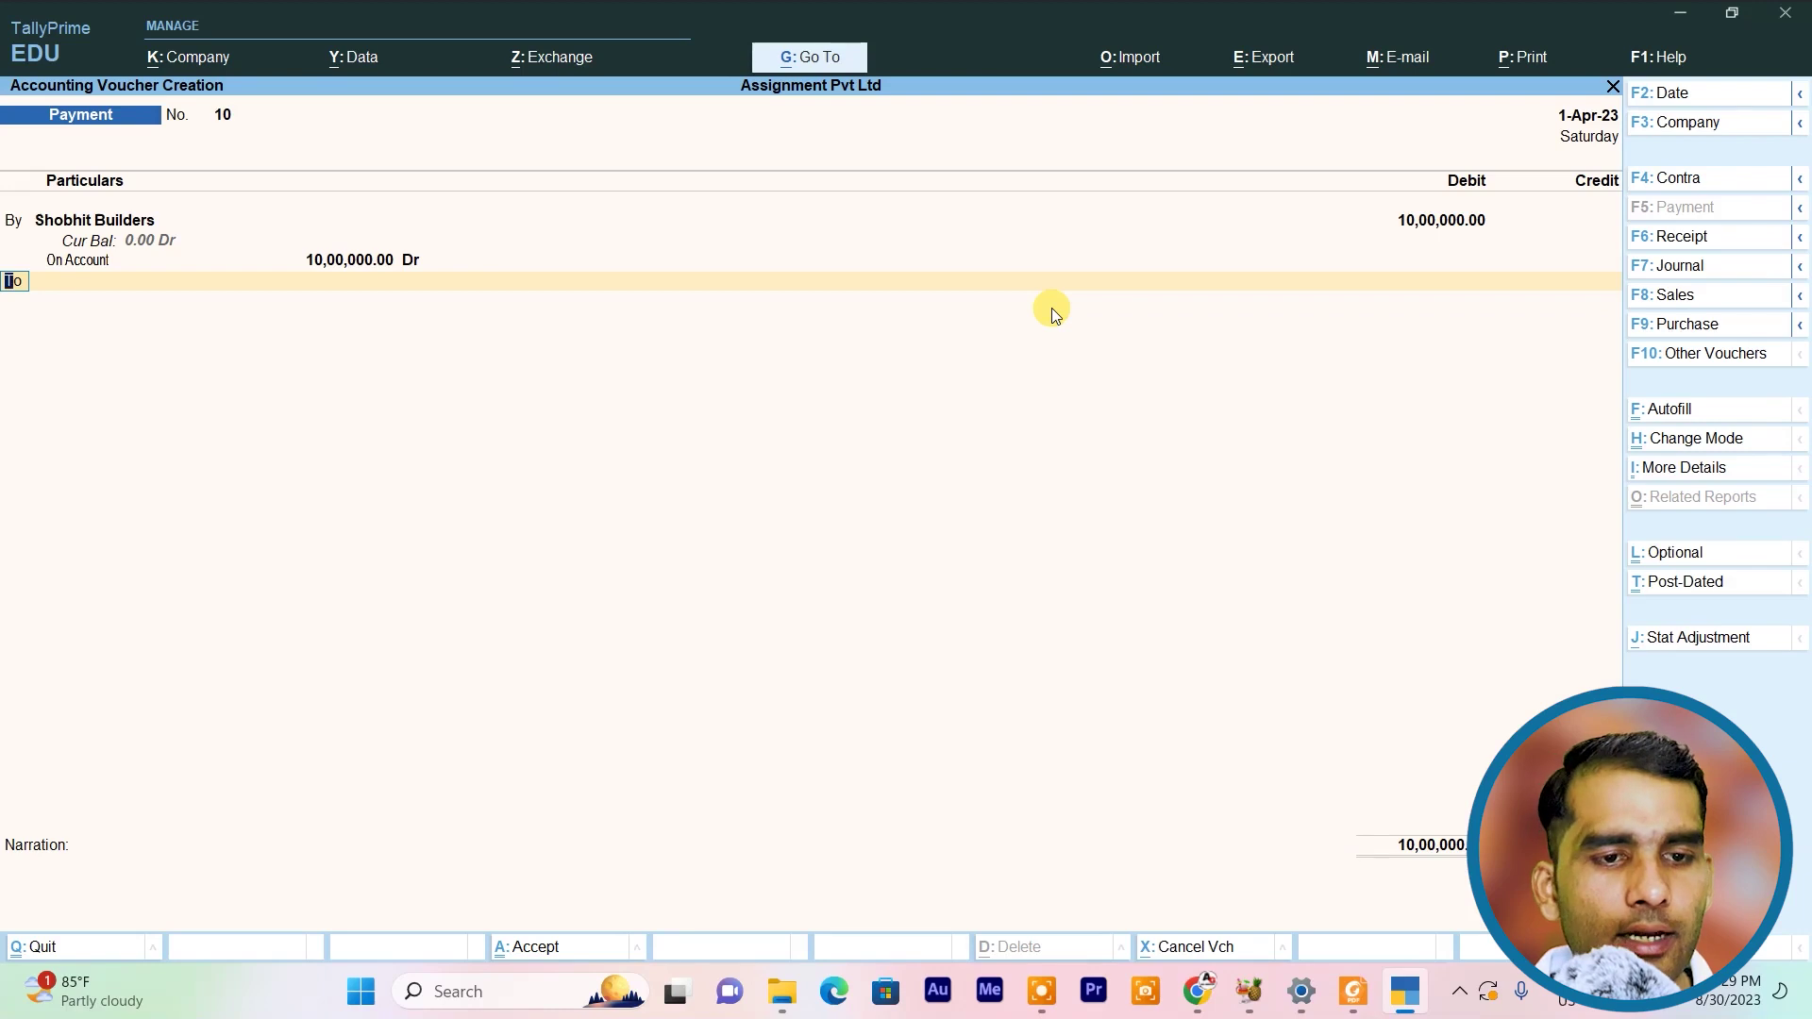
# Make the second payment line a debit and create the ledger Hdfc under Bank Accounts for it
pyautogui.write('b')
pyautogui.press('Return')
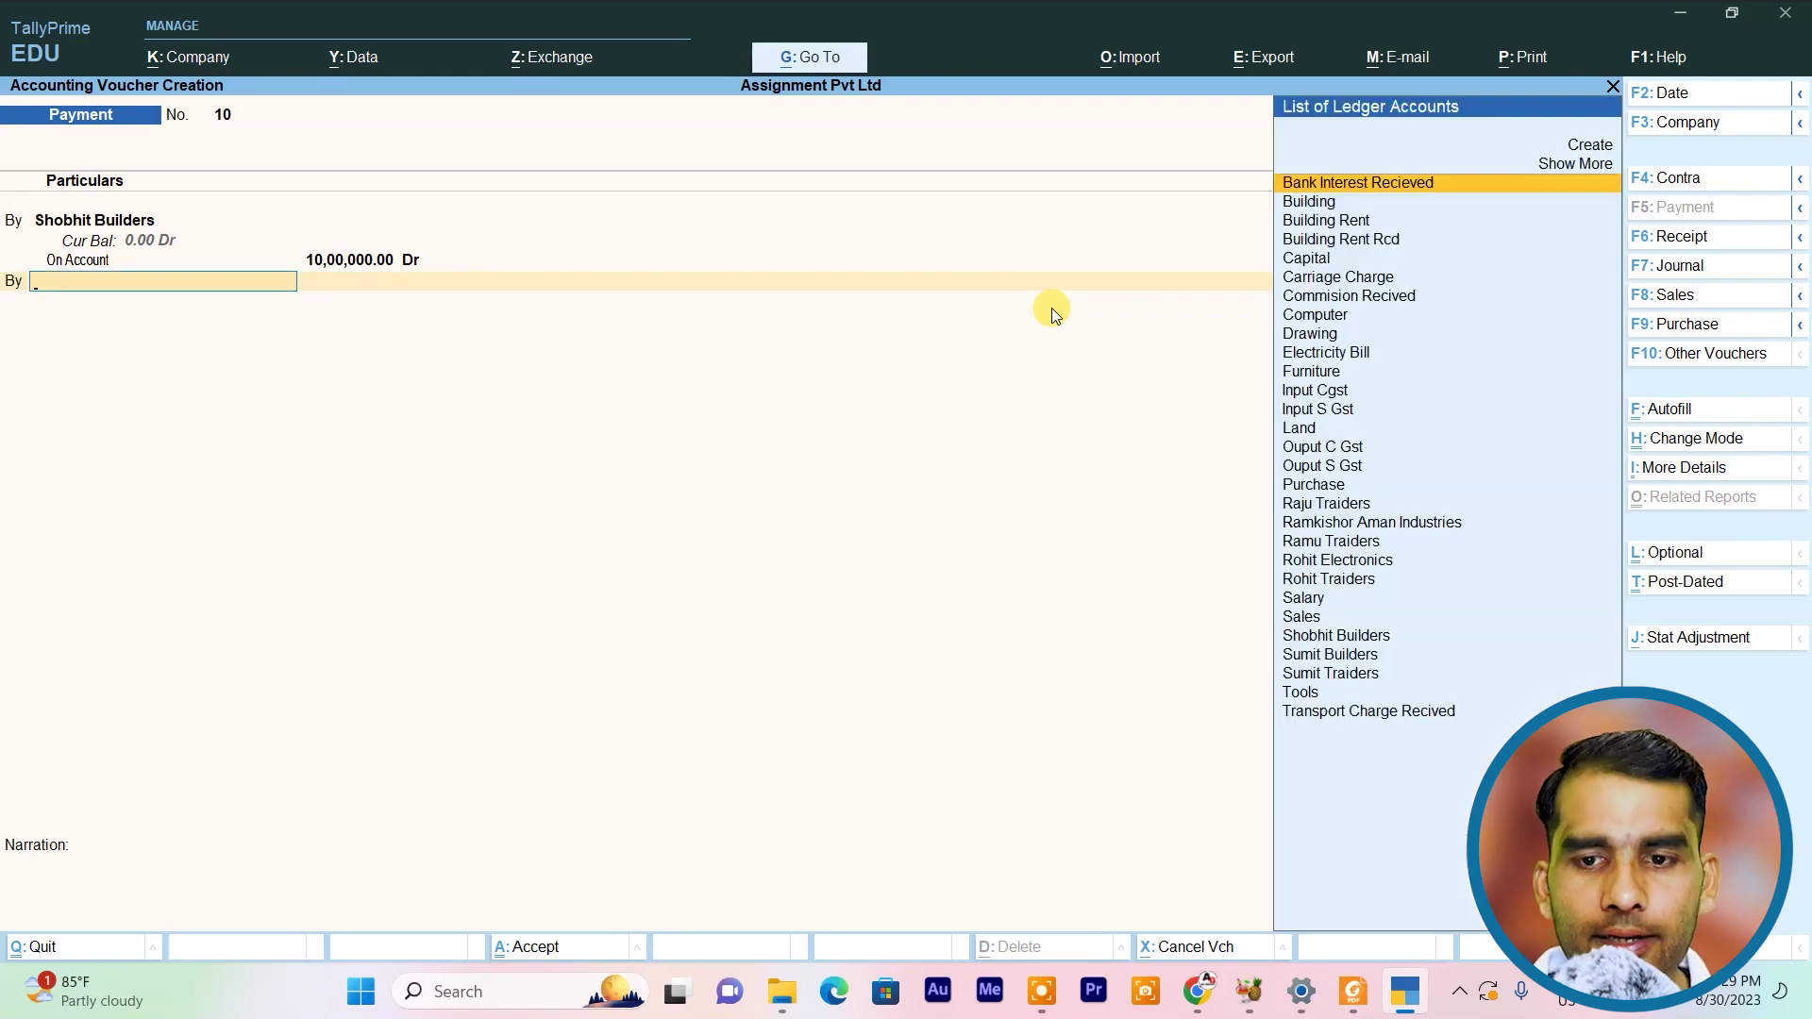
pyautogui.write('H')
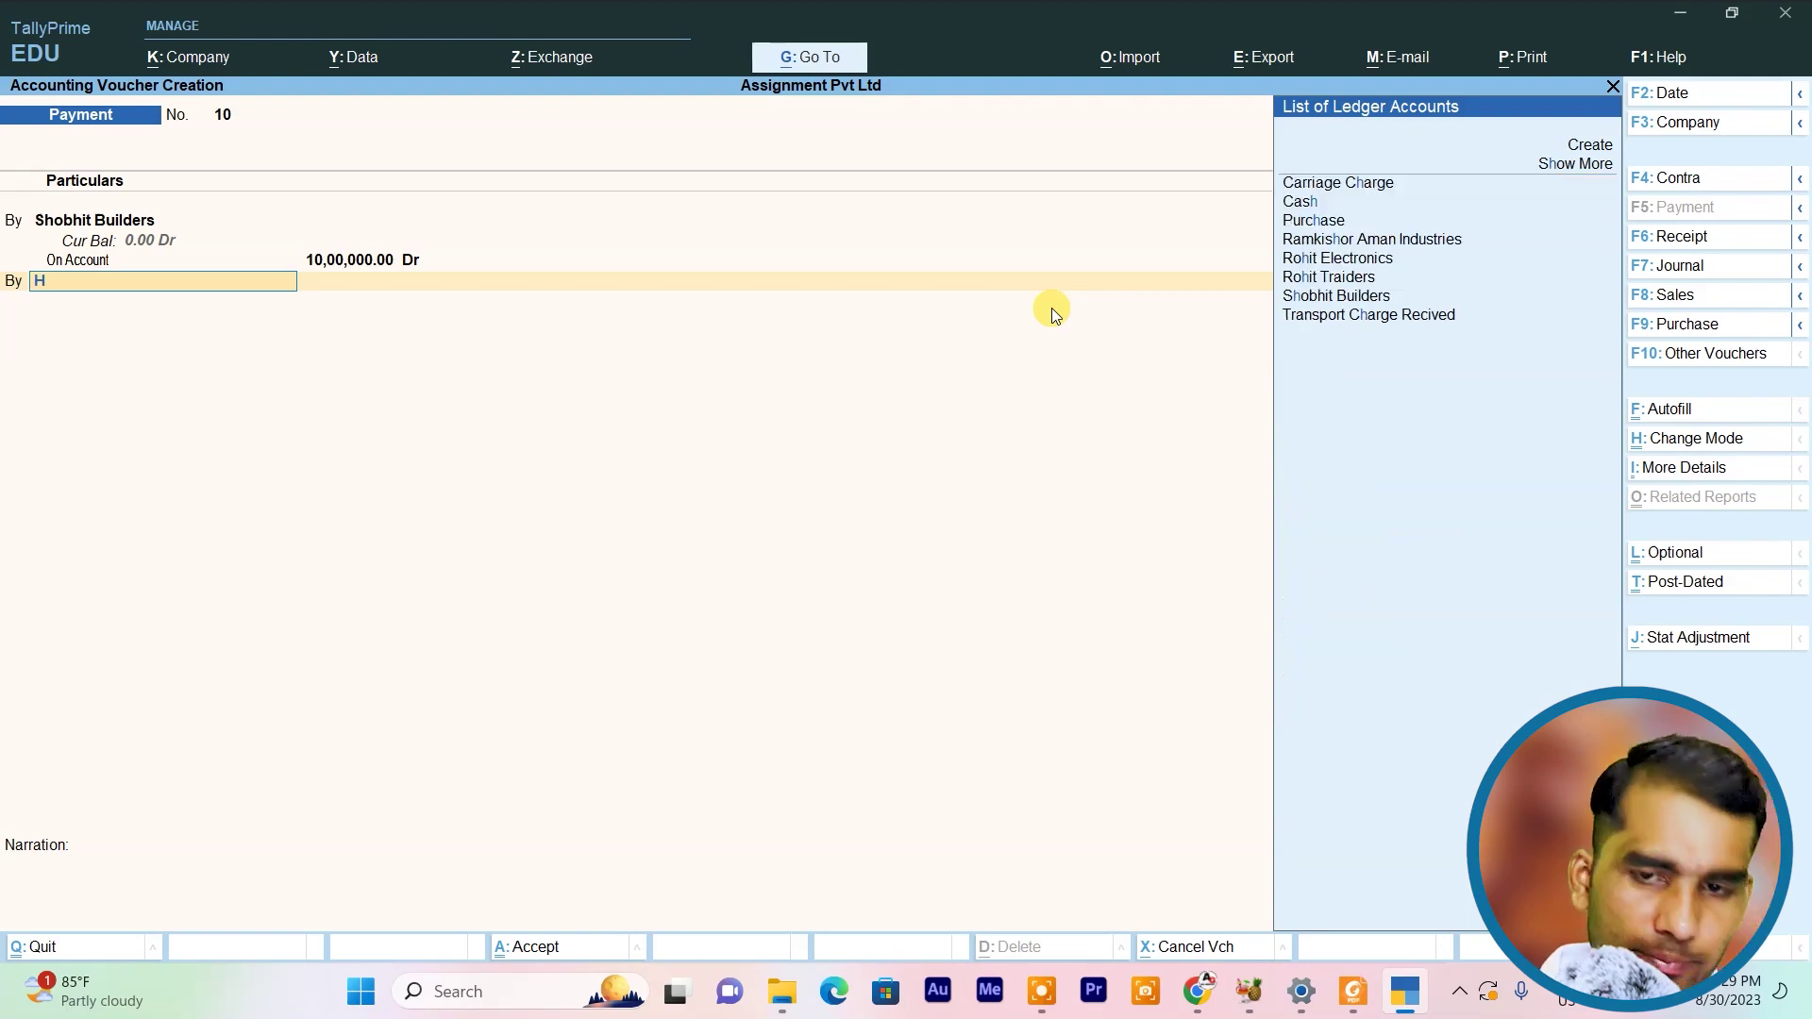
pyautogui.press('Up')
pyautogui.press('Up')
pyautogui.press('Up')
pyautogui.press('Up')
pyautogui.press('Up')
pyautogui.press('Up')
pyautogui.press('Up')
pyautogui.press('Up')
pyautogui.press('Up')
pyautogui.press('Up')
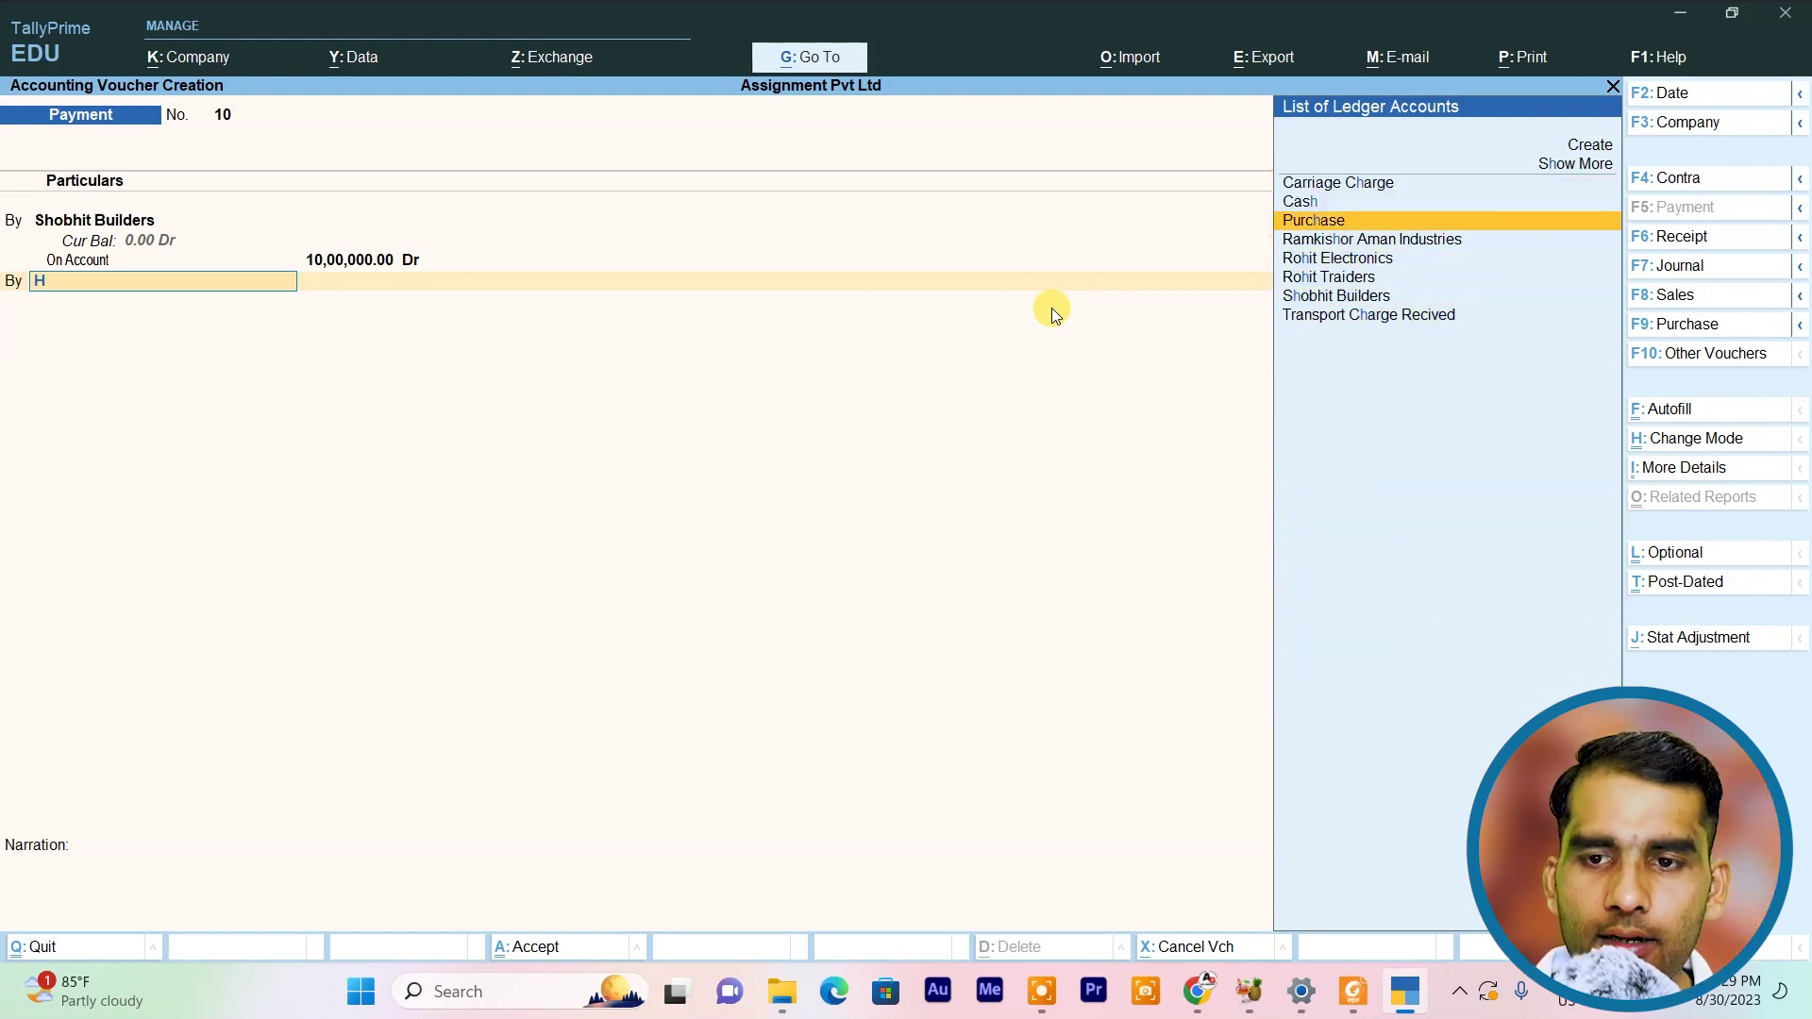
pyautogui.press('Return')
pyautogui.write('Hdfc')
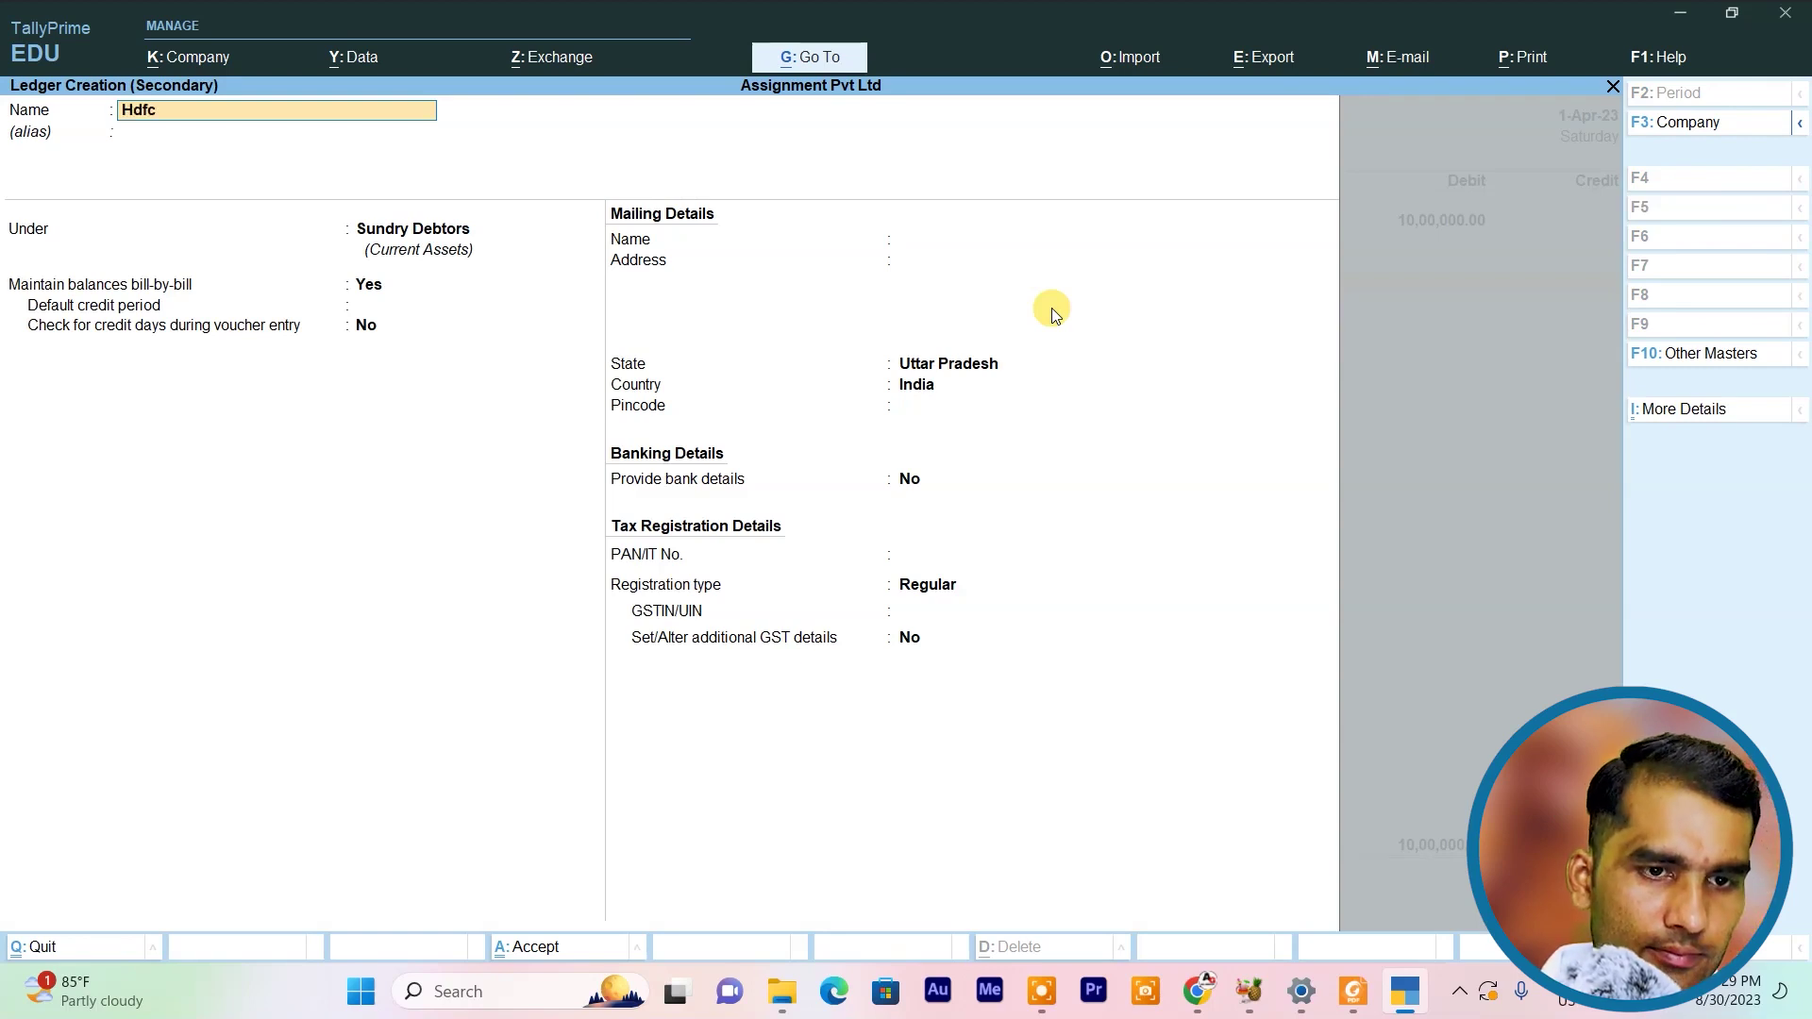
pyautogui.press('Return')
pyautogui.write('B')
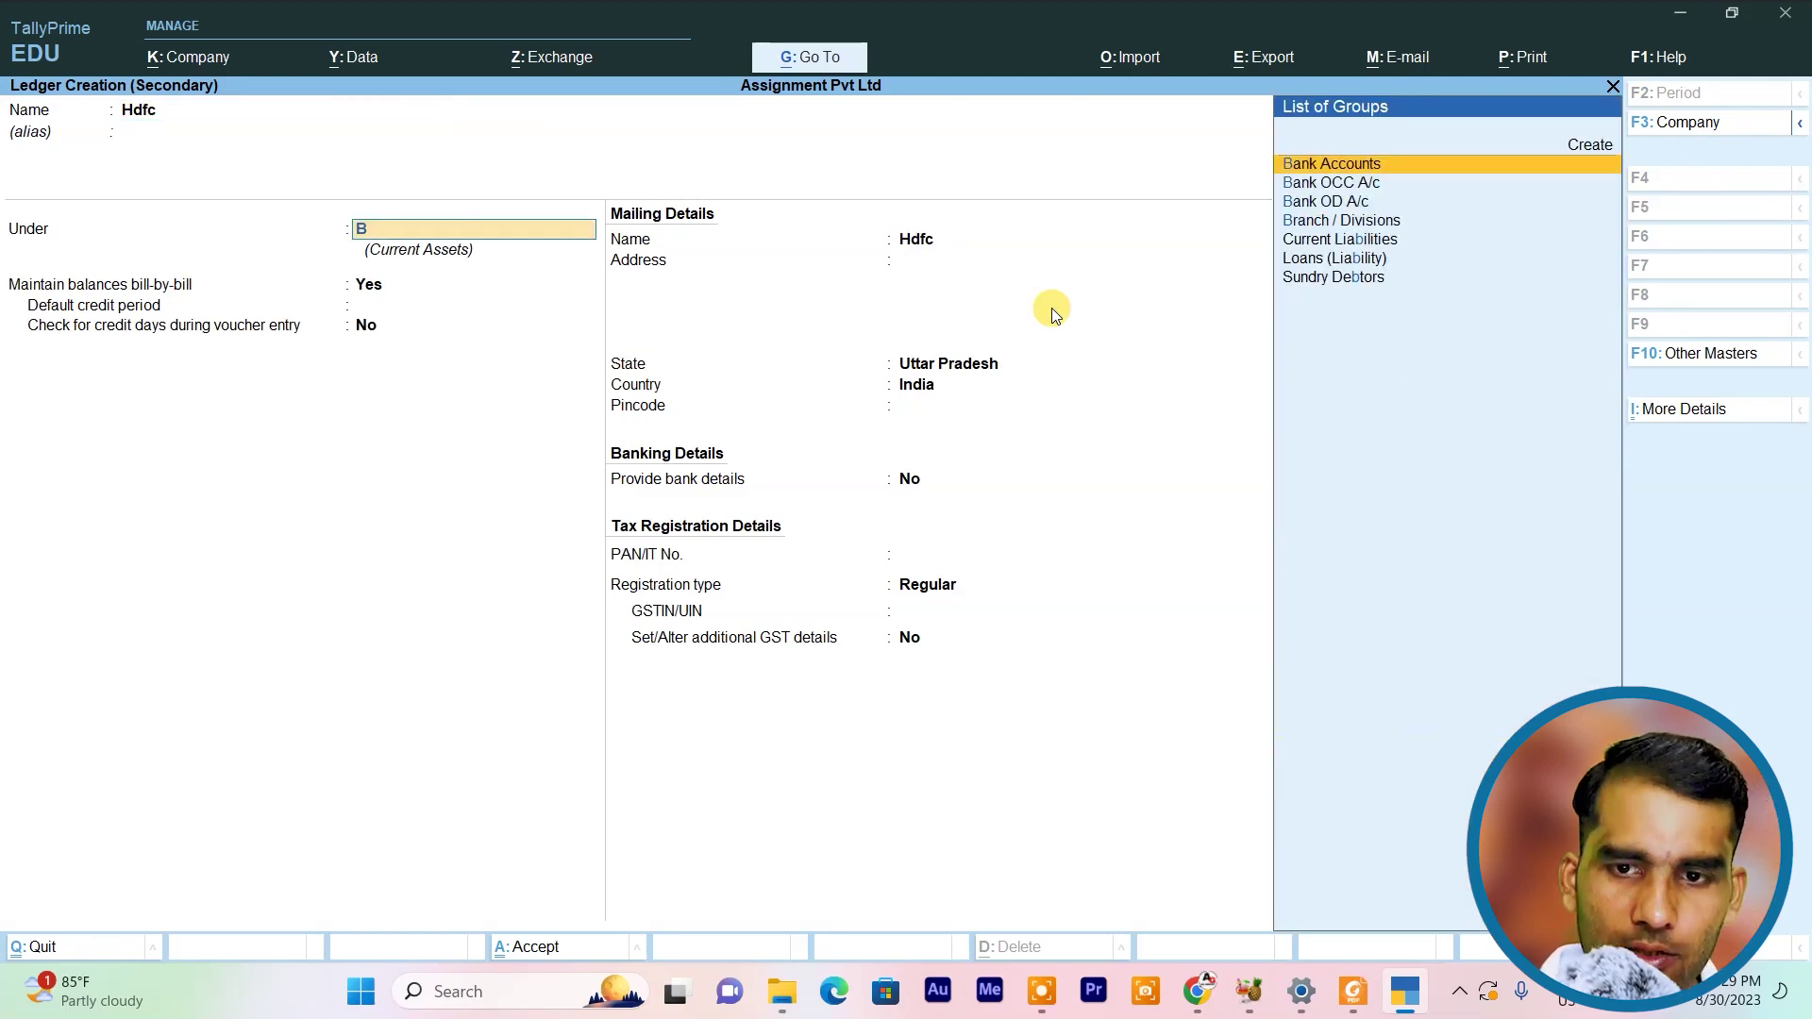
pyautogui.press('Return')
pyautogui.hotkey('ctrl', 'a')
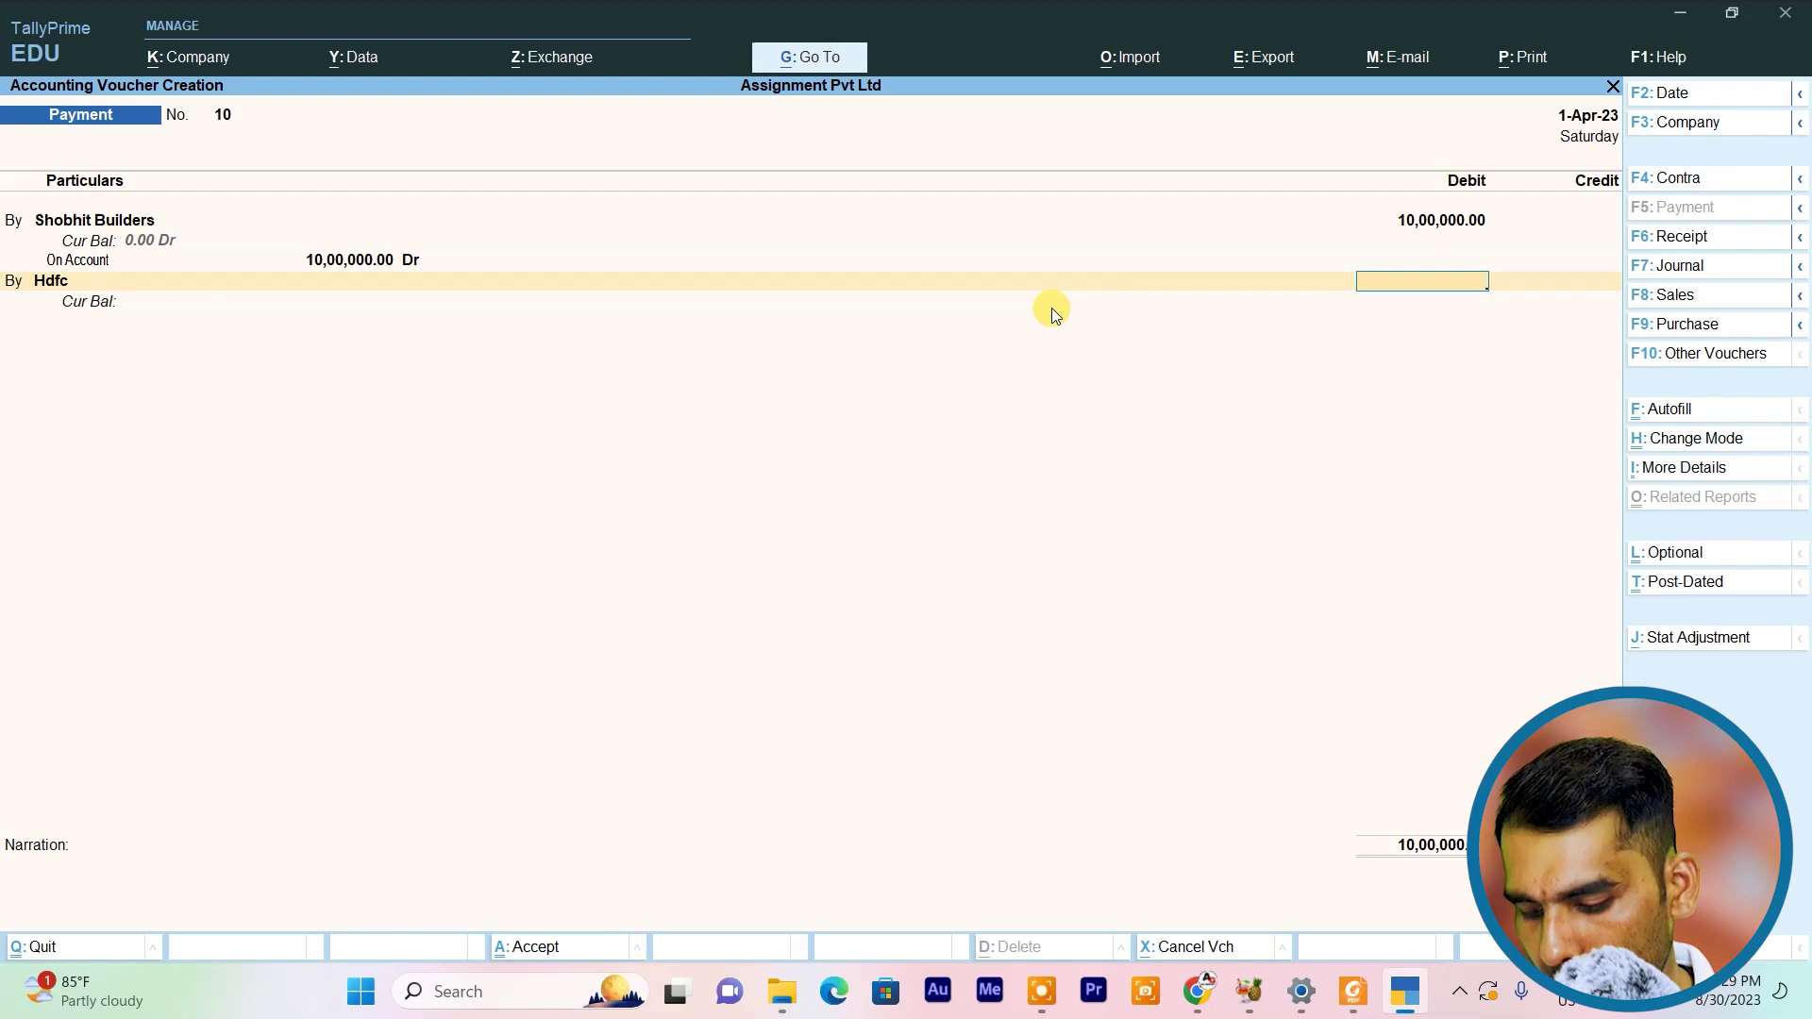
# Debit Hdfc with 2,00,000 in the payment voucher and start a credit line below it
pyautogui.write('2000020')
pyautogui.press('BackSpace')
pyautogui.press('BackSpace')
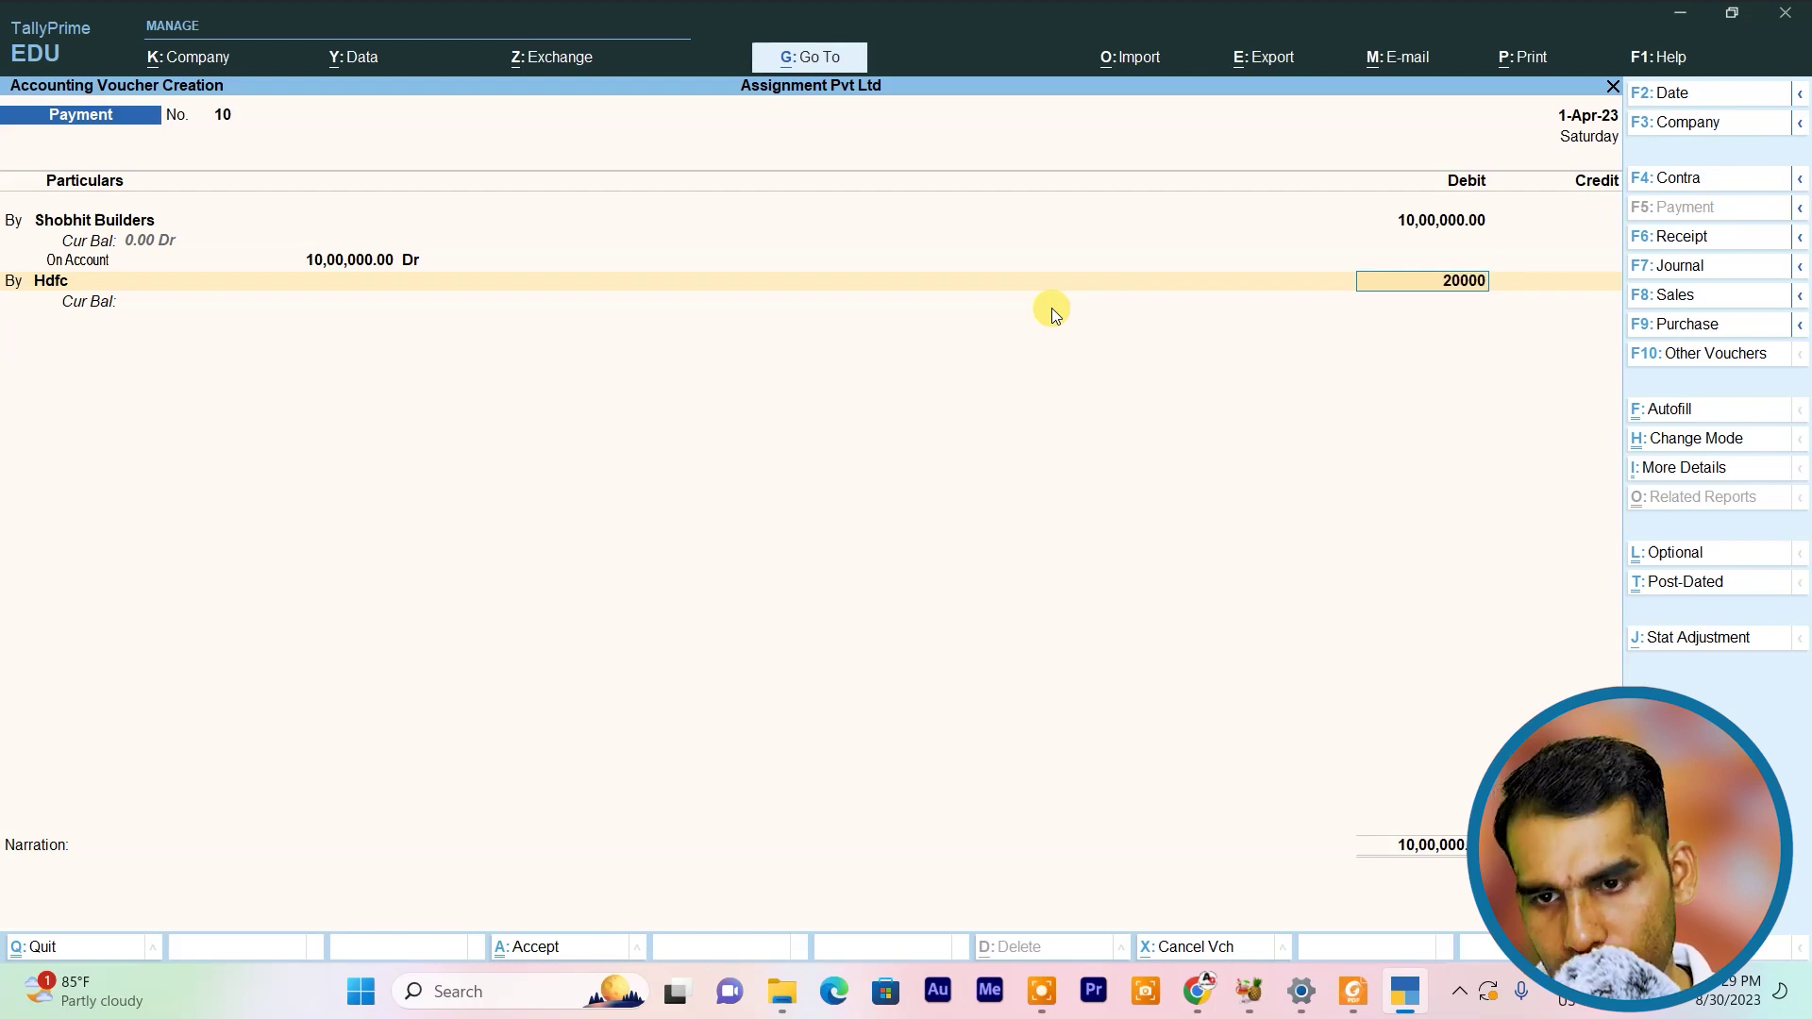
pyautogui.write('00,')
pyautogui.write('00')
pyautogui.press('Return')
pyautogui.press('Return')
pyautogui.press('Return')
pyautogui.press('Return')
pyautogui.press('Return')
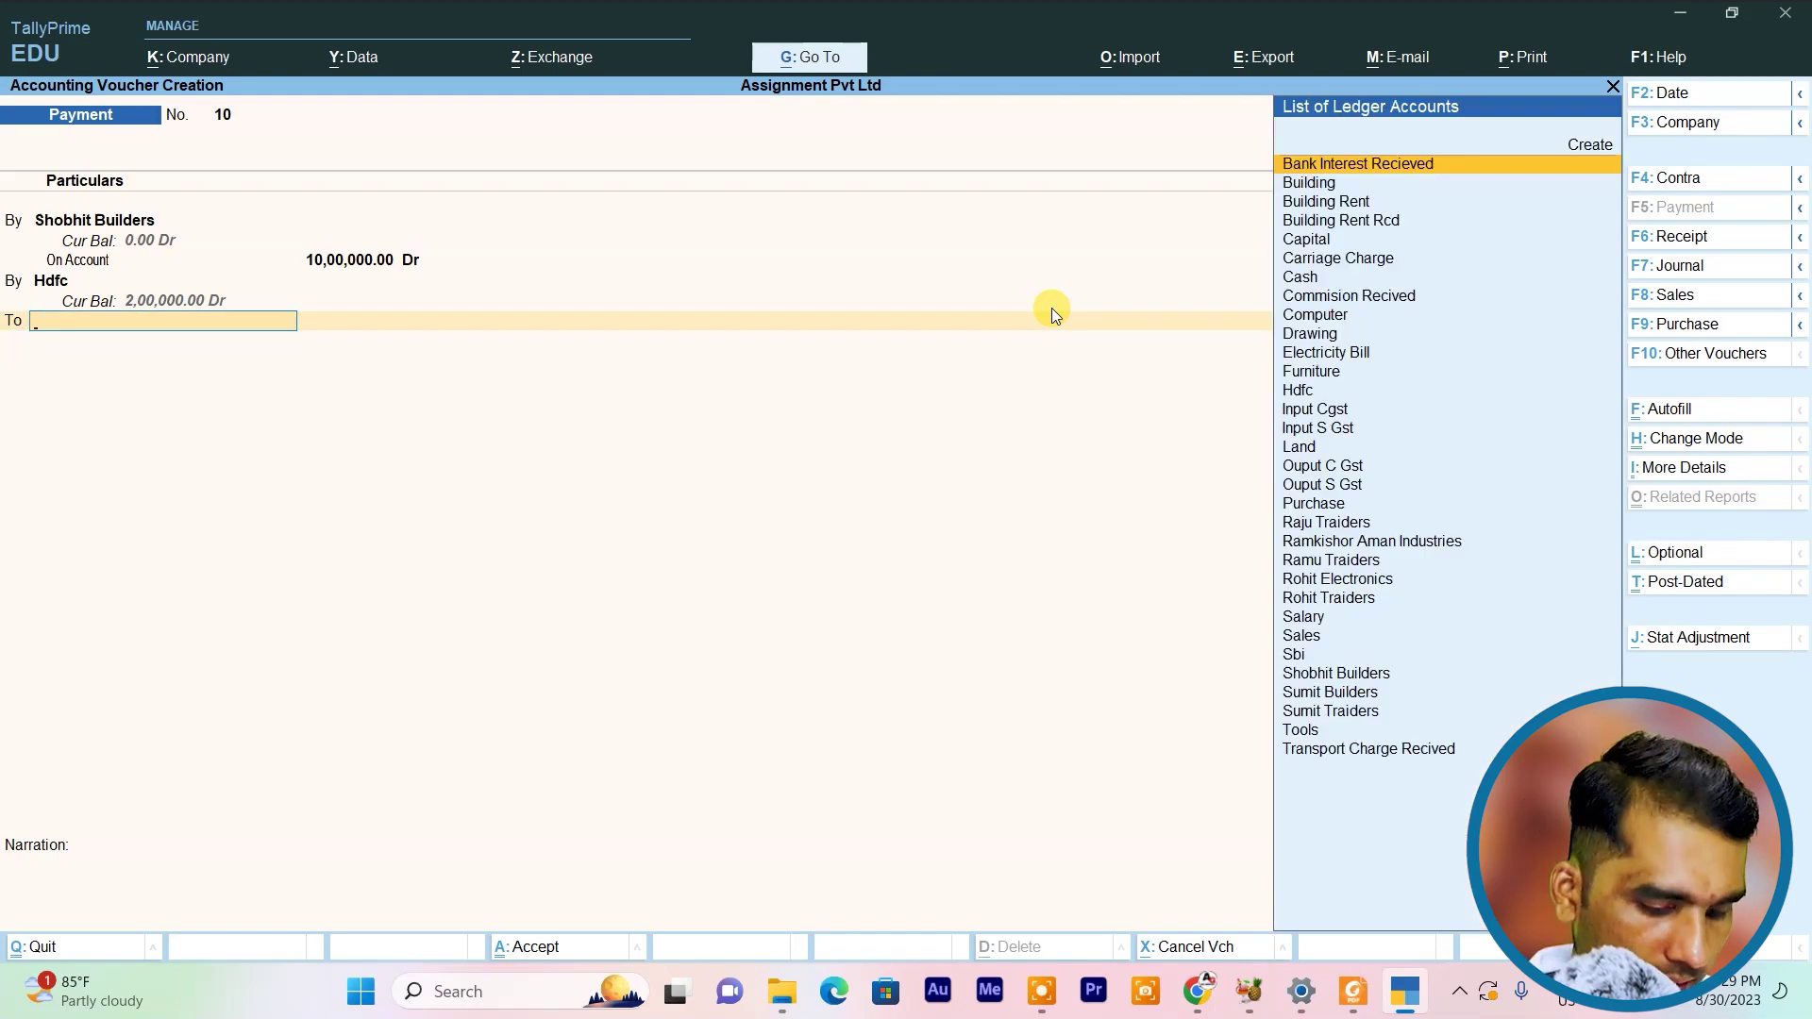
# Credit Cash with 12,00,000 and save the payment voucher
pyautogui.write('Cas')
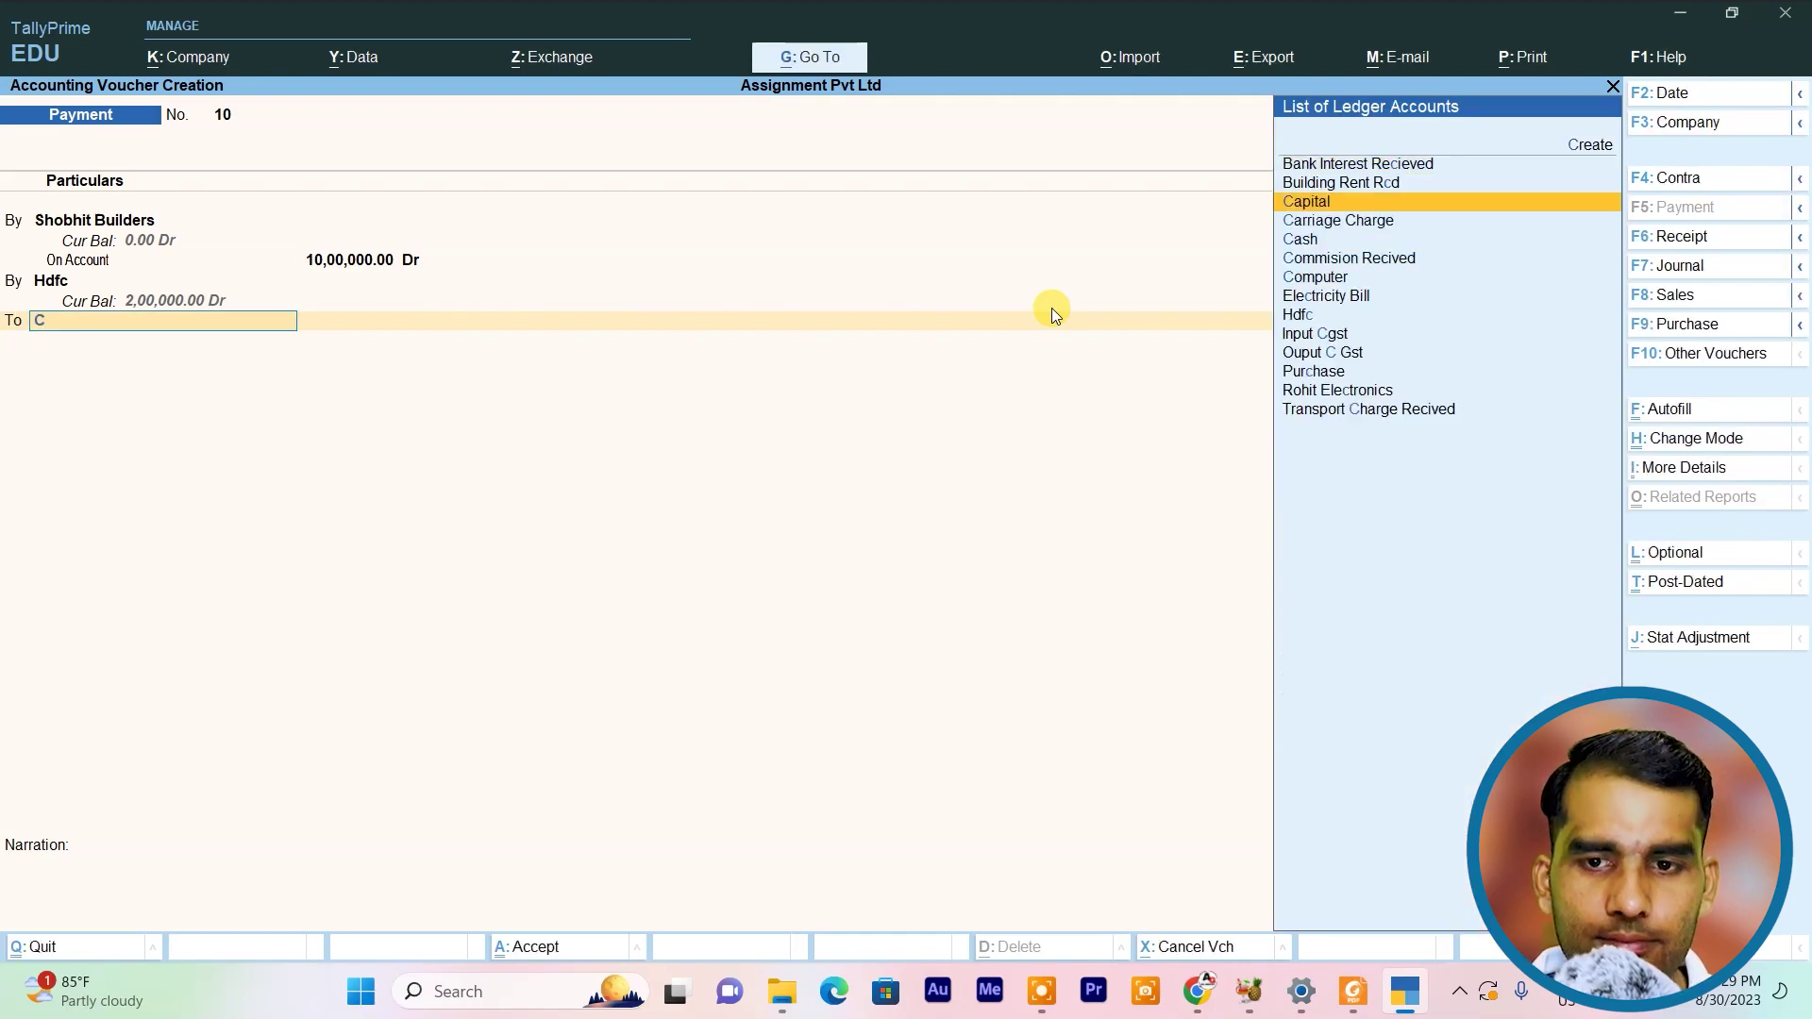
pyautogui.press('Return')
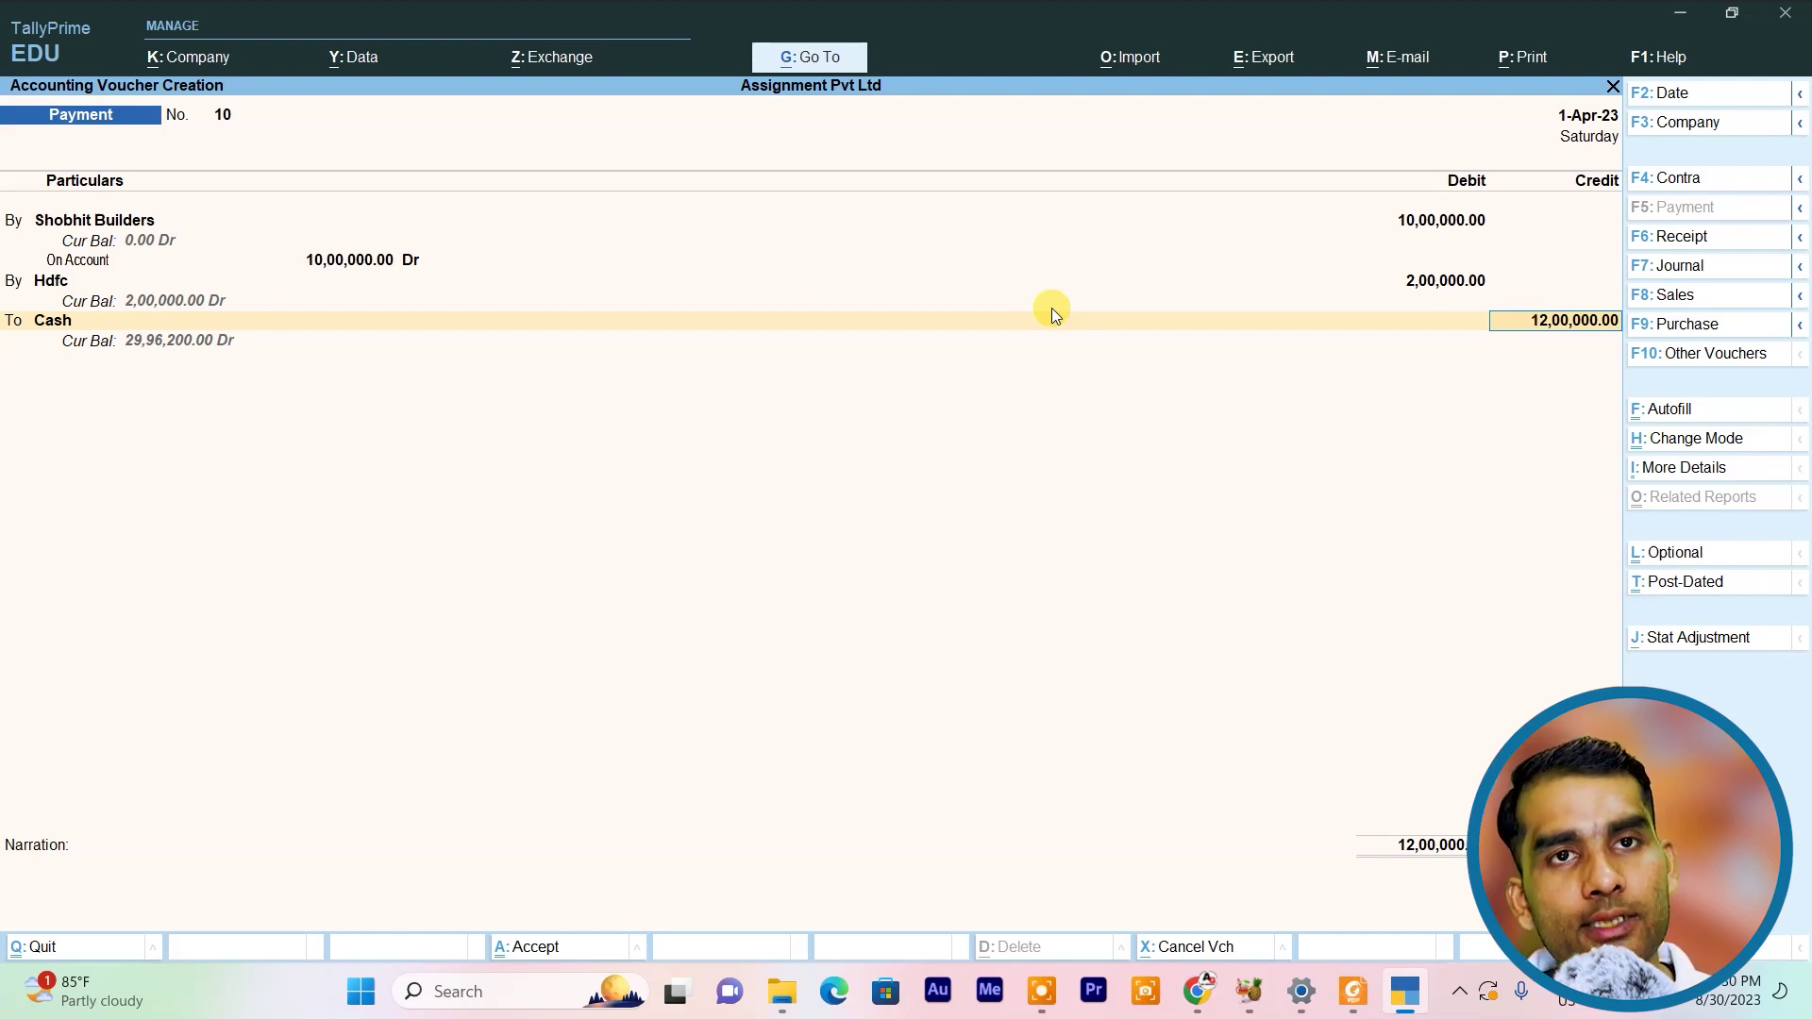
pyautogui.hotkey('ctrl', 'a')
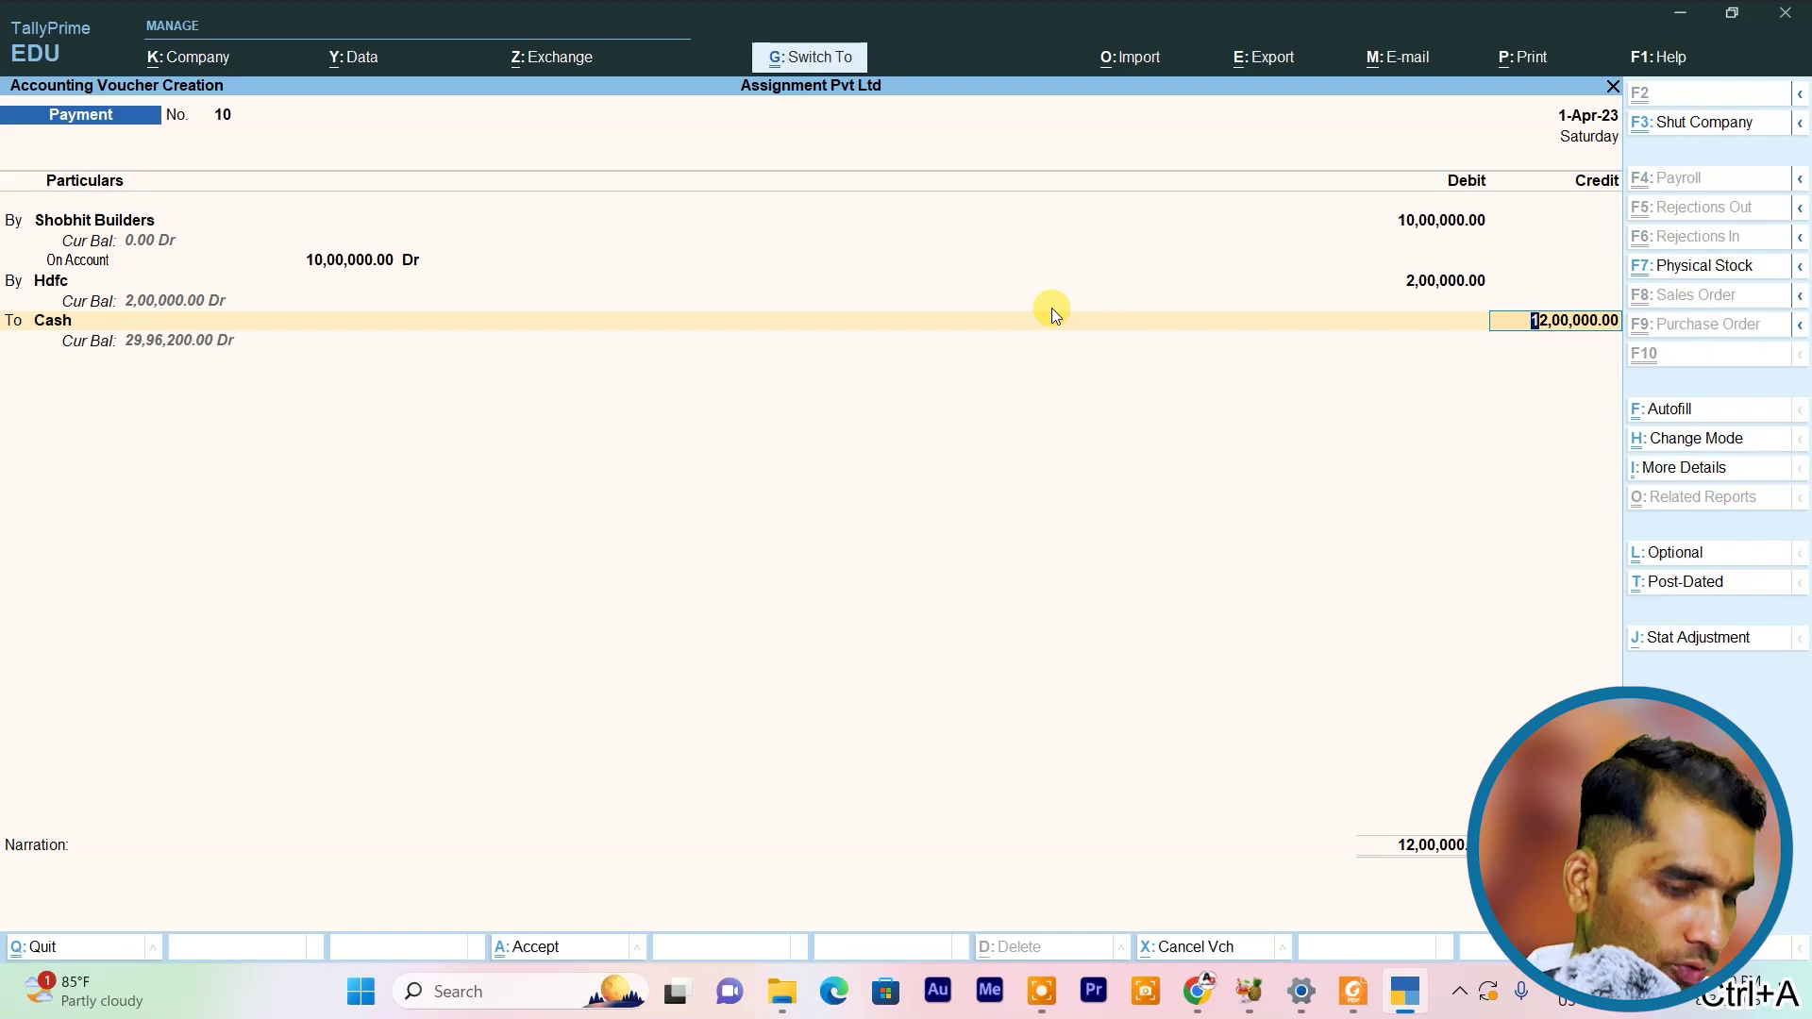
# Switch to the practice-set PDF and read transaction 19 about the cement and wall putti purchases
pyautogui.hotkey('alt', 'Tab')
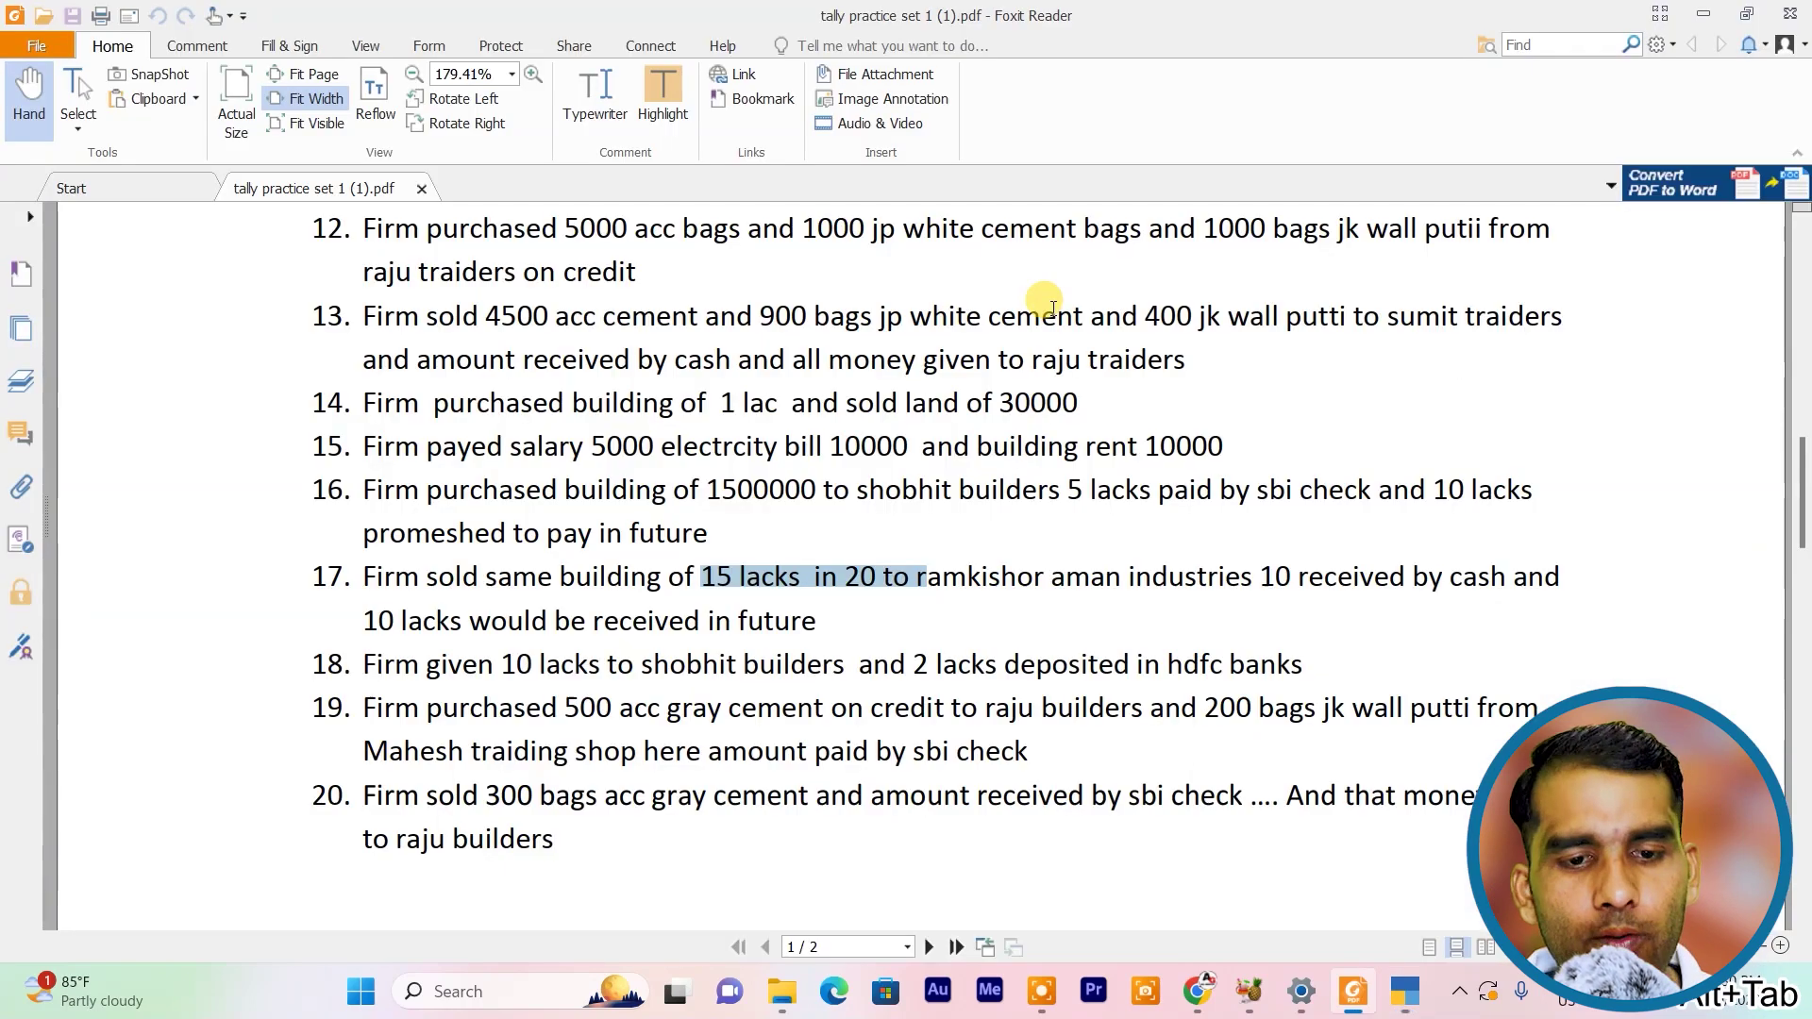
pyautogui.scroll(-1, 809, 476)
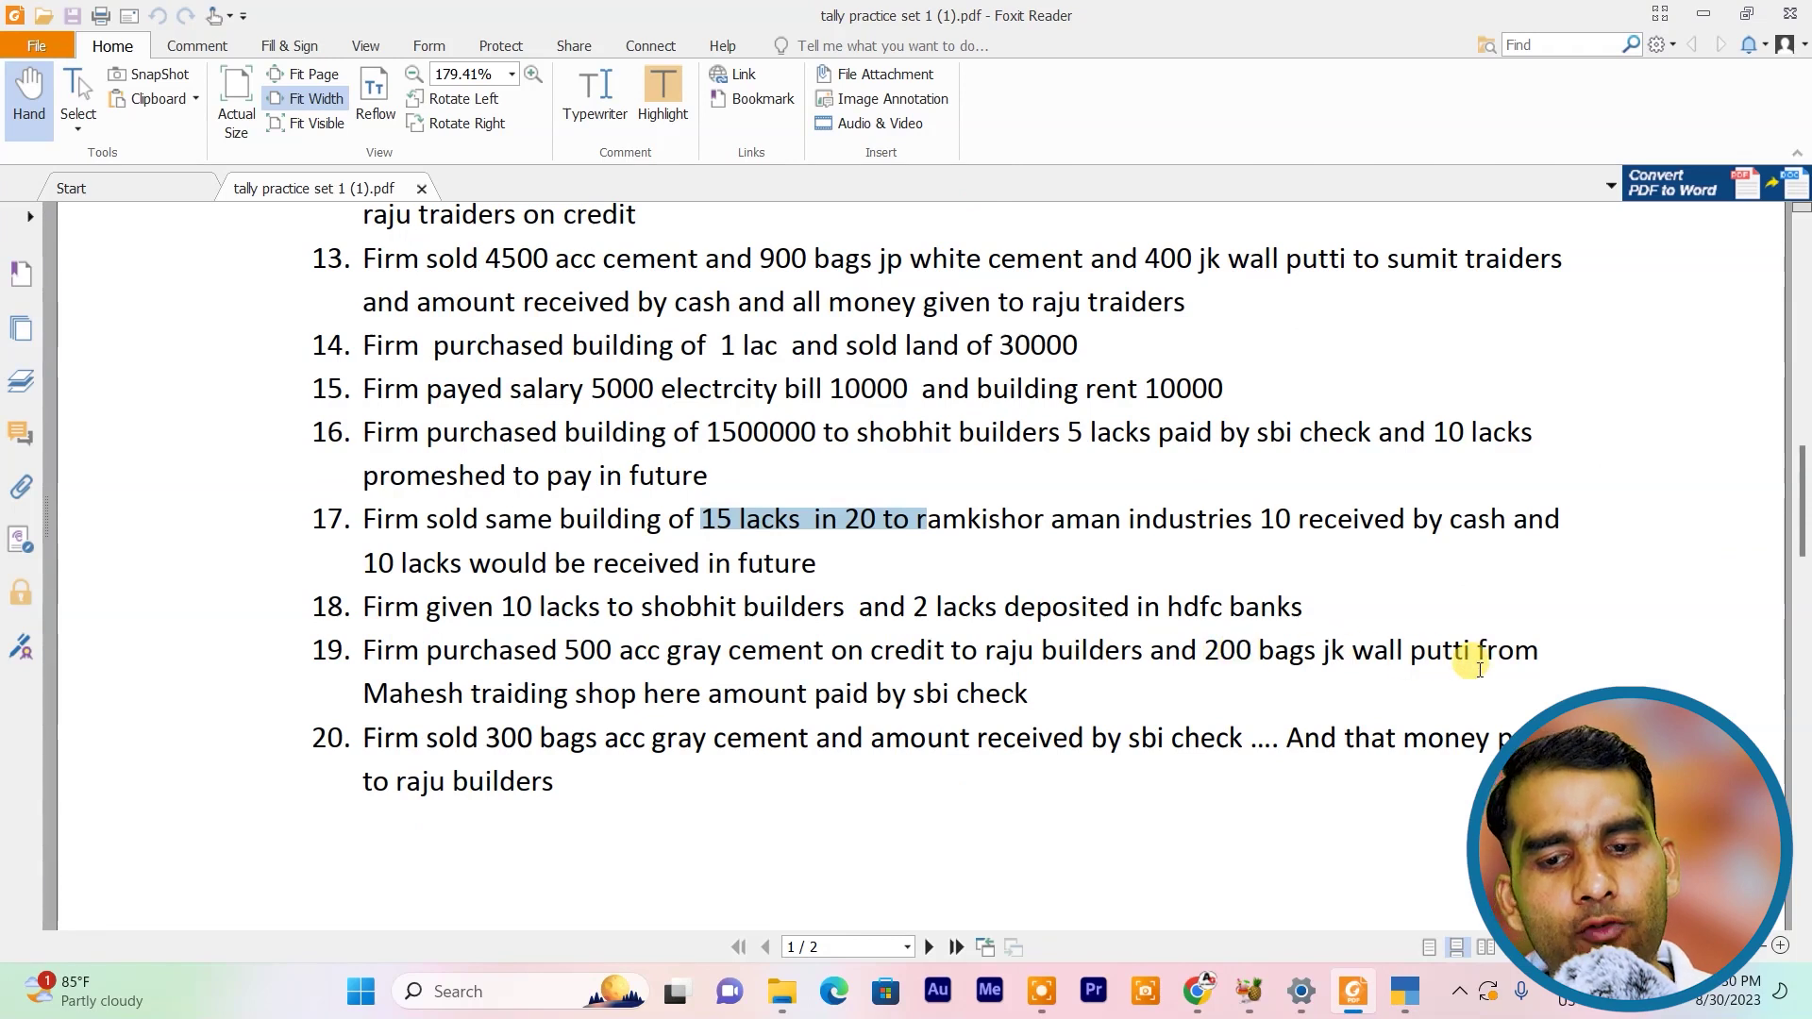
pyautogui.click(837, 698)
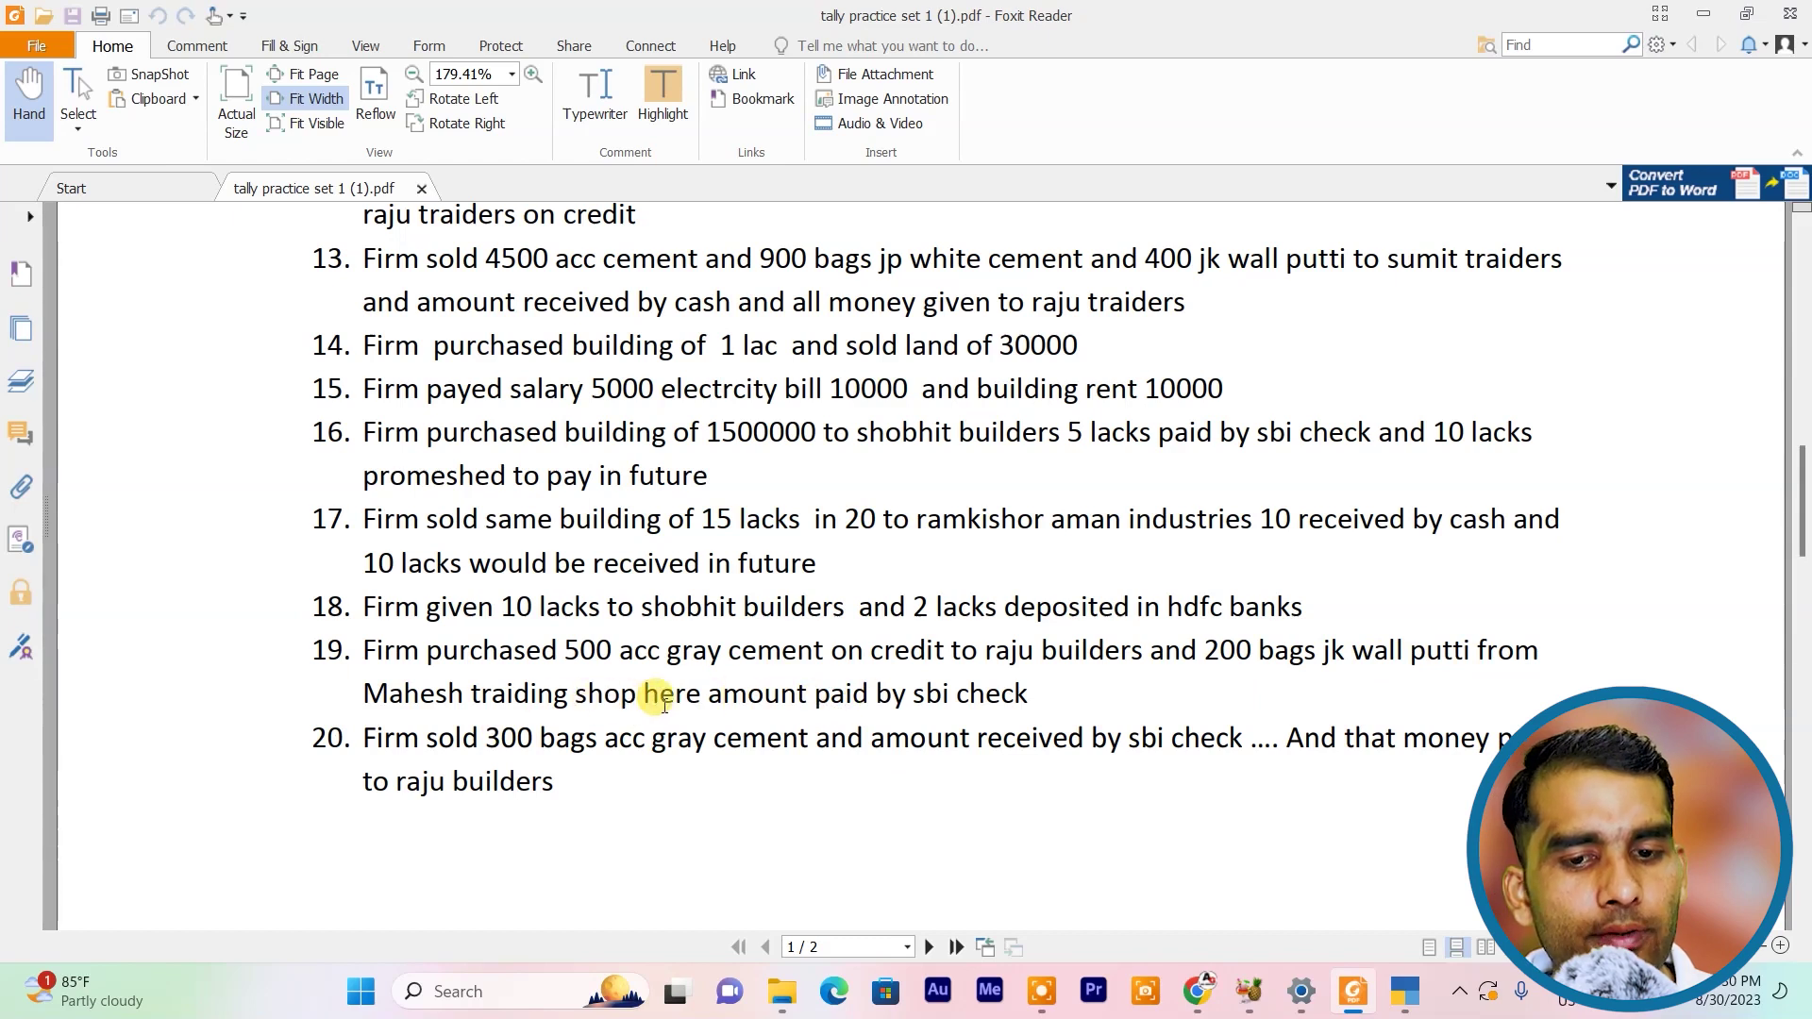
pyautogui.moveTo(1027, 695); pyautogui.dragTo(1208, 651)
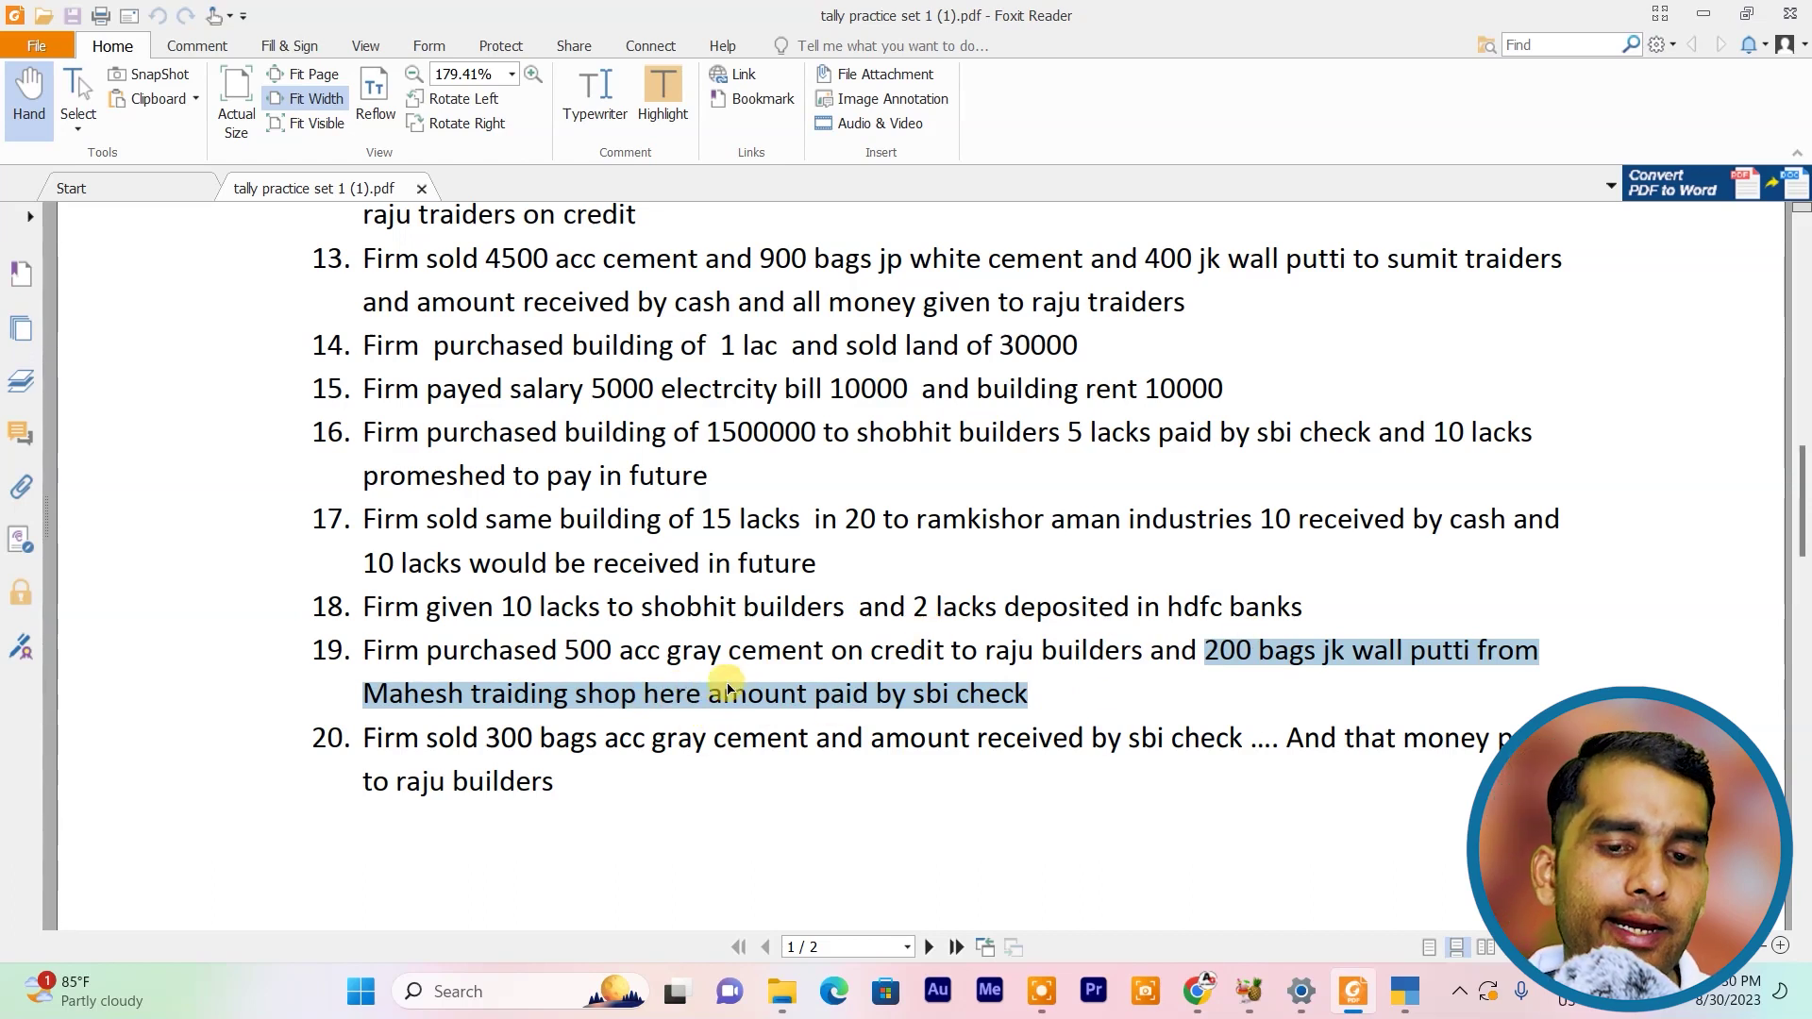
pyautogui.click(660, 657)
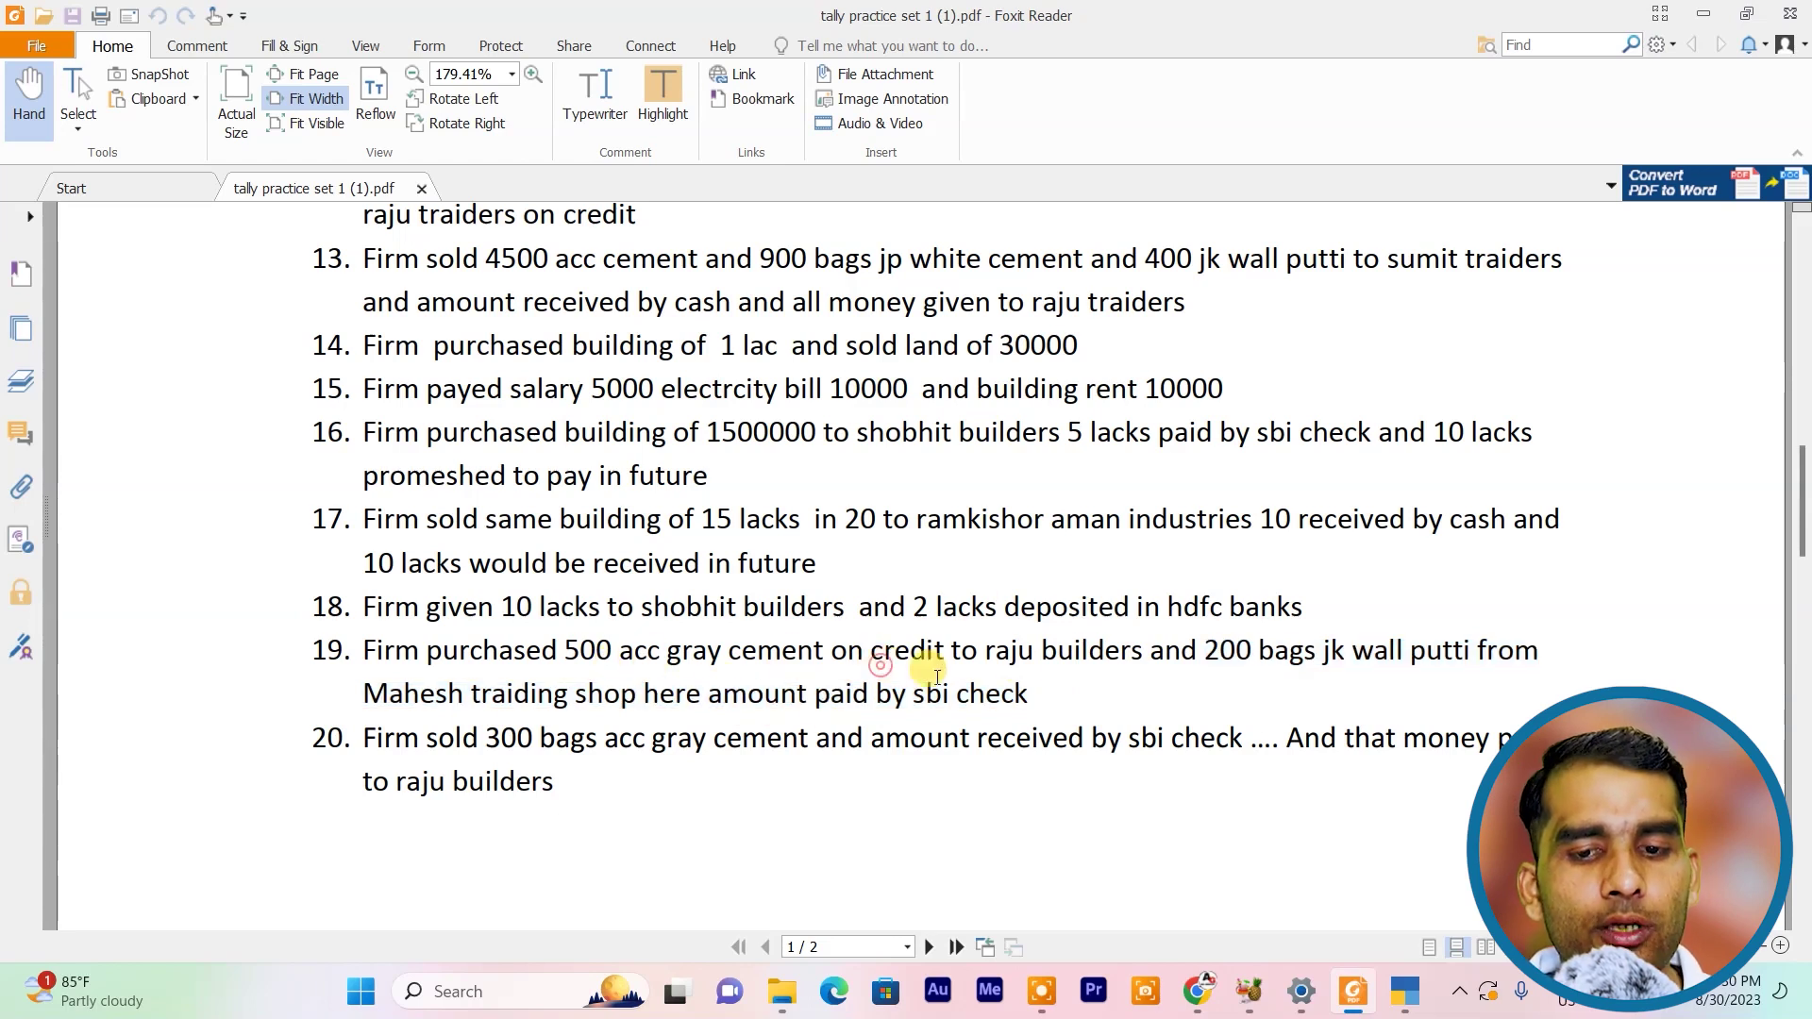
# Mark the Raju Builders part of transaction 19, then in TallyPrime start a purchase voucher with supplier invoice number 105 dated 1-Apr-23
pyautogui.moveTo(1144, 651); pyautogui.dragTo(375, 651)
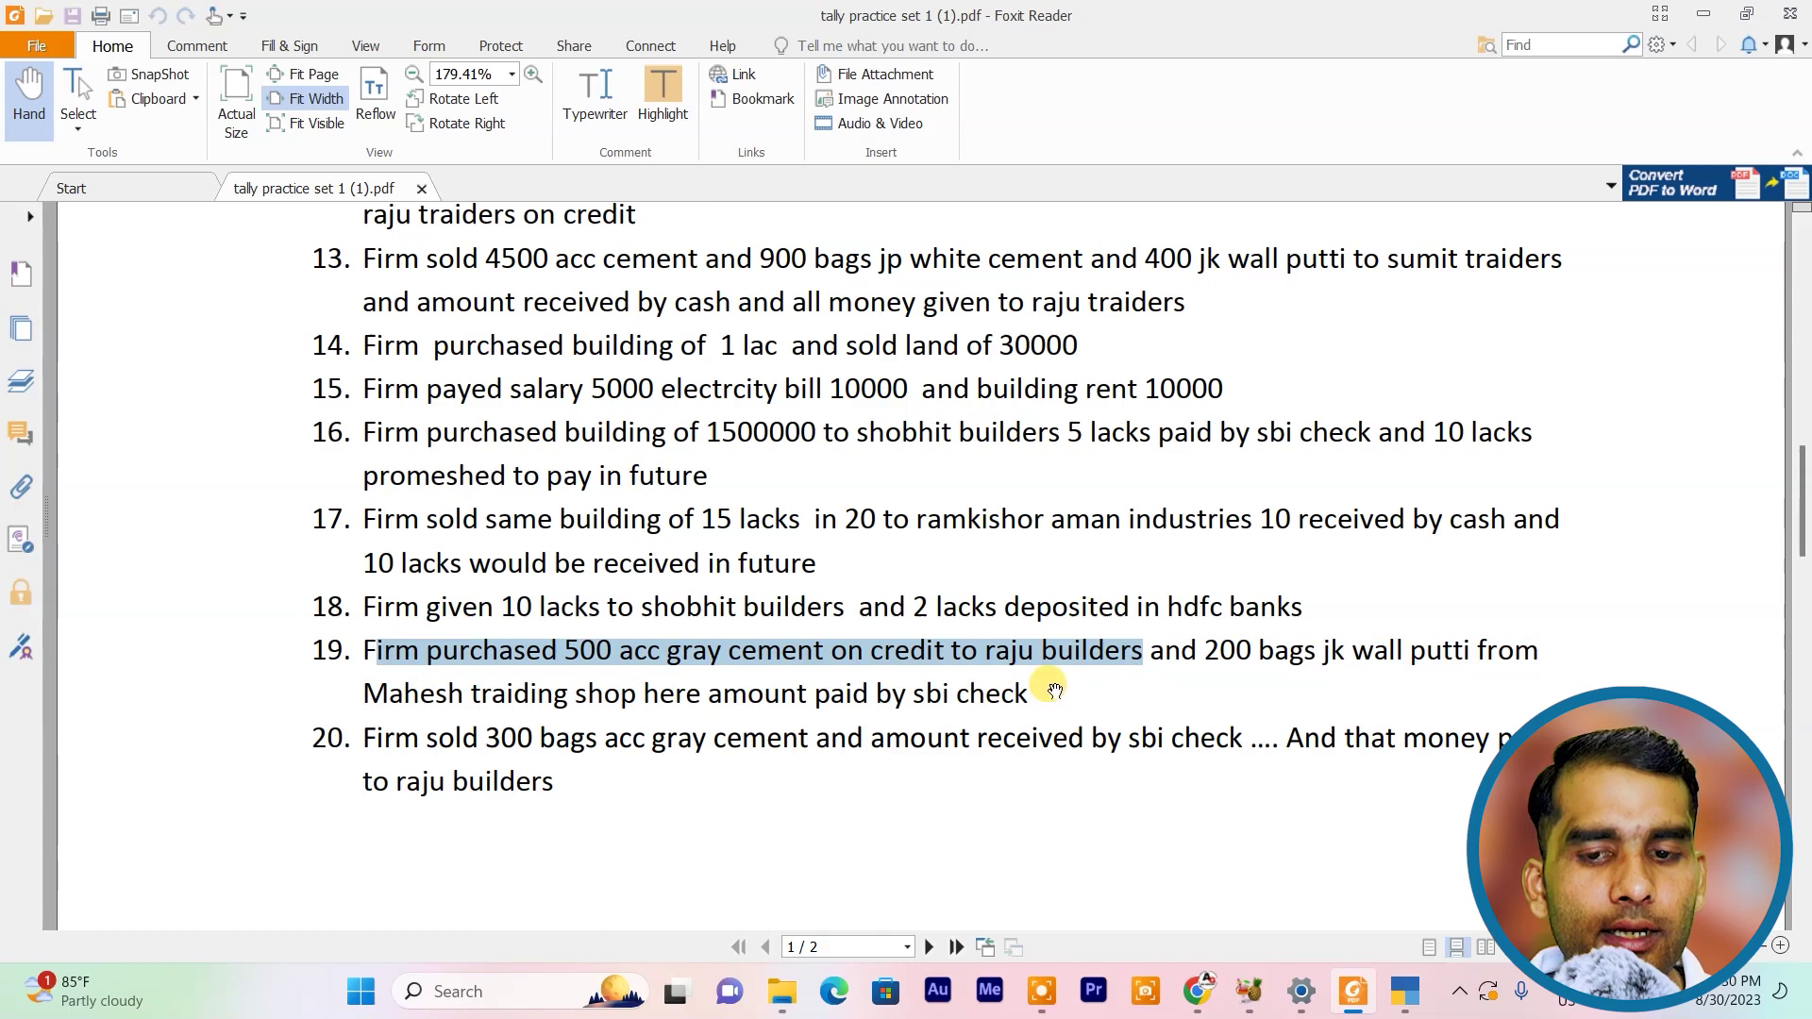
pyautogui.click(1405, 991)
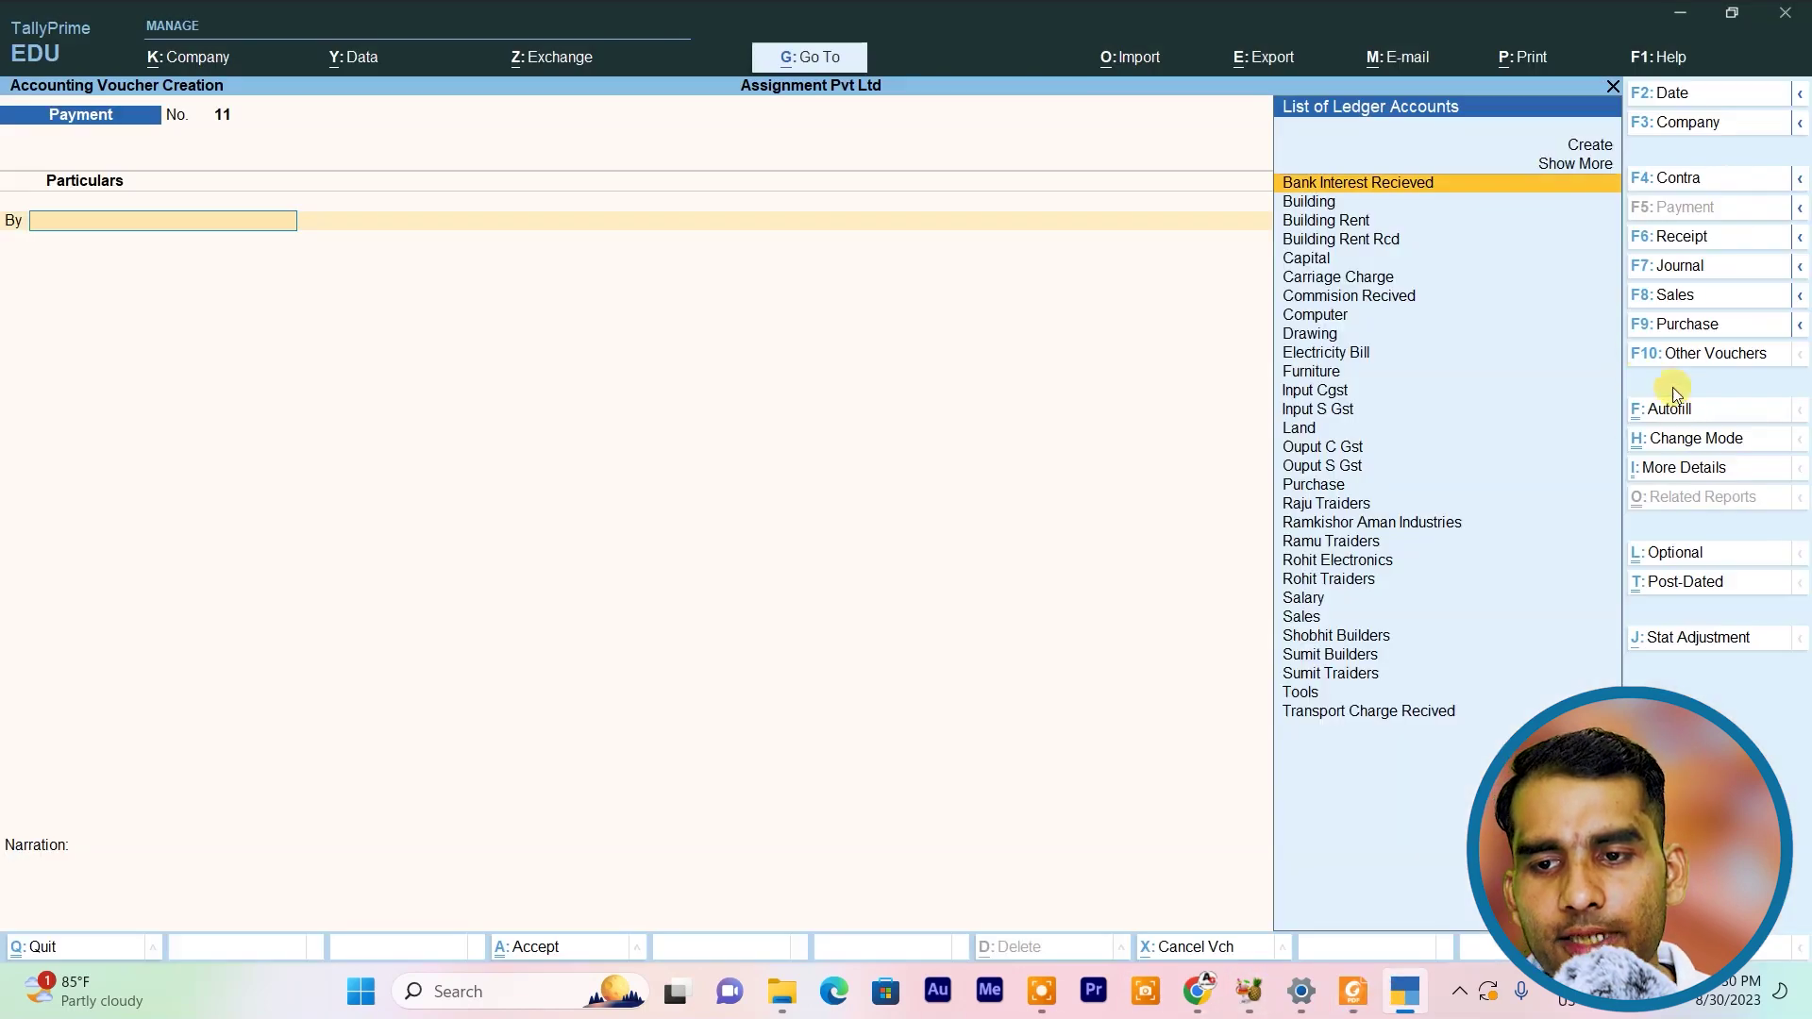
pyautogui.click(1673, 331)
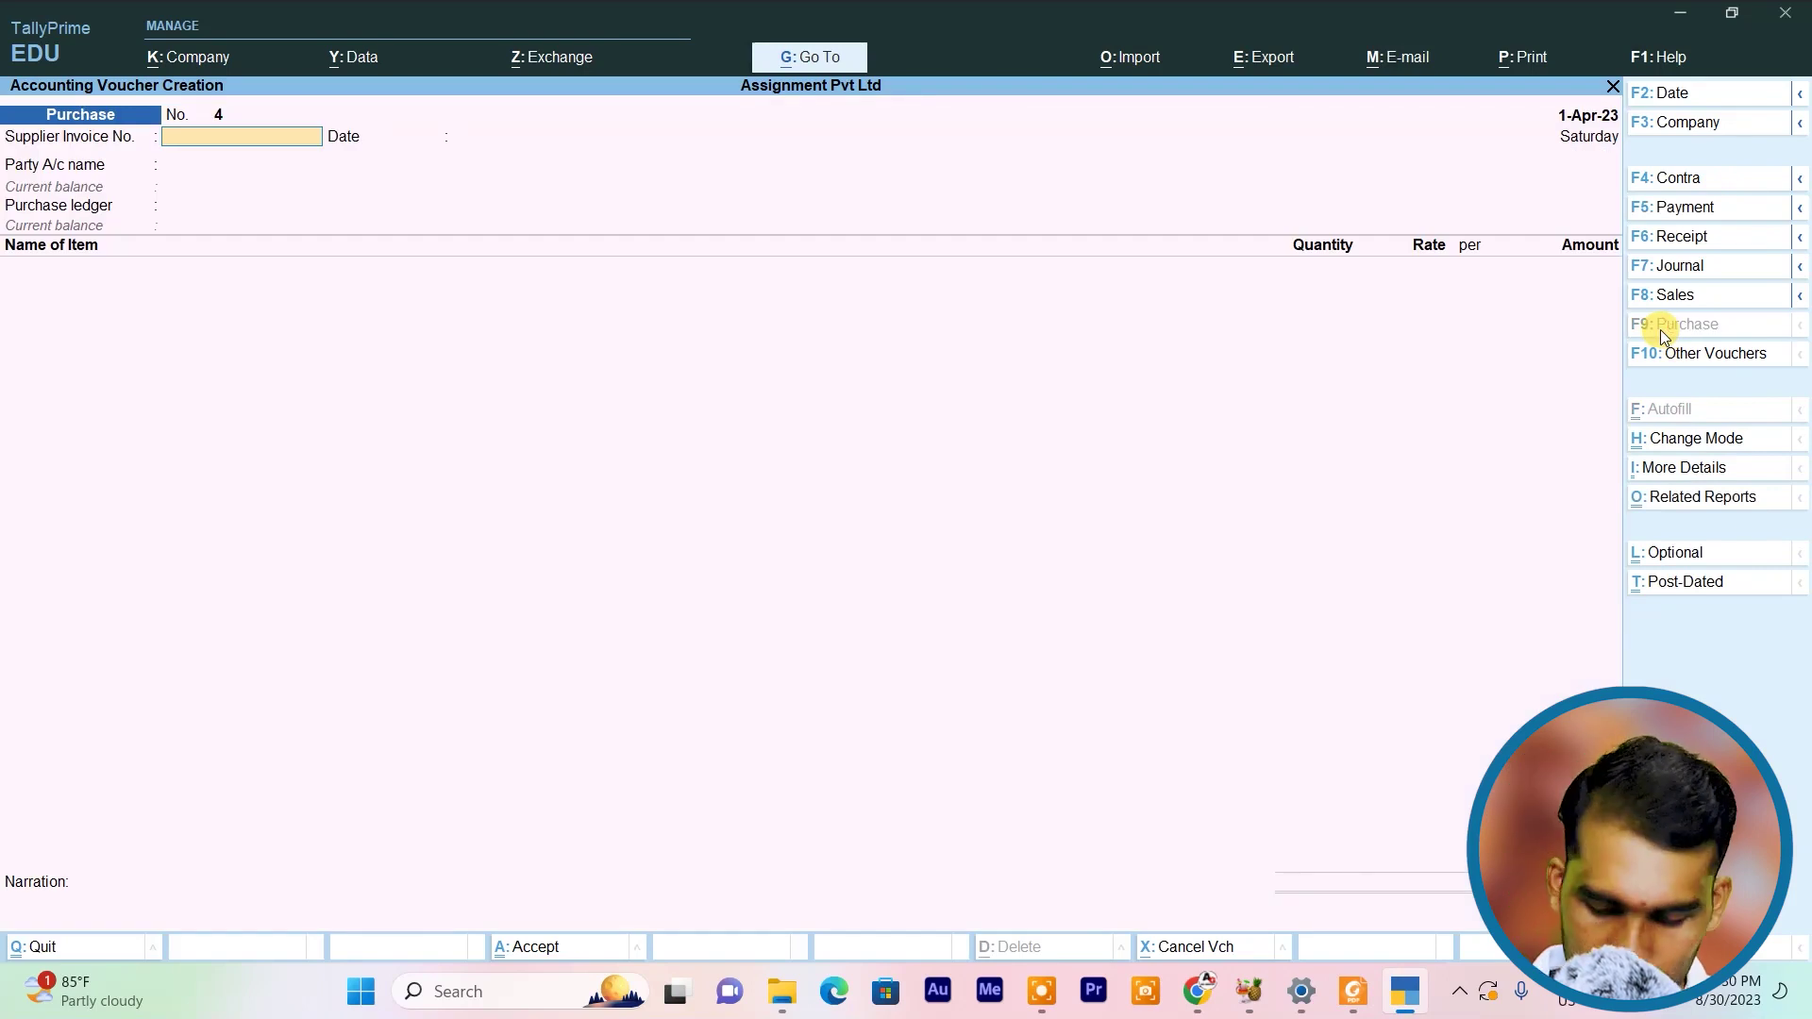
pyautogui.write('105')
pyautogui.press('Return')
pyautogui.press('Return')
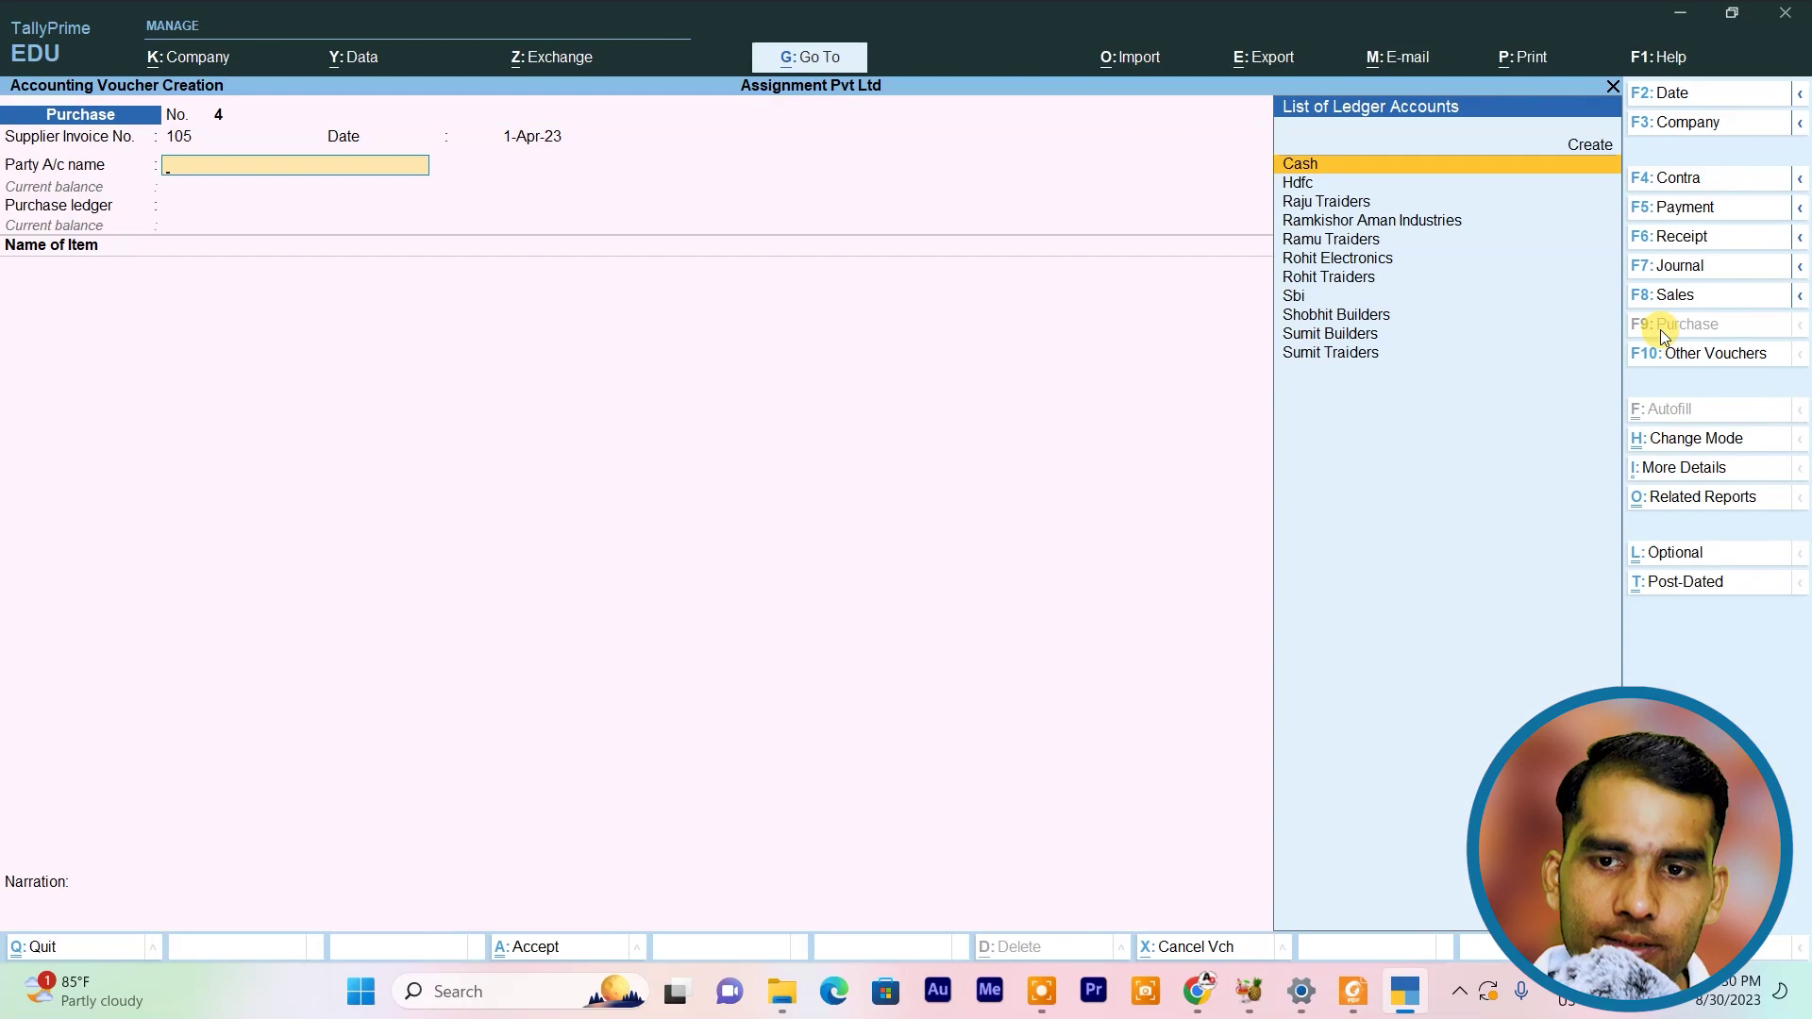
# Look for Raju Builders among the party accounts and start a new ledger named Raju Builders
pyautogui.write('R')
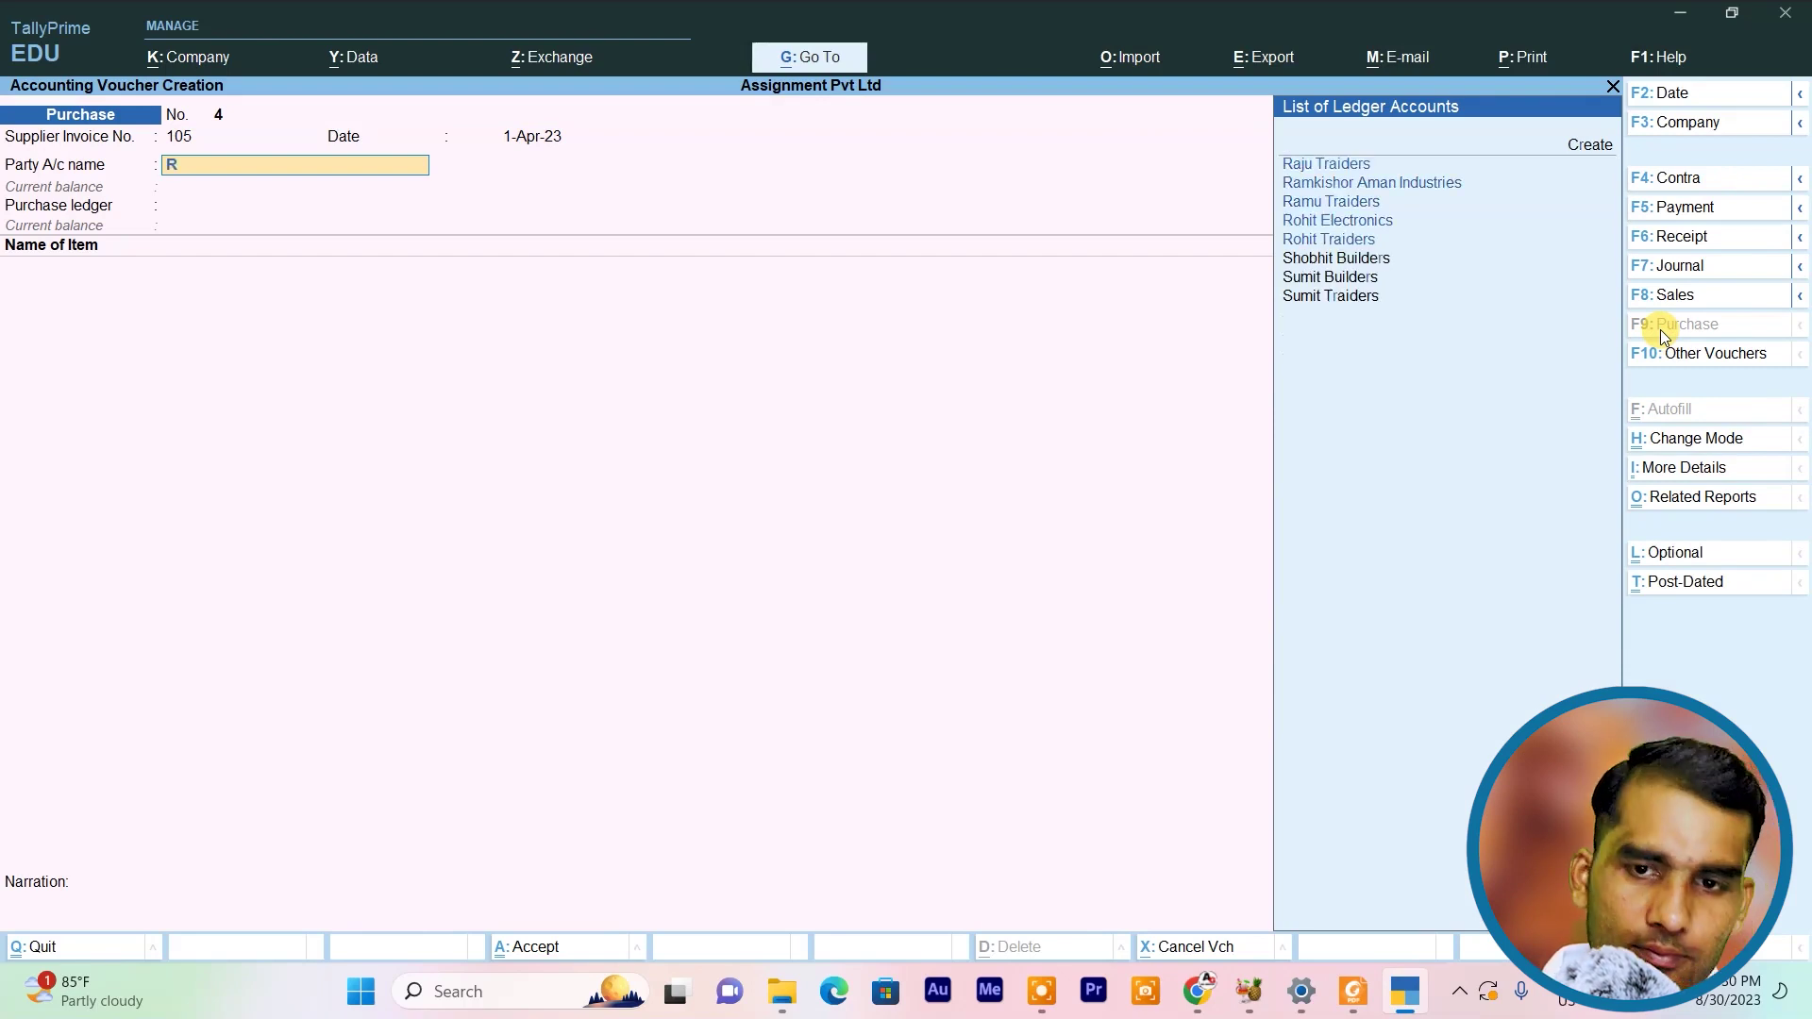
pyautogui.press('Down')
pyautogui.press('Down')
pyautogui.press('Down')
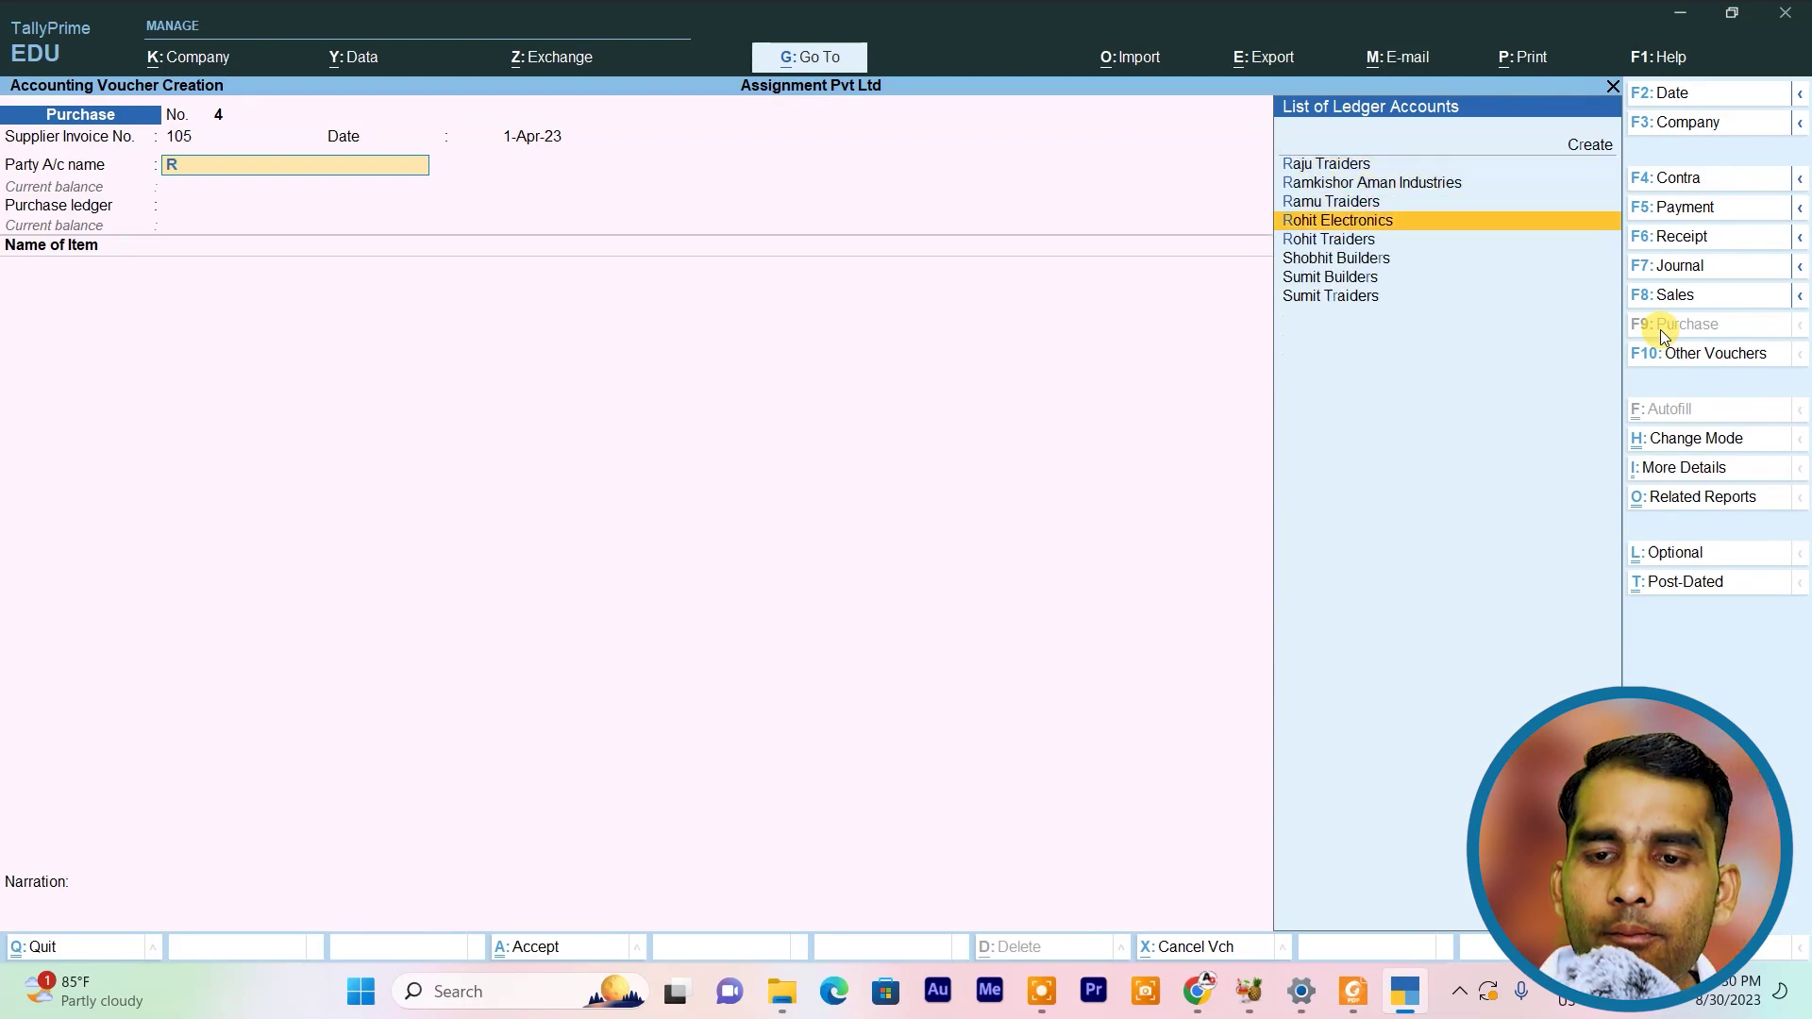
pyautogui.press('Down')
pyautogui.press('Down')
pyautogui.press('Up')
pyautogui.press('Up')
pyautogui.press('Up')
pyautogui.press('Up')
pyautogui.press('Up')
pyautogui.press('Up')
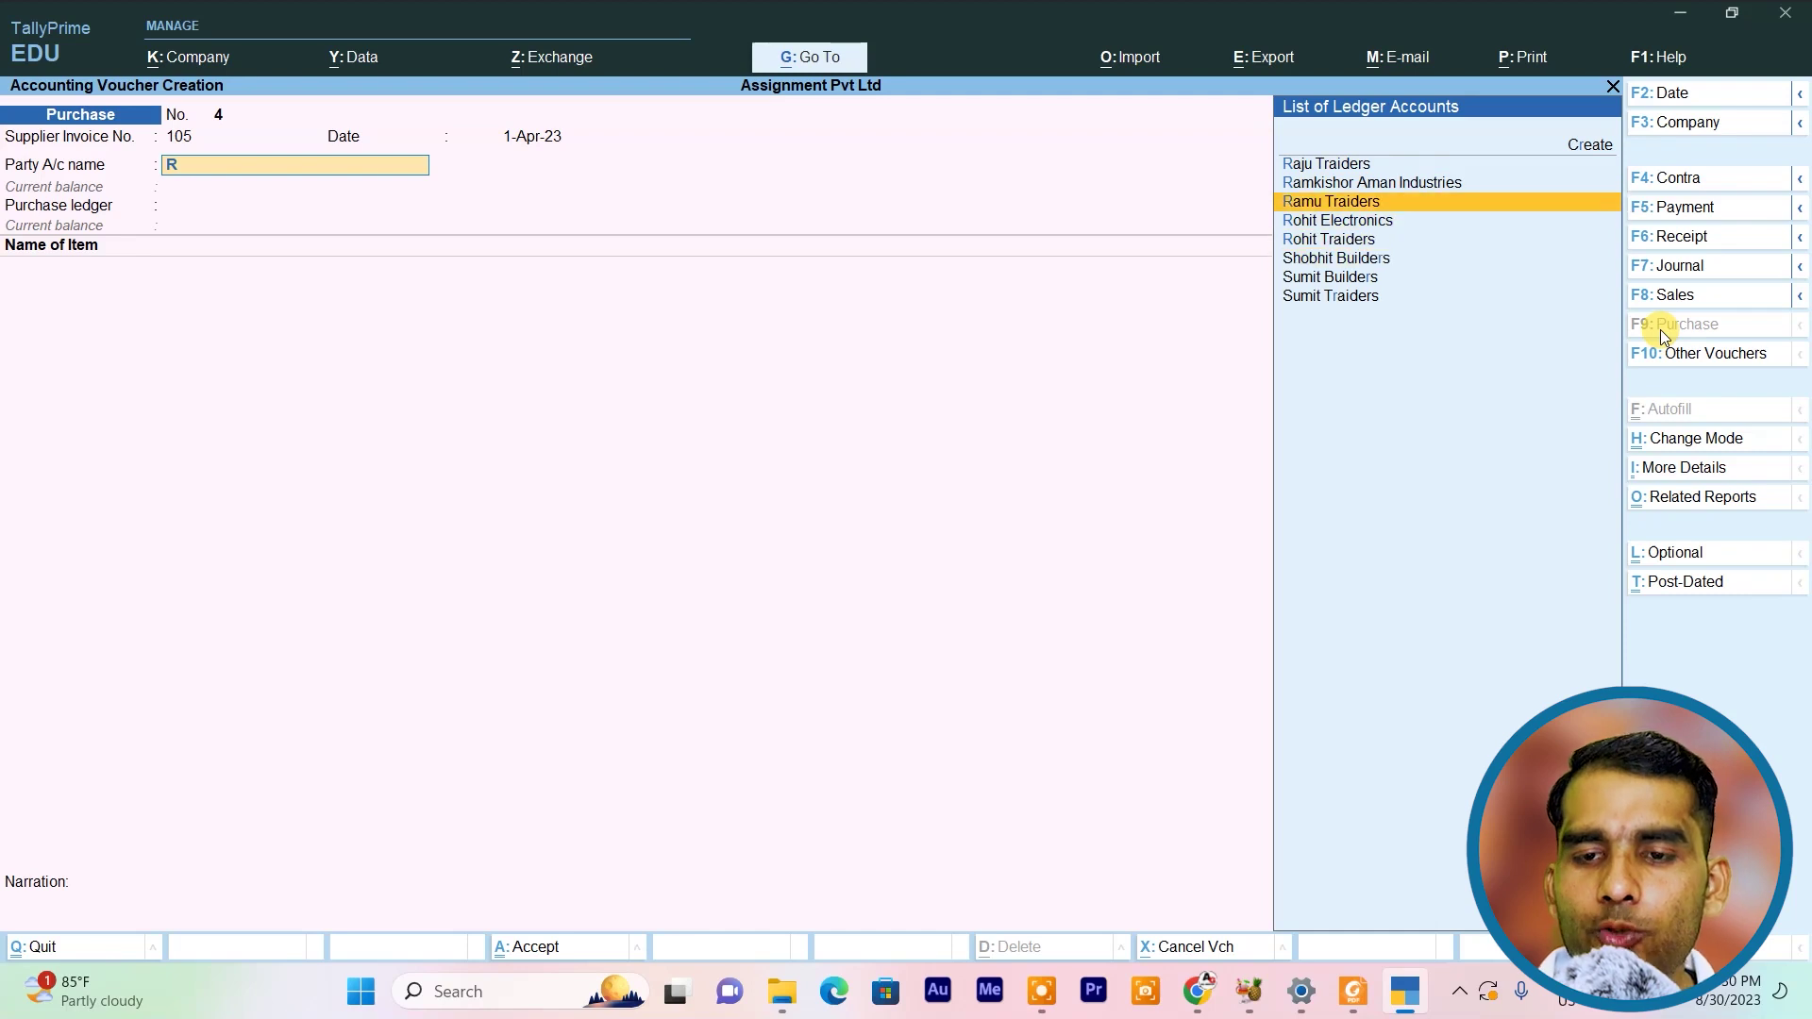
pyautogui.press('Return')
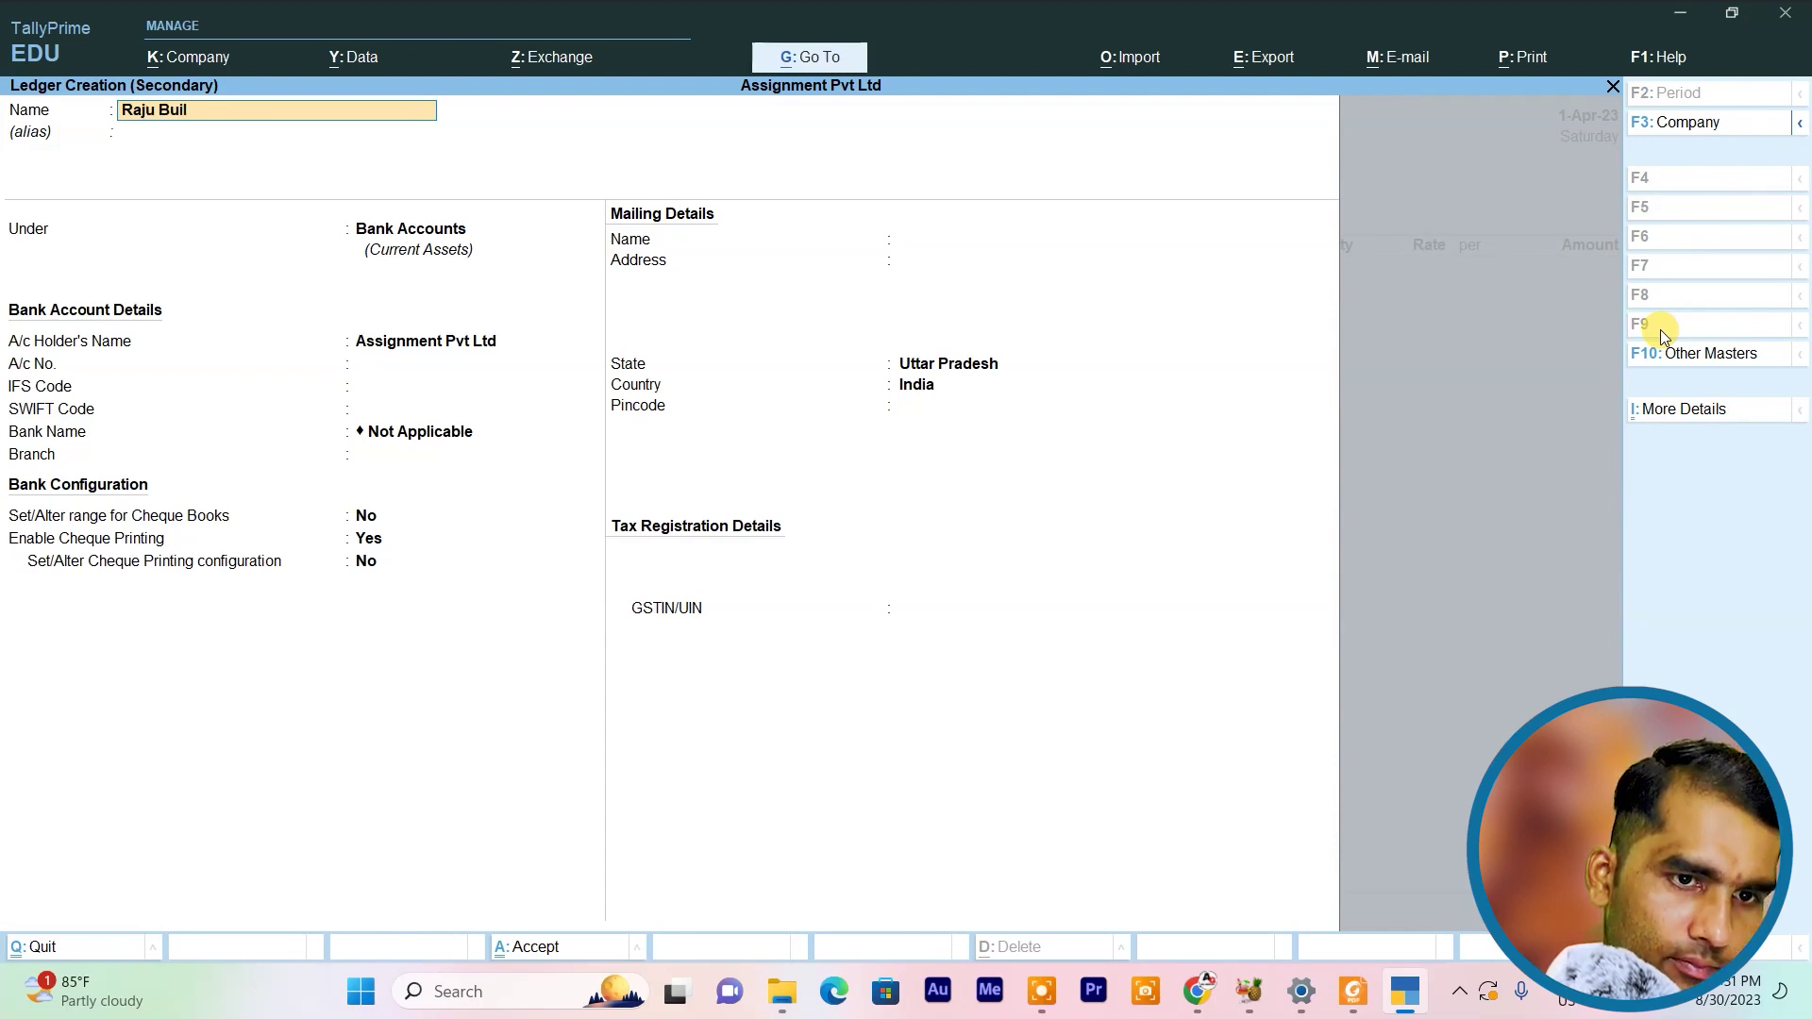
pyautogui.press('Return')
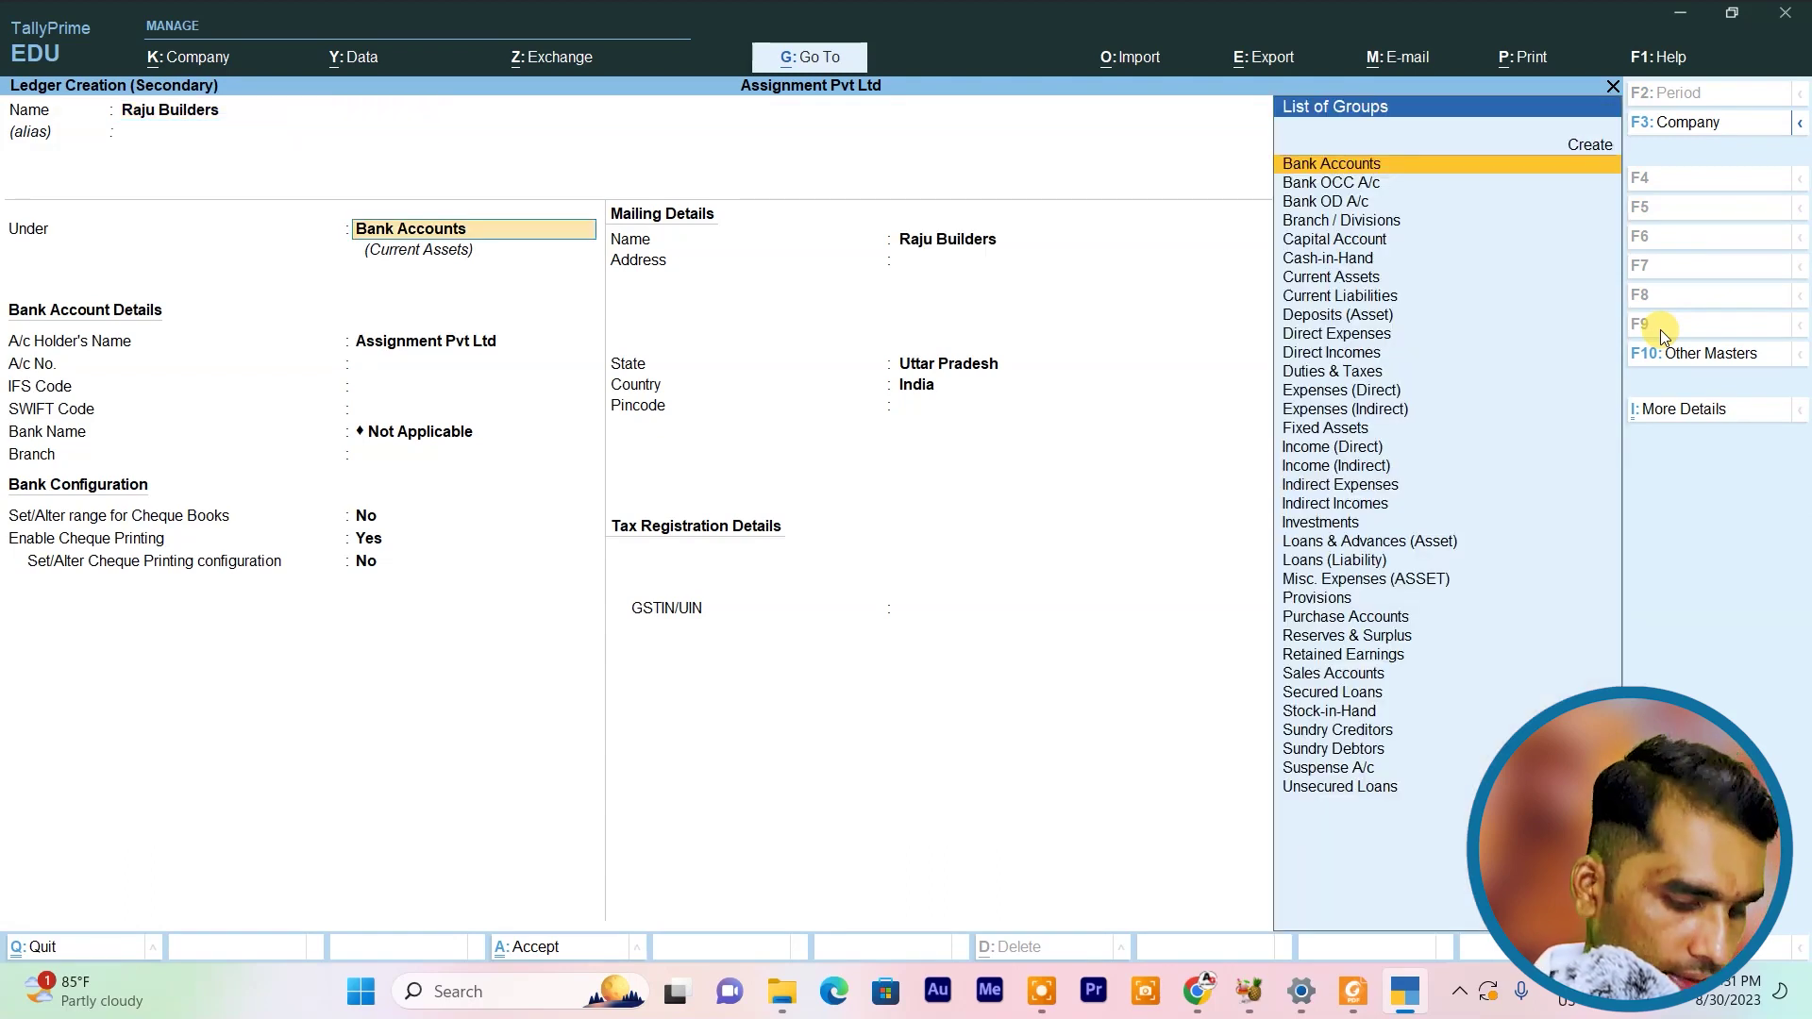
# Recheck transaction 19 in the PDF, then place the Raju Builders ledger under Sundry Creditors and save it
pyautogui.hotkey('alt', 'Tab')
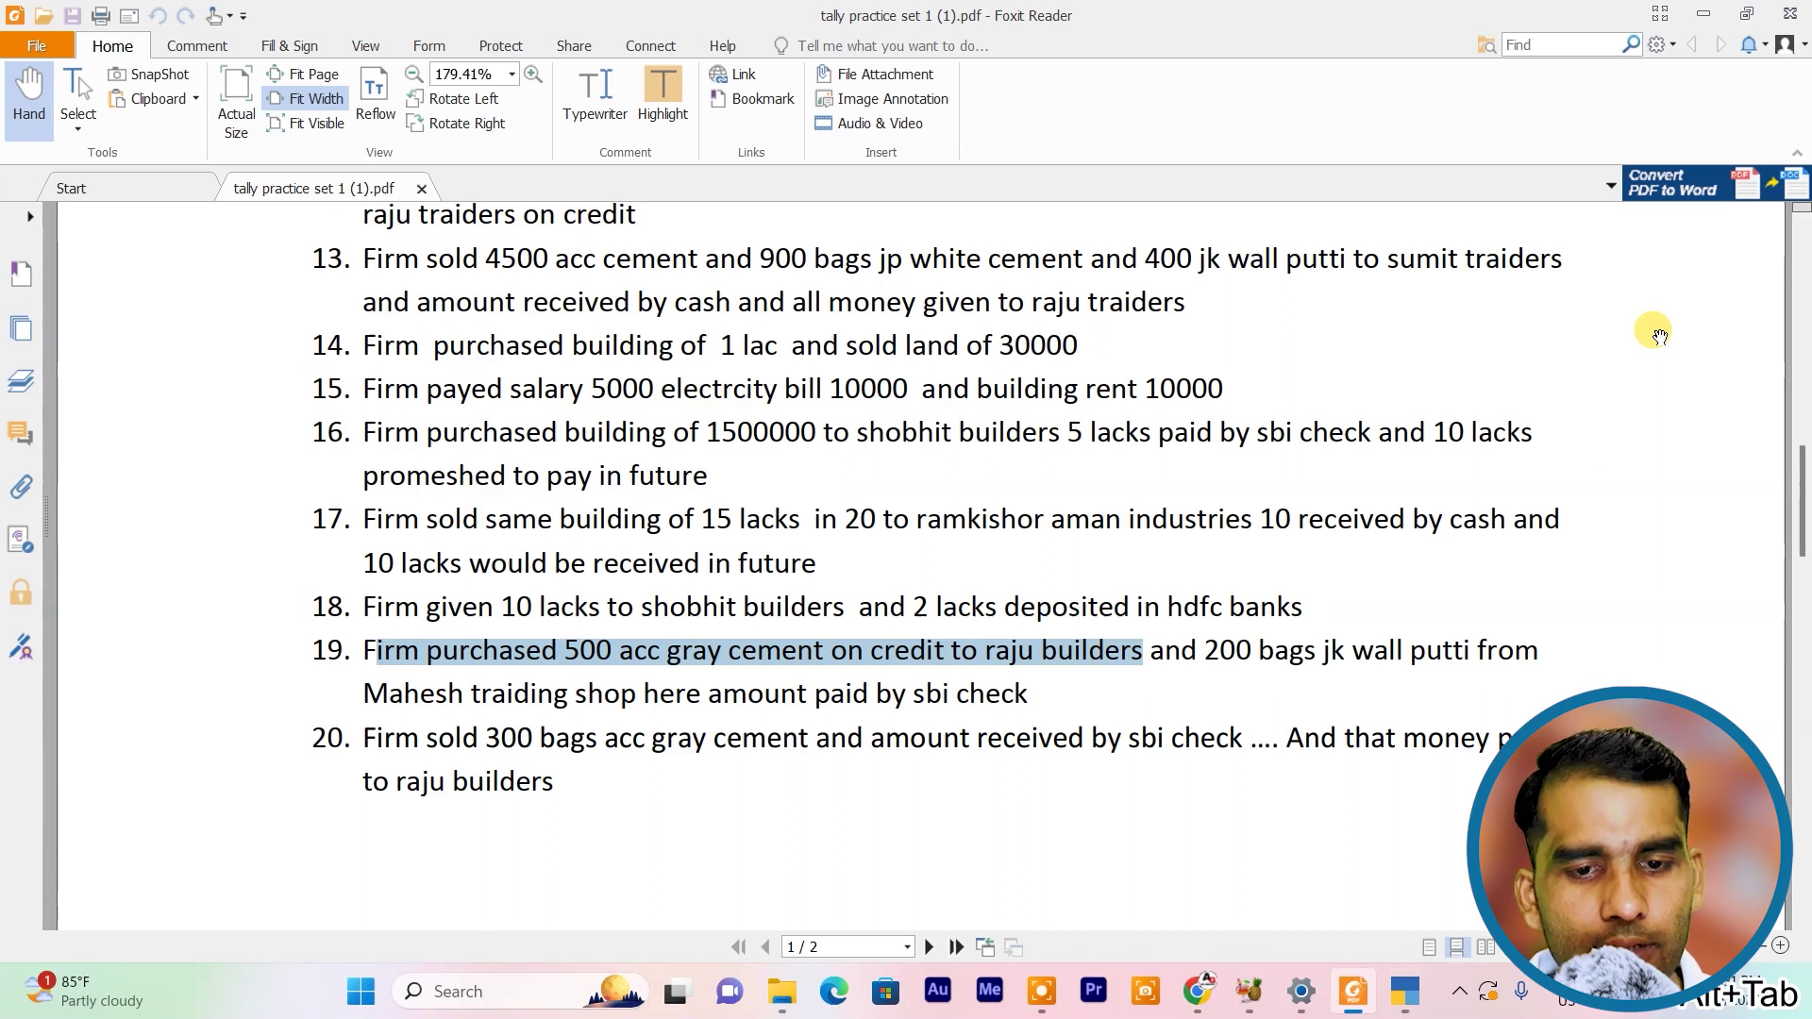
pyautogui.hotkey('alt', 'Tab')
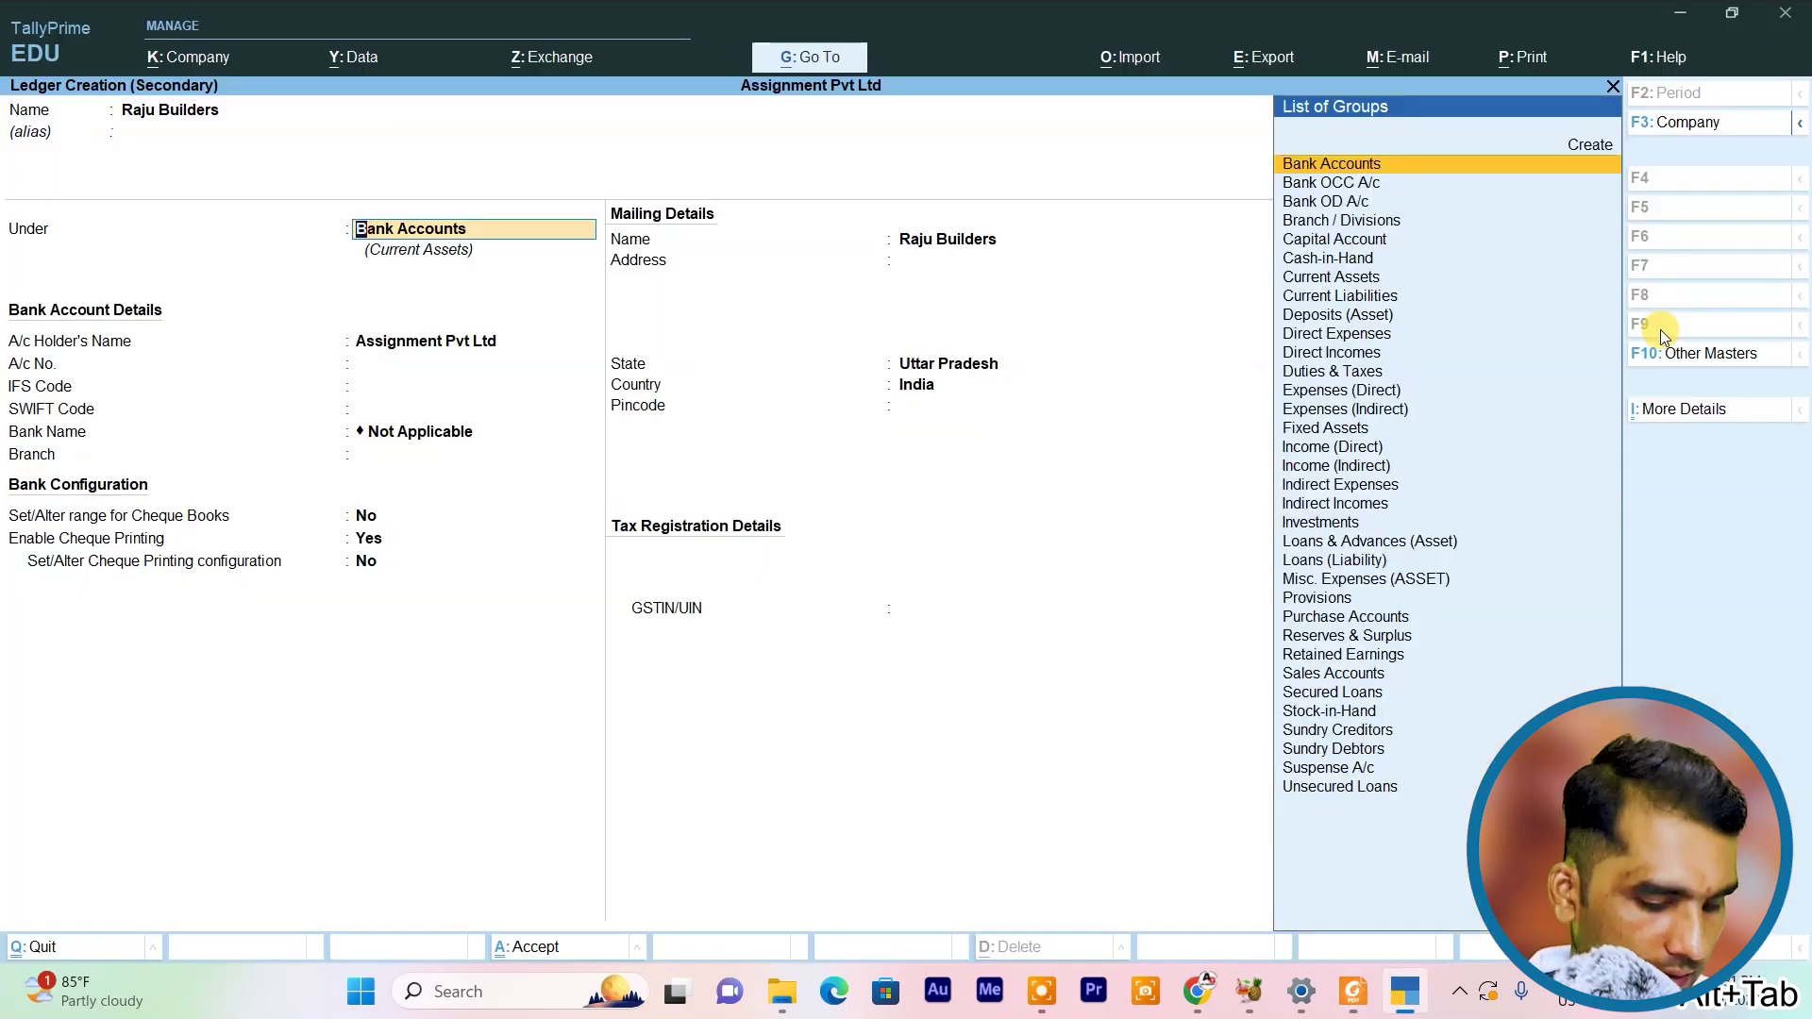
pyautogui.write('S')
pyautogui.press('Down')
pyautogui.press('Down')
pyautogui.press('Down')
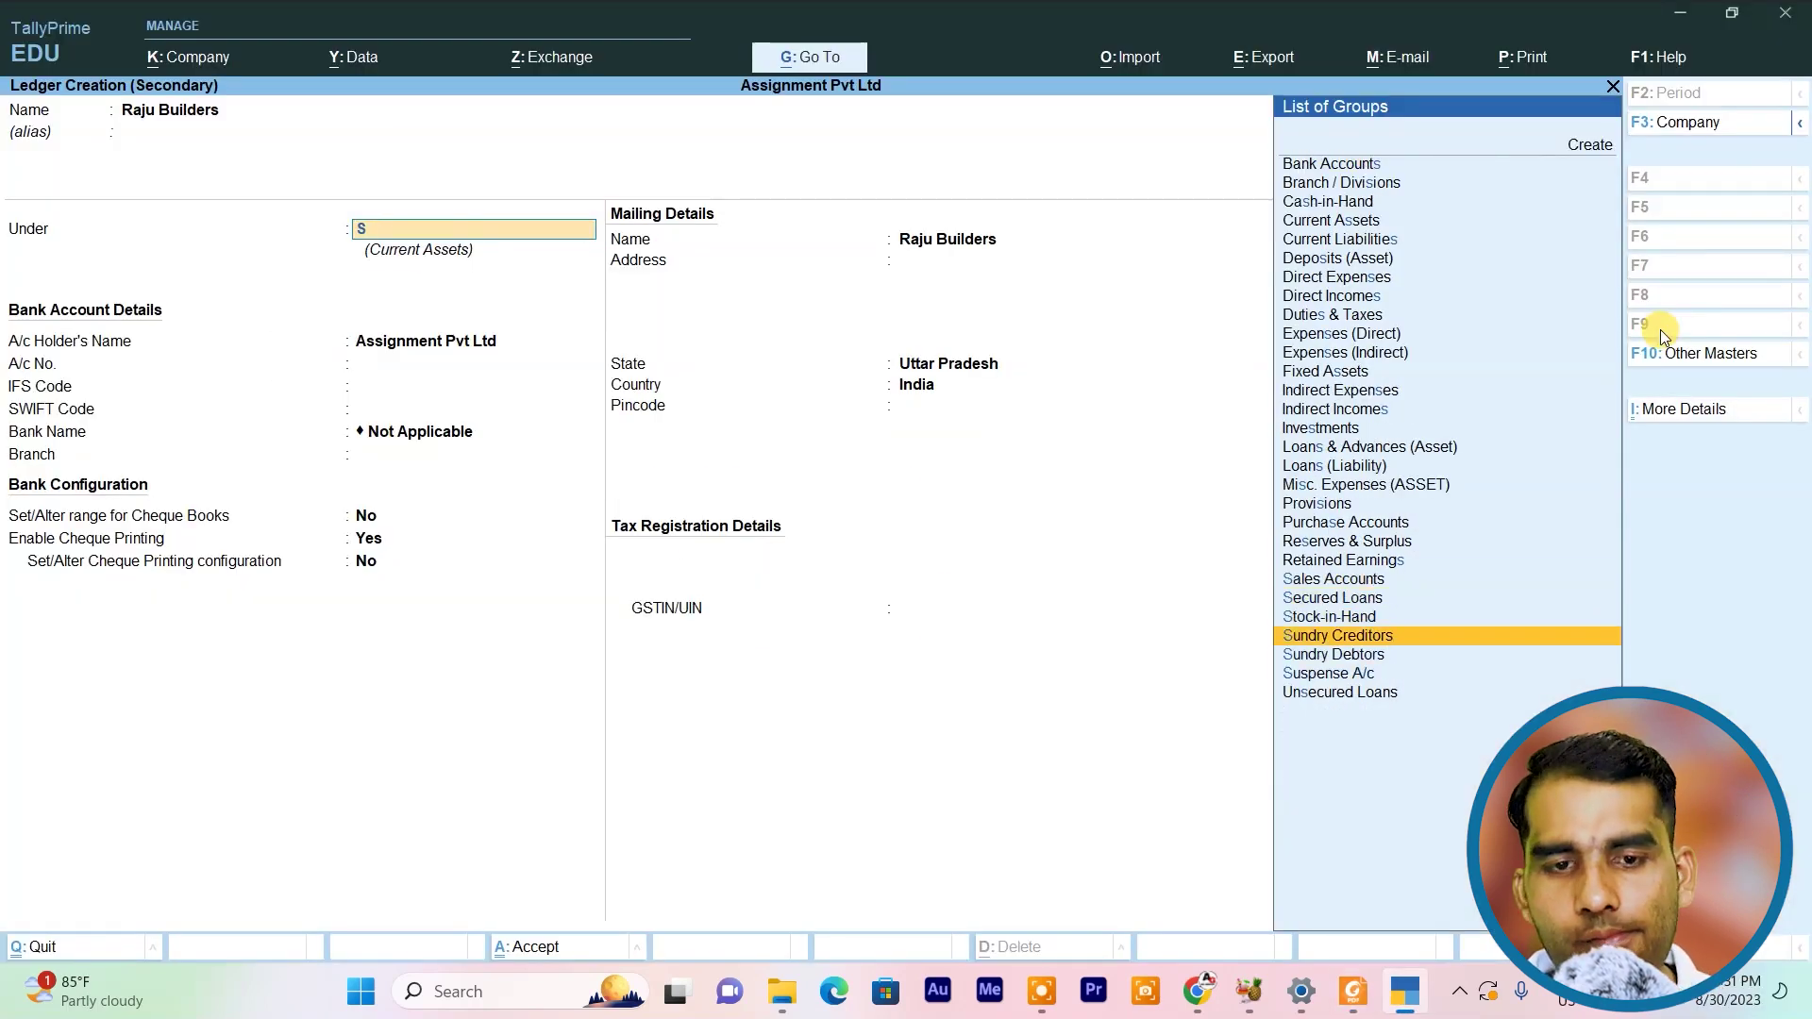
pyautogui.press('Return')
pyautogui.hotkey('ctrl', 'a')
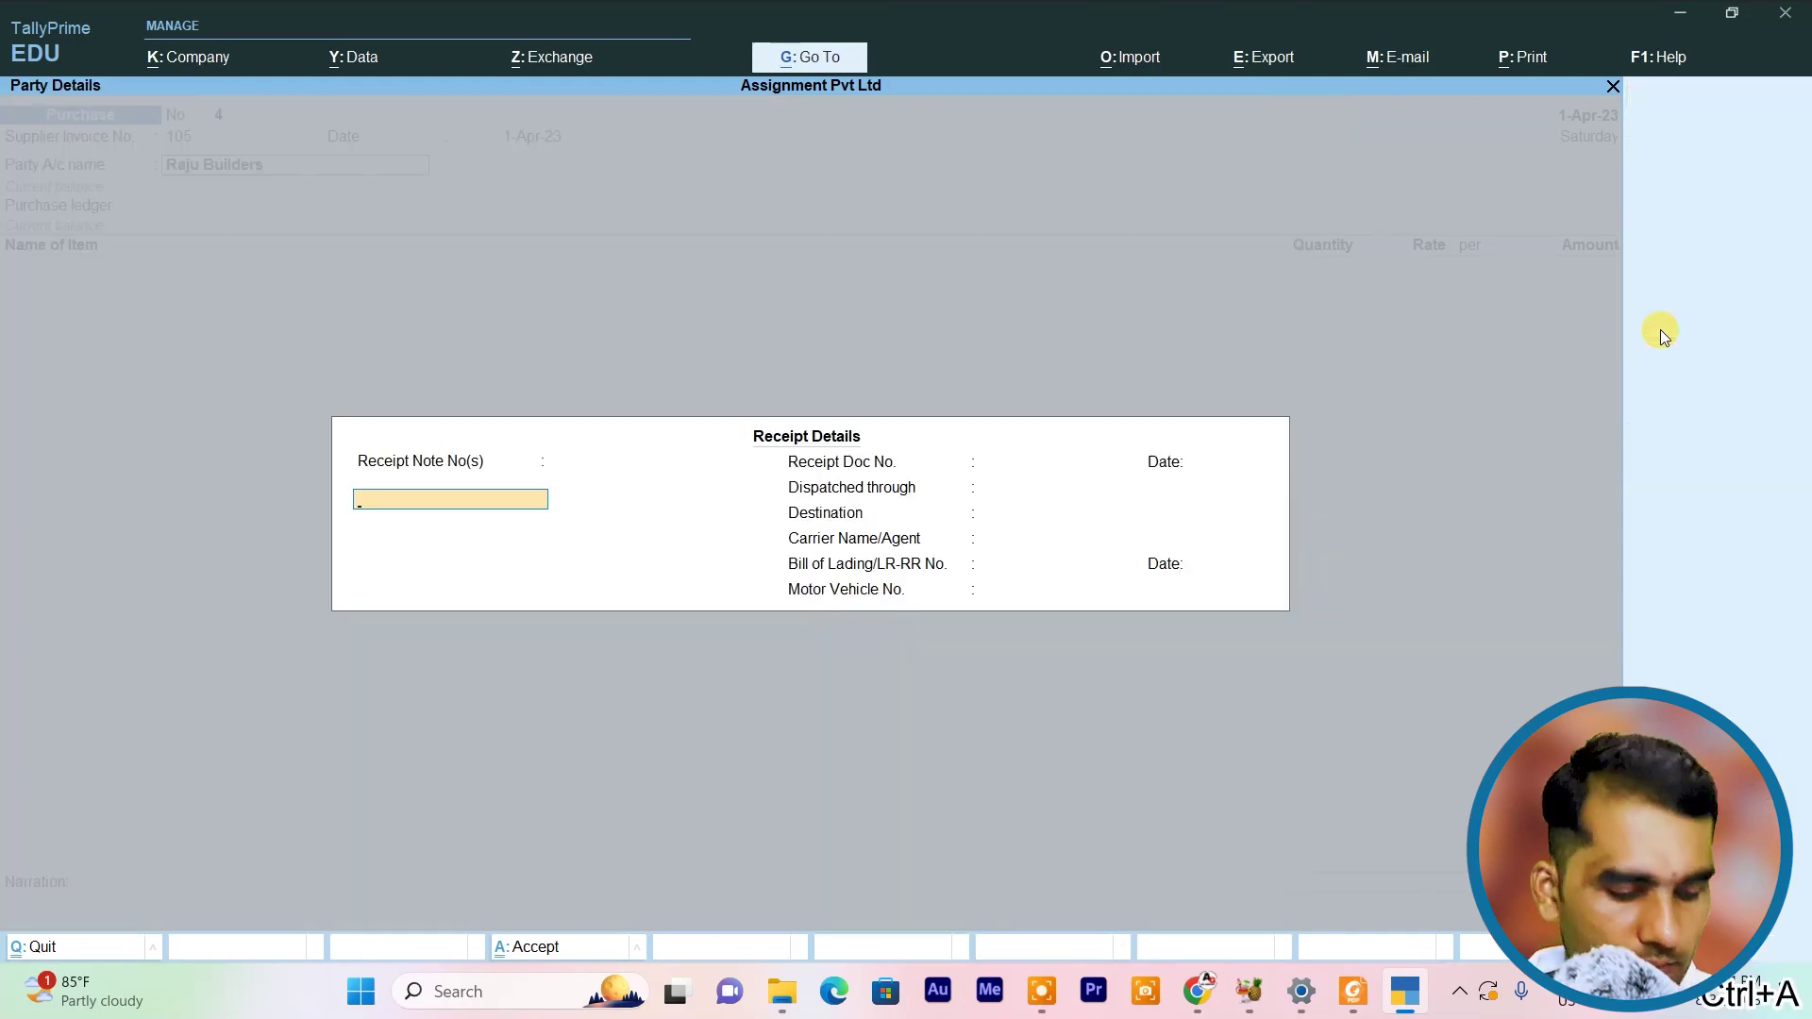
# Accept the blank receipt details and the party details, and use Purchase as the purchase ledger
pyautogui.hotkey('ctrl', 'a')
pyautogui.hotkey('ctrl', 'a')
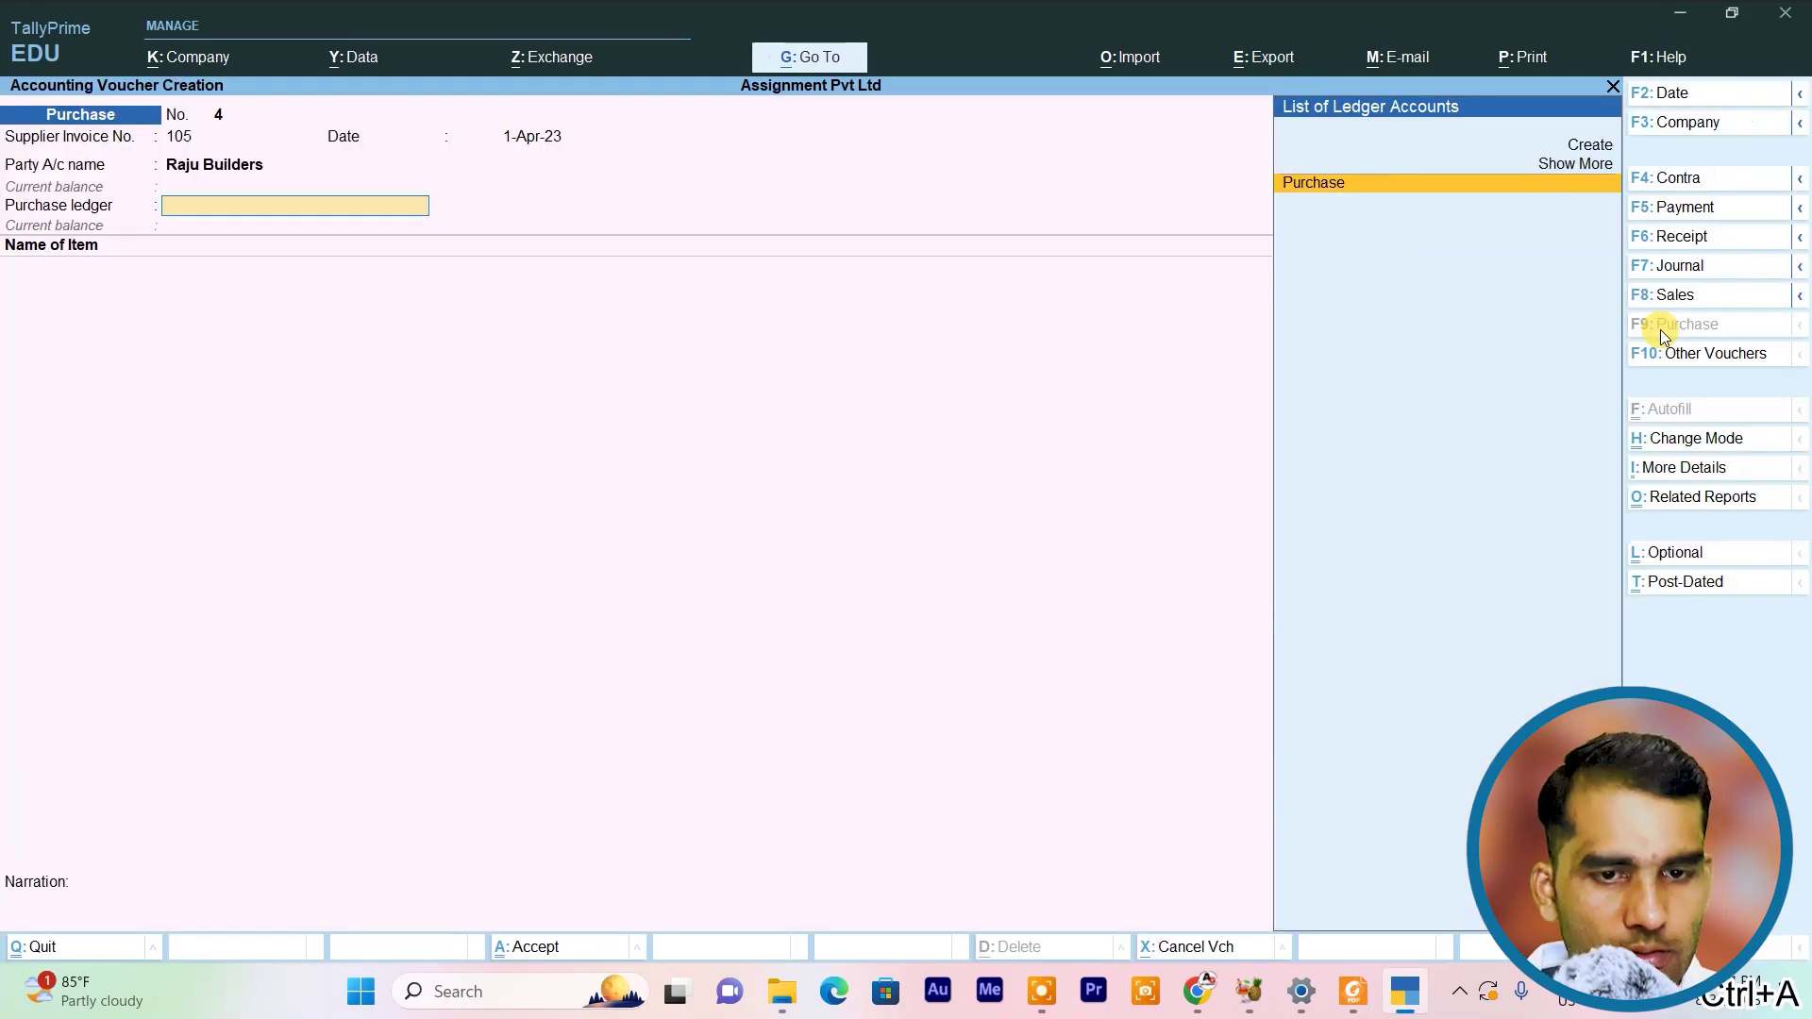
pyautogui.press('Return')
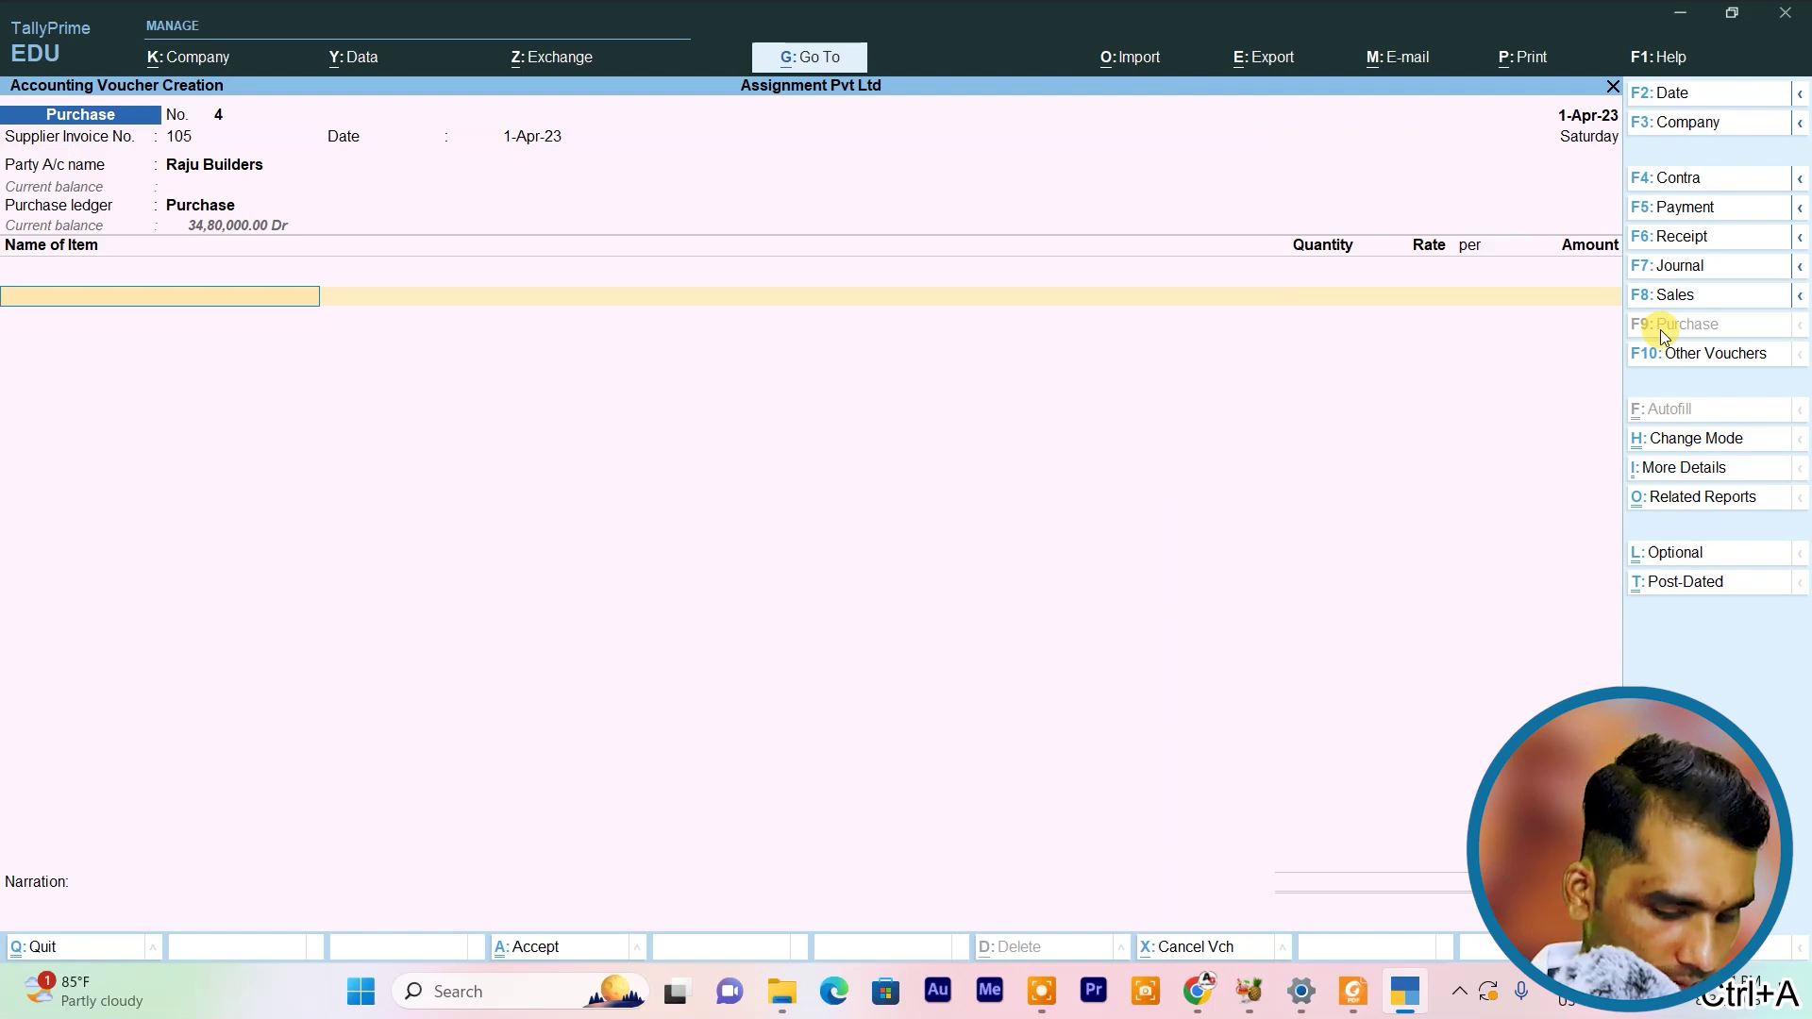
# Add Acc Cement to the purchase voucher with 500 bags at 270.00 per bag and finish the item list
pyautogui.write('A')
pyautogui.press('Return')
pyautogui.write('500')
pyautogui.press('Return')
pyautogui.press('Return')
pyautogui.press('Return')
pyautogui.press('Return')
pyautogui.press('Return')
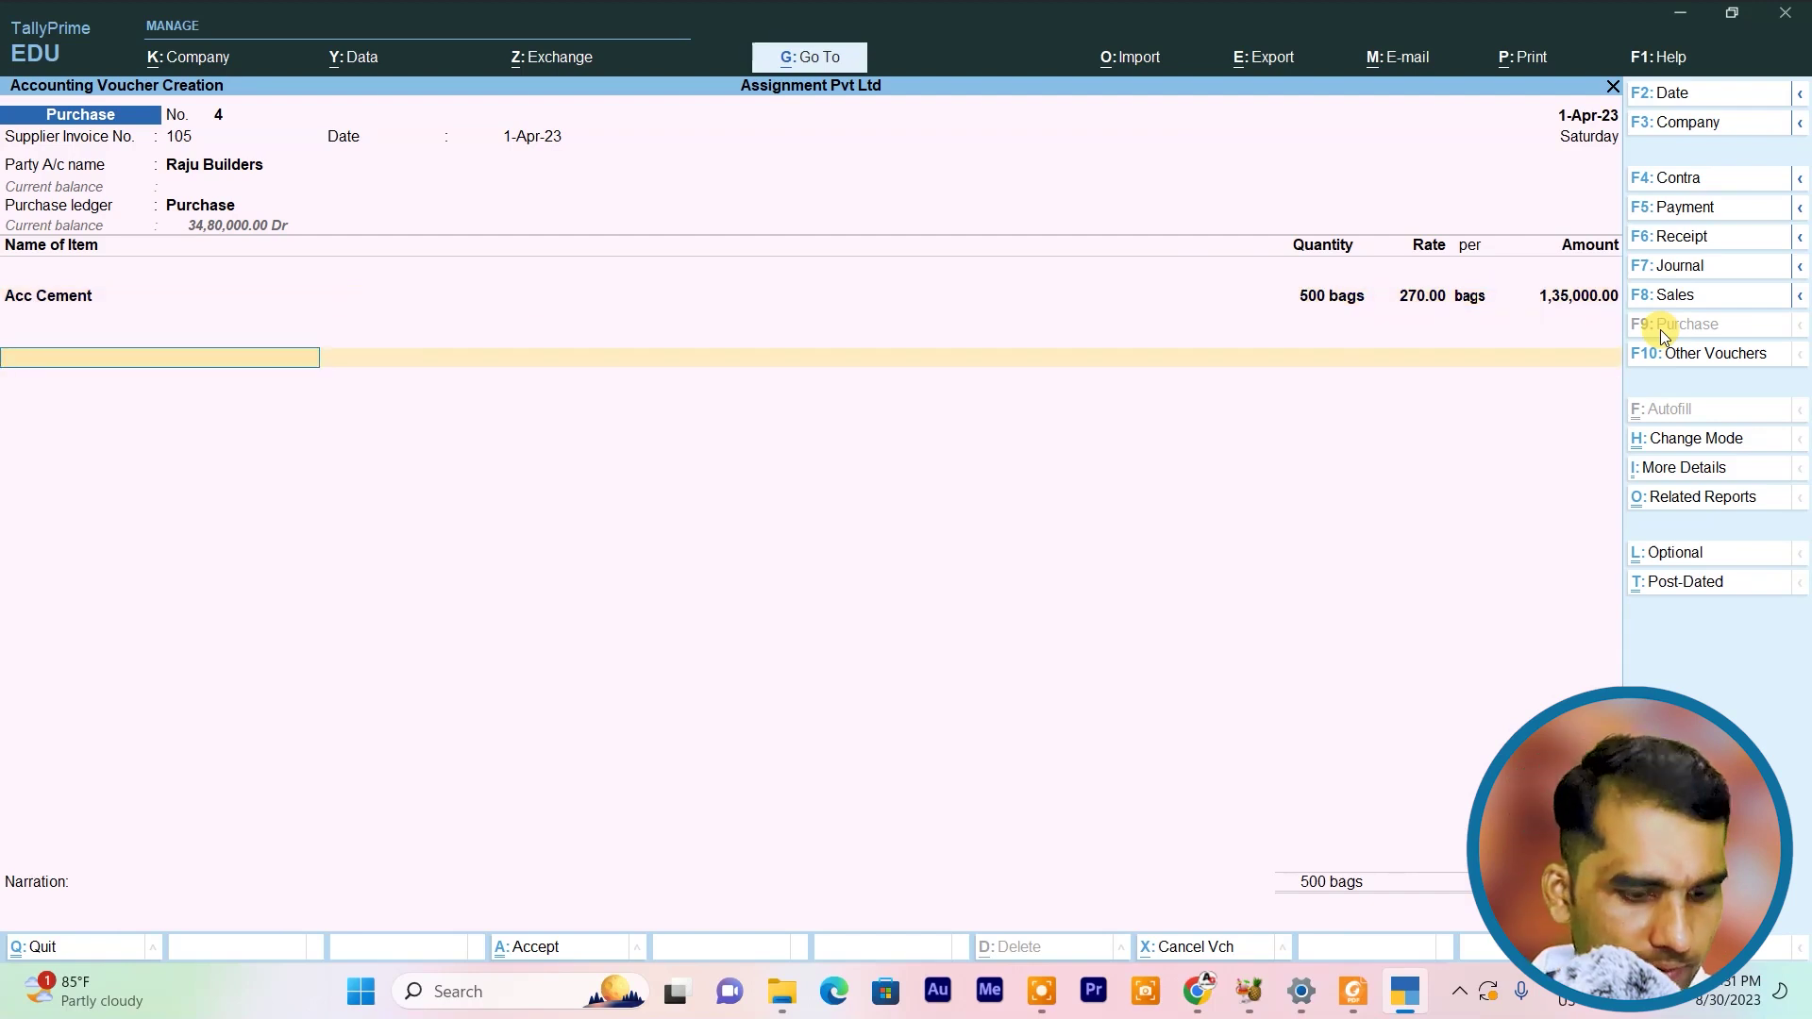
# Add the Input Cgst and Input S Gst ledgers to the cement purchase and save the voucher
pyautogui.write('I')
pyautogui.press('Up')
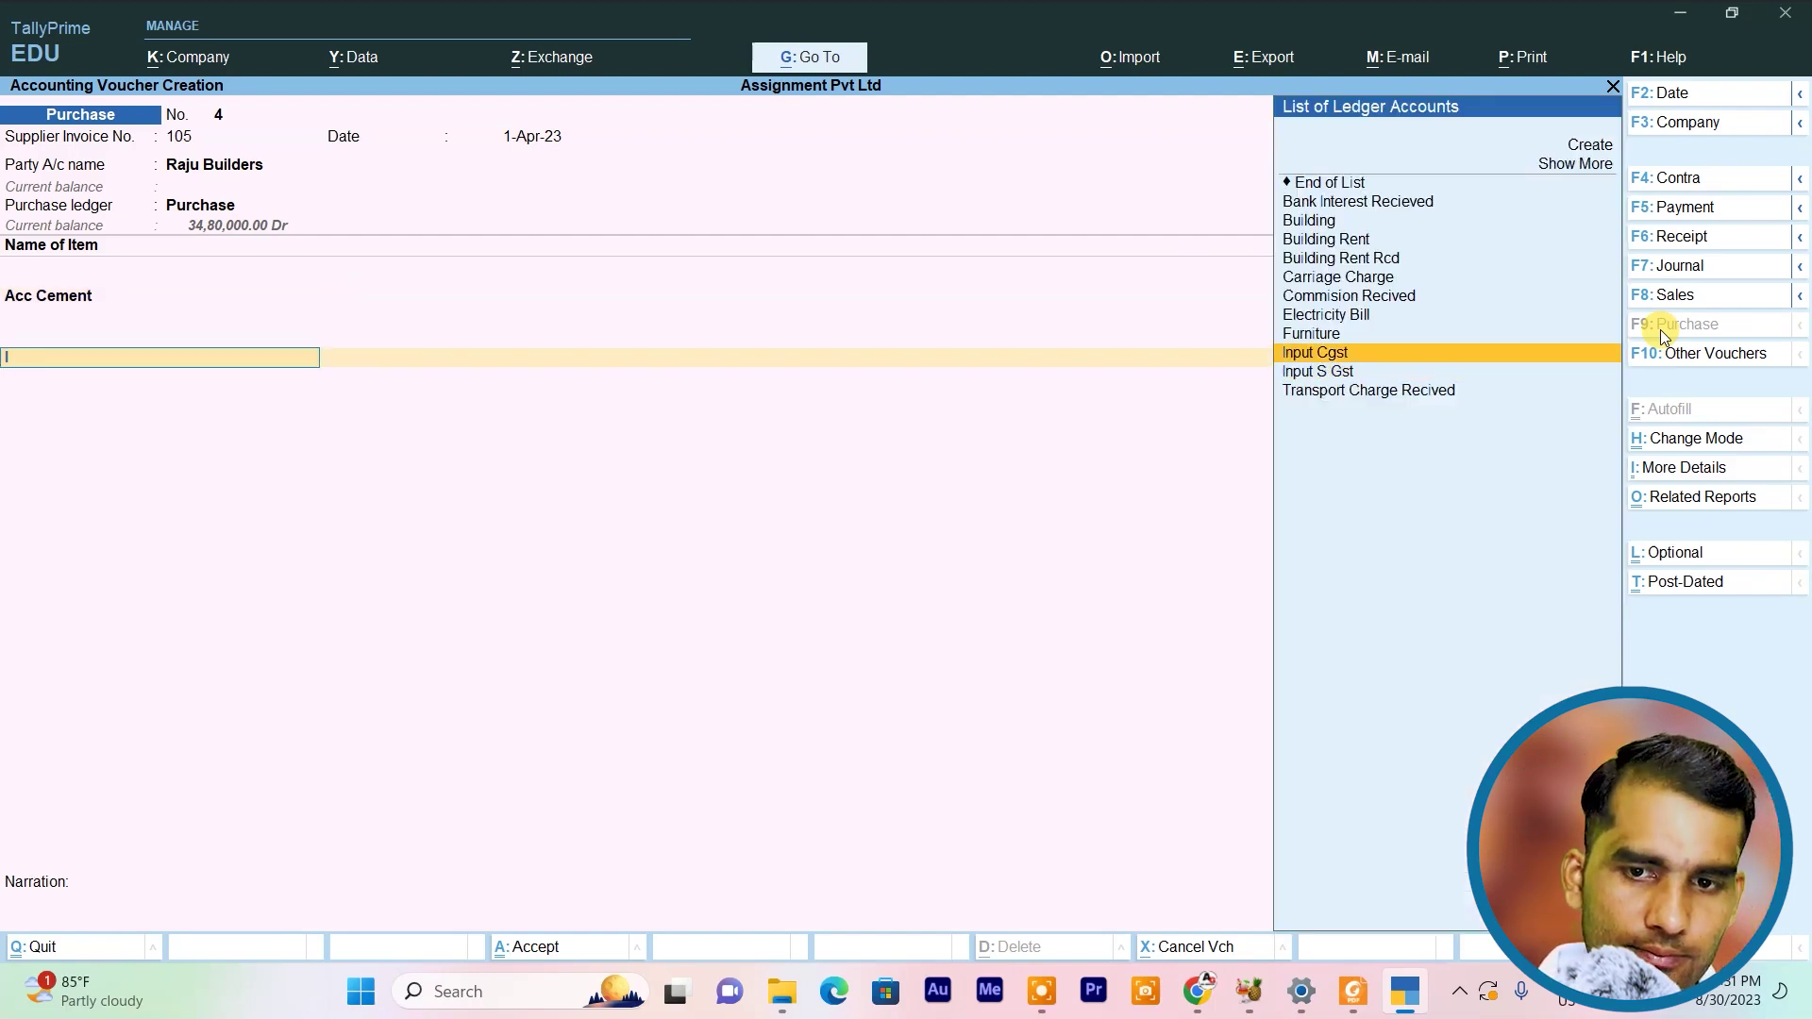
pyautogui.press('Return')
pyautogui.press('Return')
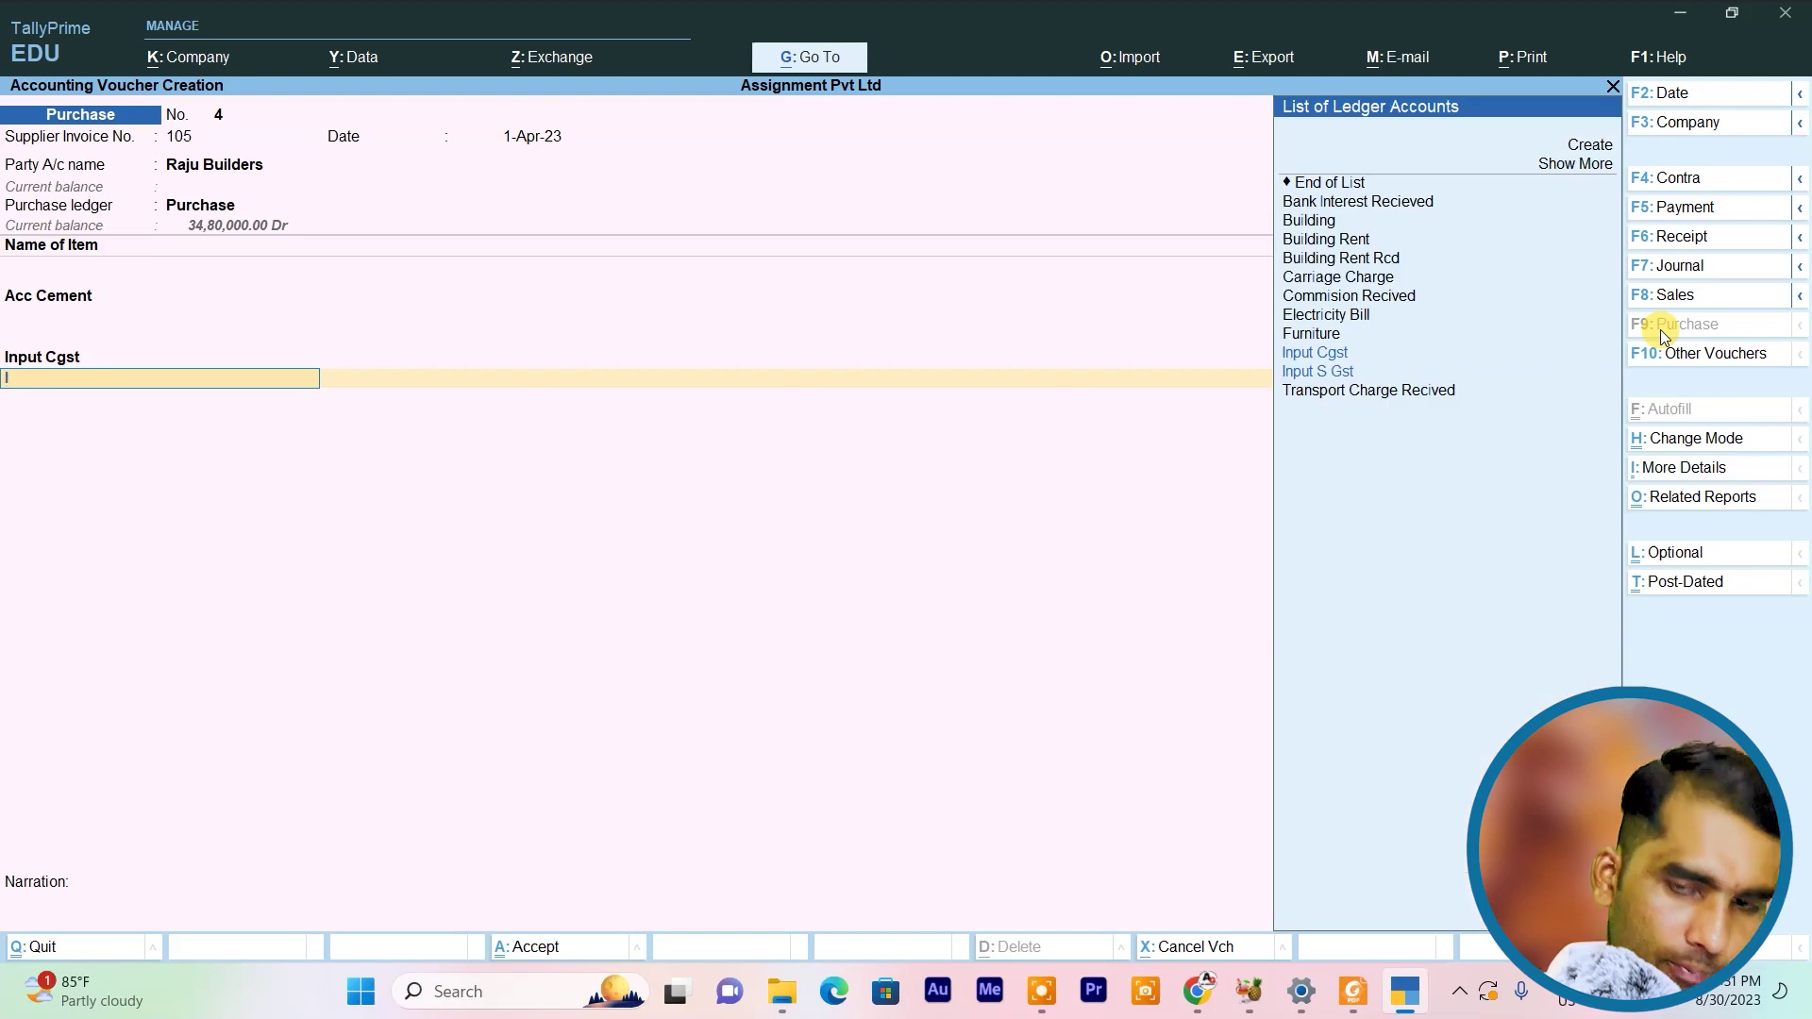
pyautogui.press('Down')
pyautogui.press('Return')
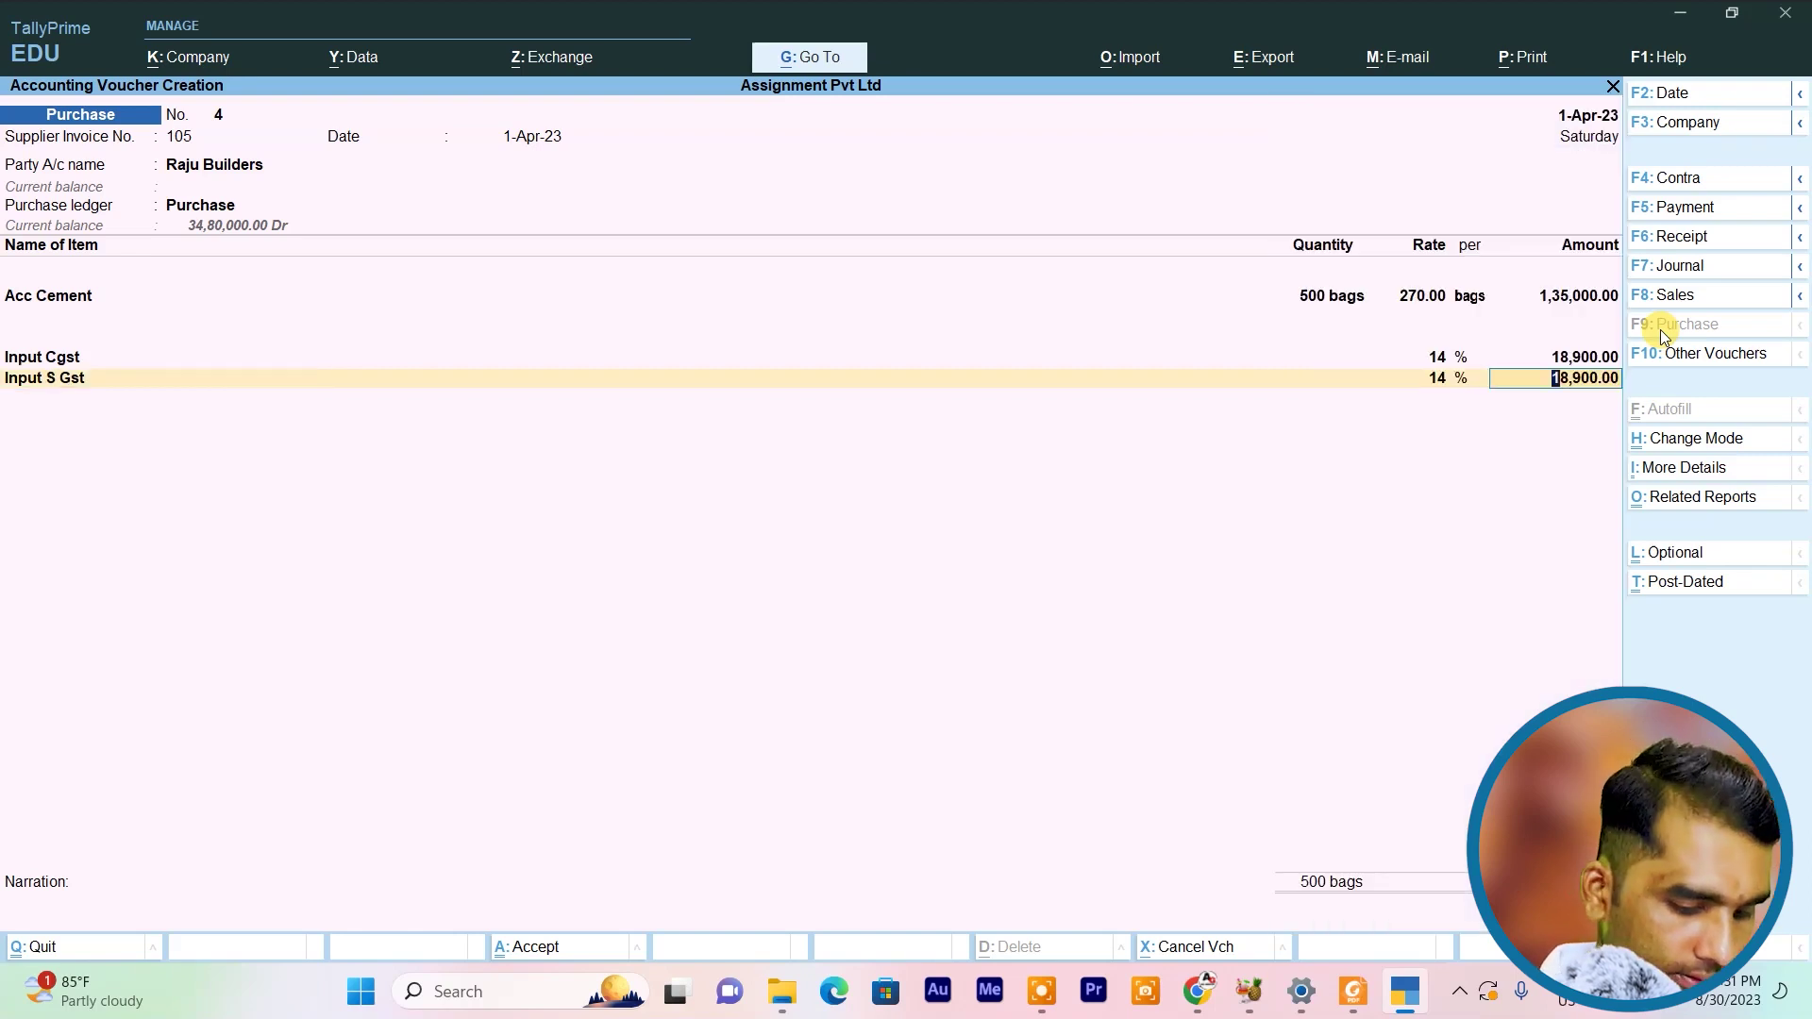
pyautogui.hotkey('ctrl', 'a')
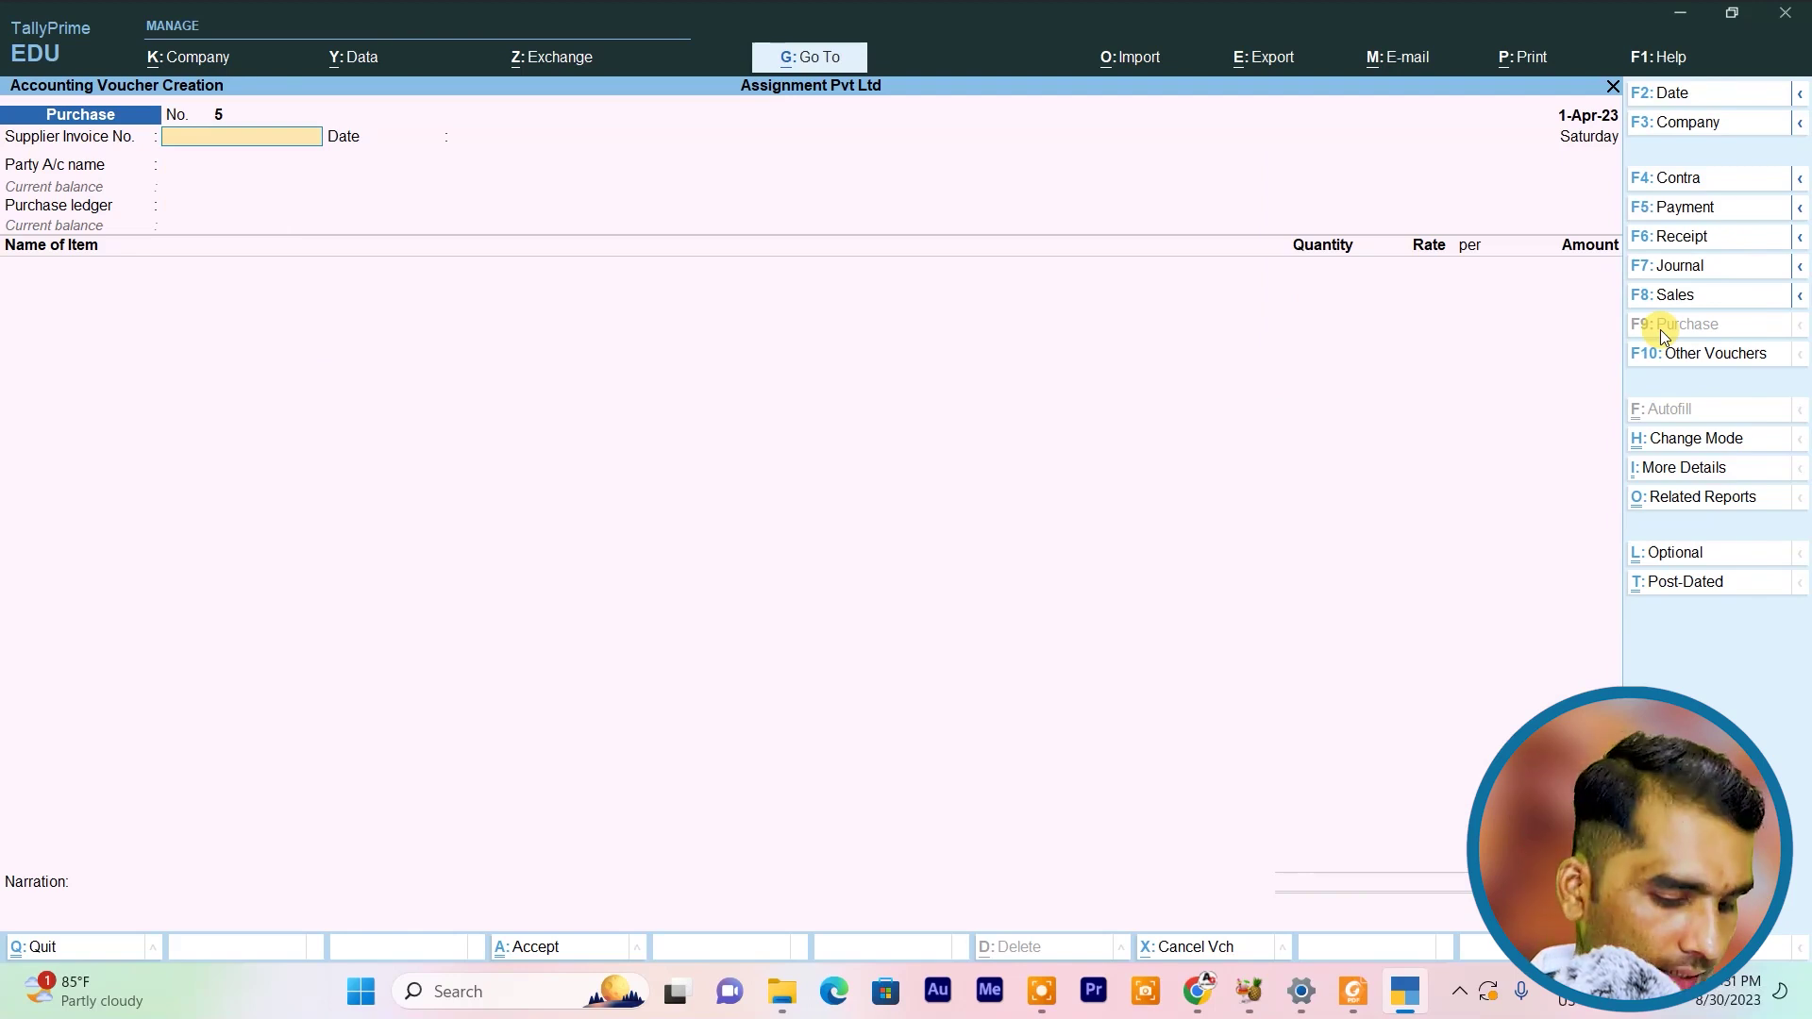
# Read the wall putti part of transaction 19, then give the new purchase voucher supplier invoice number 105 dated 1-Apr-23
pyautogui.hotkey('alt', 'Tab')
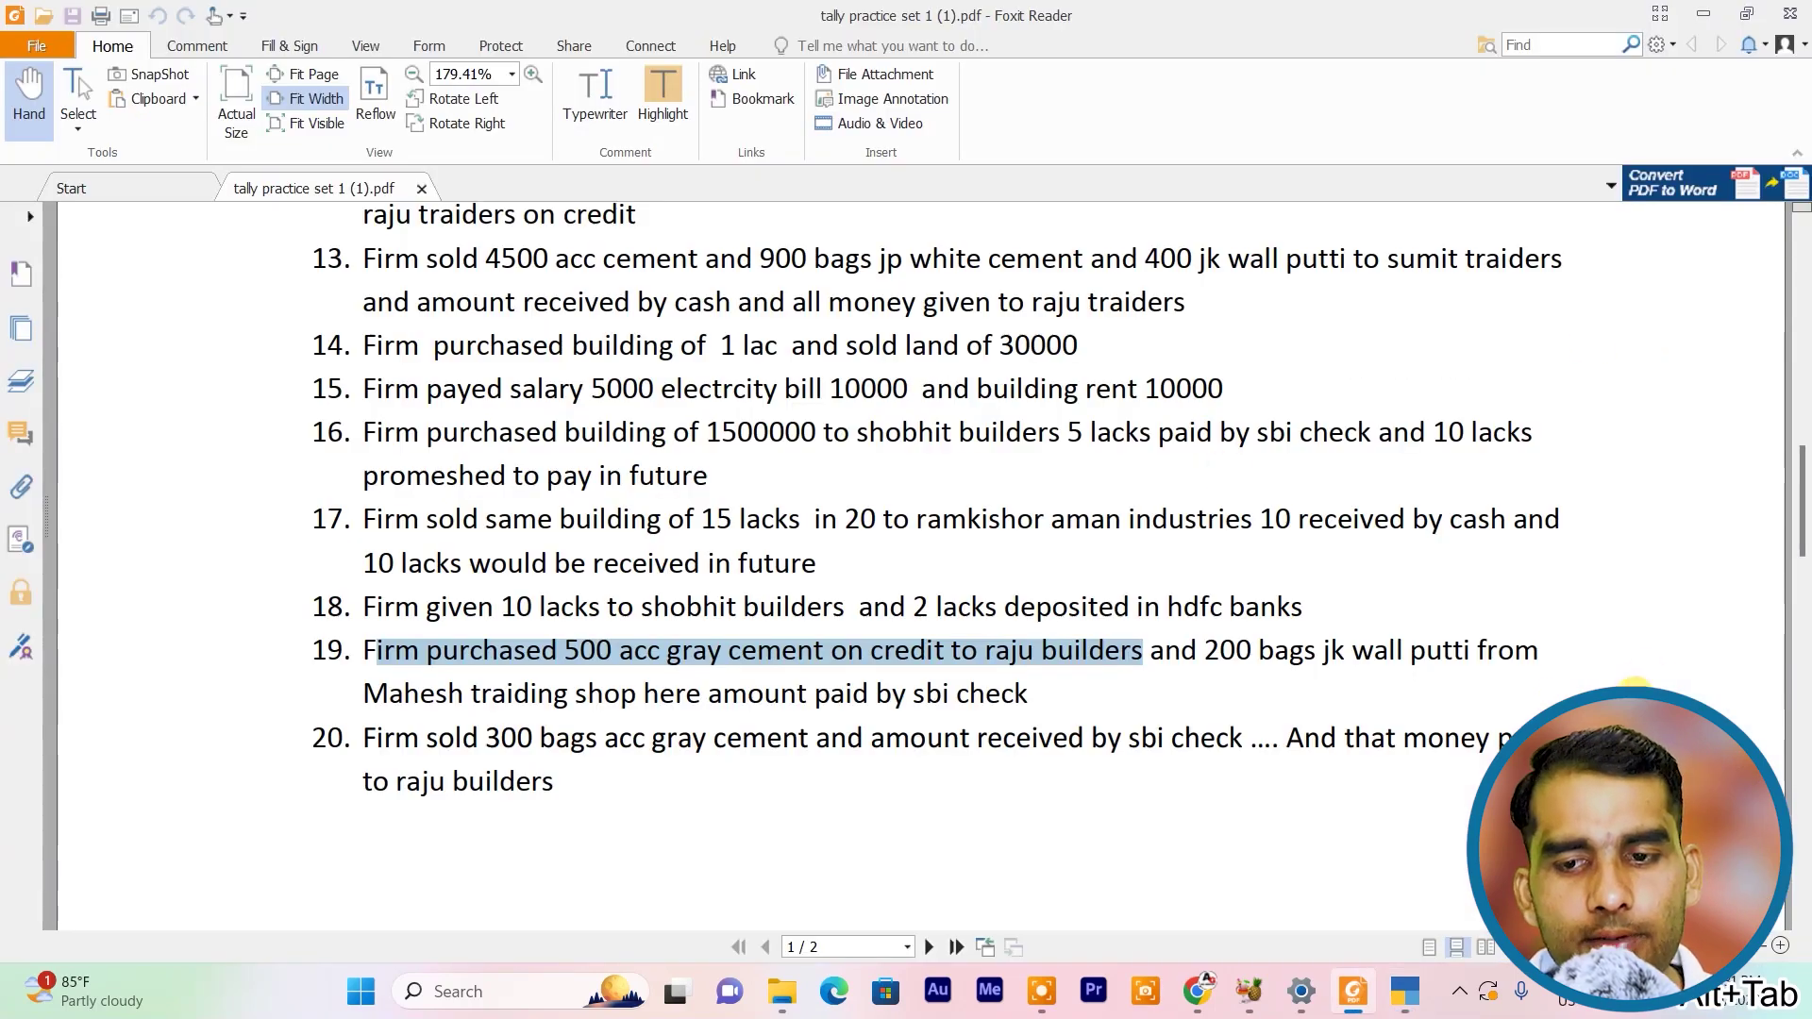
pyautogui.click(1281, 707)
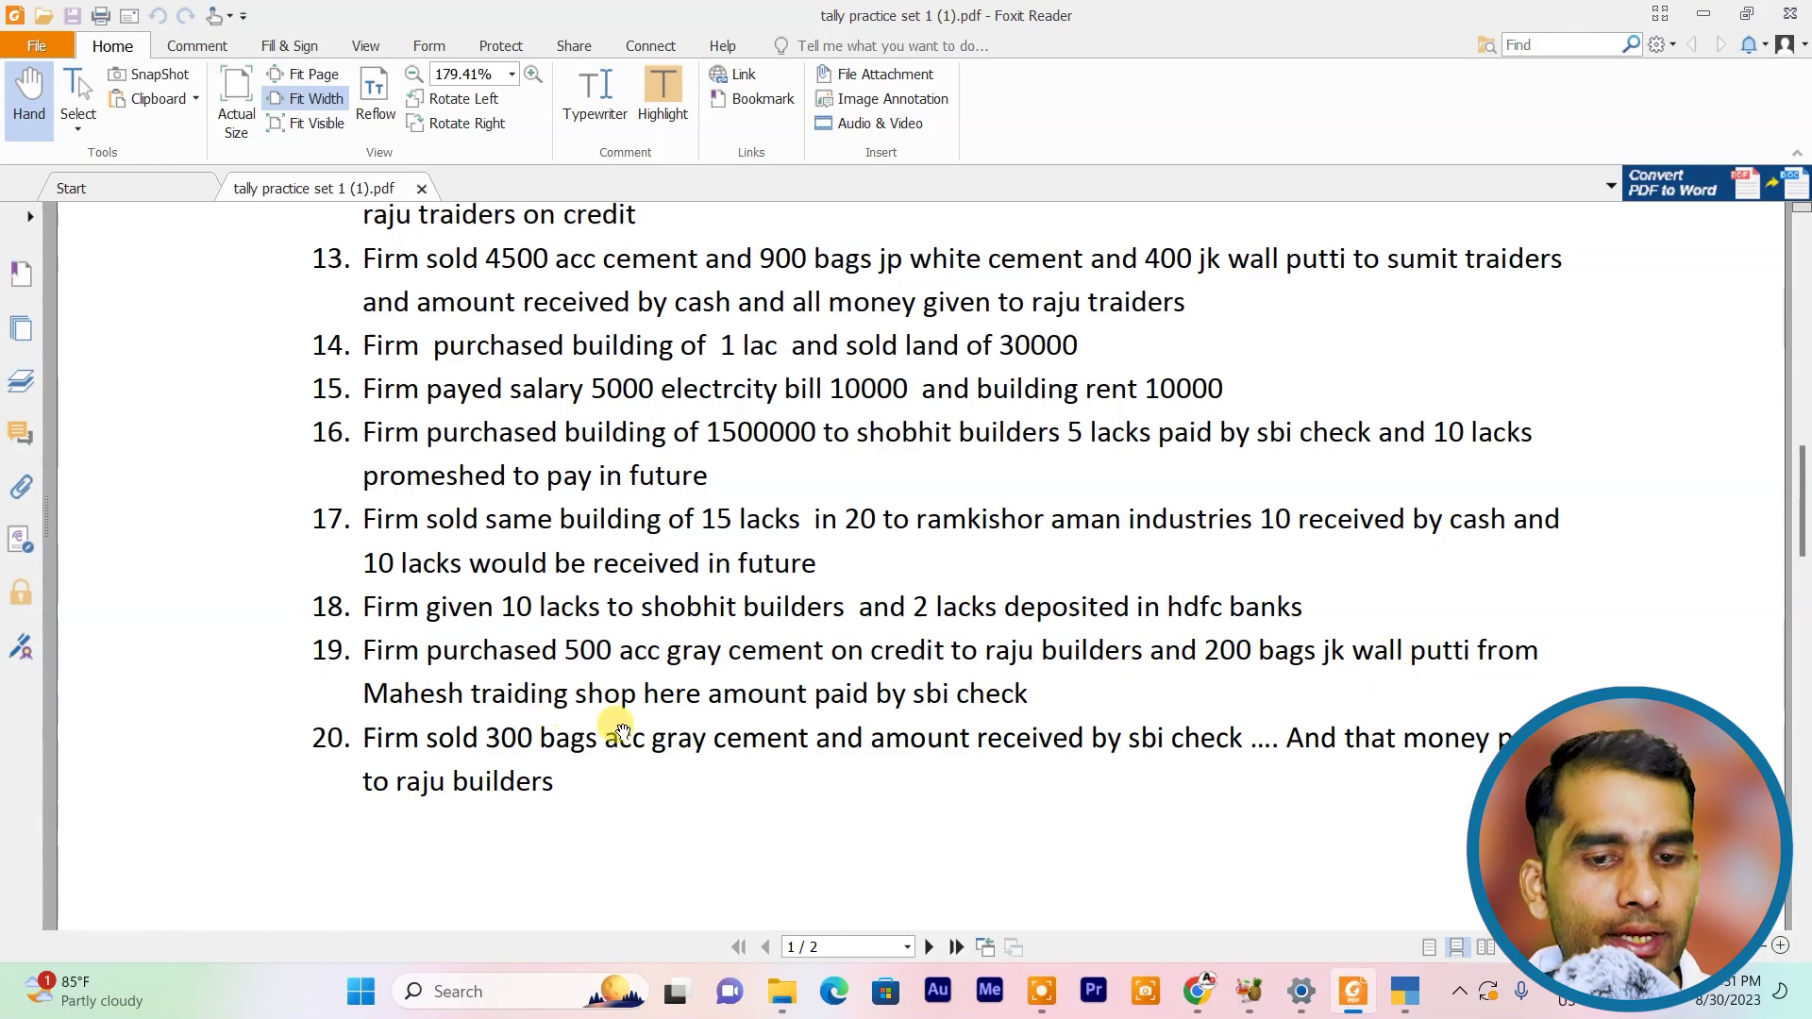
pyautogui.hotkey('alt', 'Tab')
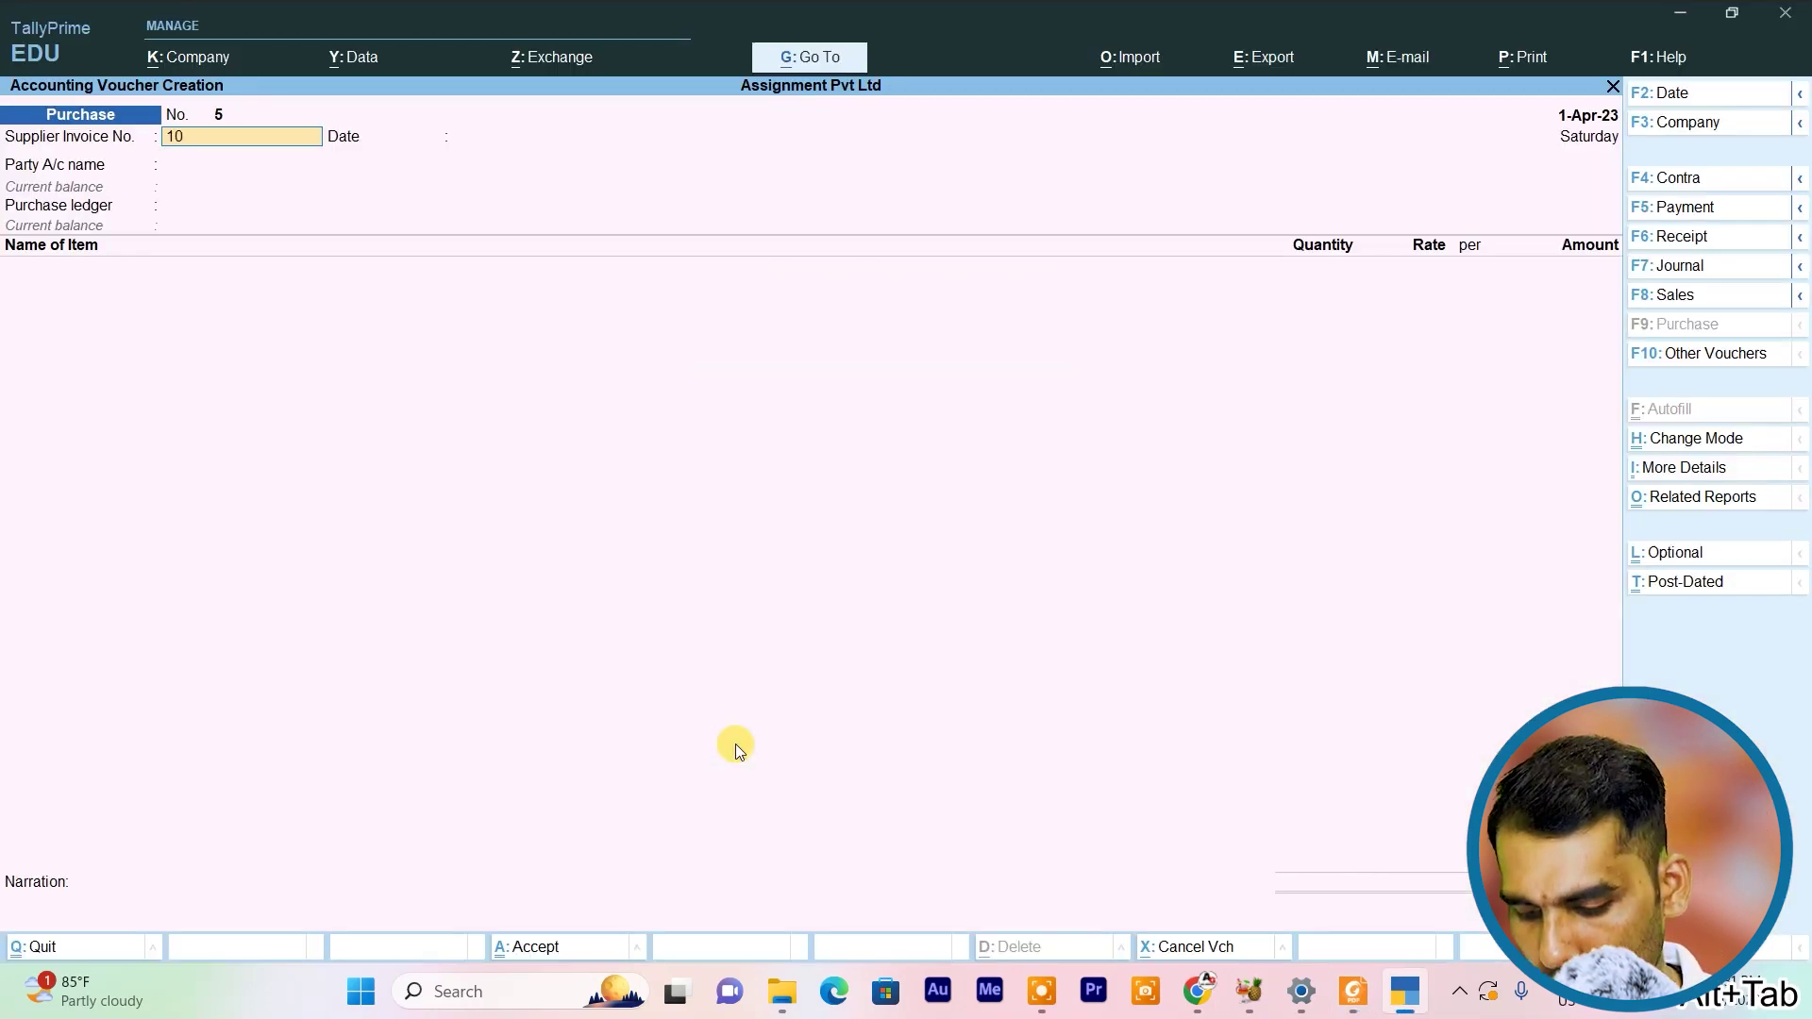
pyautogui.write('5')
pyautogui.press('Return')
pyautogui.press('Return')
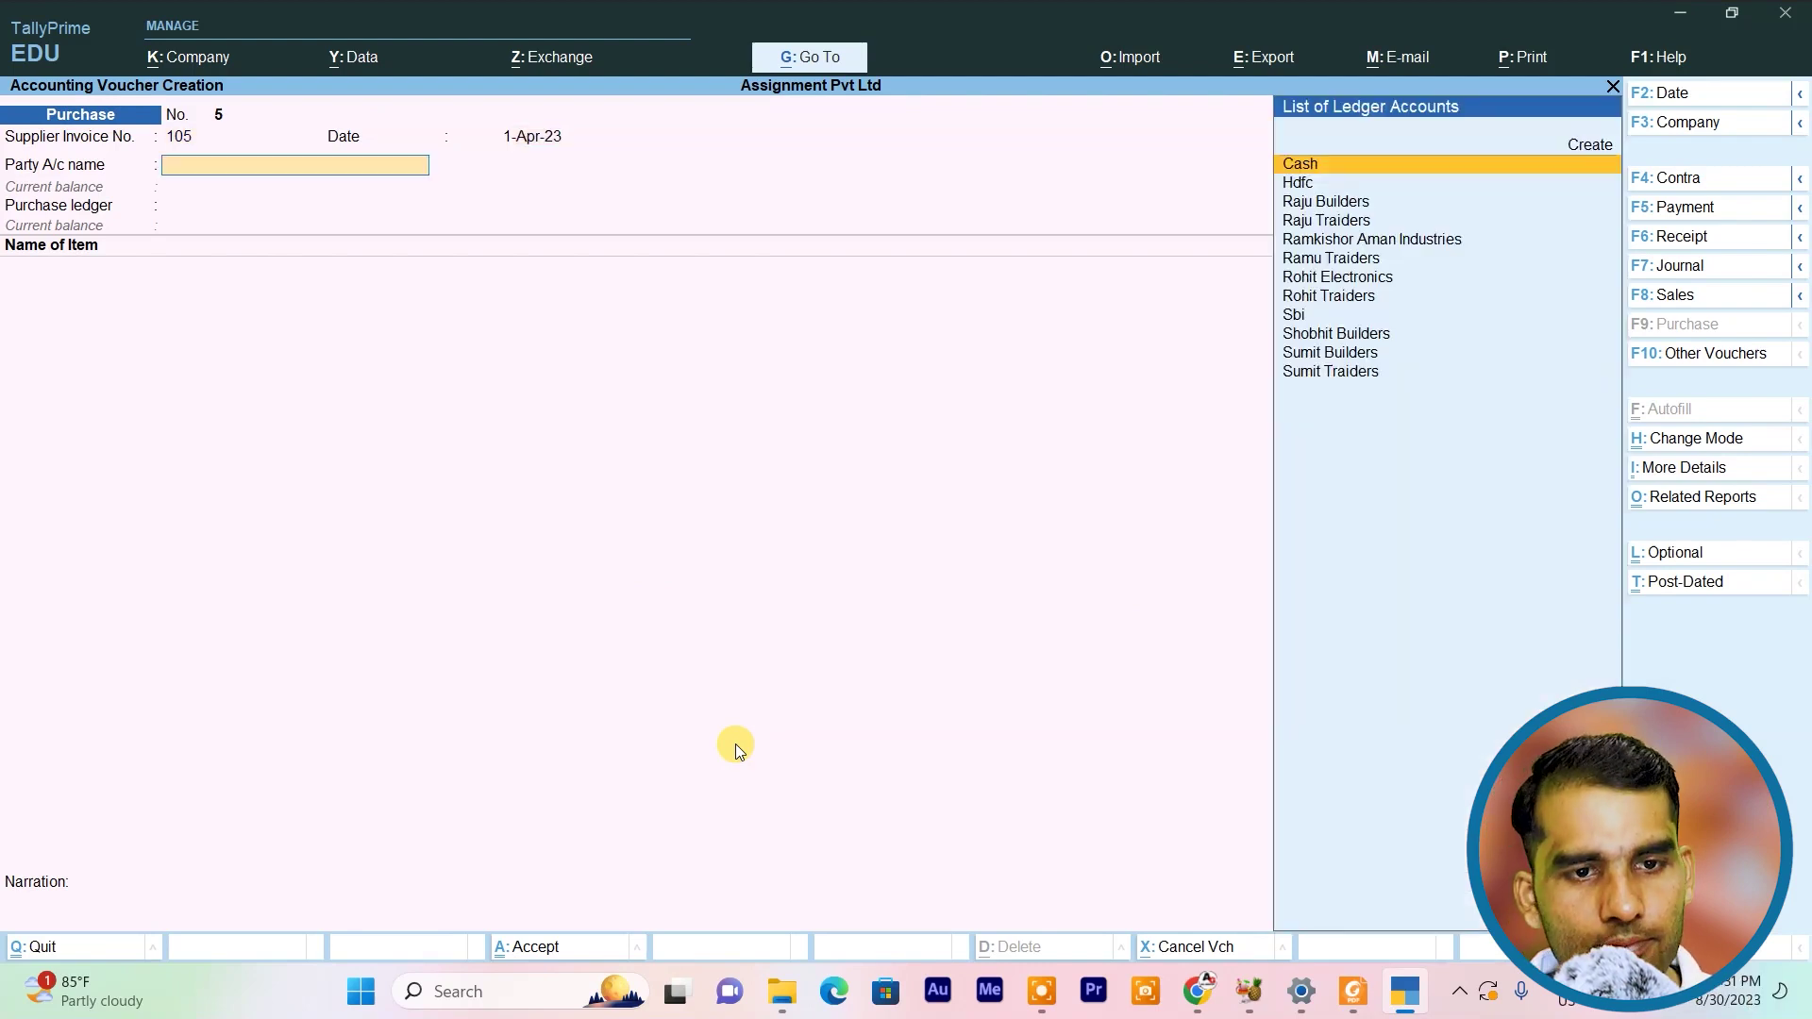
# Choose Sbi as the party account of the purchase voucher and leave all receipt details blank
pyautogui.hotkey('alt', 'c')
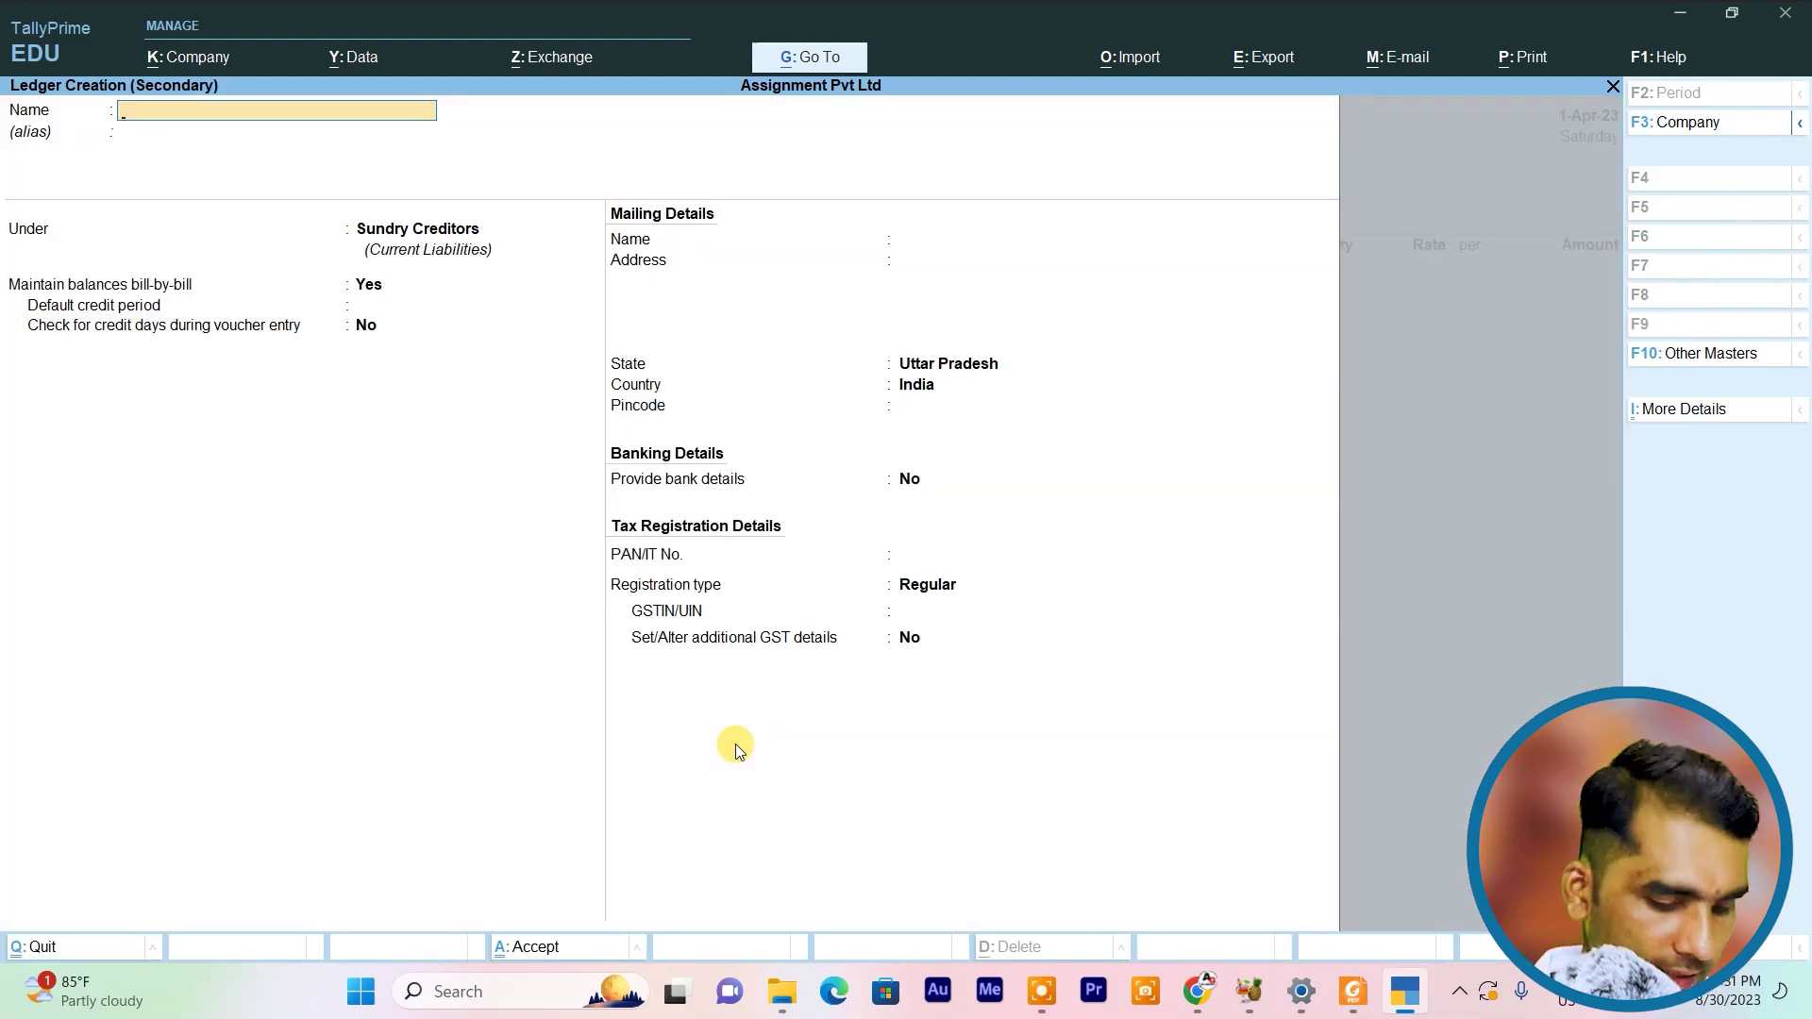
pyautogui.press('Escape')
pyautogui.press('Down')
pyautogui.press('Down')
pyautogui.press('Down')
pyautogui.press('Down')
pyautogui.press('Down')
pyautogui.press('Down')
pyautogui.press('Down')
pyautogui.press('Down')
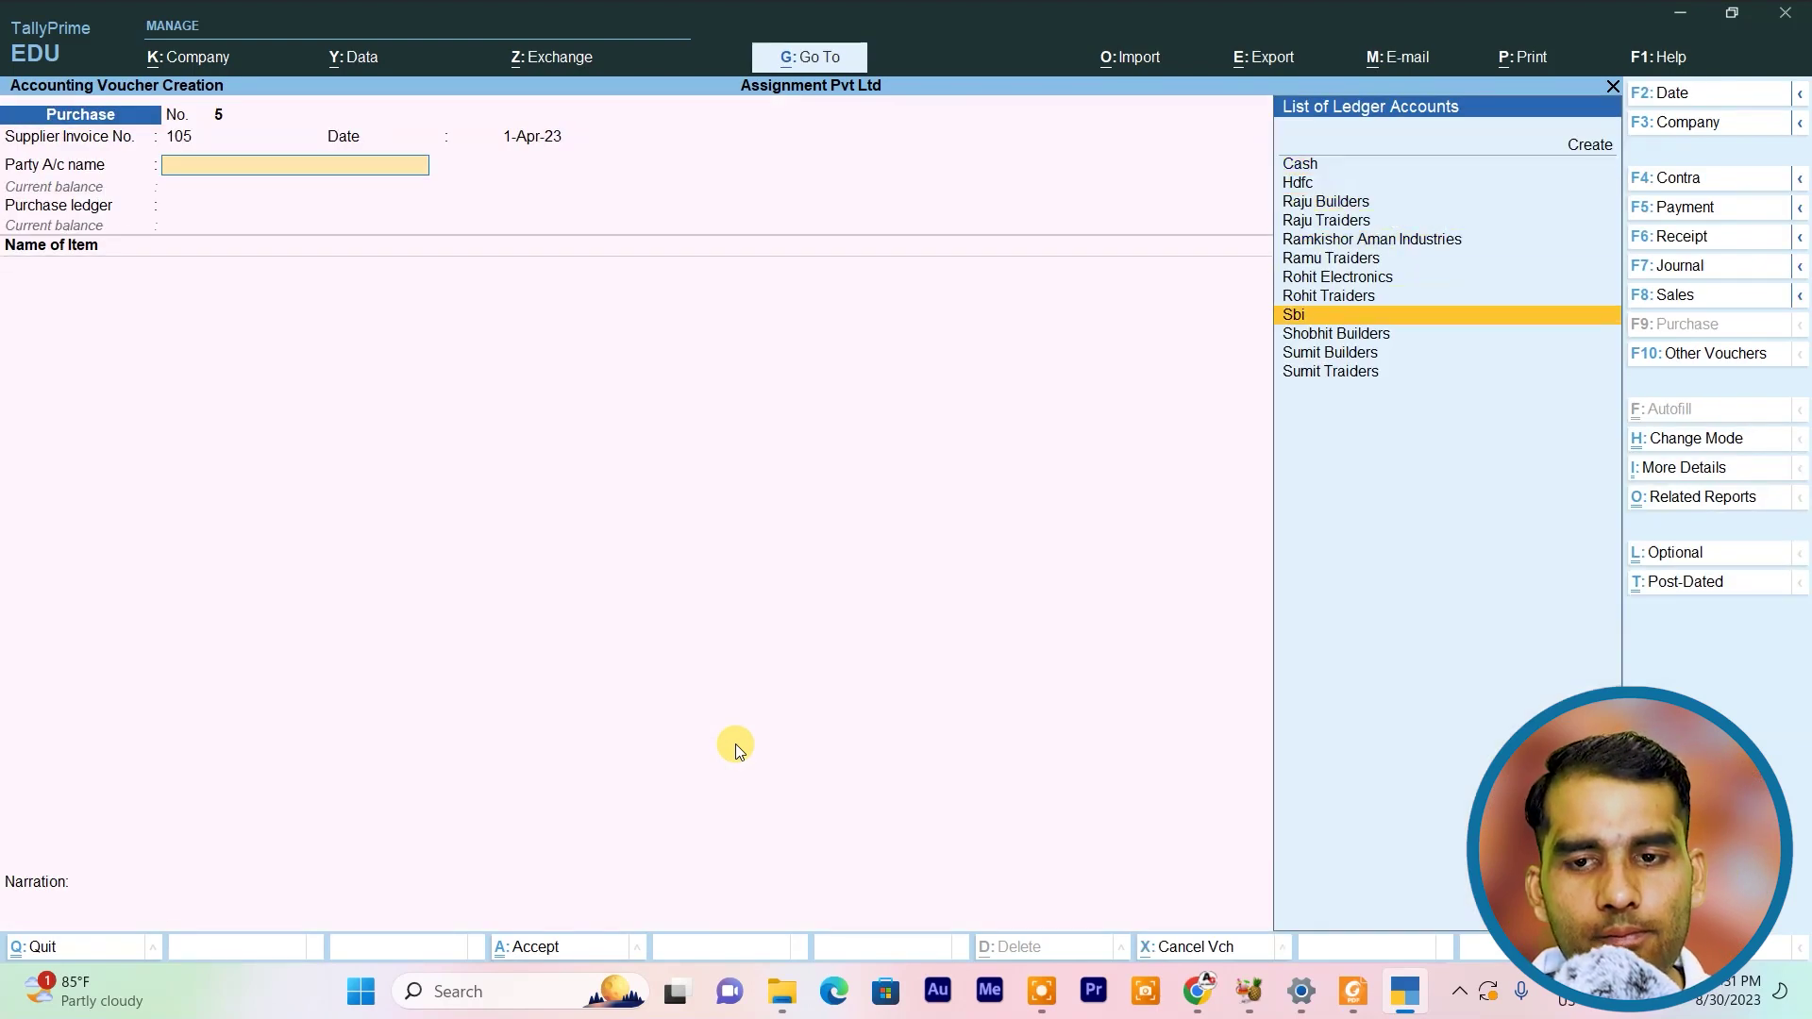
pyautogui.press('Return')
pyautogui.press('Return')
pyautogui.press('Return')
pyautogui.press('Return')
pyautogui.press('Return')
pyautogui.press('Return')
pyautogui.press('Return')
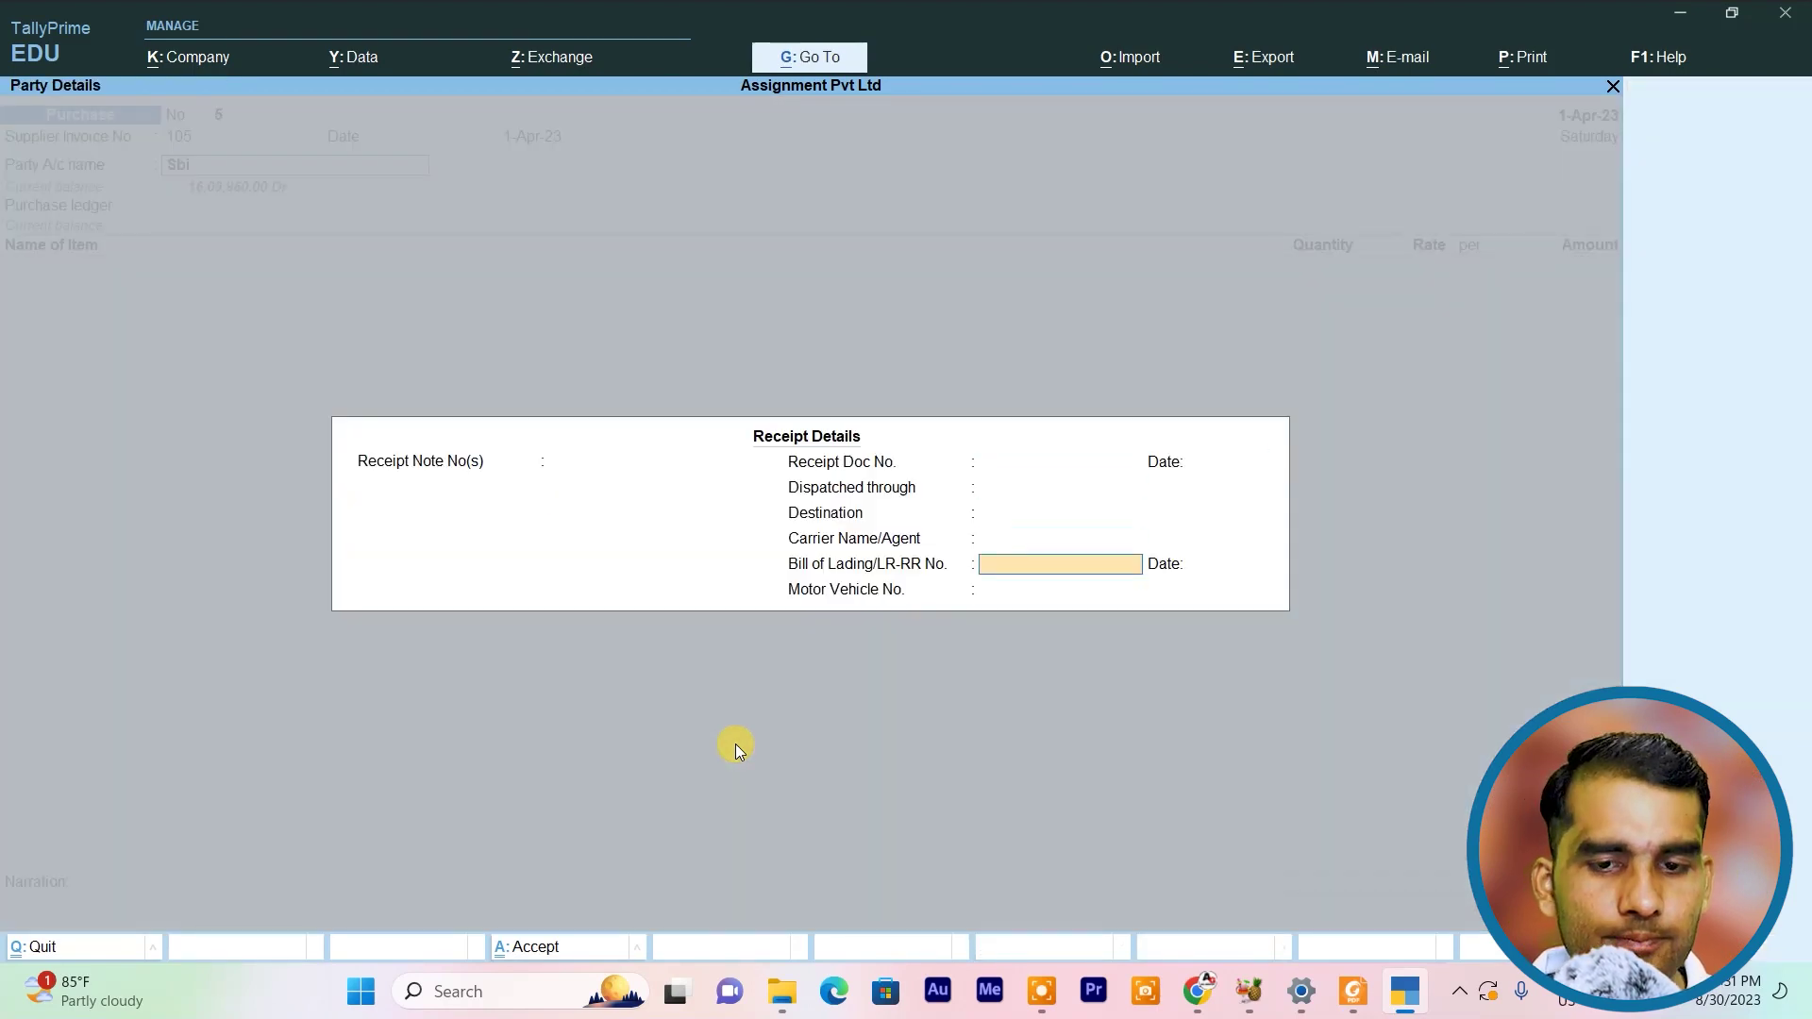
pyautogui.press('Return')
pyautogui.press('Return')
pyautogui.press('Return')
pyautogui.press('Return')
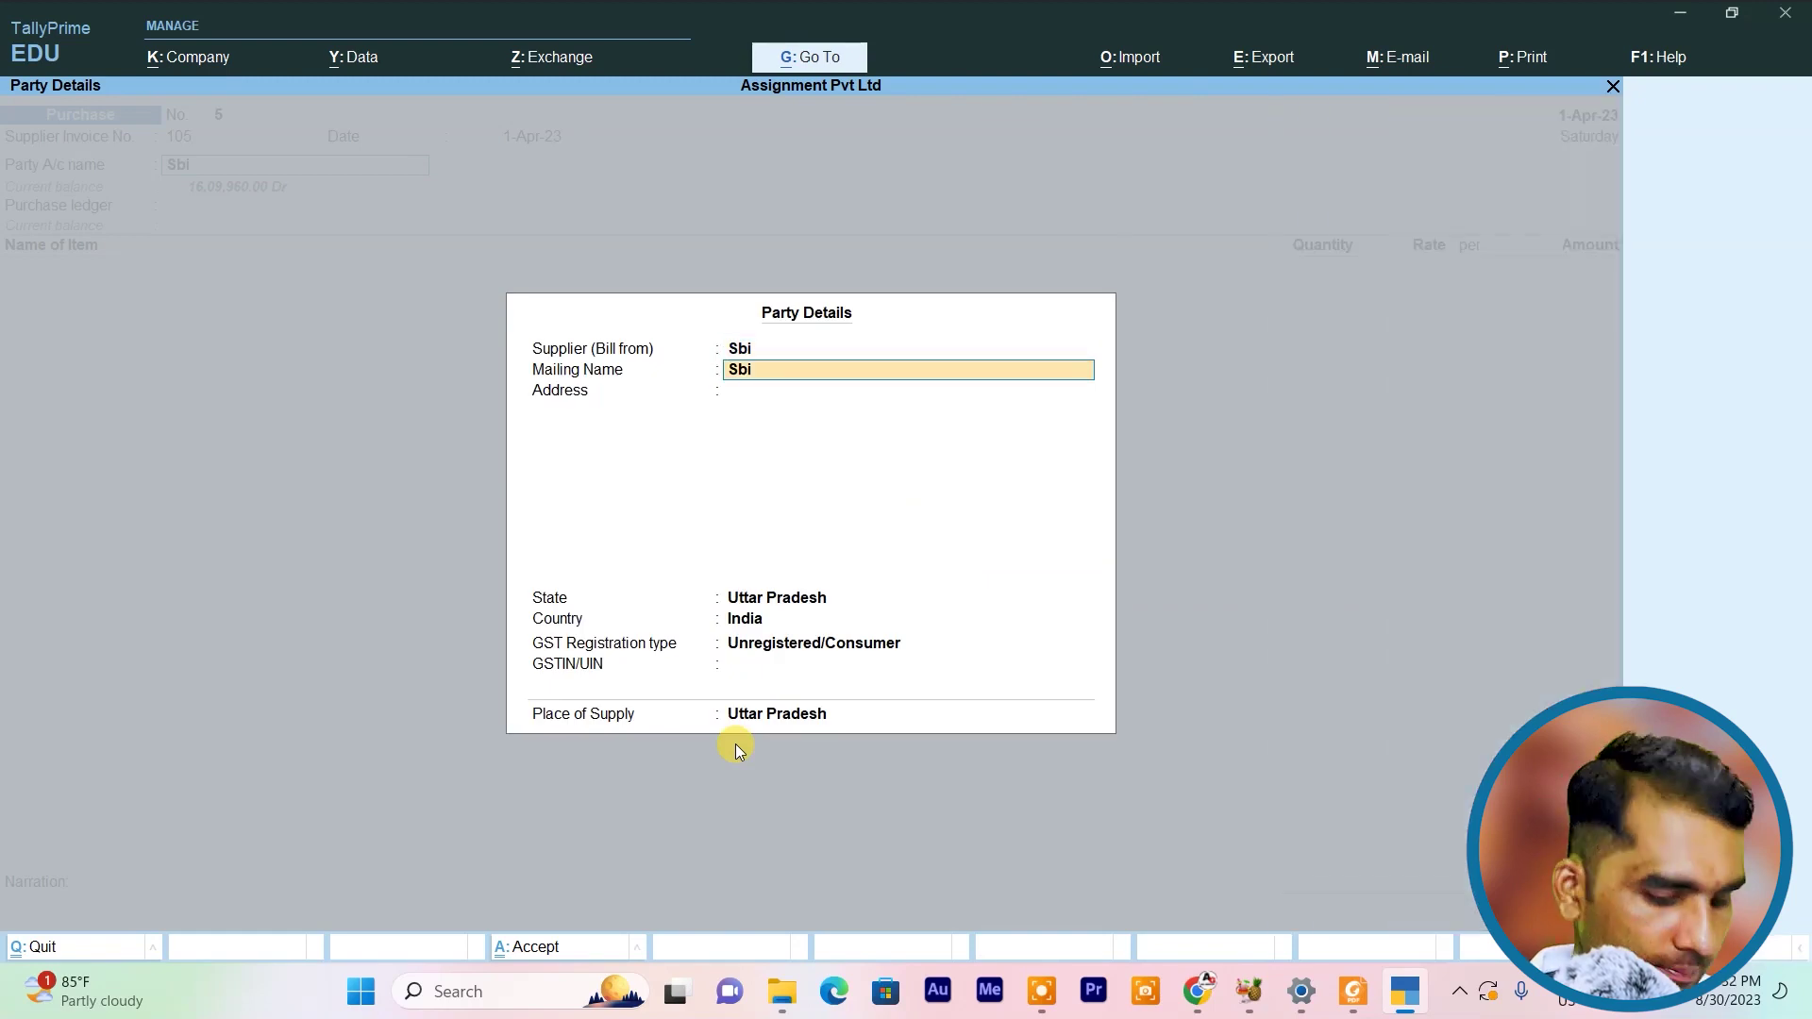
# Create the ledger Mahesh Traiding Shop under Sundry Debtors as the bill-from supplier and accept the party details
pyautogui.press('BackSpace')
pyautogui.press('Up')
pyautogui.press('Up')
pyautogui.press('Up')
pyautogui.press('Up')
pyautogui.press('Up')
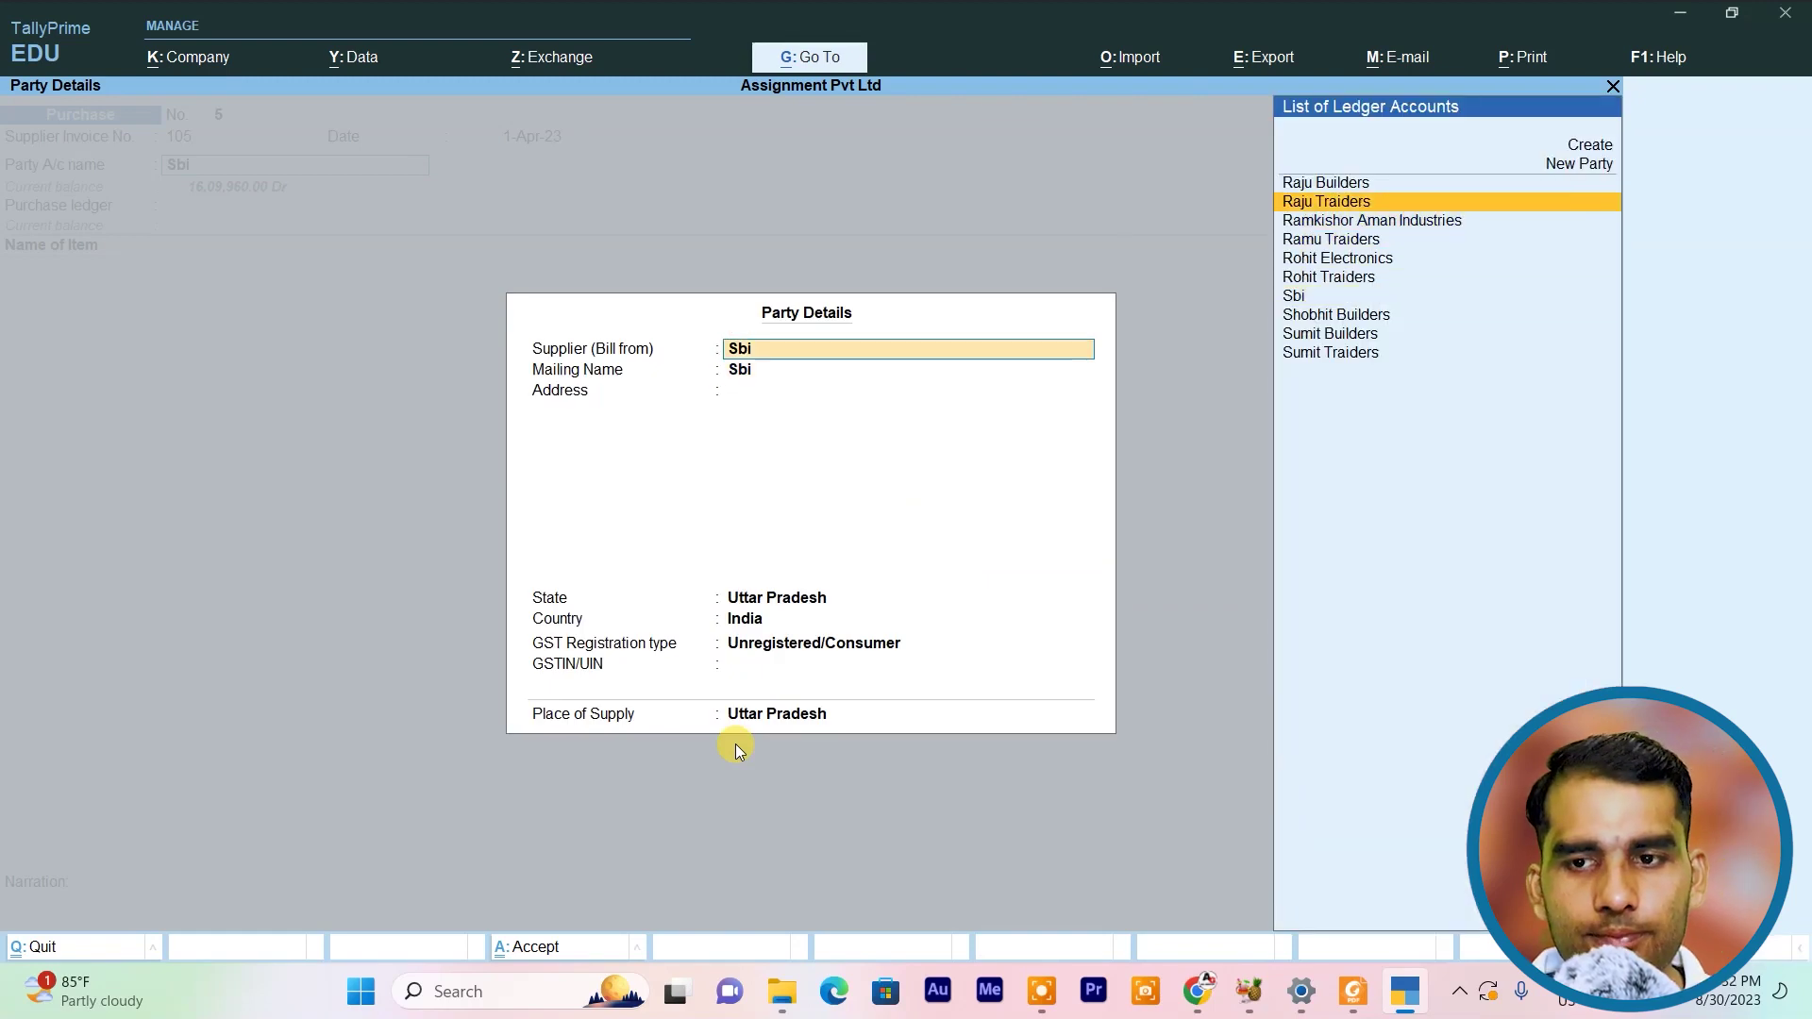
pyautogui.press('Up')
pyautogui.press('Up')
pyautogui.press('Up')
pyautogui.press('Return')
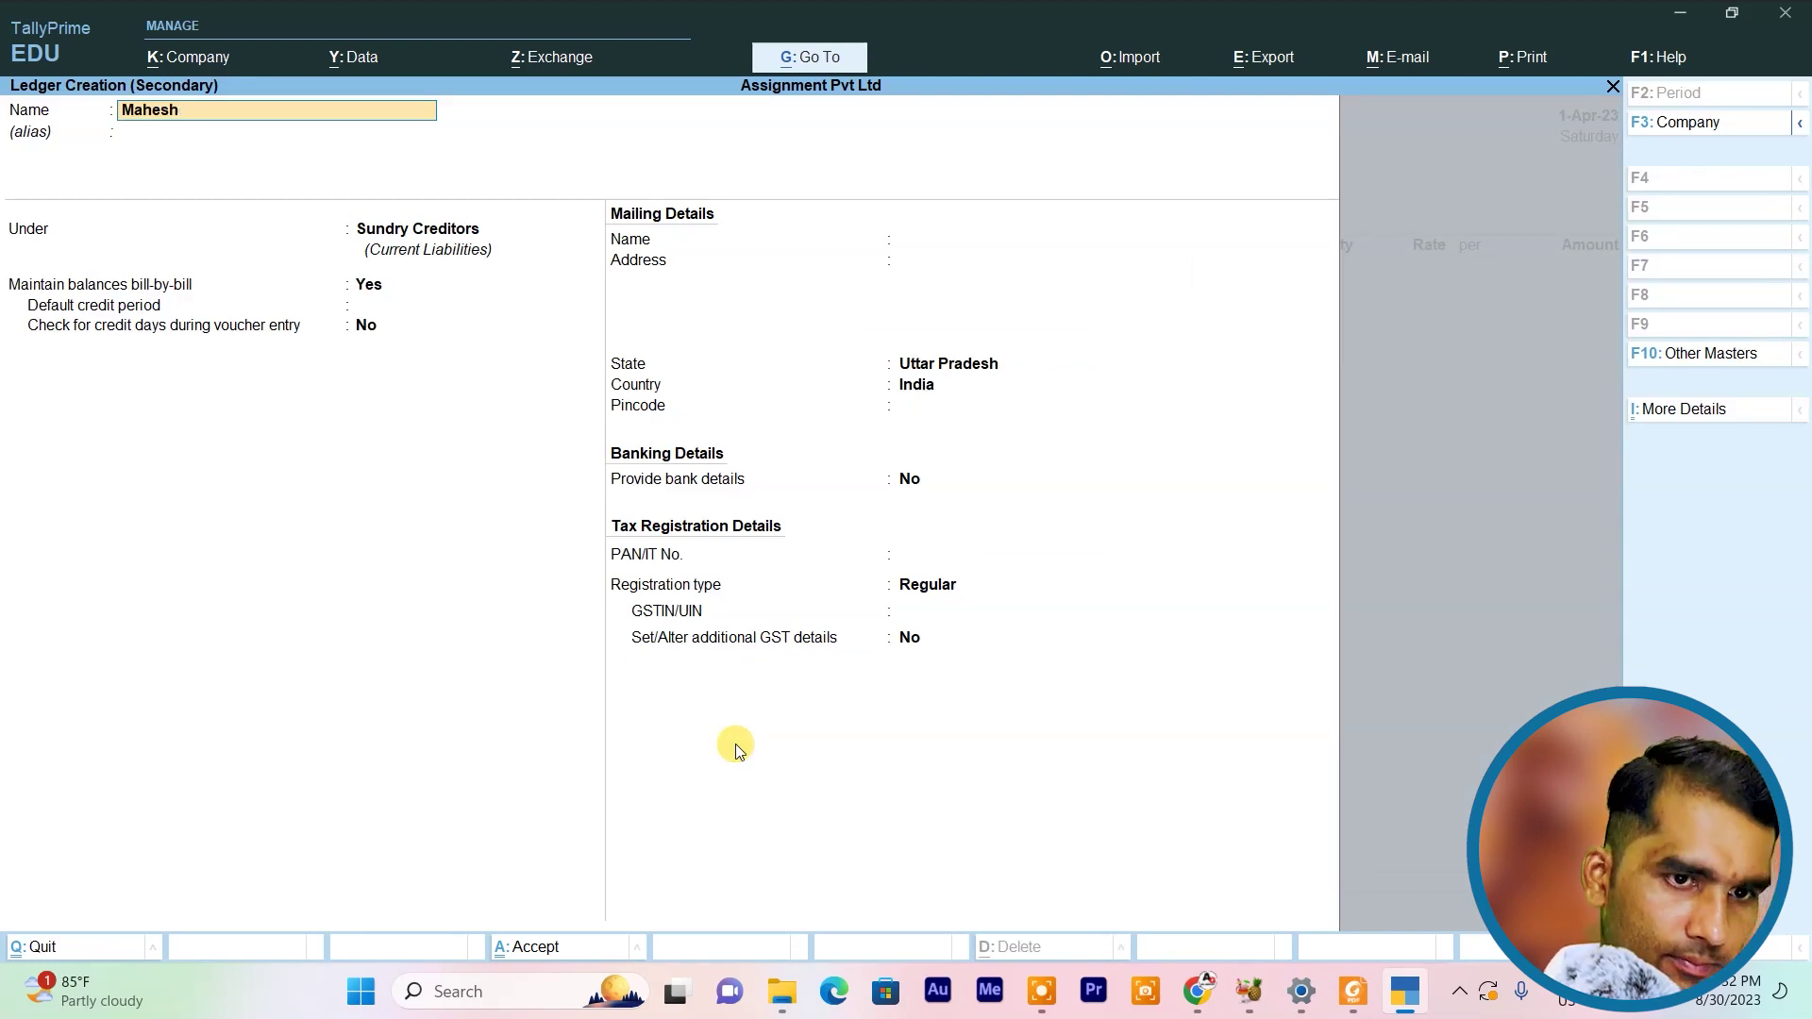
pyautogui.write('Mahesh Traiding Shop')
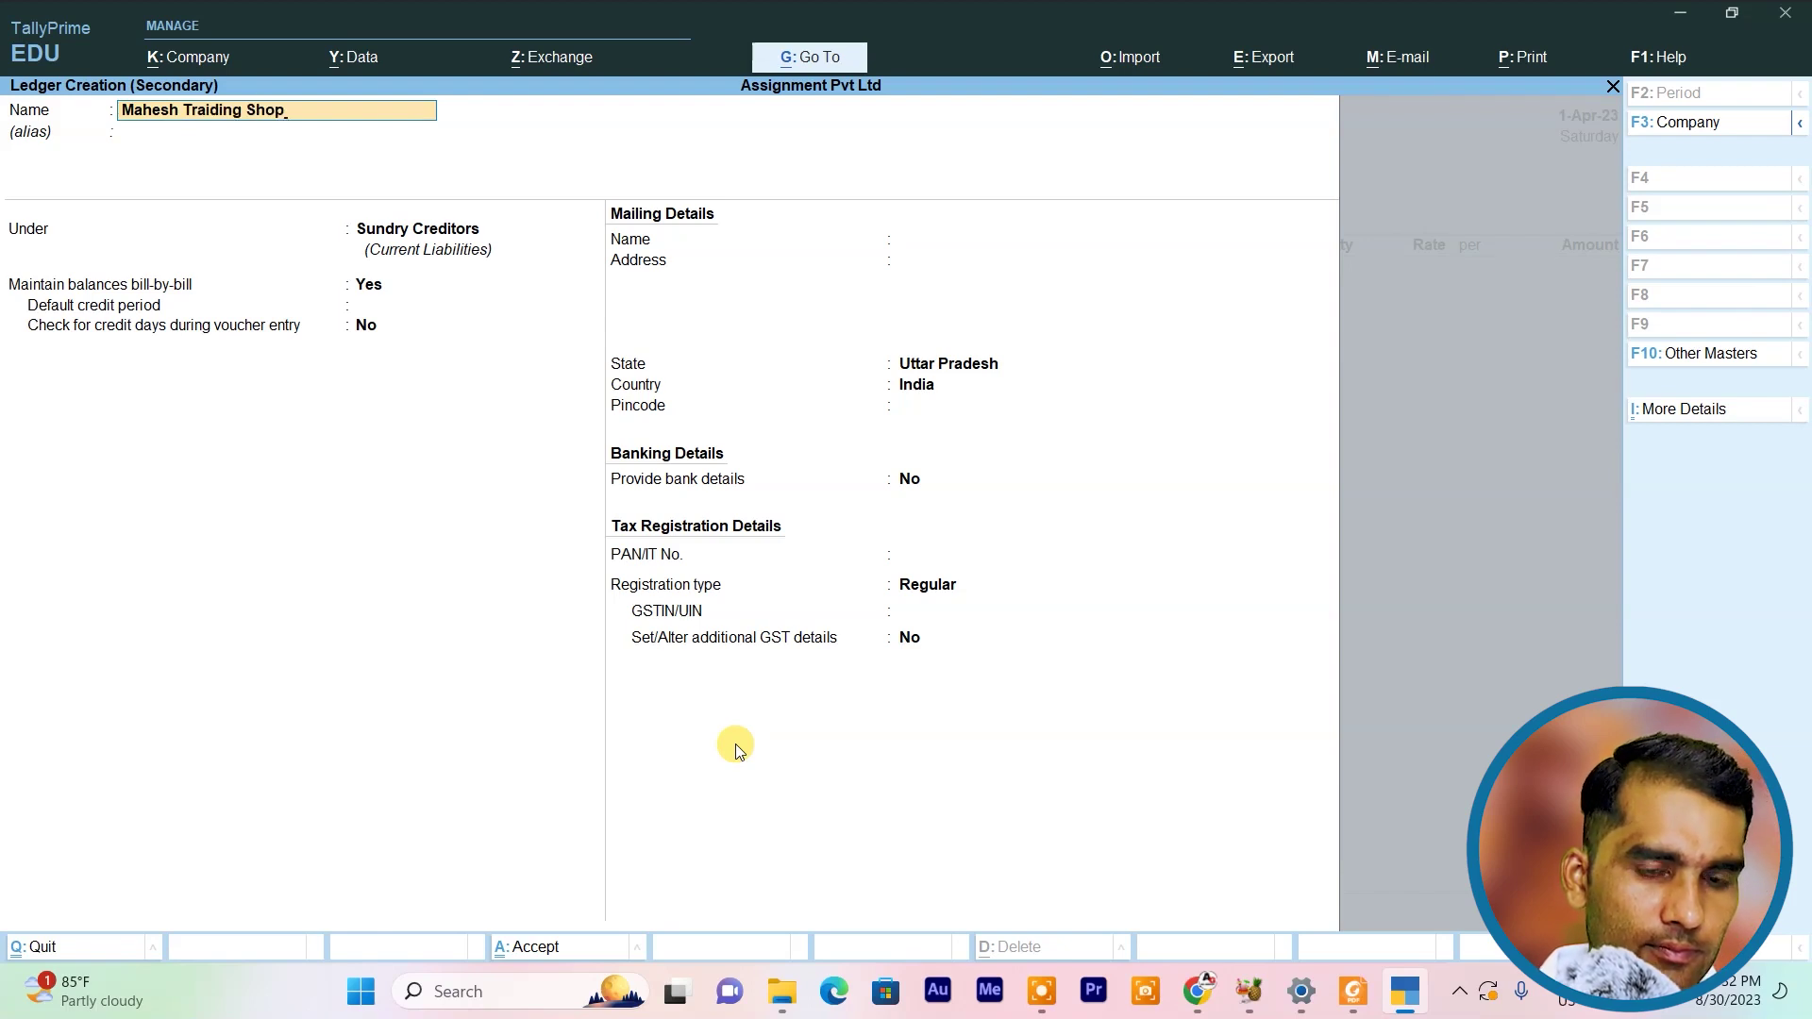
pyautogui.press('Return')
pyautogui.write('Su')
pyautogui.press('Down')
pyautogui.press('Return')
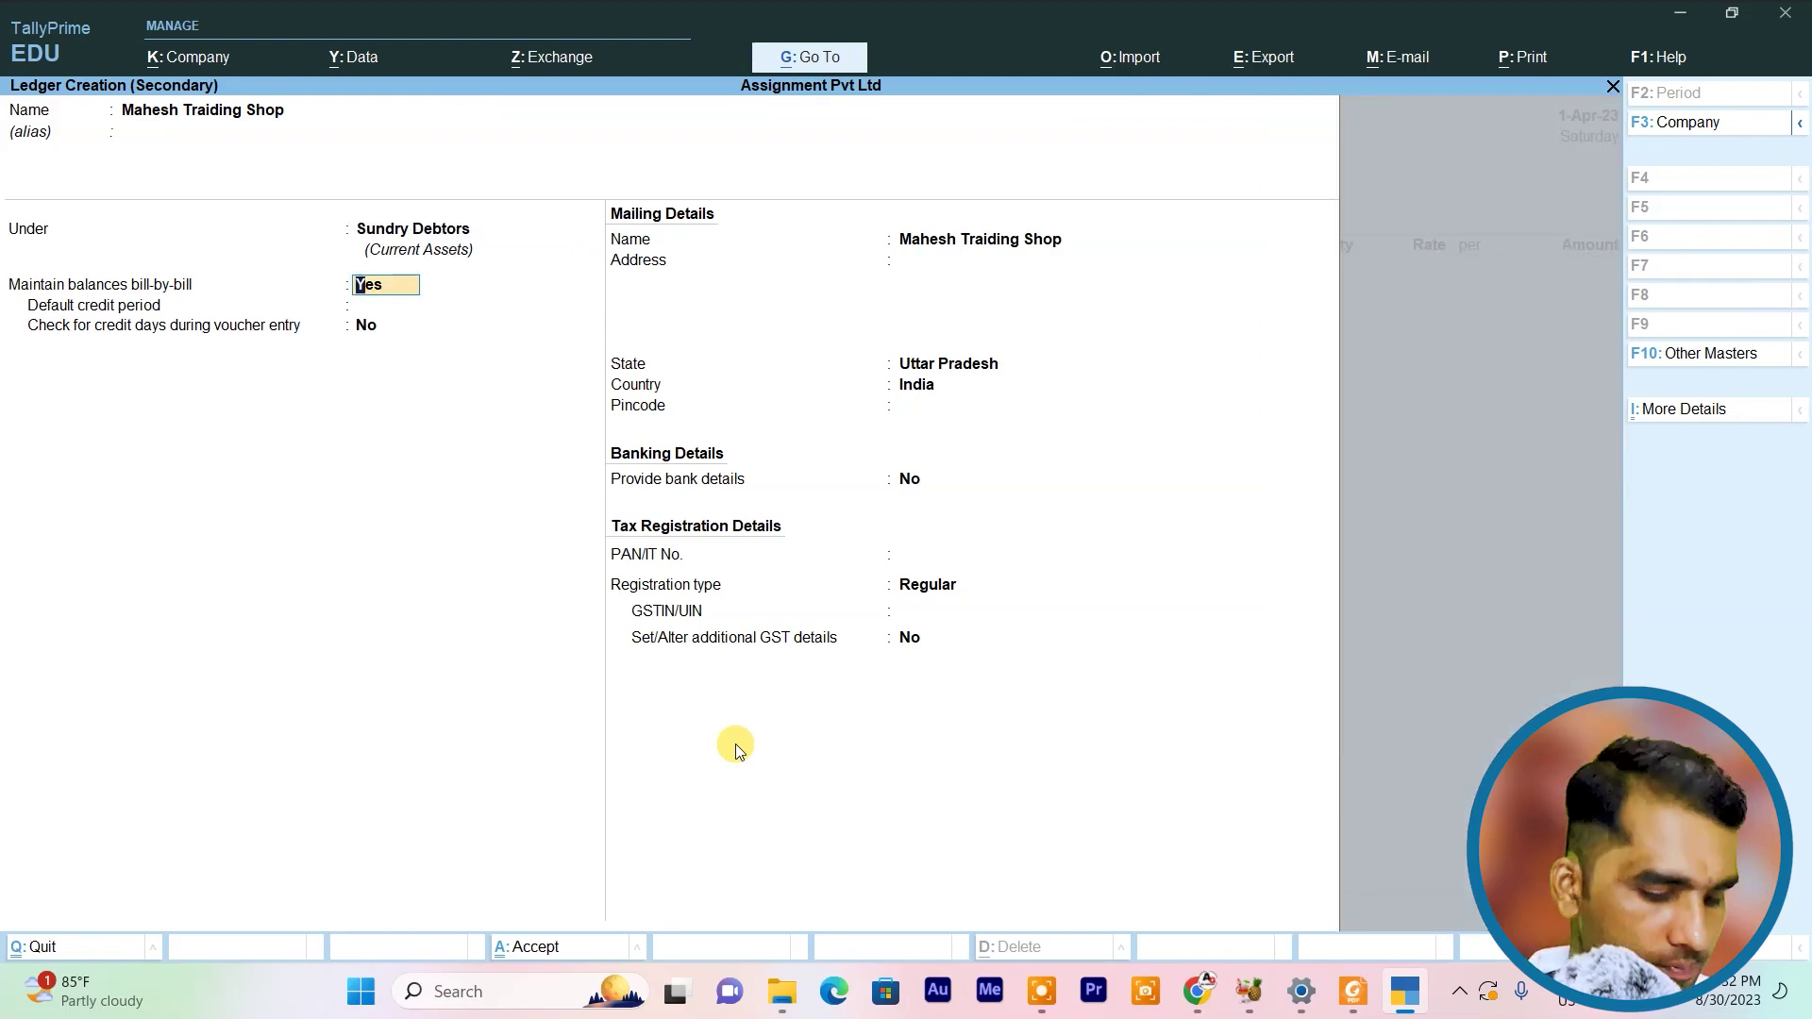
pyautogui.hotkey('ctrl', 'a')
pyautogui.hotkey('ctrl', 'a')
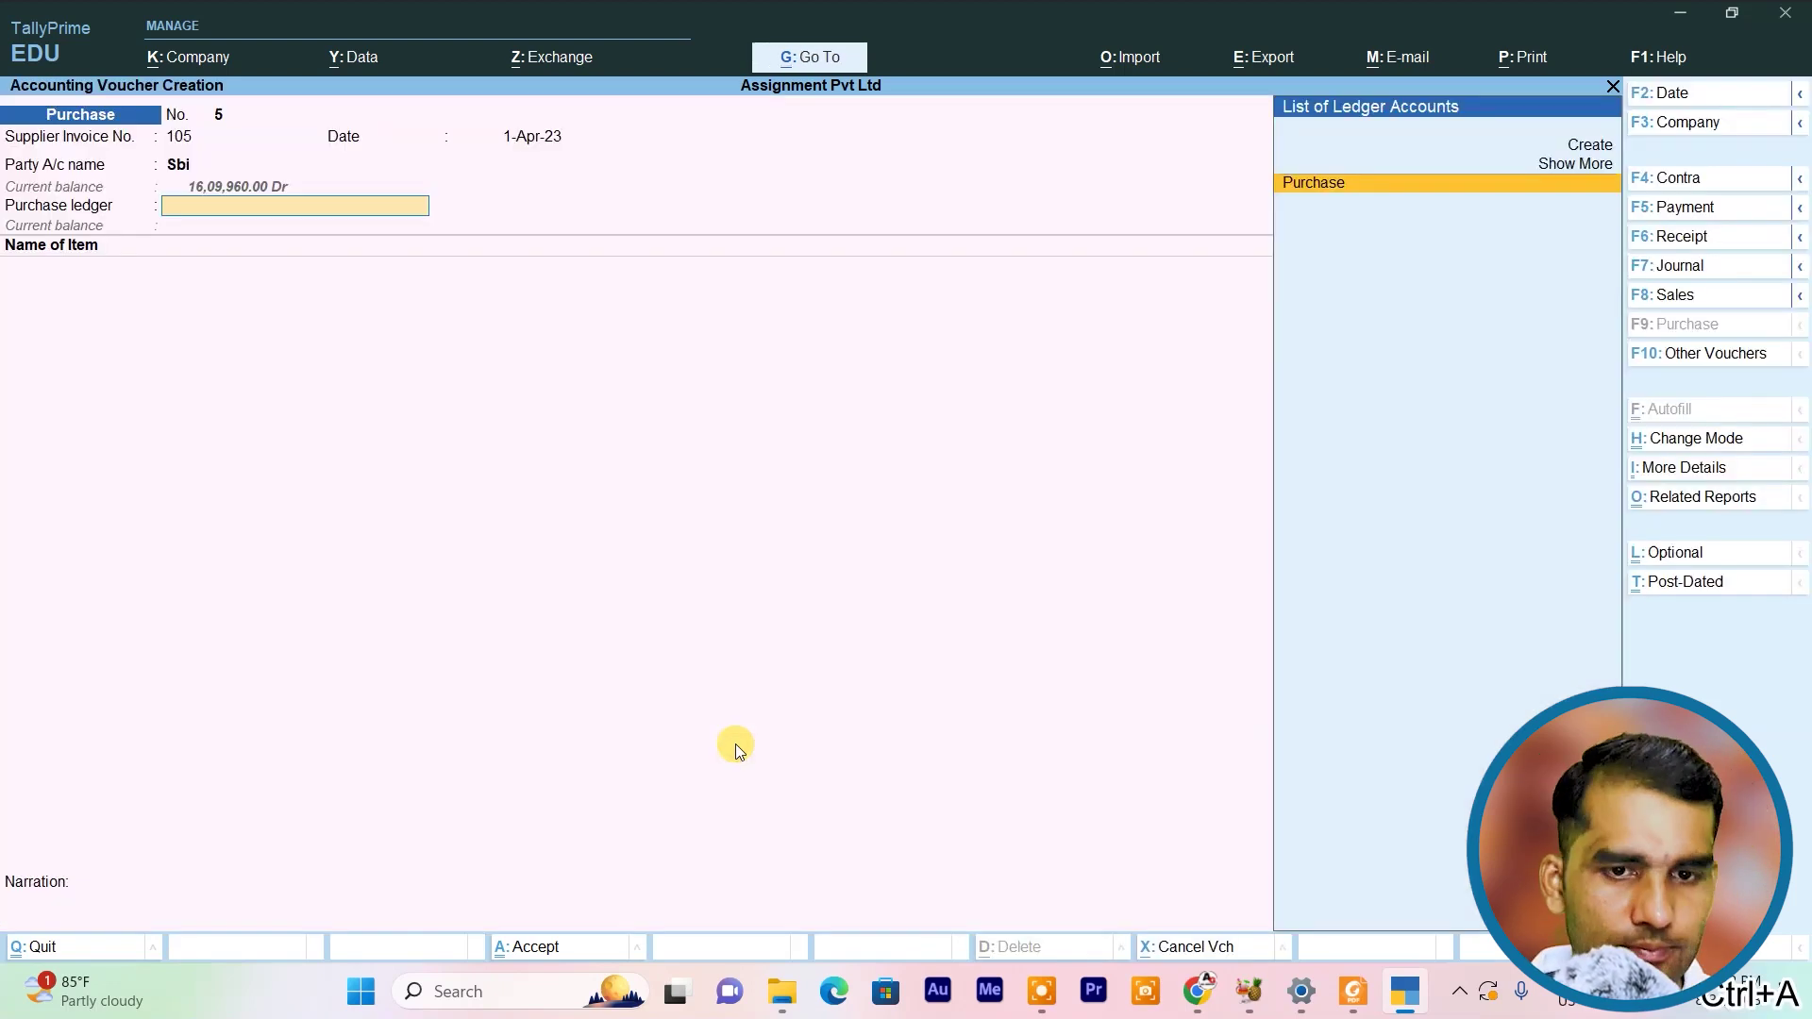
# Choose the Purchase ledger and add 200 bags of Jk Wall Putty at 750.00 per bag to the voucher
pyautogui.press('Return')
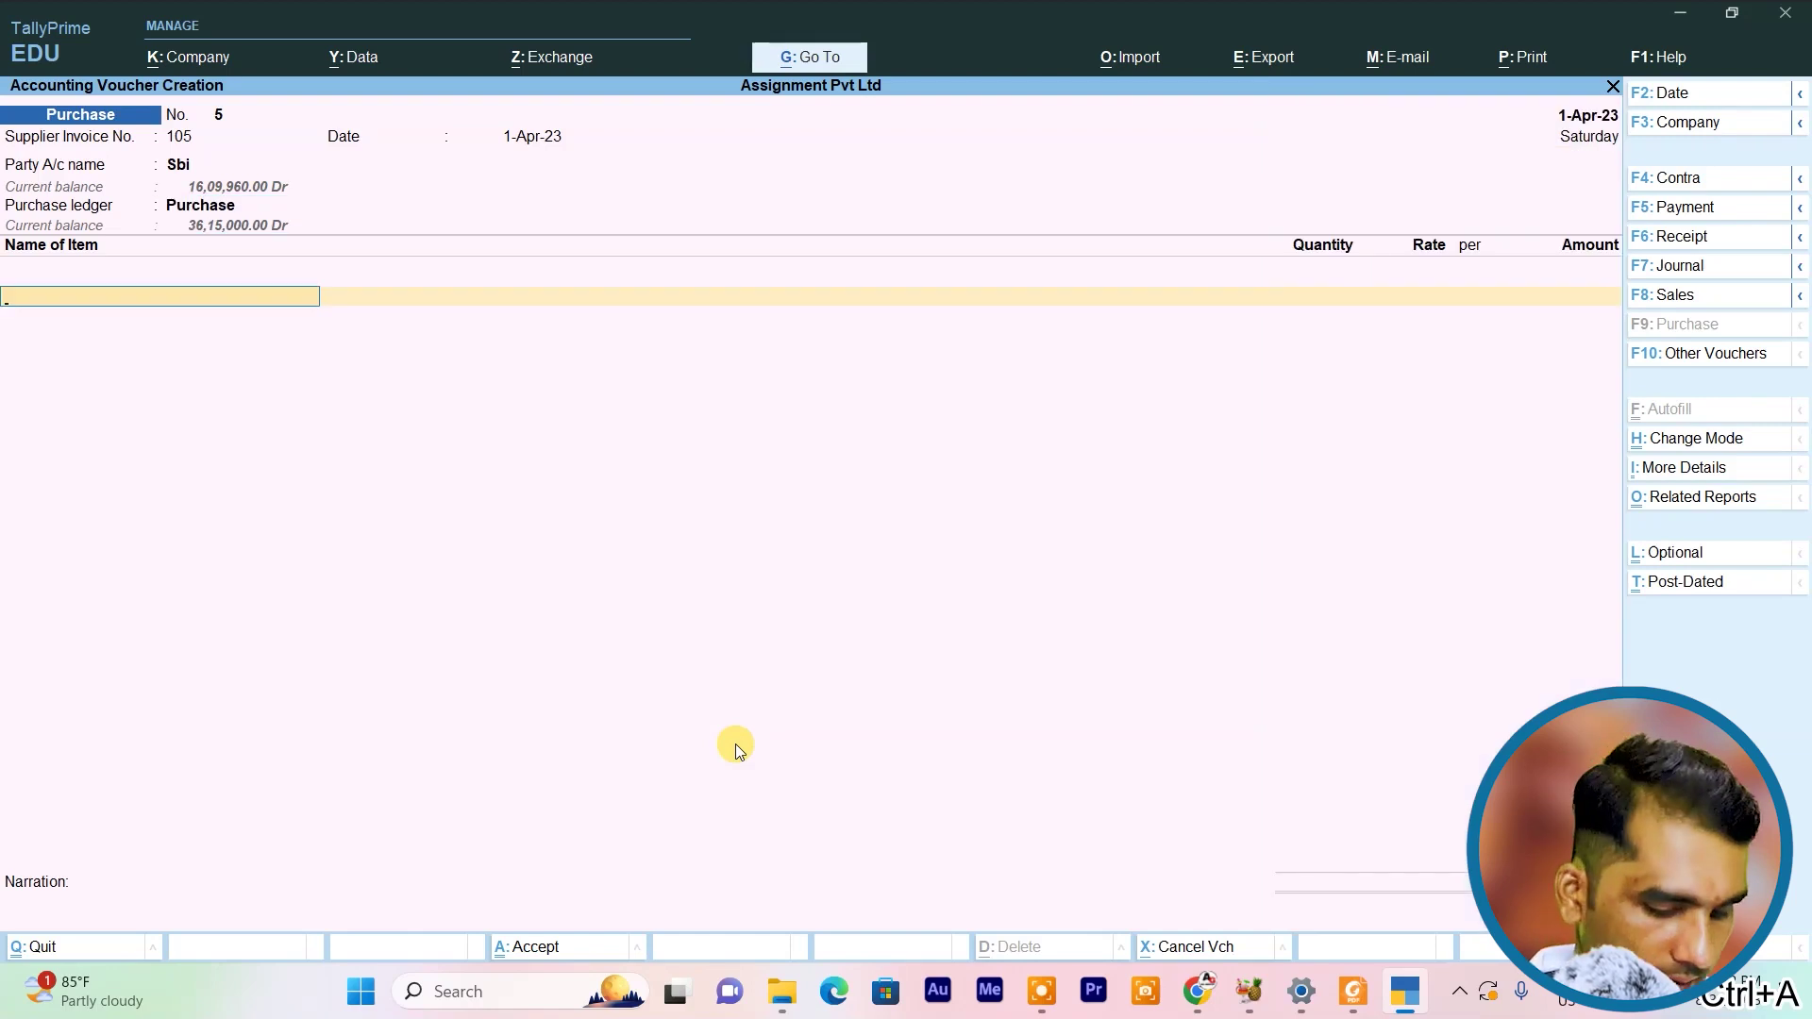
pyautogui.press('Down')
pyautogui.press('Return')
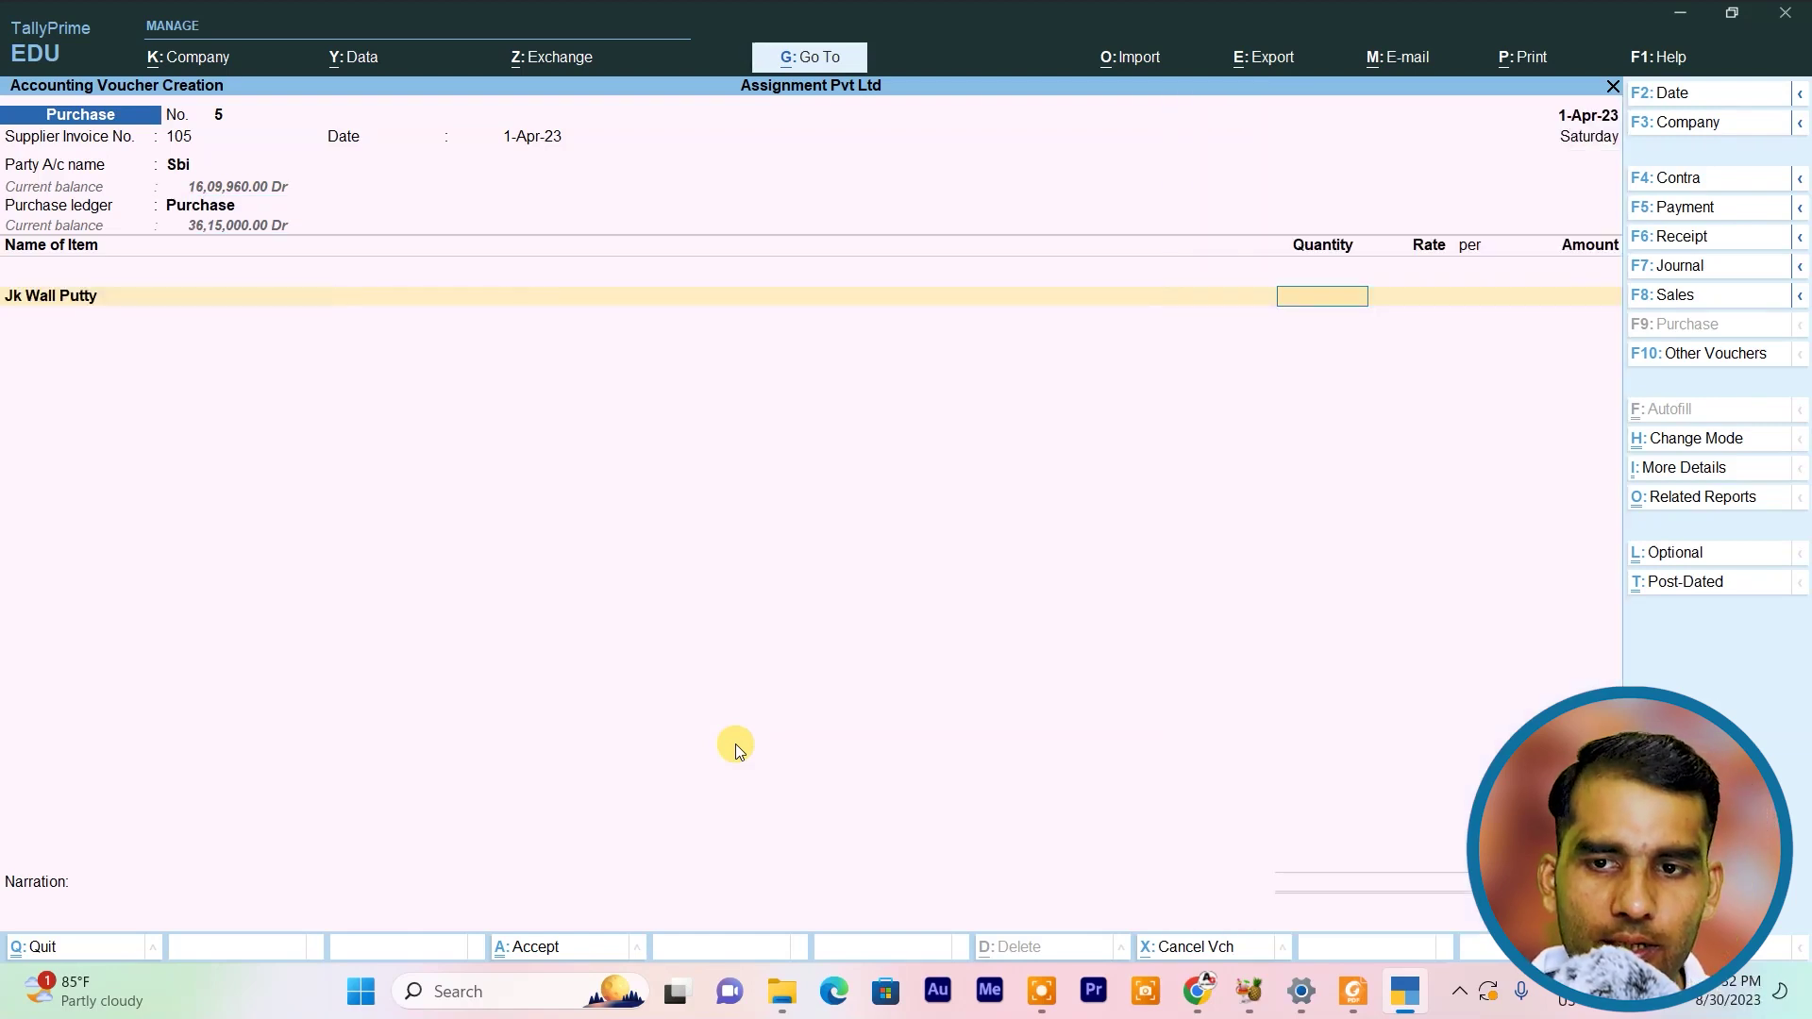
pyautogui.write('200')
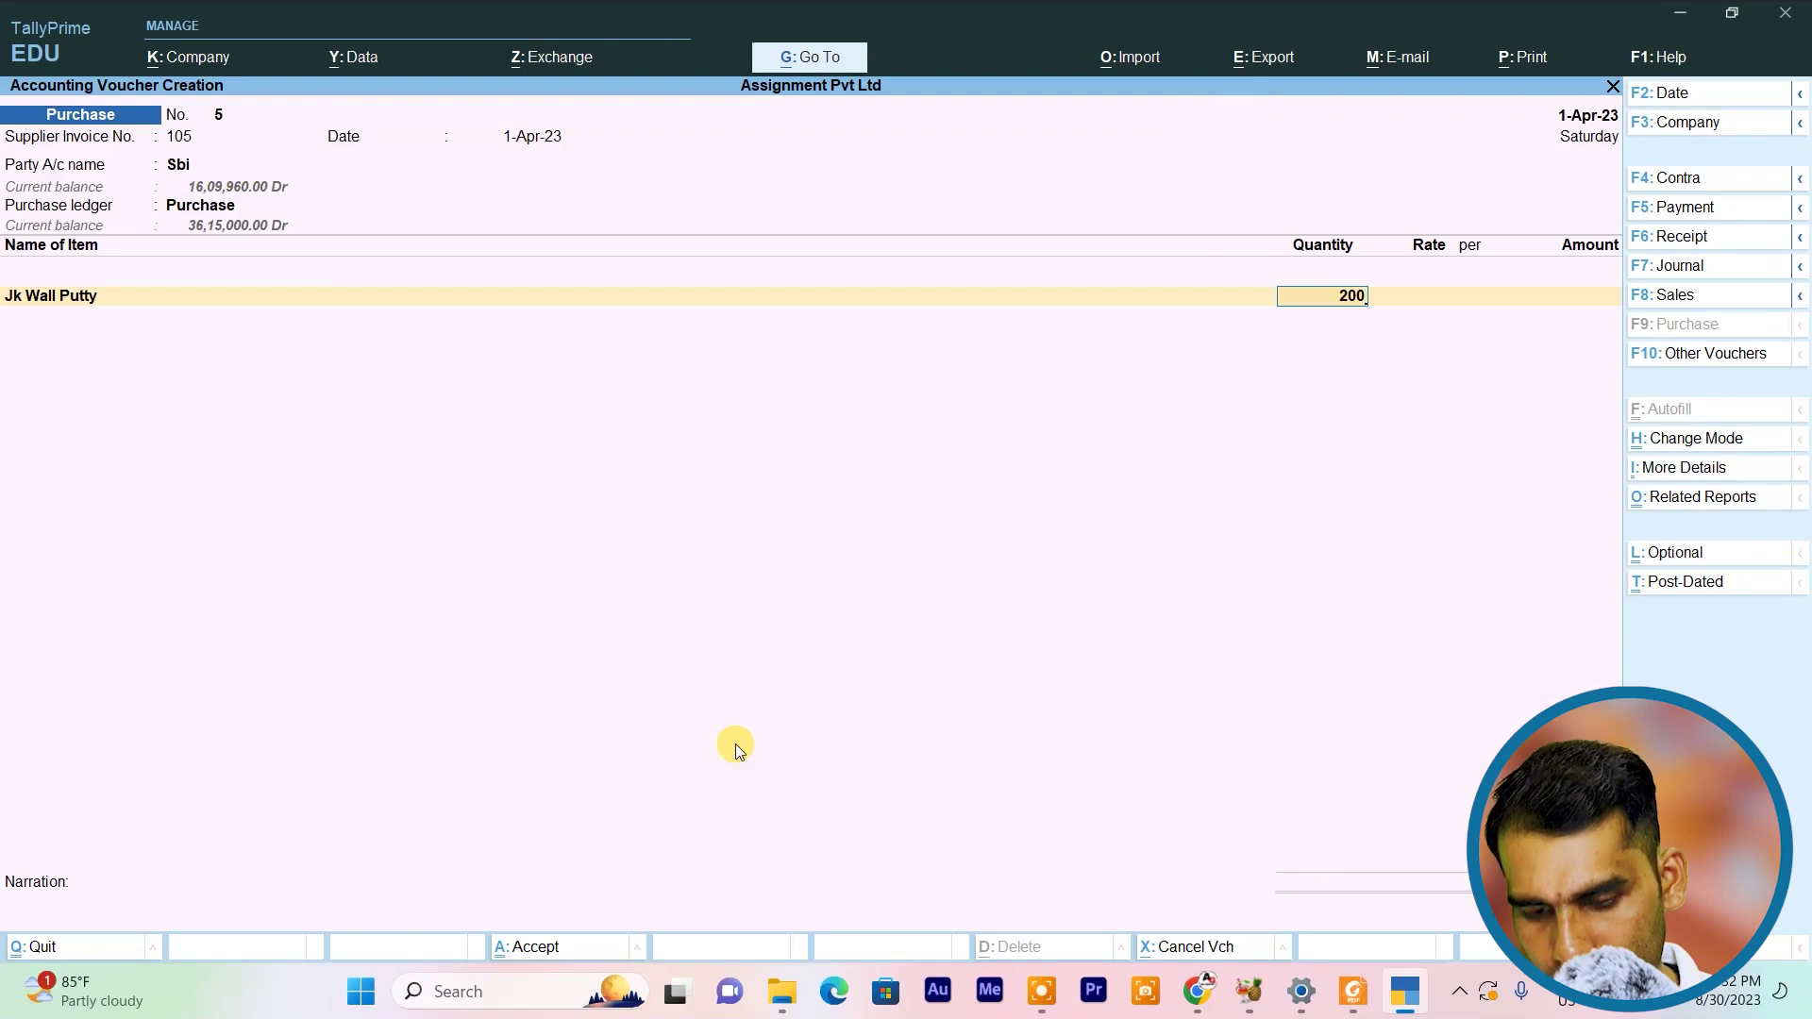
pyautogui.press('Return')
pyautogui.press('Return')
pyautogui.press('Return')
pyautogui.press('Return')
pyautogui.press('Return')
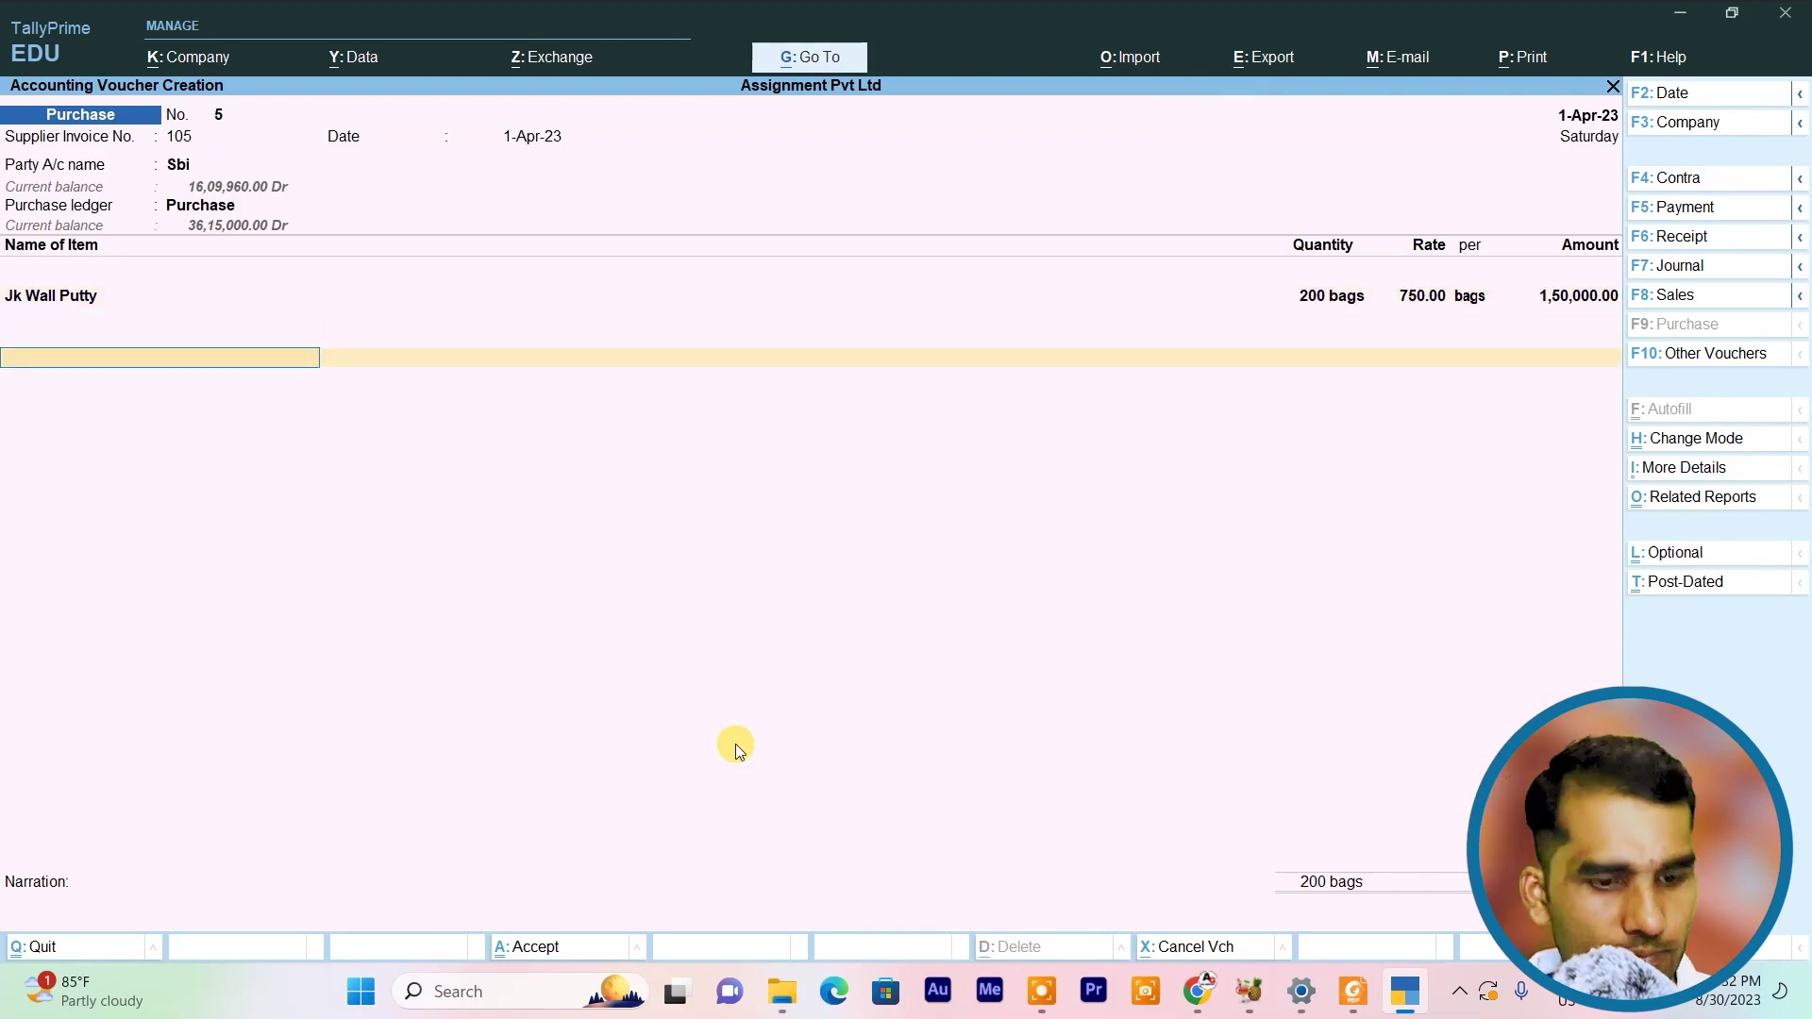
# Add the Input Cgst and Input S Gst ledgers to the wall putty purchase and save the voucher
pyautogui.write('in')
pyautogui.press('Return')
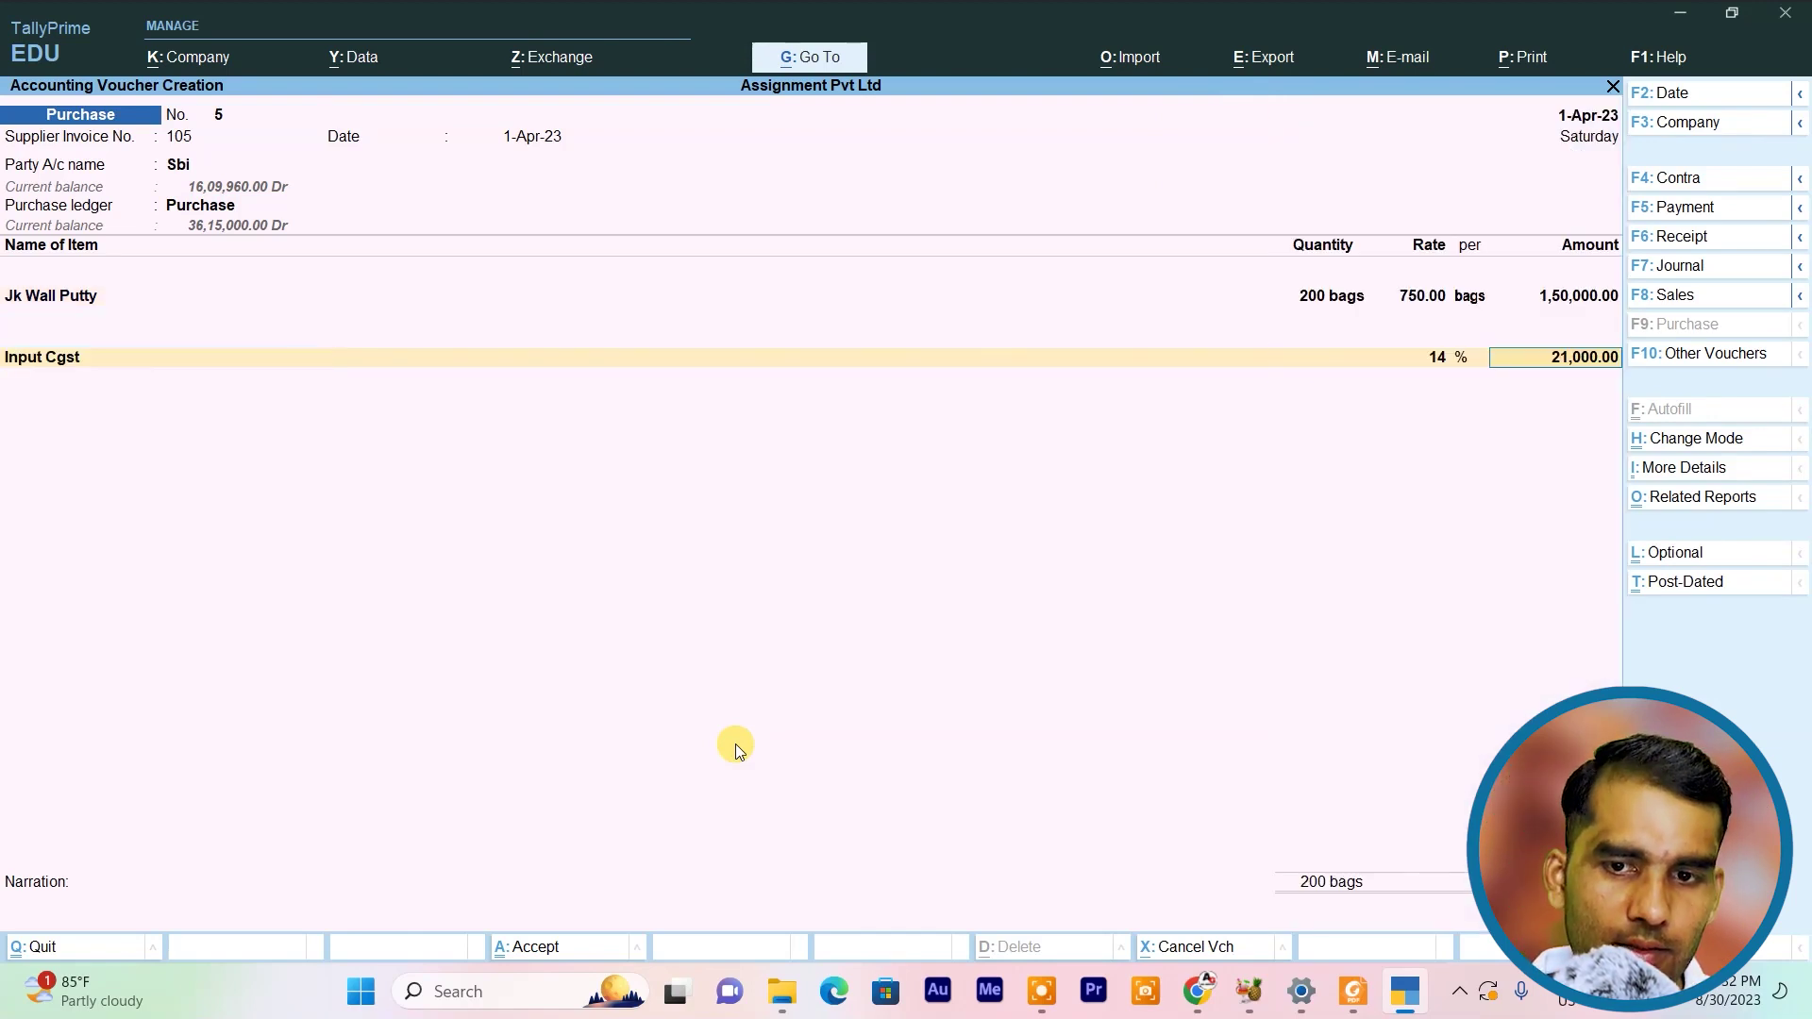
pyautogui.press('Return')
pyautogui.press('Down')
pyautogui.press('Return')
pyautogui.hotkey('ctrl', 'a')
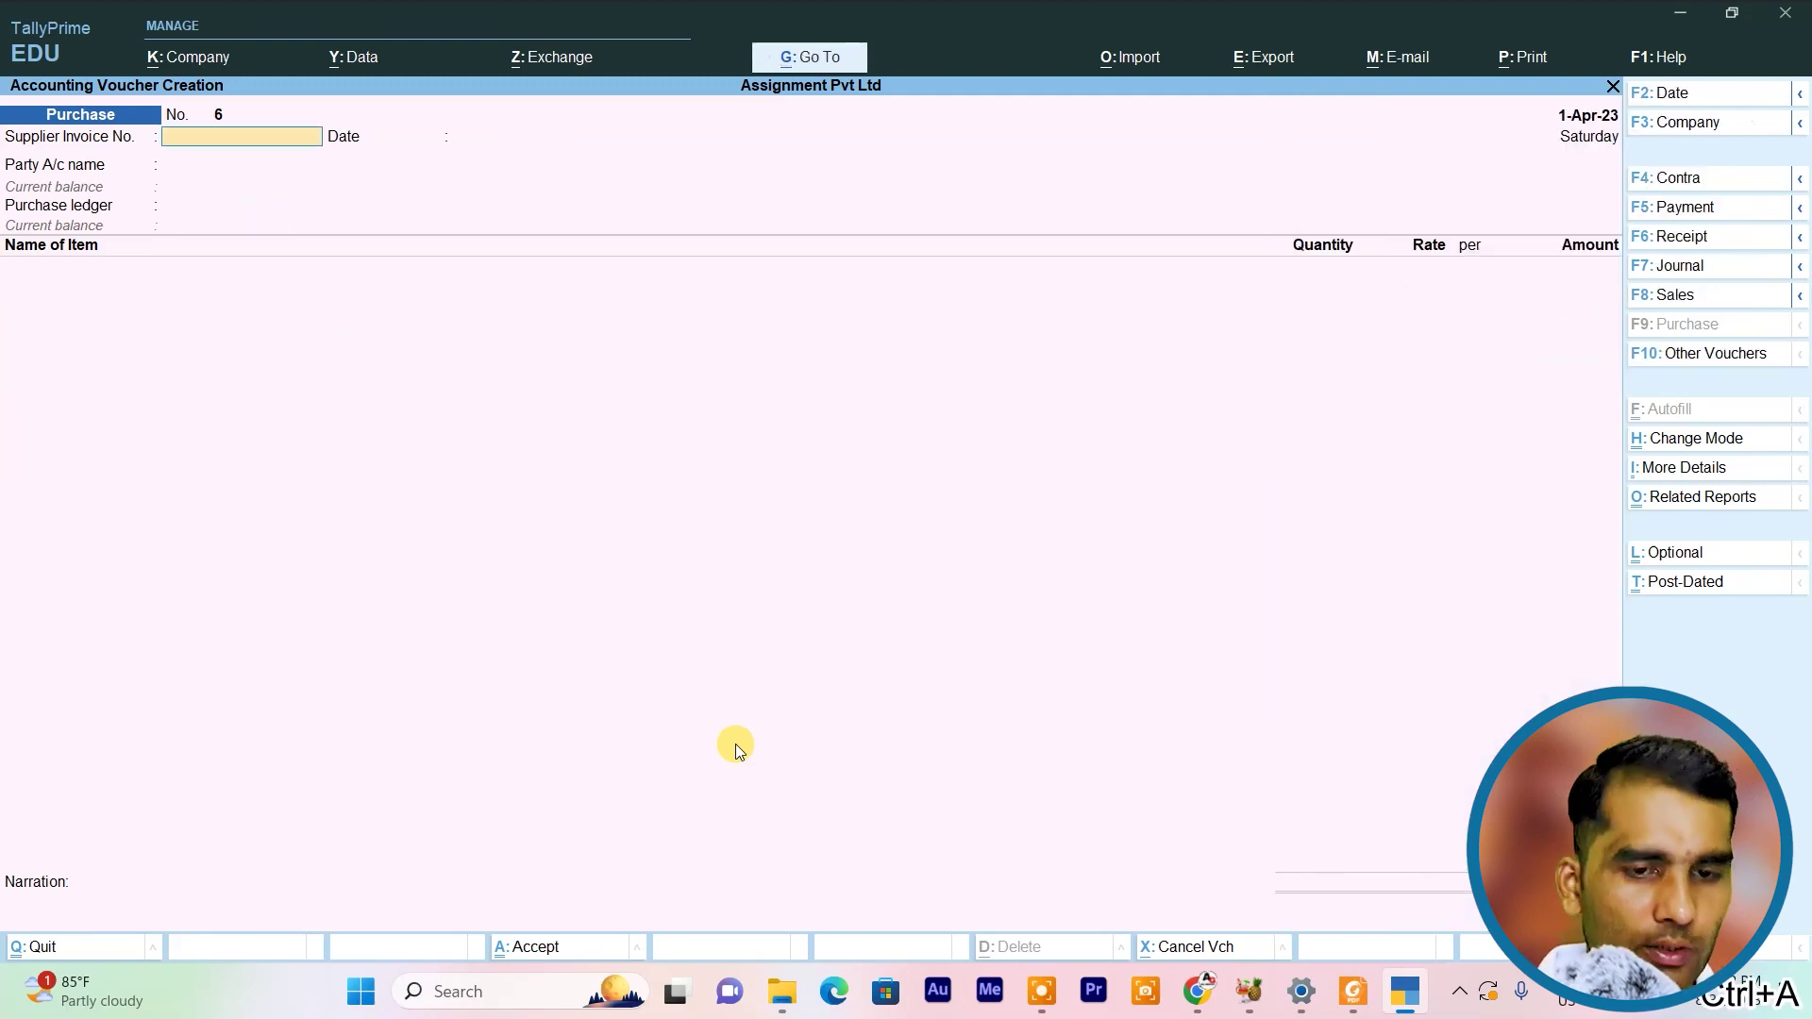
# Read transaction 20 in the practice-set PDF, then start a sales voucher in TallyPrime with Sbi as the party account
pyautogui.hotkey('alt', 'Tab')
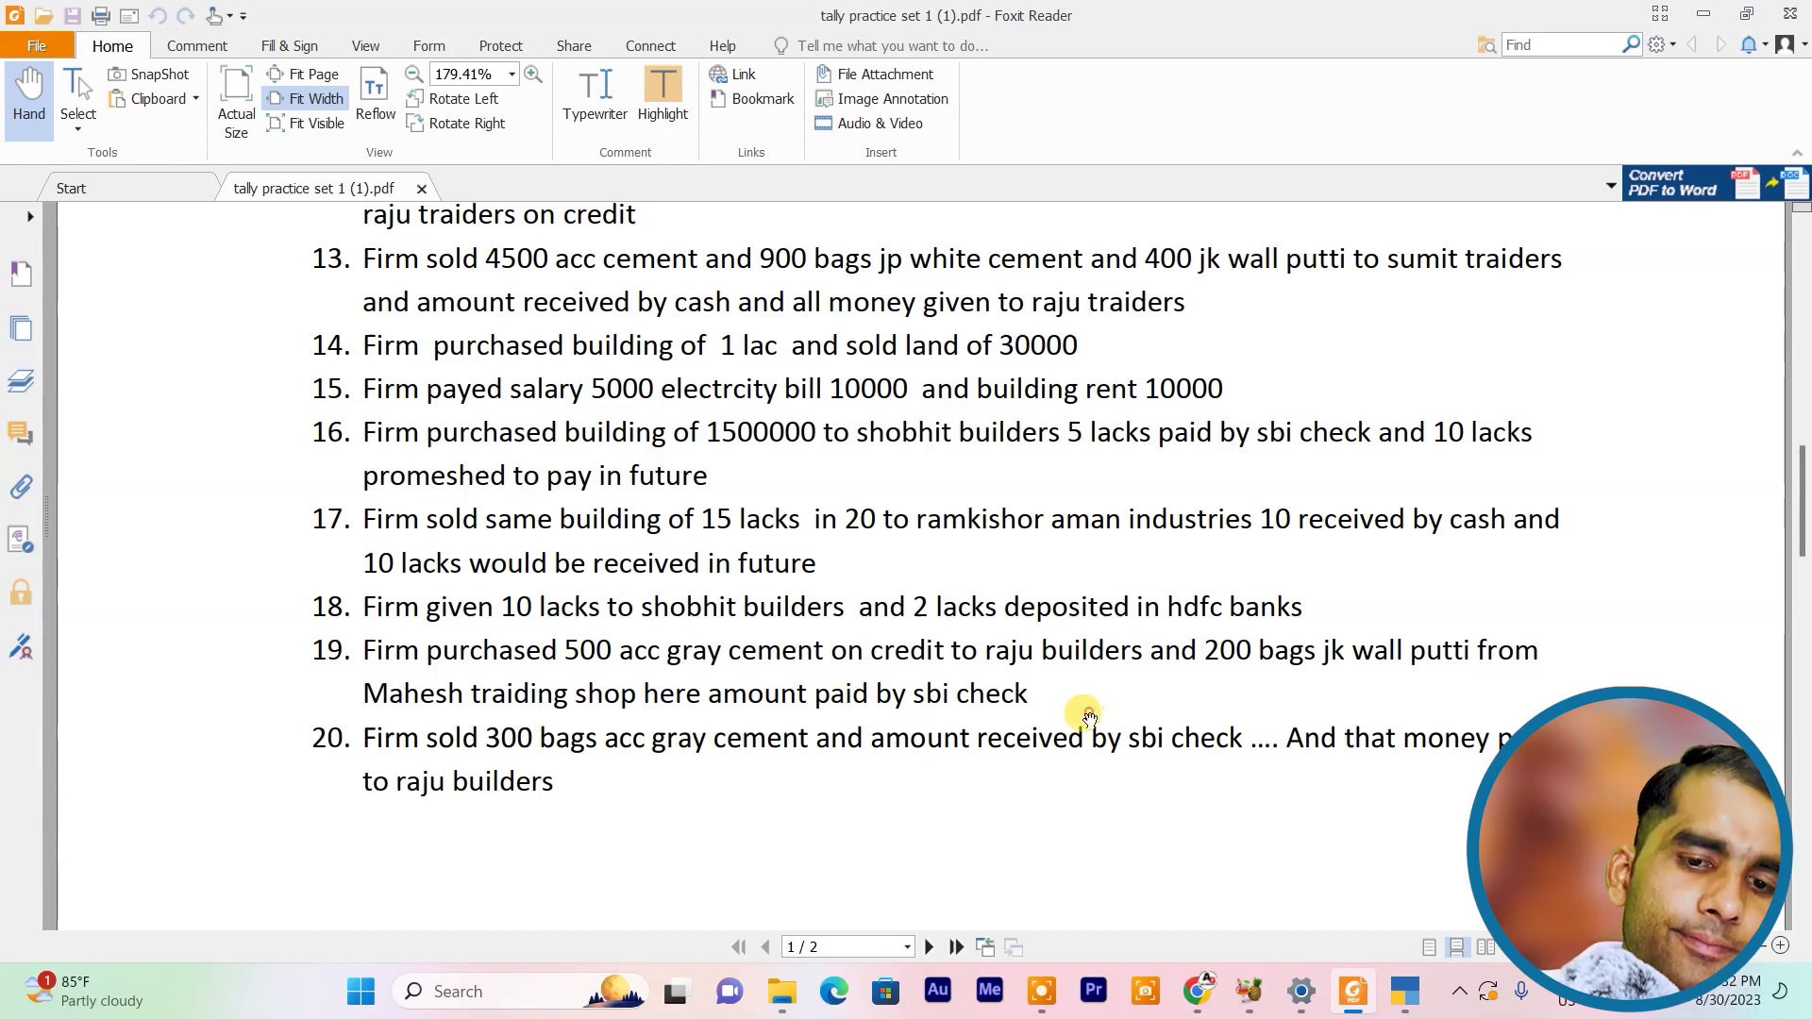
pyautogui.moveTo(1088, 717); pyautogui.dragTo(493, 676)
pyautogui.moveTo(409, 740); pyautogui.dragTo(432, 691)
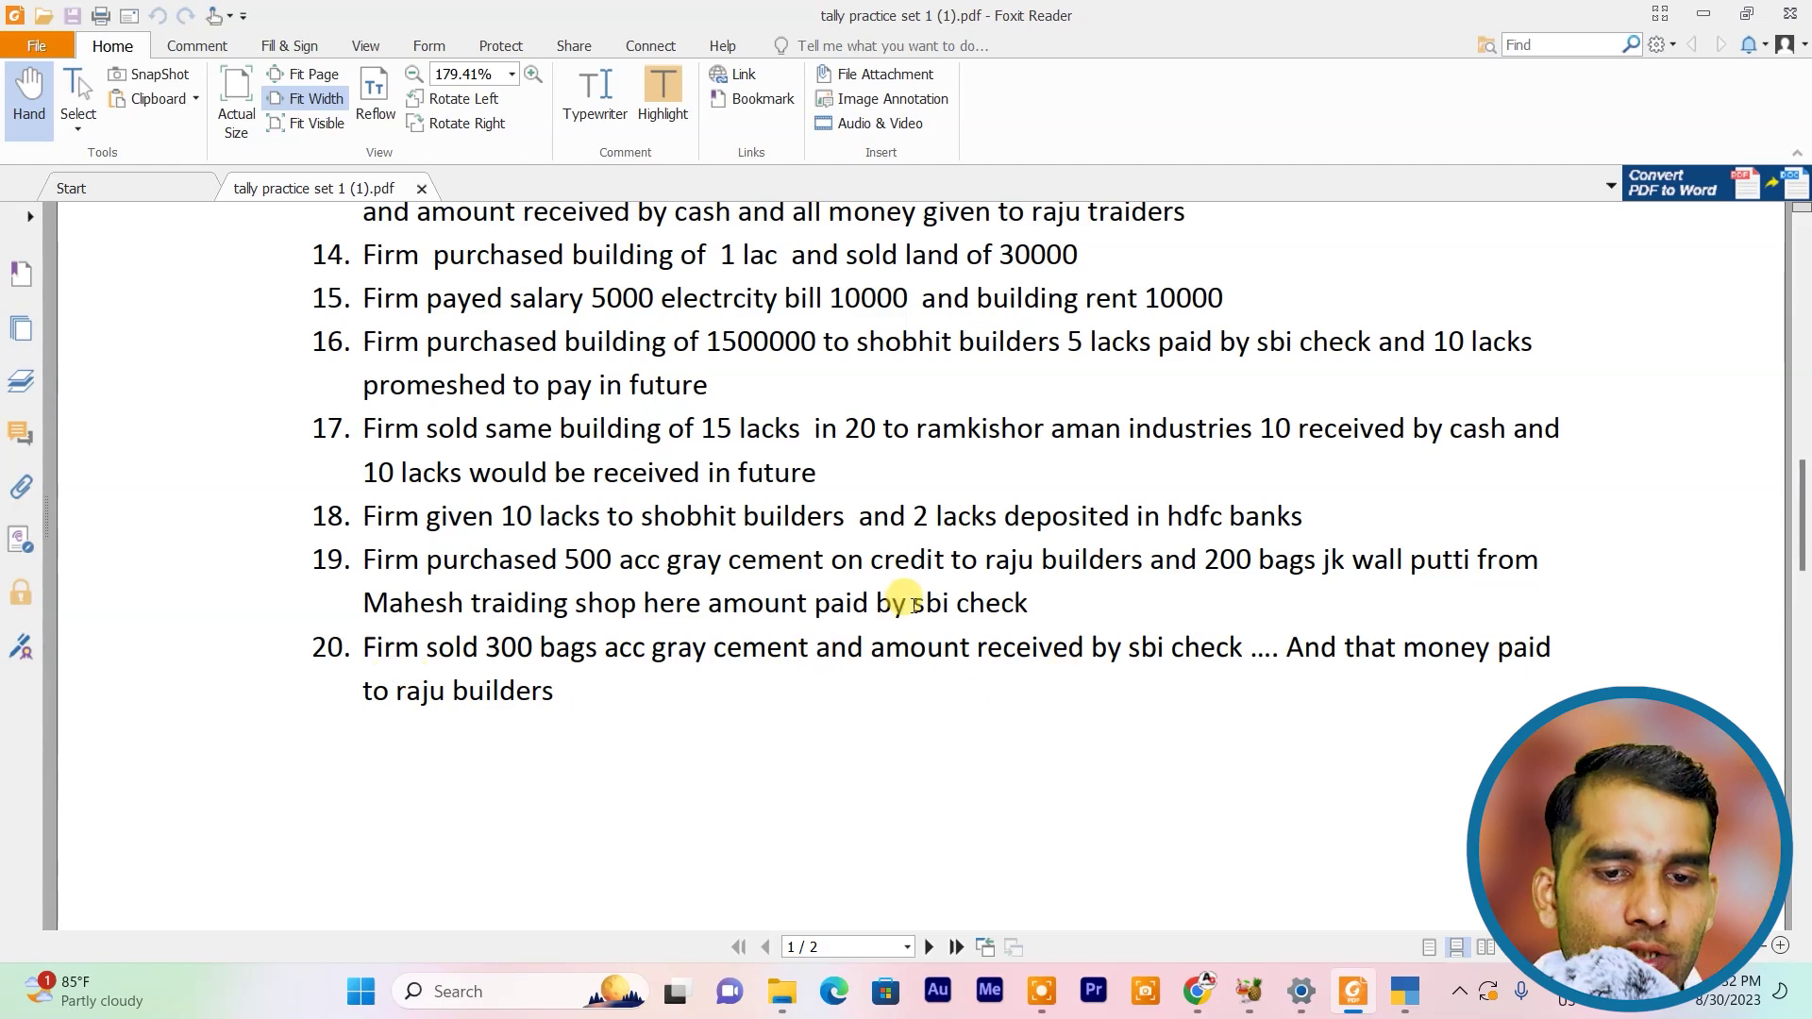
pyautogui.hotkey('alt', 'Tab')
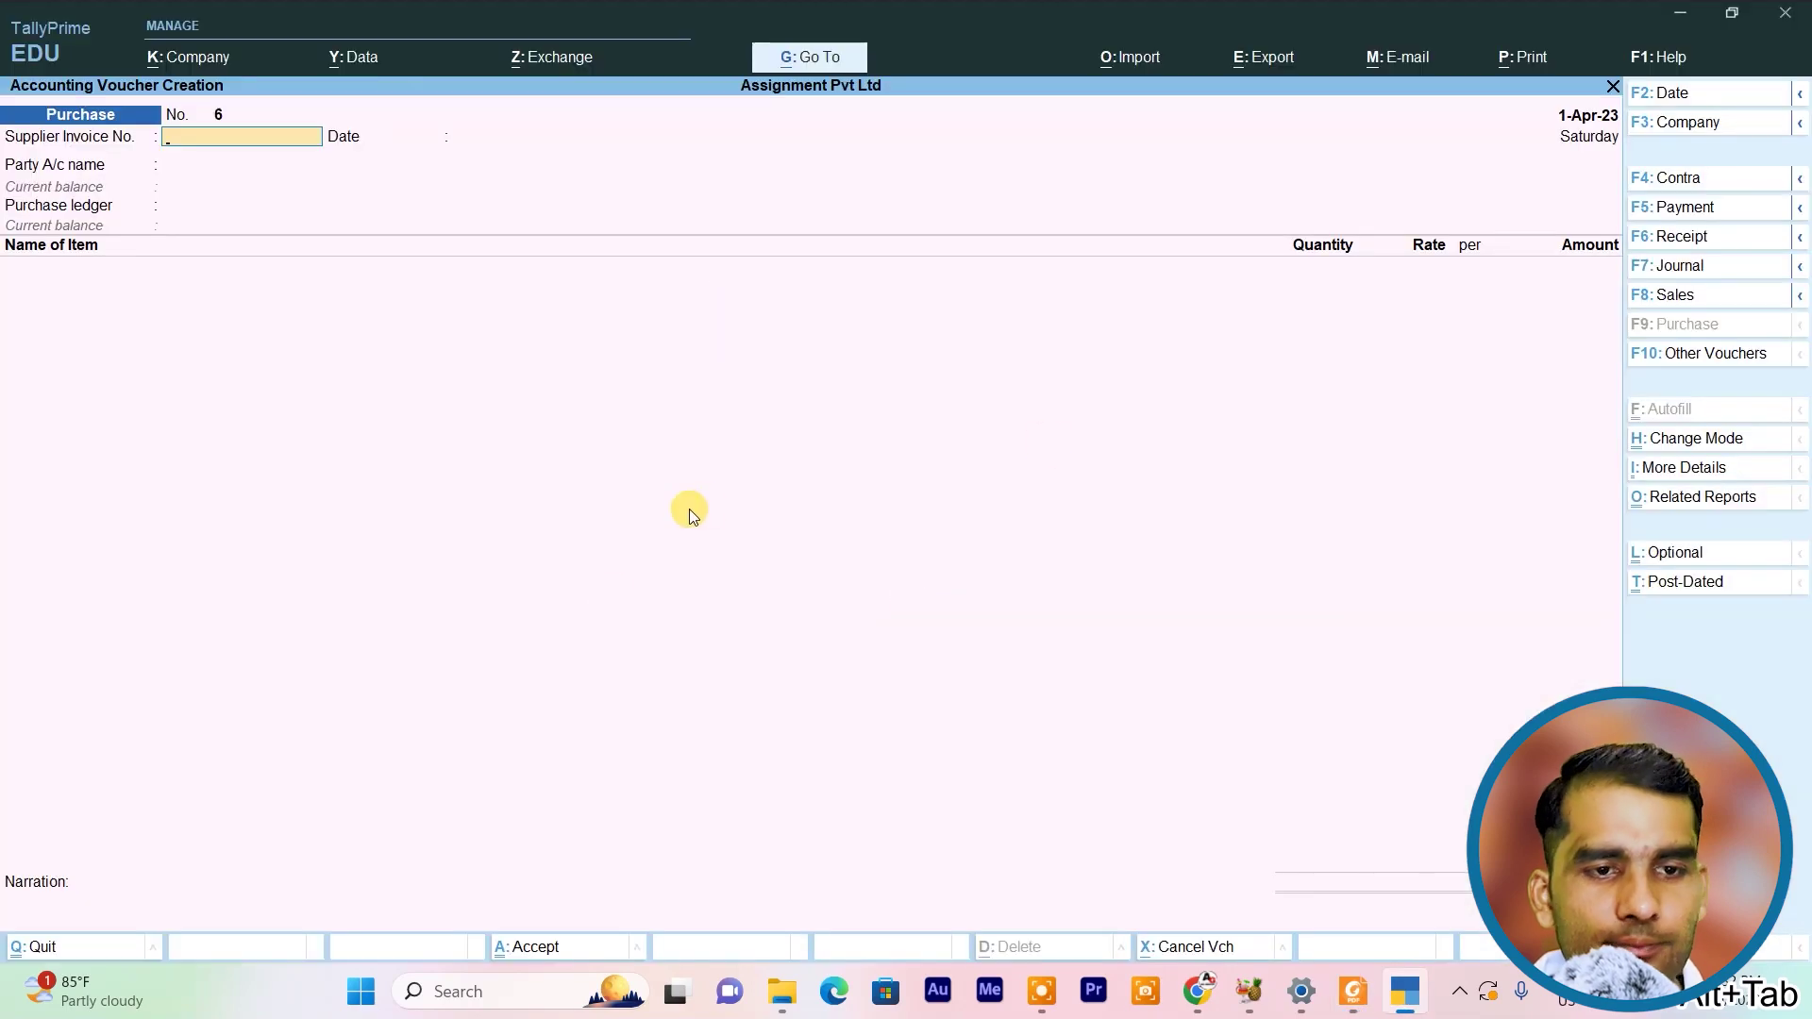
pyautogui.click(1702, 293)
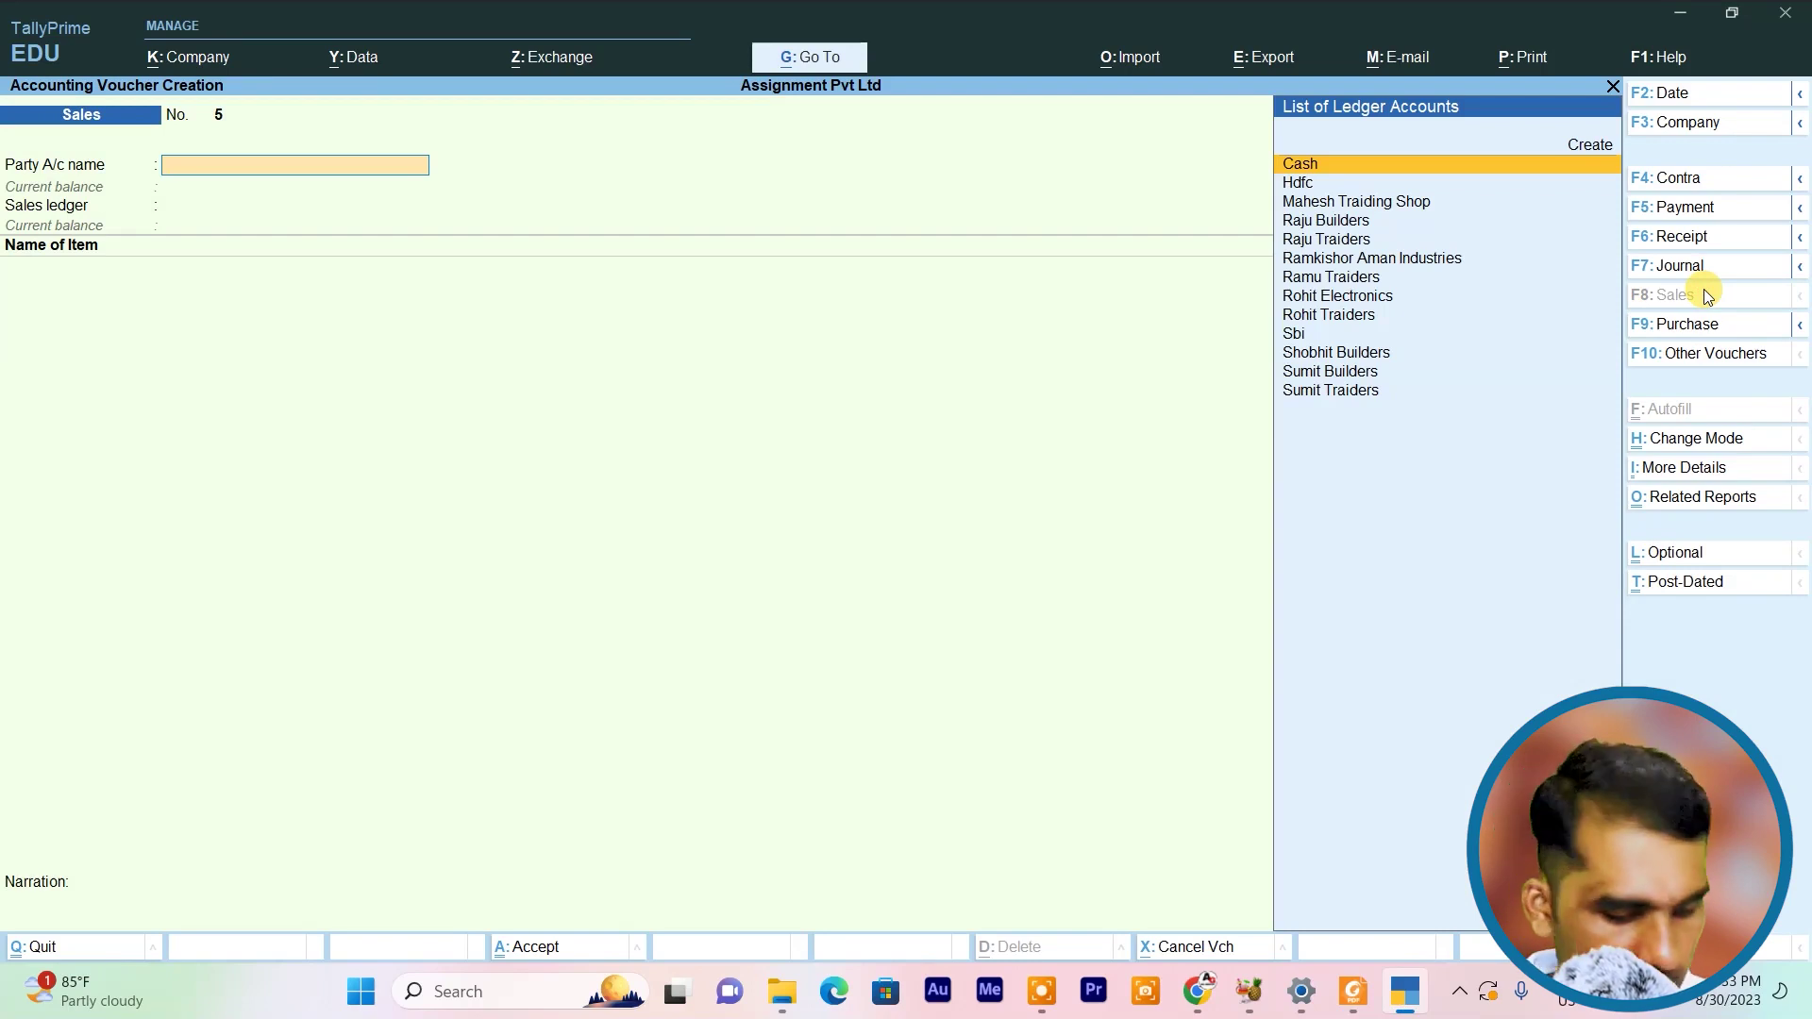
pyautogui.write('s')
pyautogui.press('Down')
pyautogui.press('Up')
pyautogui.press('Return')
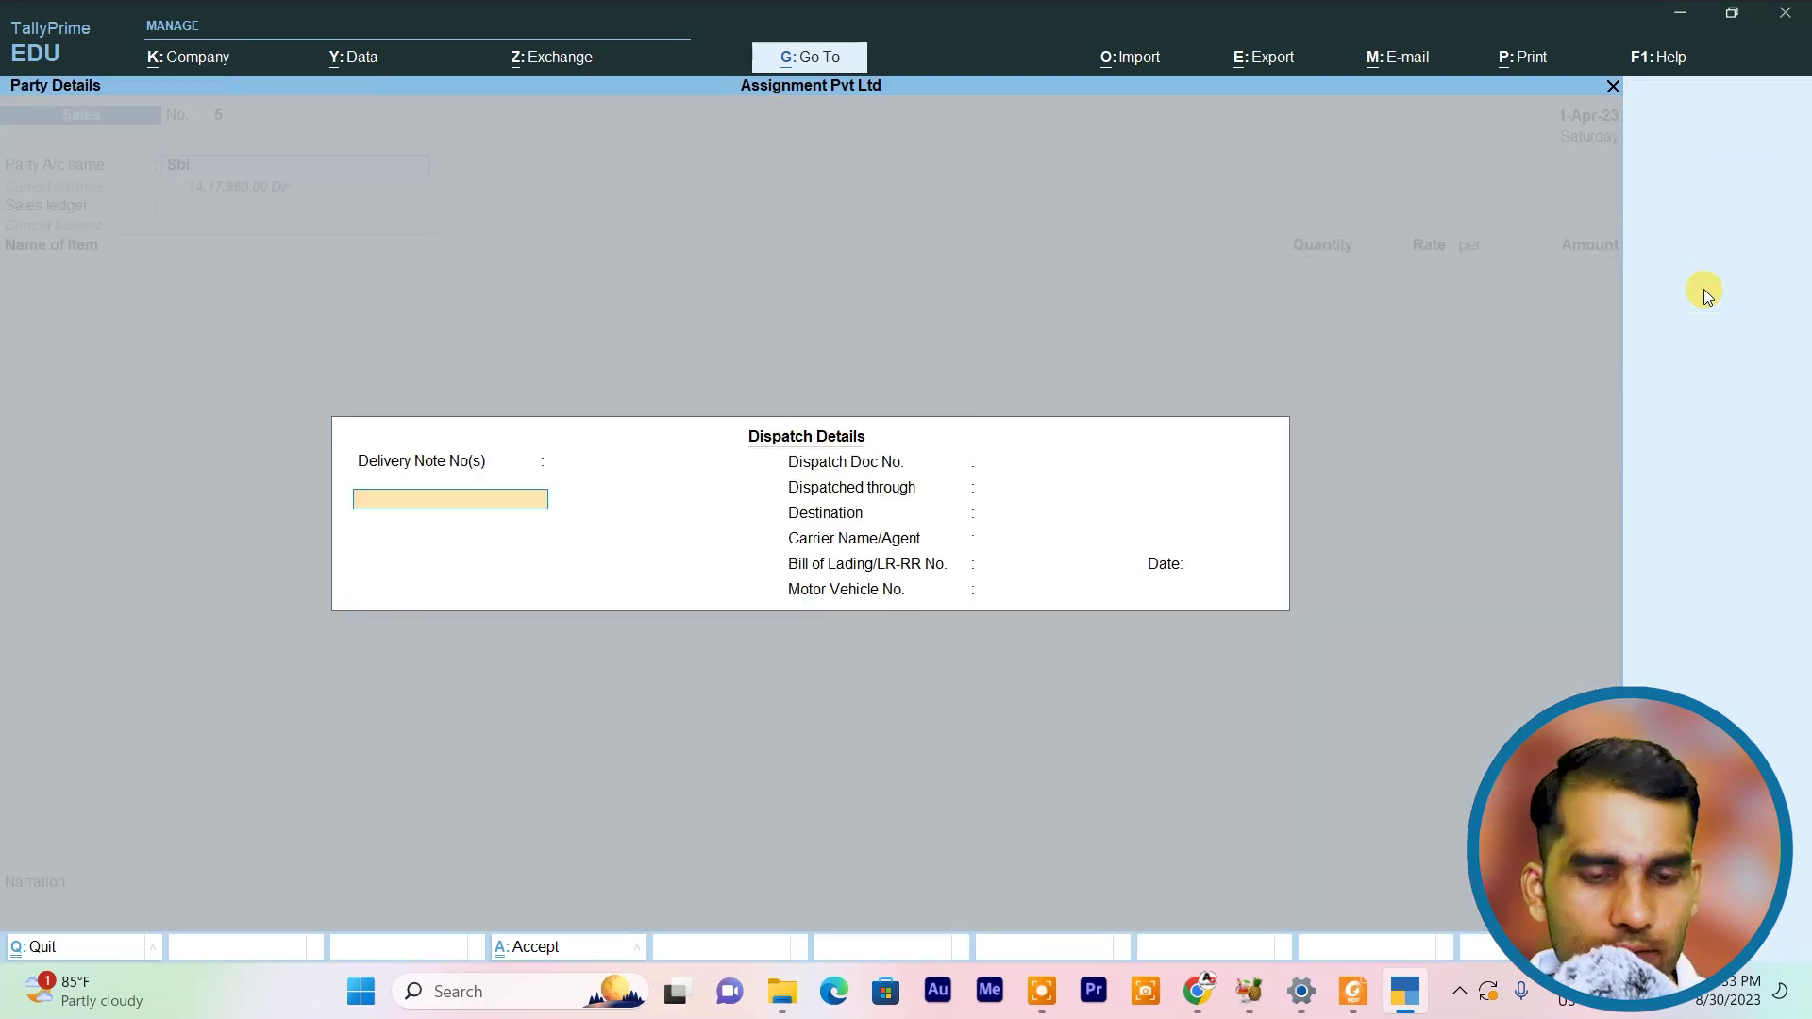
# Leave the dispatch details blank, accept Sbi's party details, and choose Sales as the sales ledger
pyautogui.hotkey('alt', 'Tab')
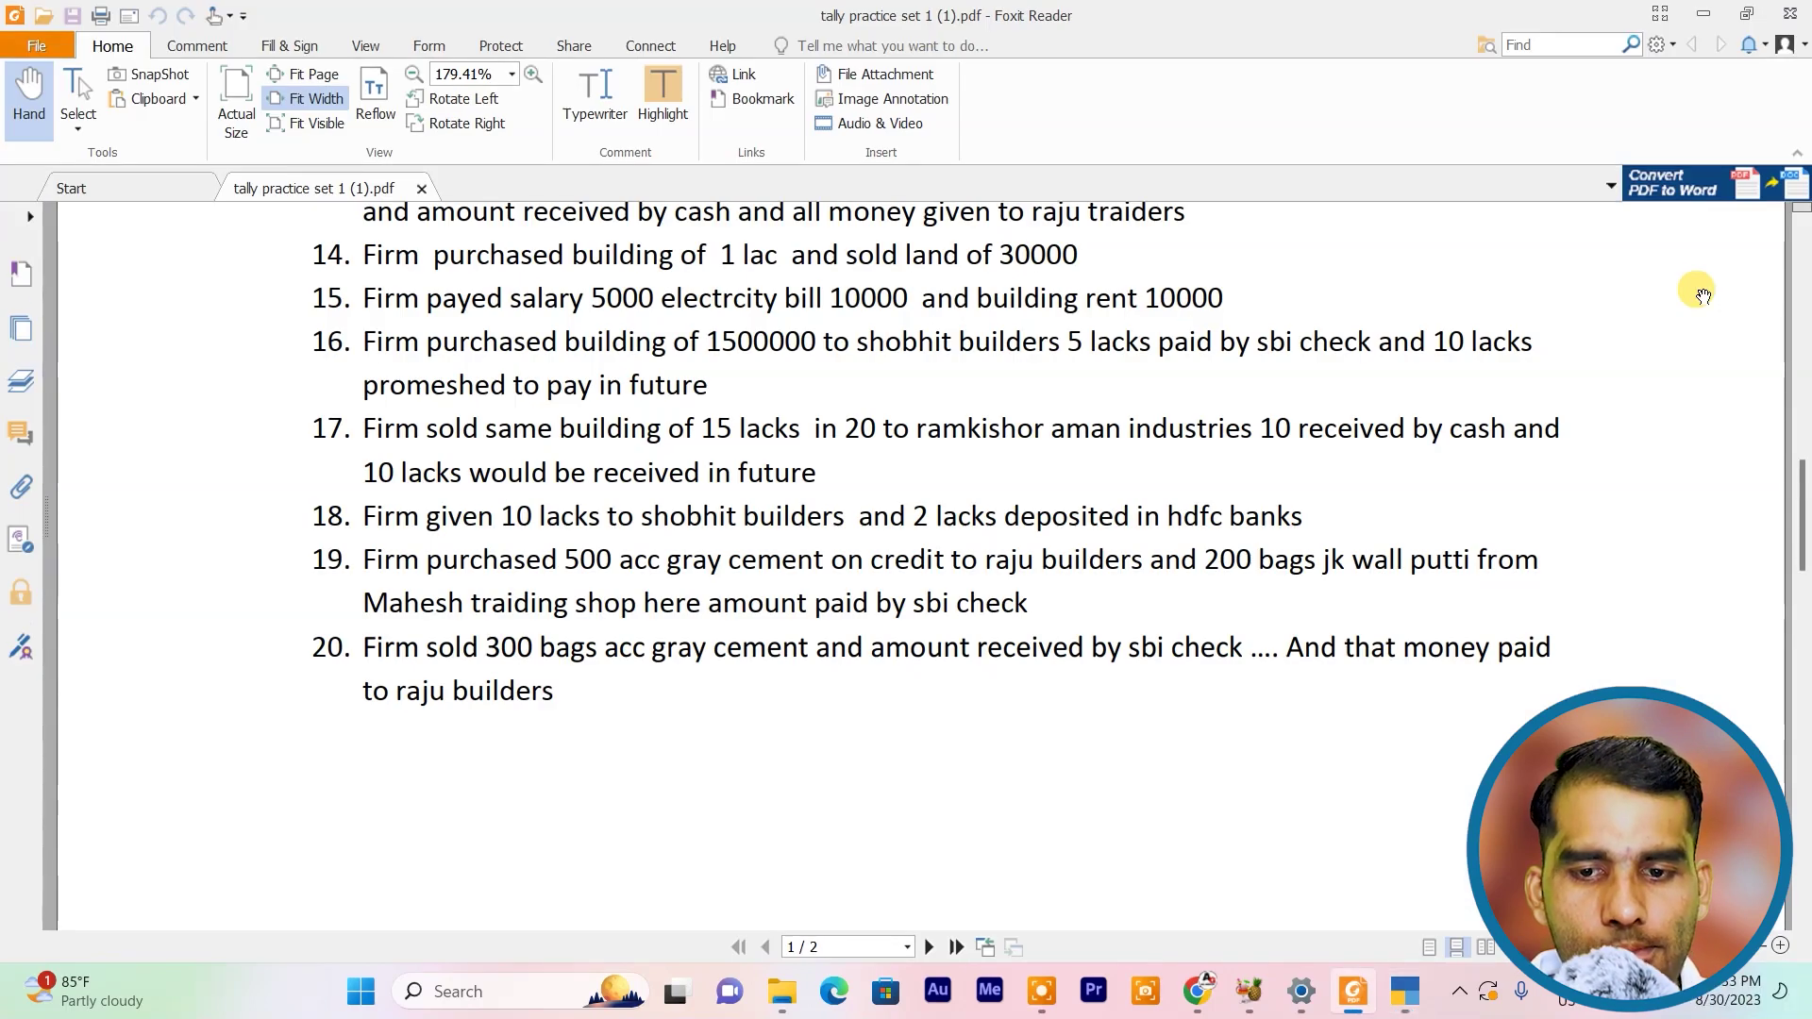
pyautogui.hotkey('alt', 'Tab')
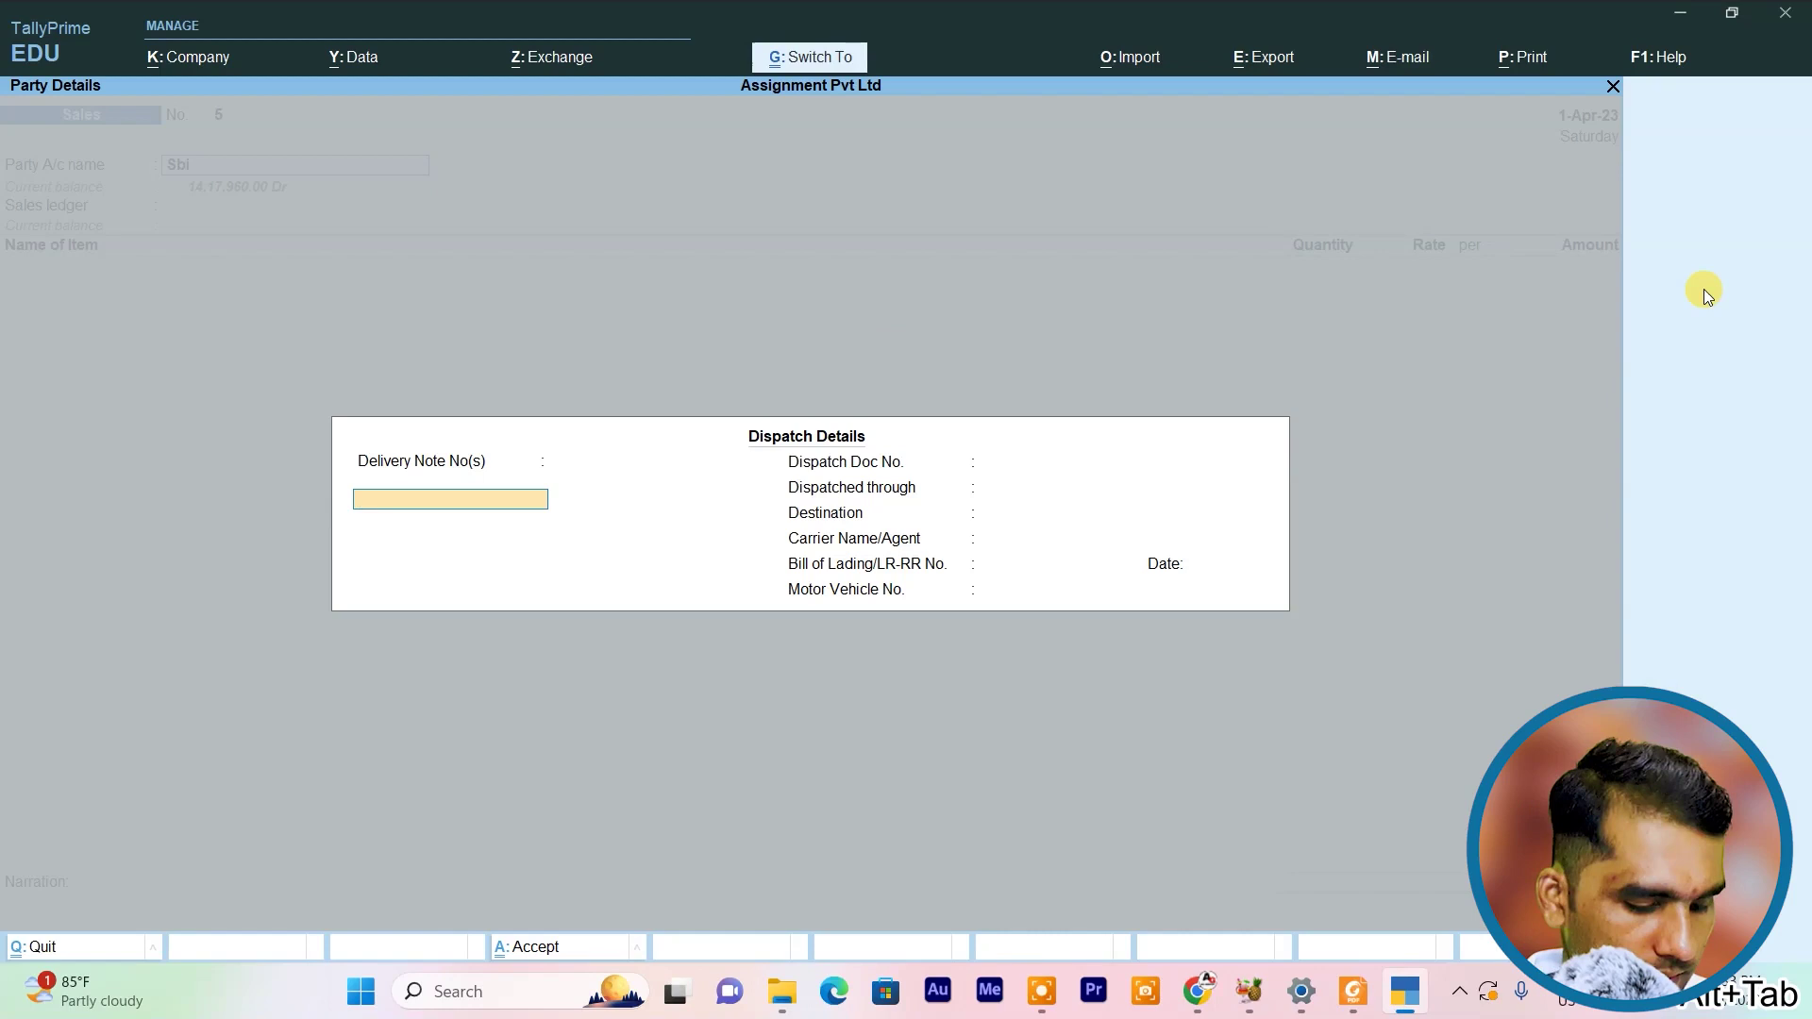
pyautogui.hotkey('ctrl', 'a')
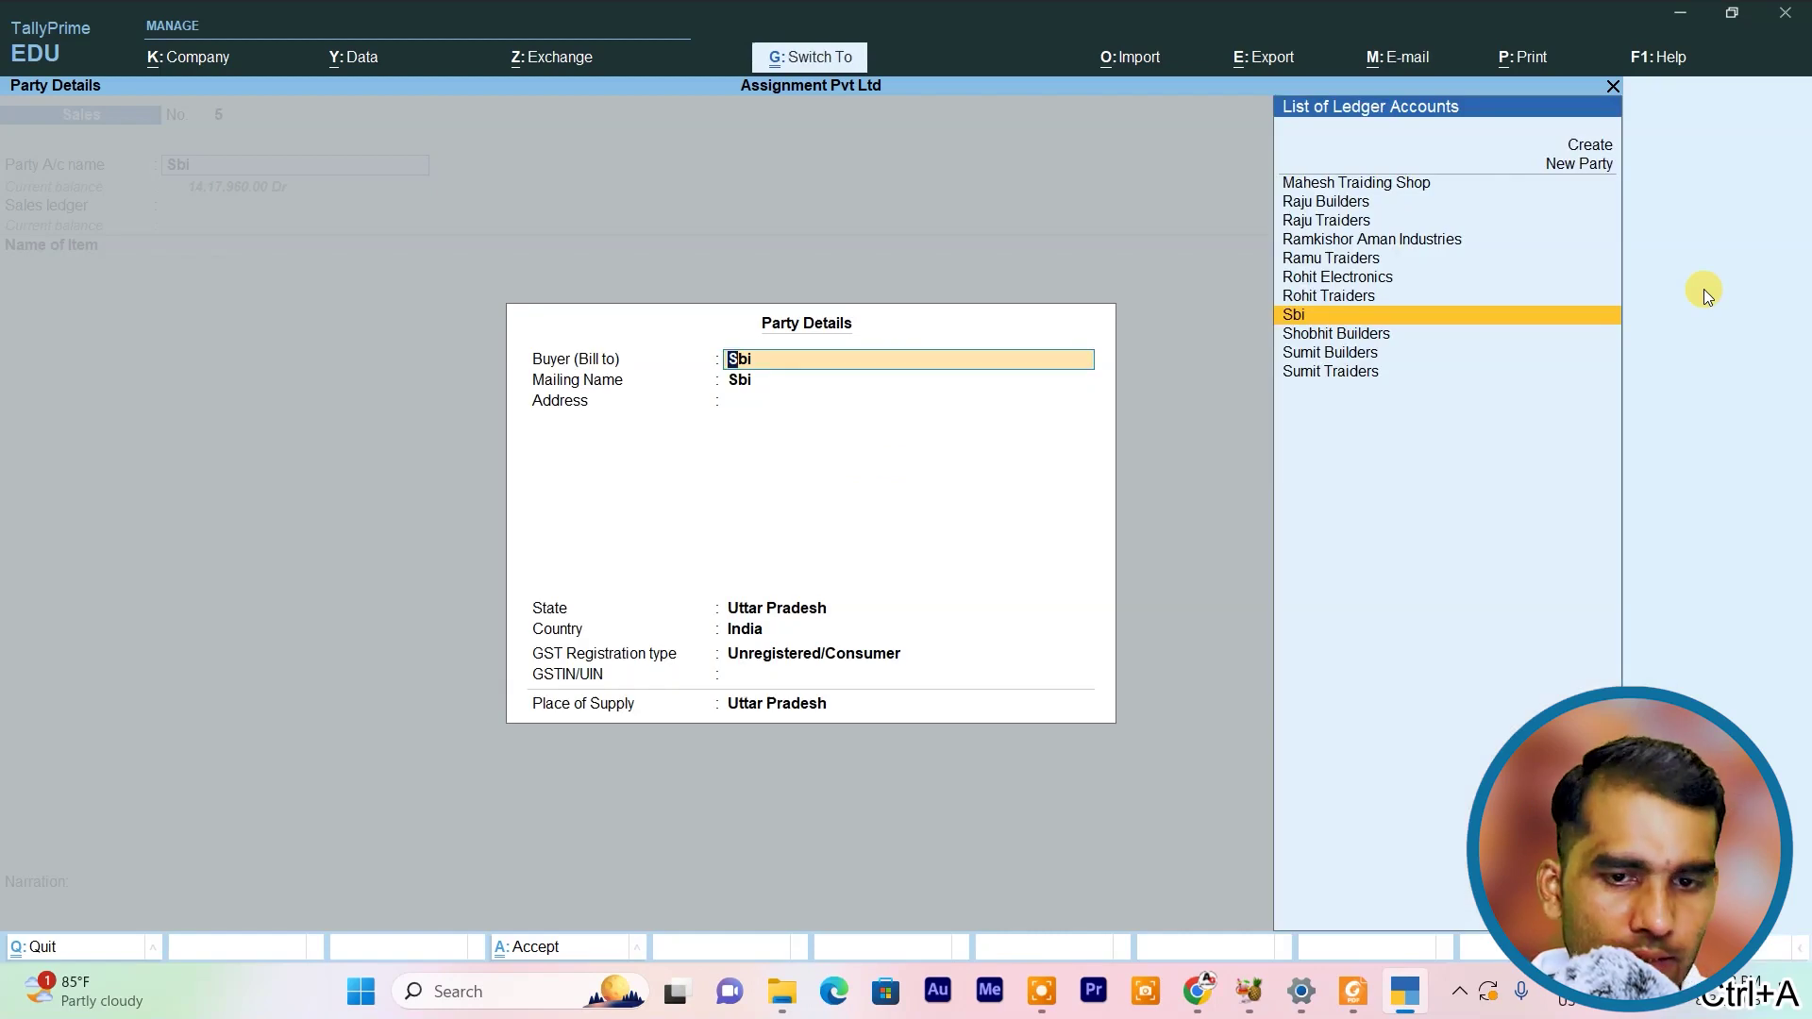
pyautogui.hotkey('ctrl', 'a')
pyautogui.press('Return')
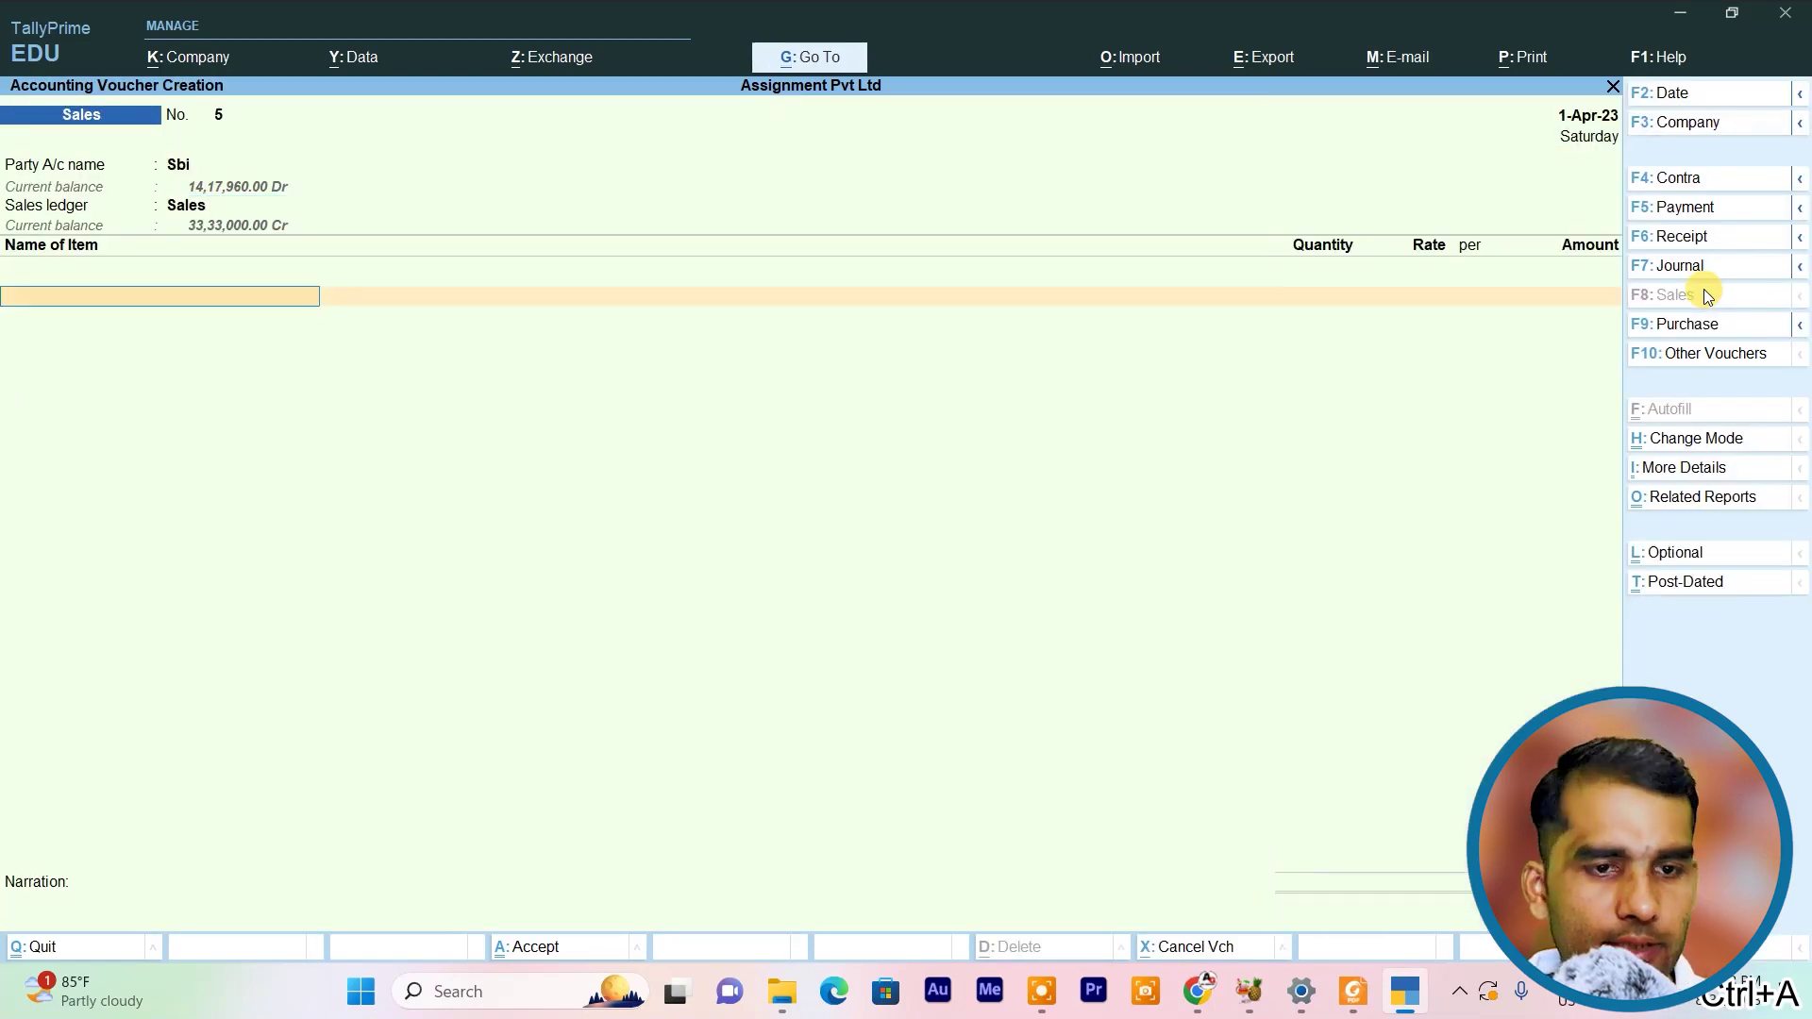
# Add 300 bags of Acc Cement at 340.00 per bag to the sales voucher, checking the quantity against transaction 20
pyautogui.write('A')
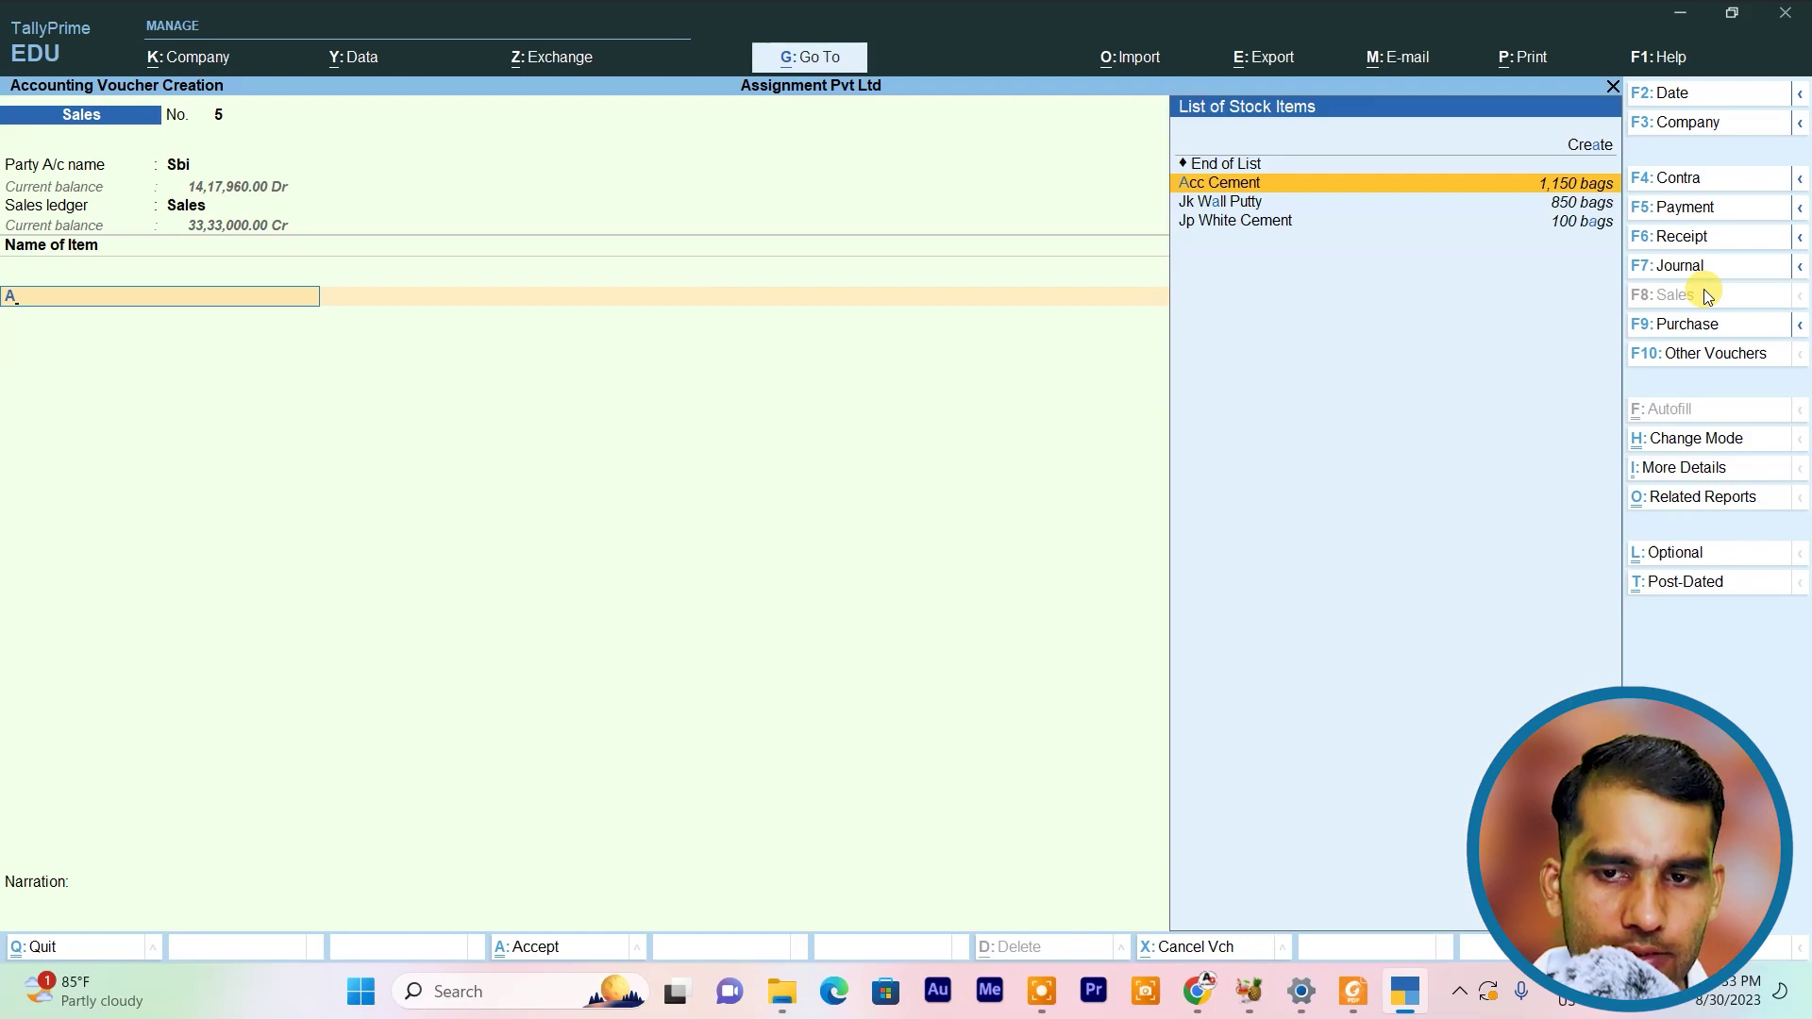
pyautogui.press('Return')
pyautogui.hotkey('alt', 'Tab')
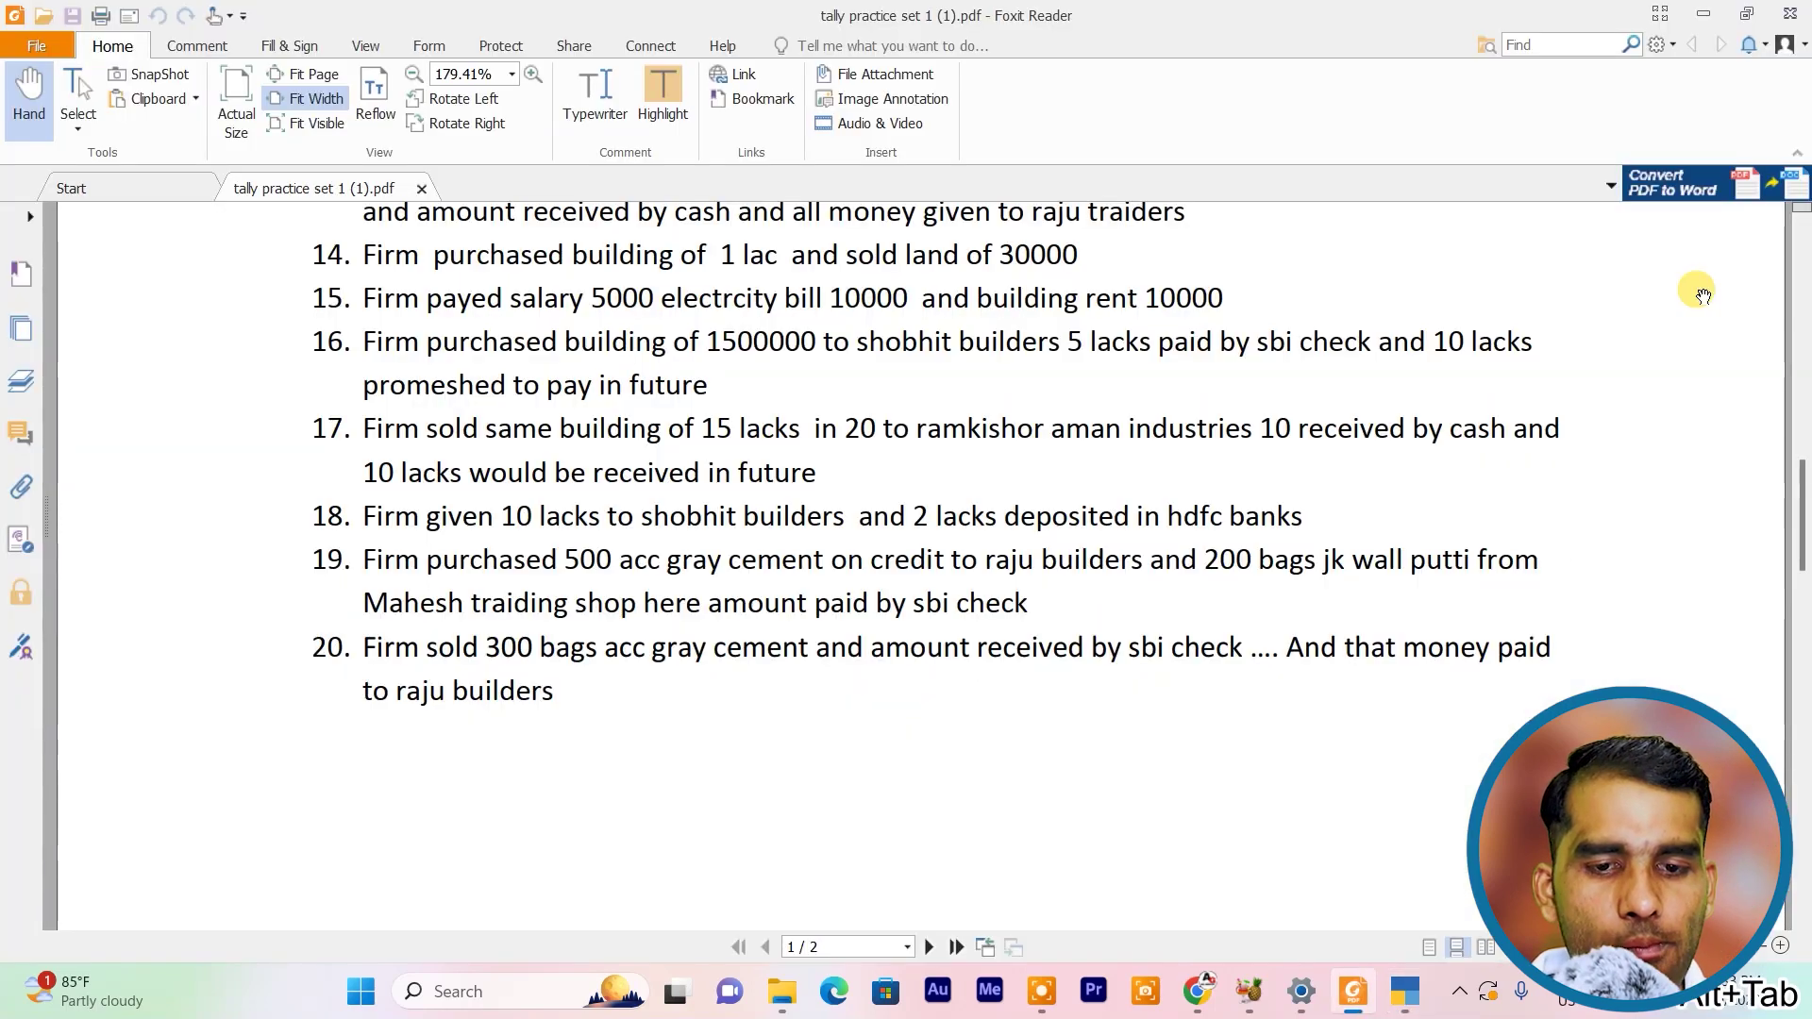
pyautogui.hotkey('alt', 'Tab')
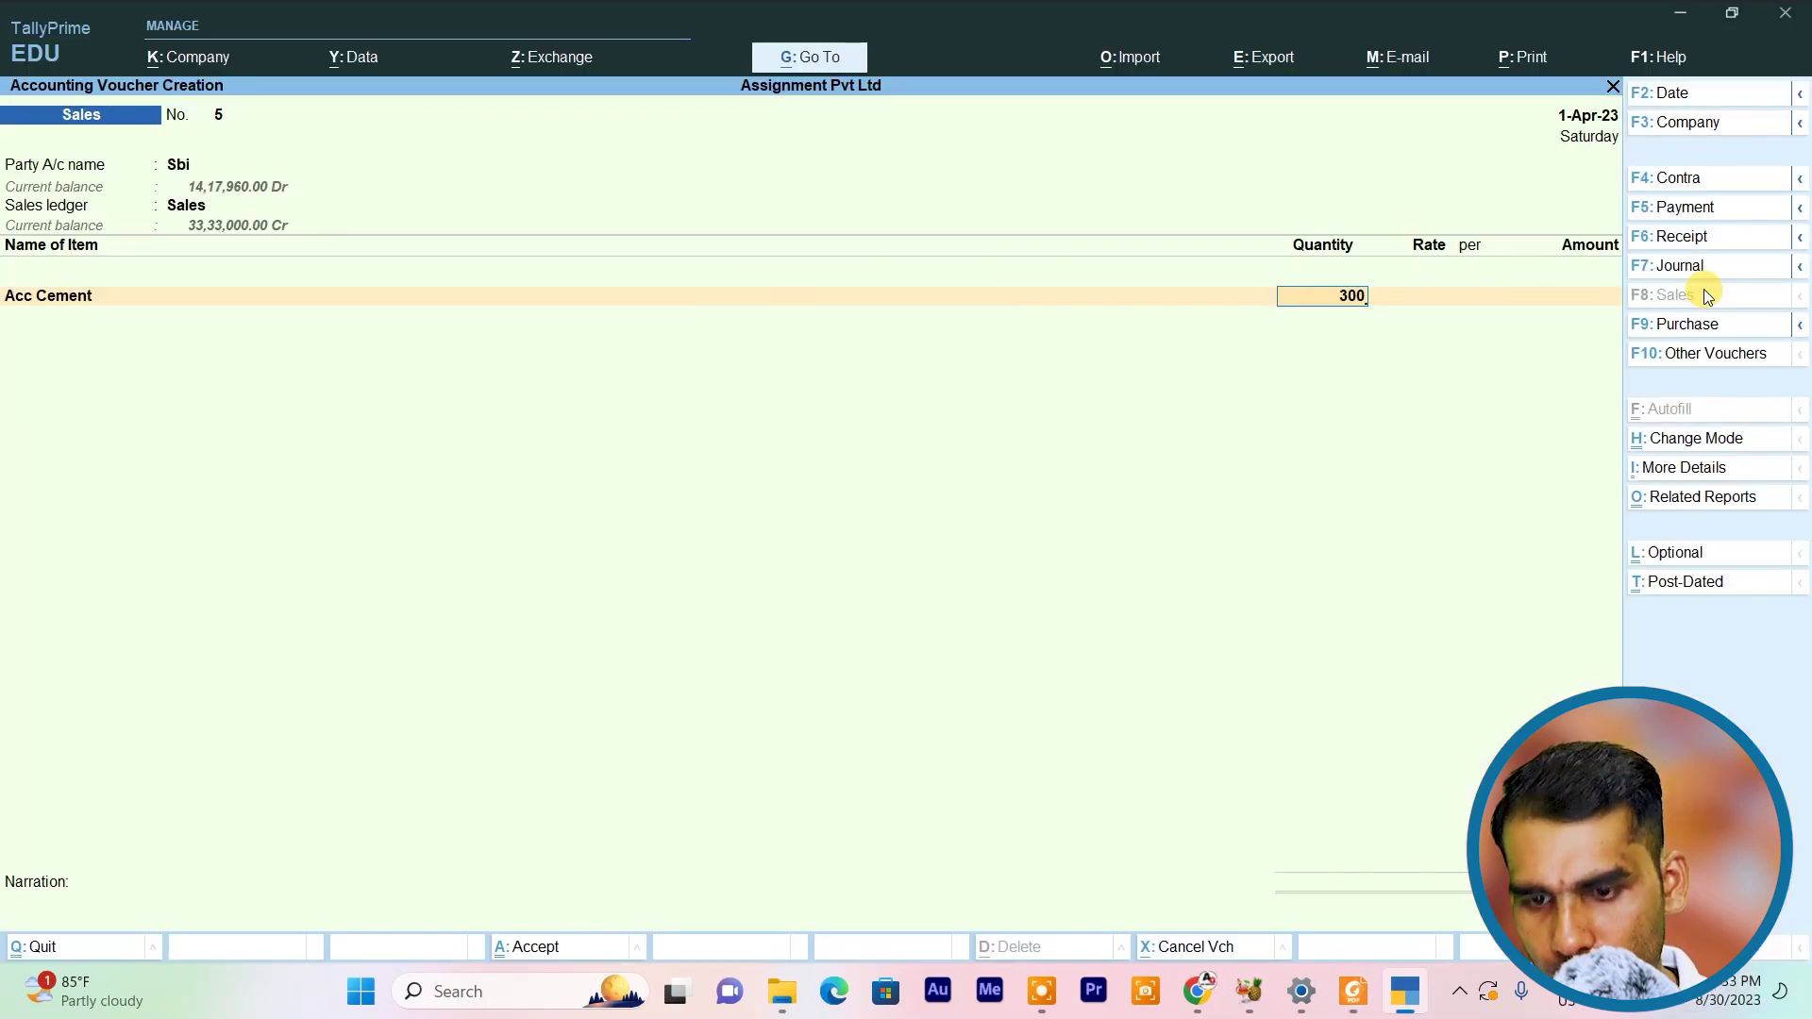
pyautogui.press('Return')
pyautogui.press('Return')
pyautogui.press('Return')
pyautogui.press('Return')
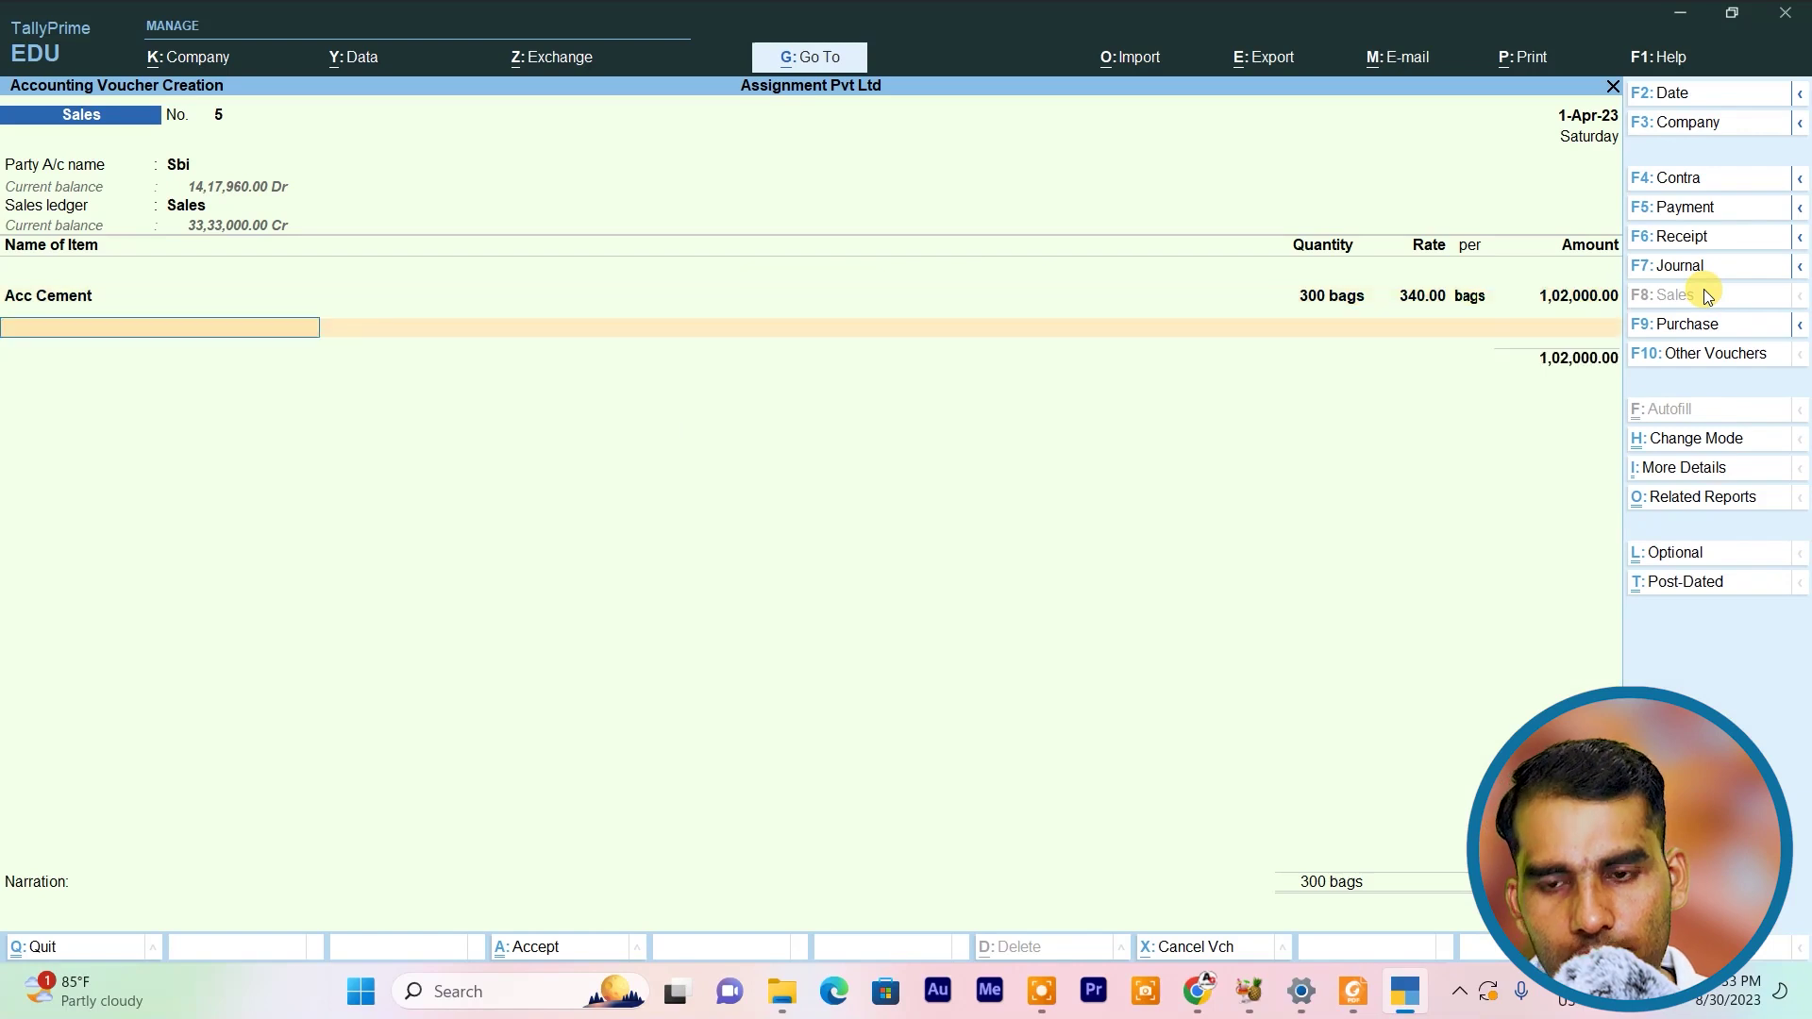
# Add the Ouput C Gst and Ouput S Gst ledgers at 14% each to the cement sale and save the voucher
pyautogui.press('Return')
pyautogui.write('O')
pyautogui.press('Down')
pyautogui.press('Return')
pyautogui.press('Return')
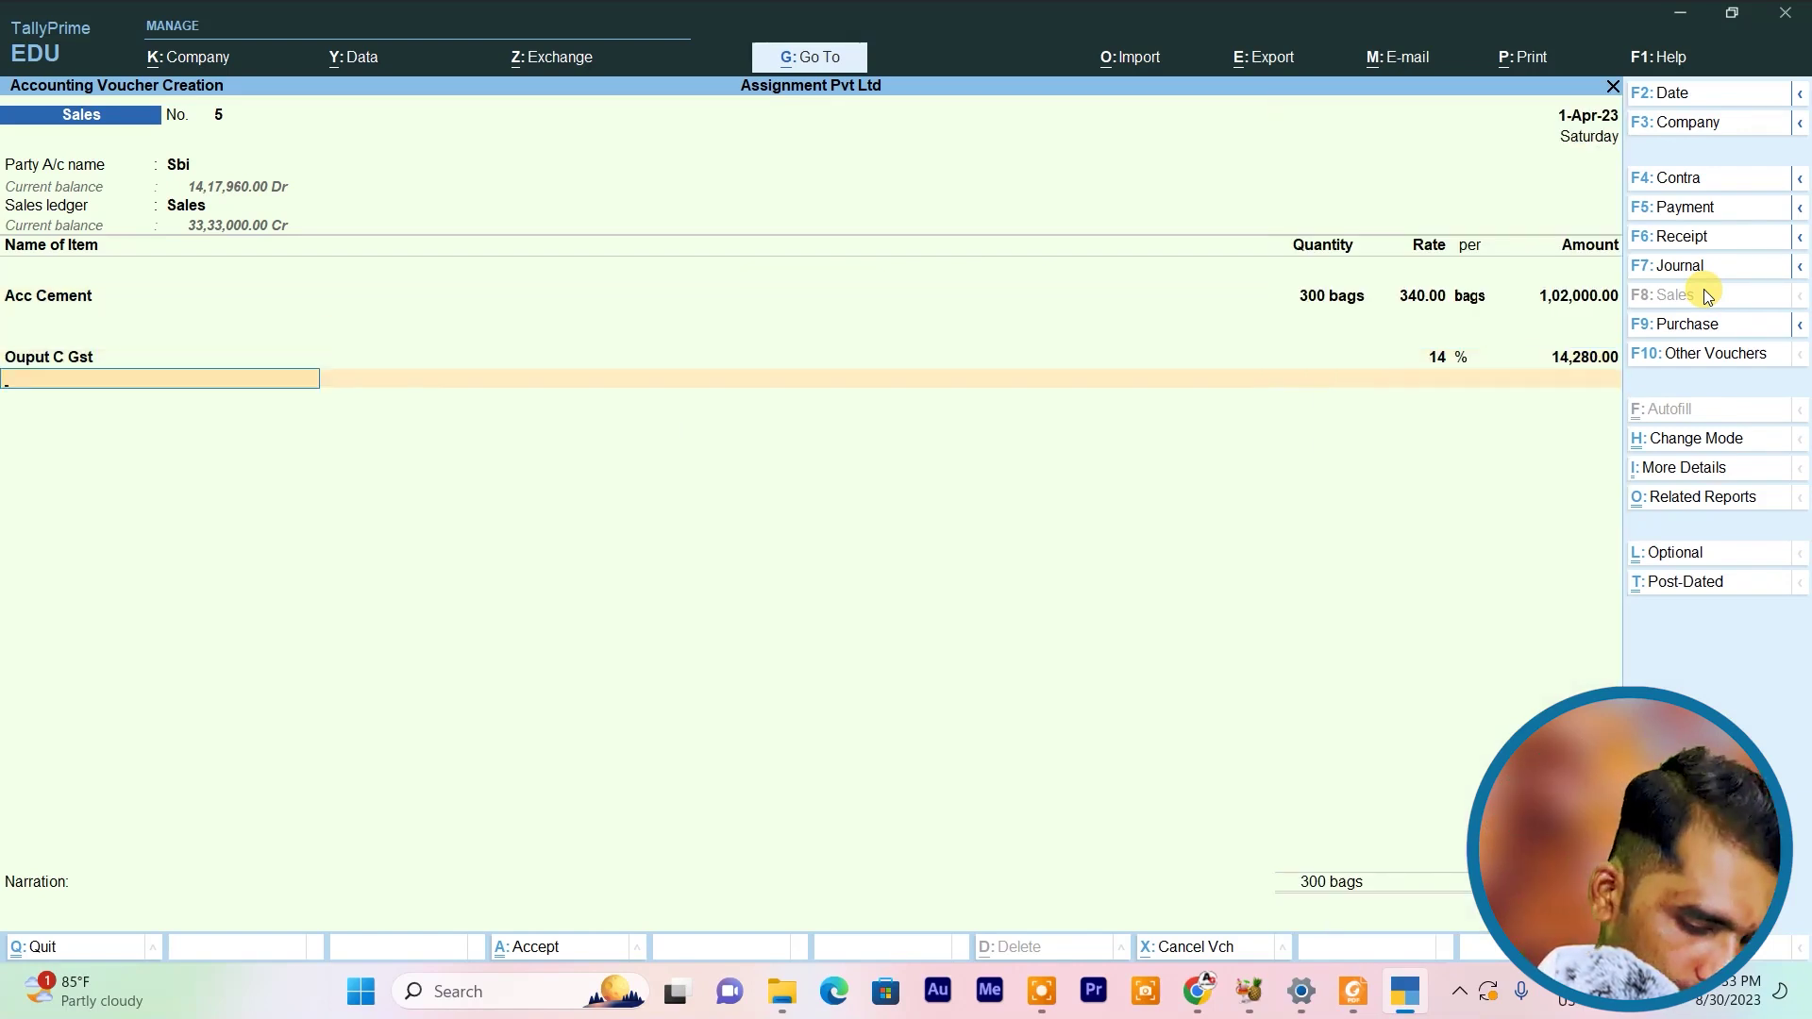
pyautogui.write('O')
pyautogui.press('Down')
pyautogui.press('Return')
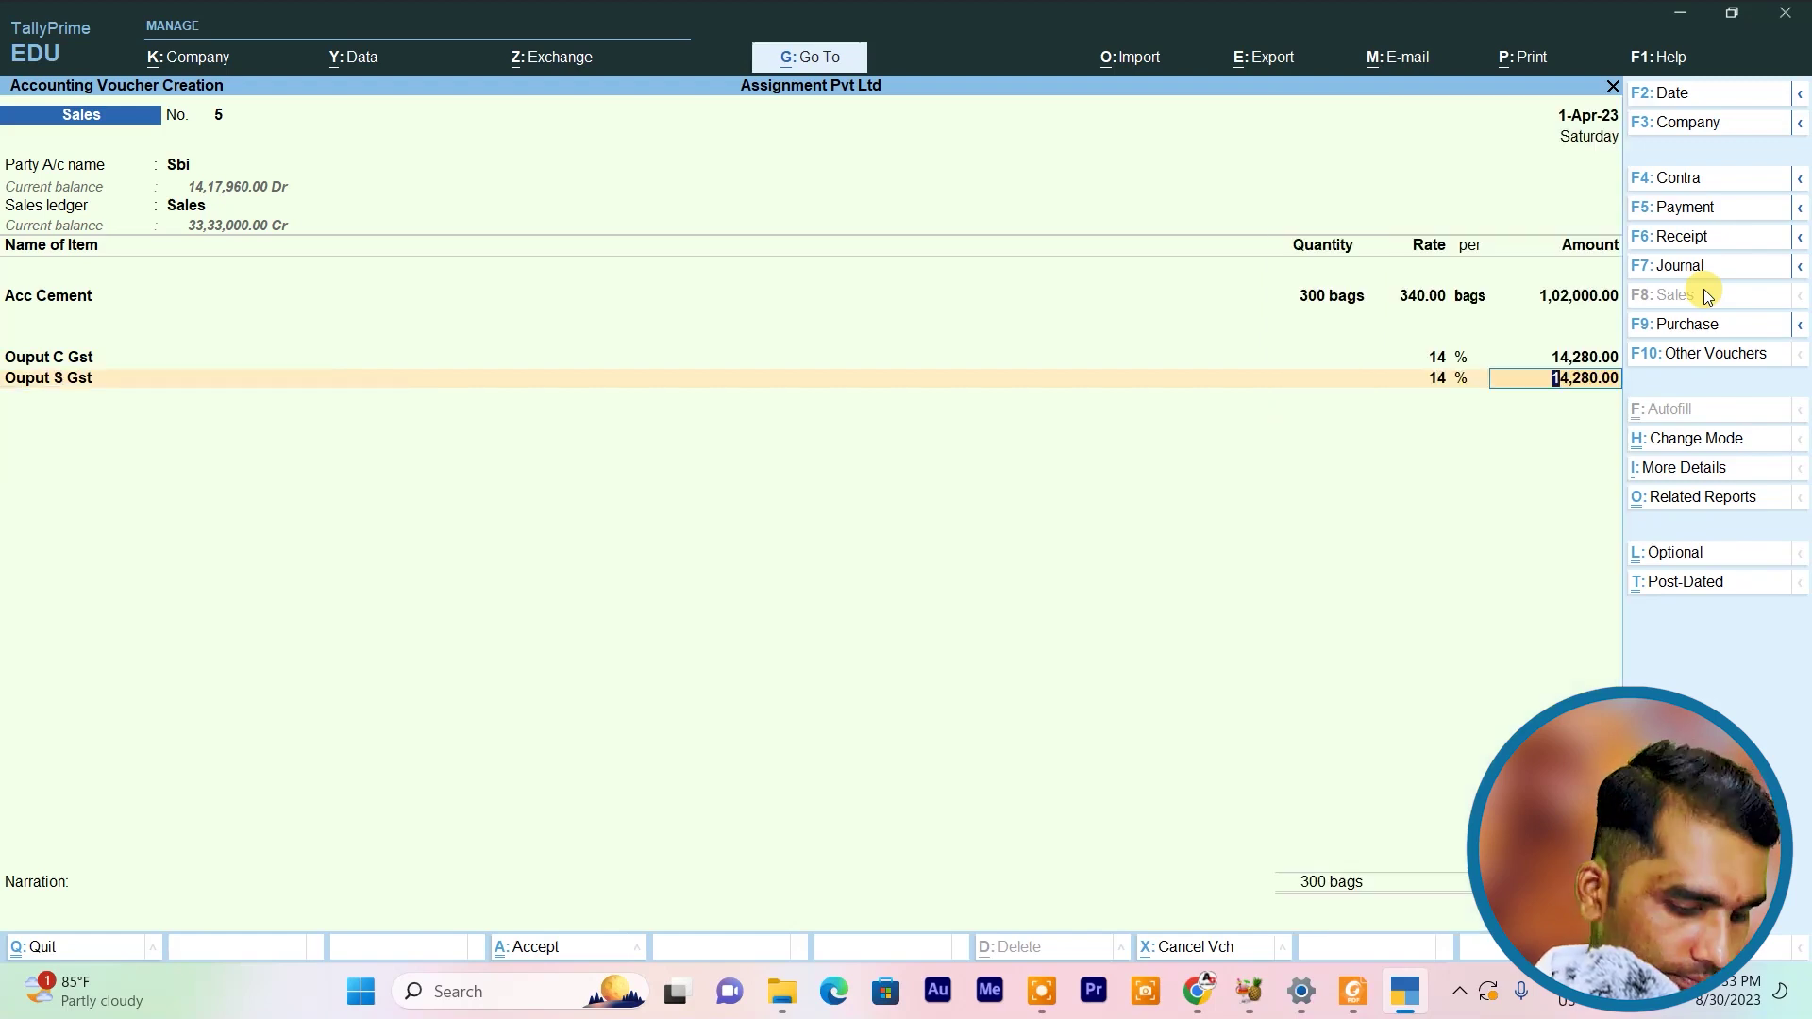
pyautogui.press('ctrl')
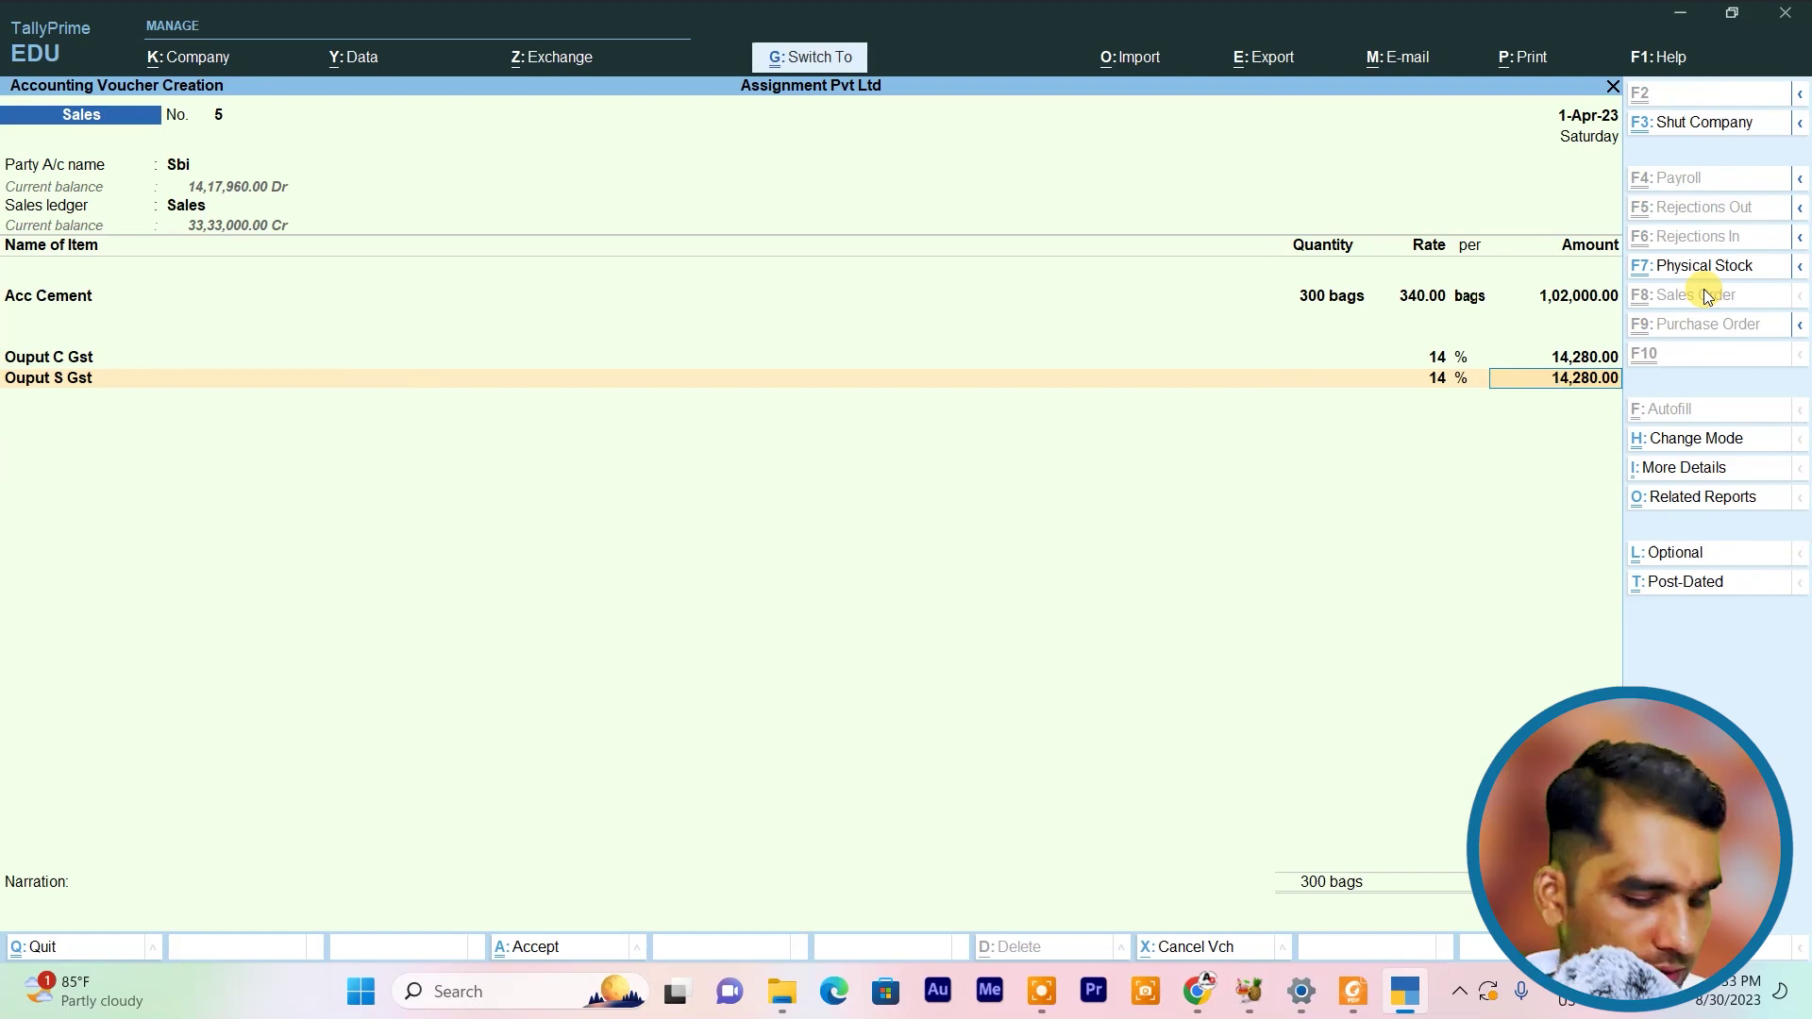
pyautogui.hotkey('ctrl', 'a')
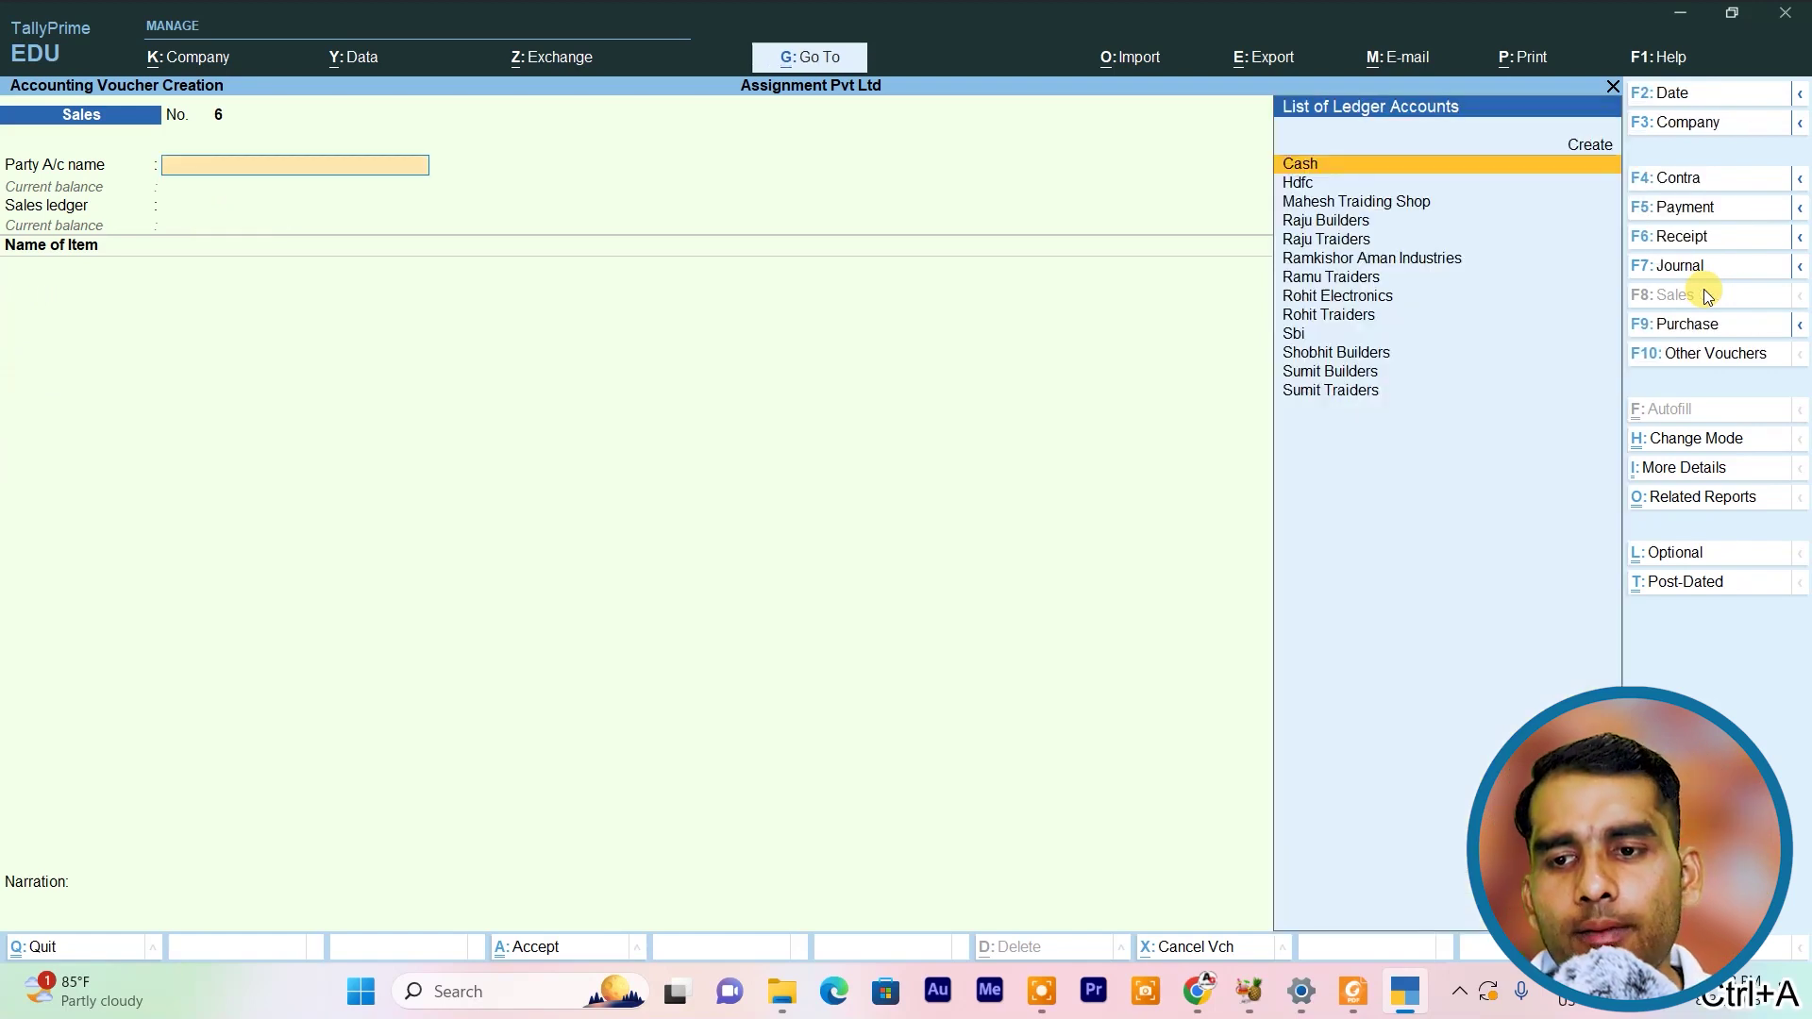
# Start a payment voucher and debit Raju Builders with 130560, checking the payee against transaction 20
pyautogui.click(1675, 215)
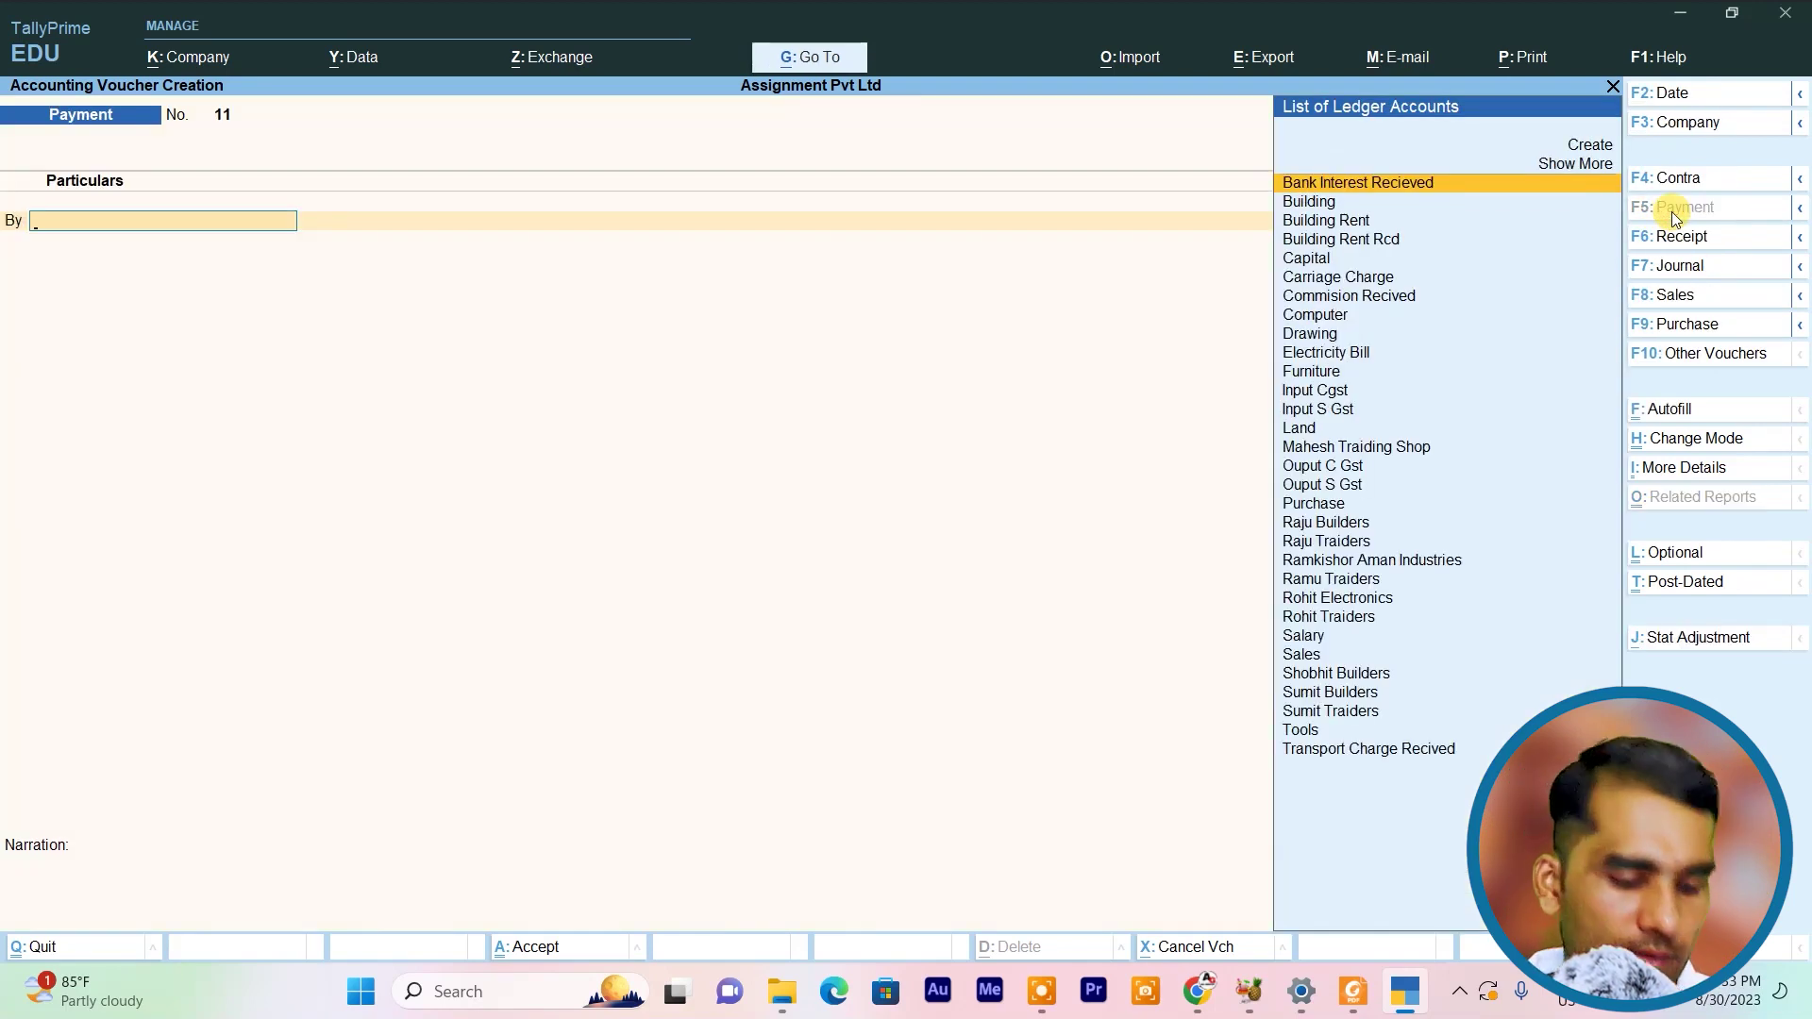
pyautogui.write('R')
pyautogui.press('Down')
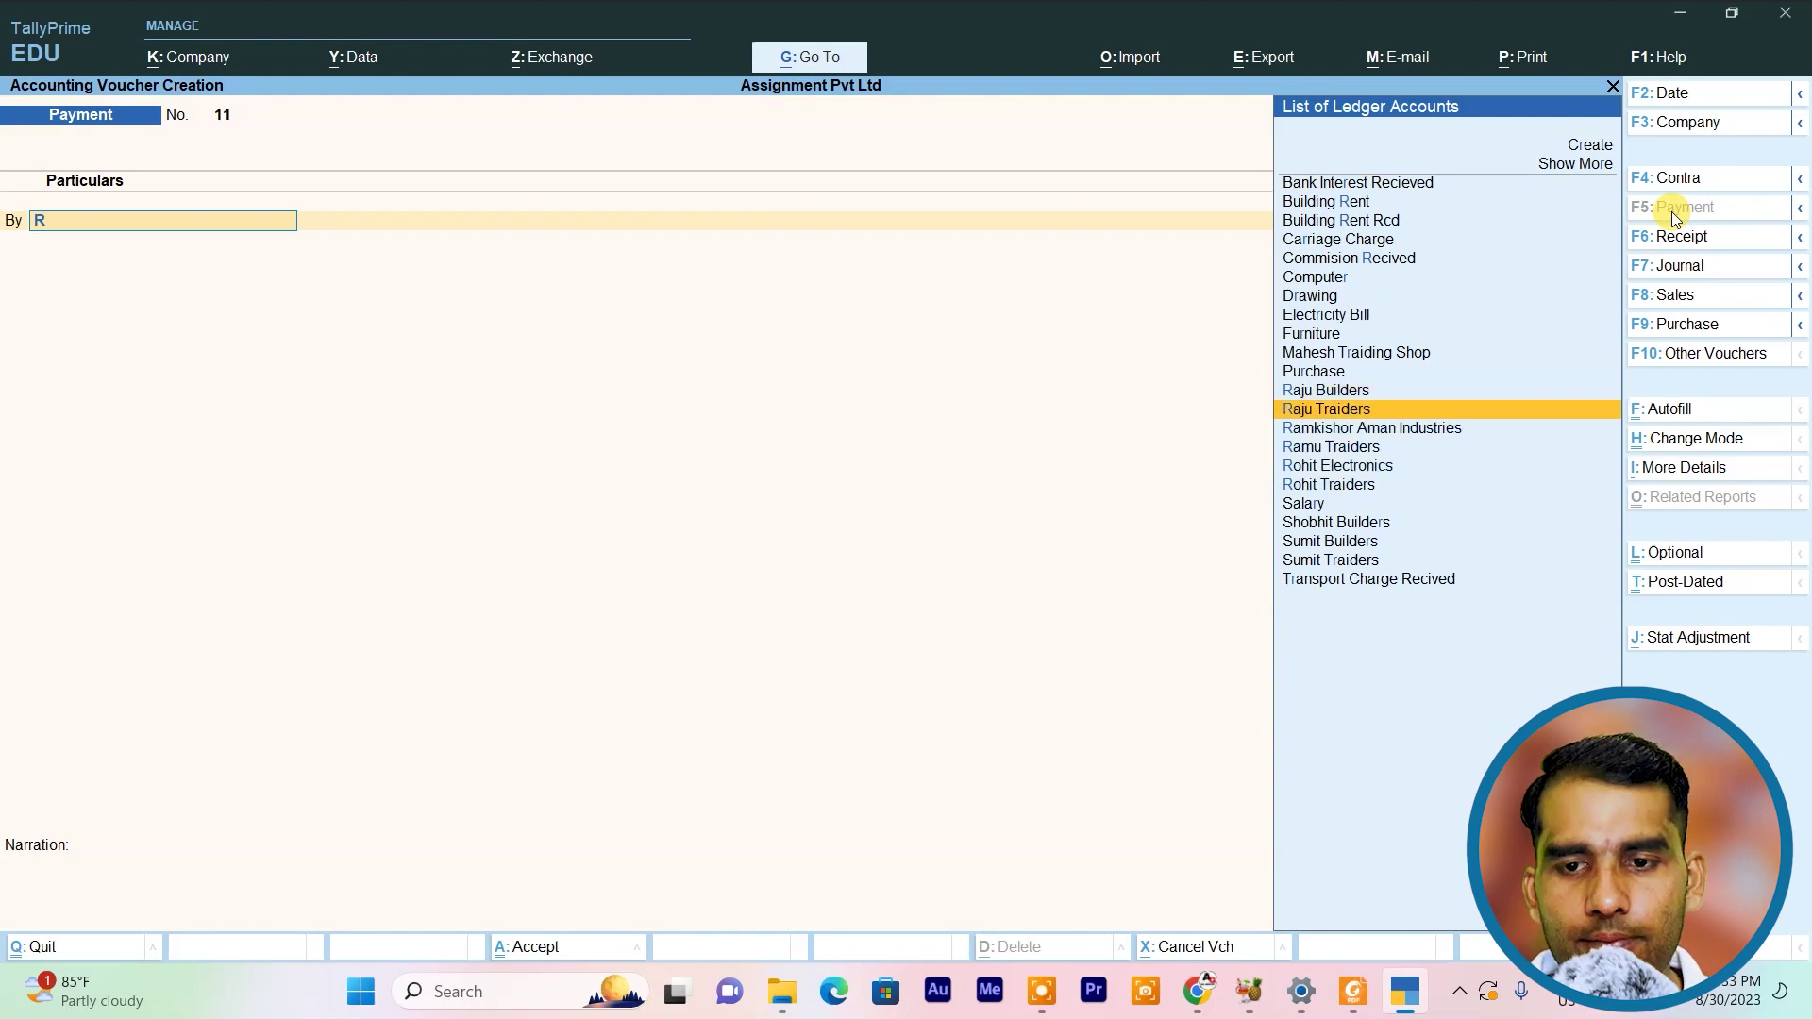
pyautogui.hotkey('alt', 'Tab')
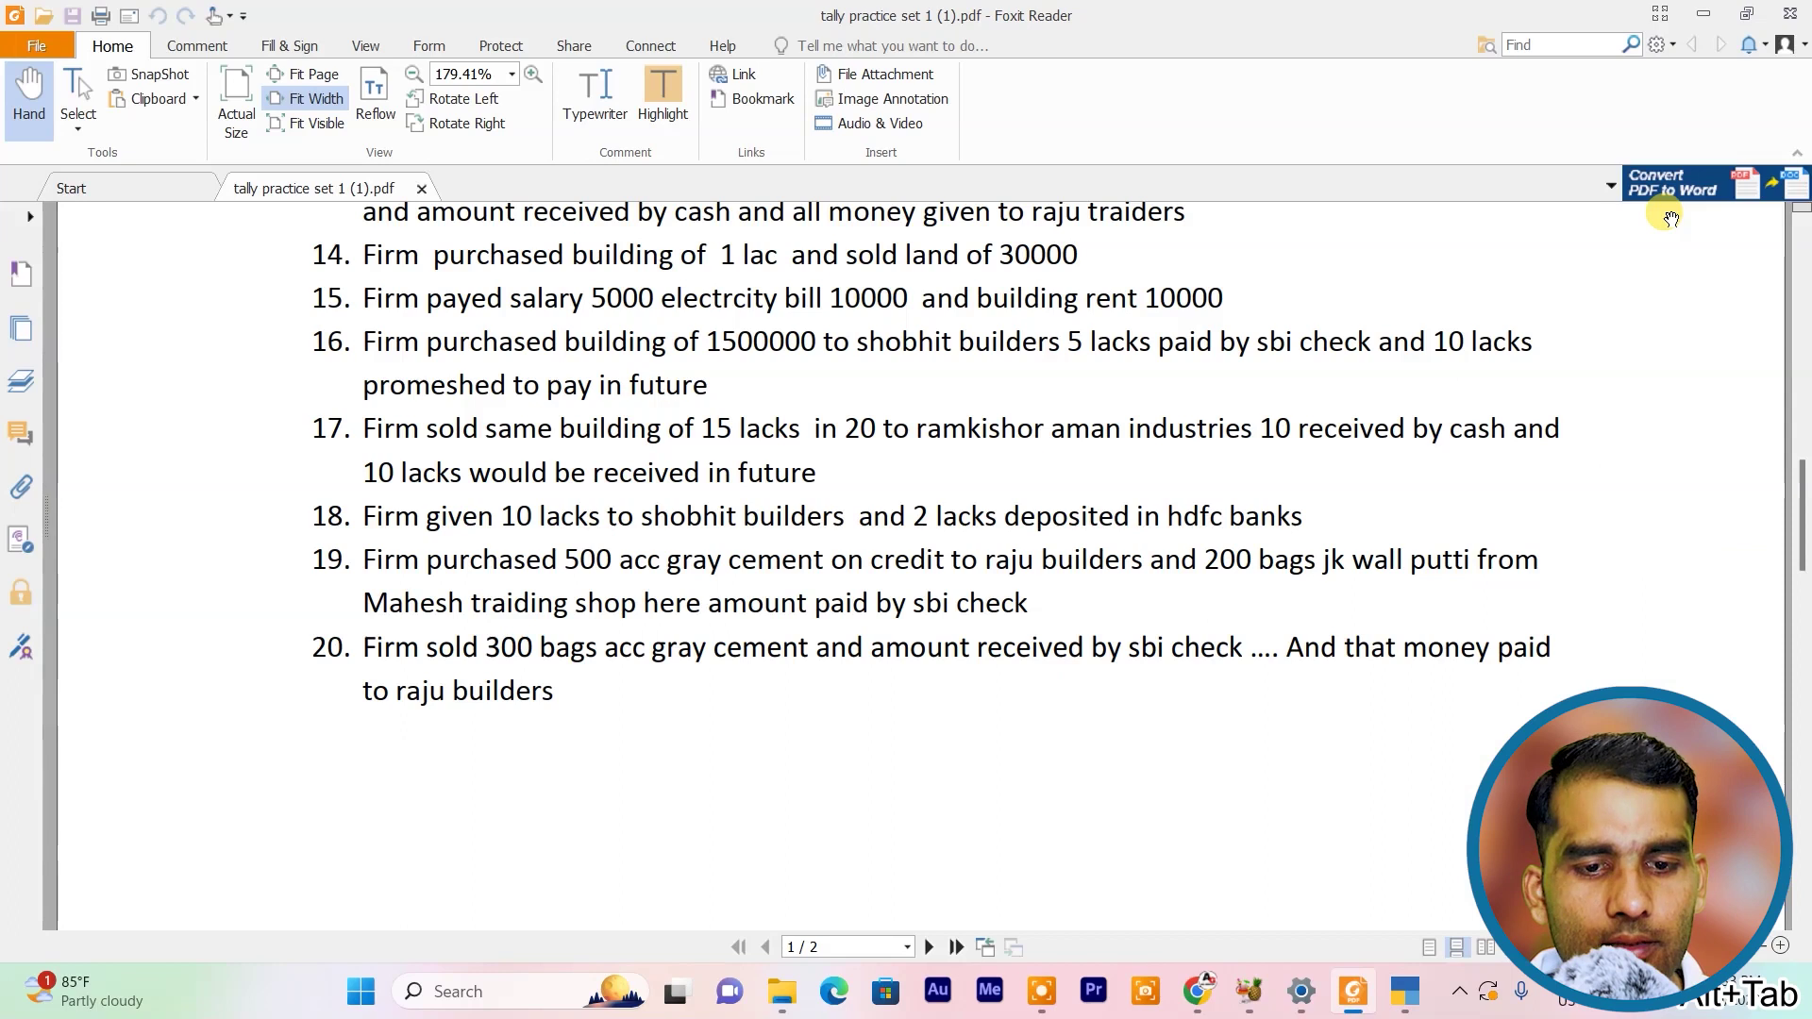
pyautogui.hotkey('alt', 'Tab')
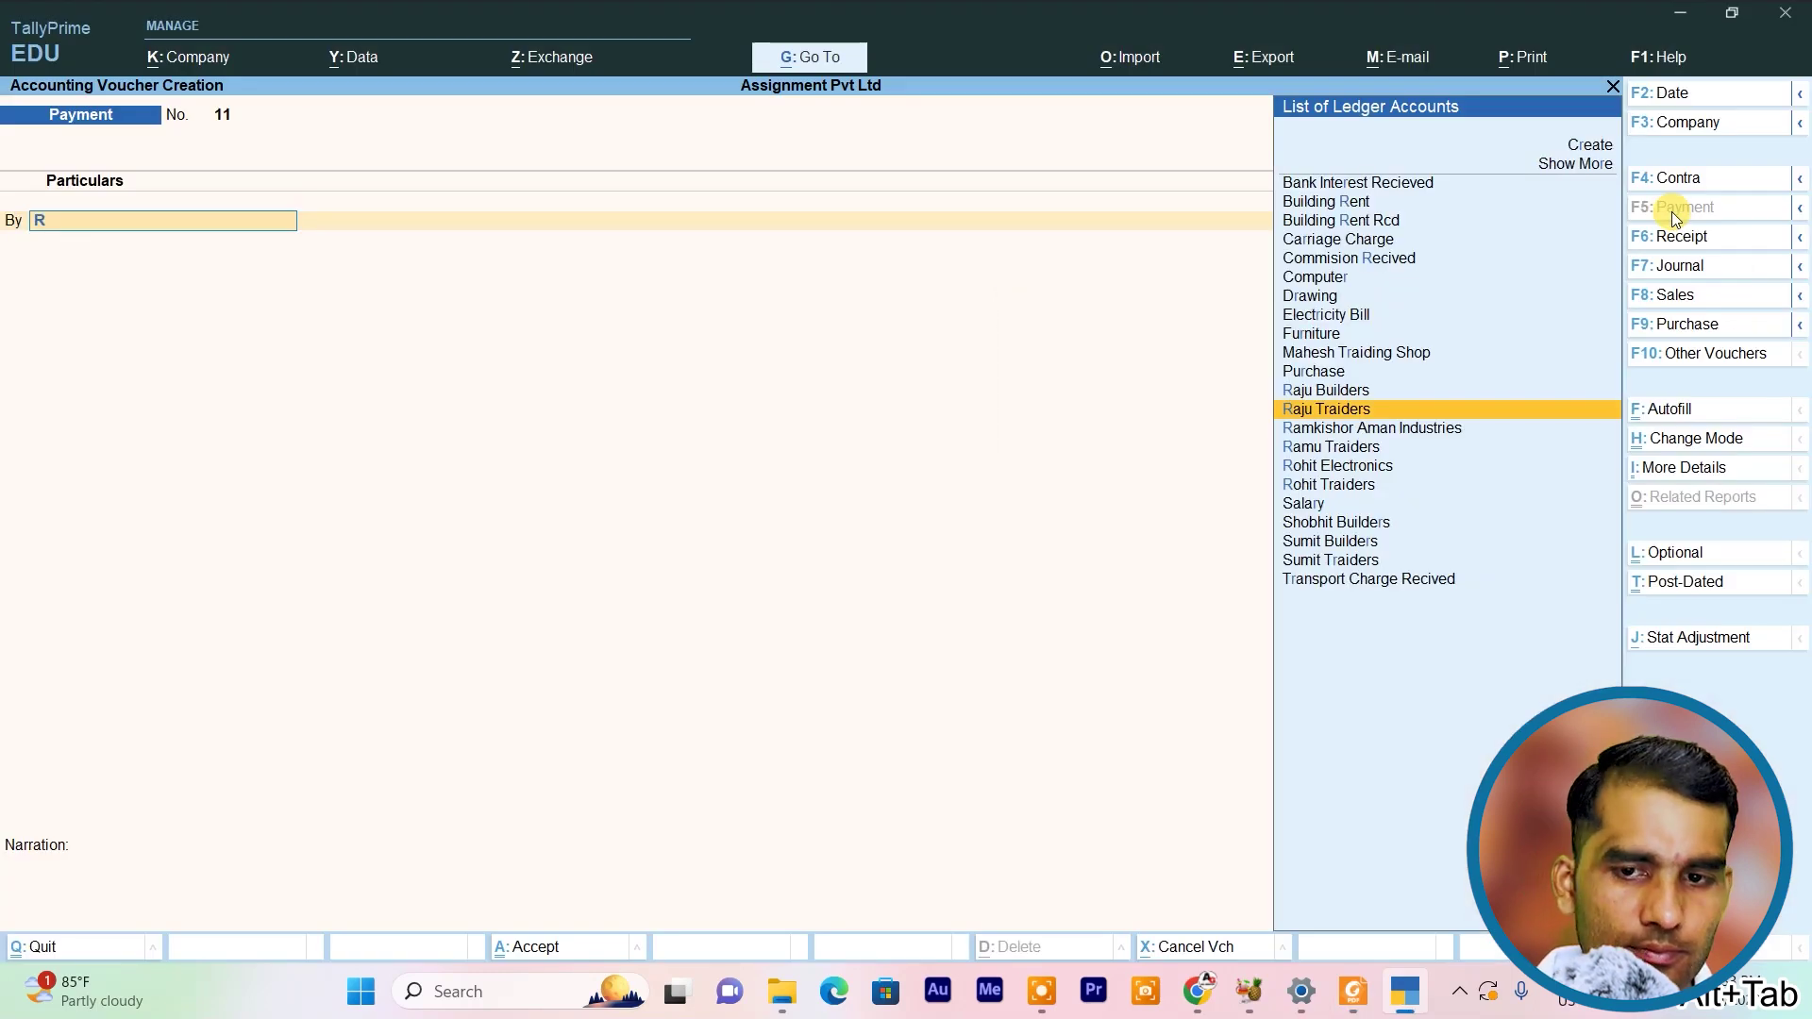
pyautogui.press('Up')
pyautogui.press('Return')
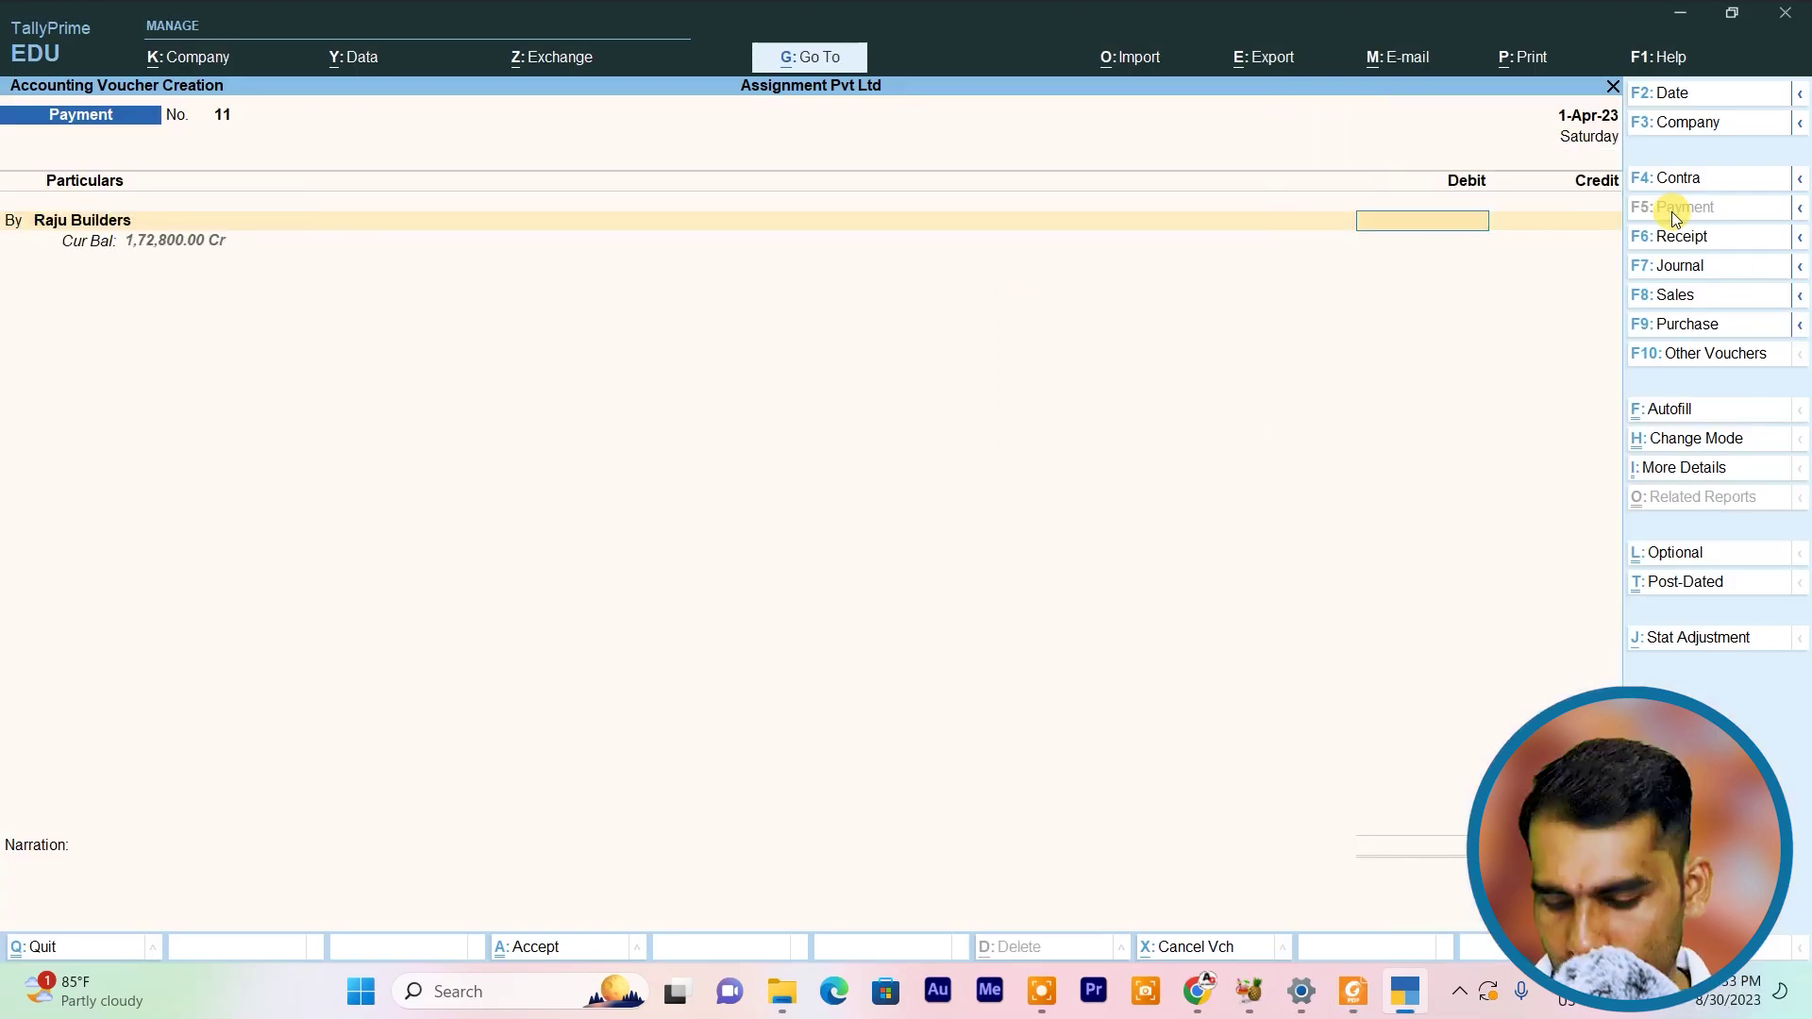
pyautogui.write('130560')
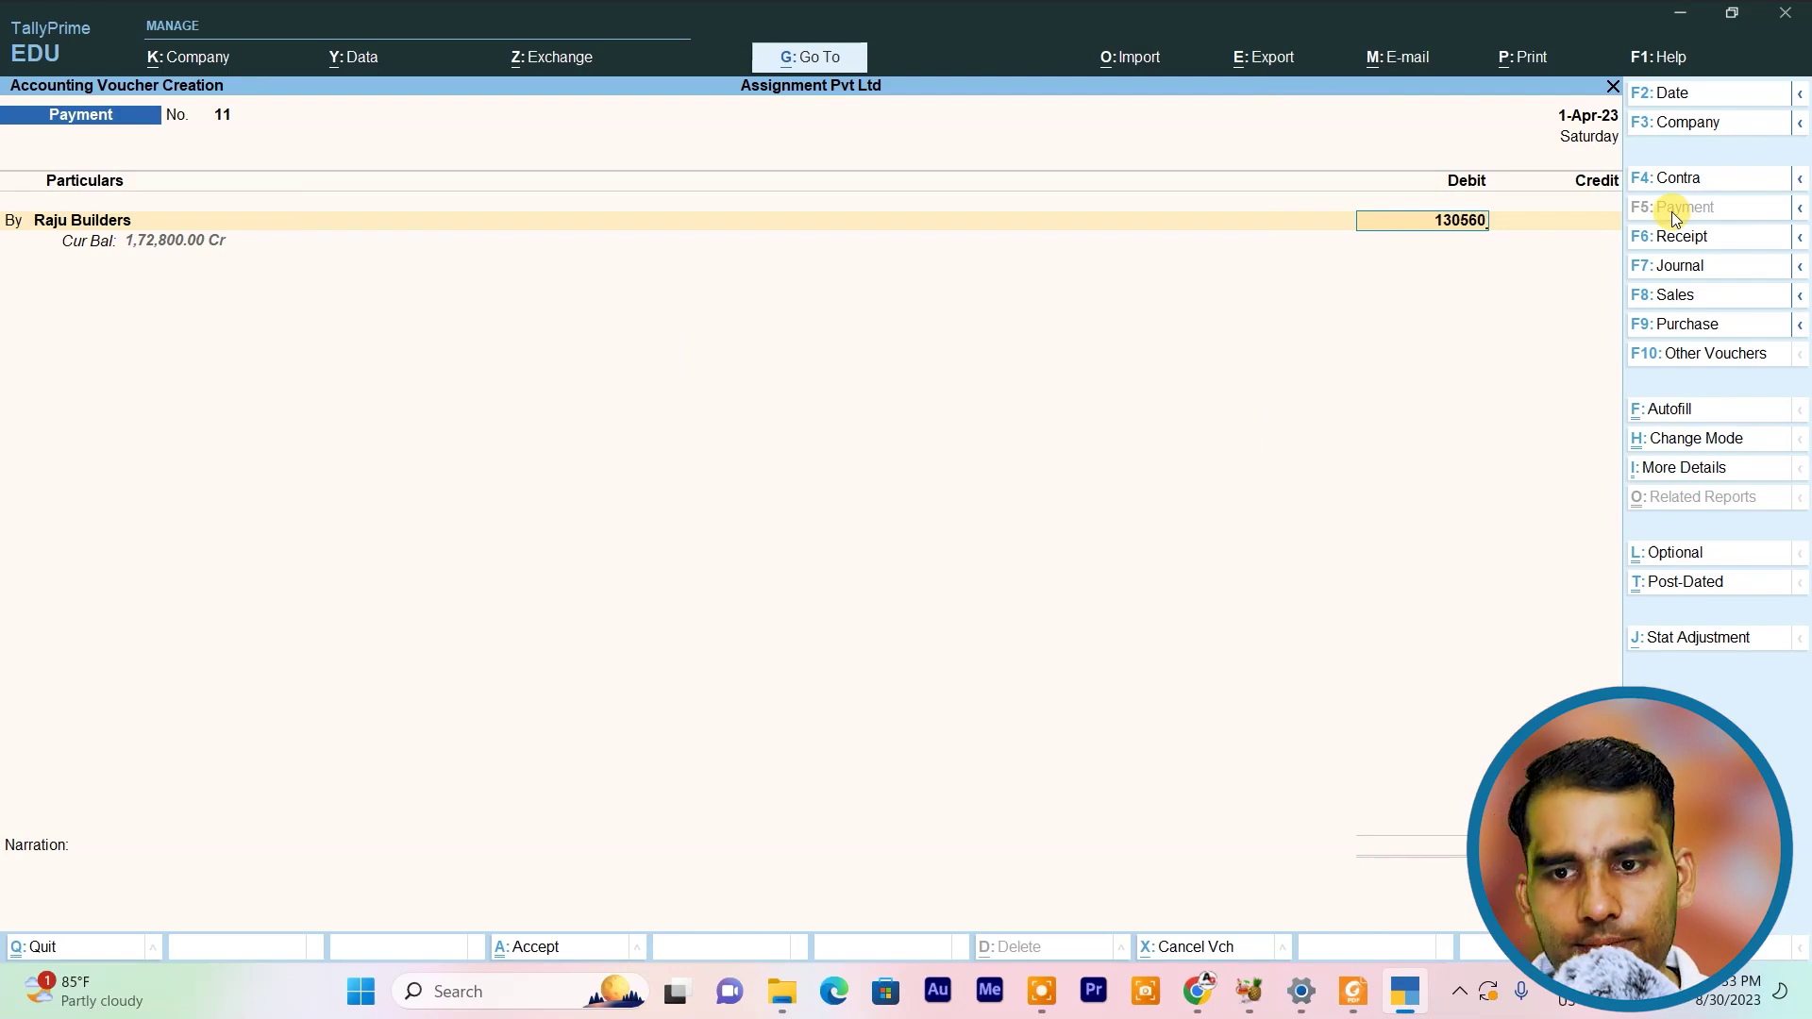
pyautogui.press('Return')
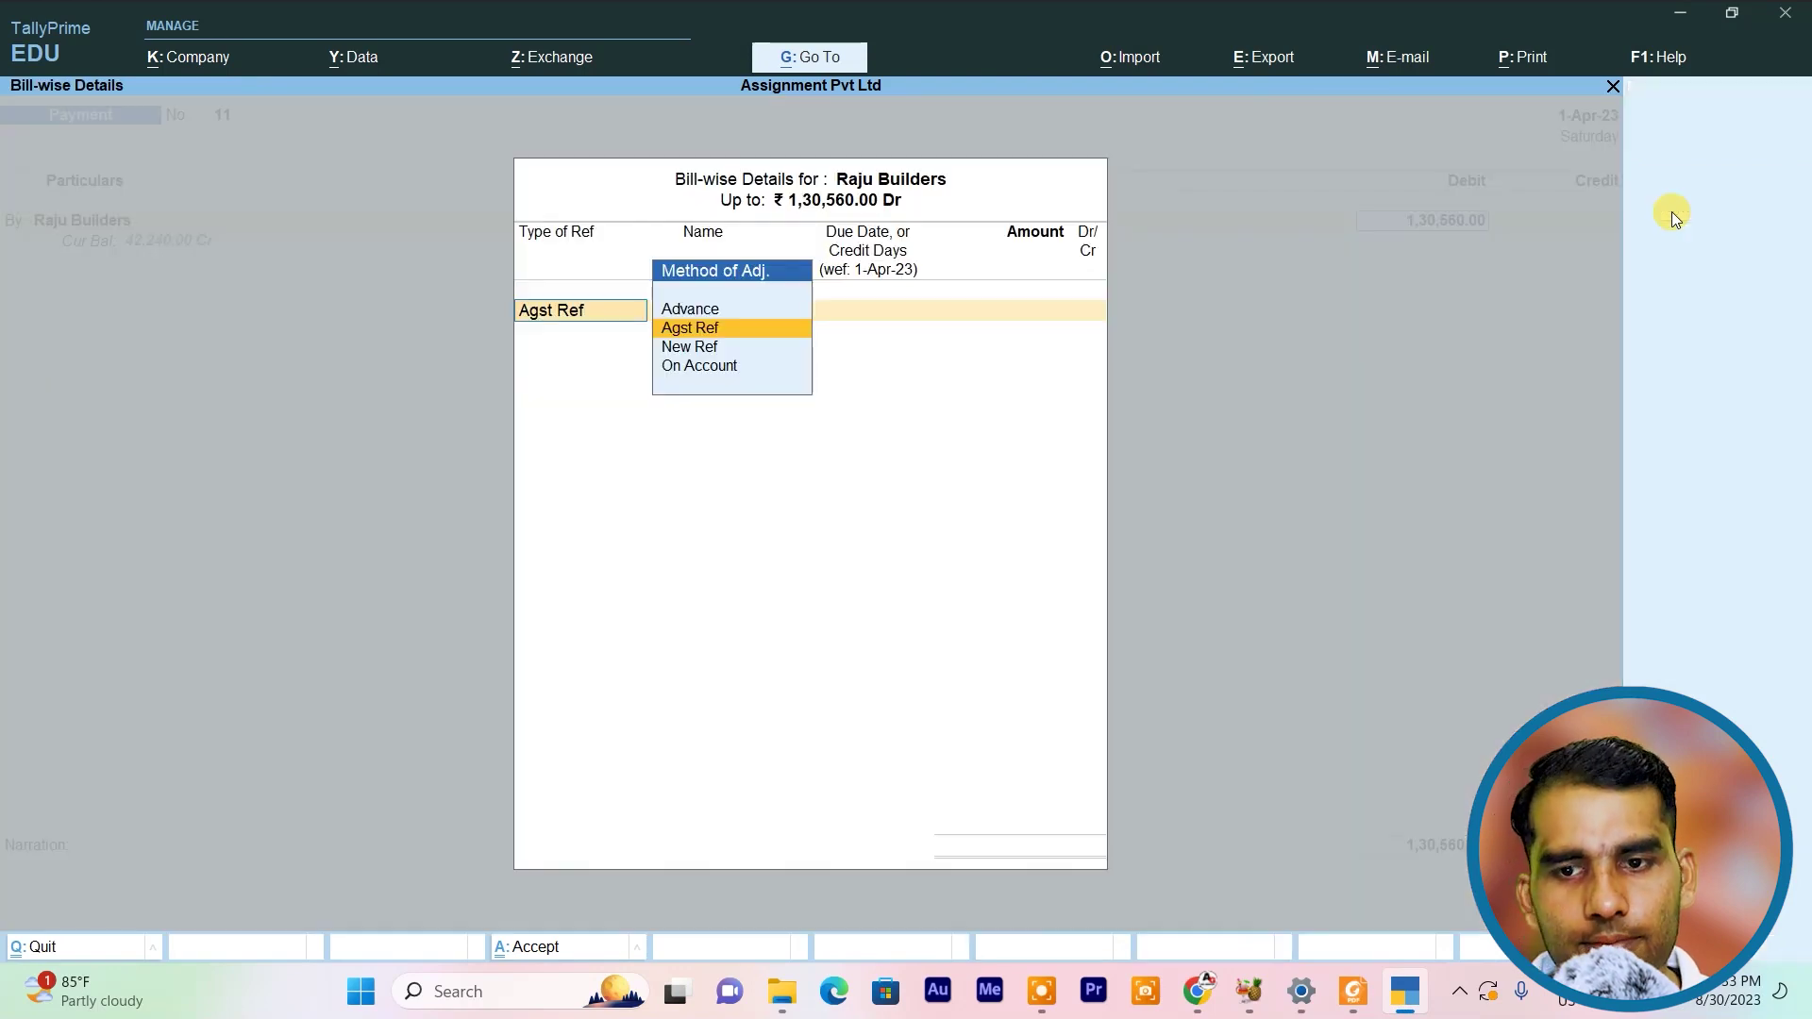
# Allocate the whole Raju Builders payment as Agst Ref to bill 105
pyautogui.press('Return')
pyautogui.press('Return')
pyautogui.press('Return')
pyautogui.press('Return')
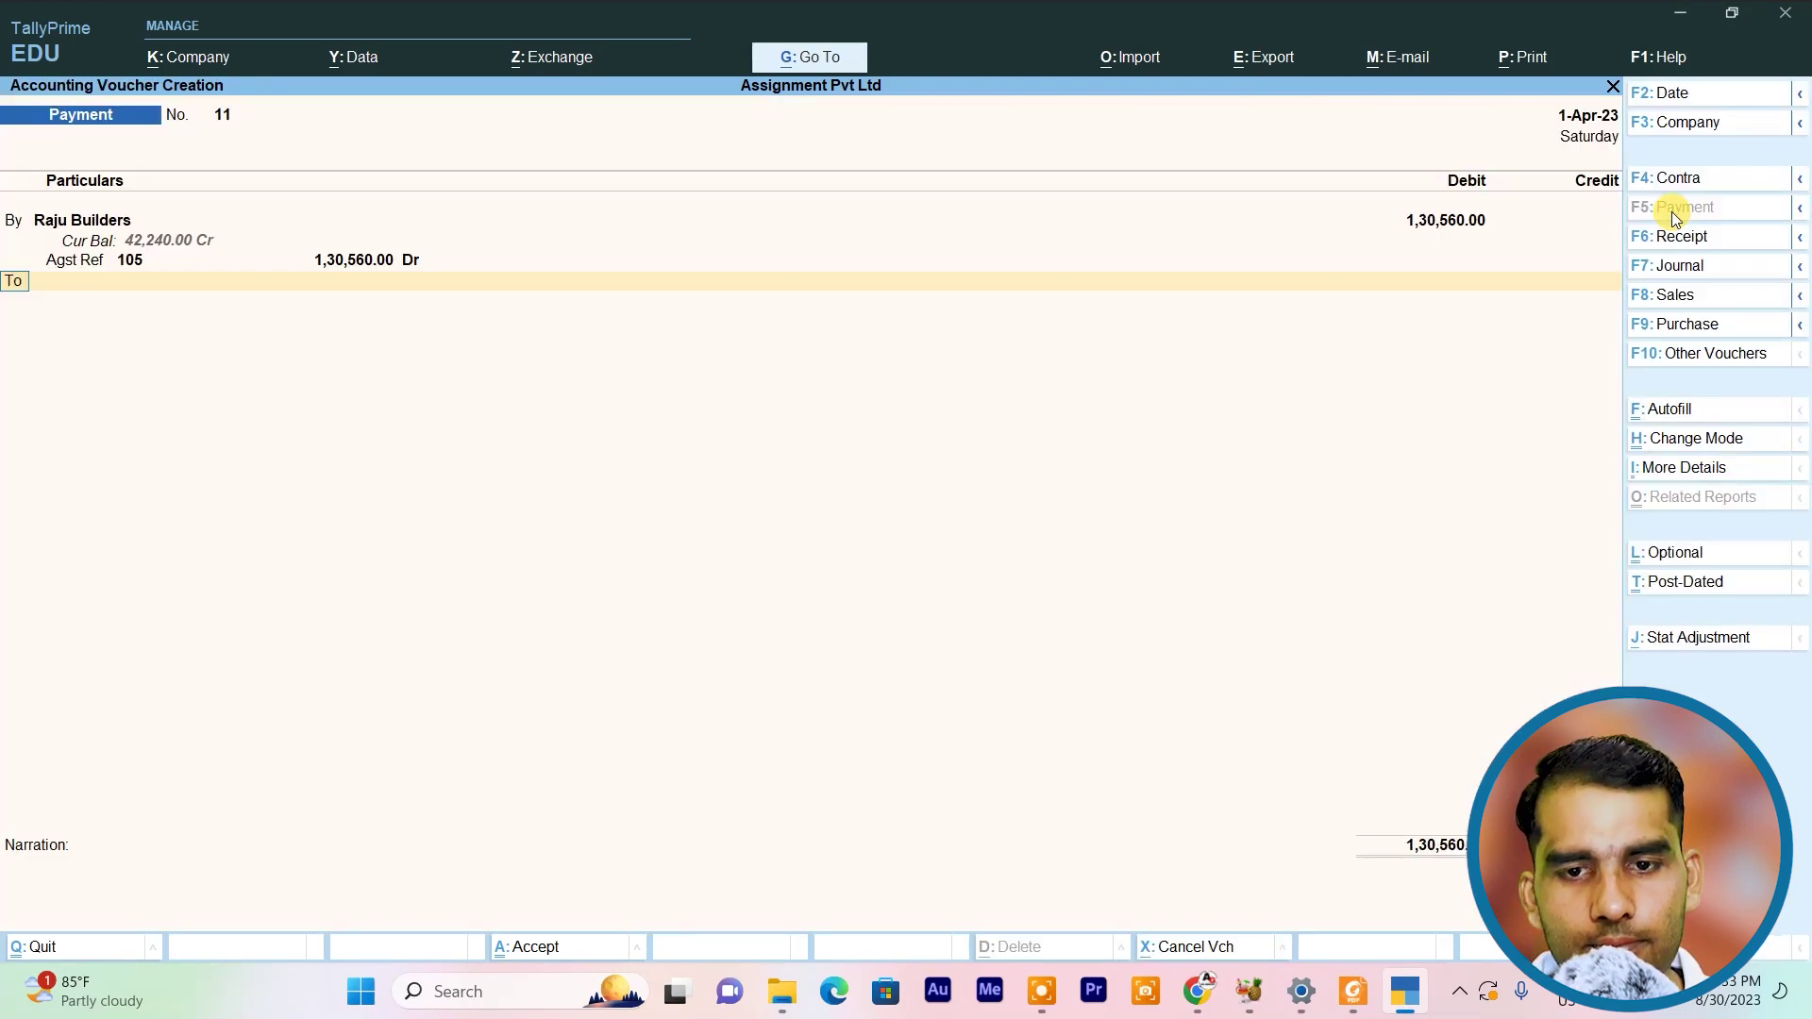
# Credit Sbi with 1,30,560.00 as the paying account and save the payment voucher
pyautogui.write('C')
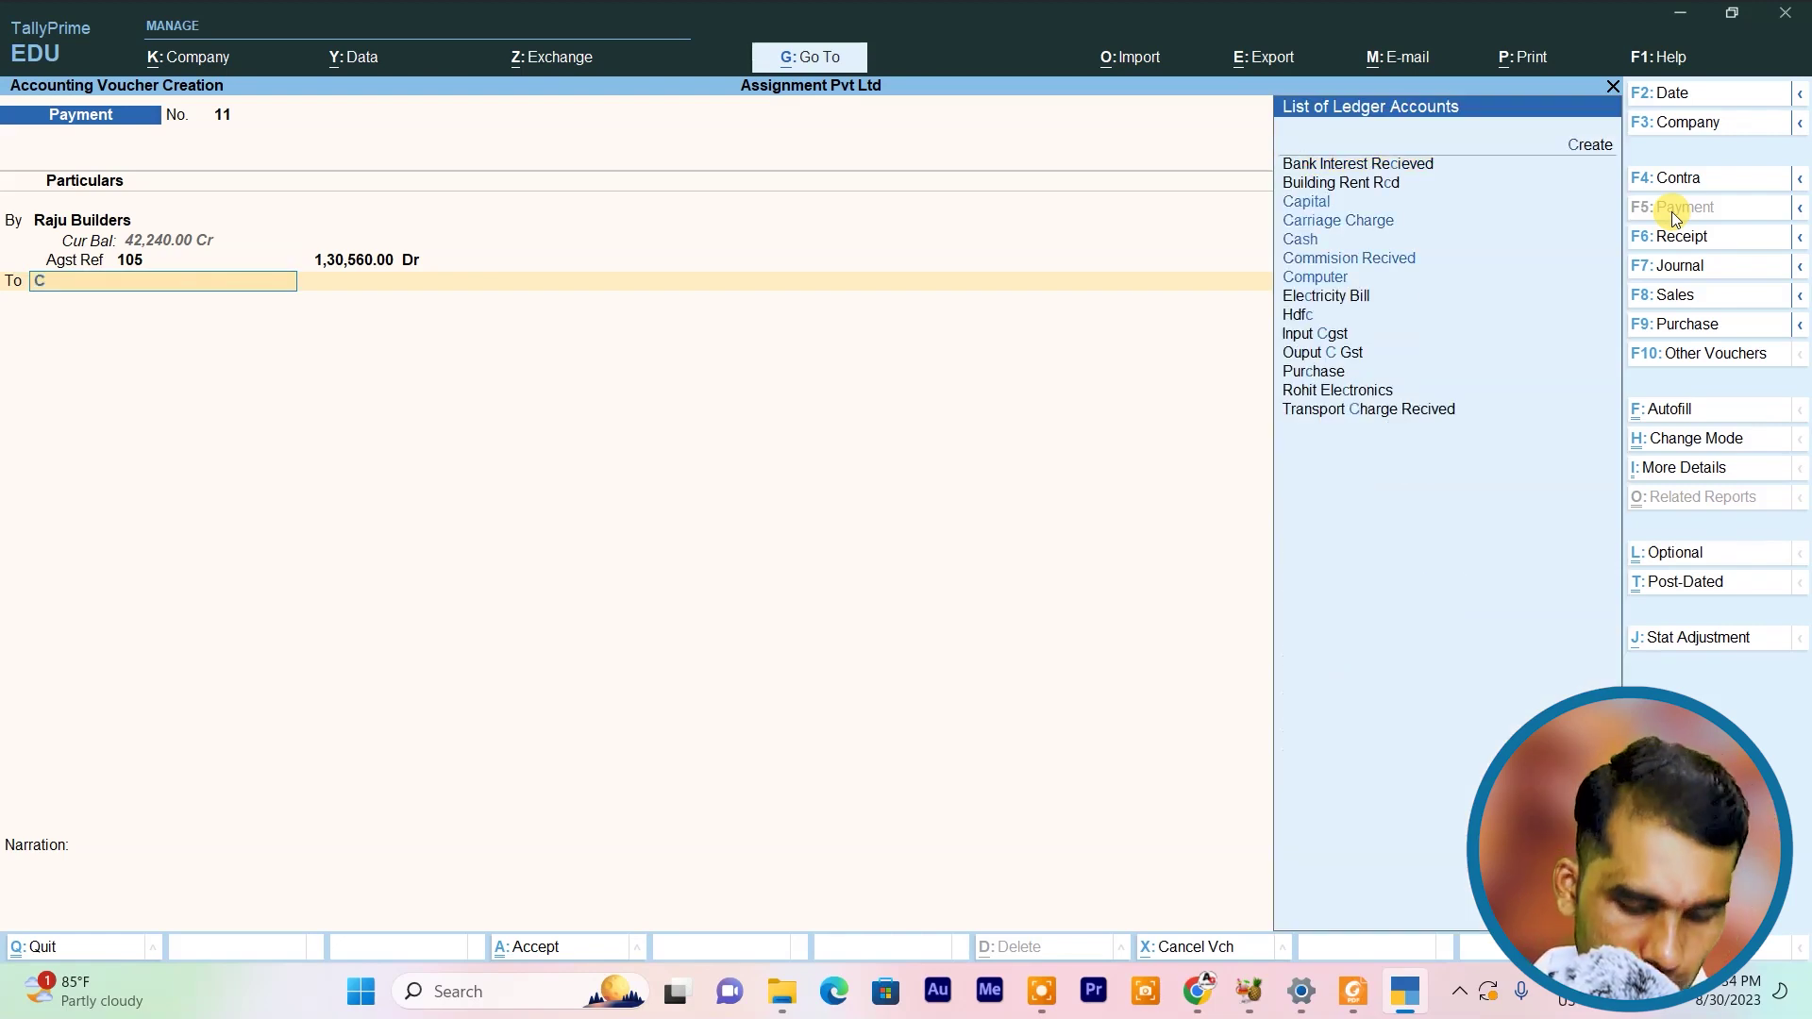
pyautogui.press('BackSpace')
pyautogui.write('s')
pyautogui.press('Down')
pyautogui.press('Down')
pyautogui.press('Return')
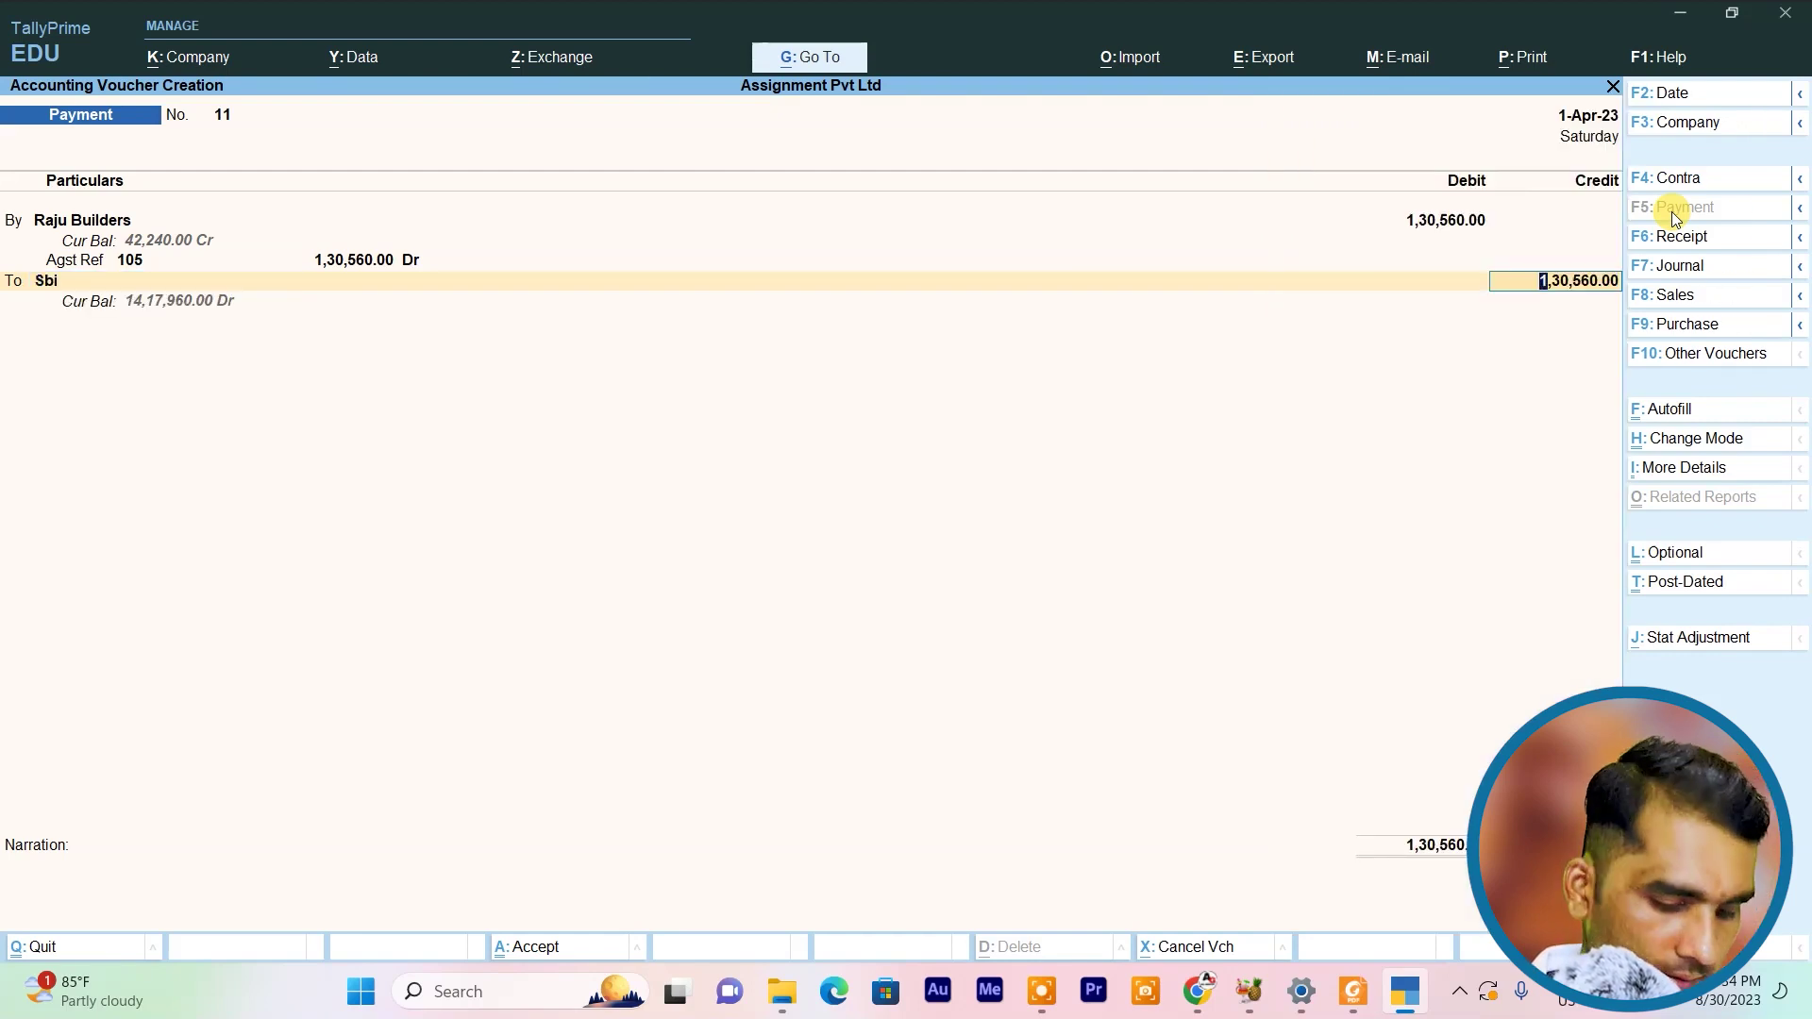
pyautogui.hotkey('ctrl', 'a')
# Switch to the practice-set PDF in Foxit Reader and look through transactions 21 to 30 on its second page
pyautogui.hotkey('alt', 'Tab')
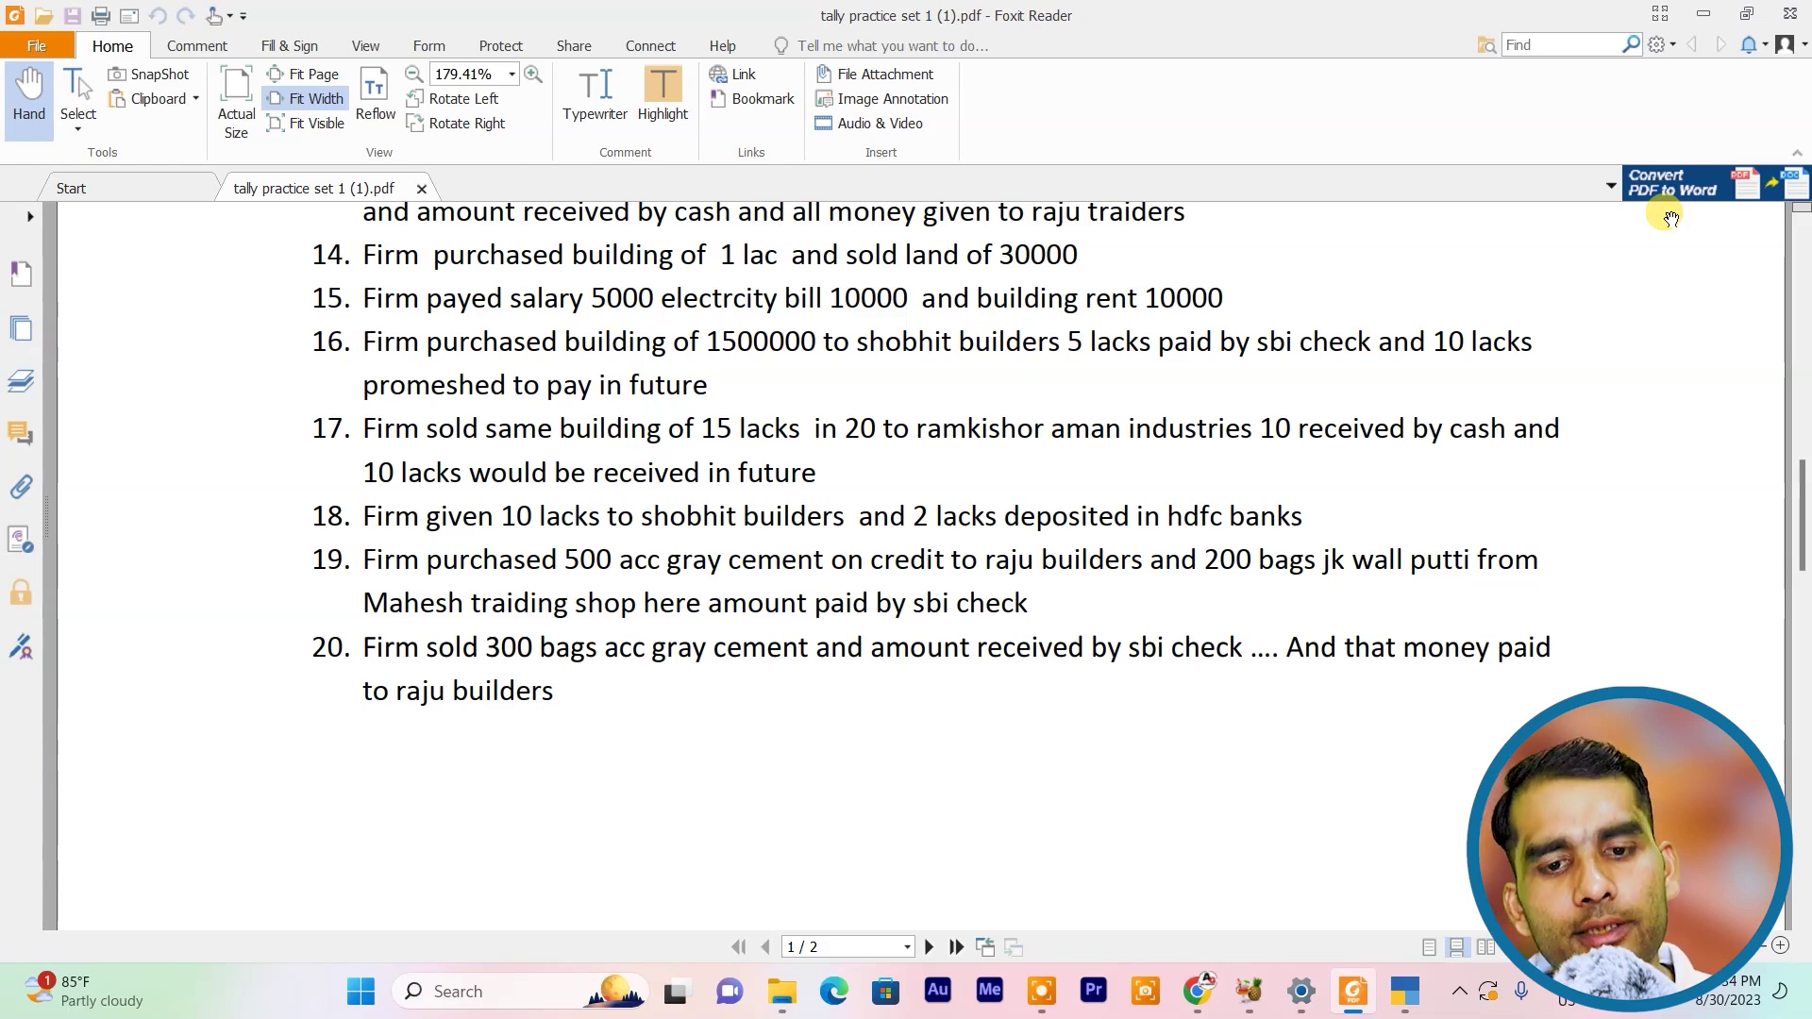
pyautogui.scroll(-6, 638, 575)
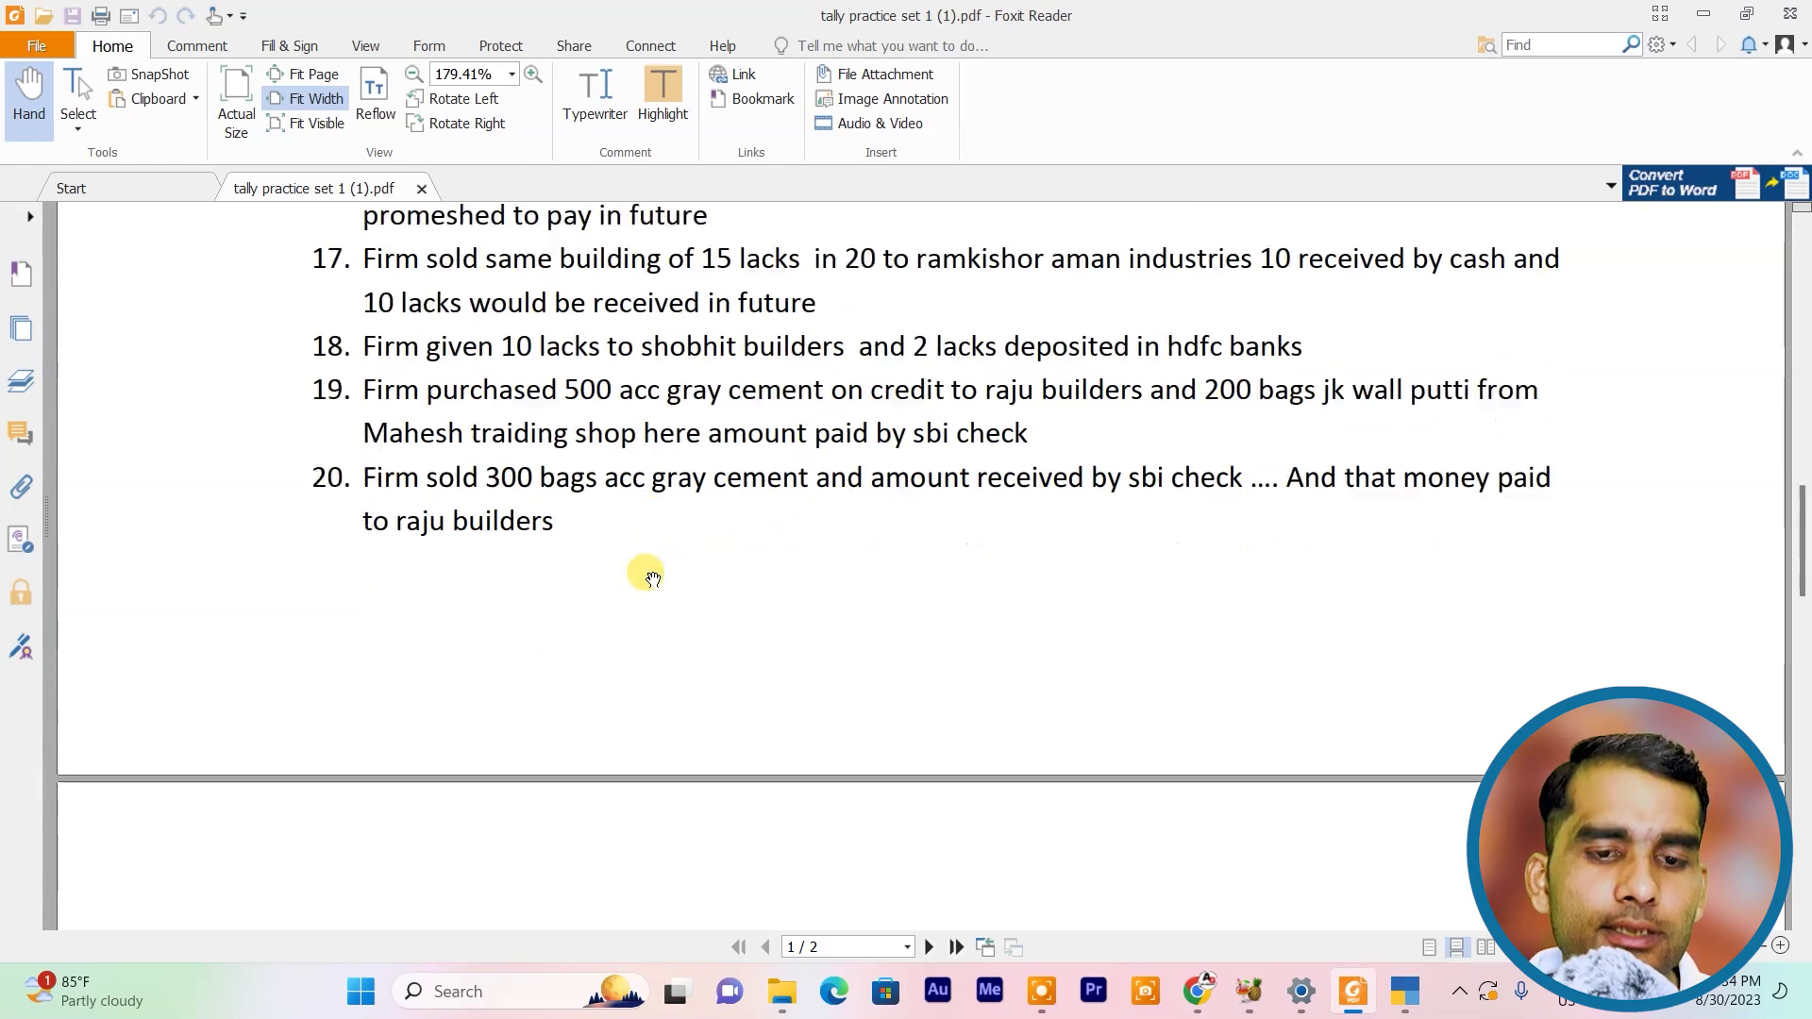
pyautogui.scroll(-10, 586, 598)
pyautogui.scroll(1, 587, 604)
pyautogui.scroll(4, 586, 604)
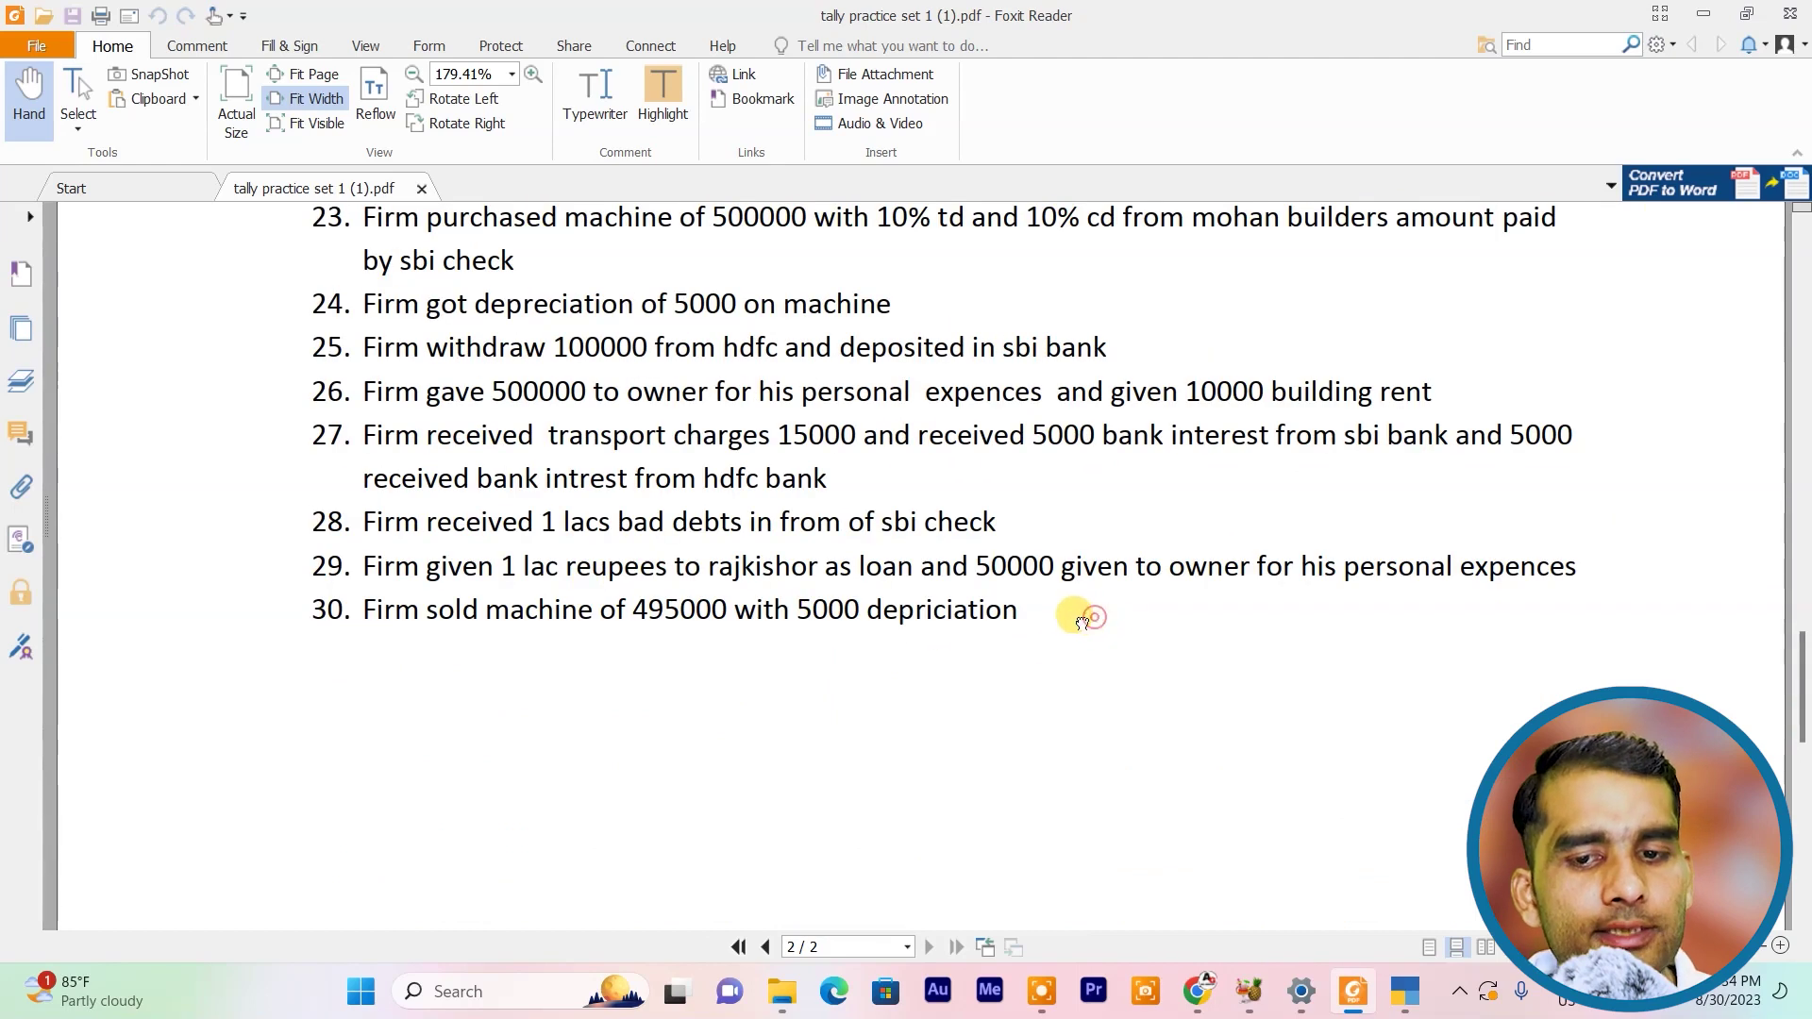
pyautogui.scroll(2, 941, 609)
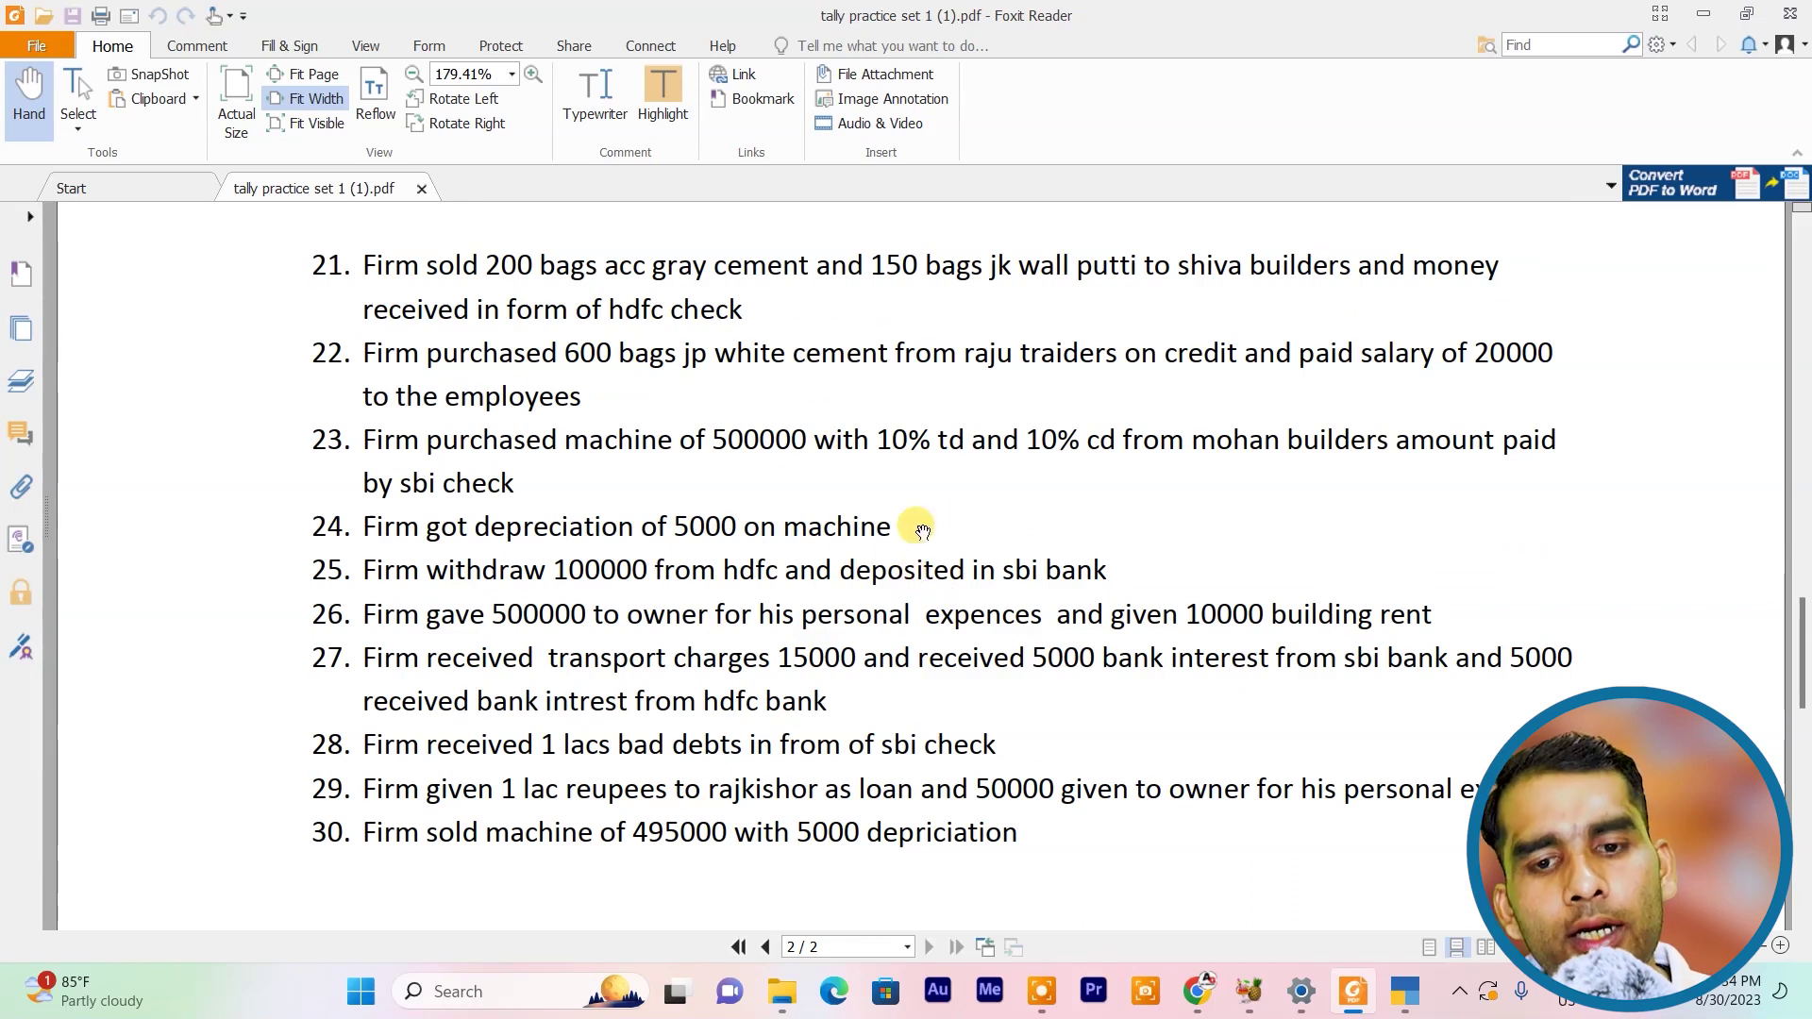
pyautogui.scroll(2, 879, 416)
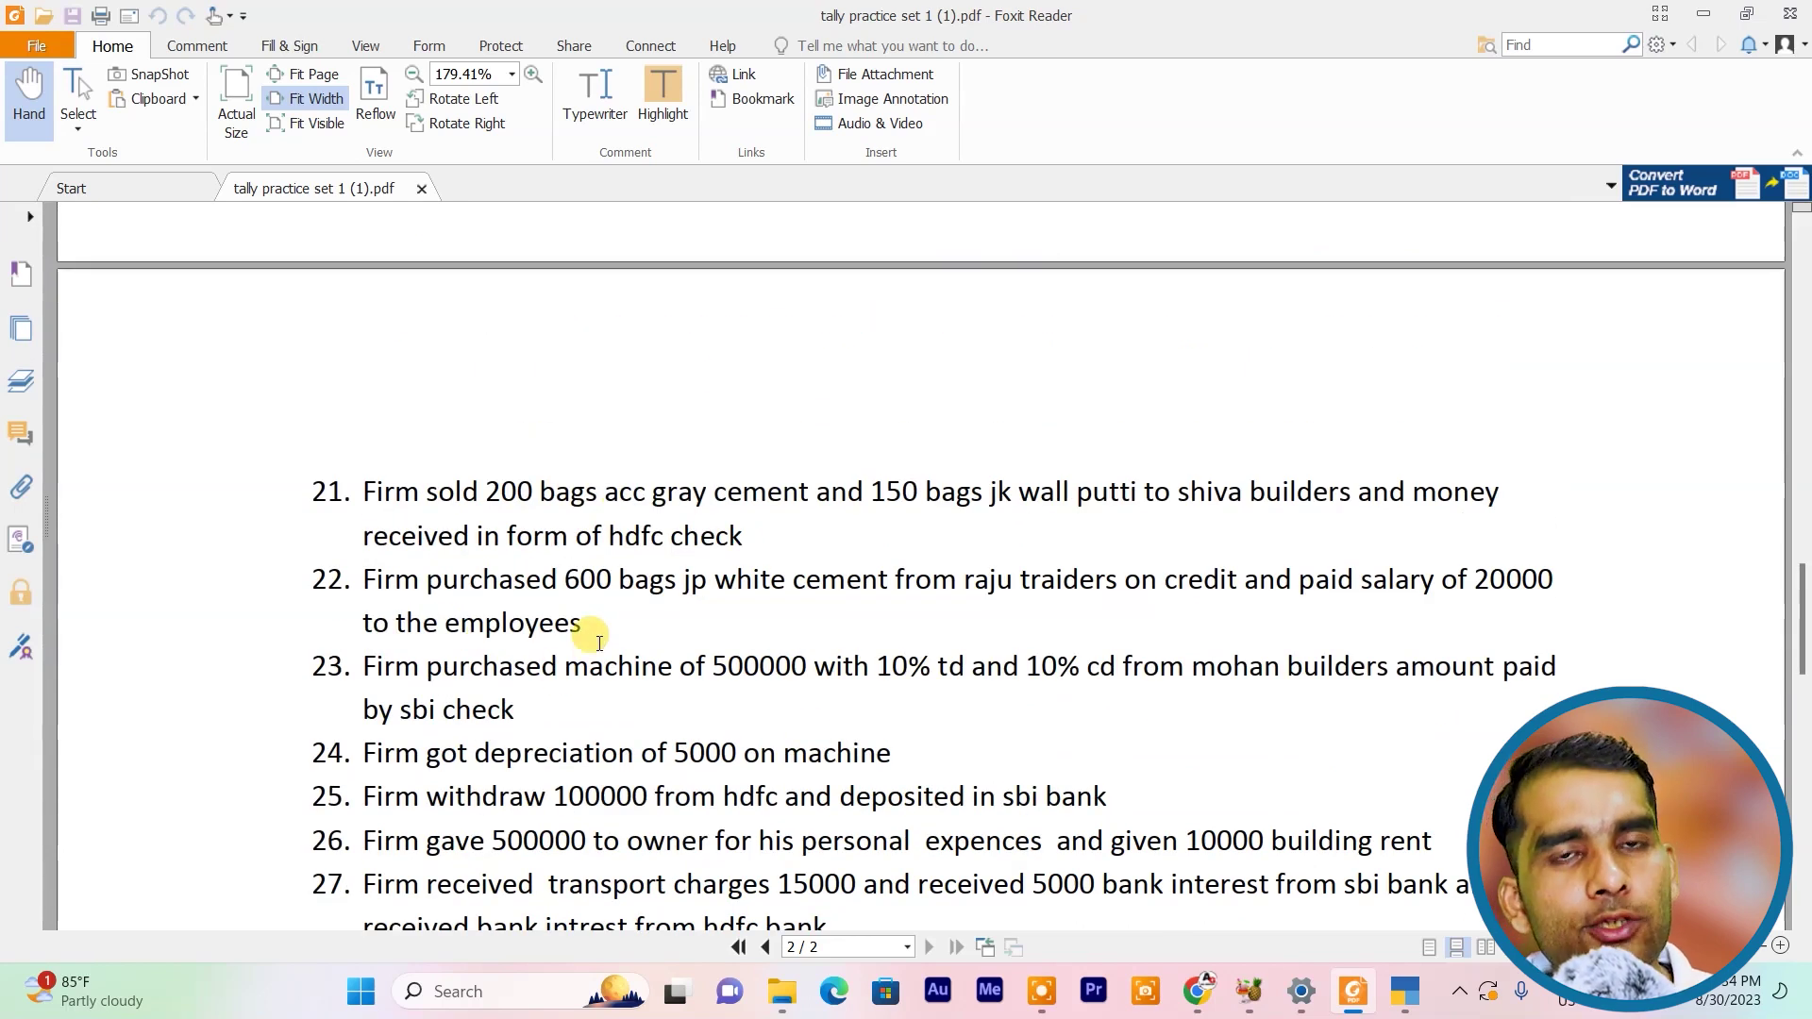